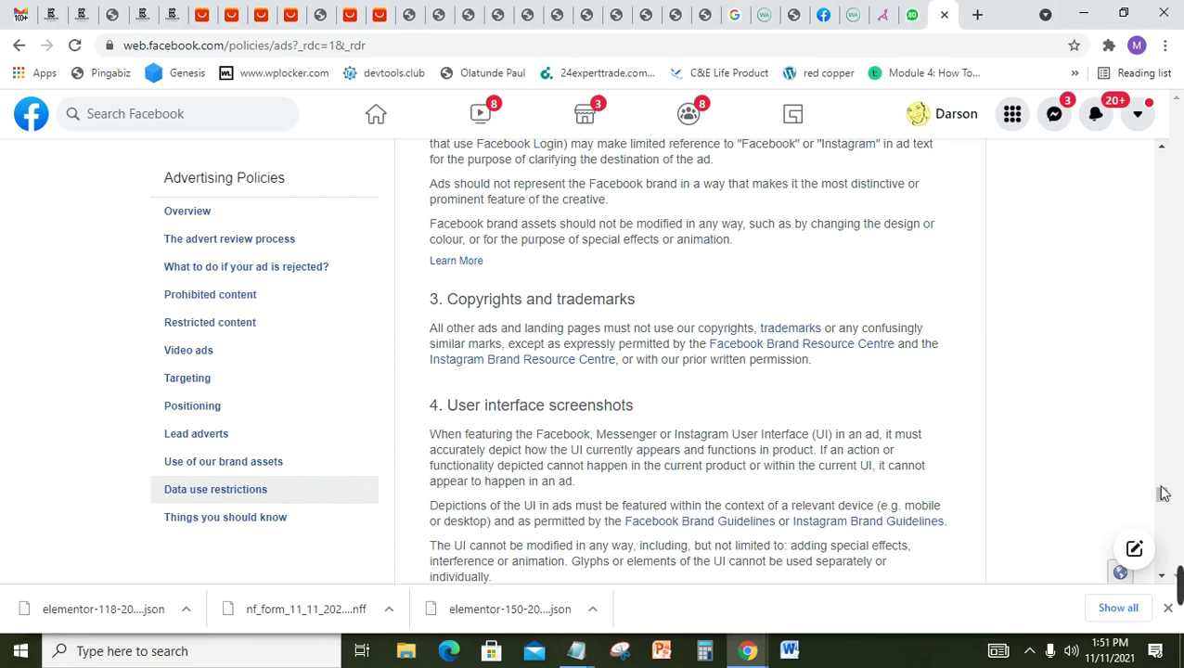
Step: Scroll the advertising policies to data-use rules 10–13, ending with usernames or passwords
scroll(1172, 331, "up", 5)
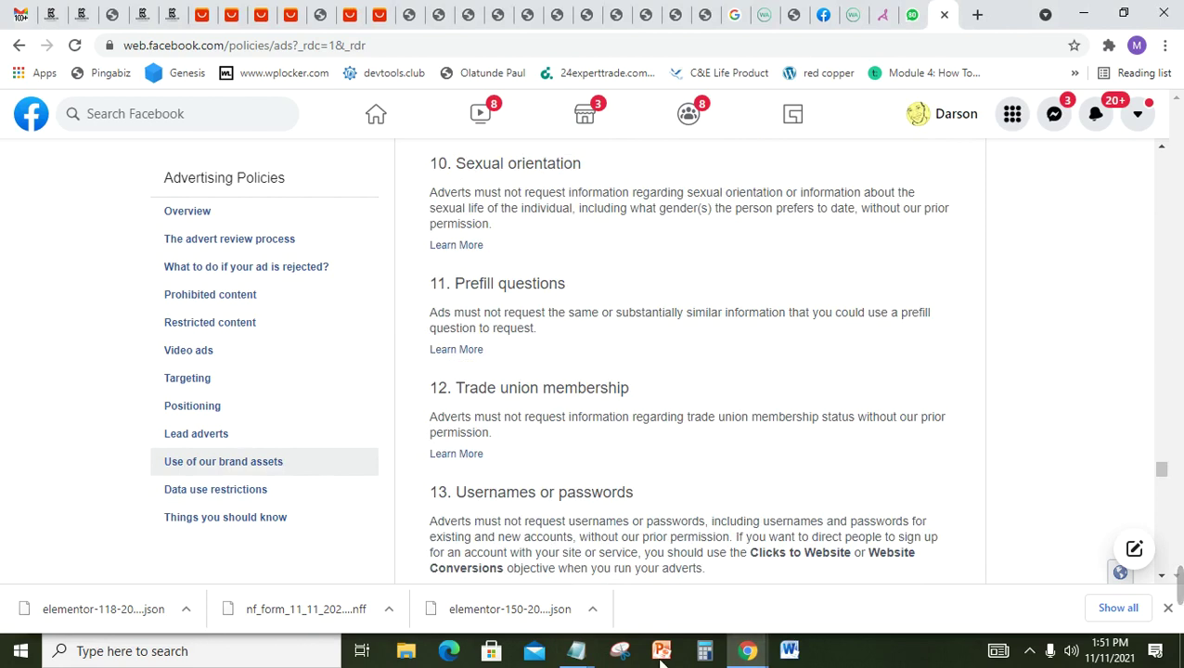
mouse_move(584, 652)
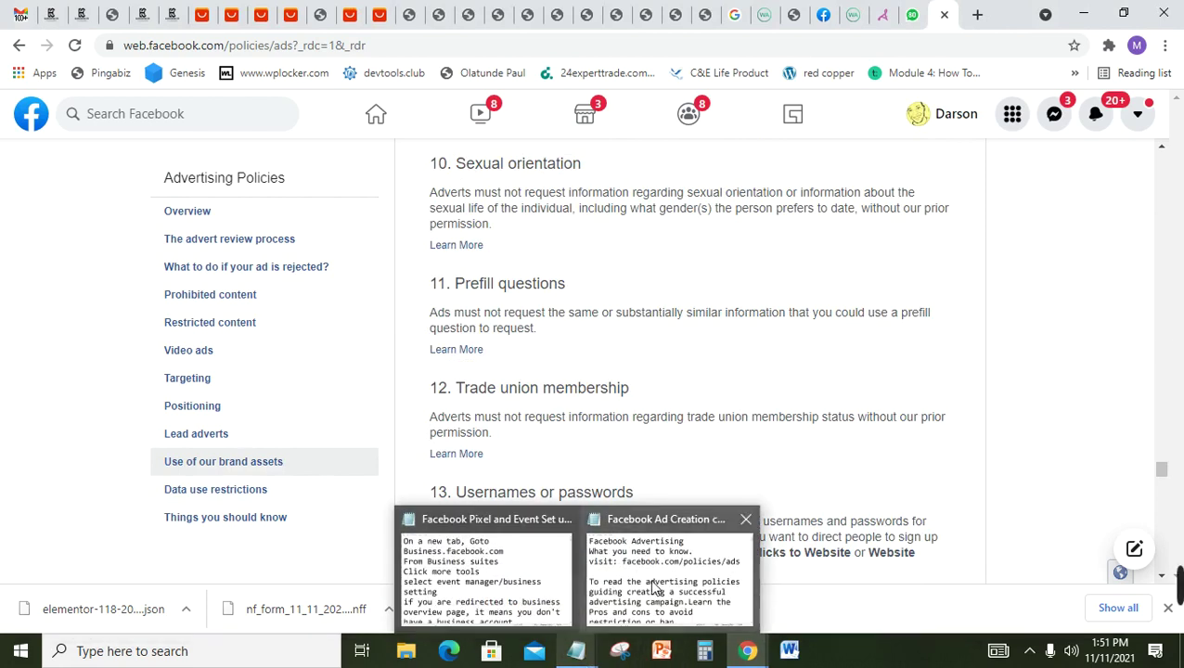
left_click(660, 589)
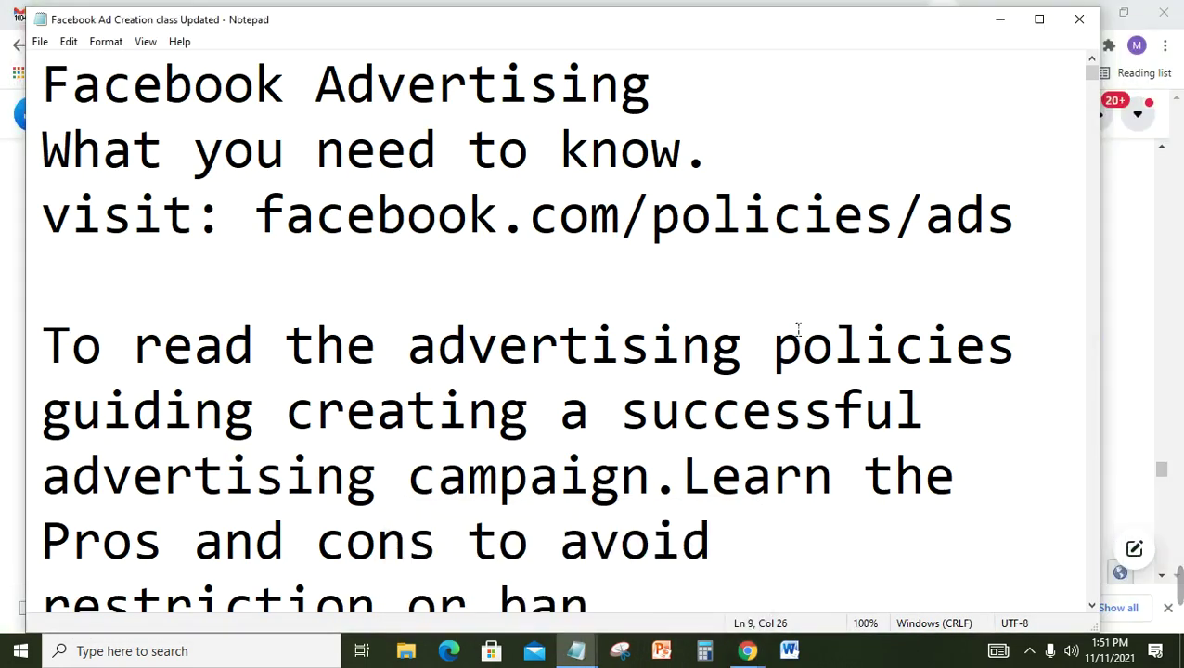
key("Down")
key("Down")
key("Down")
key("Down")
key("Down")
key("Down")
key("Down")
key("Down")
key("Down")
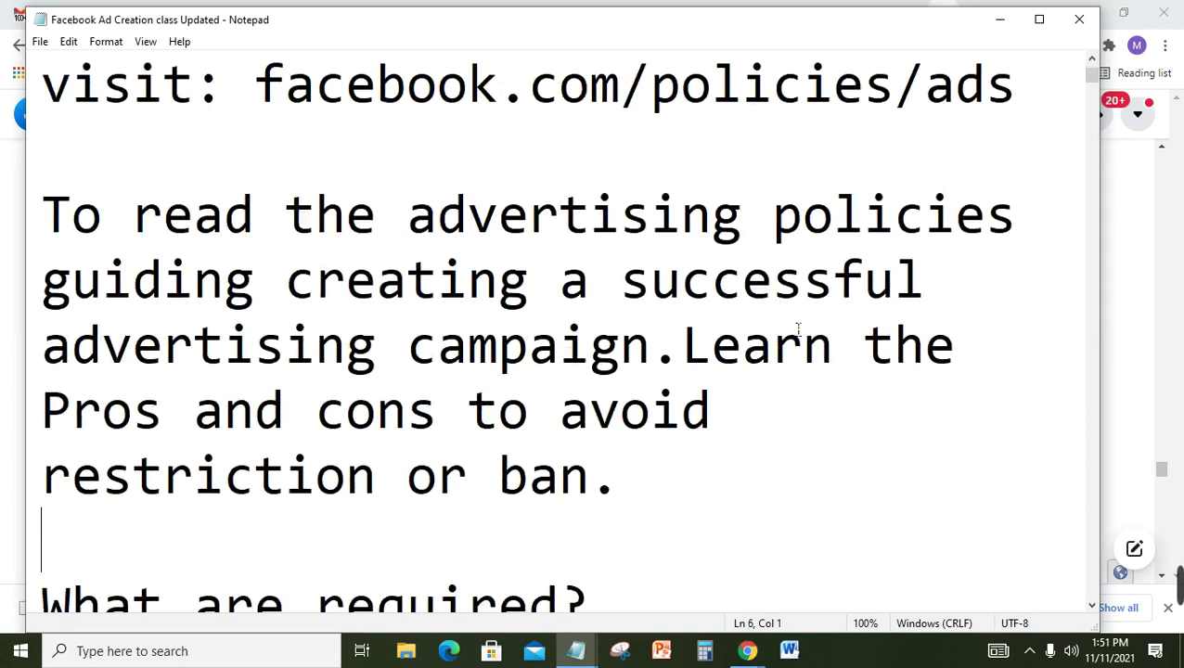
key("Down")
key("Down")
key("Down")
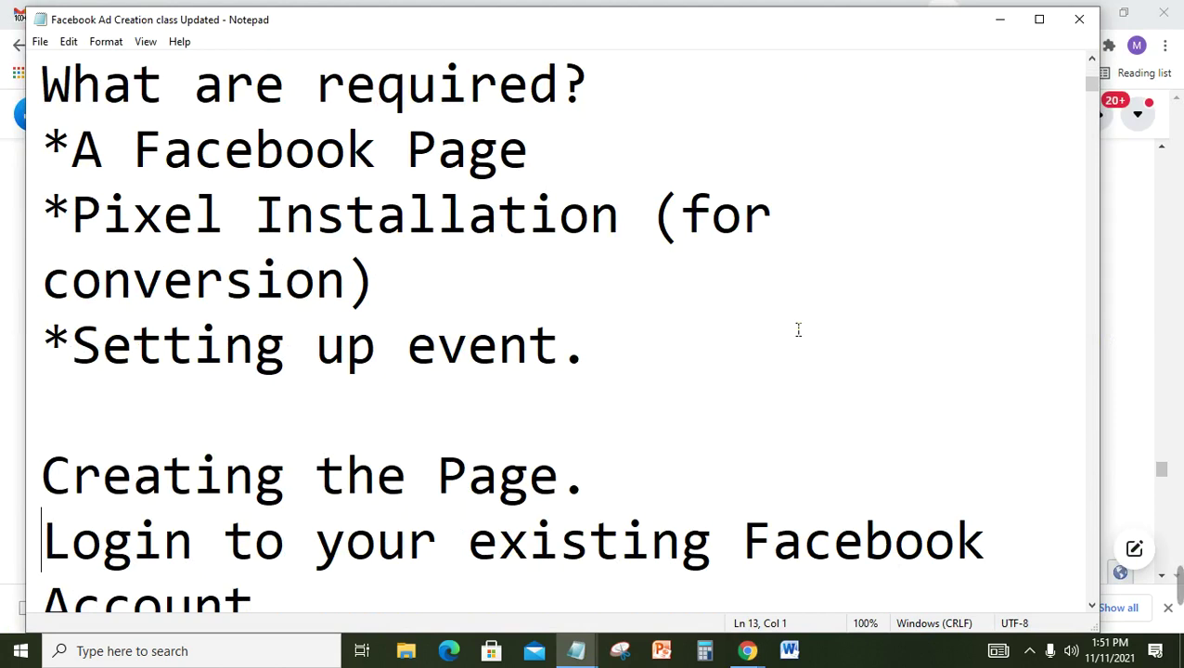
key("Down")
key("Down")
key("Down")
key("Up")
key("Up")
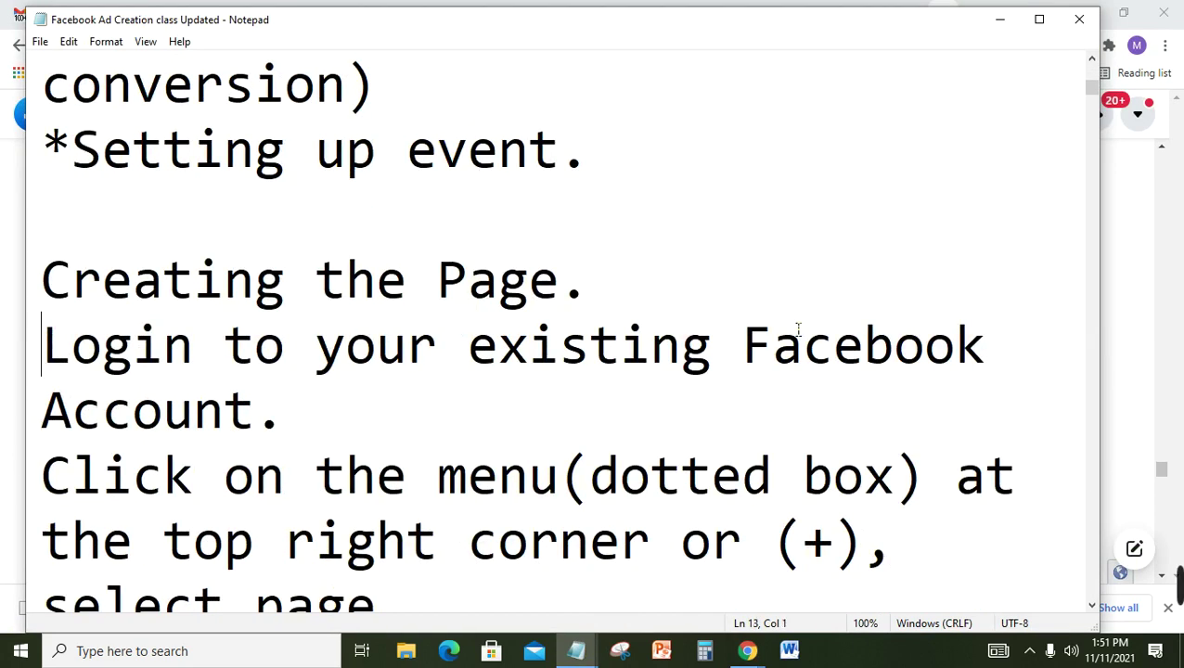
key("Down")
key("Down")
key("Down")
key("Down")
key("Down")
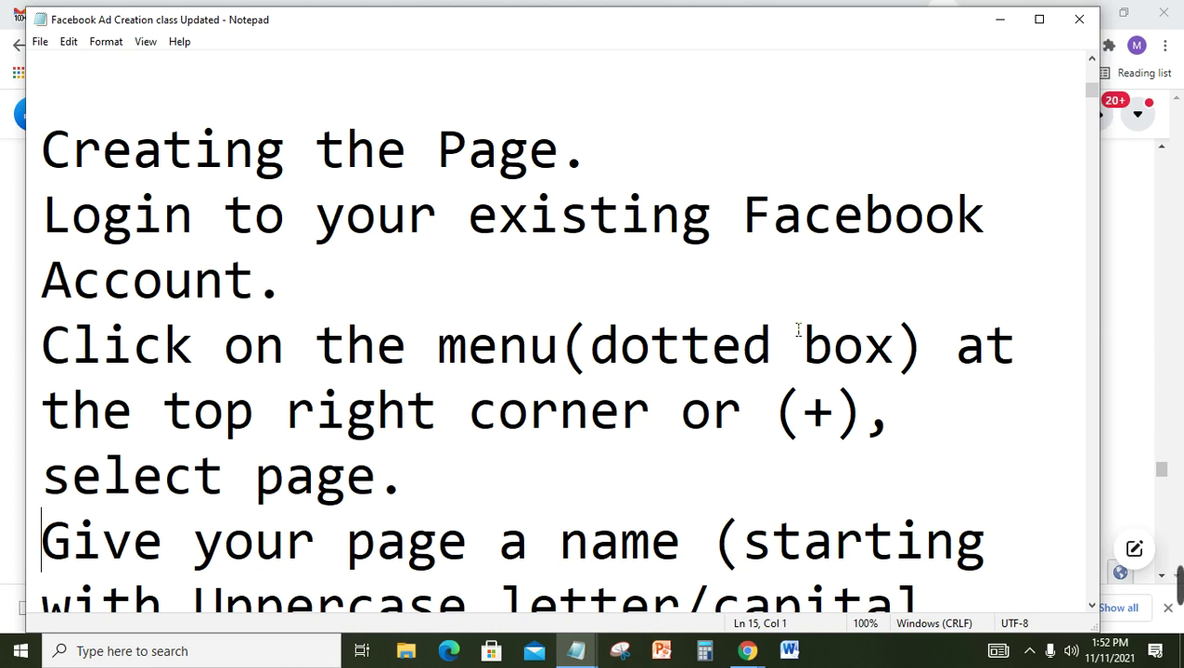
left_click(1181, 196)
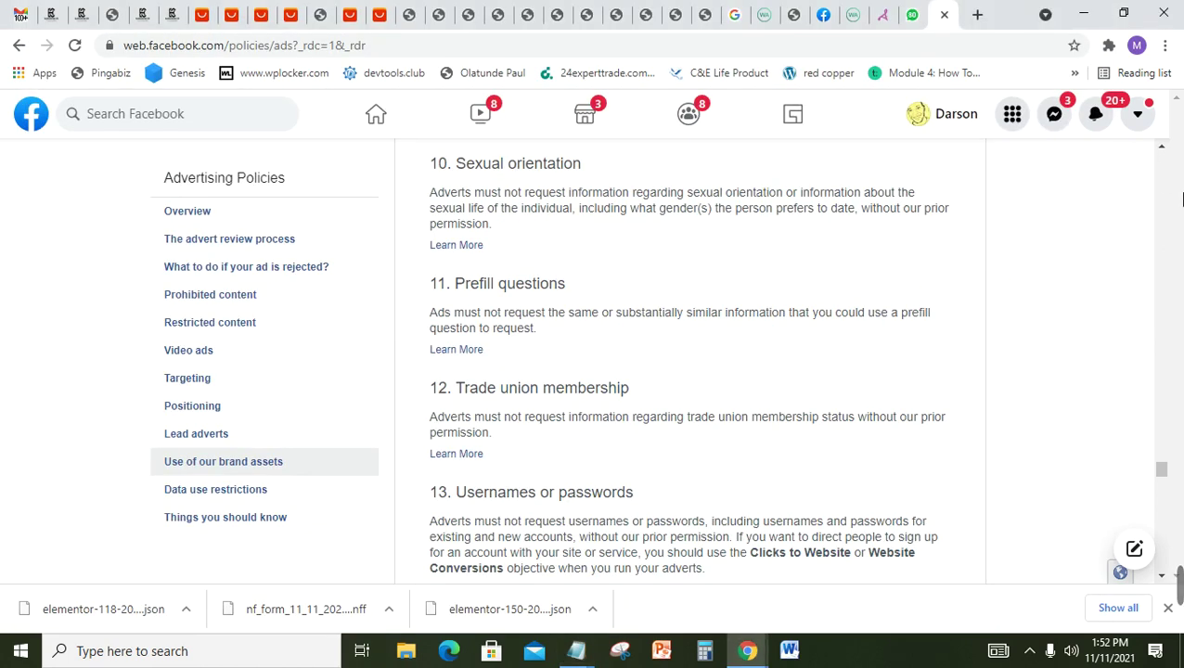
Step: From the Facebook home tab's Menu, start creating a new Page under Create
left_click(824, 14)
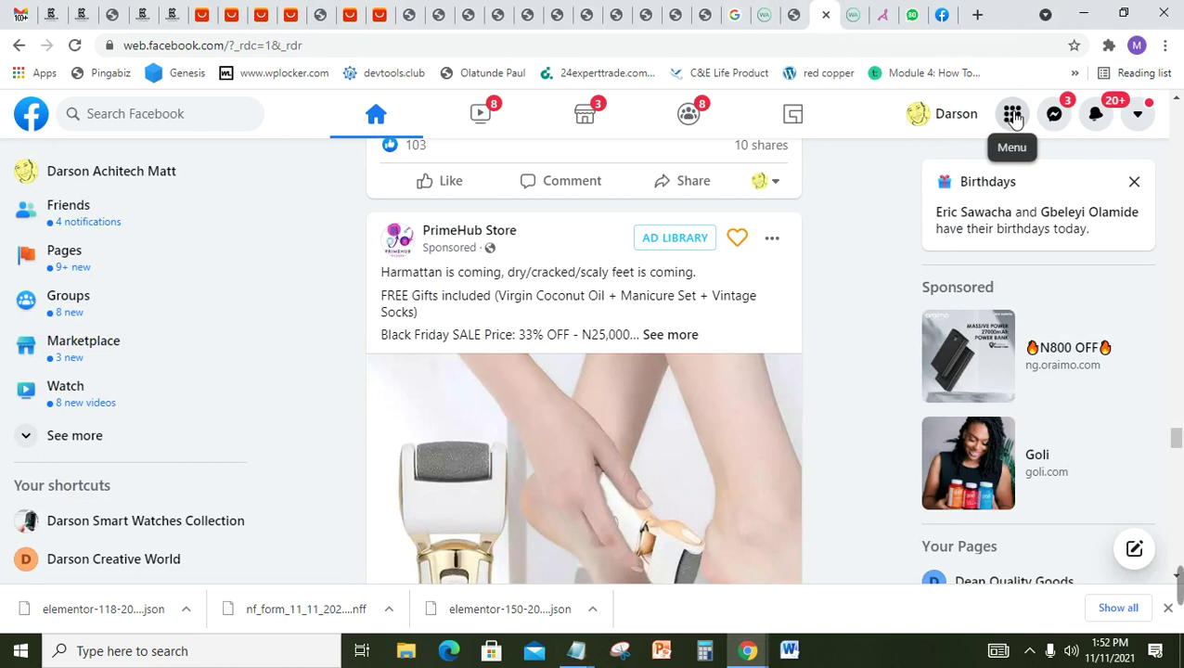
left_click(1014, 116)
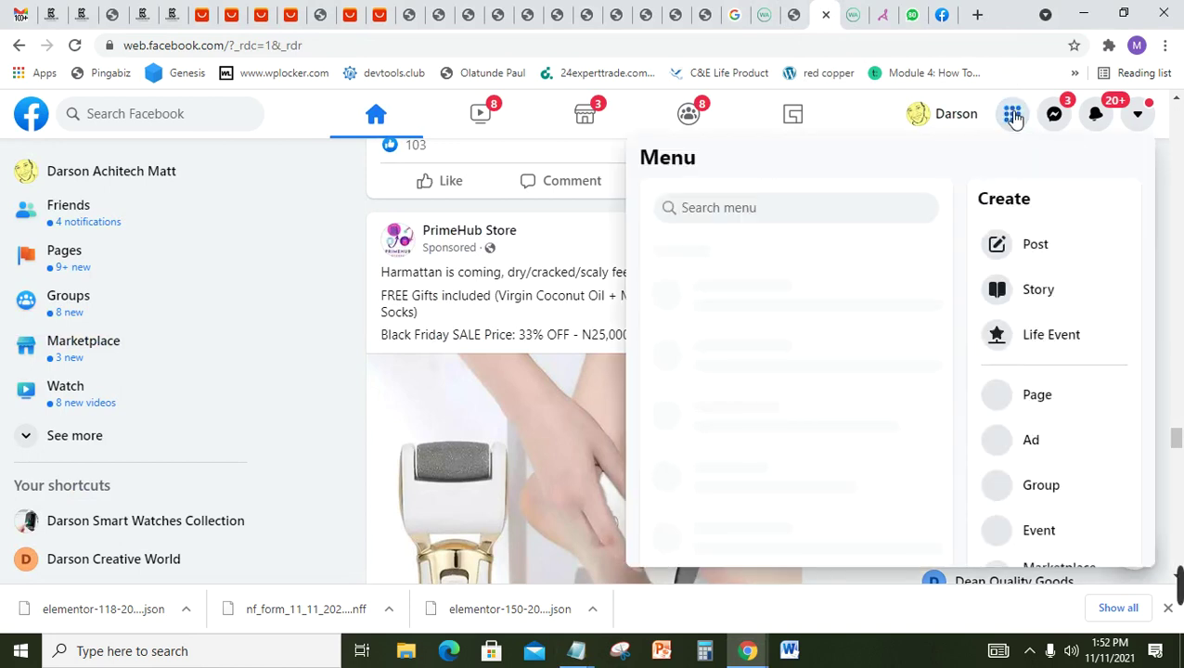
left_click(1051, 409)
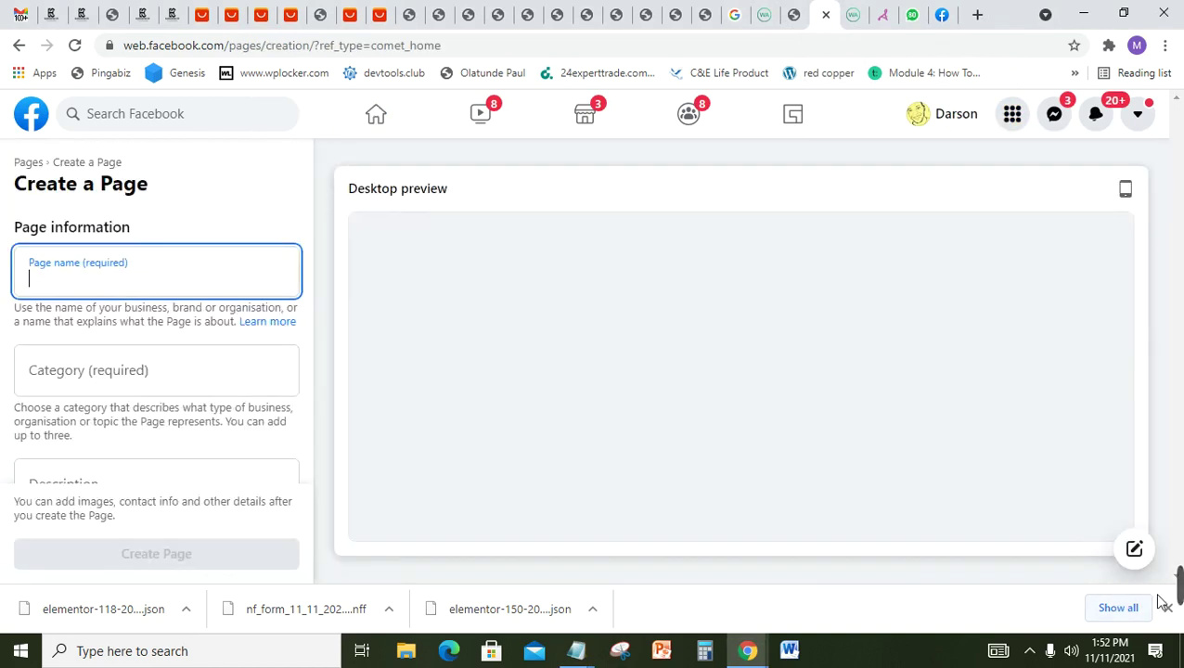
mouse_move(1176, 596)
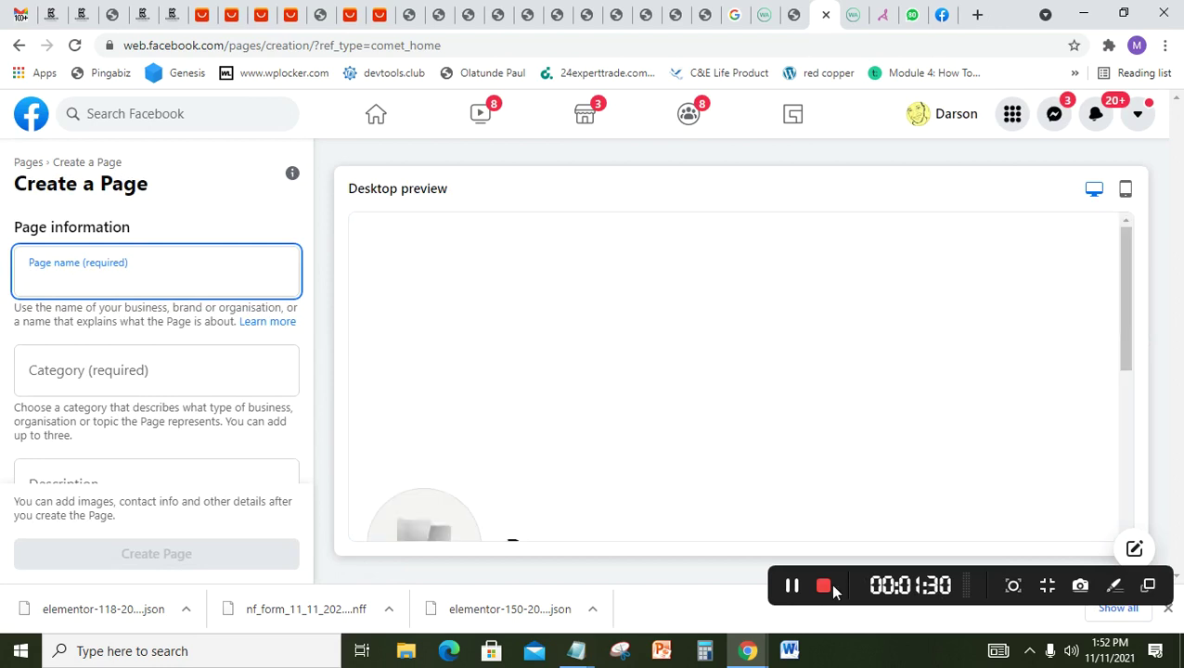
left_click(794, 586)
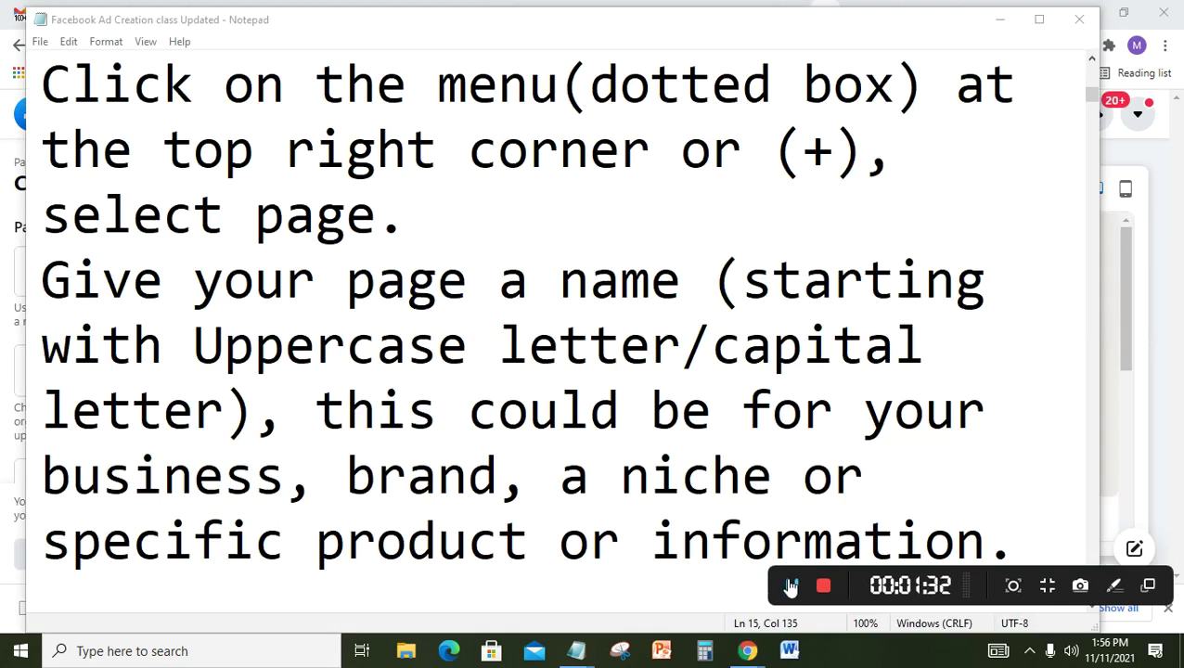
left_click(649, 471)
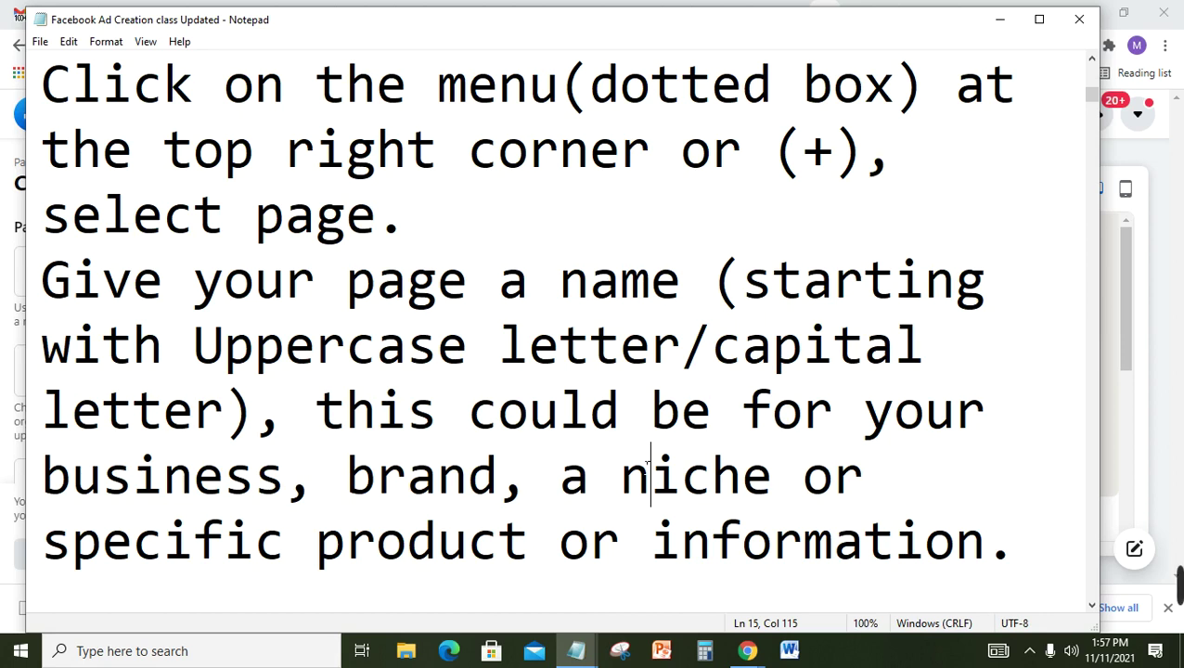
key("alt+Tab")
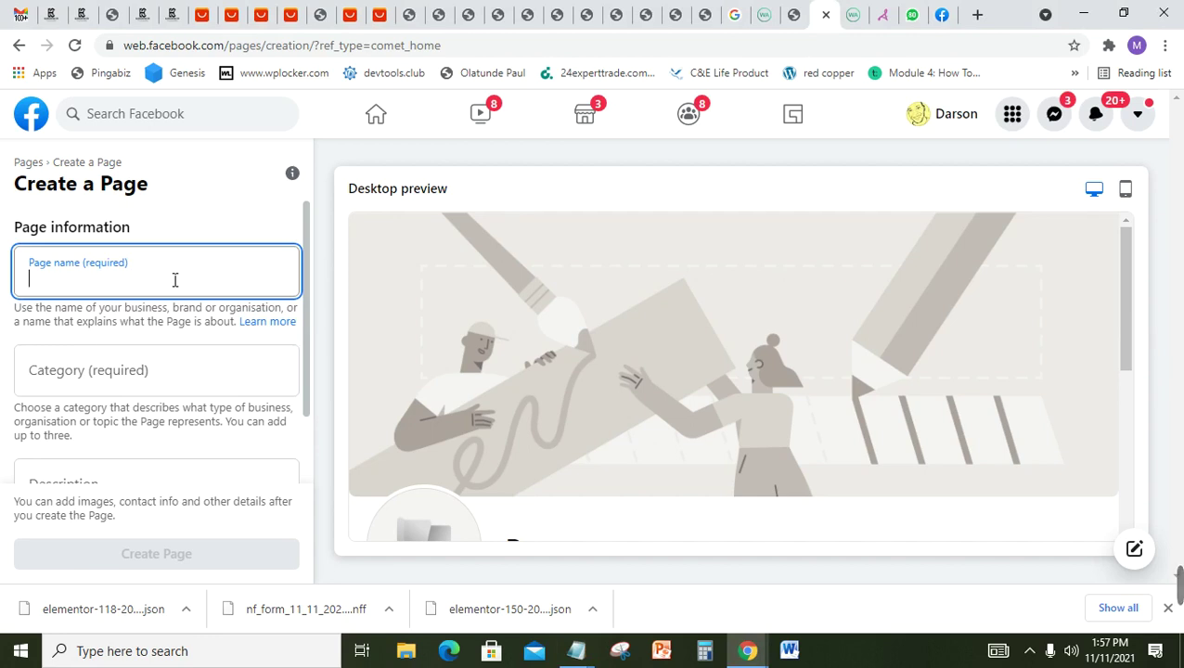
Step: Enter the business's name as the new Page name and let it validate
type("Darson  Glo")
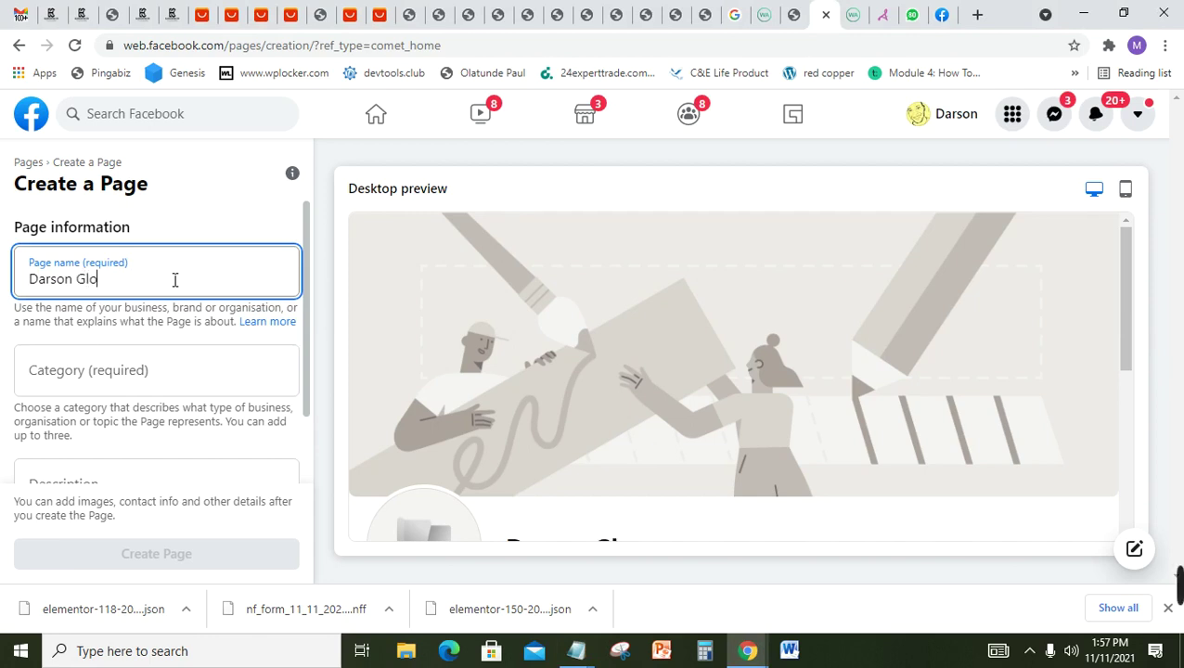
type("bal Resour")
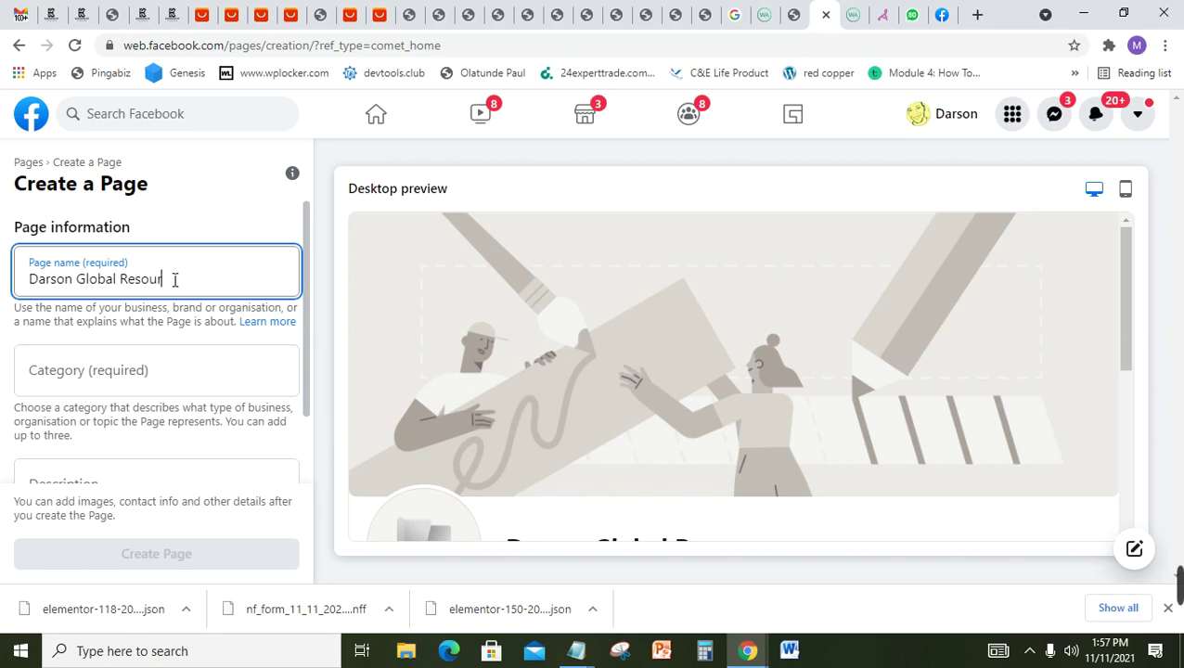
type("ces")
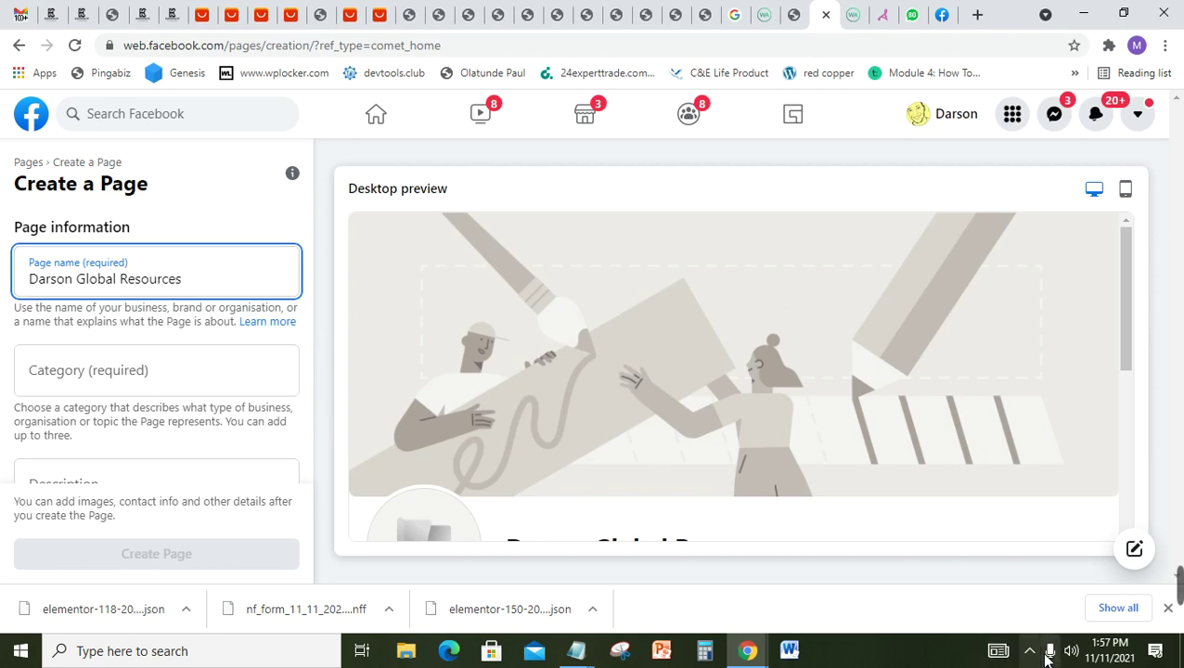
mouse_move(814, 570)
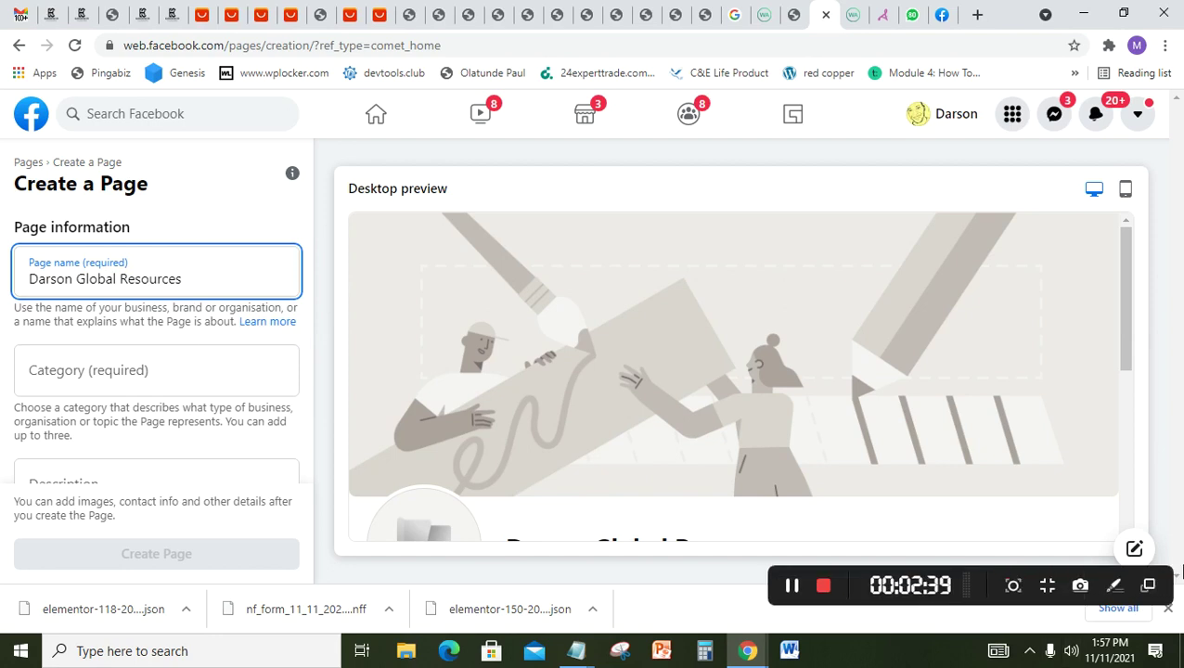
left_click(794, 588)
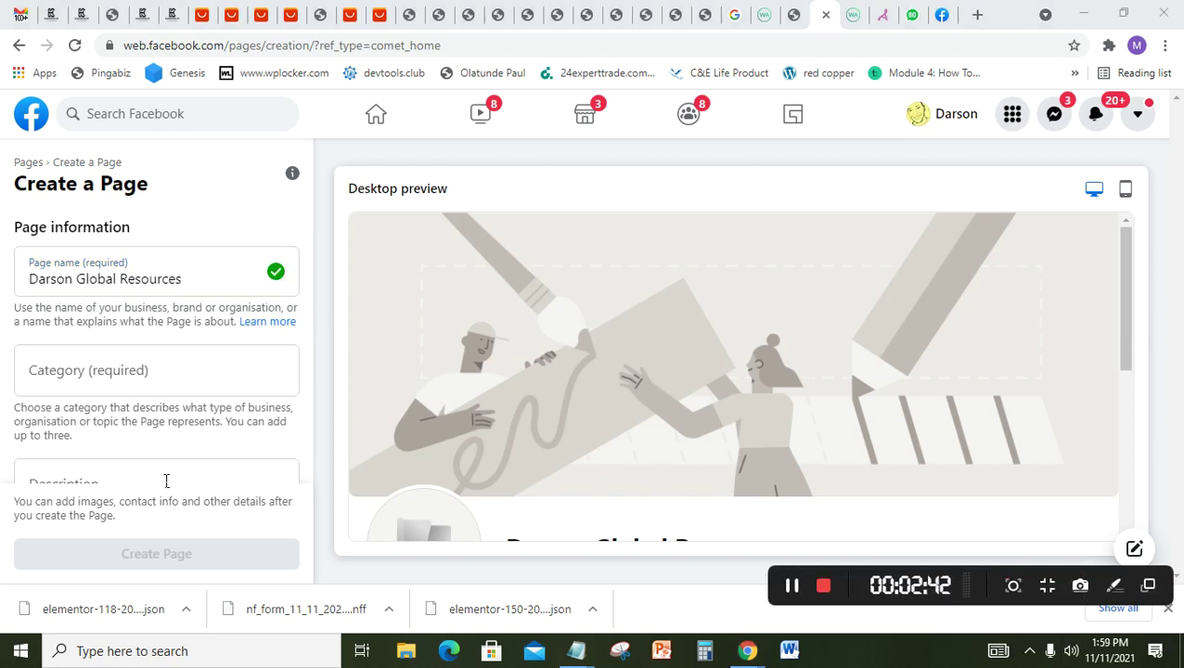
Step: Search the Category field for 'product', then replace it with 'service'
left_click(130, 369)
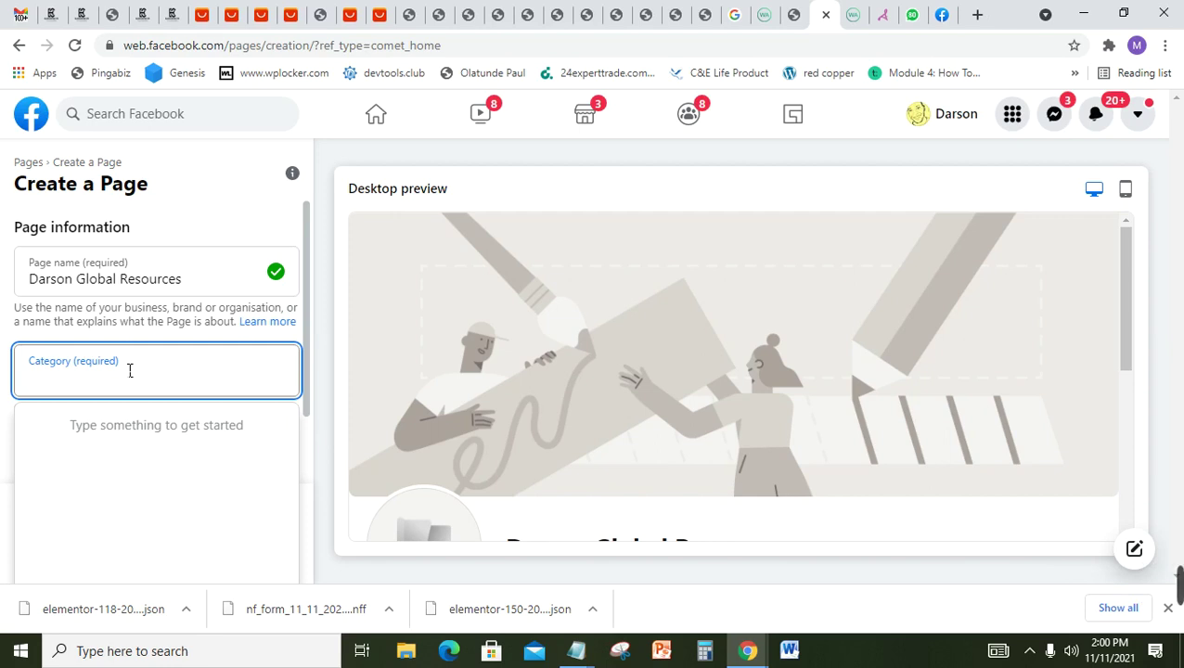
type("pro")
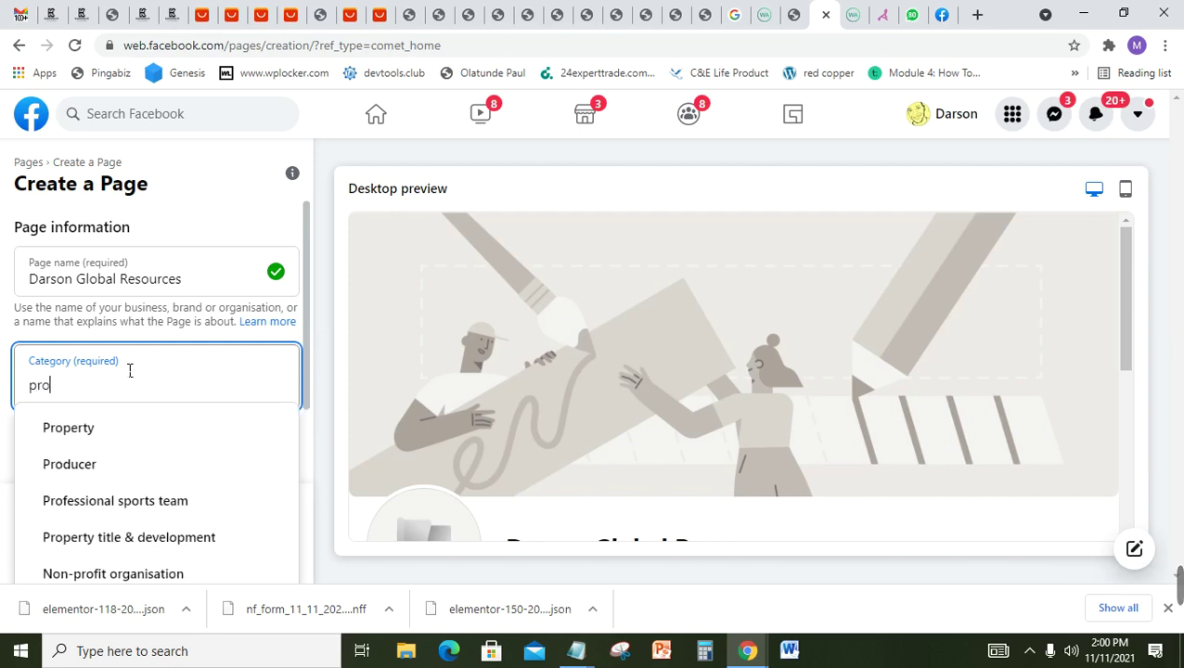
type("duct")
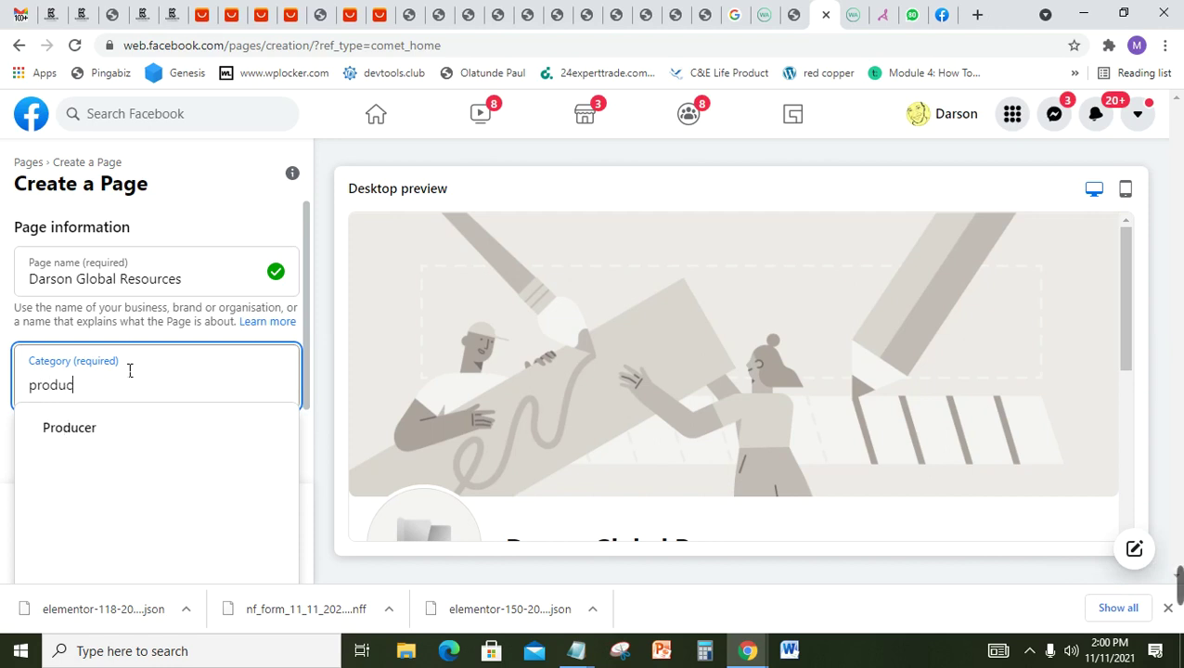
key("BackSpace")
key("BackSpace")
key("BackSpace")
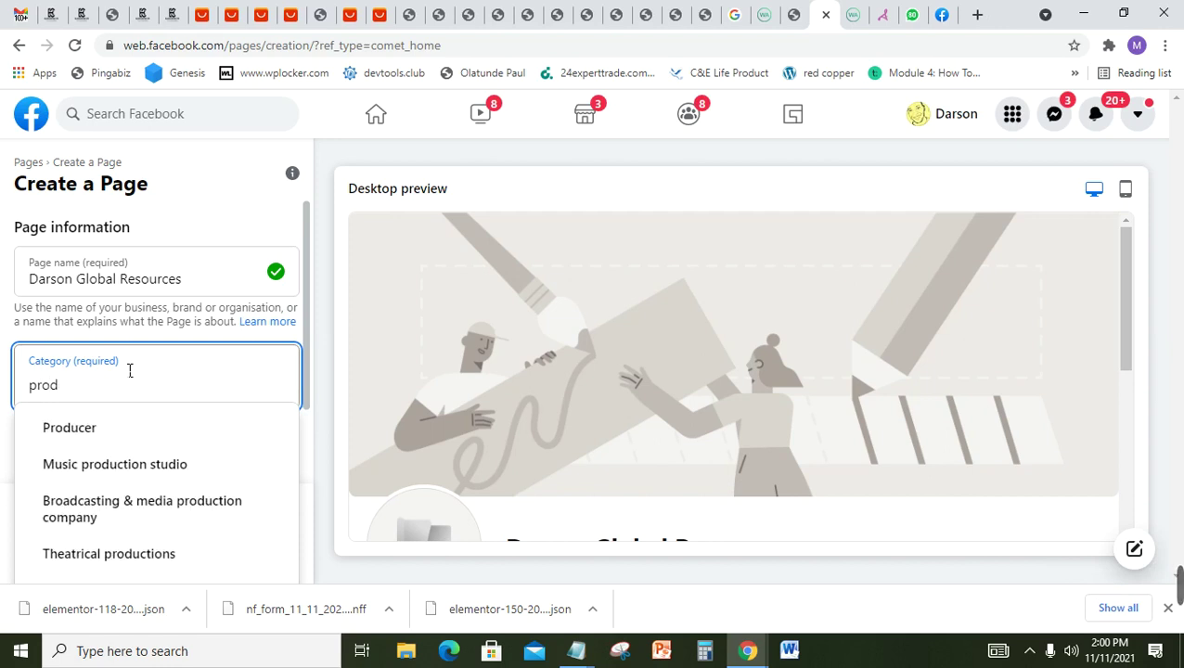
type("uct")
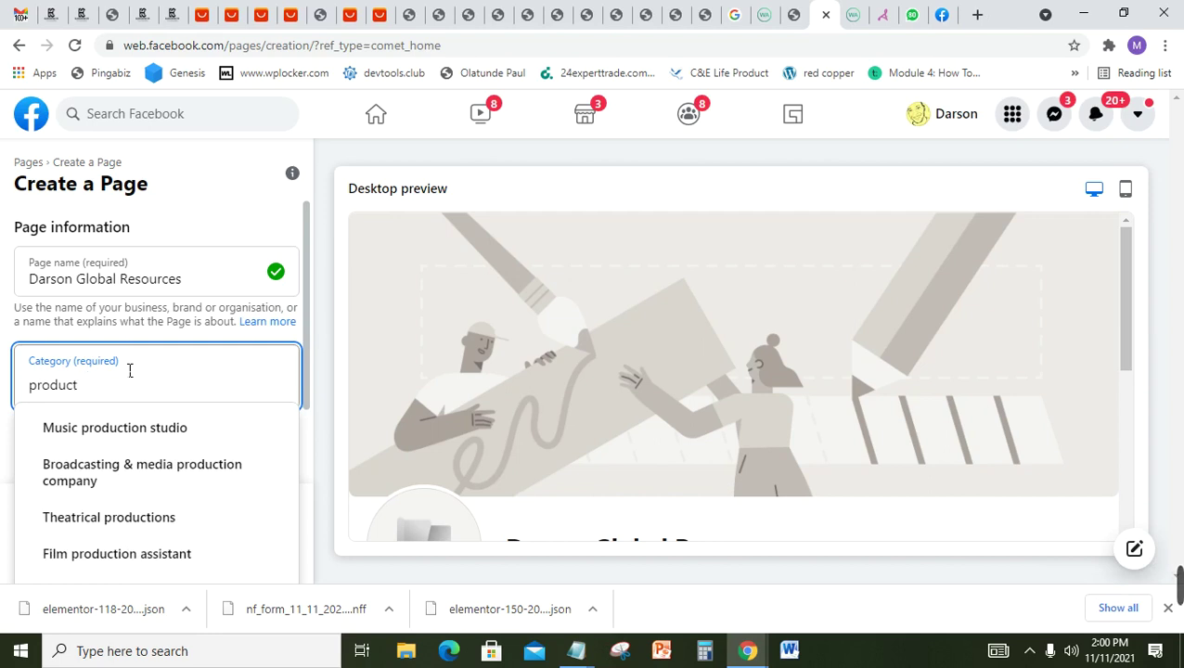
key("BackSpace")
key("BackSpace")
key("BackSpace")
key("BackSpace")
key("BackSpace")
key("BackSpace")
key("BackSpace")
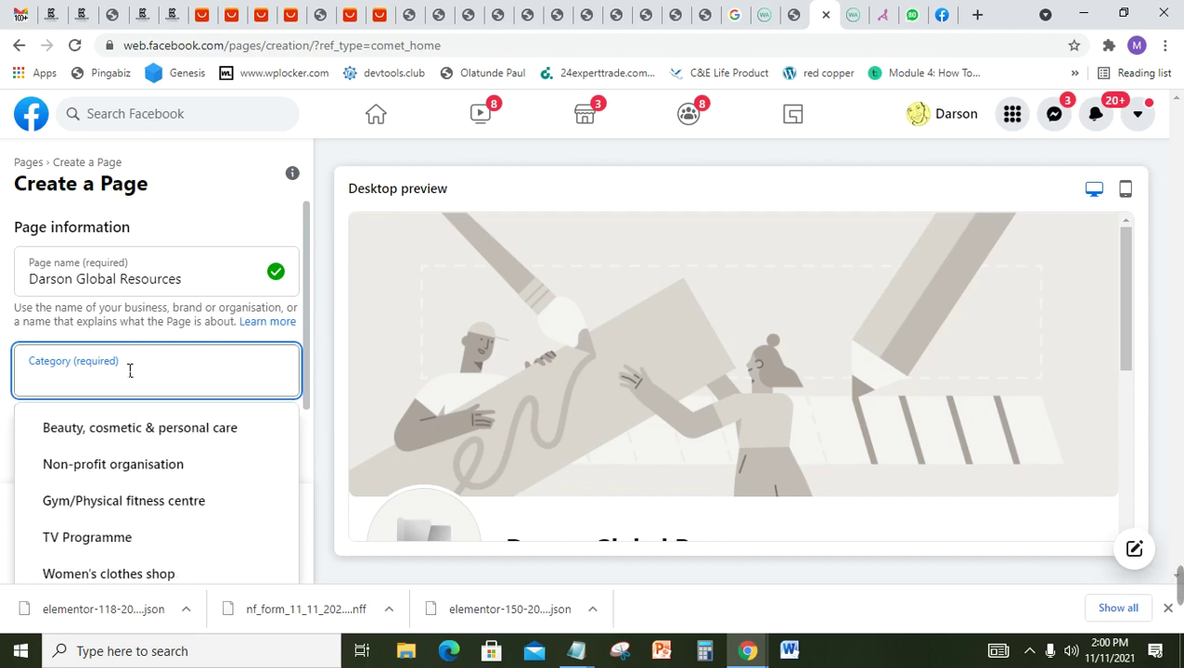
type("service")
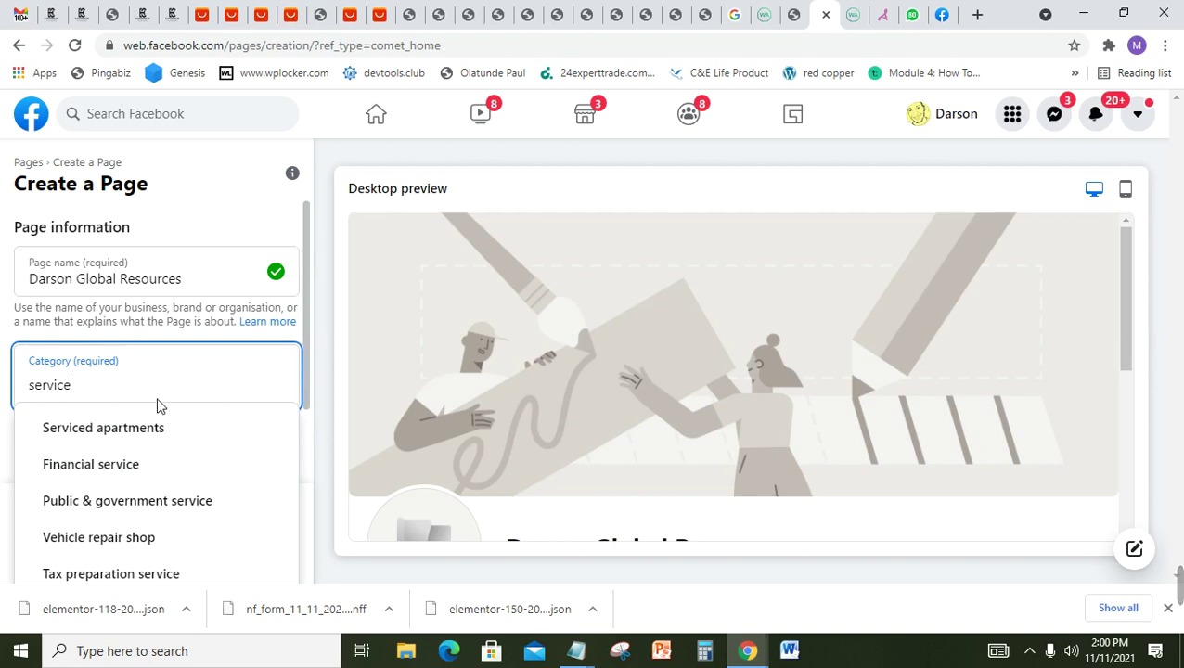
Step: Replace the category query with 'store' and scroll through its suggestions
key("shift+Tab")
key("Tab")
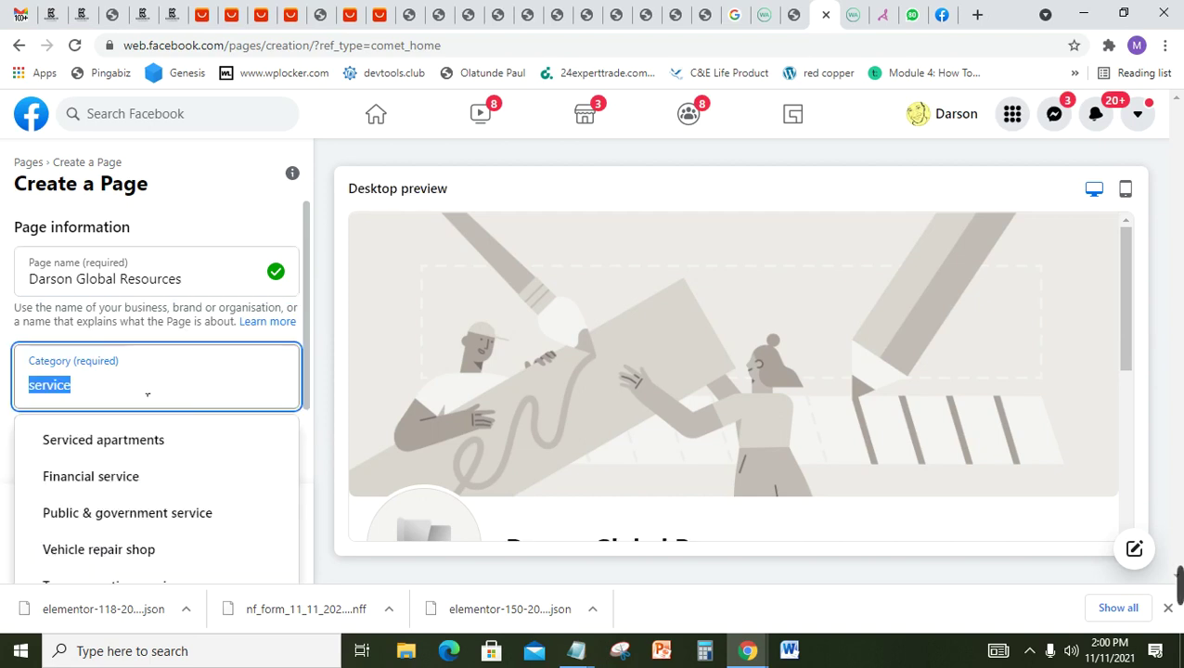
type("store")
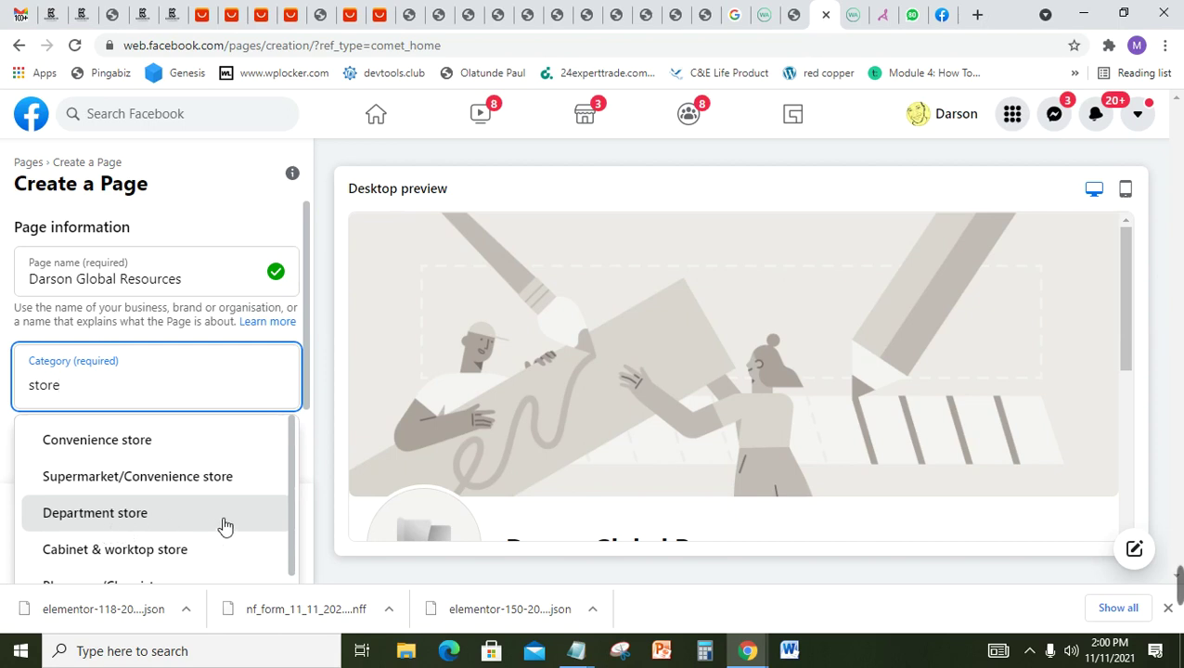
left_click_drag(289, 504, 294, 570)
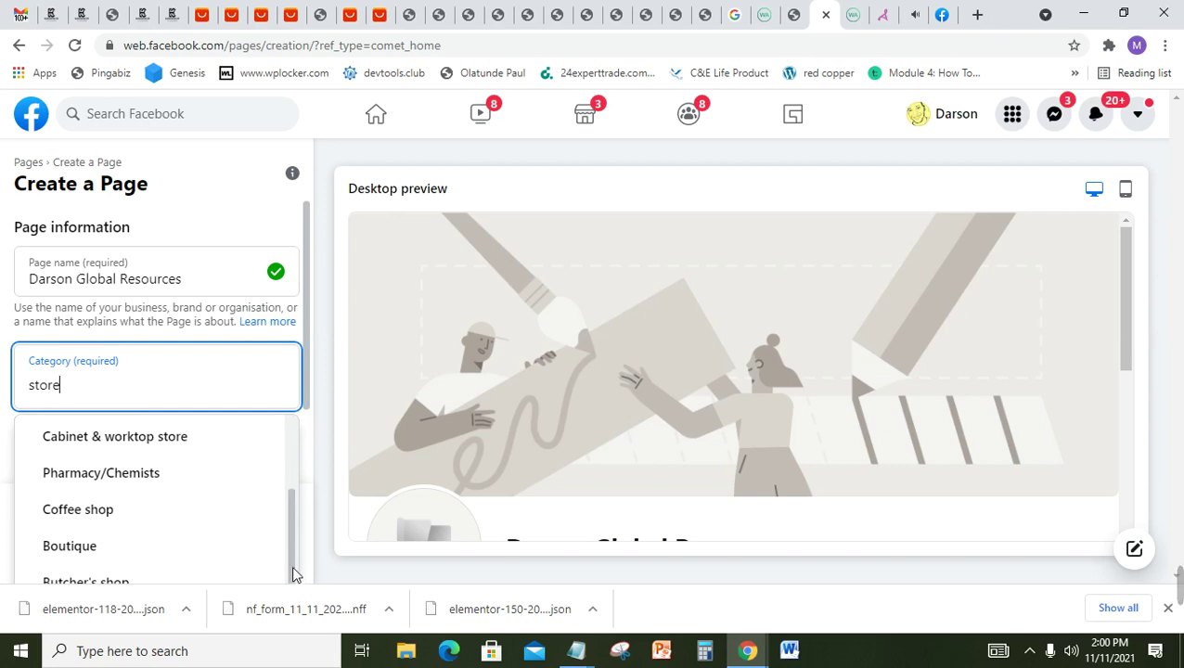
left_click_drag(292, 569, 306, 392)
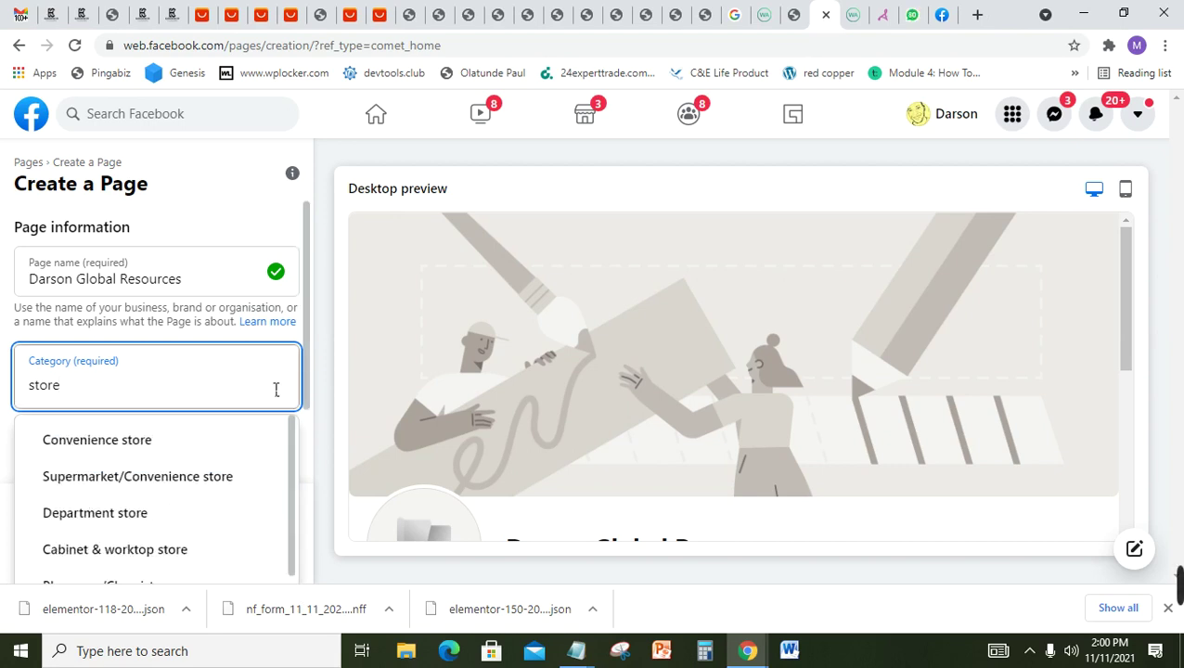
Step: Change the category search to 'shop' to list Shopping centre, Clothing shop and similar
key("shift+Tab")
key("Tab")
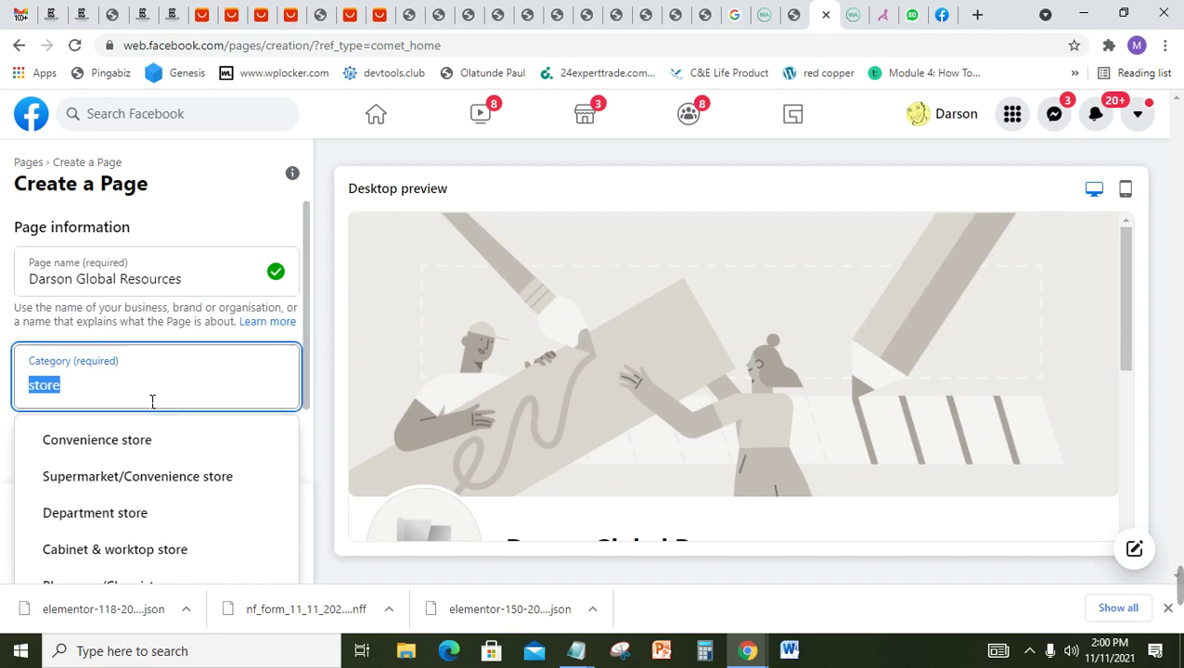
type("st")
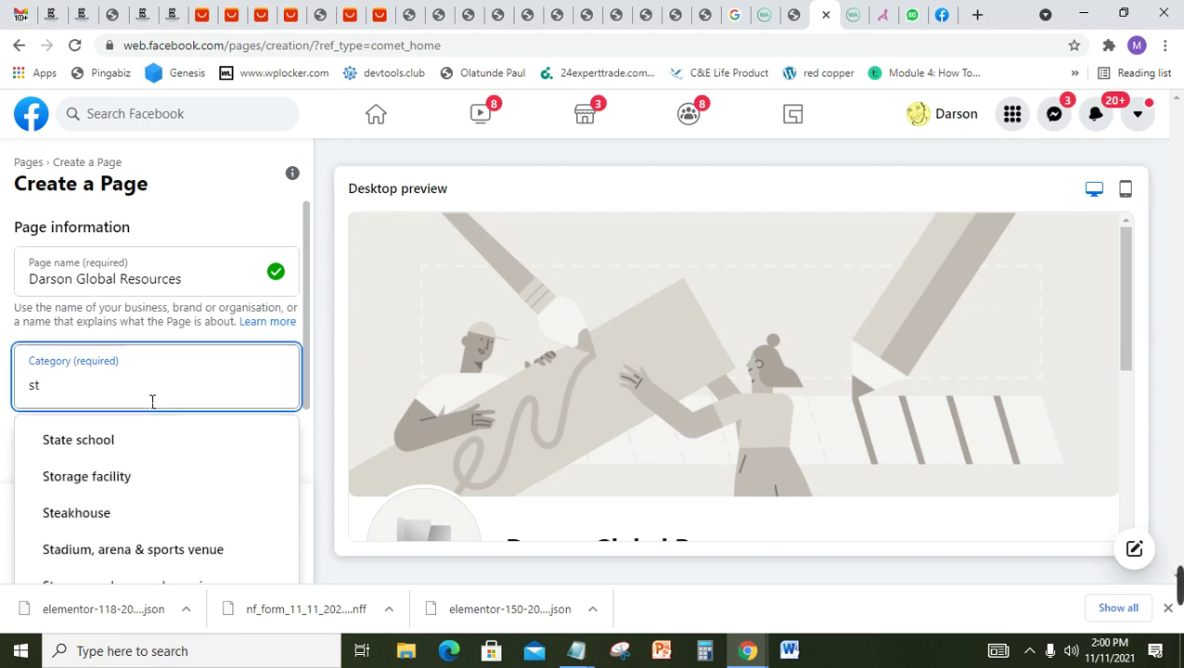
key("BackSpace")
type("hop")
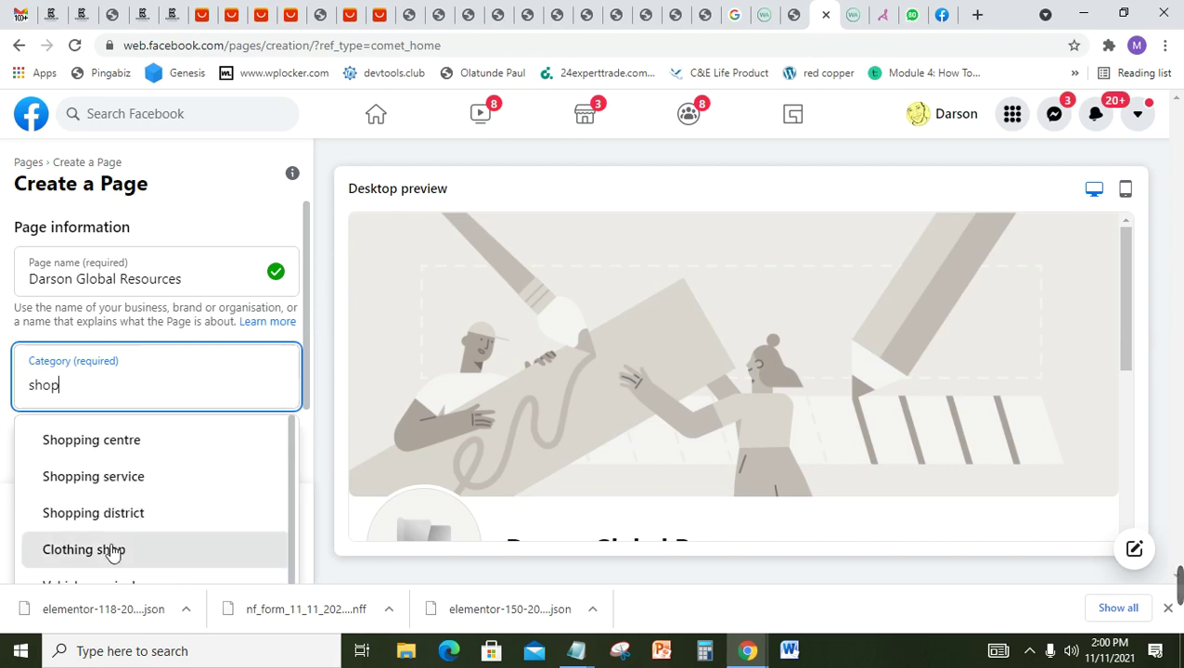
Step: Browse the shop suggestions, then try category searches 'je' and 'fas'
key("Down")
key("Down")
key("Down")
key("Down")
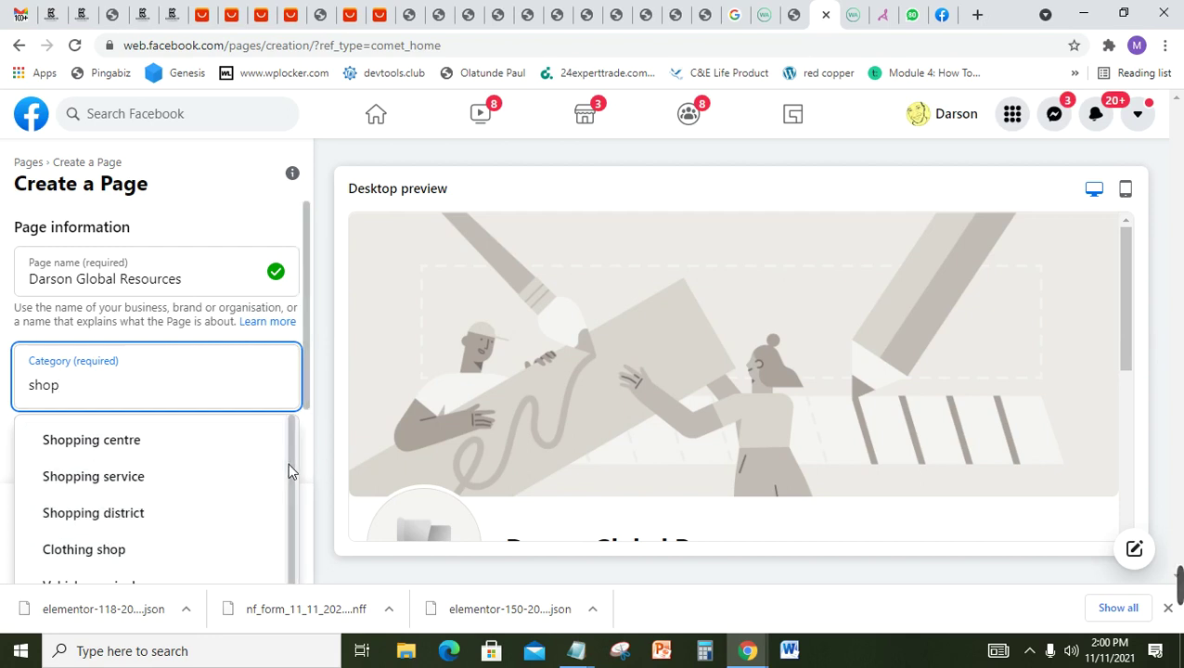
left_click_drag(289, 469, 285, 545)
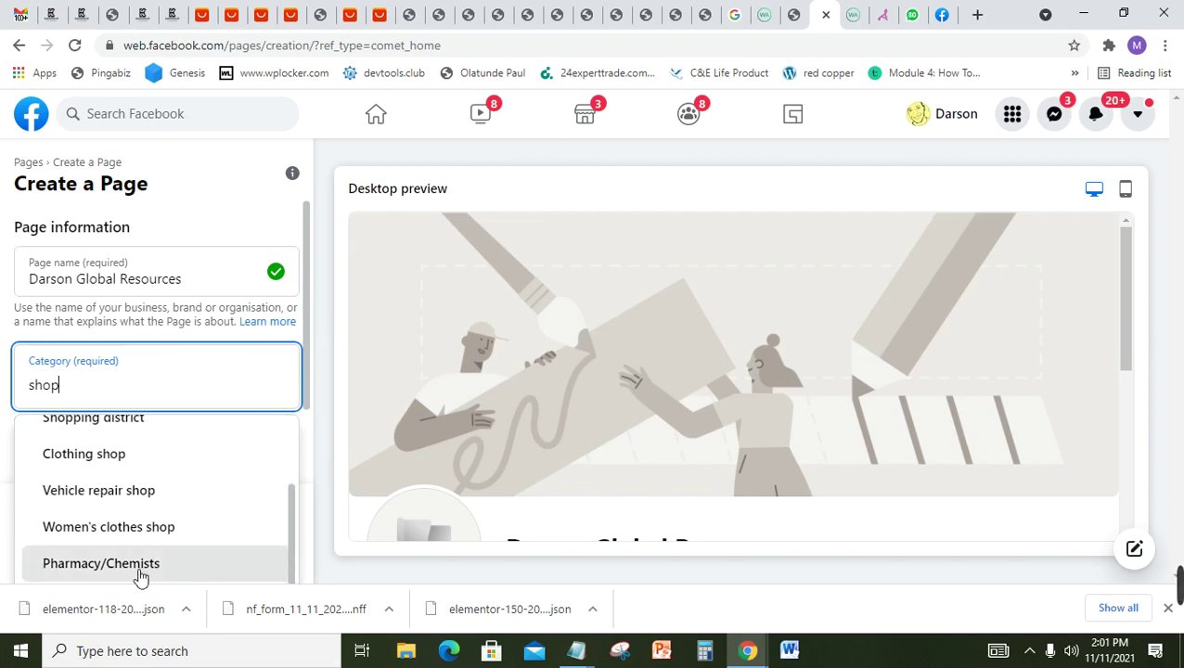
left_click_drag(284, 539, 285, 437)
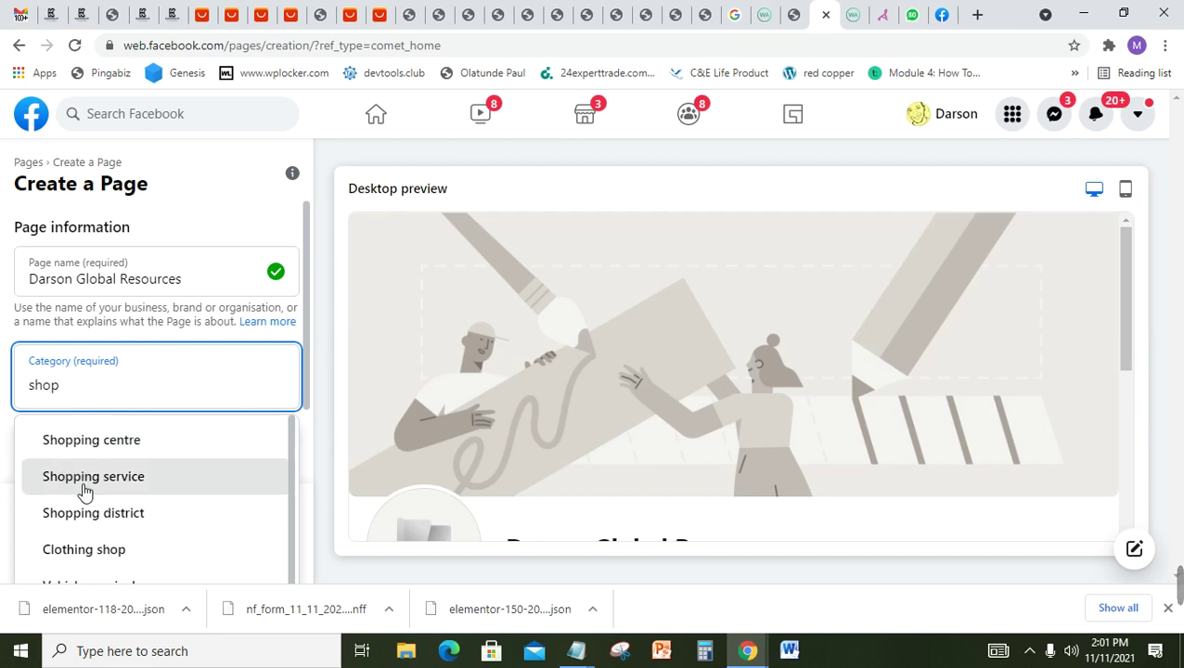
double_click(104, 385)
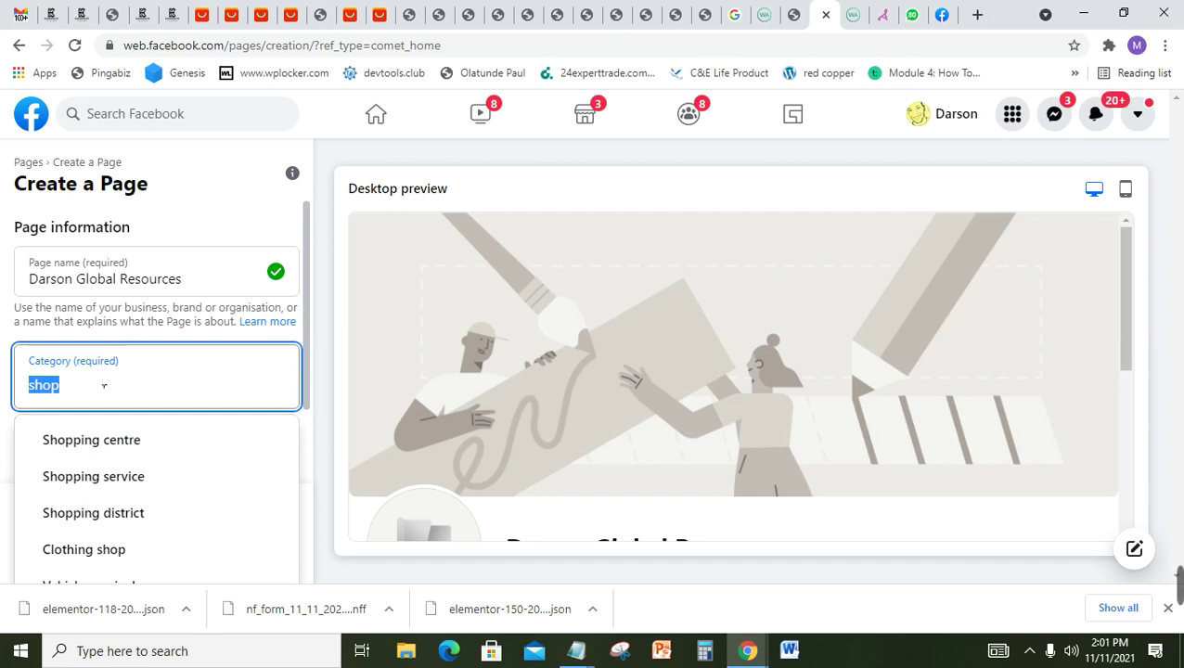
type("je")
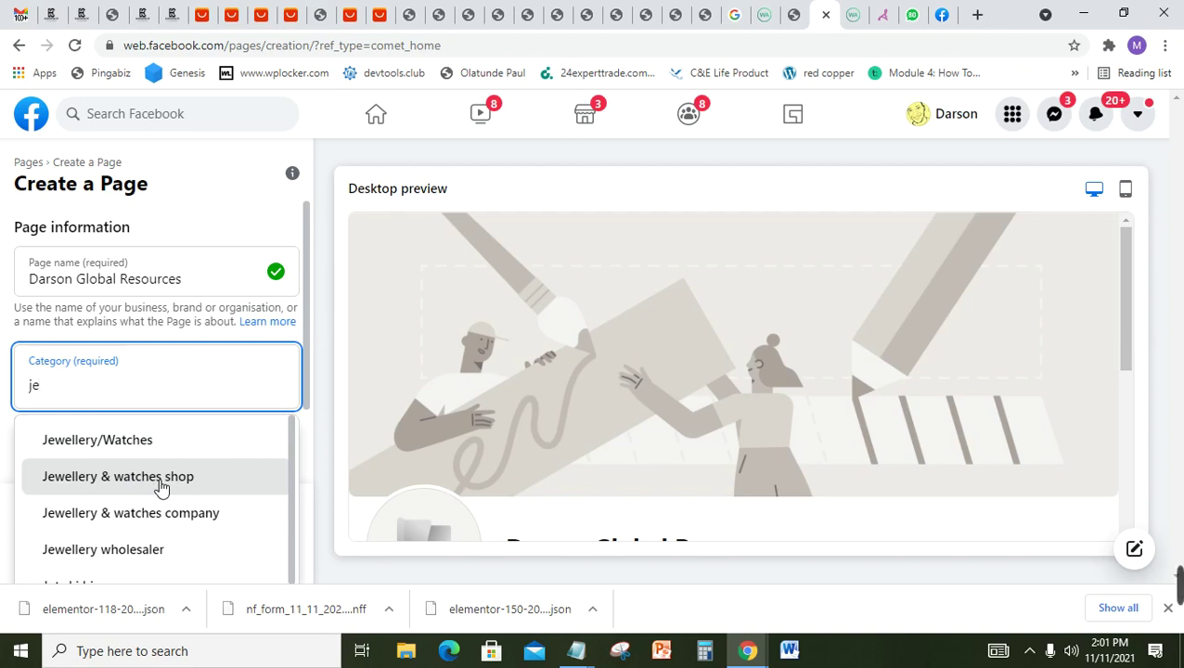
double_click(70, 401)
type("fas")
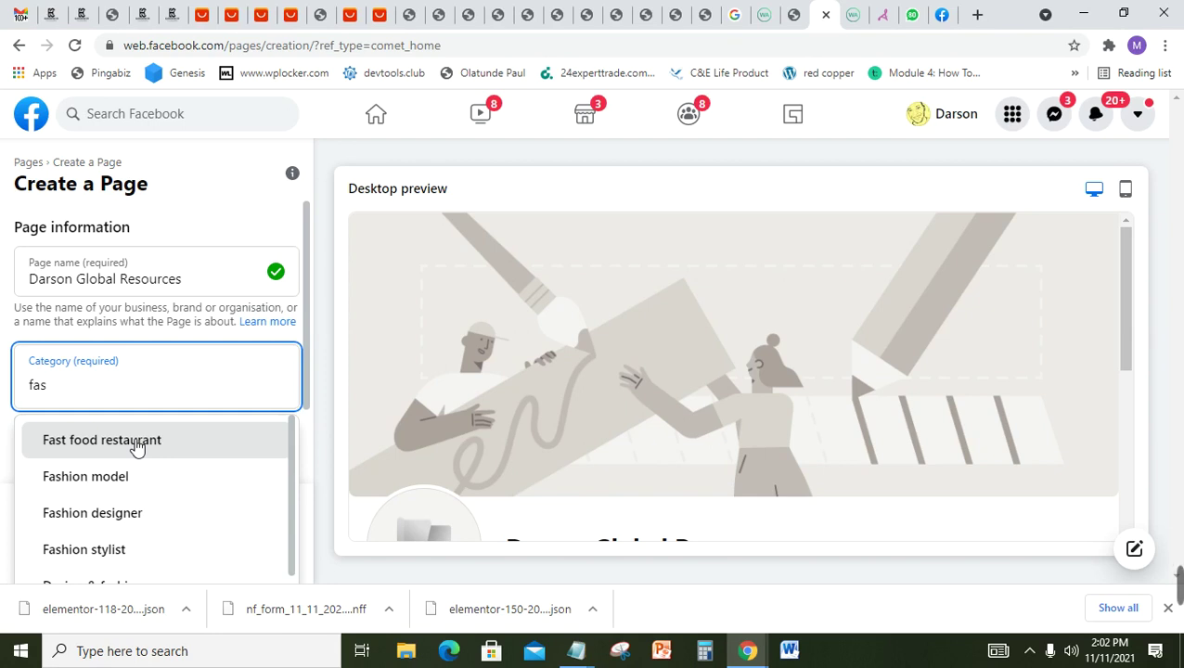
Step: Search 'woatch' and set the category to Jewellery & watches shop
double_click(67, 392)
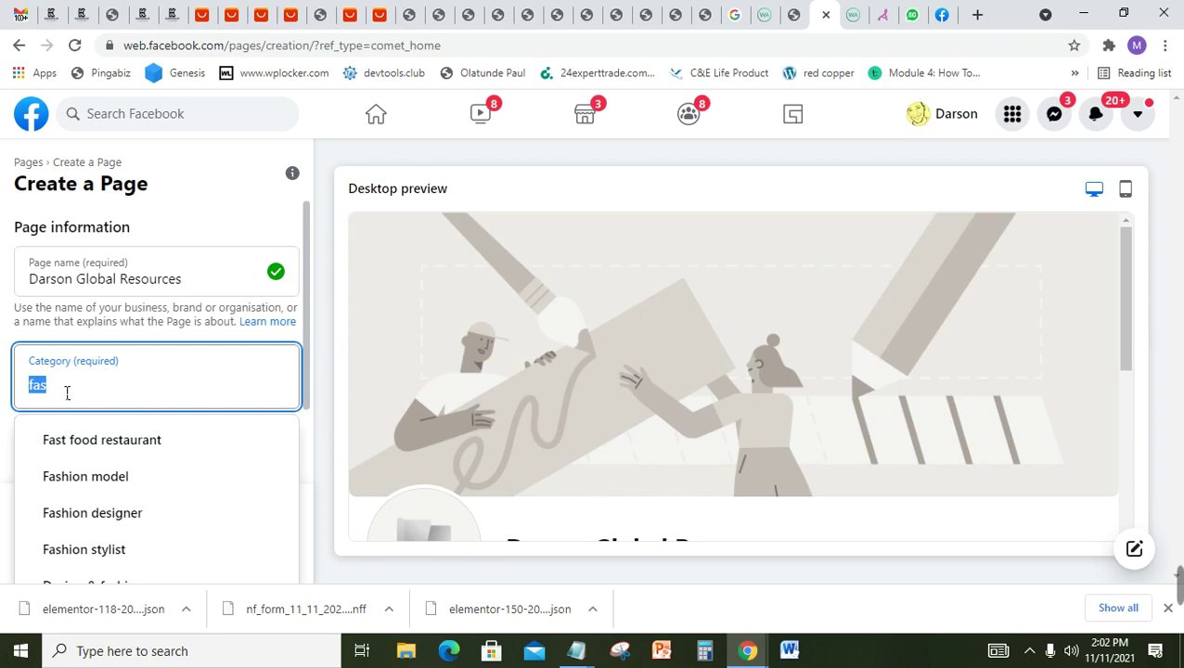
type("wo")
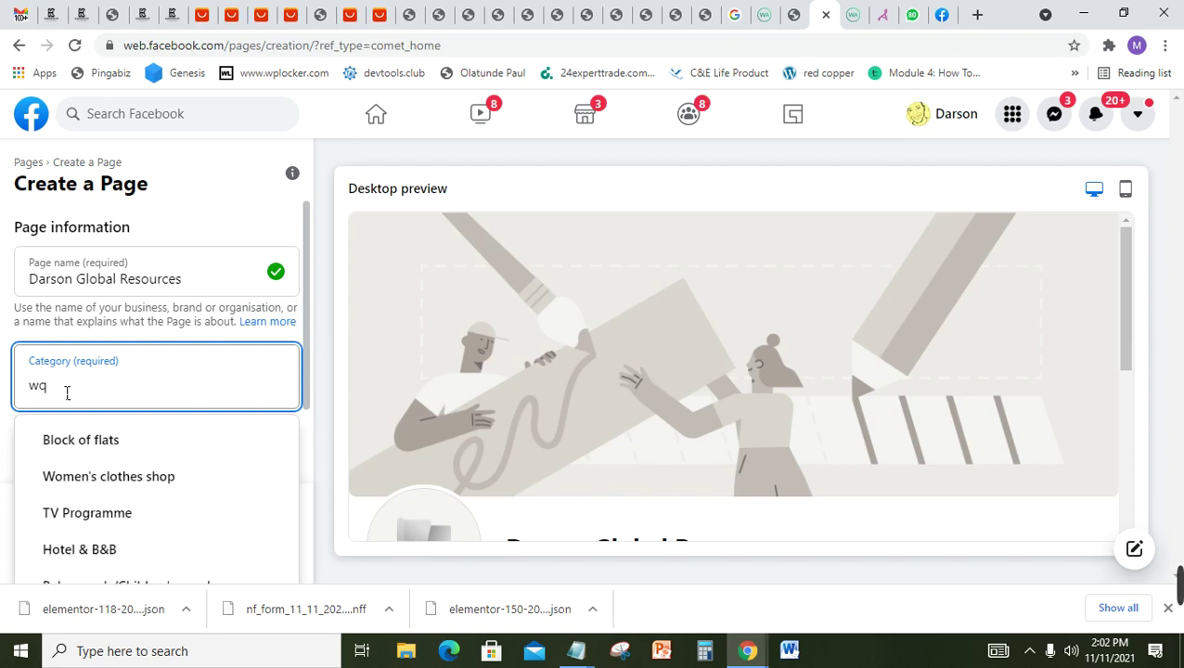
type("atch")
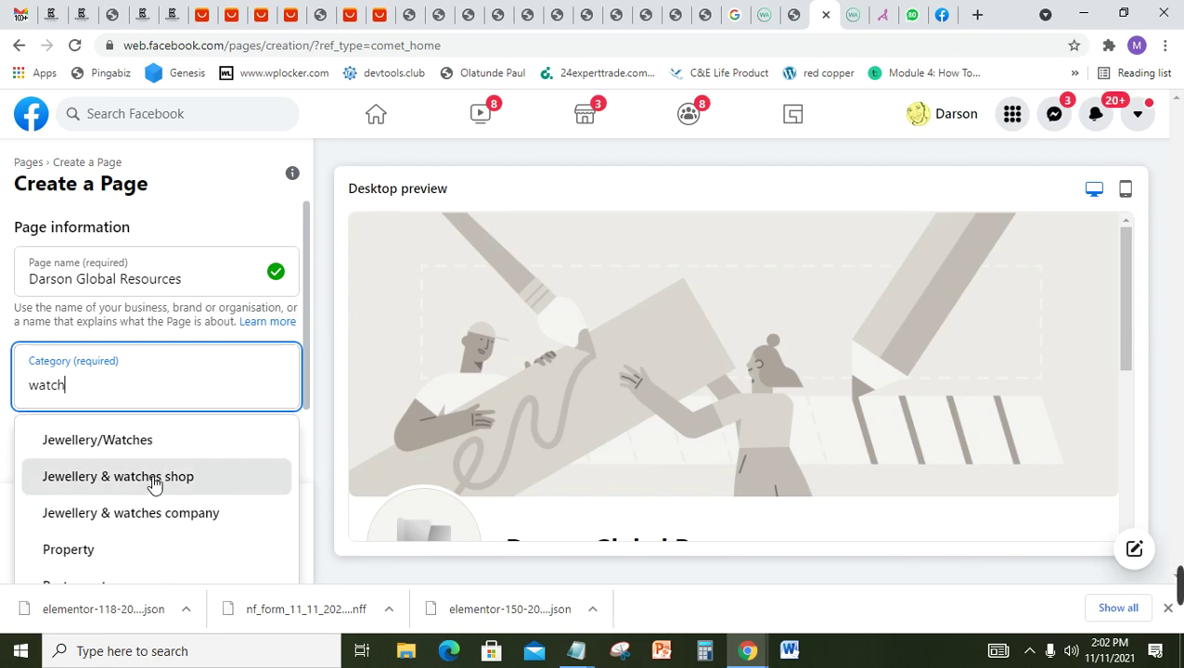
left_click(154, 481)
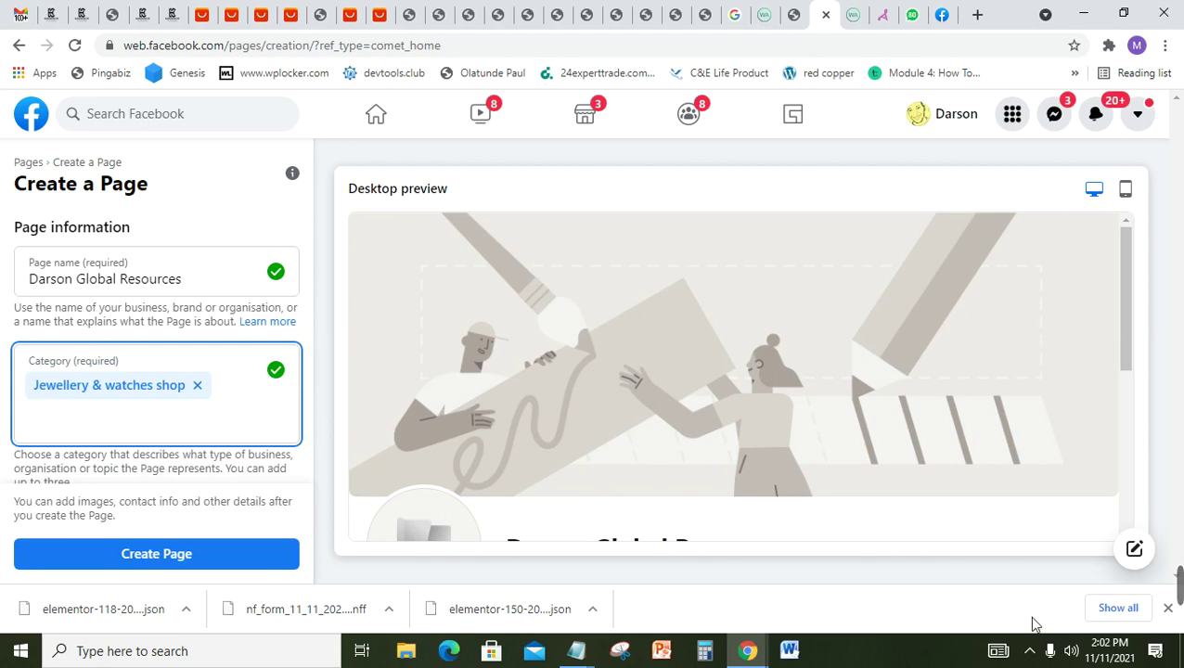
Step: Write a Description: Top High Quality Smart Watches and Jewelries, affordable prices, nationwide door-step delivery
mouse_move(1182, 599)
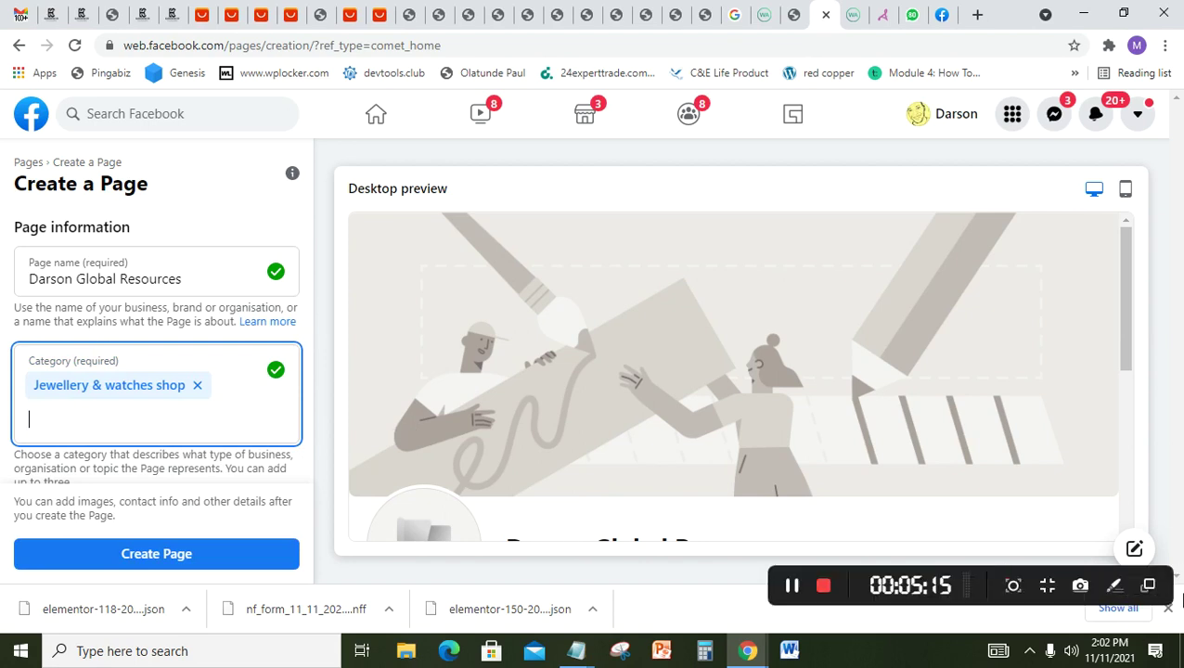
left_click(792, 588)
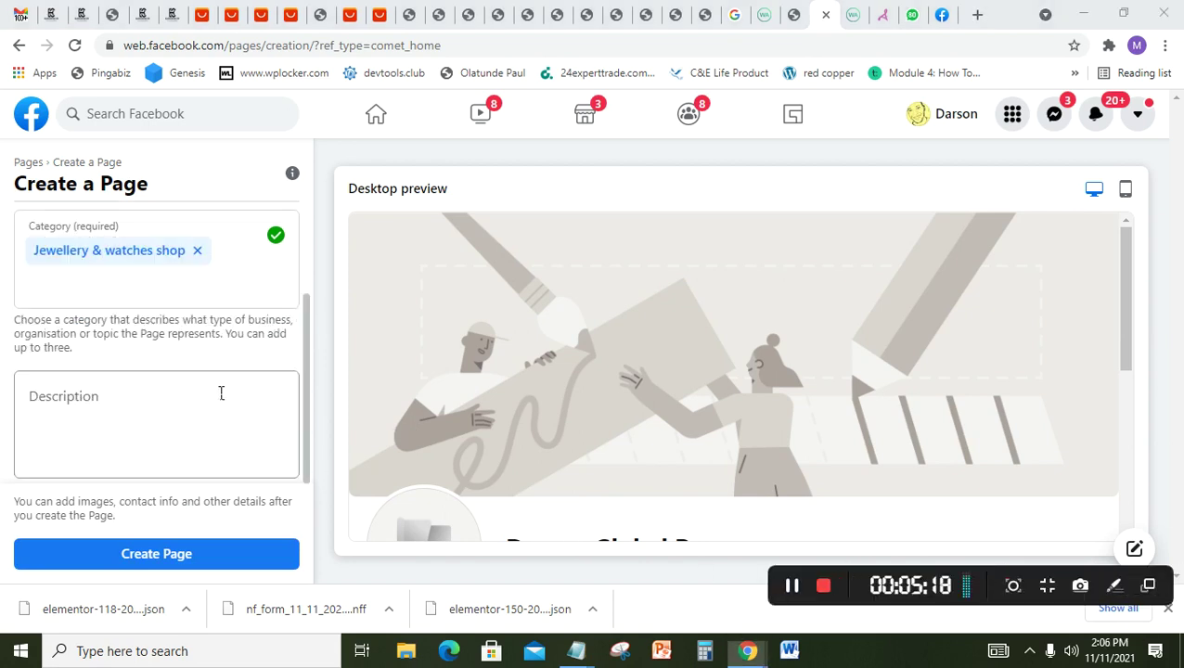
left_click(220, 393)
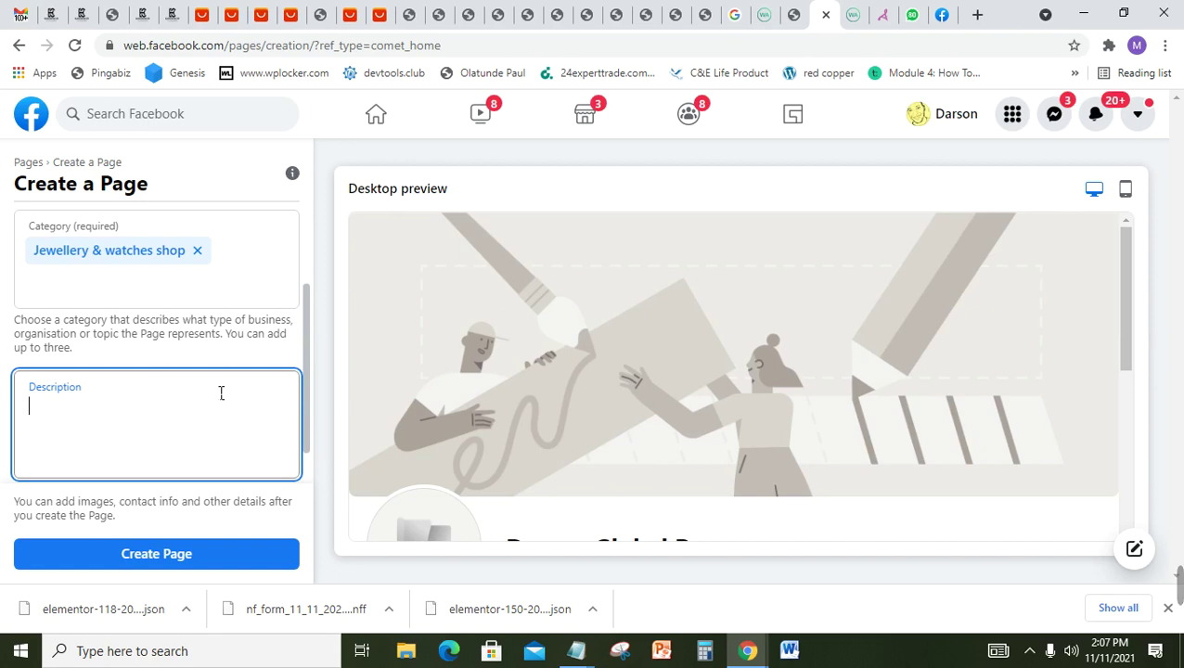
type("At Darson ")
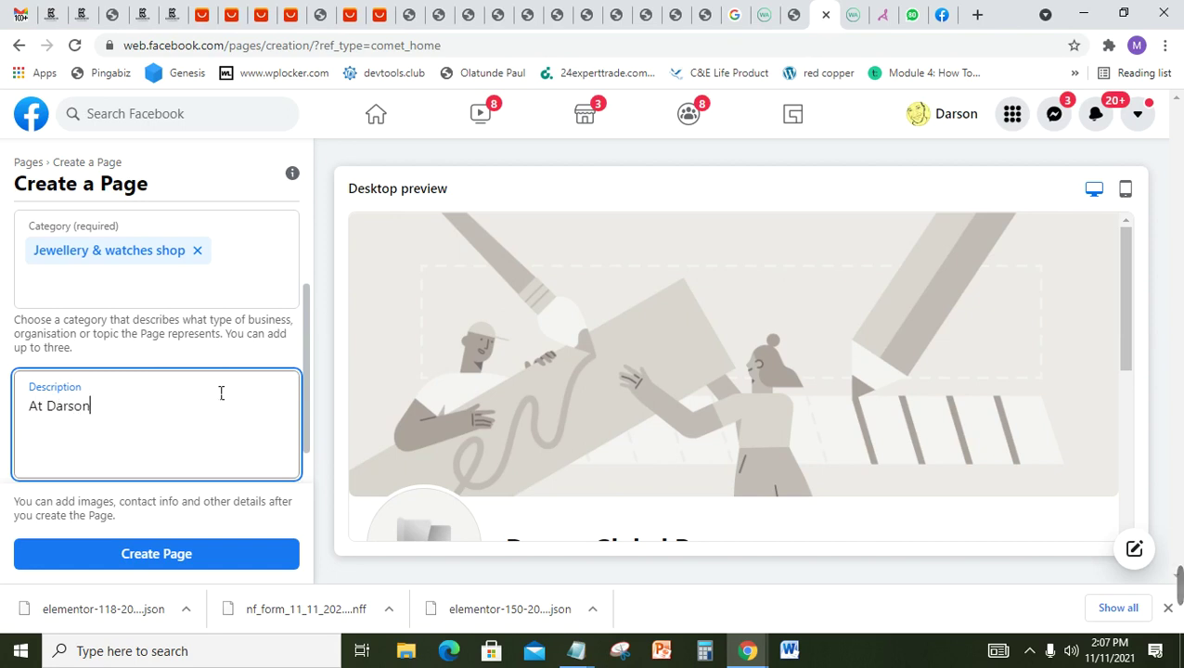
type("Global Reso")
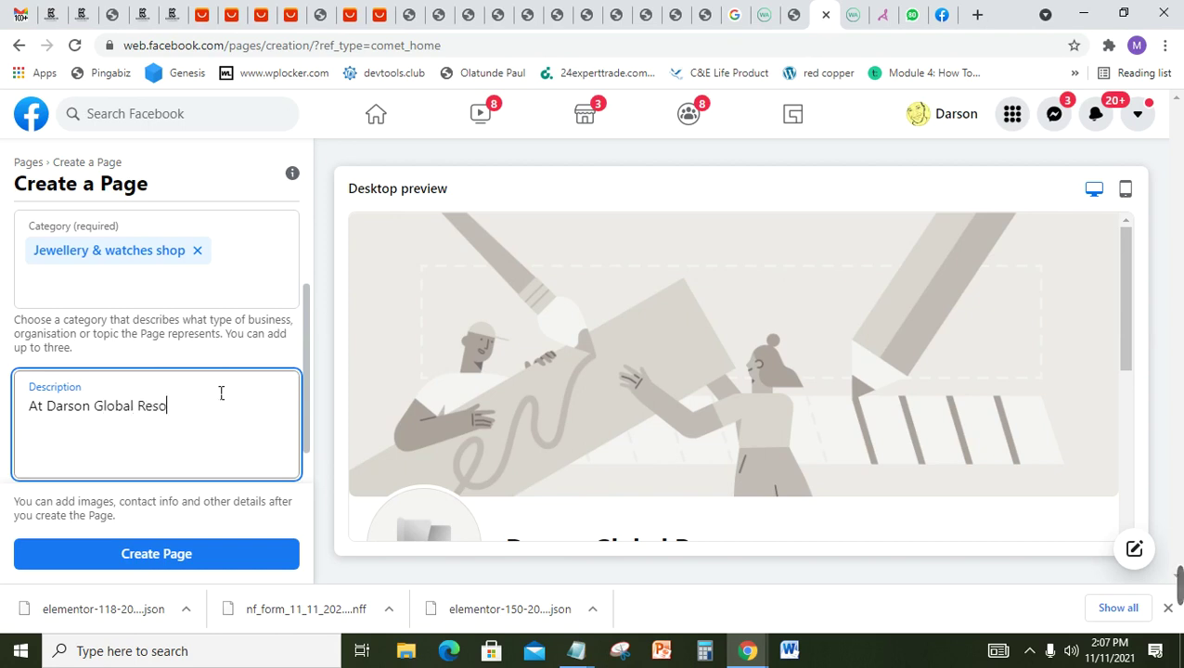
type("urces, we deal nin supply of ")
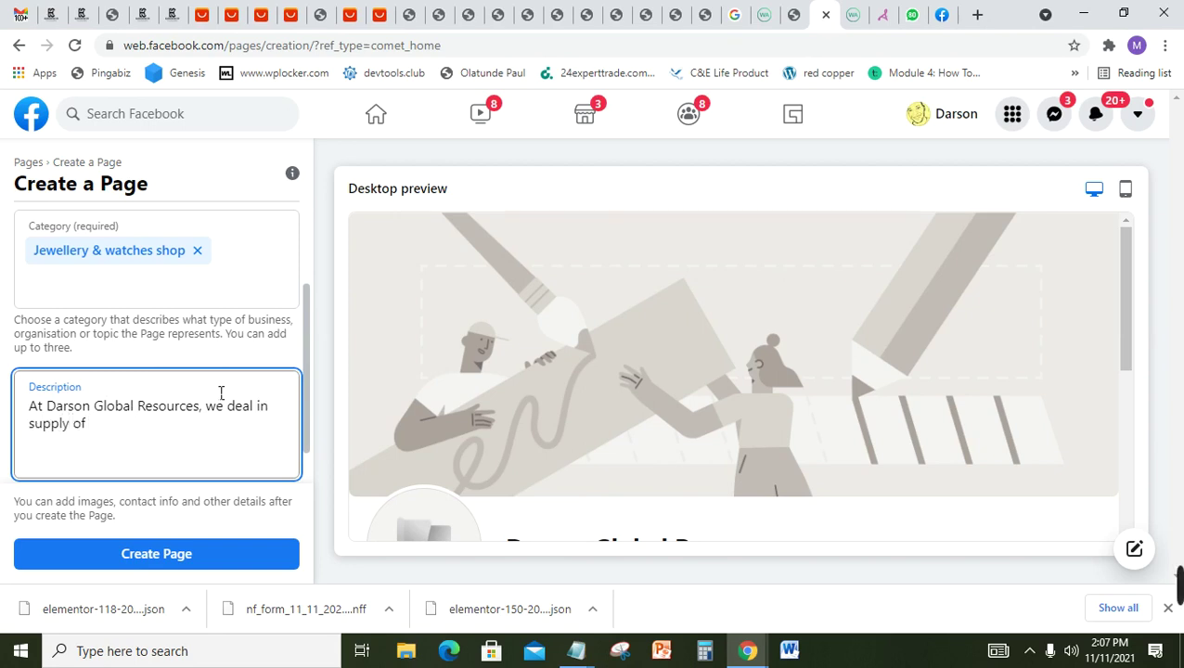
type("Top High ")
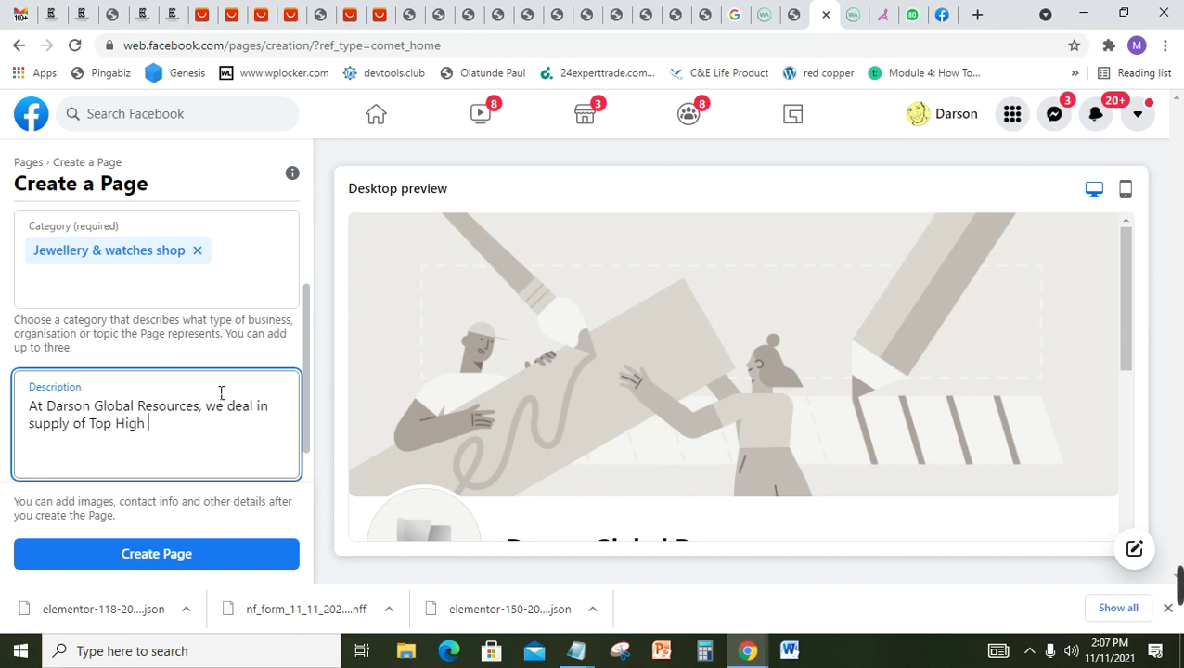
type("Quality S")
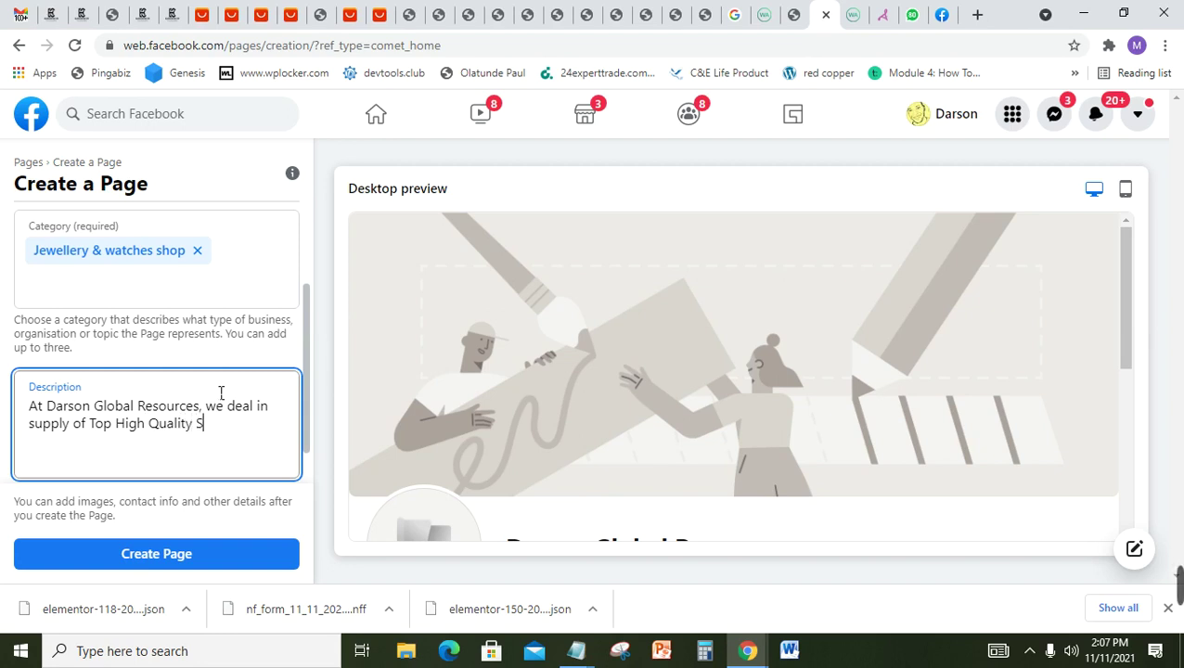
type("mart Watches and Jew")
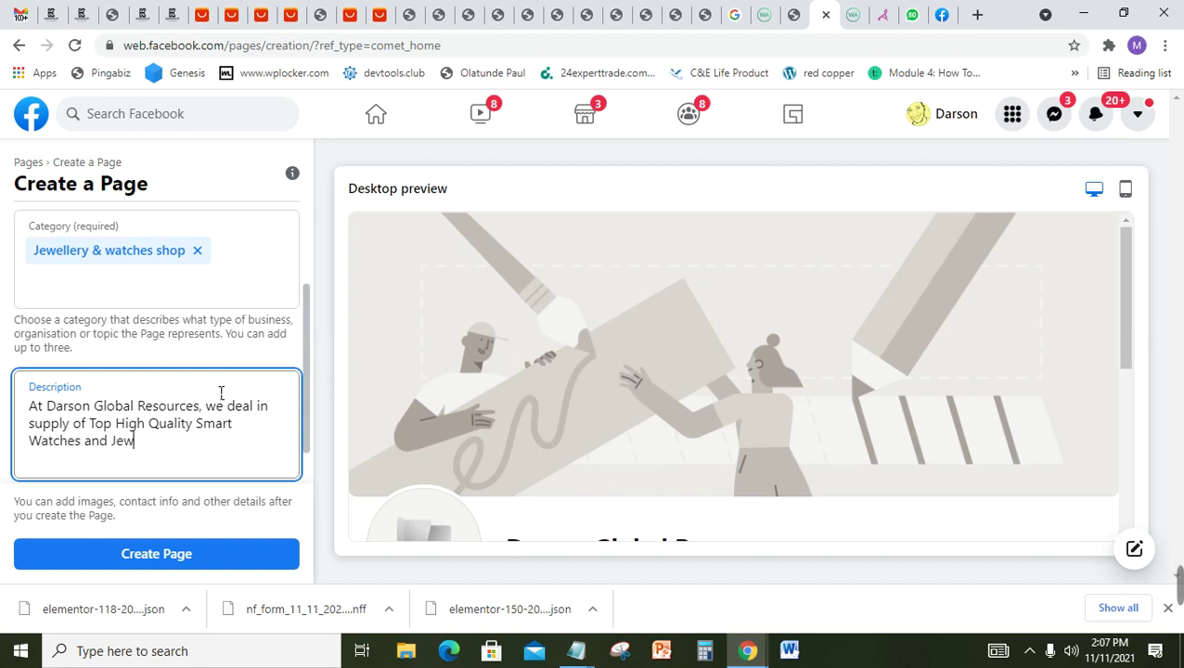
type("elries at aff")
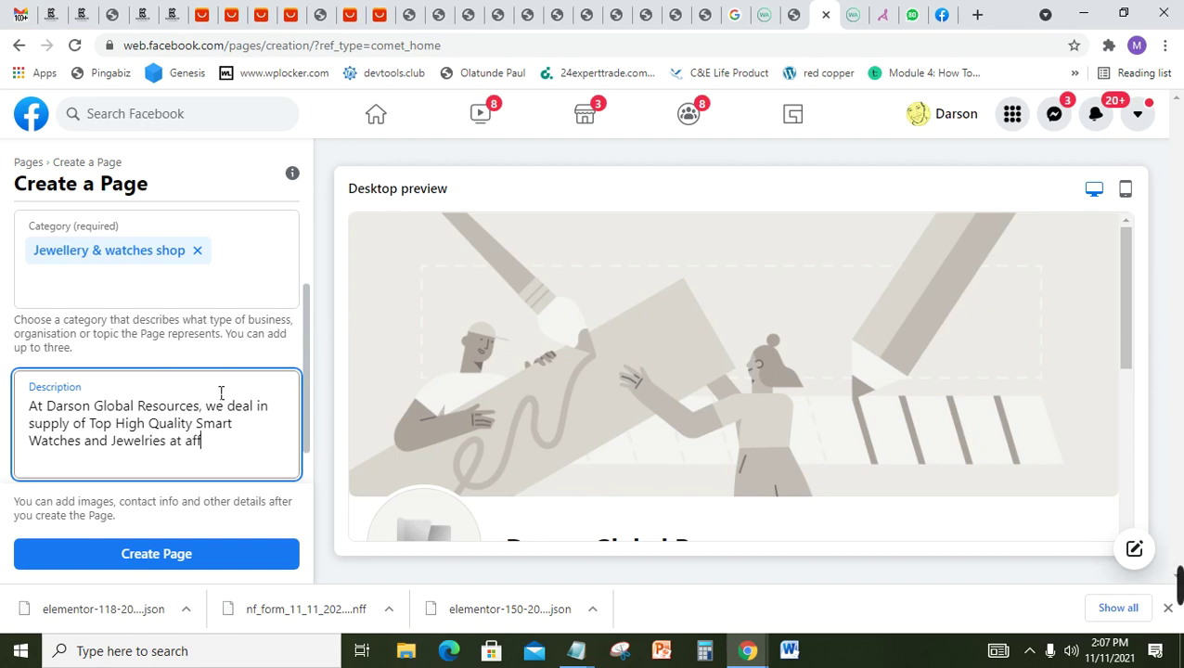
type("ordable prices")
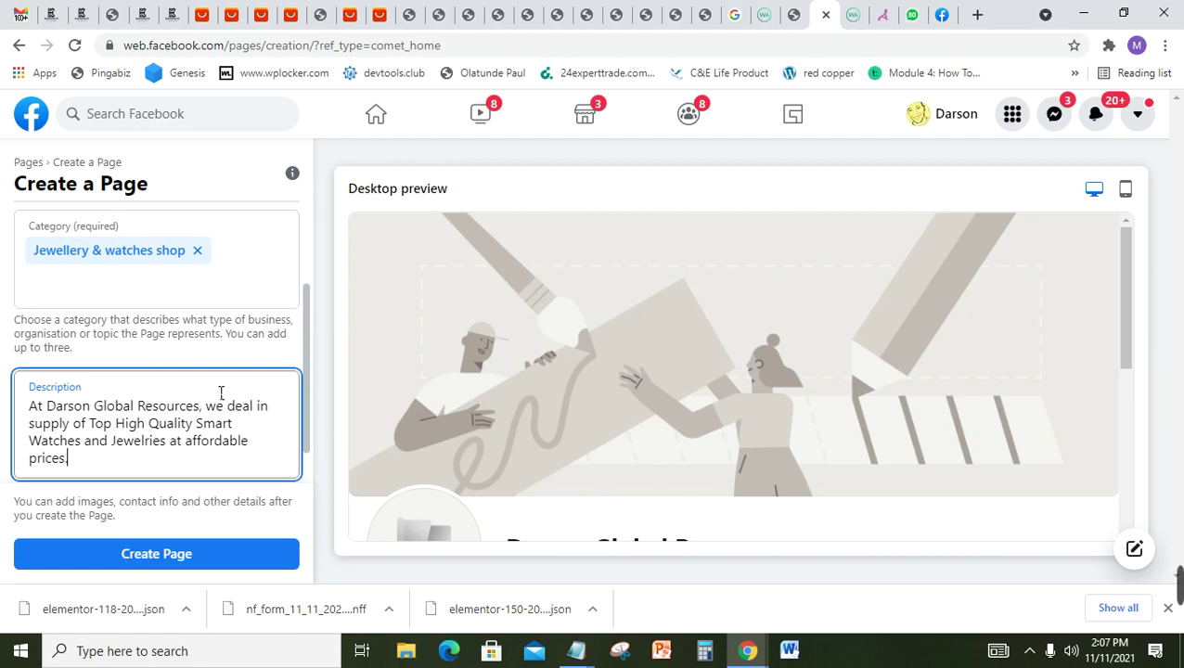
type(" . We deliver ")
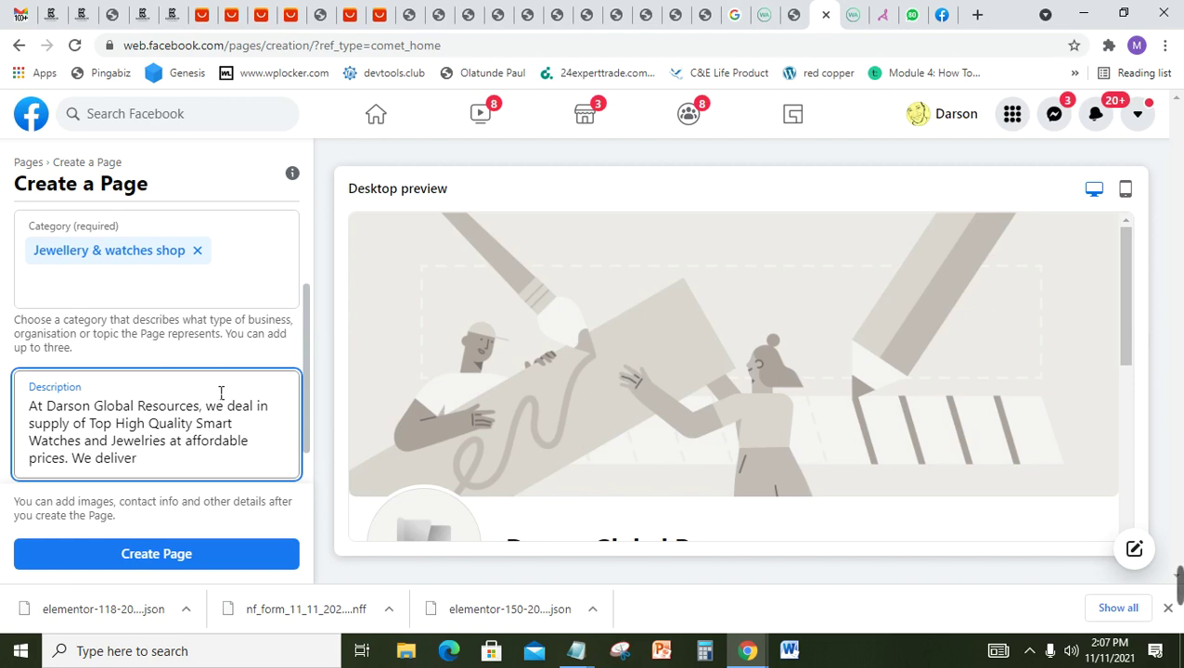
type("to your door")
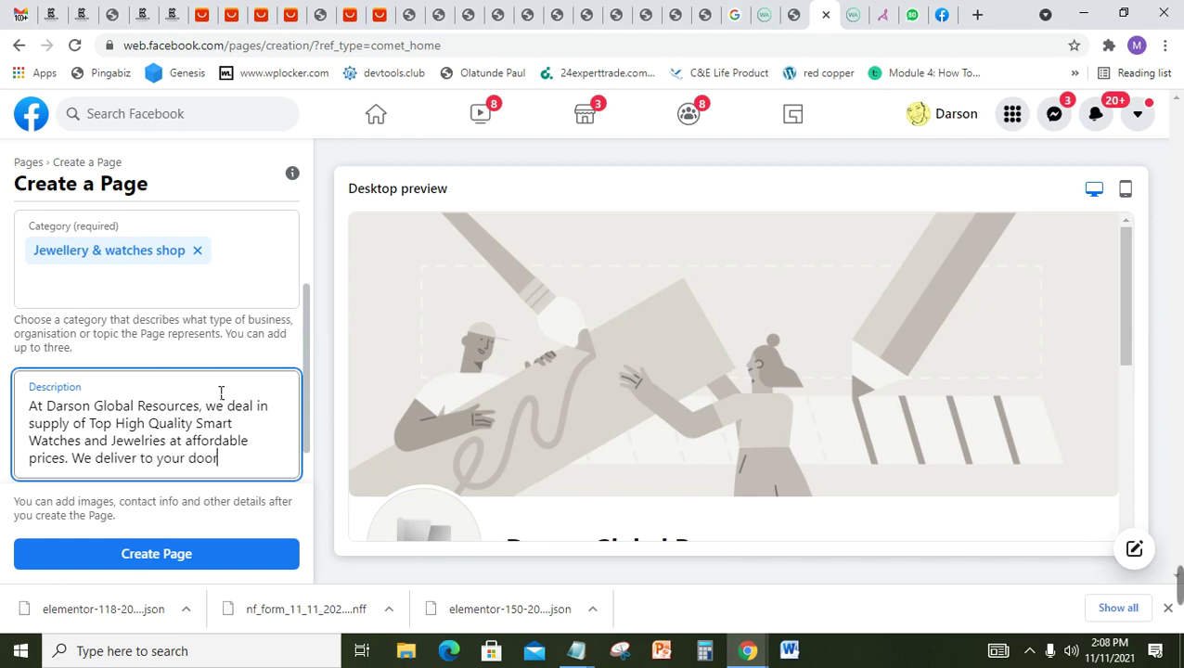
type(" step Nationw")
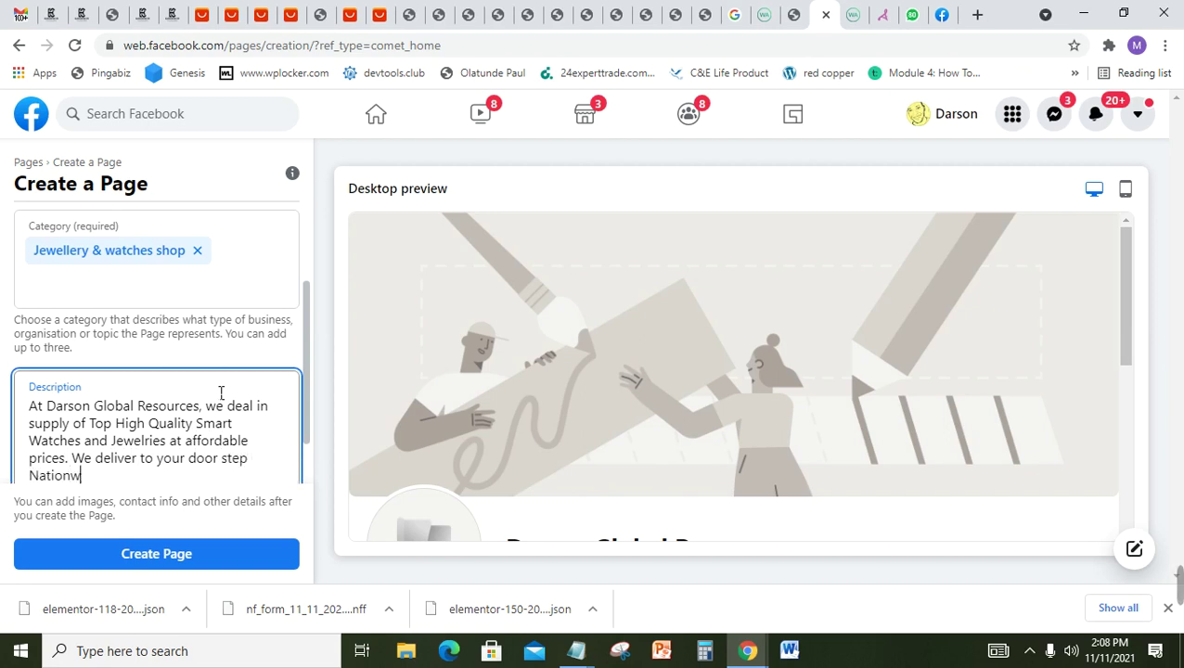
type("ide.")
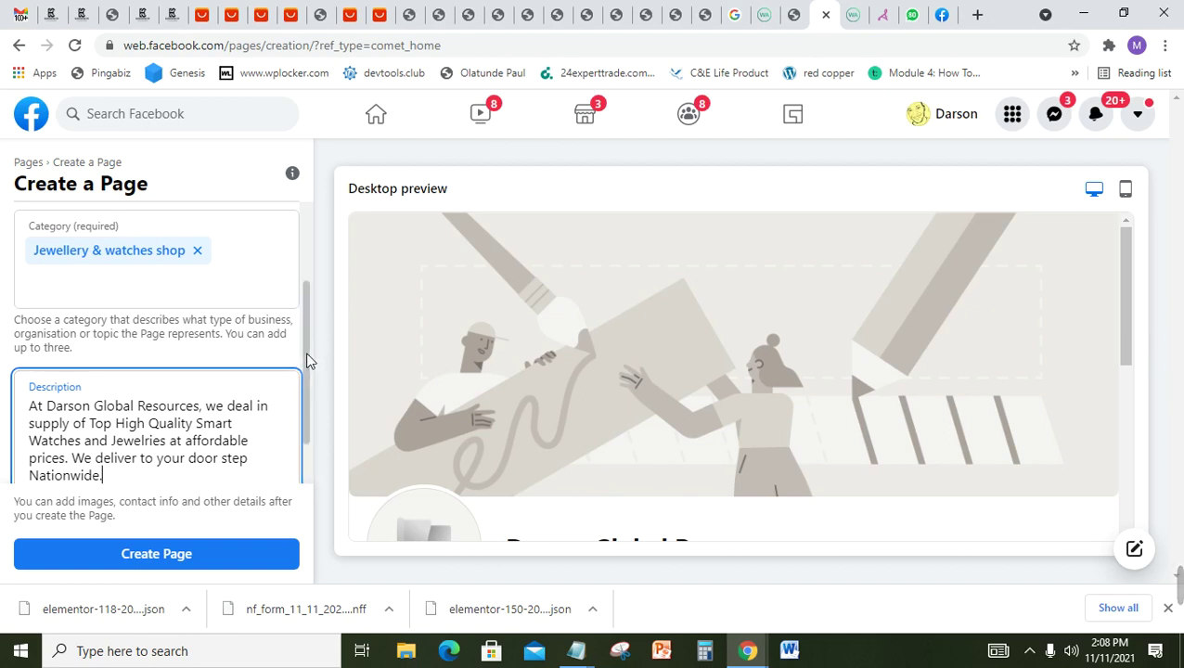
Step: Check the notes, put them away, and submit the form with Create Page
left_click_drag(309, 364, 308, 418)
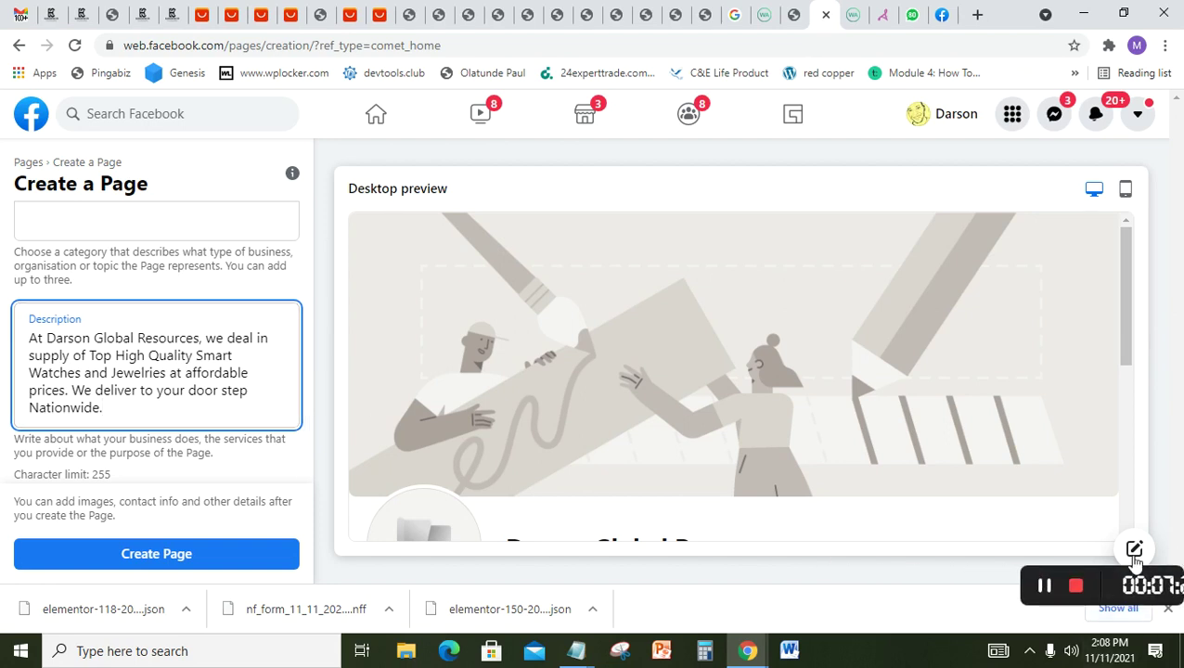
mouse_move(1151, 584)
left_click(789, 587)
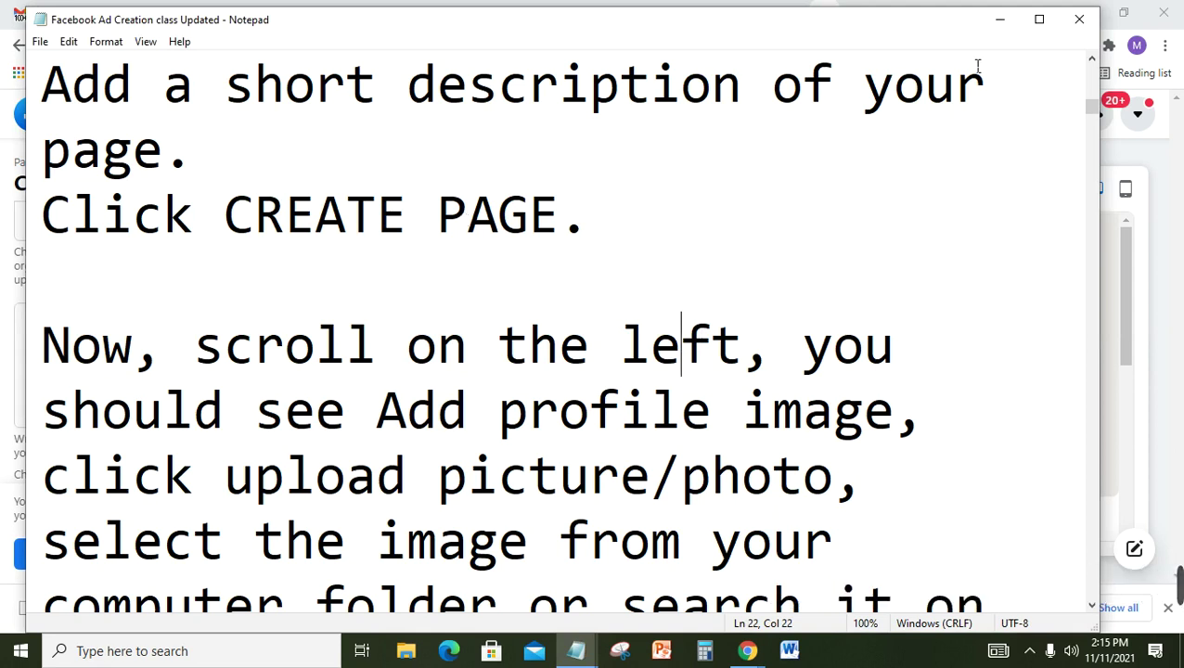
left_click(1007, 19)
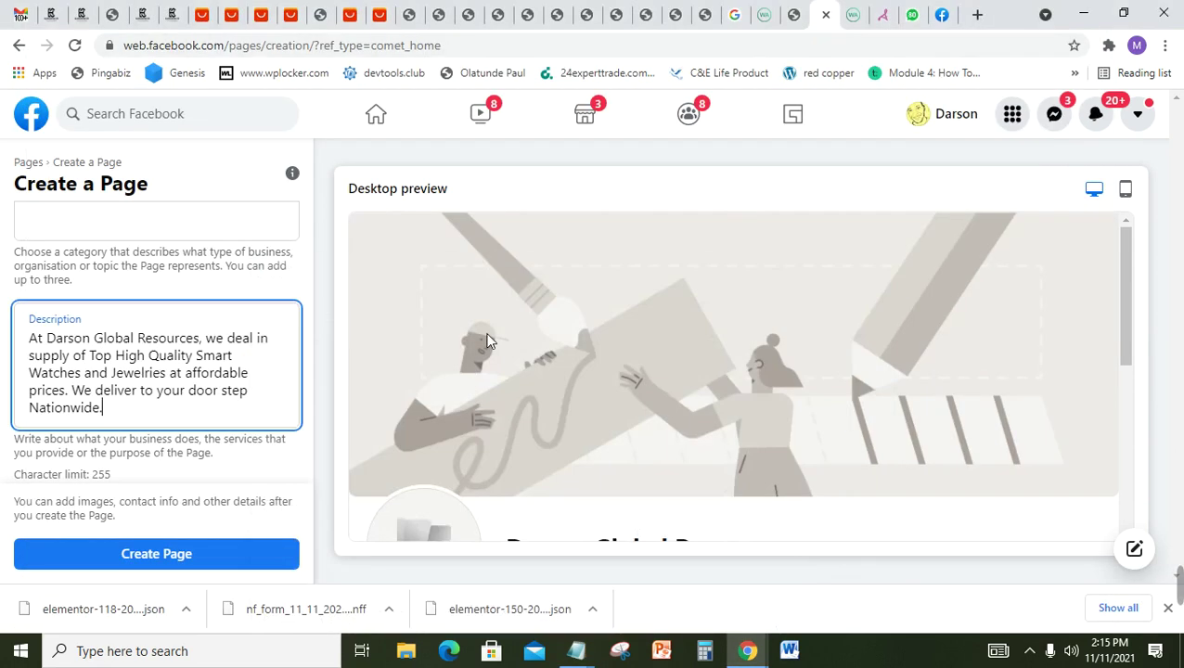
left_click(197, 567)
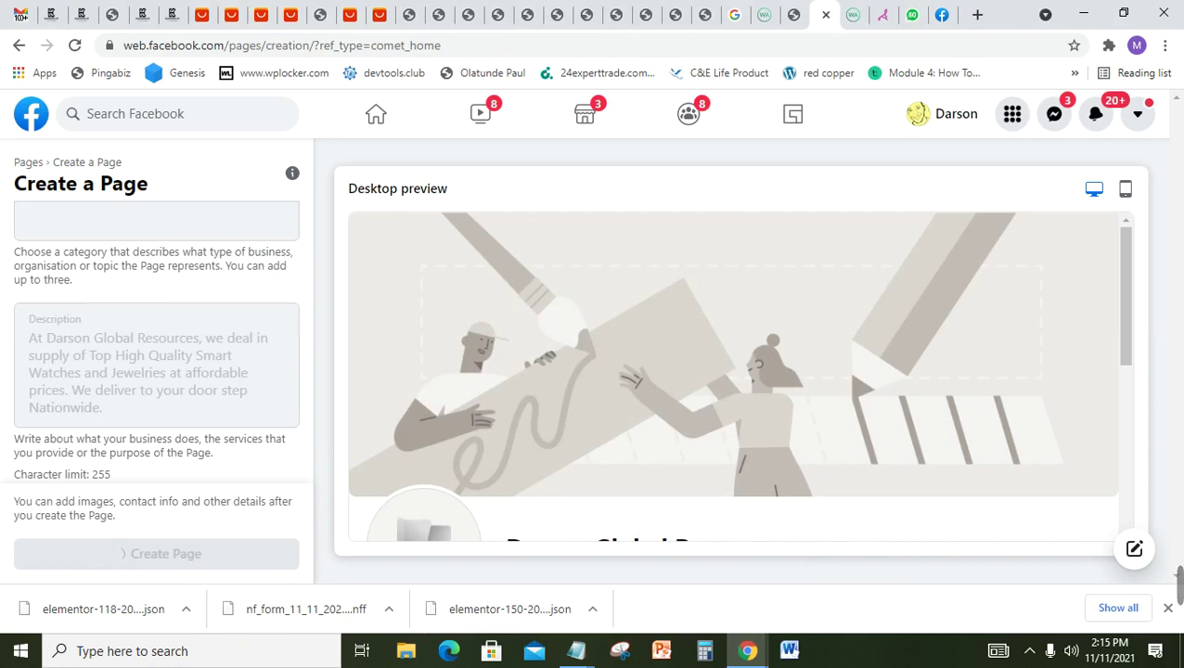
Step: Read the Notepad steps on photos and Personal vs Business, then minimise the notes
mouse_move(1179, 587)
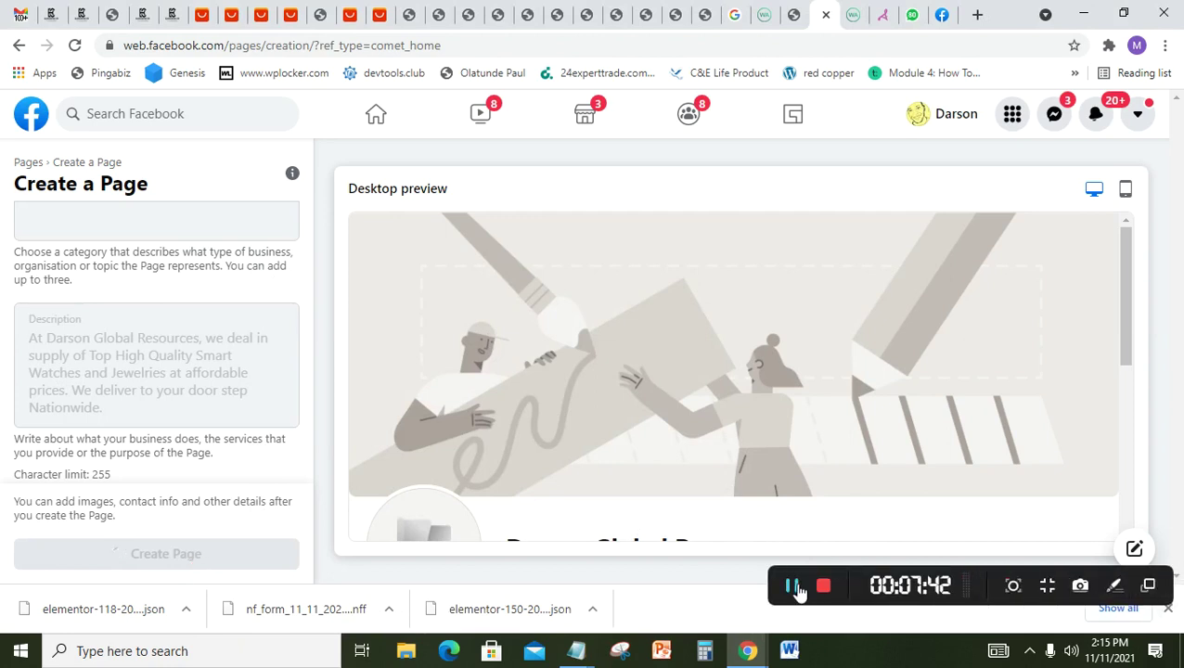
left_click(792, 586)
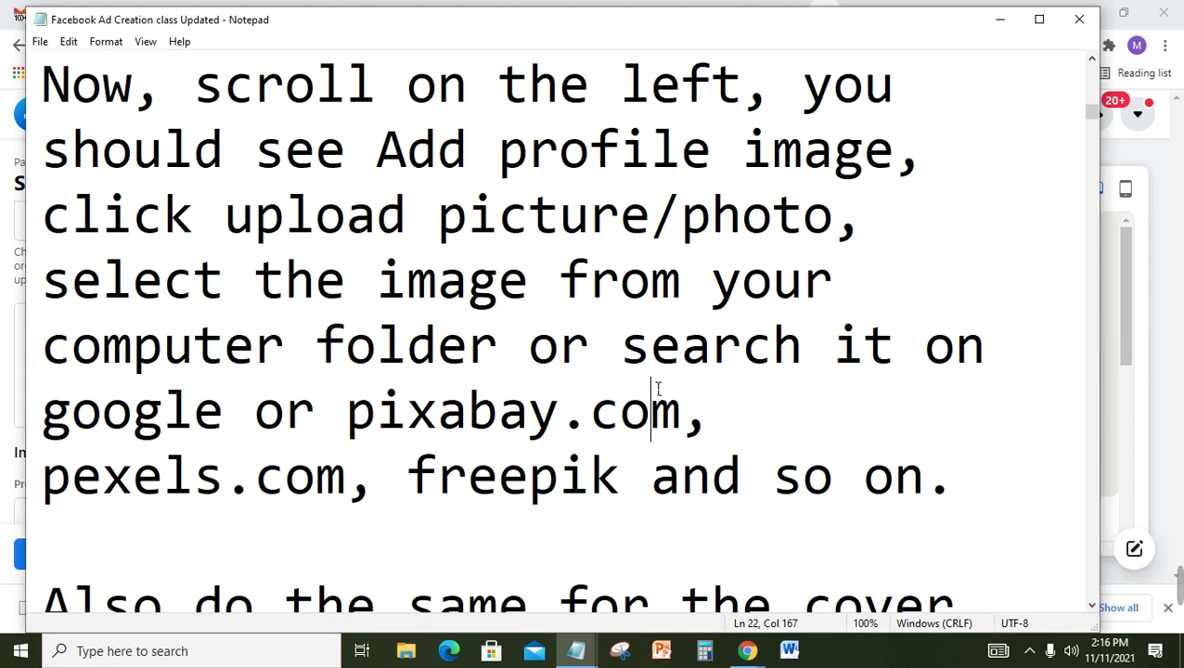
key("Down")
key("Down")
key("Down")
key("Down")
key("Down")
key("Down")
key("Down")
key("Down")
key("Down")
key("Down")
key("Up")
key("Up")
key("Up")
key("Up")
key("Up")
key("Up")
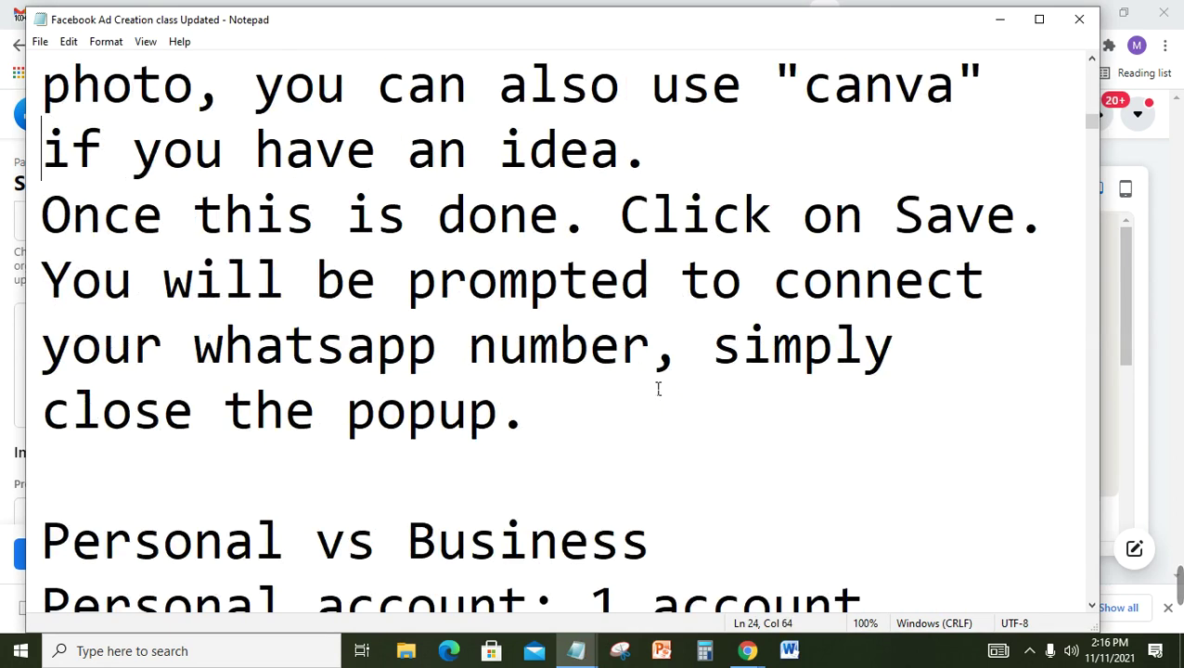
key("Down")
key("Down")
key("Down")
key("Down")
key("Down")
key("Down")
key("Down")
key("Down")
key("Down")
key("Down")
left_click(1001, 20)
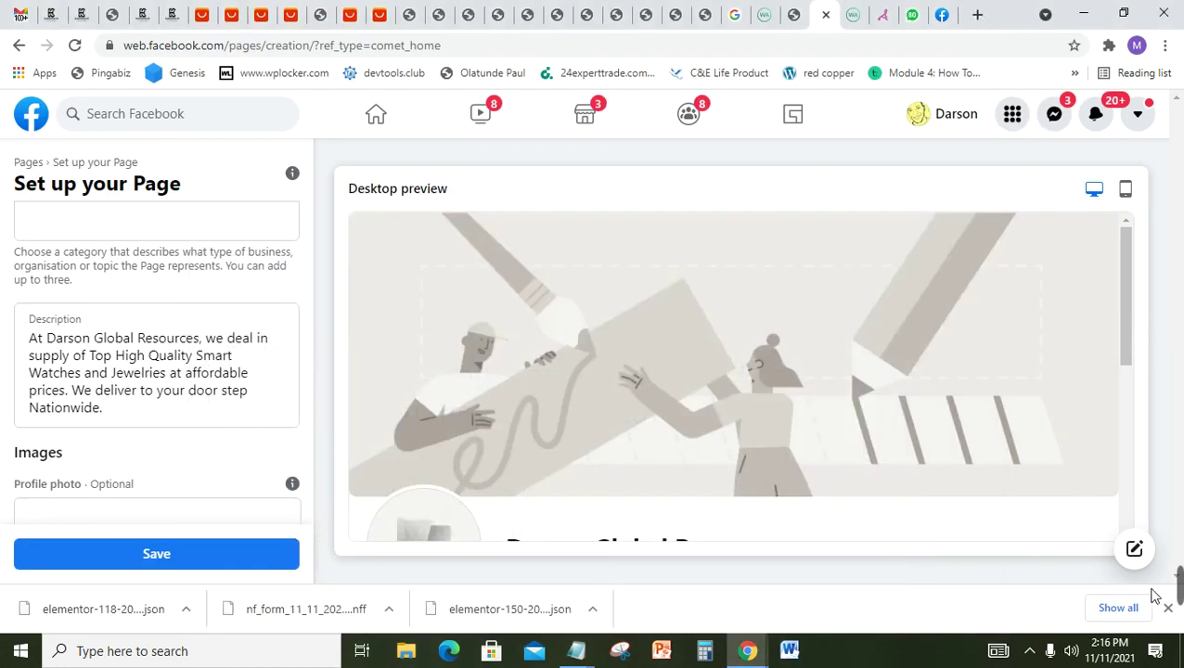
mouse_move(1176, 583)
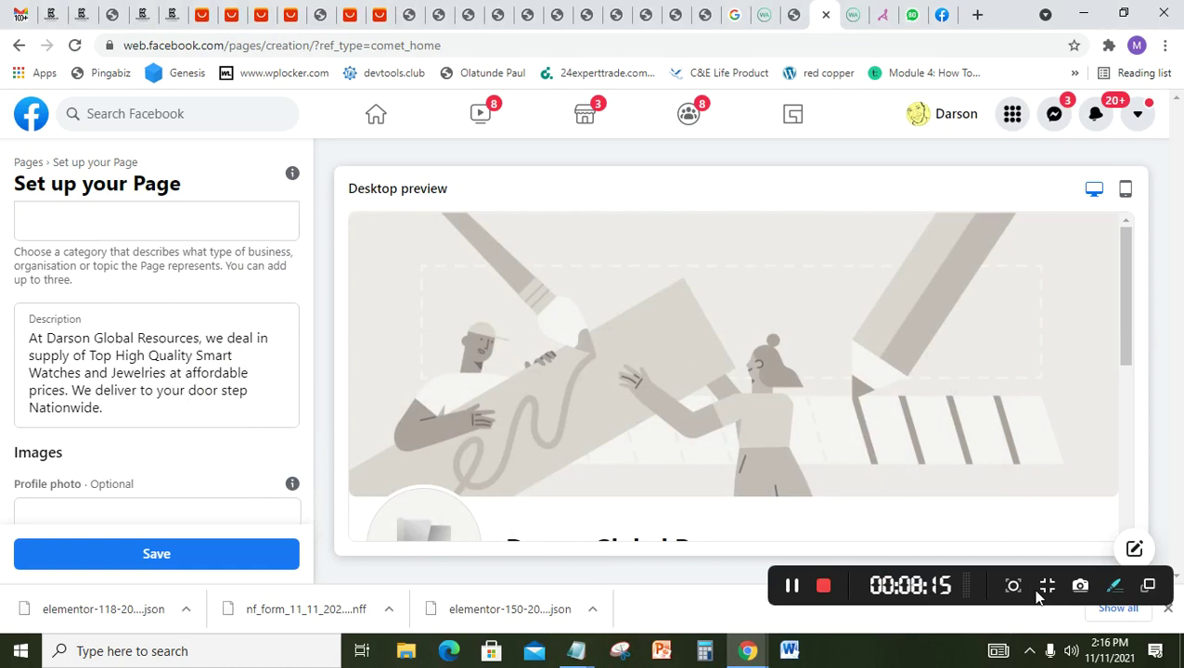
left_click(790, 587)
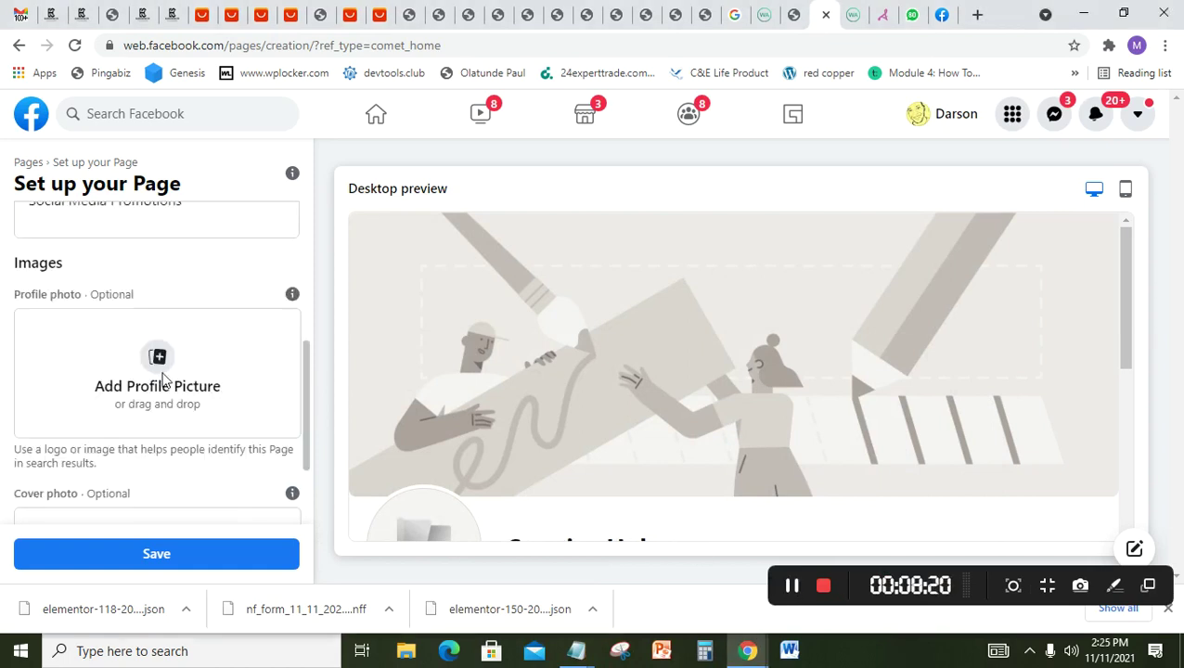
left_click(163, 387)
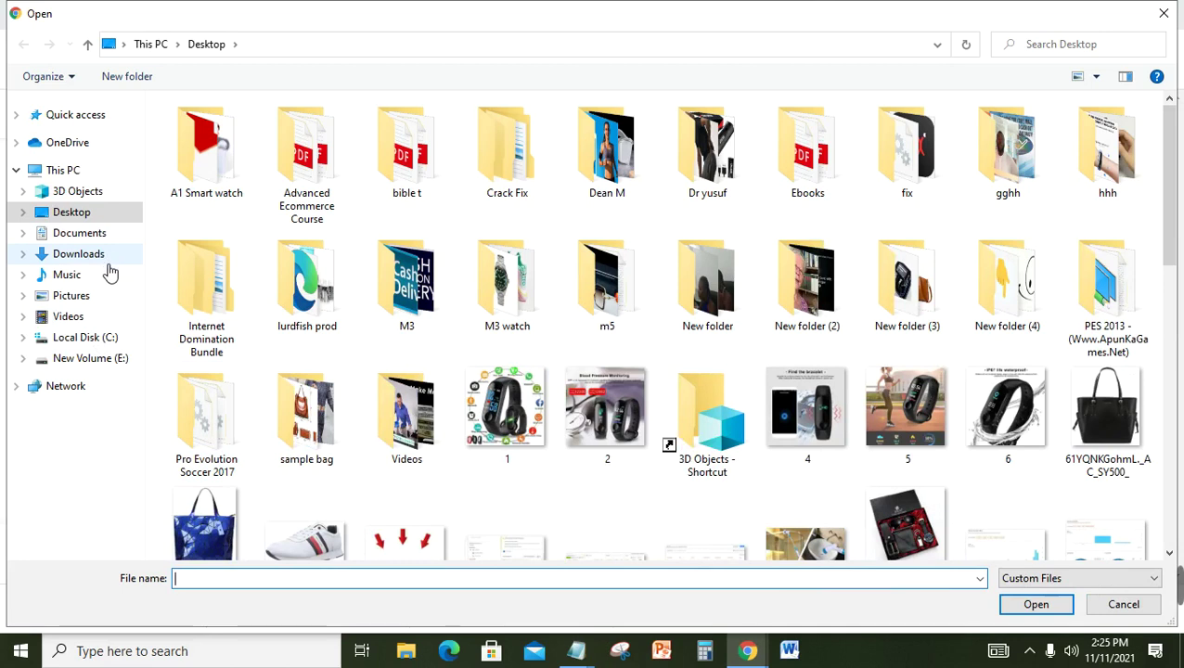
left_click(79, 255)
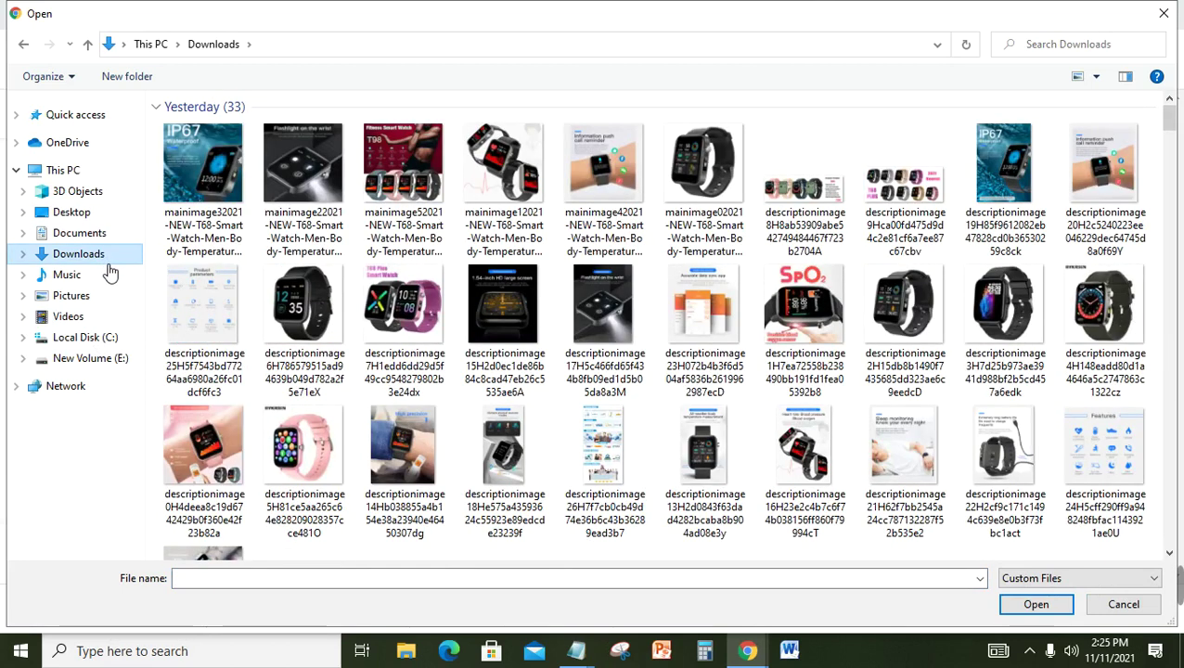
left_click(182, 182)
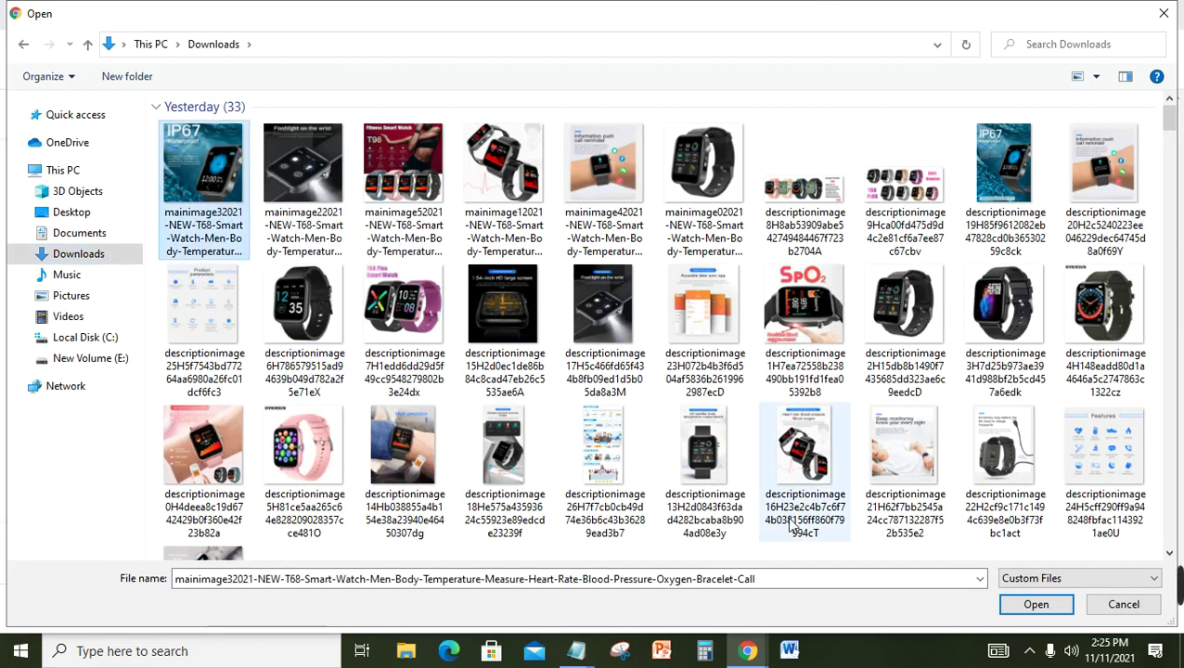
left_click(1037, 605)
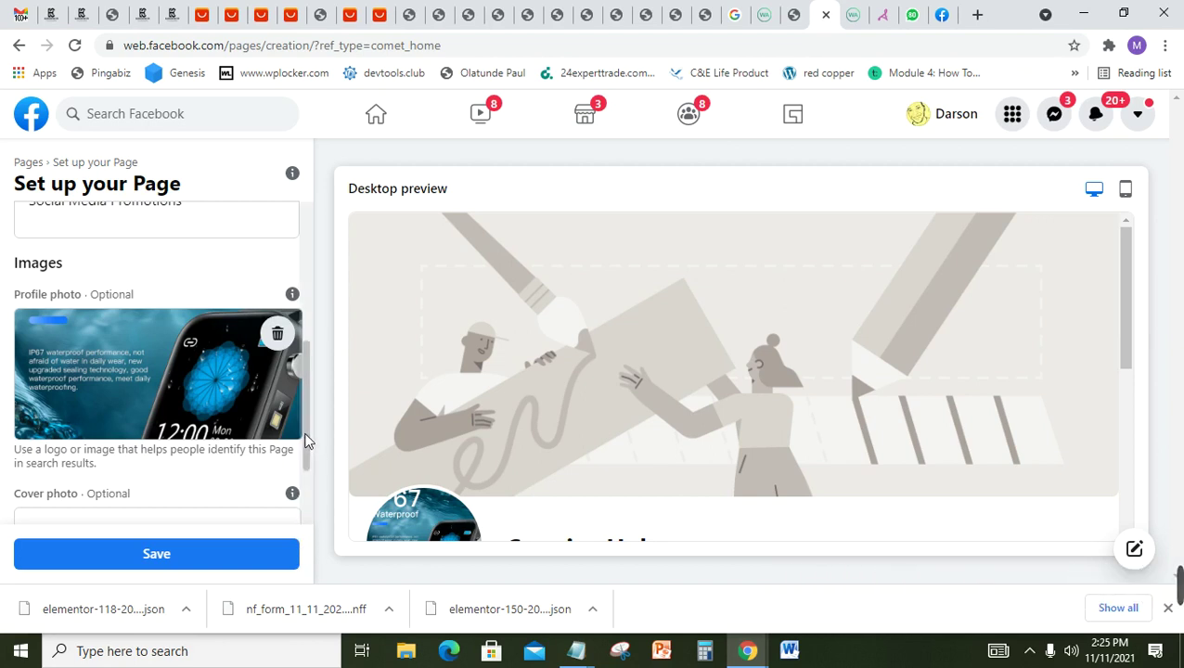
left_click_drag(307, 440, 306, 489)
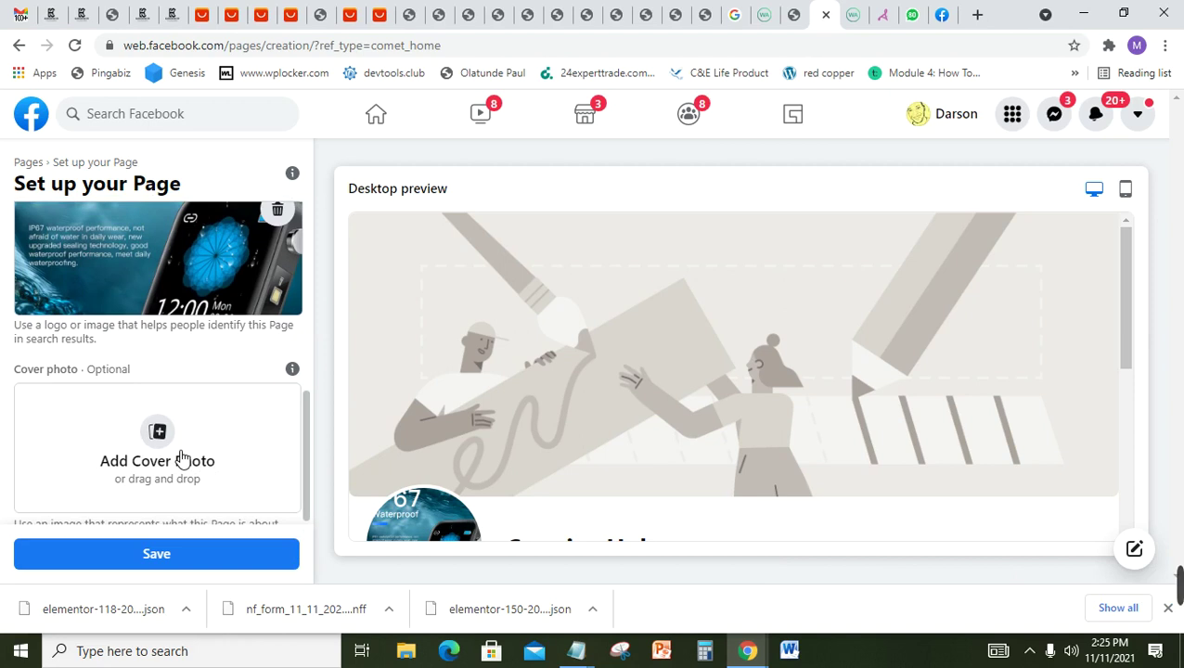
Step: Add the maroon T98 smart-watch specifications image as the cover photo and reposition it
left_click(182, 459)
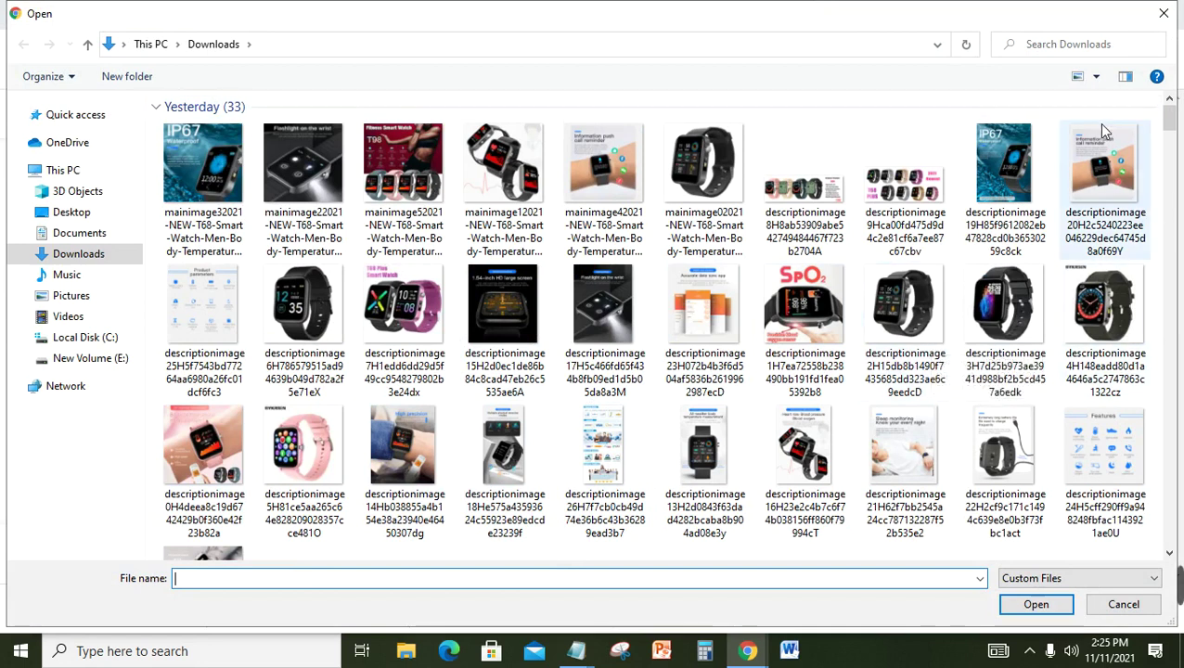
left_click(401, 183)
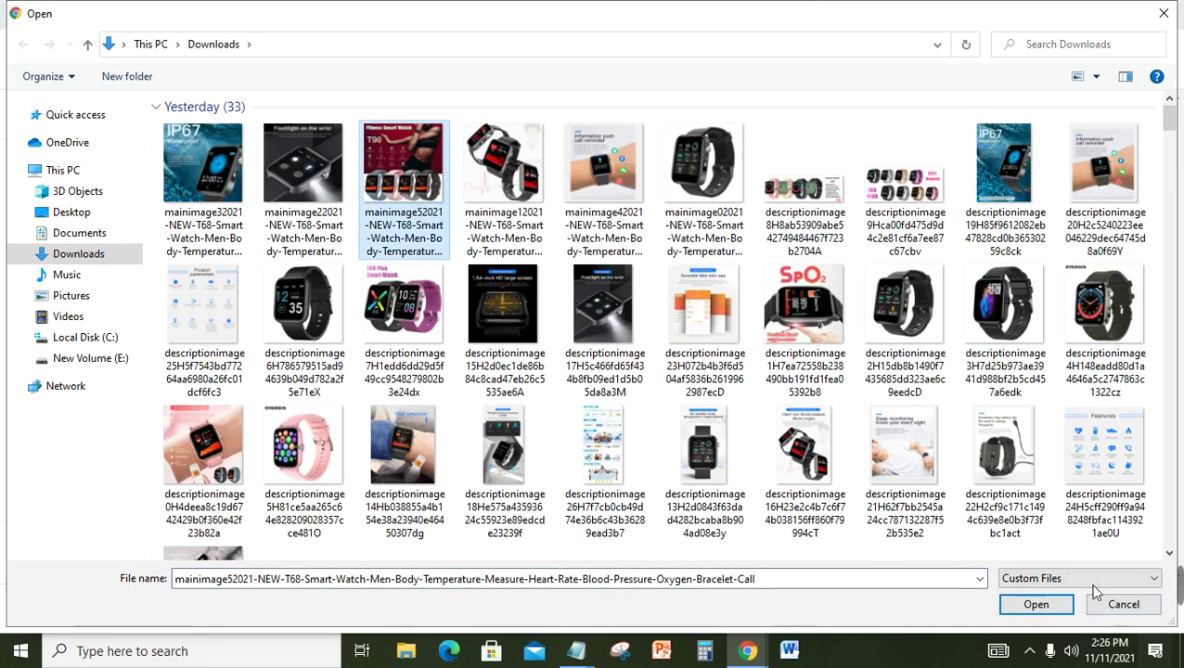
left_click(1053, 606)
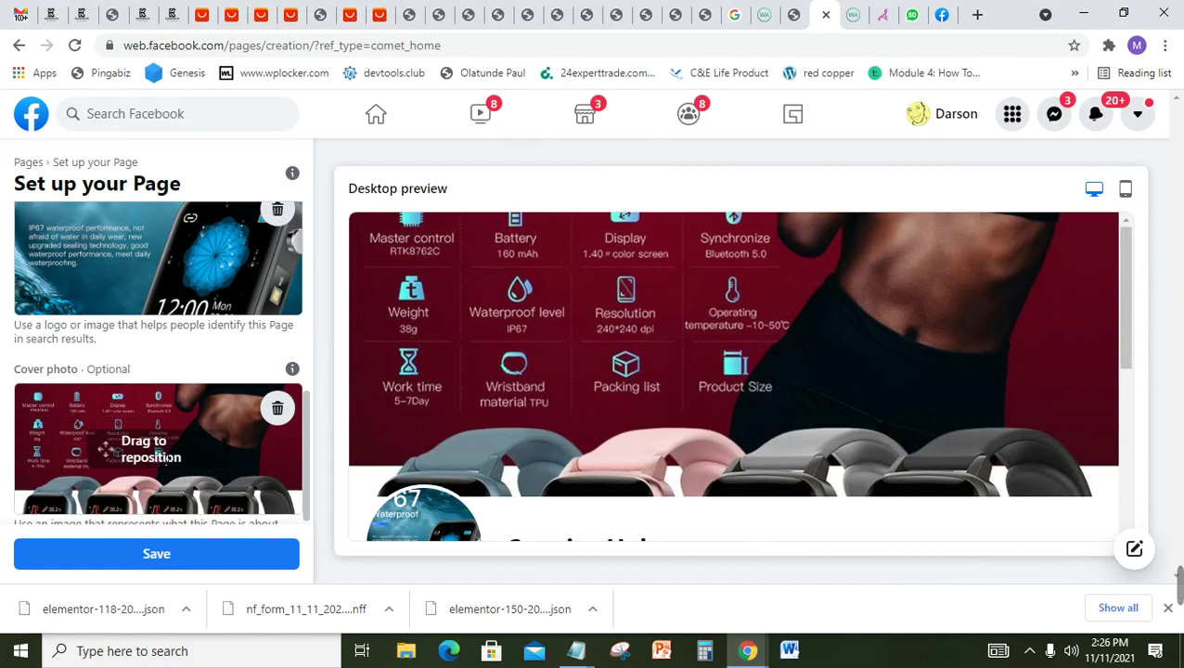
mouse_move(234, 422)
left_mouse_down()
mouse_move(226, 472)
mouse_move(227, 425)
left_mouse_up()
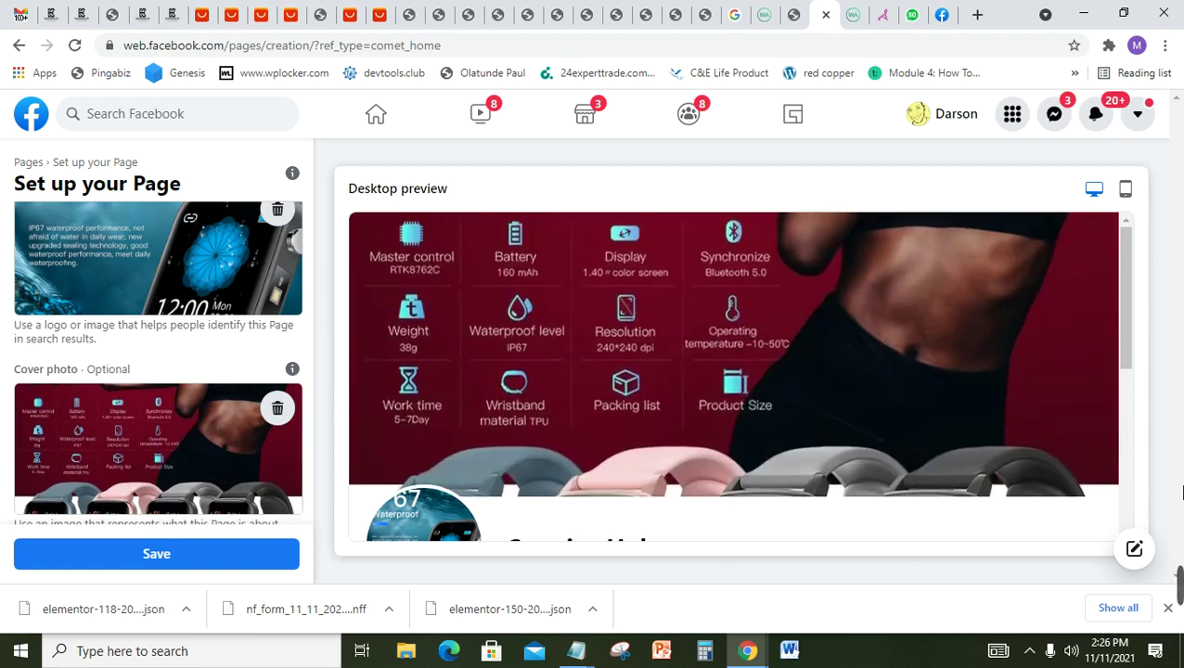
mouse_move(1123, 319)
left_mouse_down()
mouse_move(1126, 400)
mouse_move(1132, 322)
left_mouse_up()
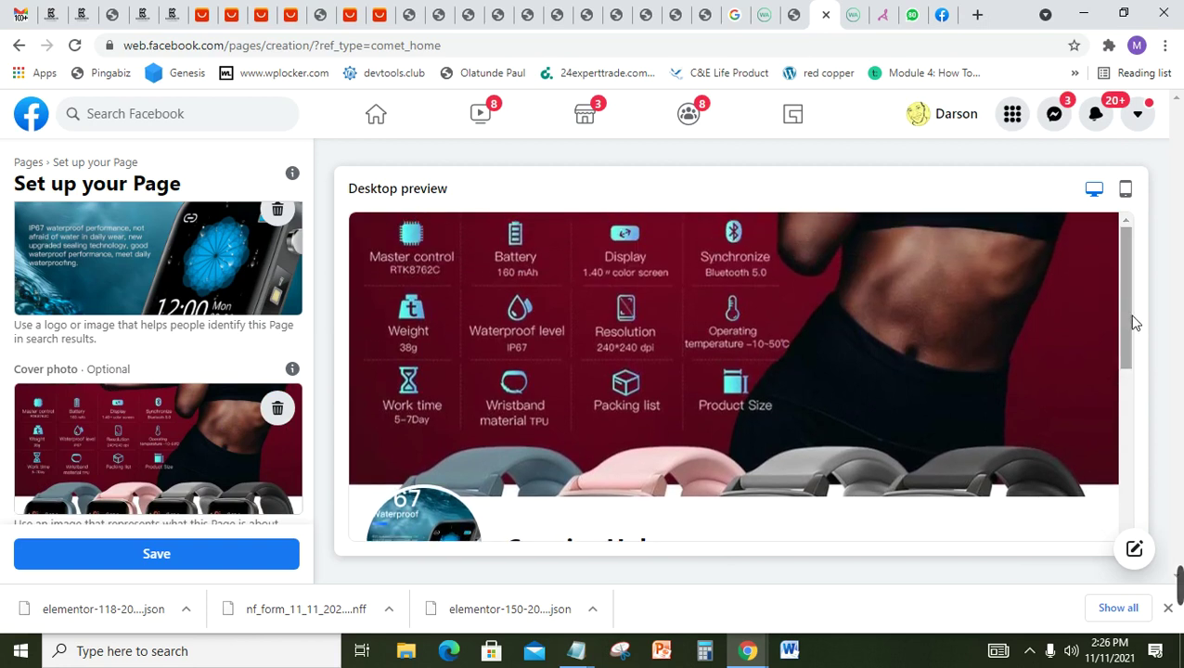
Step: Save the Page setup with its photos, then start a new blank browser tab
left_click(151, 554)
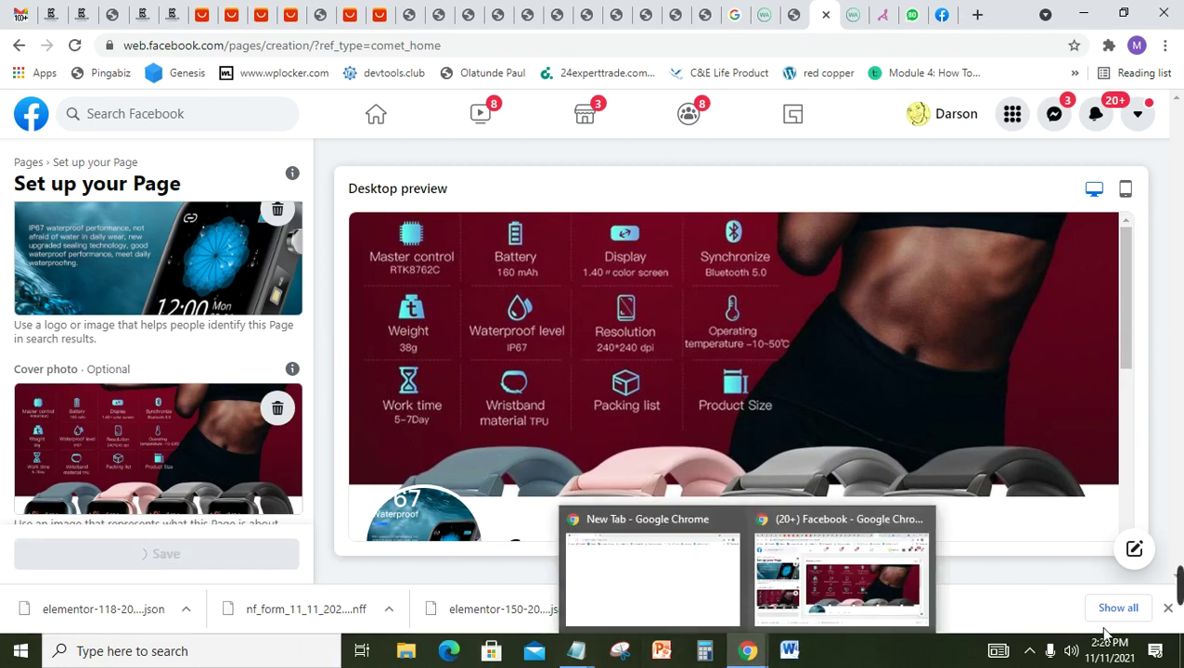
mouse_move(1177, 590)
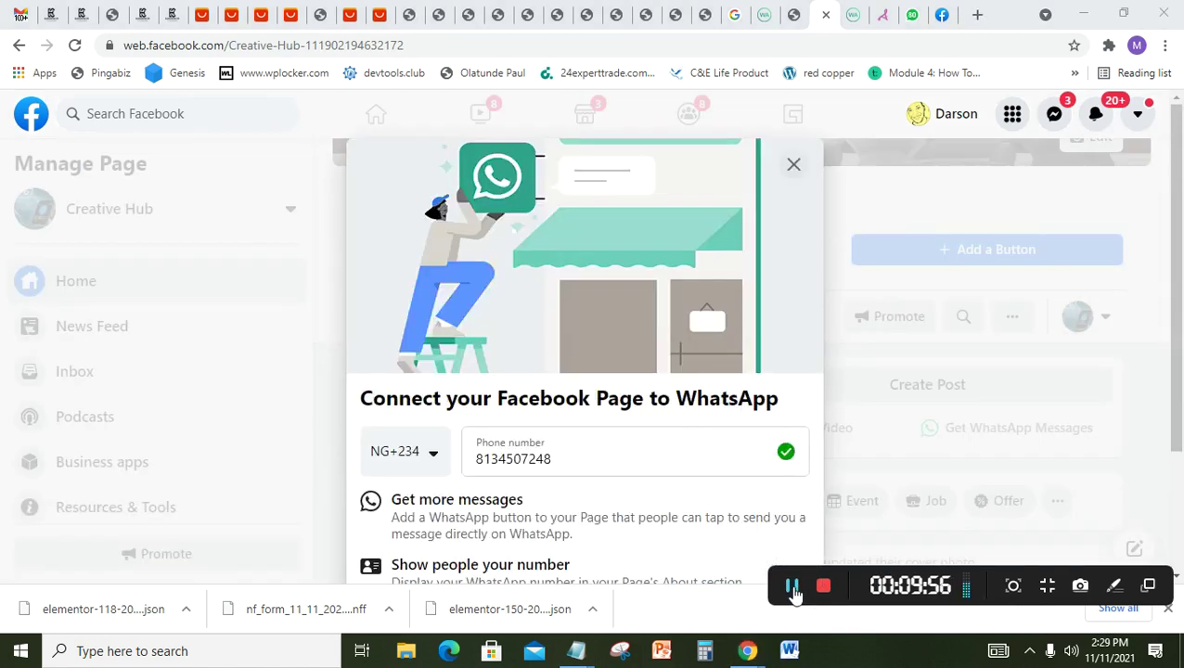
left_click(979, 14)
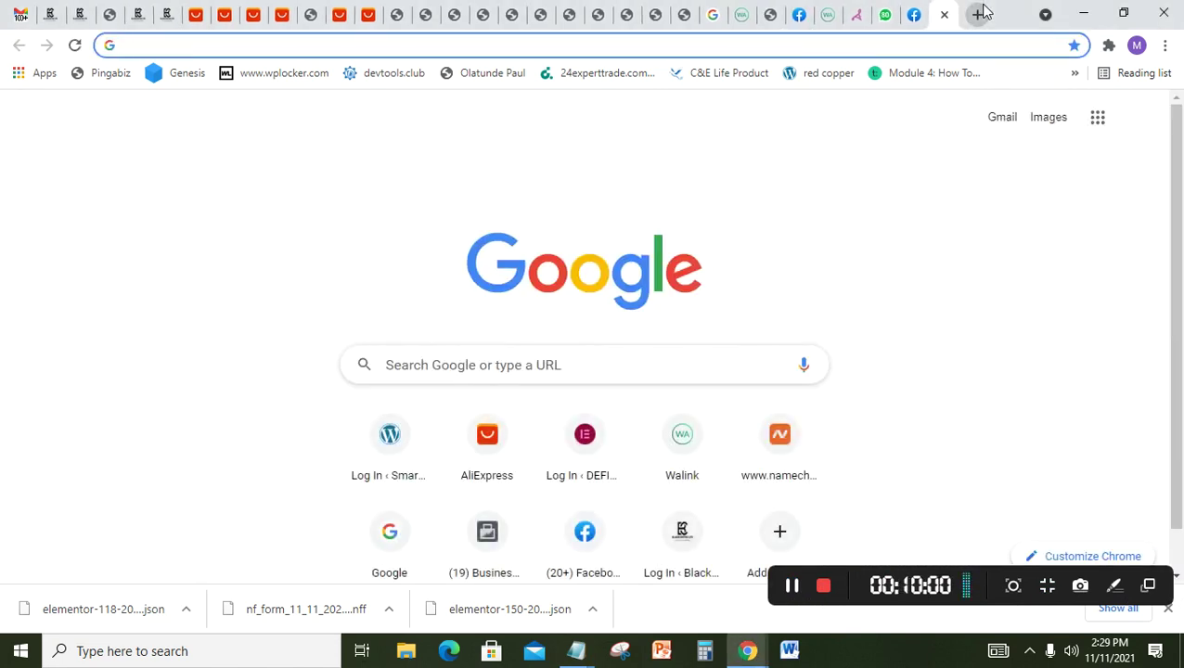
Step: Go to Pexels, dismiss the upload popup and search for real estate photos
type("p")
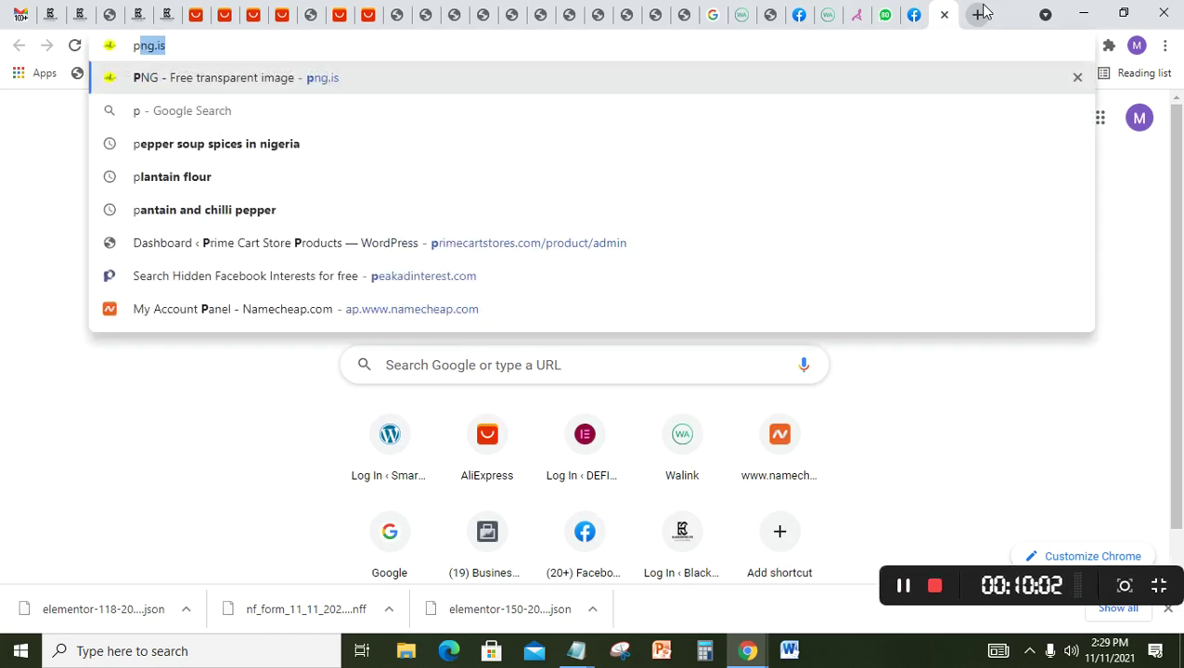
type("exe")
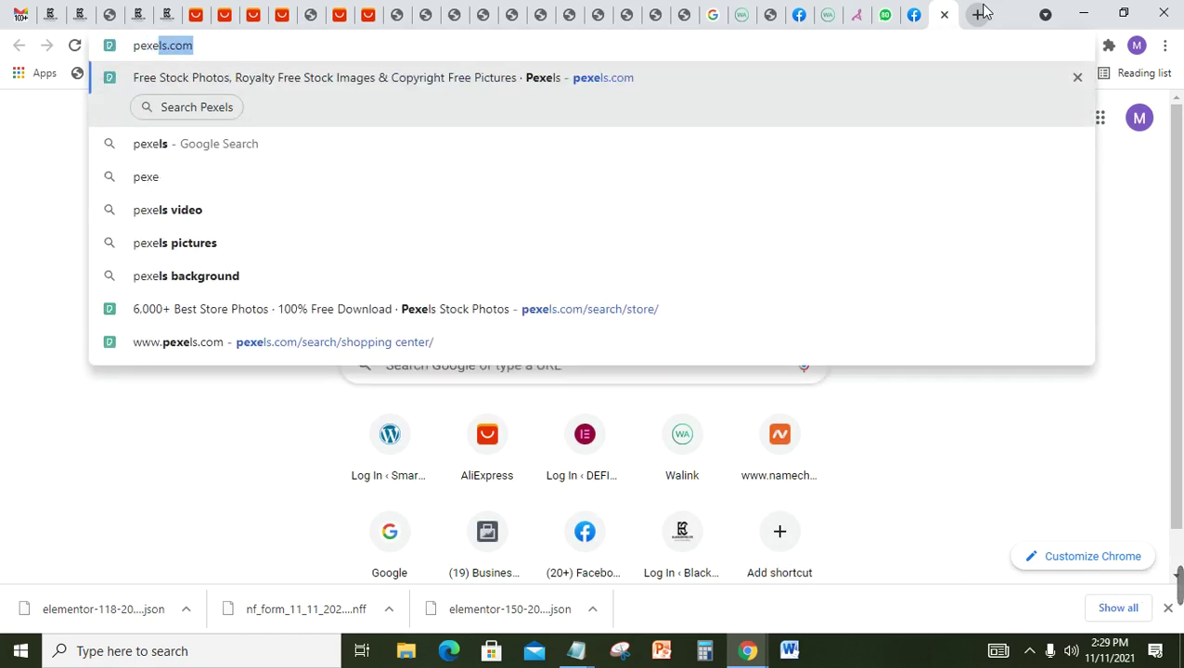
key("Return")
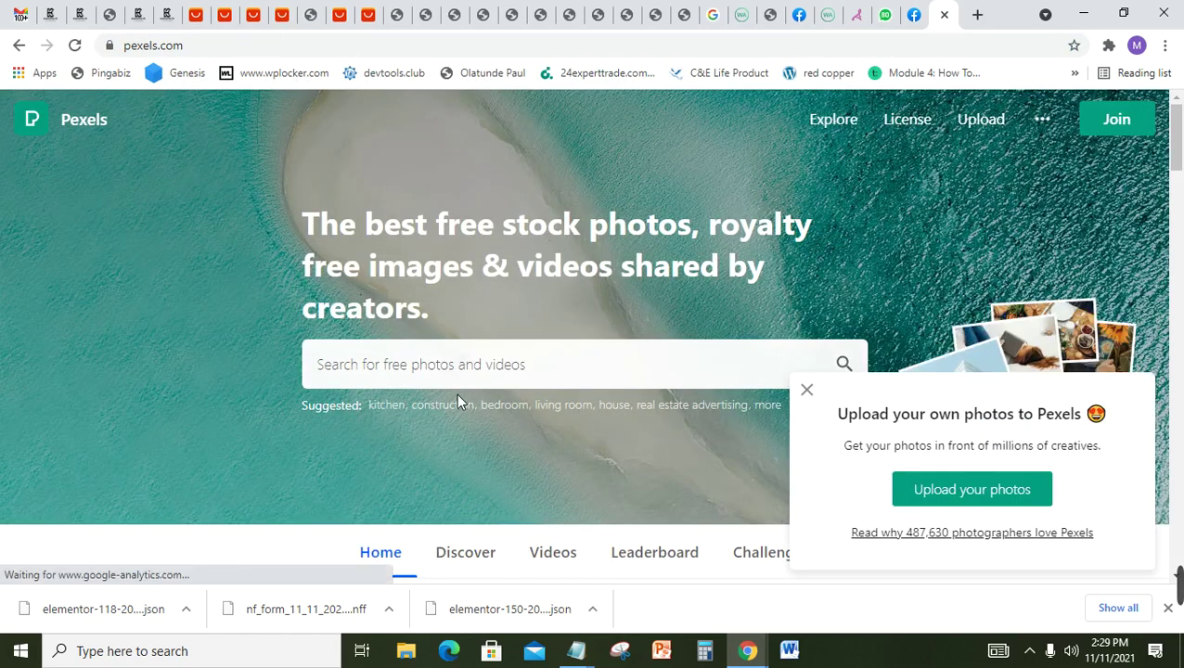
left_click(819, 384)
left_click(698, 388)
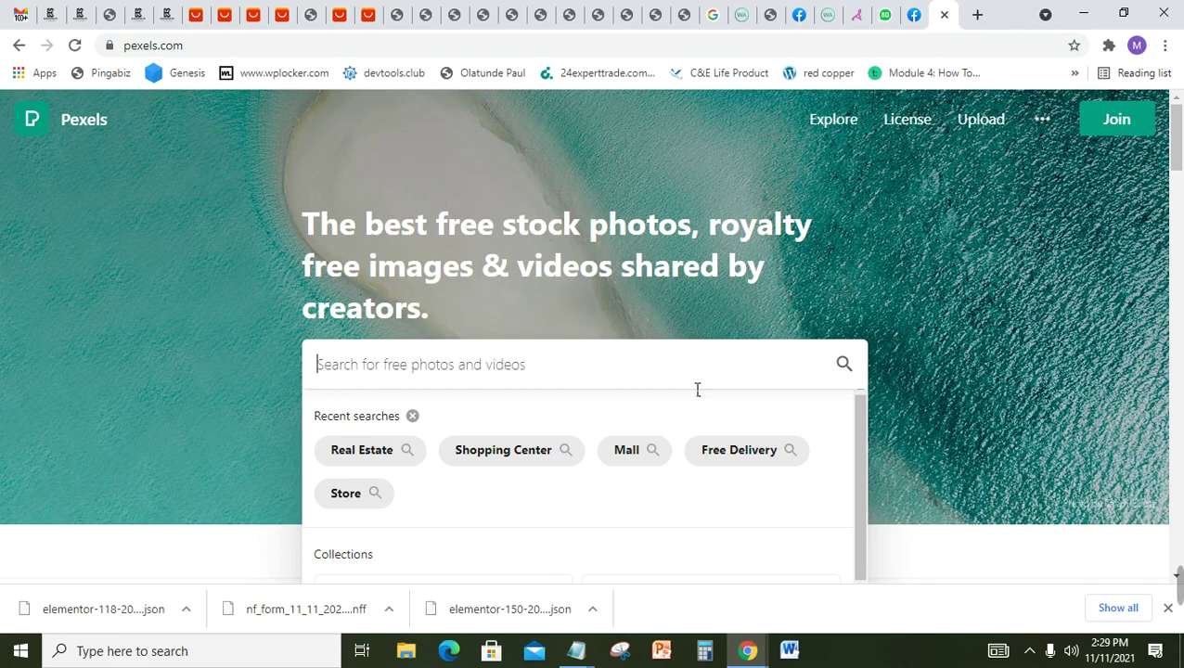
type("real")
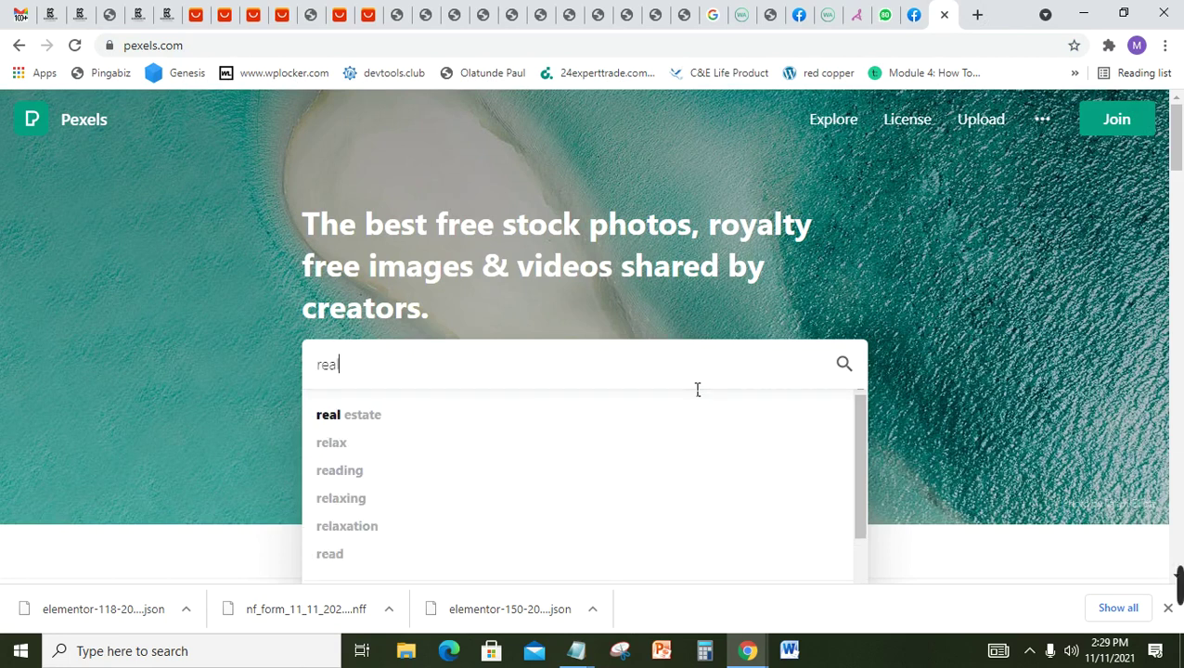
left_click(377, 413)
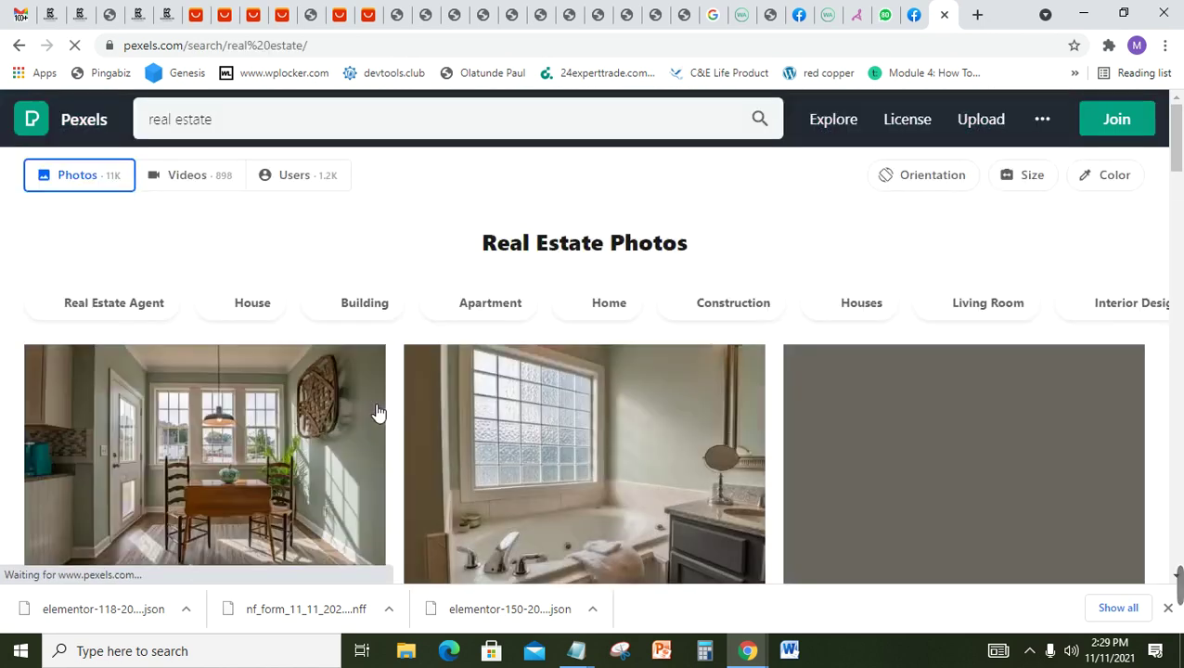
Step: Change the Pexels search to agriculture and browse the photo results
left_click(302, 139)
key("ctrl+shift+Left")
key("ctrl+shift+Left")
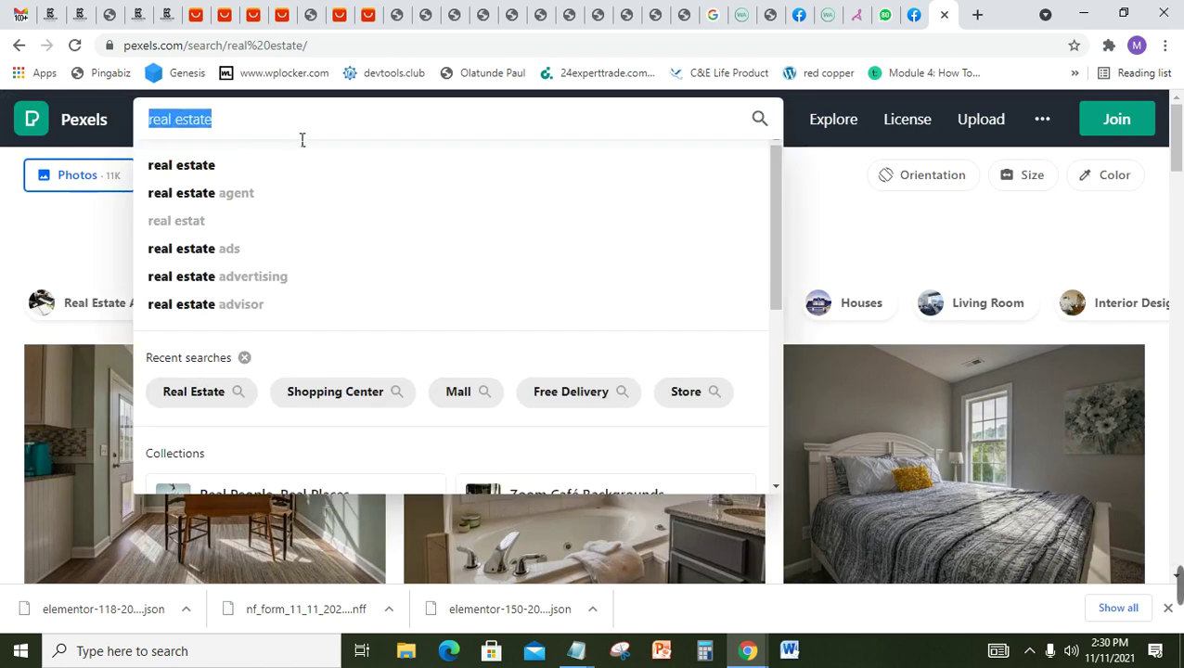
type("Agri")
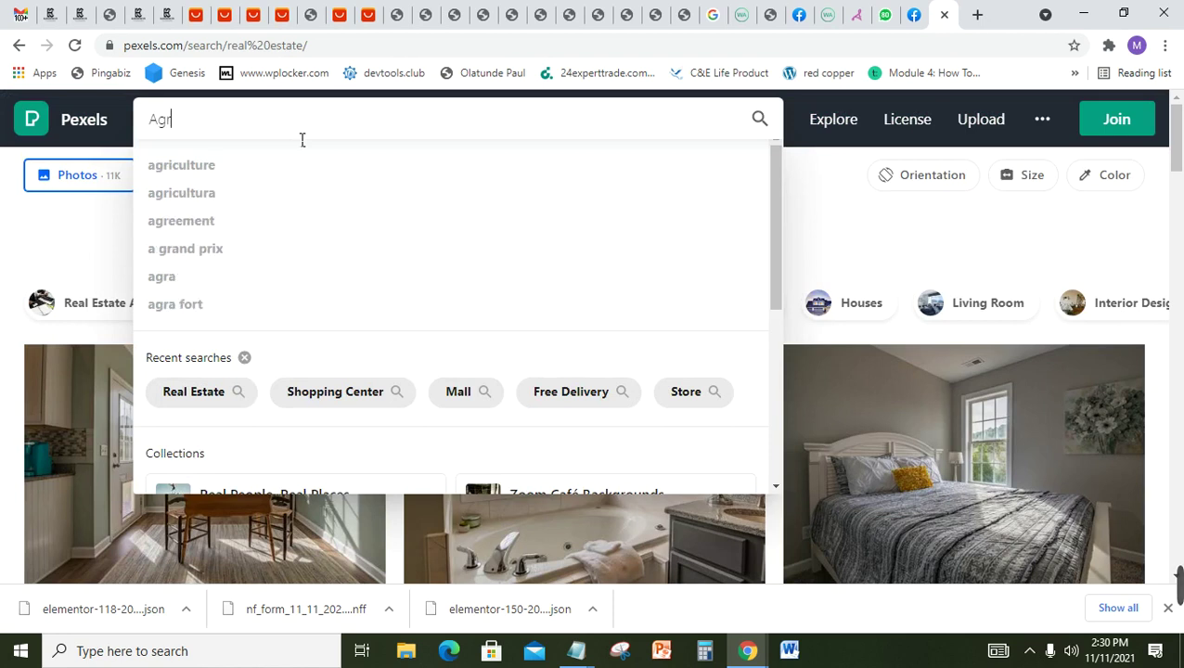
left_click(194, 167)
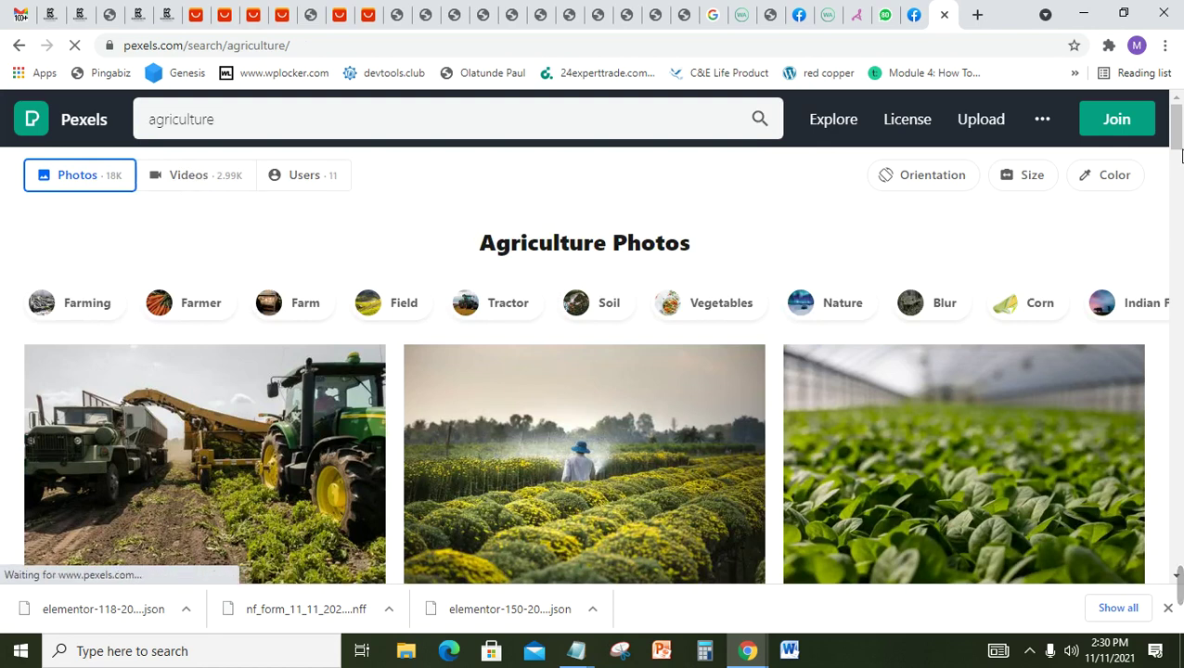
scroll(1182, 153, "down", 2)
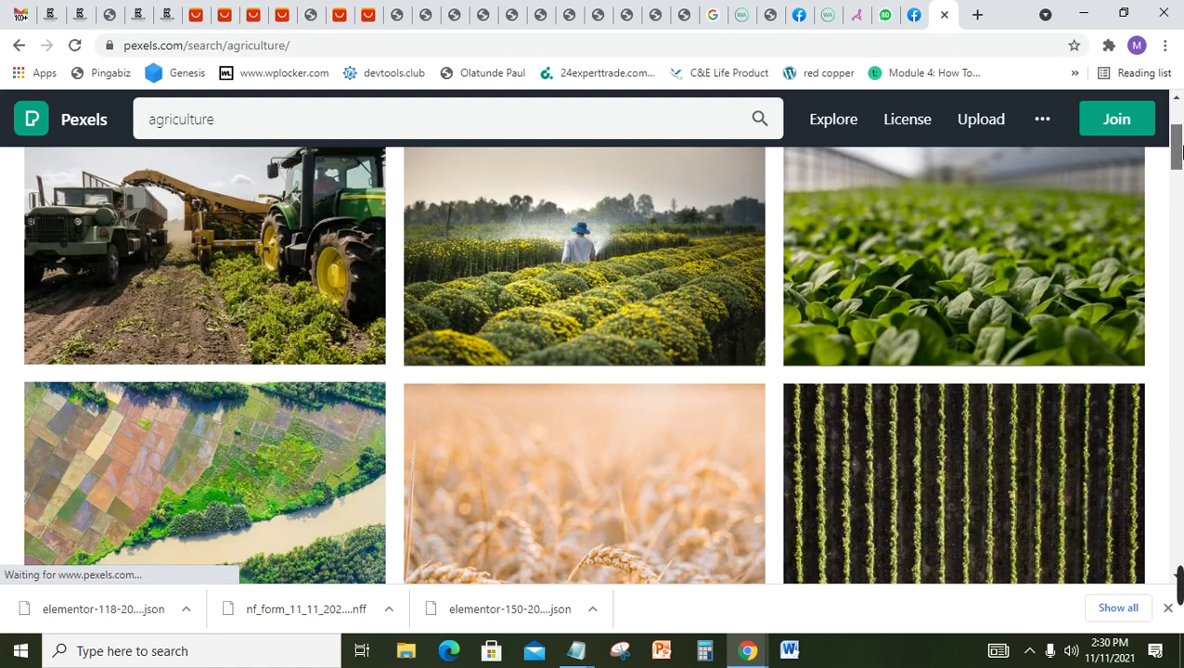
scroll(1182, 152, "down", 1)
scroll(1182, 153, "up", 2)
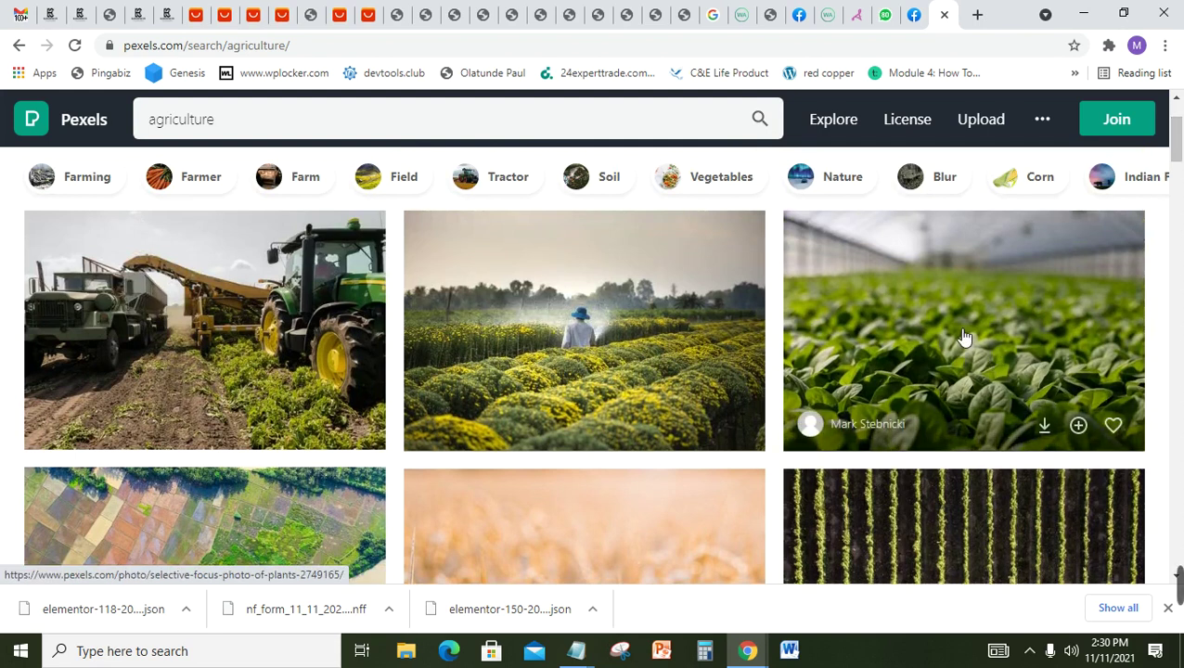
Step: Save the green plants close-up to Downloads as a JPEG named 'gdcbnfvndfl'
right_click(962, 335)
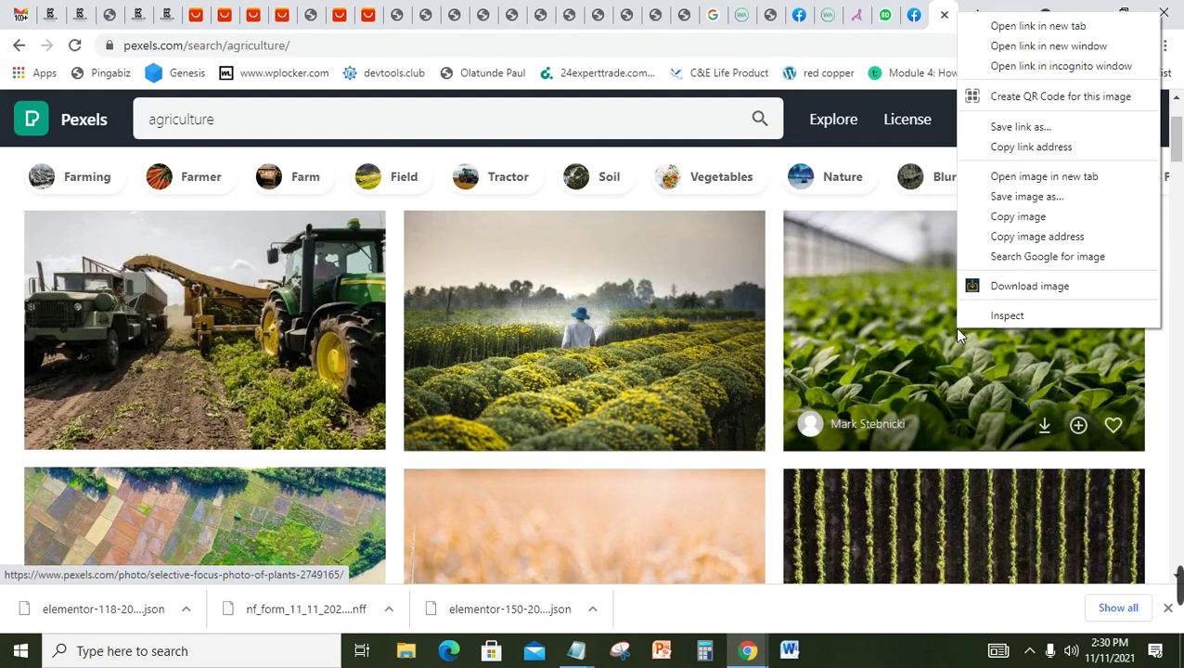
left_click(1059, 202)
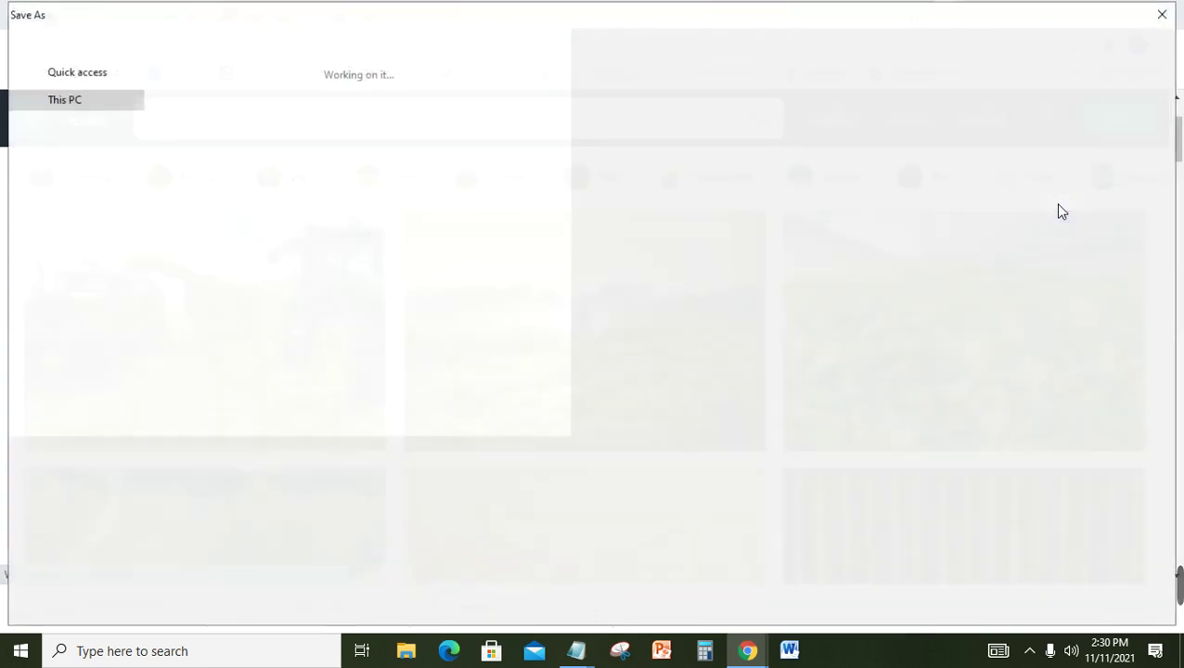
type("gdcbnfvndfl")
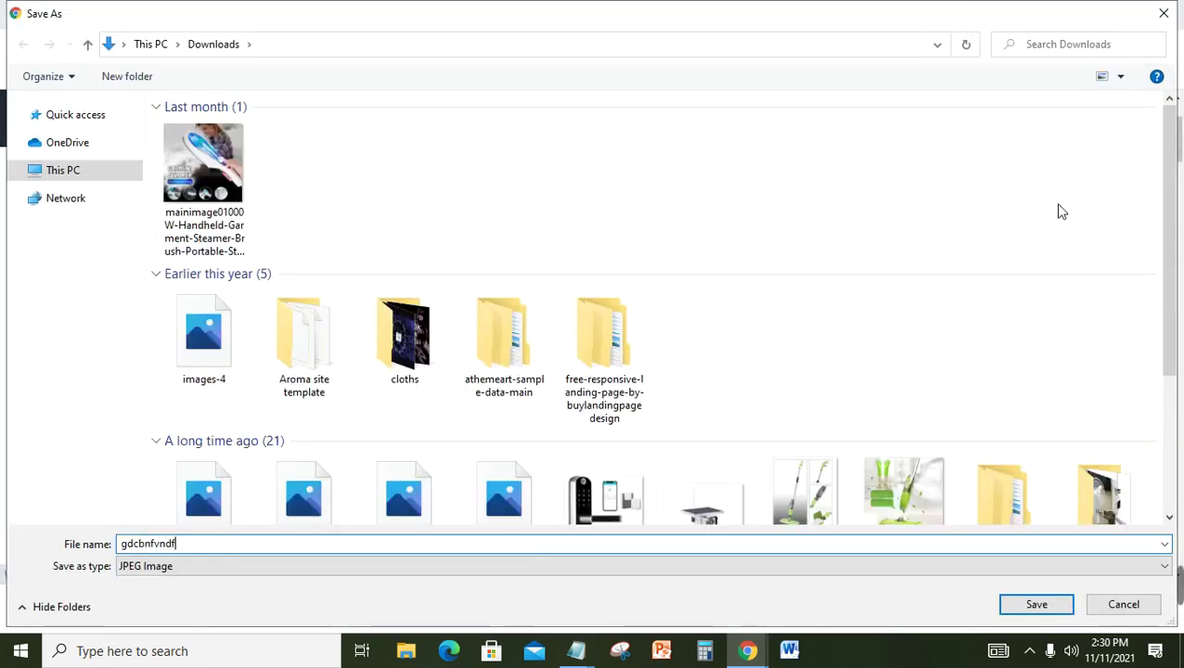
key("Return")
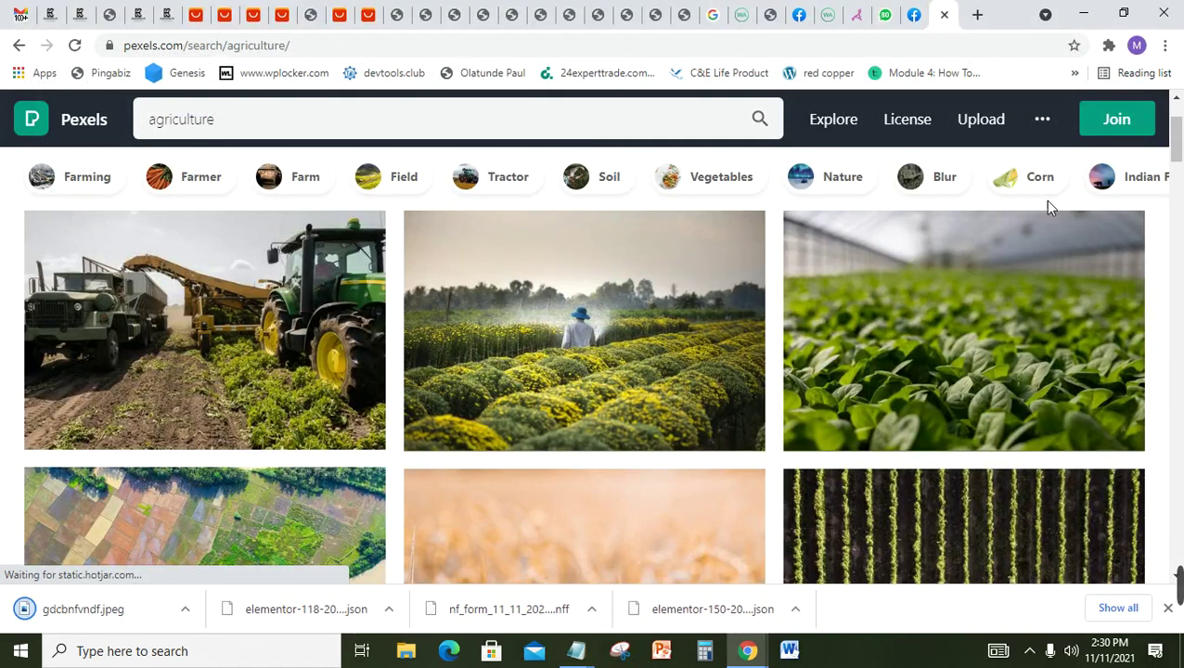
Step: In a new tab, go to Pixabay and search for smart watch images
left_click(979, 13)
type("pi")
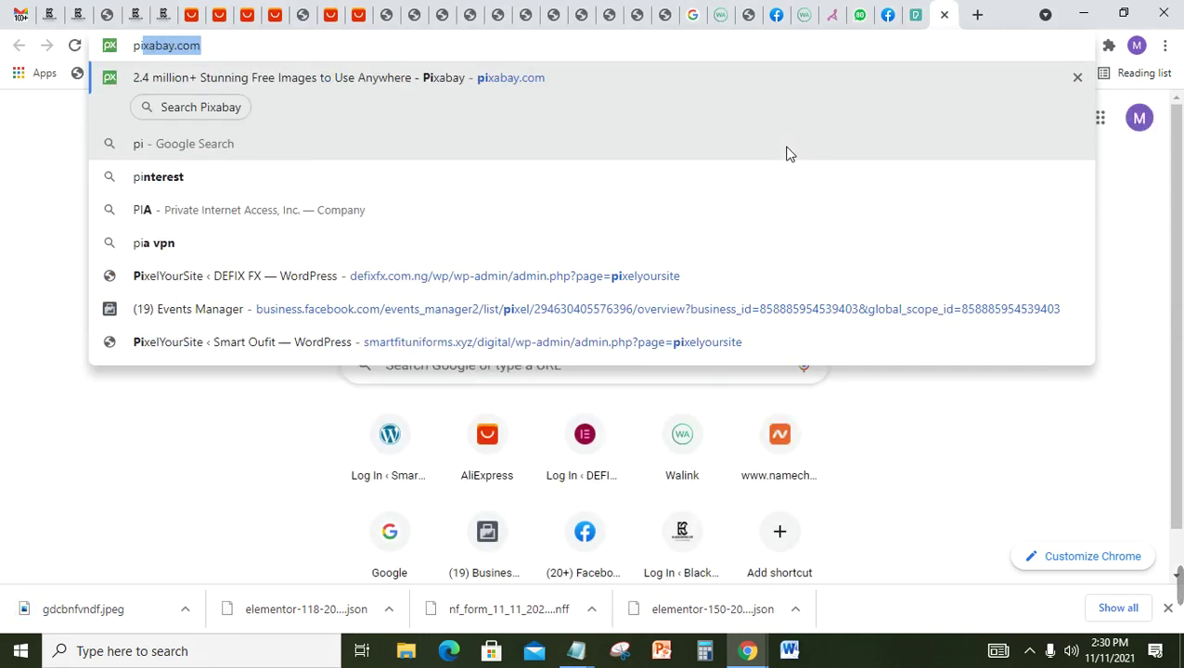
key("Return")
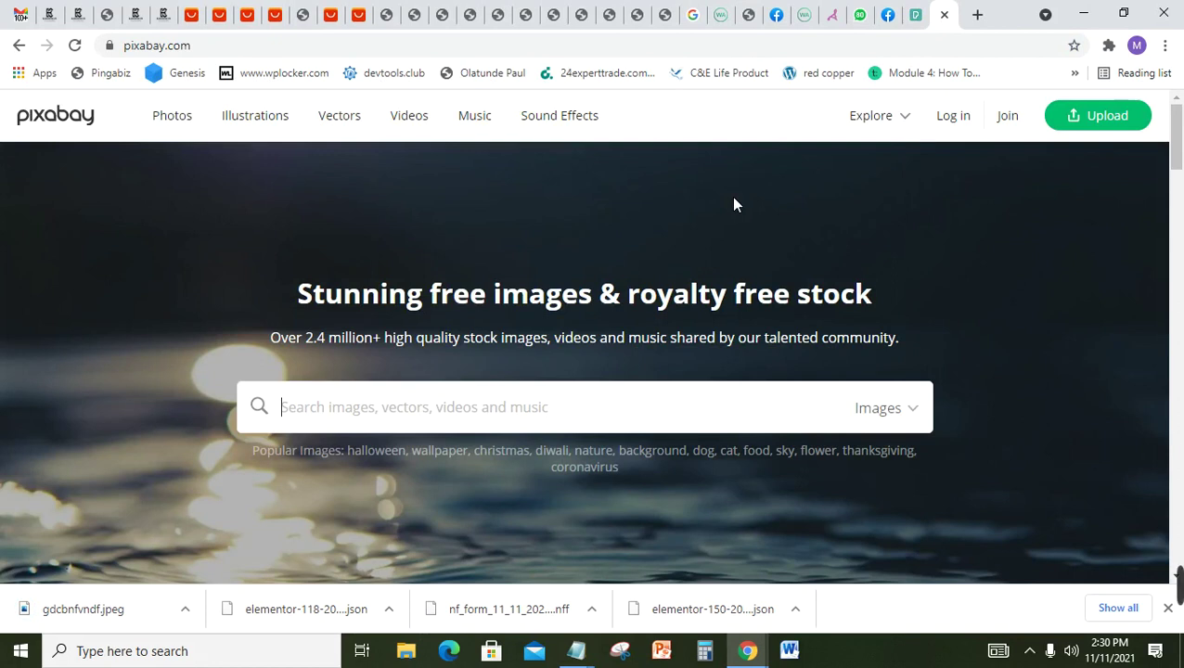
type("re")
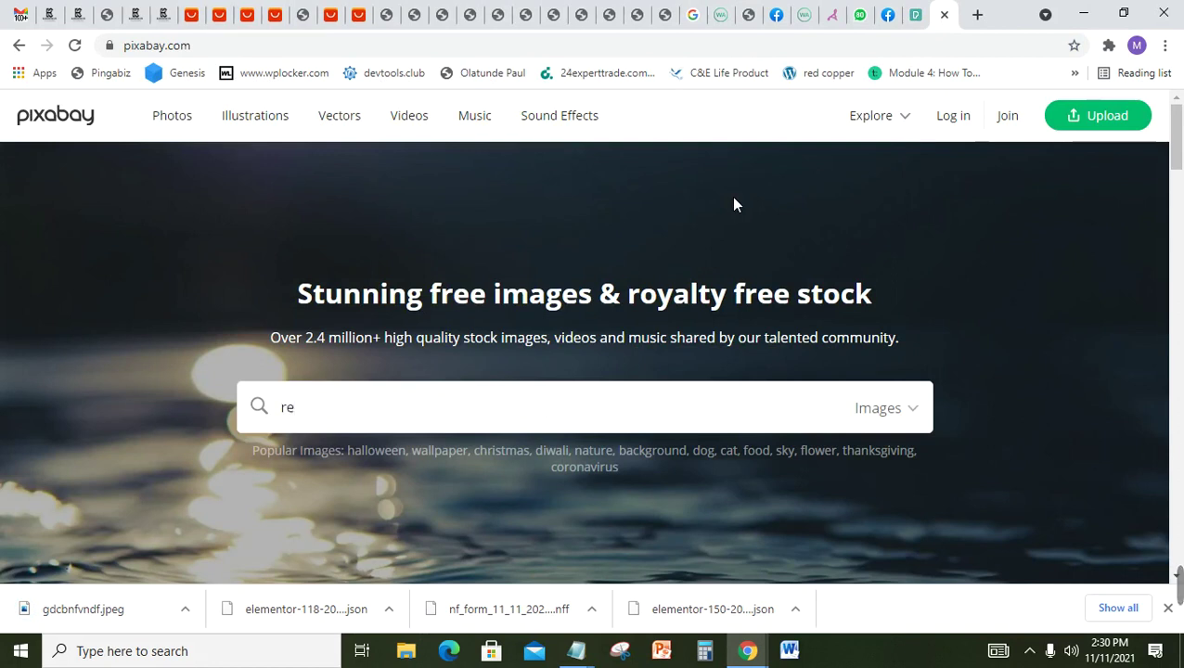
key("BackSpace")
key("BackSpace")
type("sma")
type("t")
key("BackSpace")
type("rt watch")
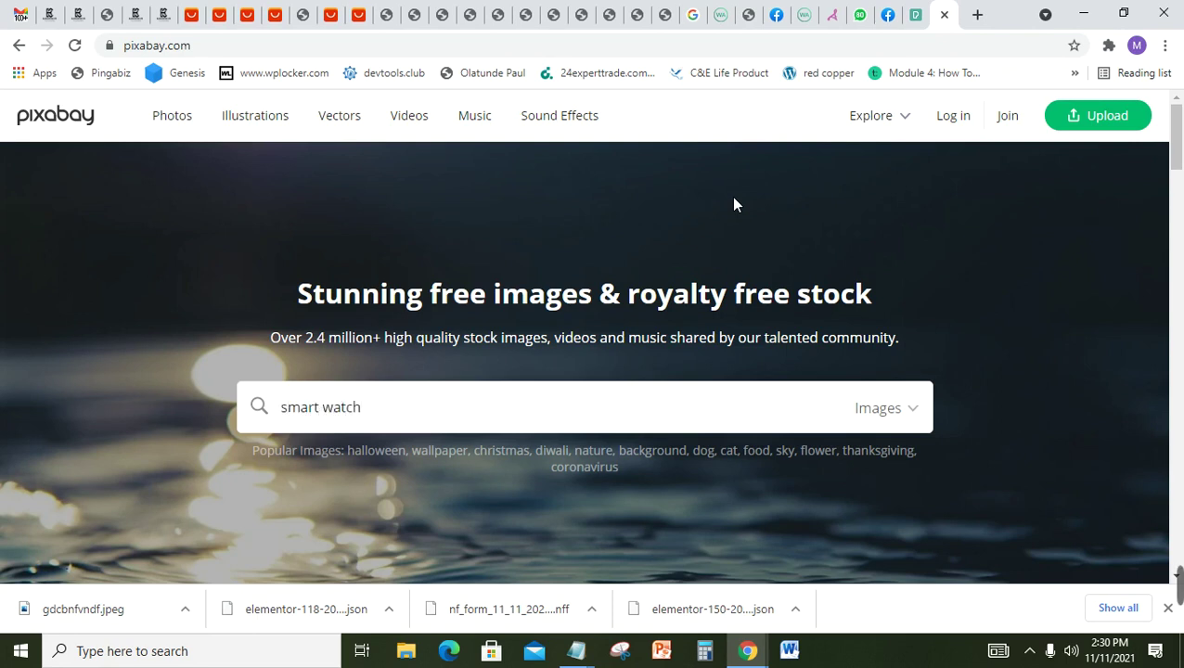
key("Return")
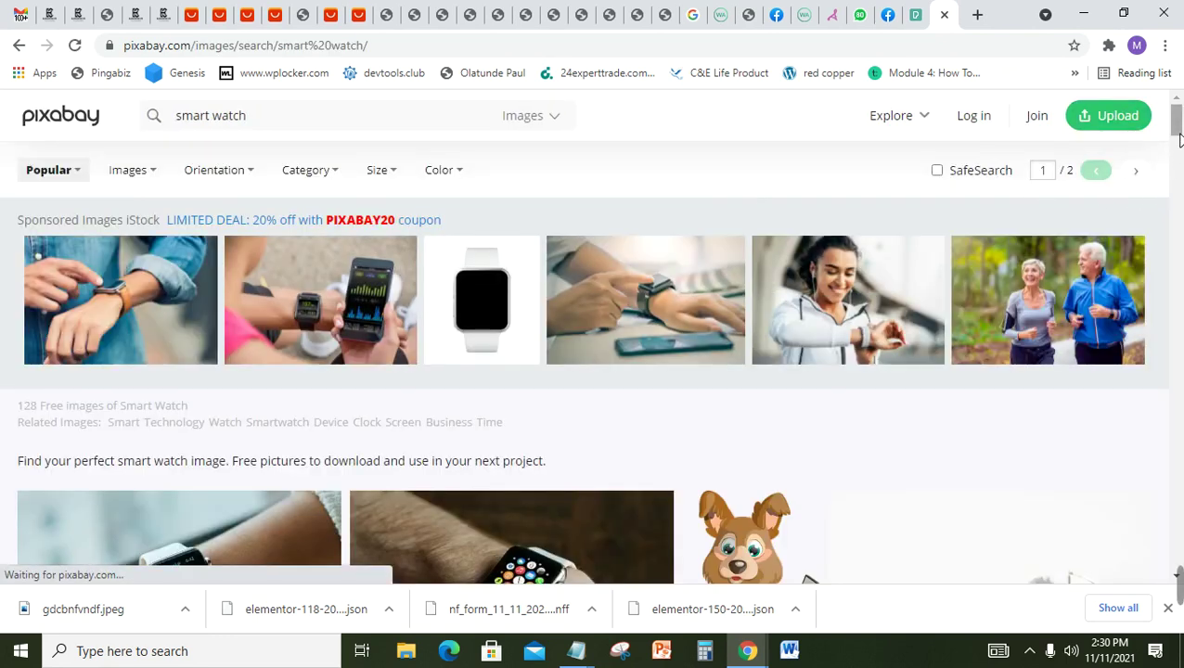
Step: Save the first smart watch thumbnail as mnm.webp
left_click_drag(1179, 137, 1178, 165)
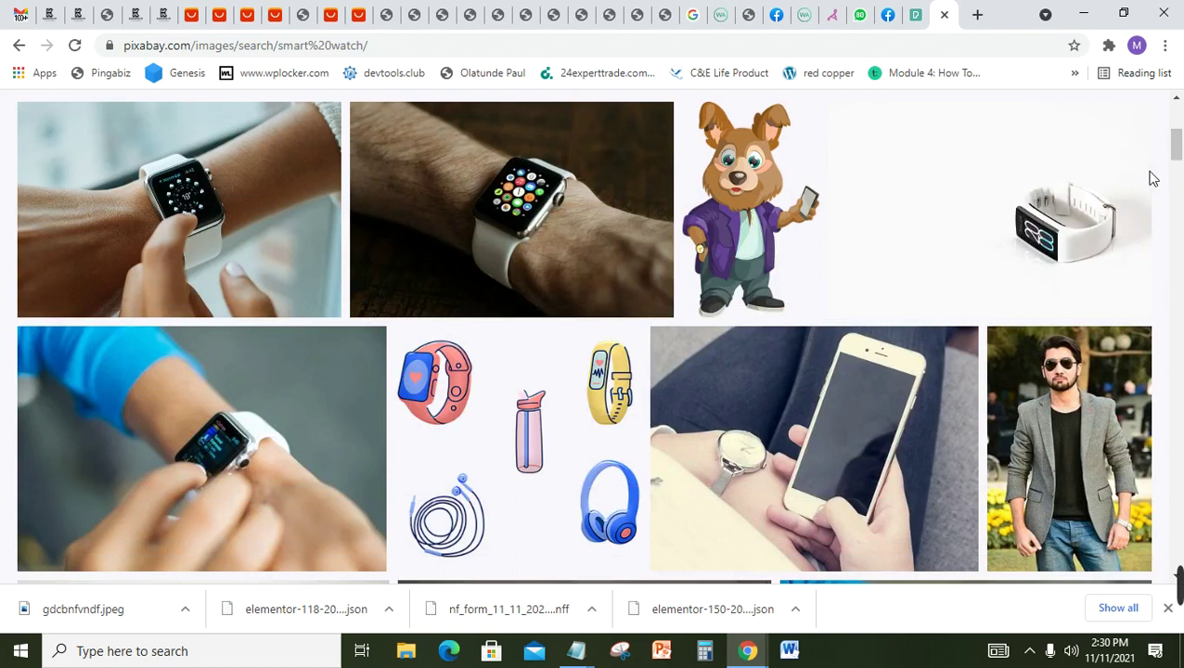
right_click(216, 193)
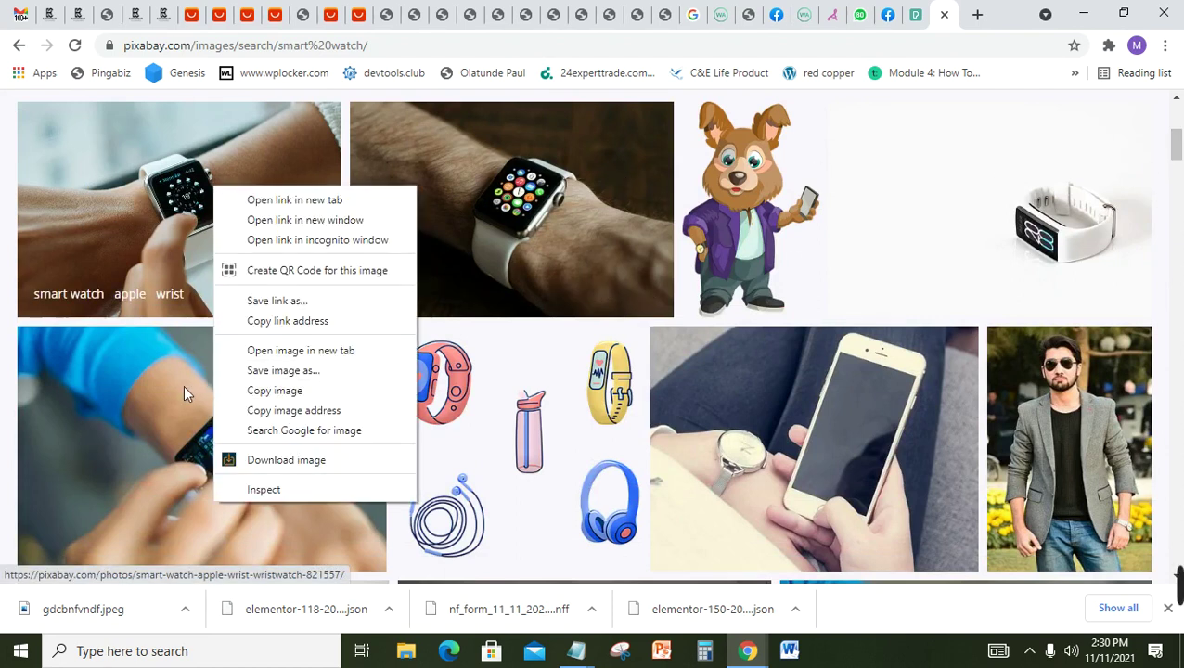
left_click(274, 371)
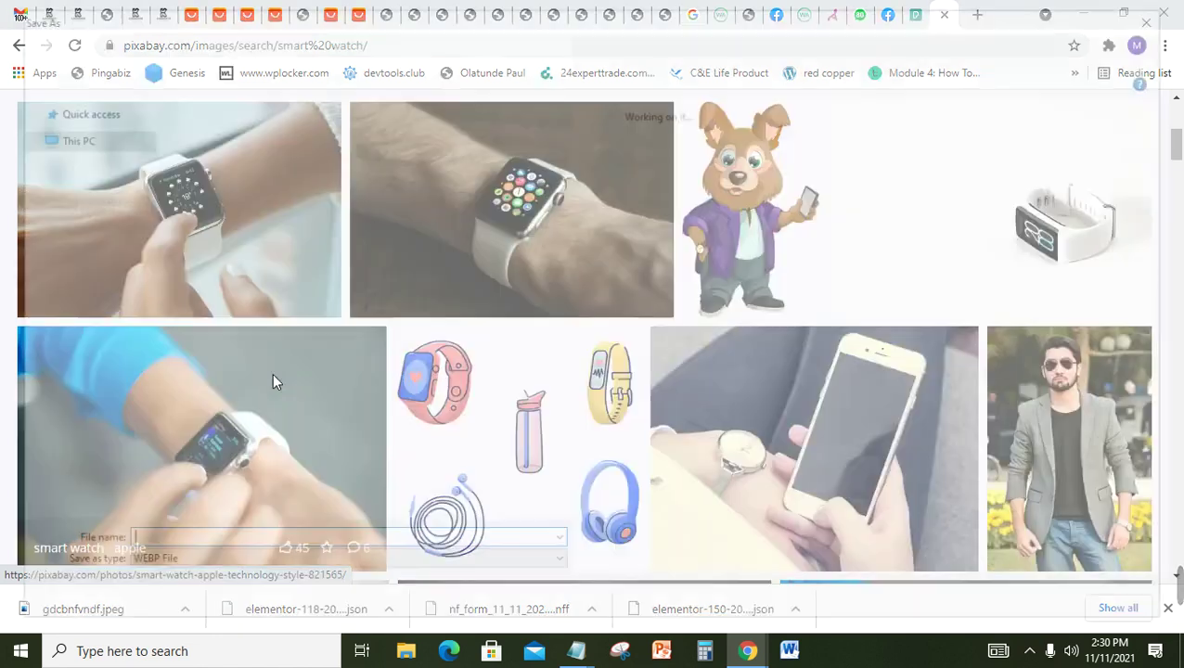
type("mnm")
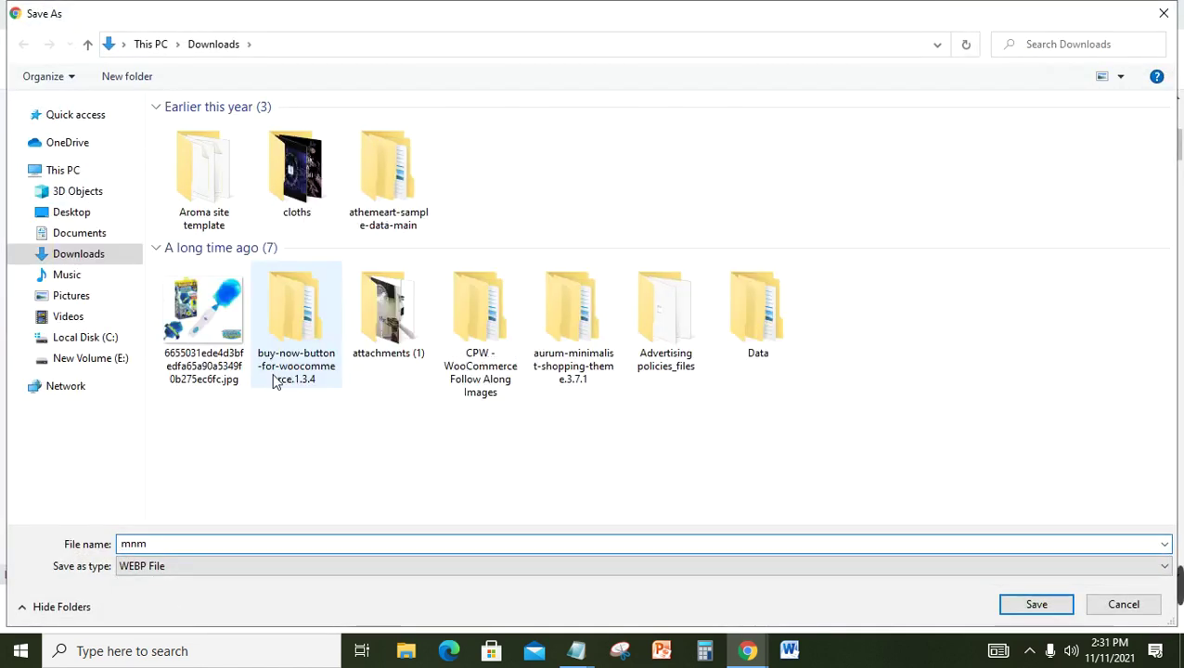
key("Return")
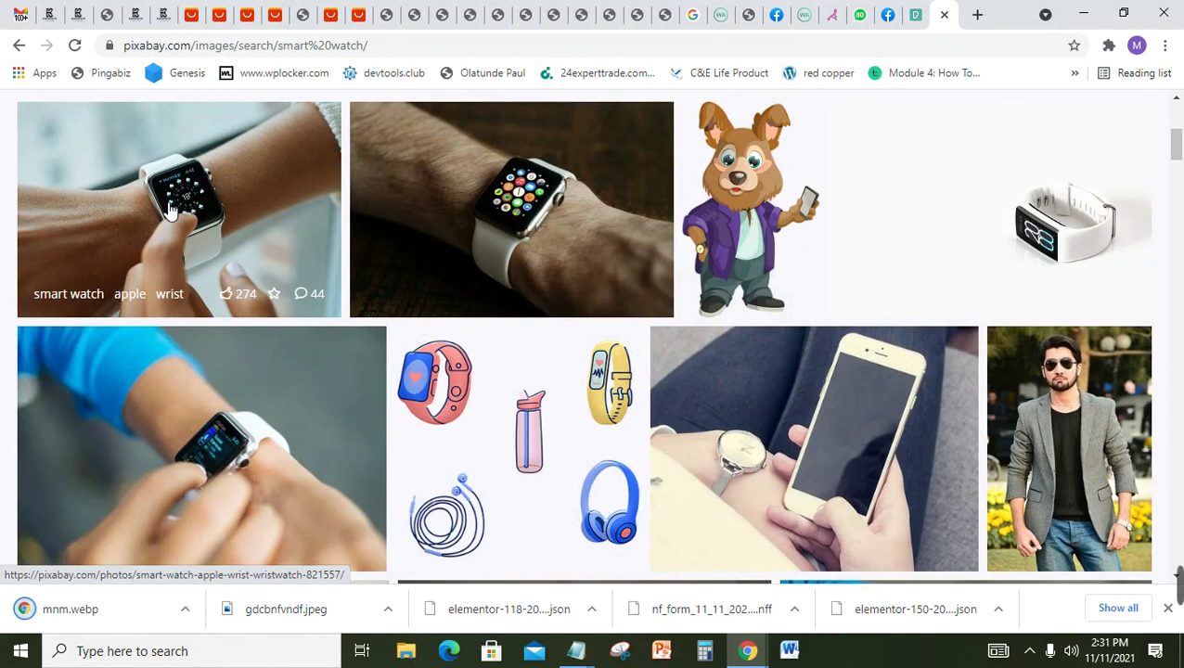
Step: Download the wrist smartwatch photo at 640×426 from its page, then go back
left_click(170, 211)
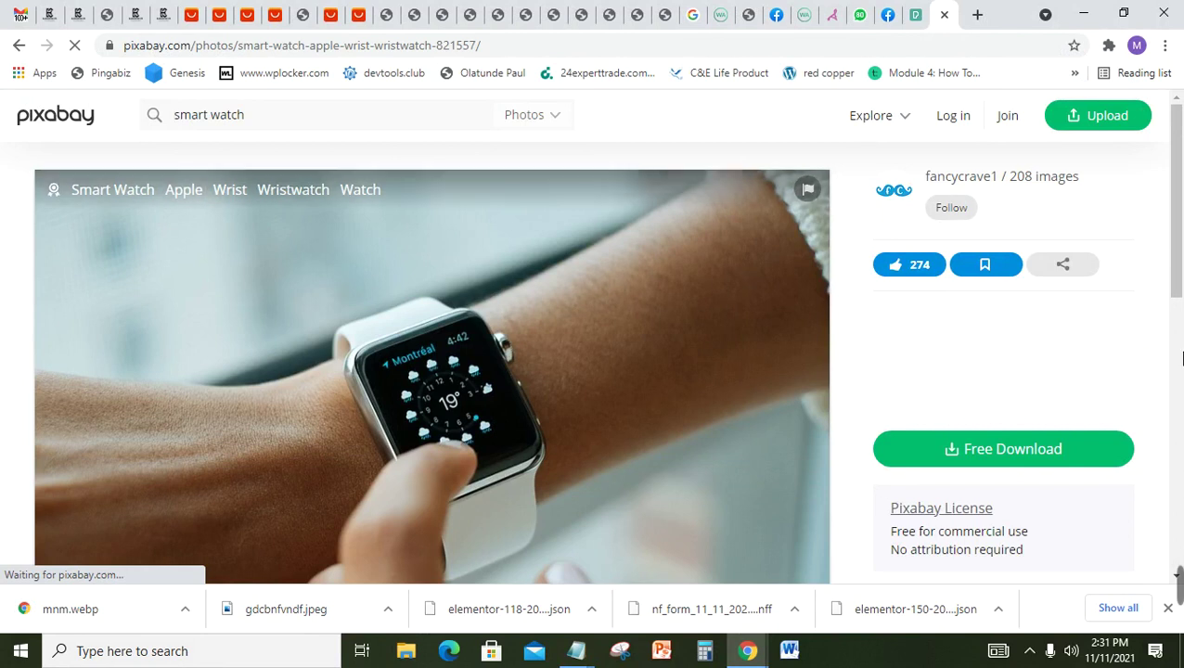
left_click(1019, 454)
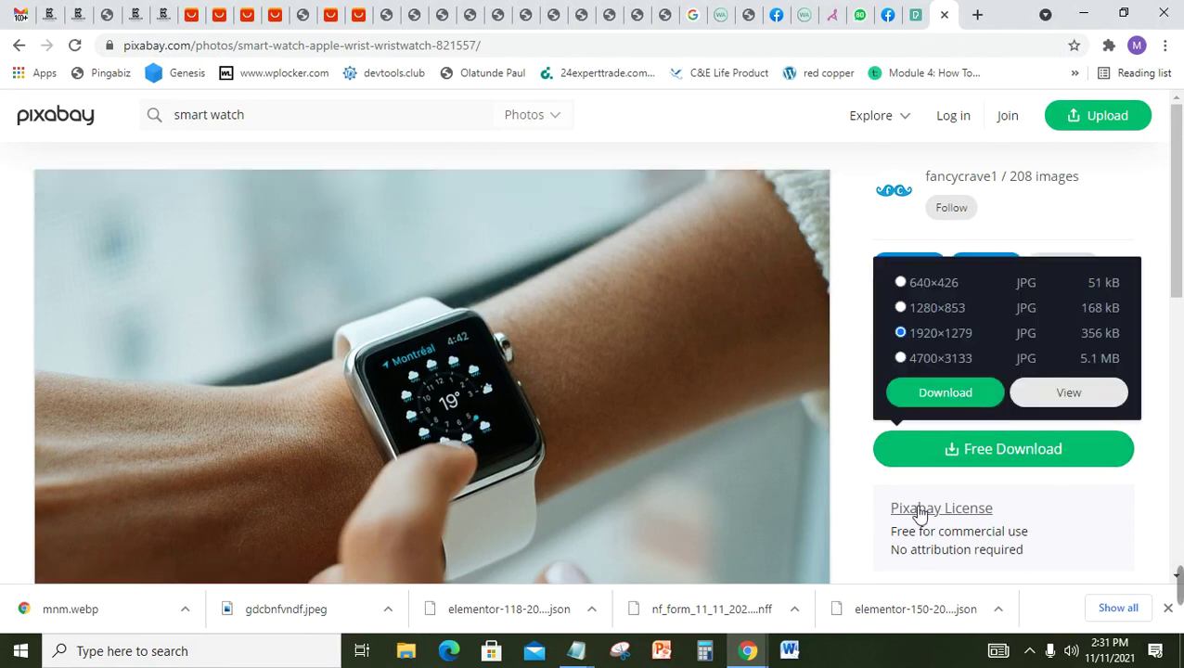
left_click(911, 293)
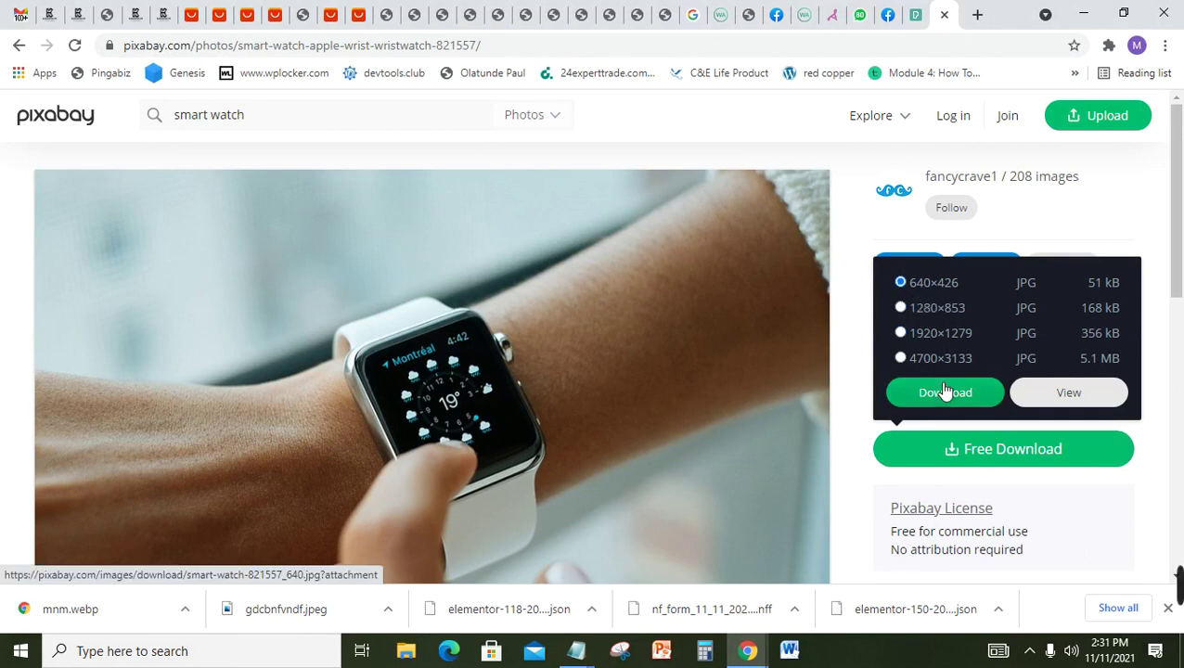
left_click(943, 392)
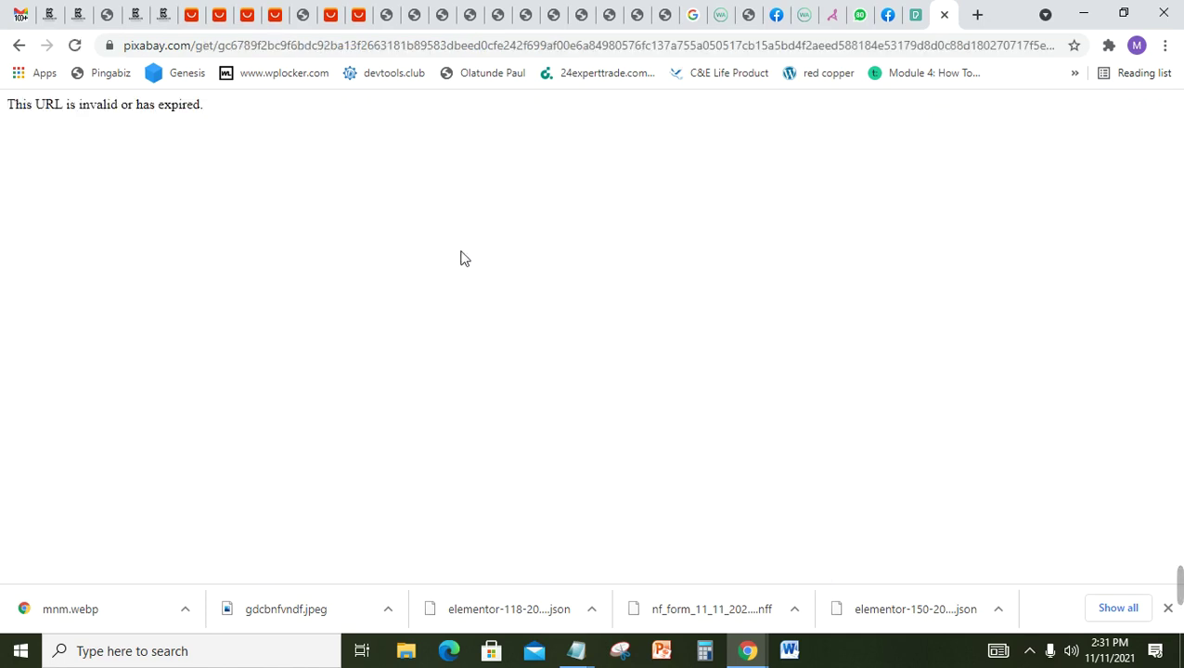
left_click(21, 45)
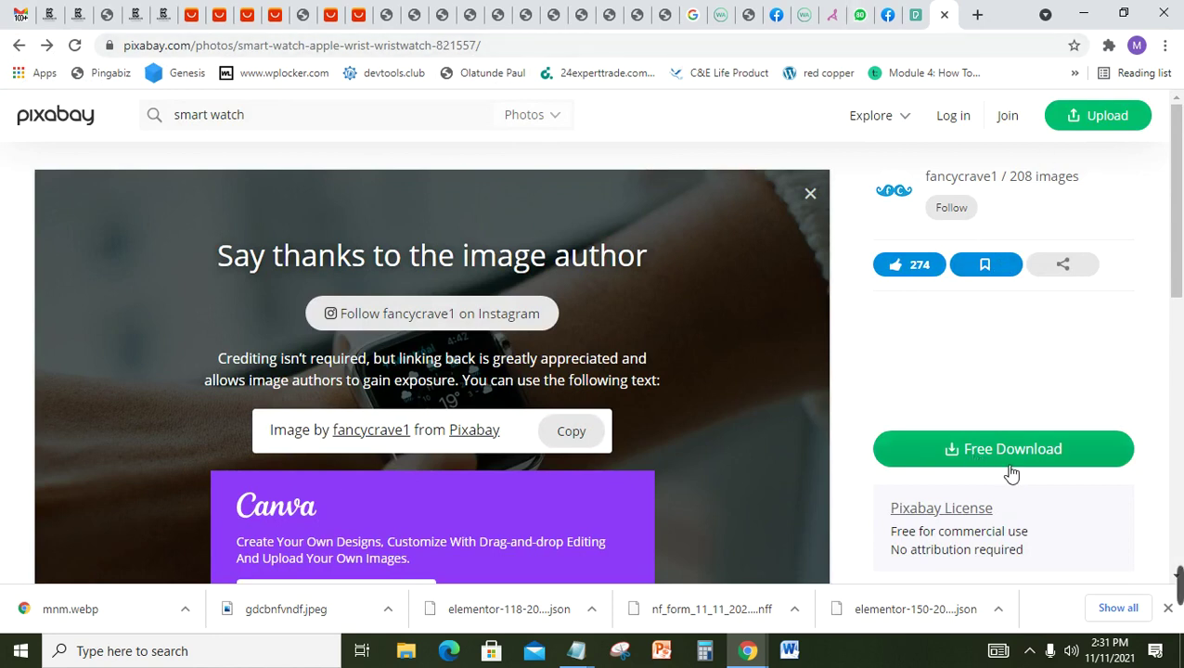
mouse_move(1182, 582)
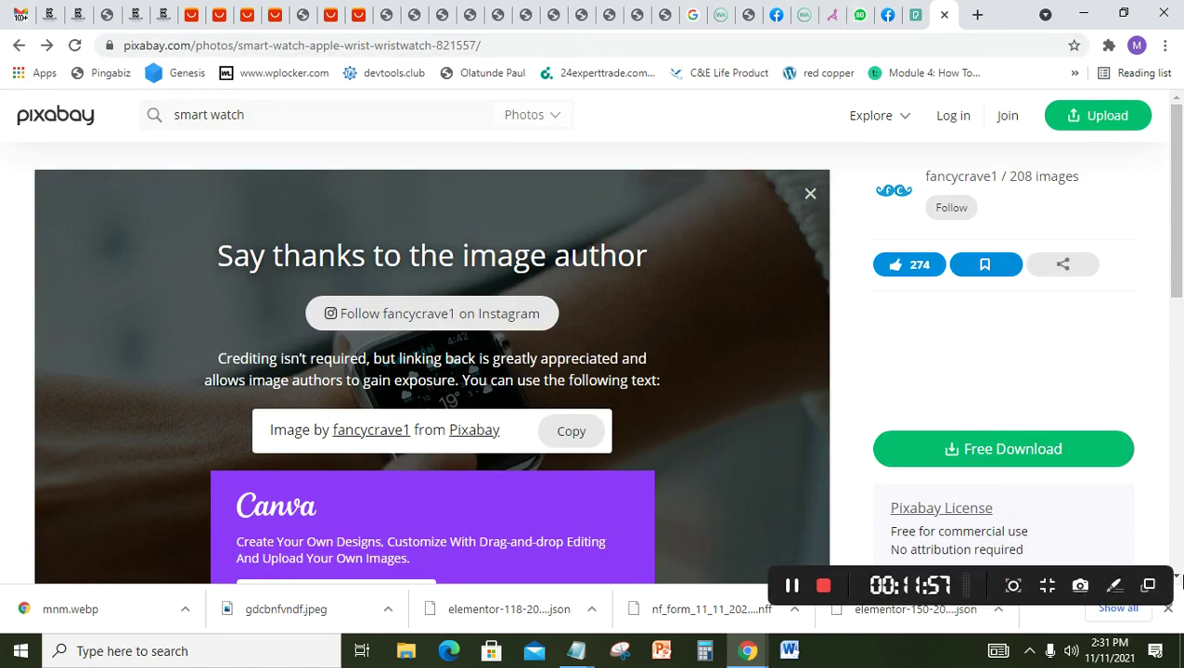
left_click(800, 588)
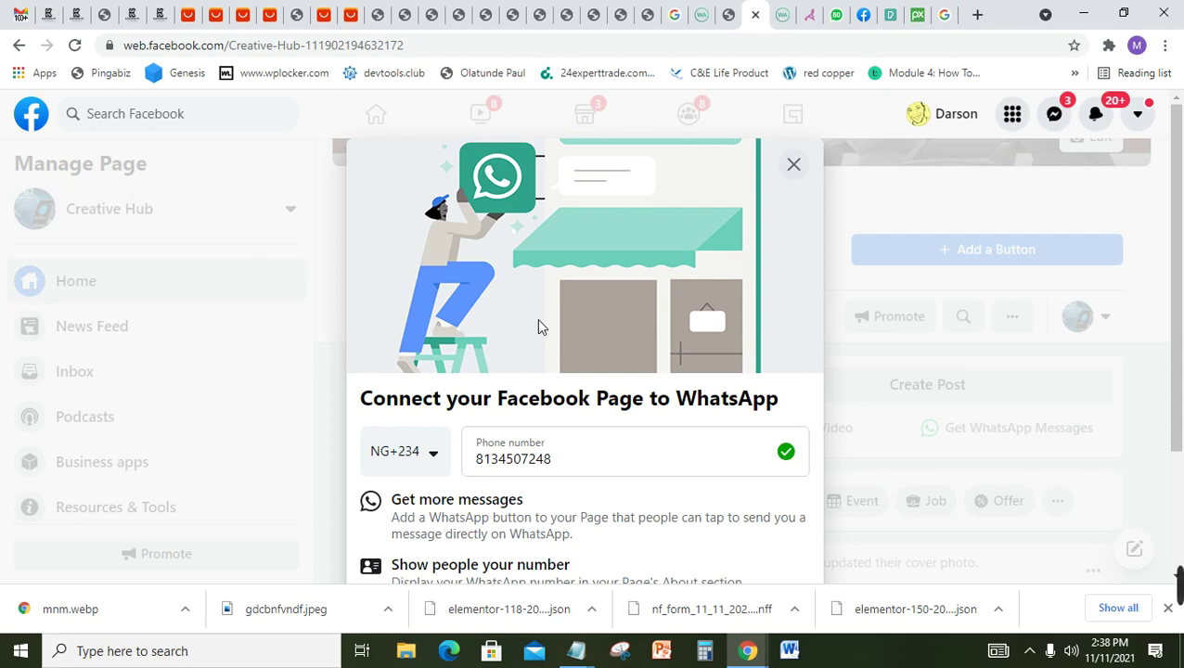
Step: Close the Connect to WhatsApp dialog and choose Leave without sending a verification code
left_click(616, 460)
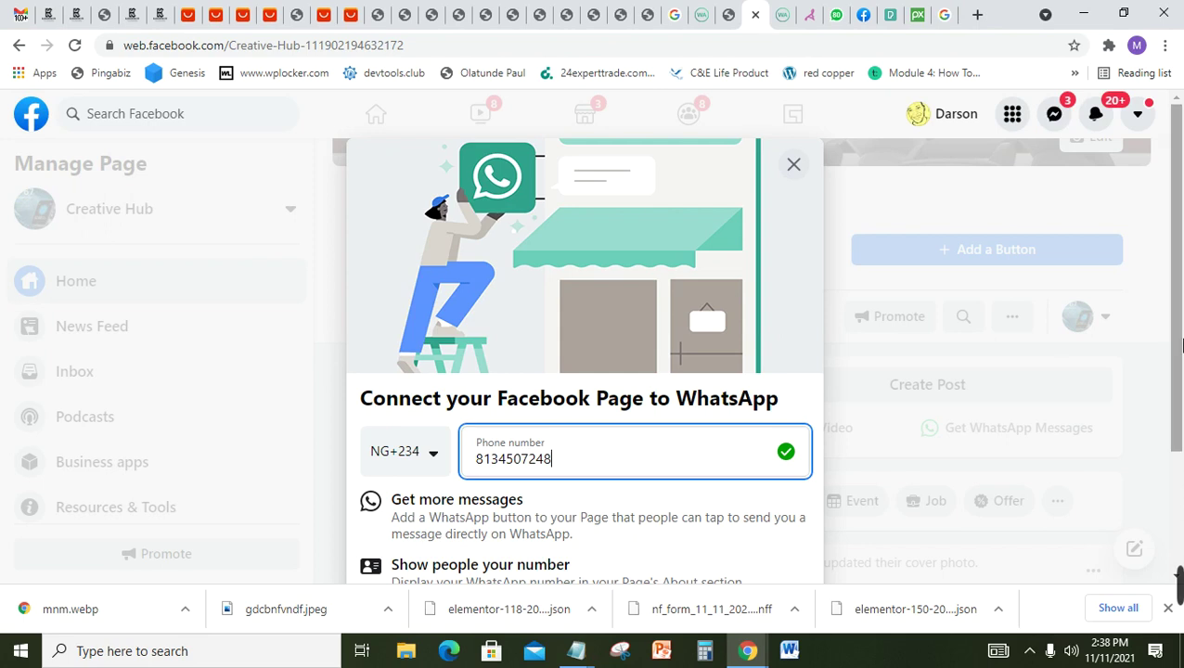
scroll(1181, 427, "down", 2)
left_click_drag(1182, 427, 1181, 434)
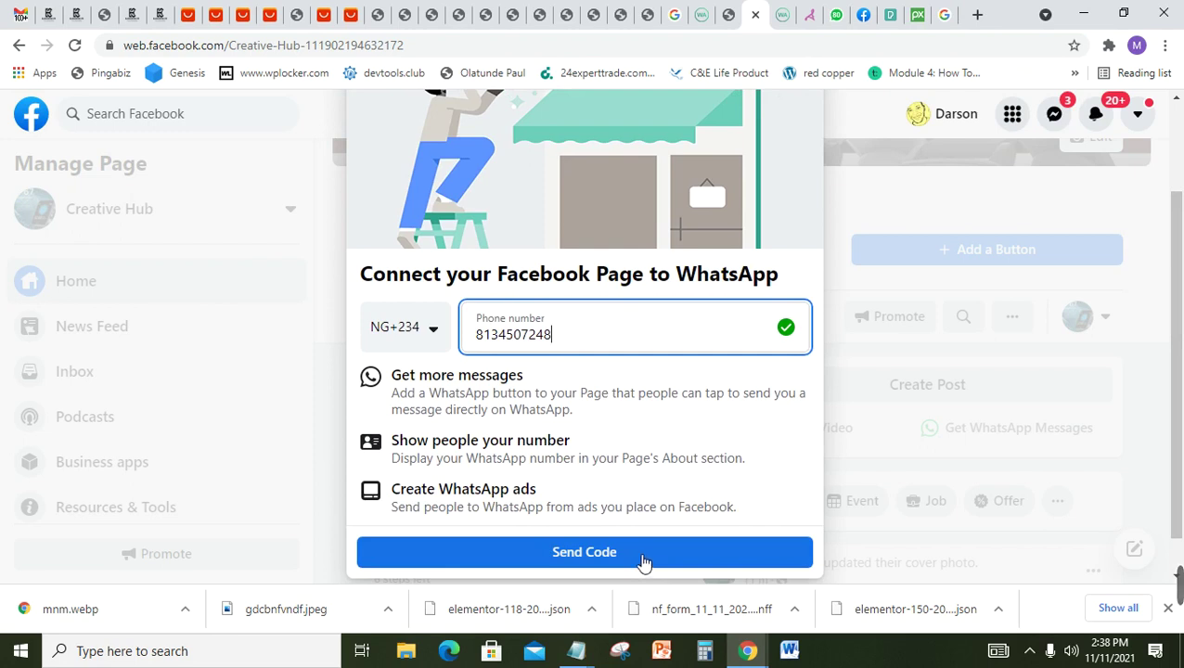
left_click_drag(1181, 369, 1182, 287)
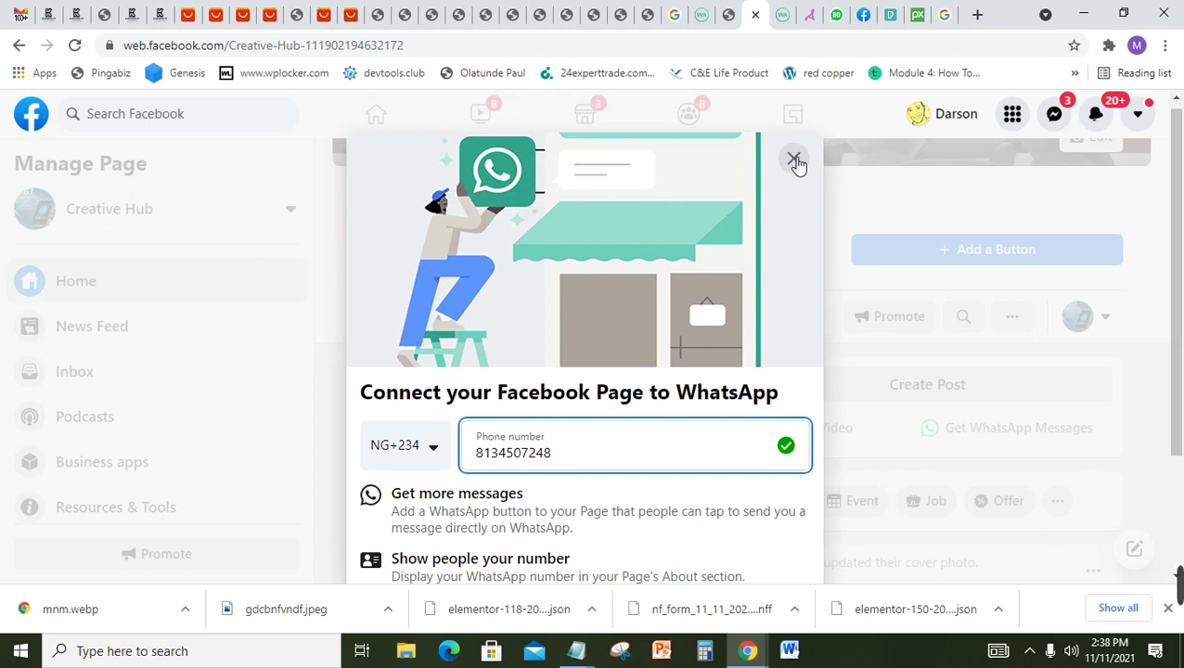
left_click(794, 161)
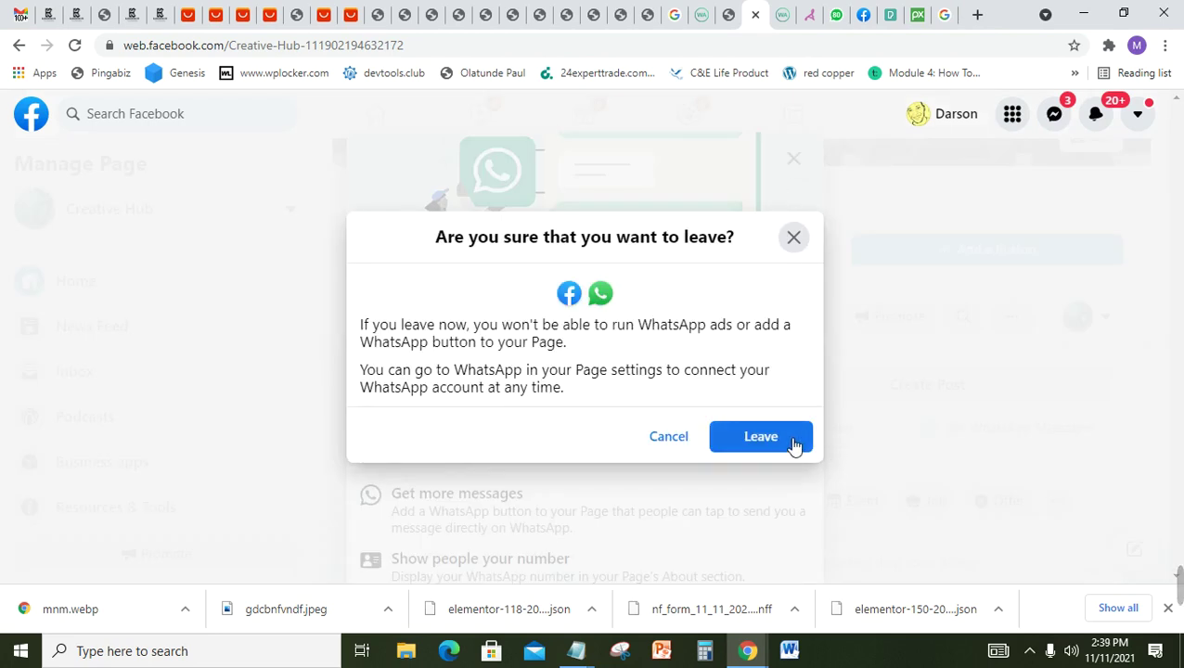
left_click(762, 436)
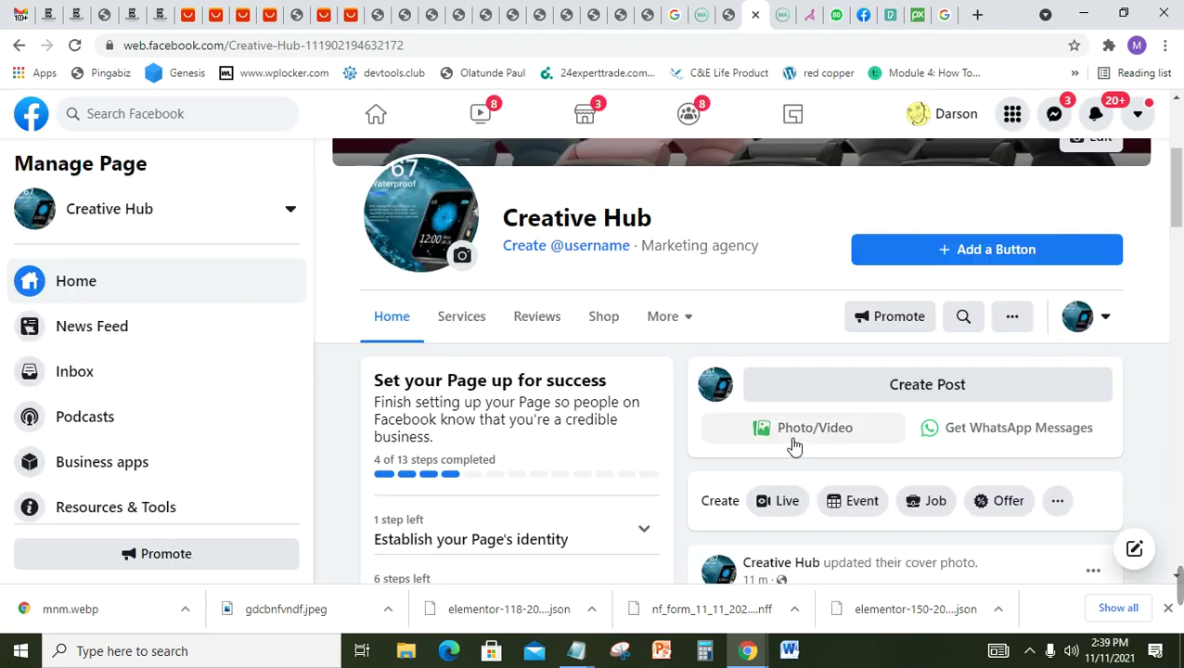
Step: Scroll the Manage Page sidebar and open Edit Page Info for Creative Hub
mouse_move(1181, 594)
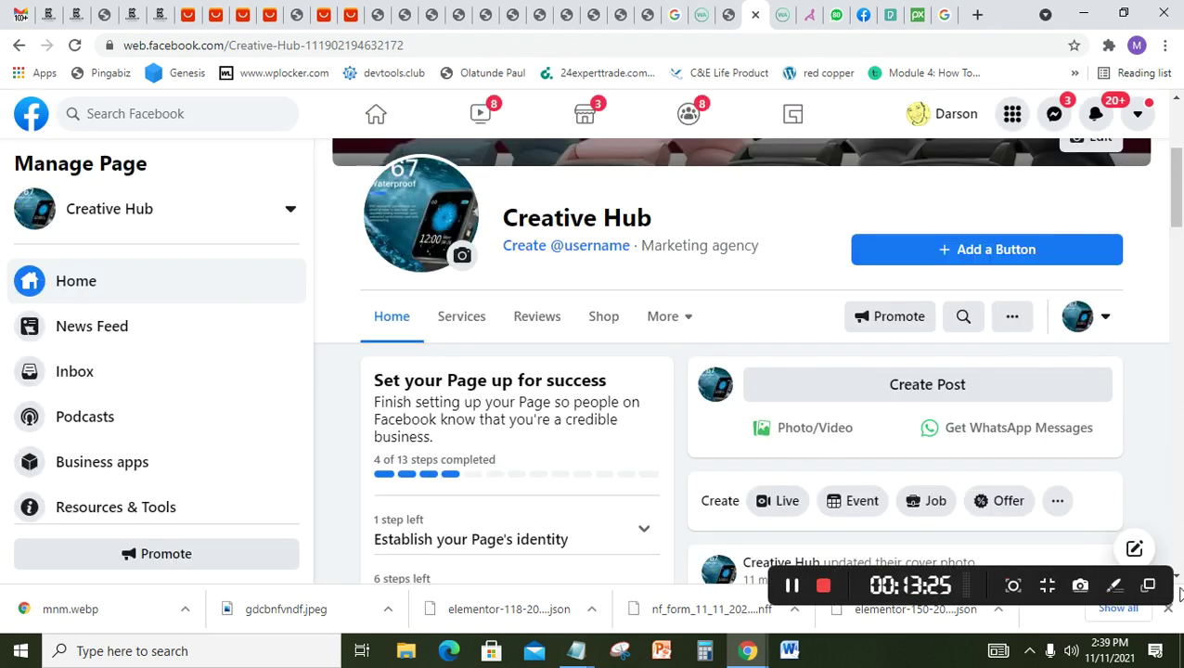
left_click(793, 586)
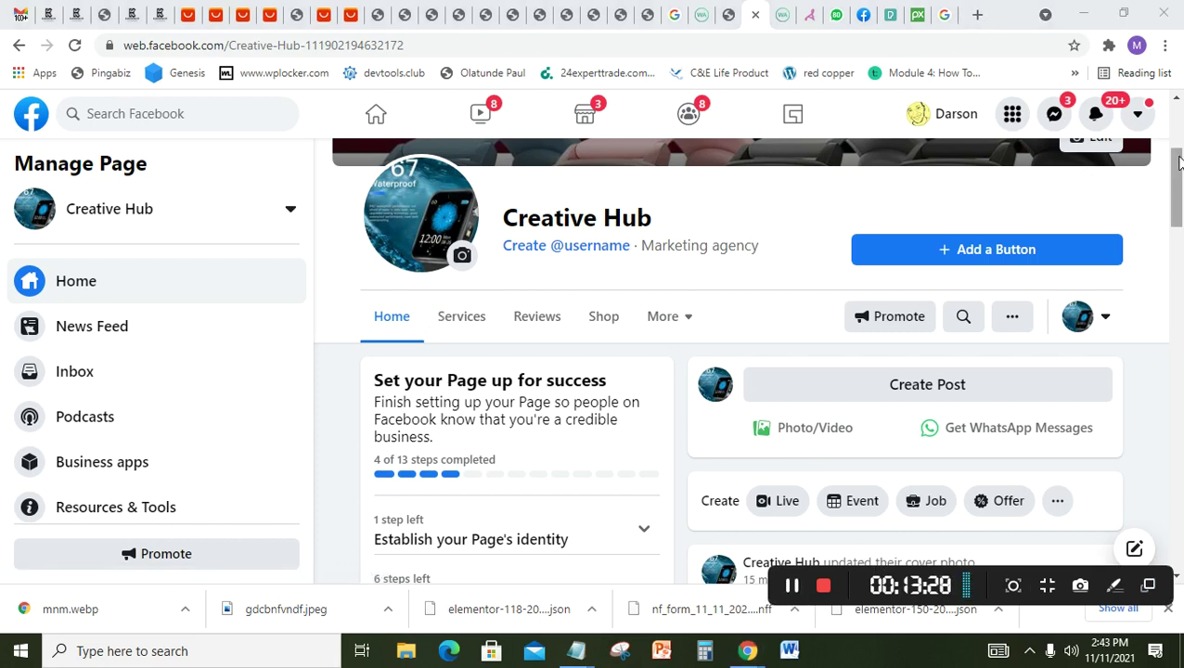
scroll(1181, 149, "up", 3)
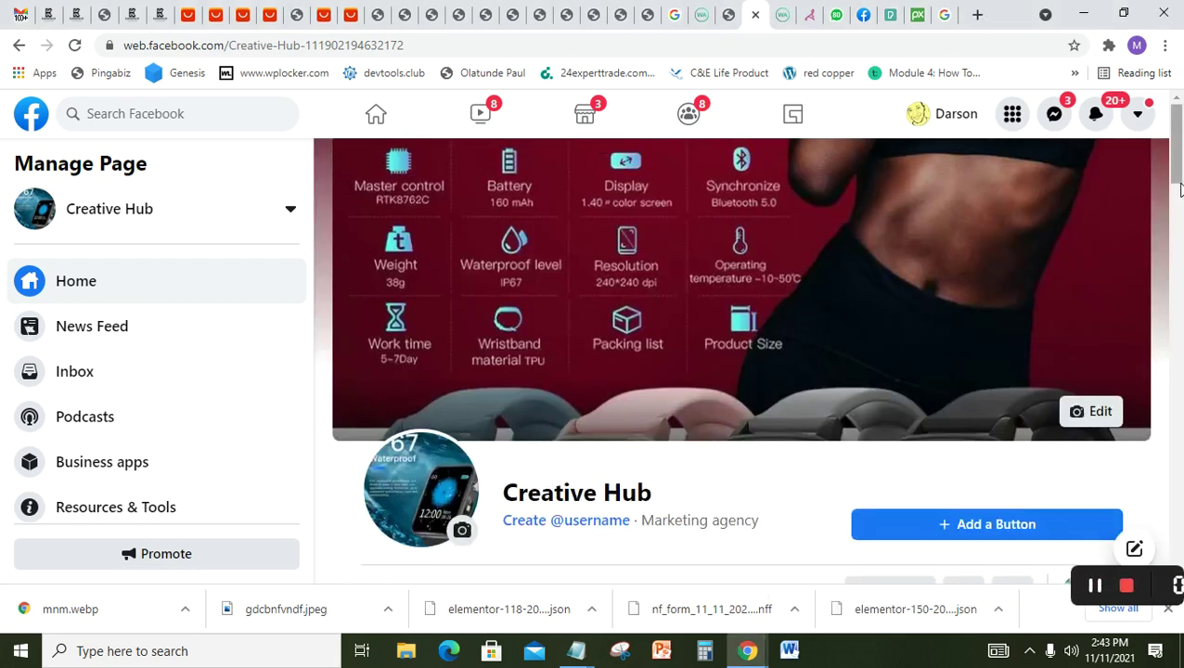
scroll(1181, 232, "down", 2)
scroll(1182, 223, "down", 3)
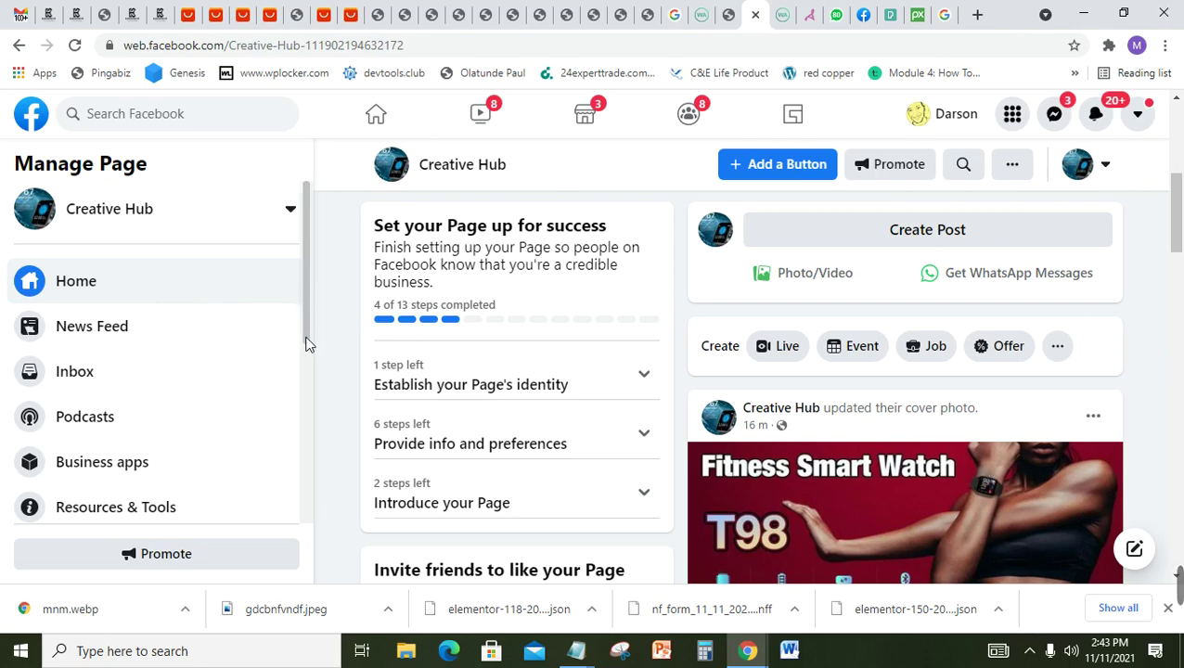
scroll(305, 371, "down", 4)
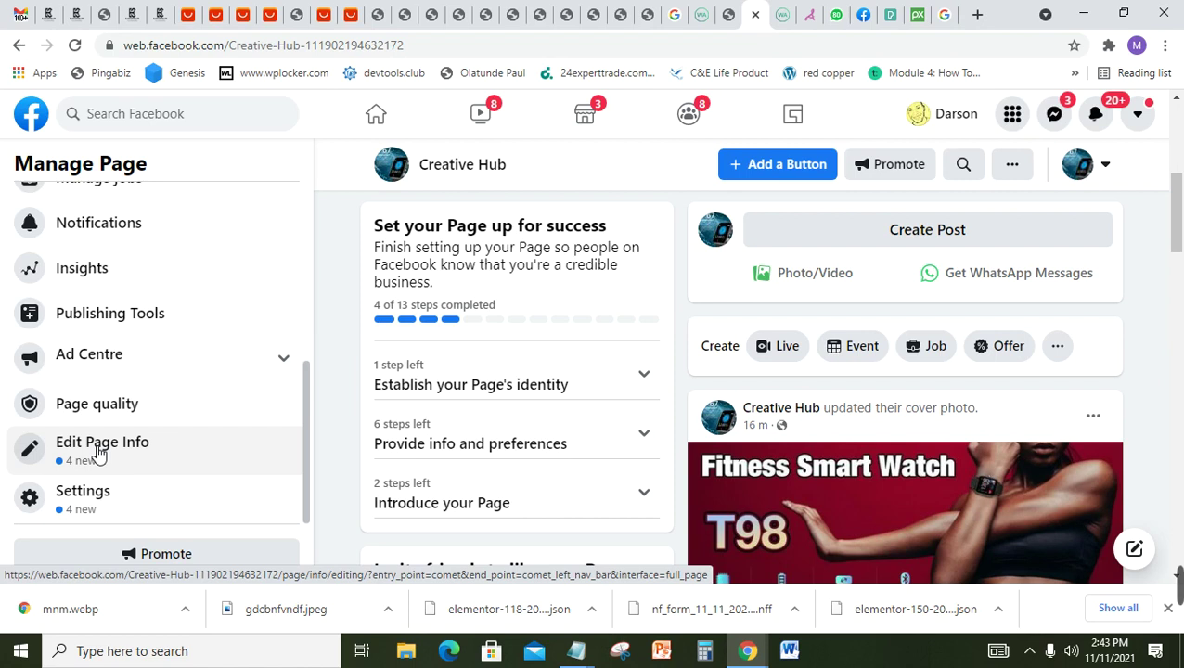
left_click(99, 453)
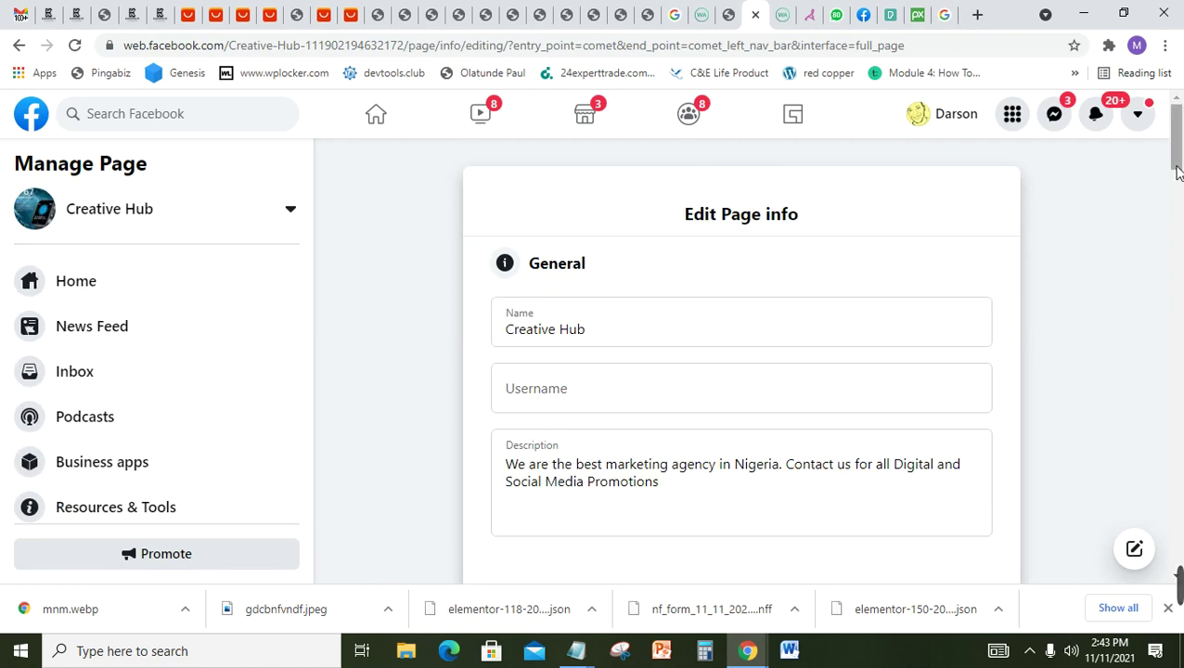
left_click_drag(1177, 165, 1177, 175)
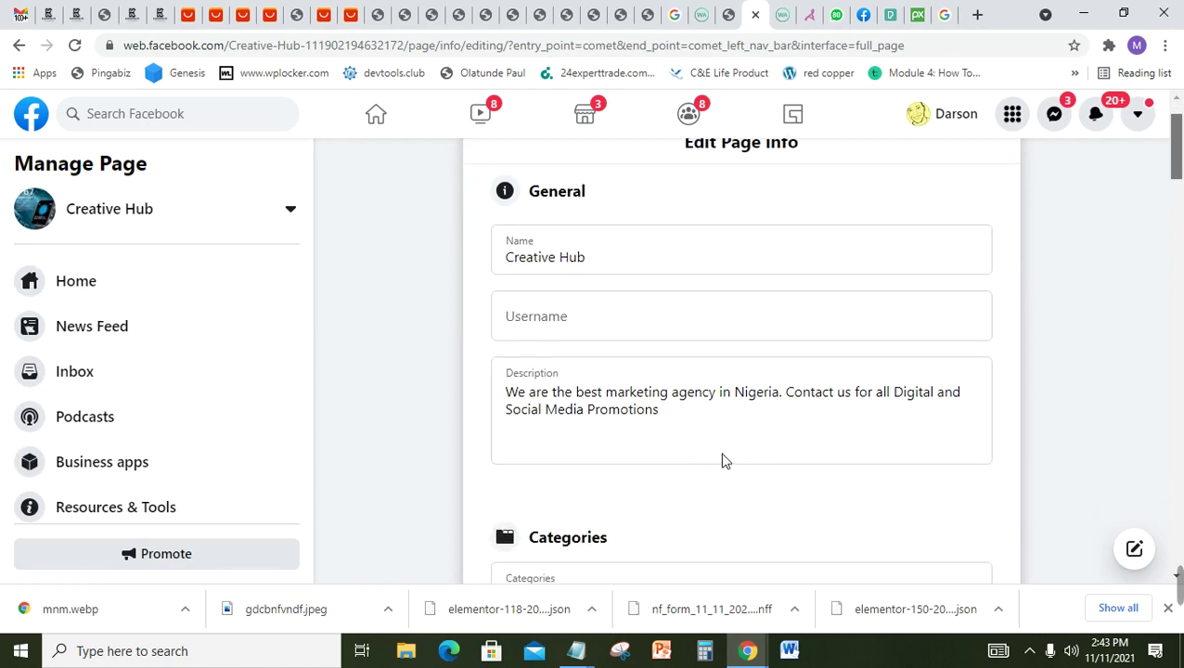
left_click(681, 420)
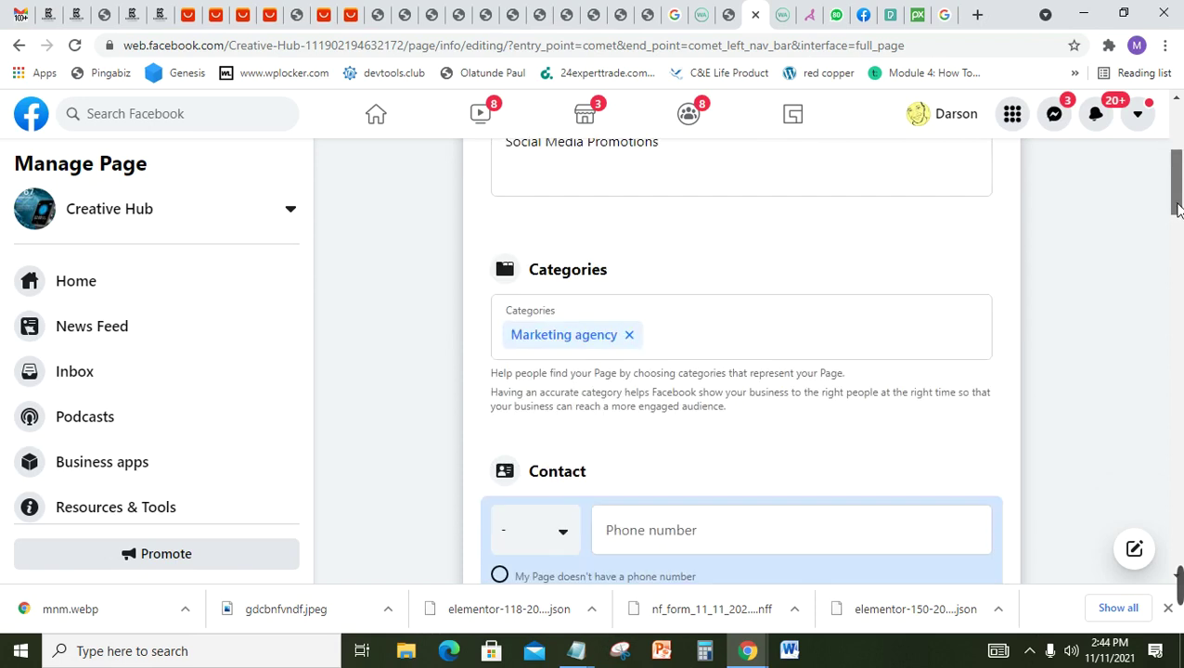
scroll(1179, 195, "down", 3)
left_click_drag(1180, 204, 1180, 211)
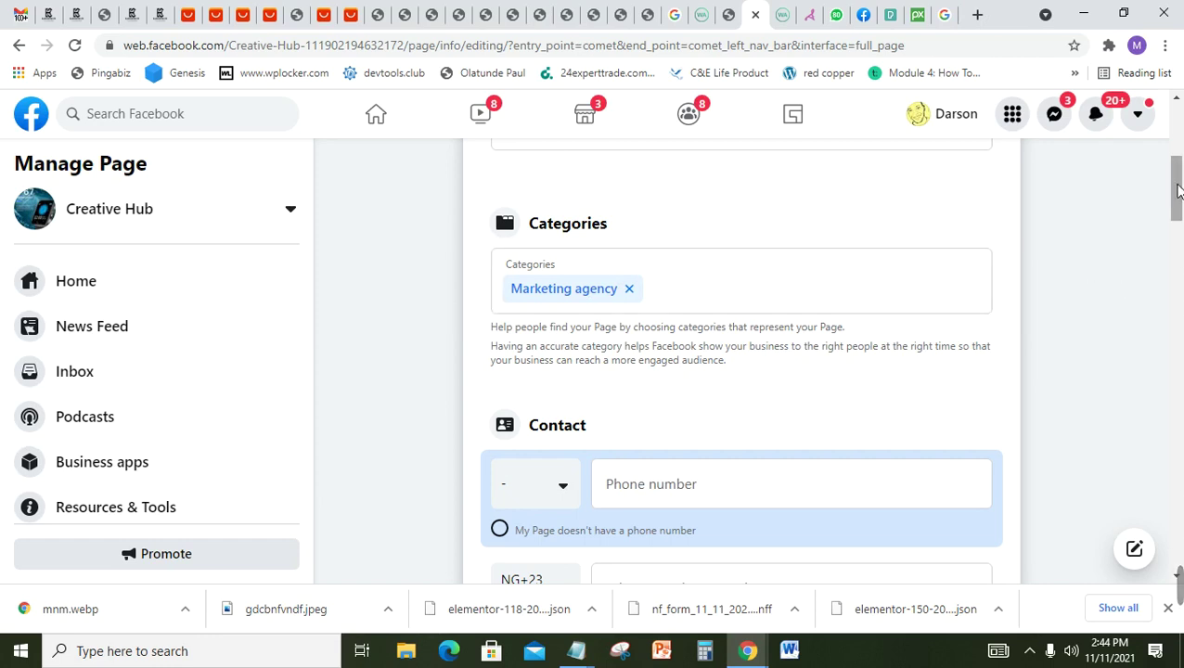
left_click_drag(1176, 186, 1179, 212)
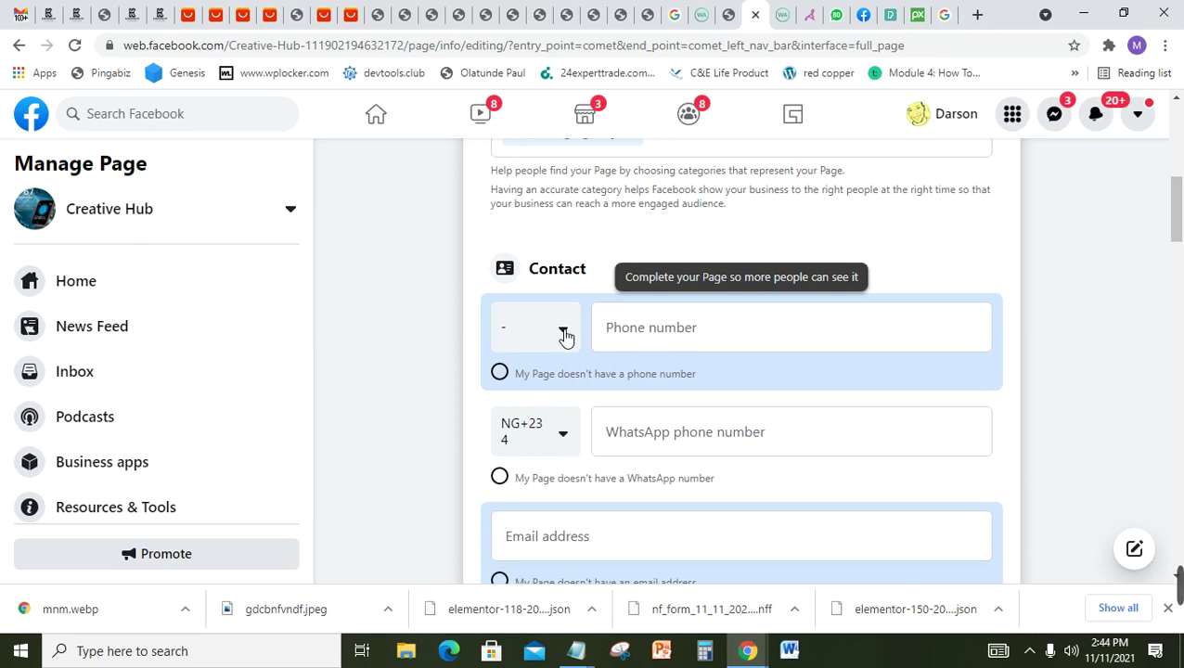
Step: Set the contact phone country code to Nigeria (NG+234) and enter the business phone number
left_click(563, 334)
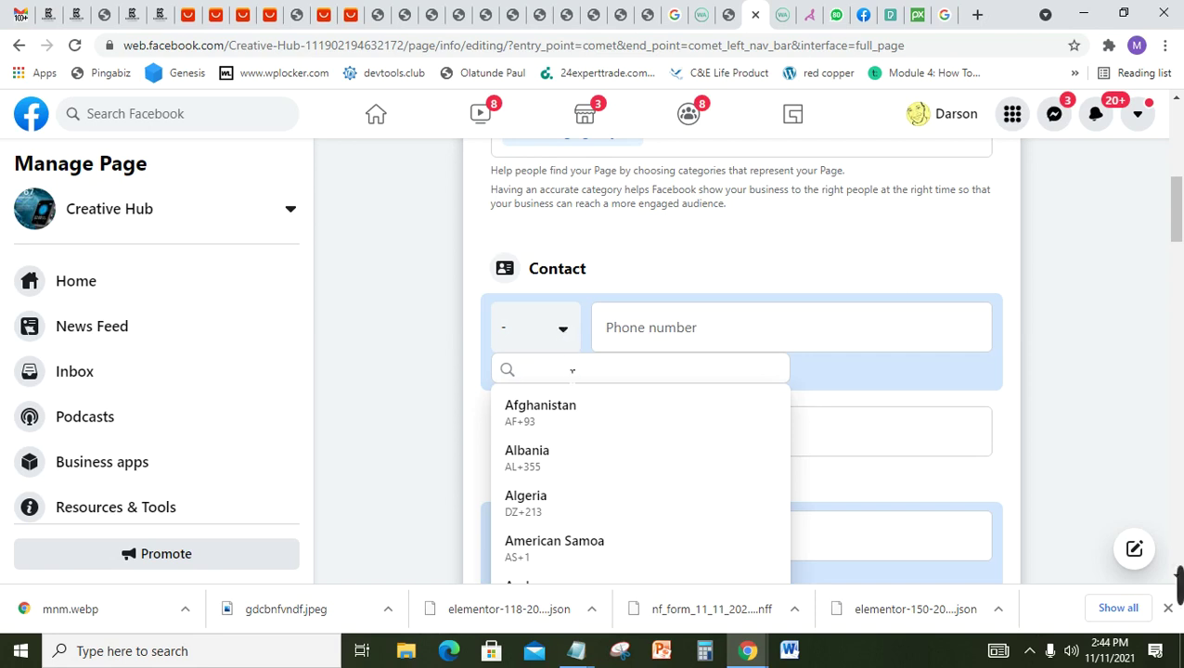
type("ni")
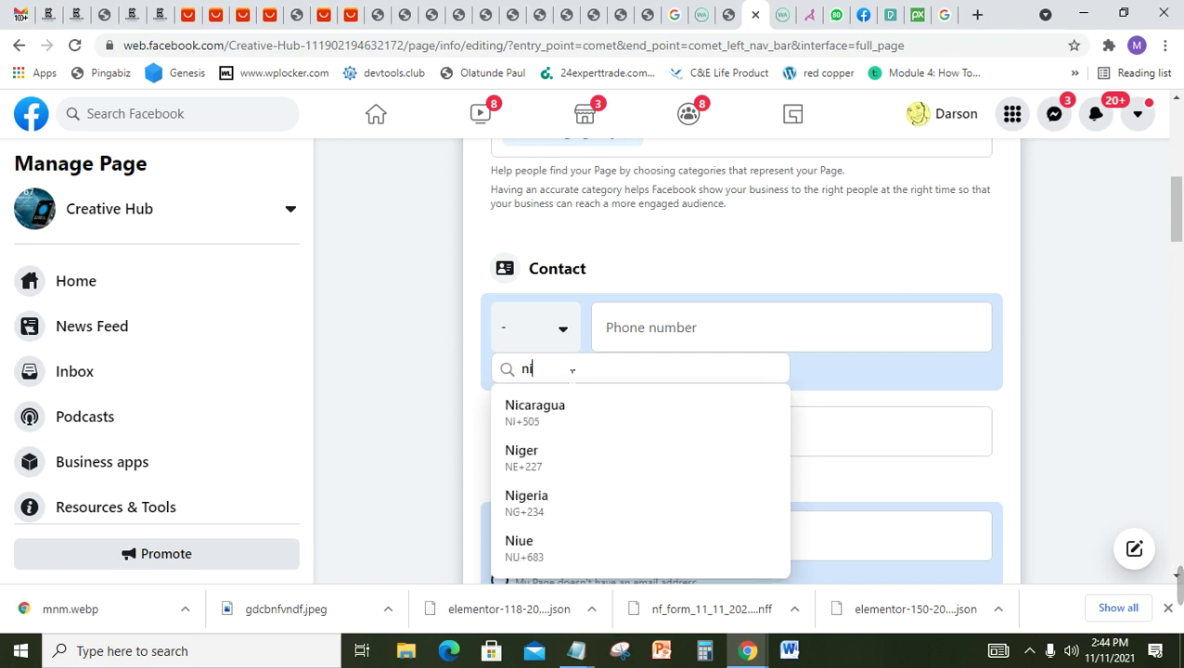
type("ger")
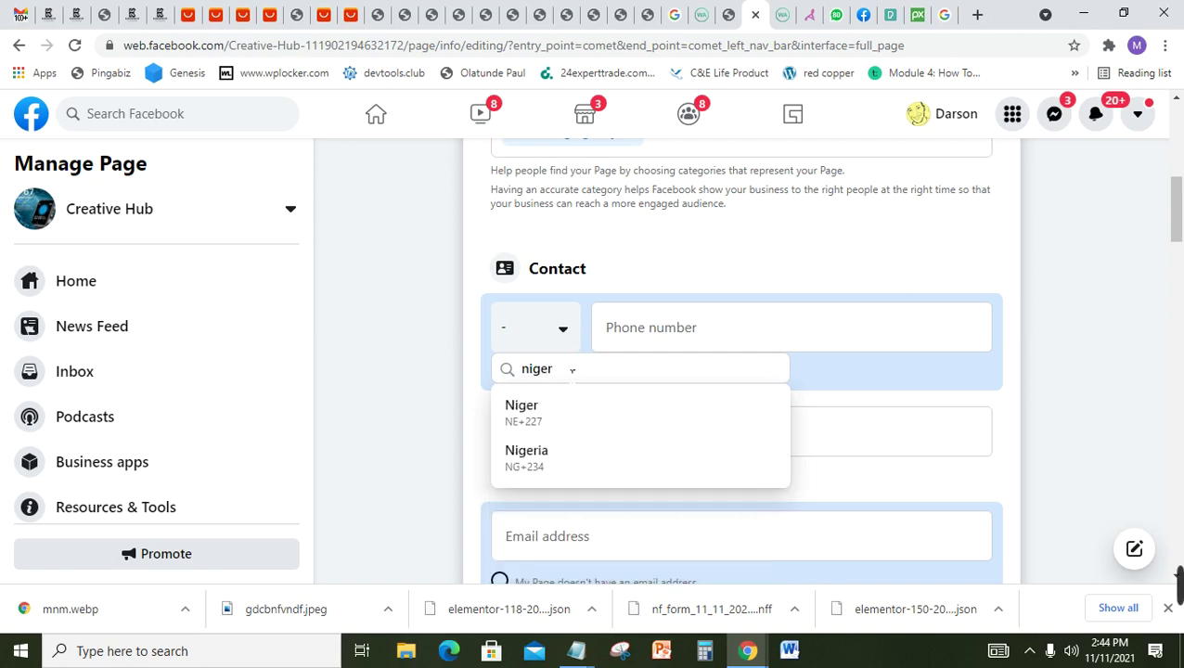
type("ia")
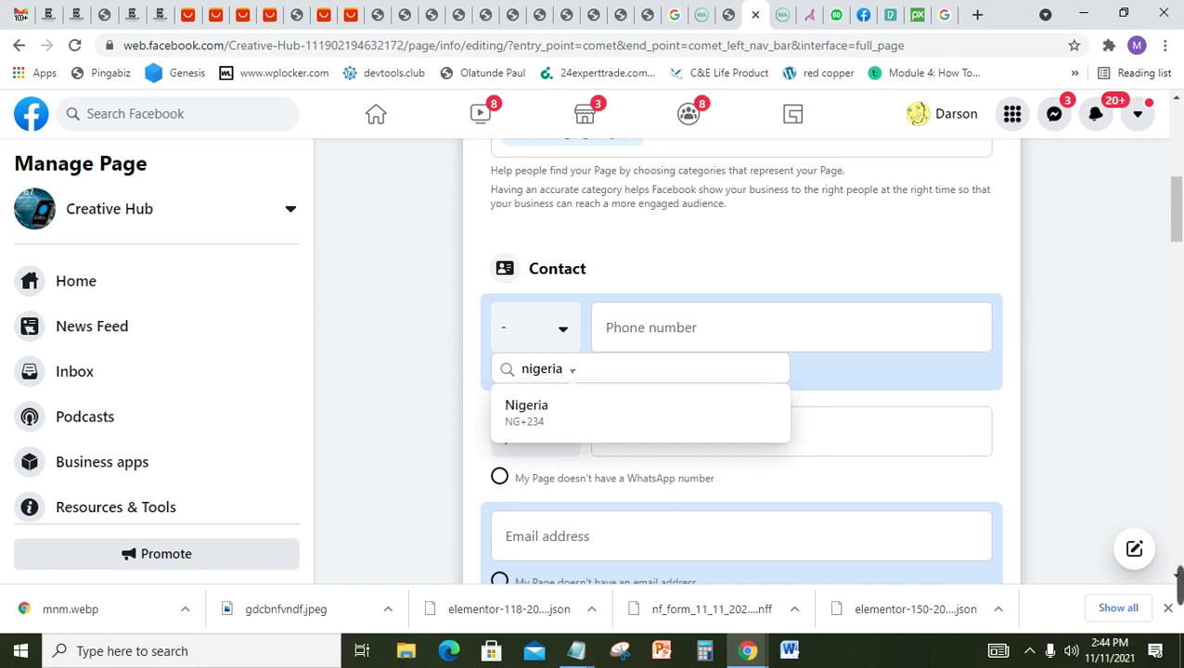
left_click(551, 417)
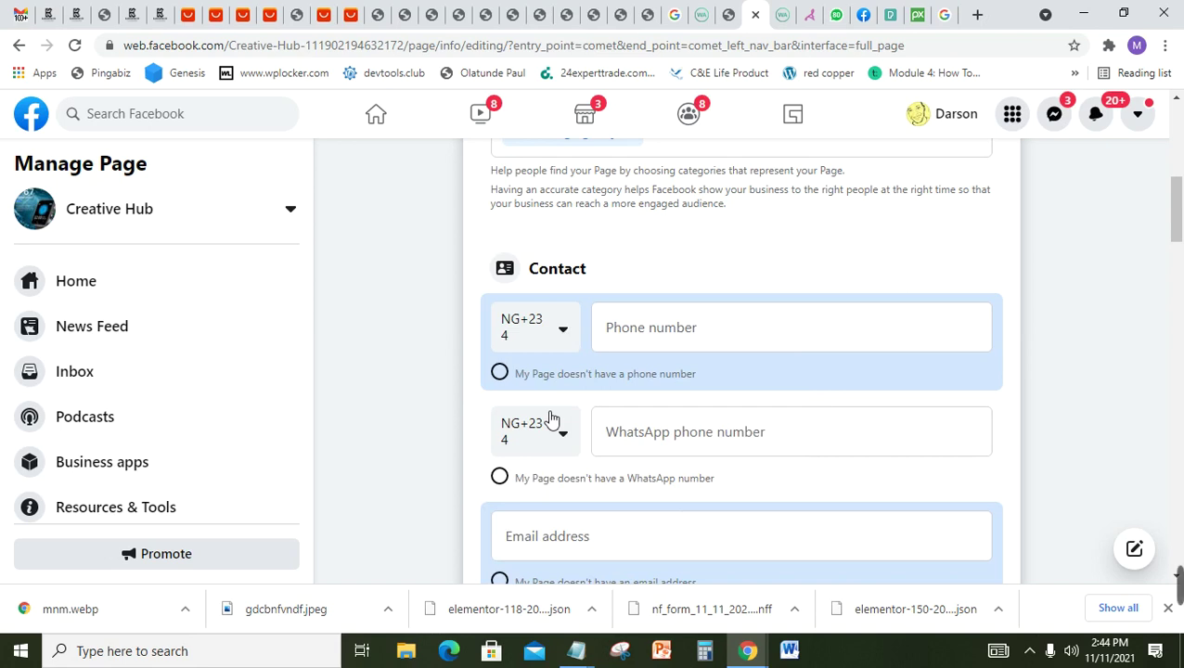
left_click(712, 344)
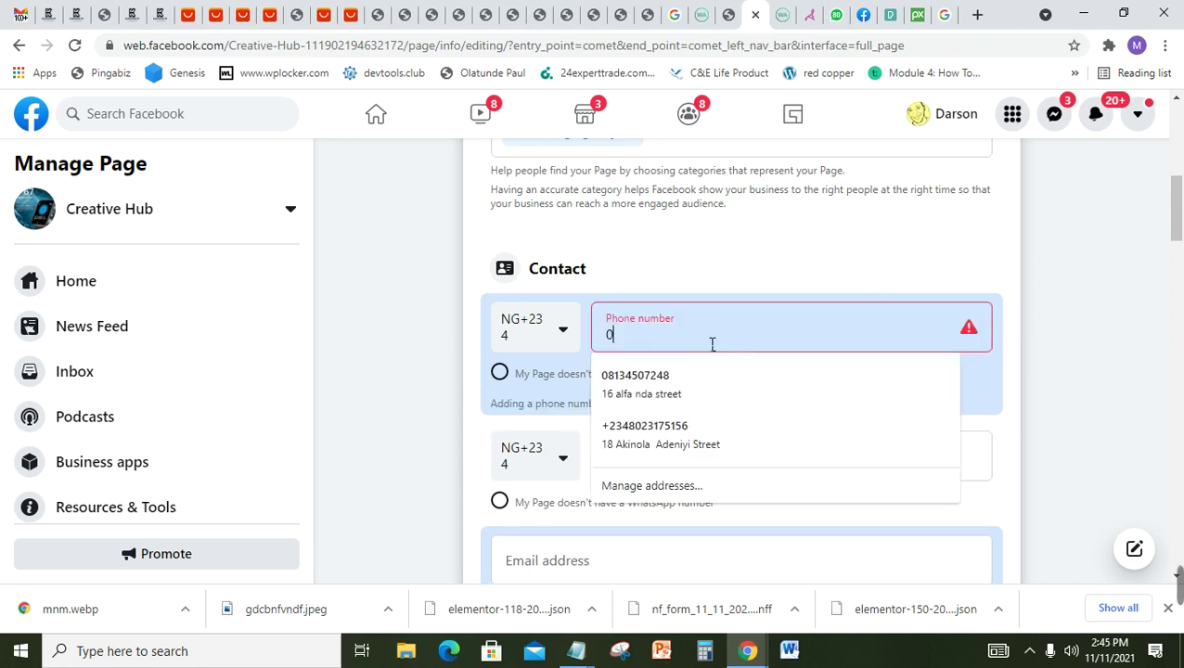
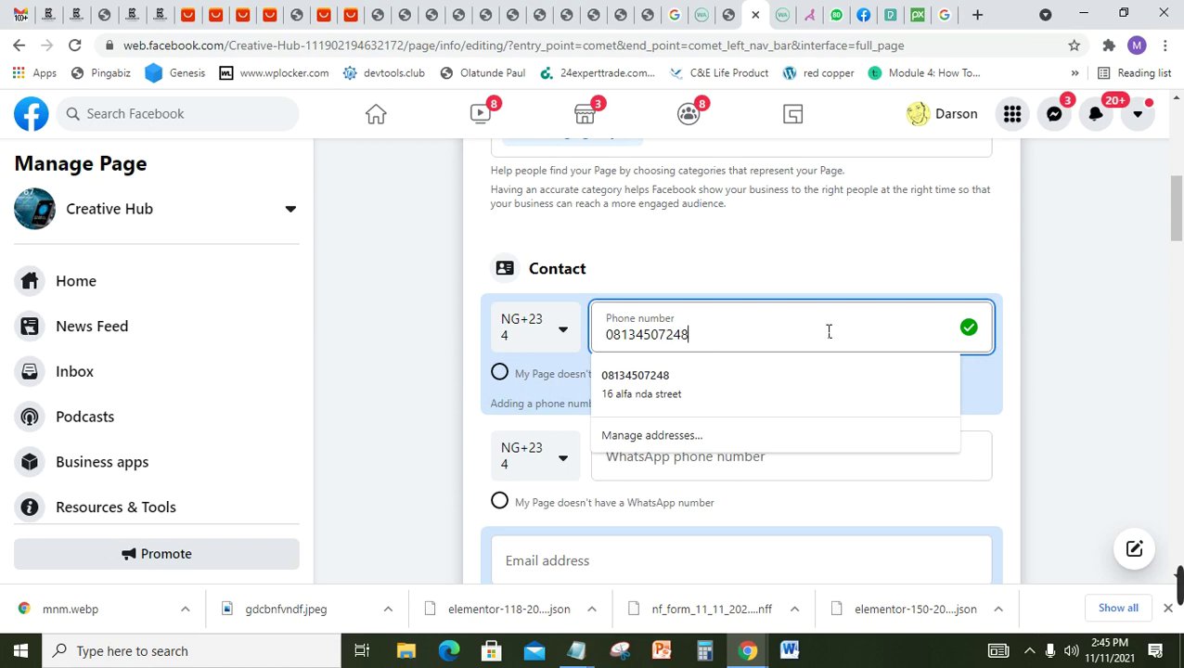
left_click(1007, 348)
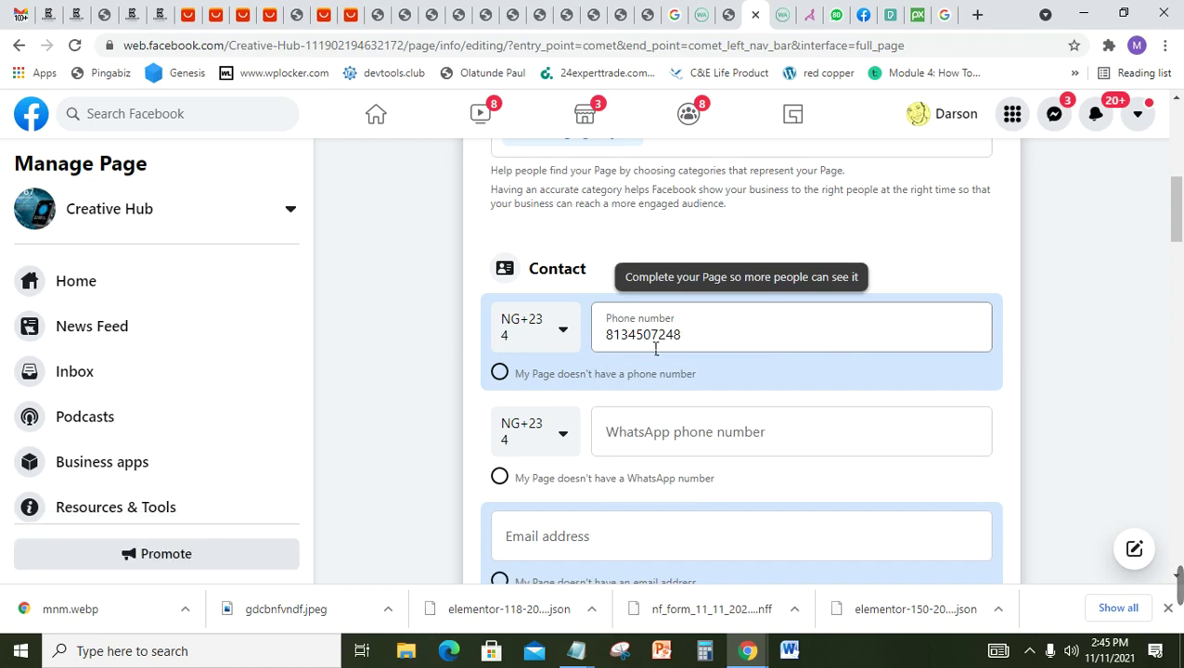
Step: Leave the WhatsApp number empty and scroll down to the contact e-mail field
left_click(641, 446)
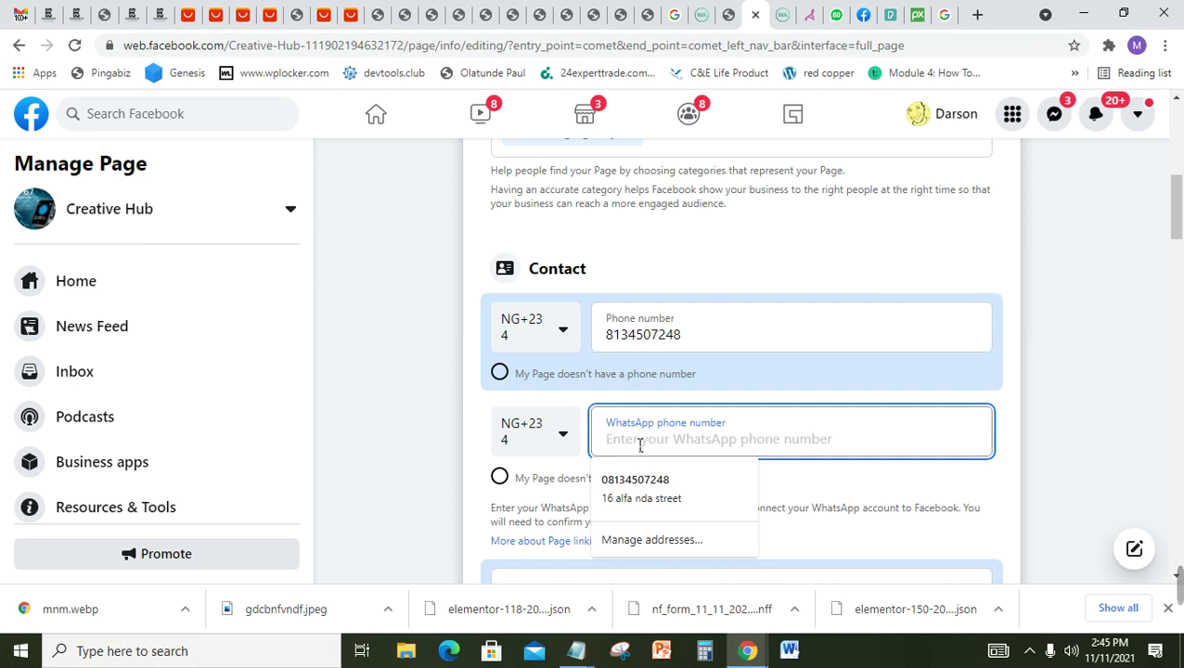
left_click(1036, 388)
scroll(1177, 251, "down", 3)
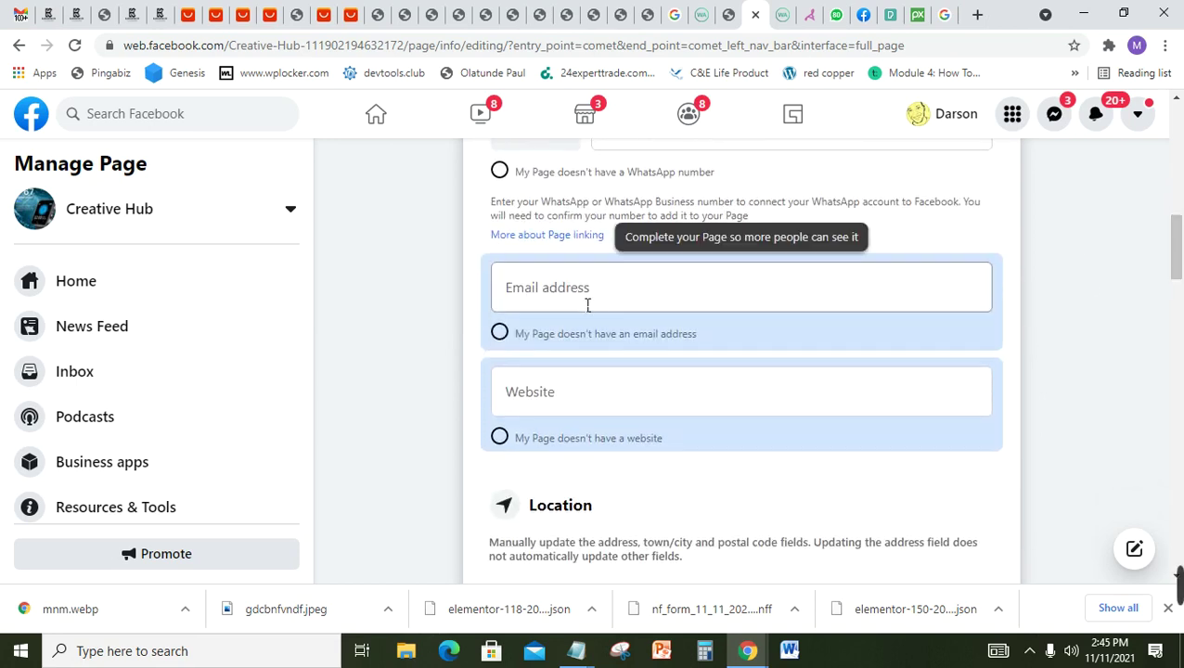
scroll(583, 305, "down", 1)
Step: Enter the contact e-mail, replace it with a store address, triggering a query error
left_click(582, 236)
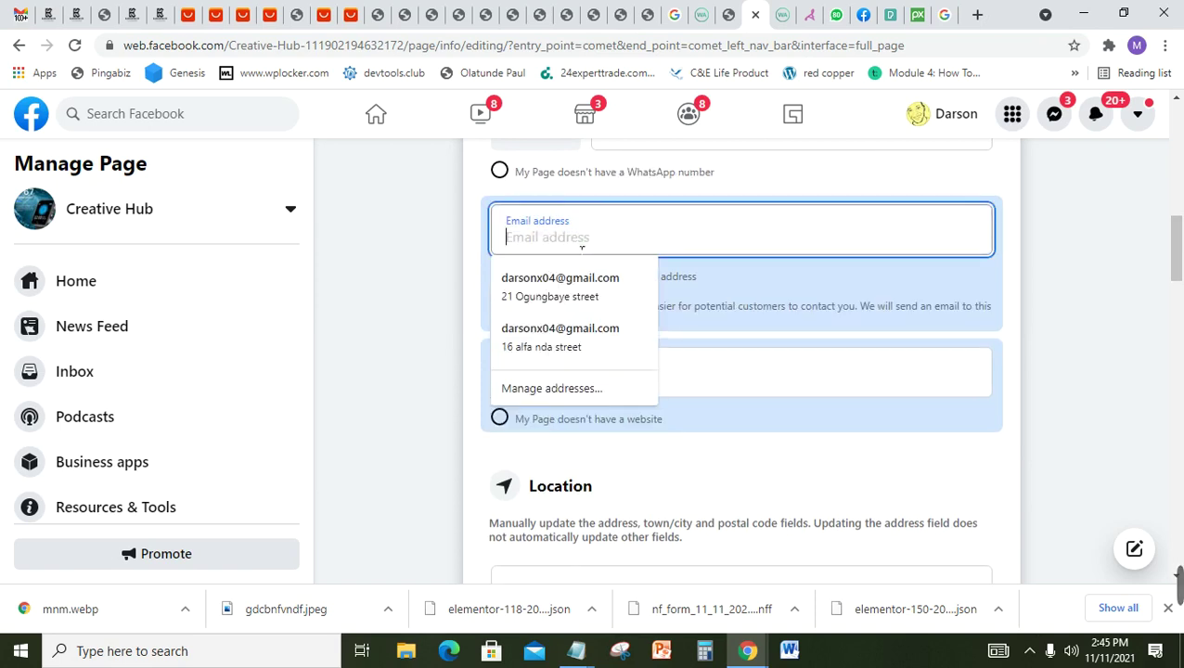
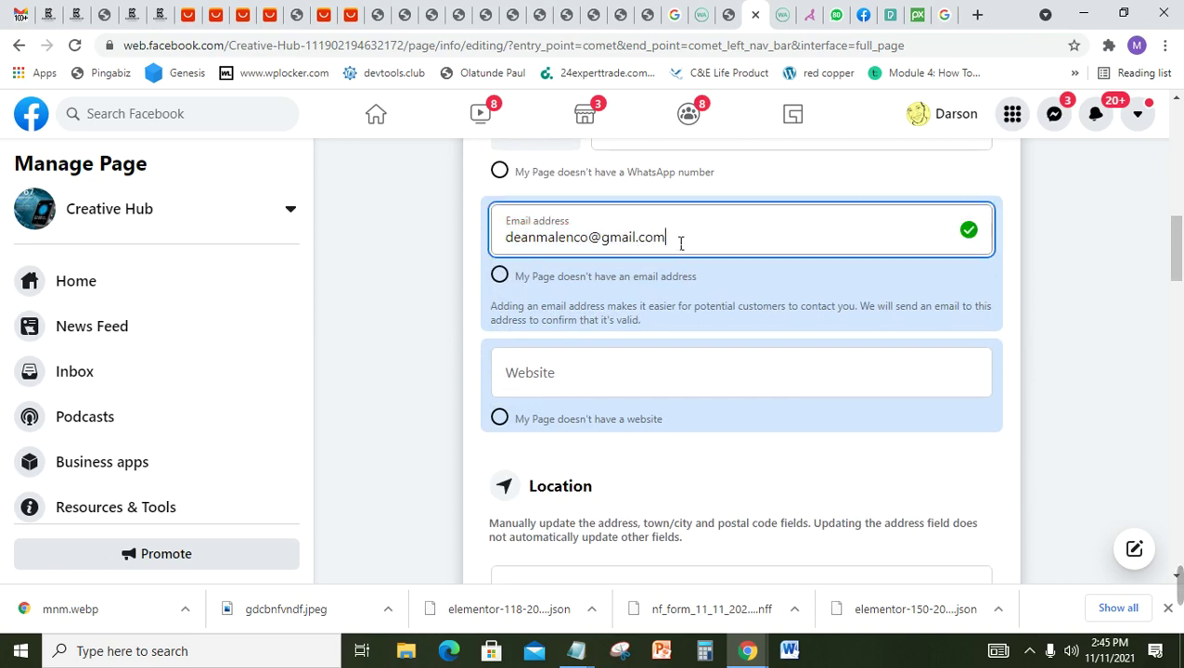
left_click_drag(680, 243, 471, 249)
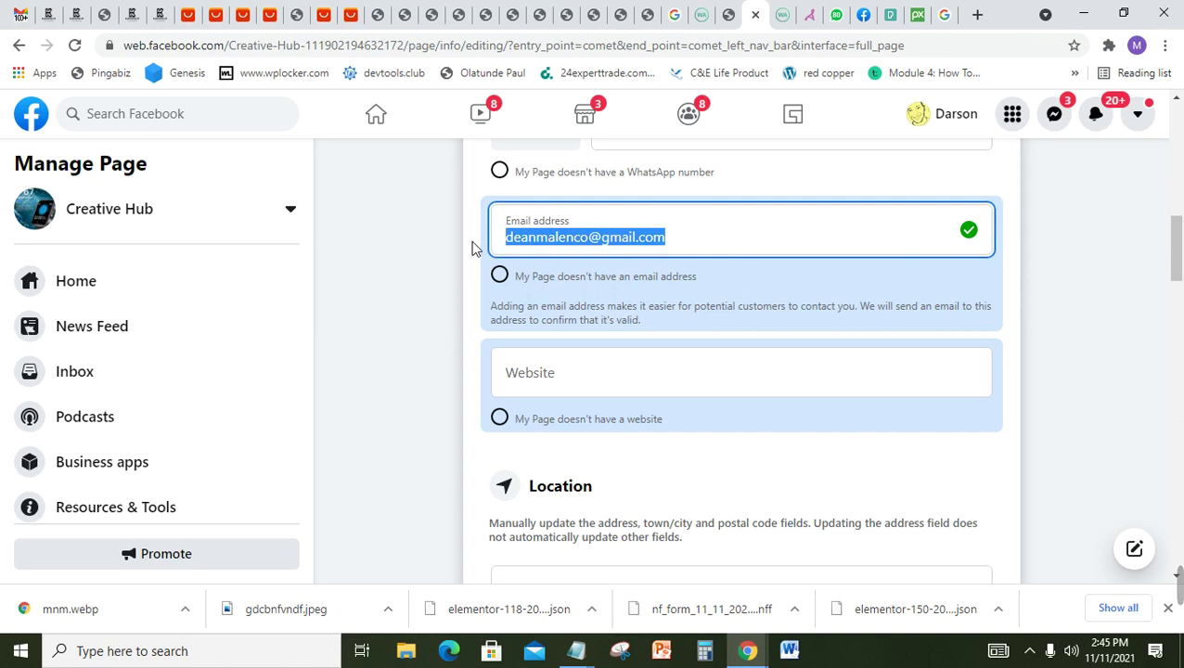
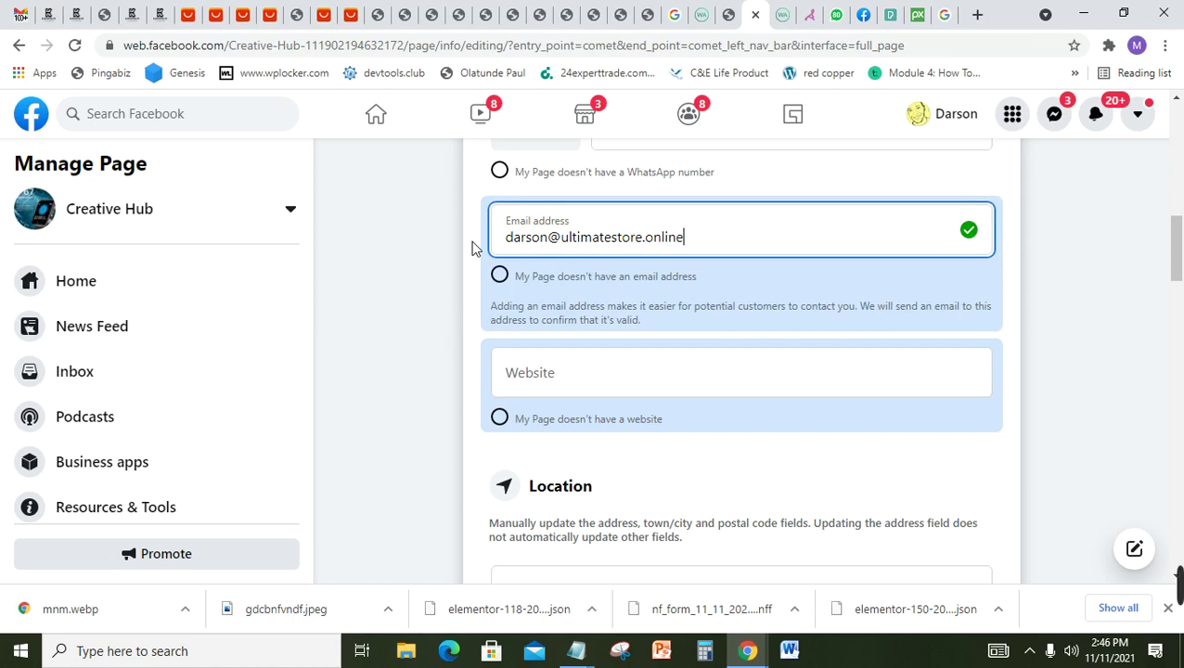
left_click(674, 341)
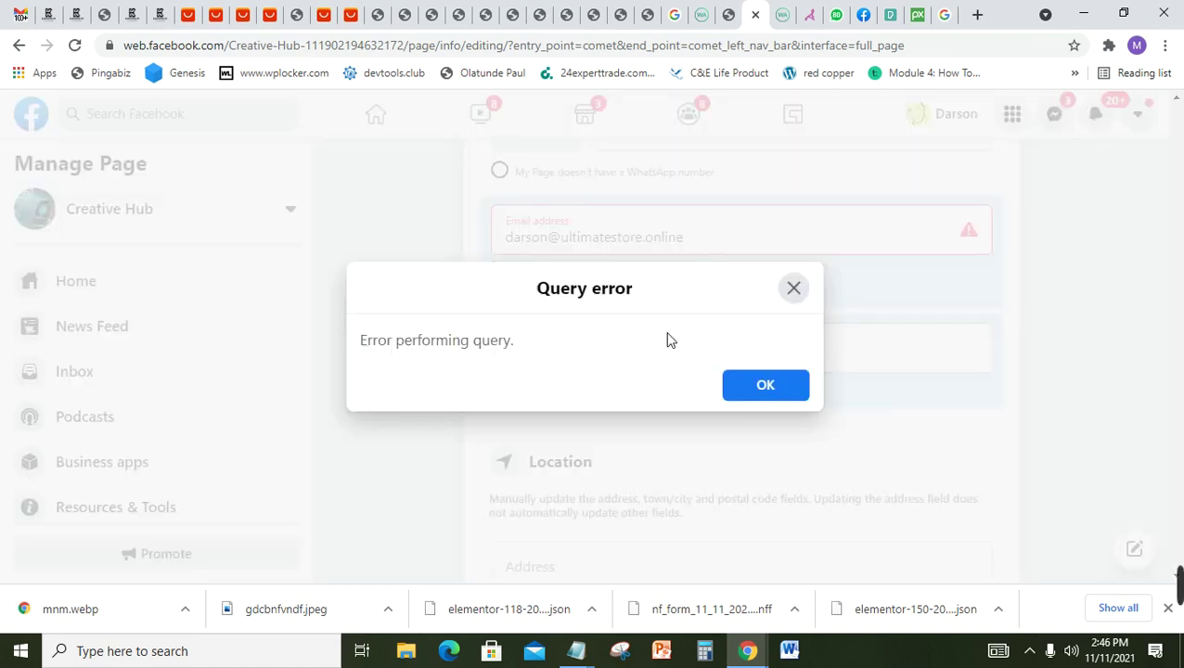
Step: Dismiss the query error and replace the contact e-mail with the Gmail address
left_click(793, 289)
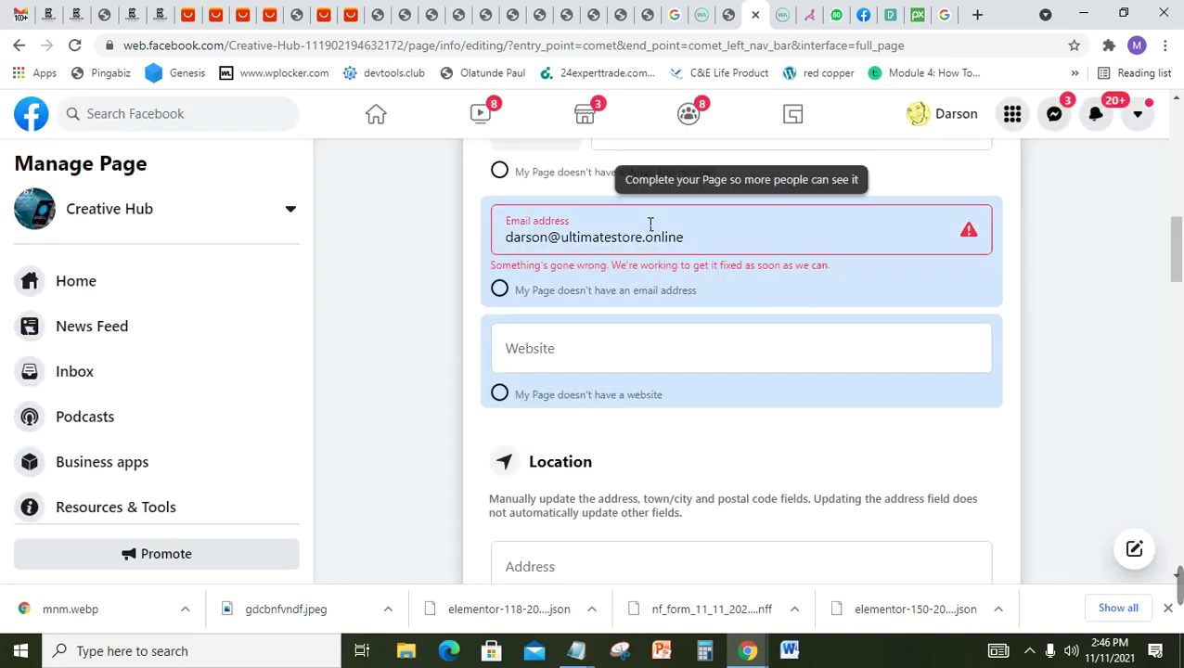
triple_click(721, 250)
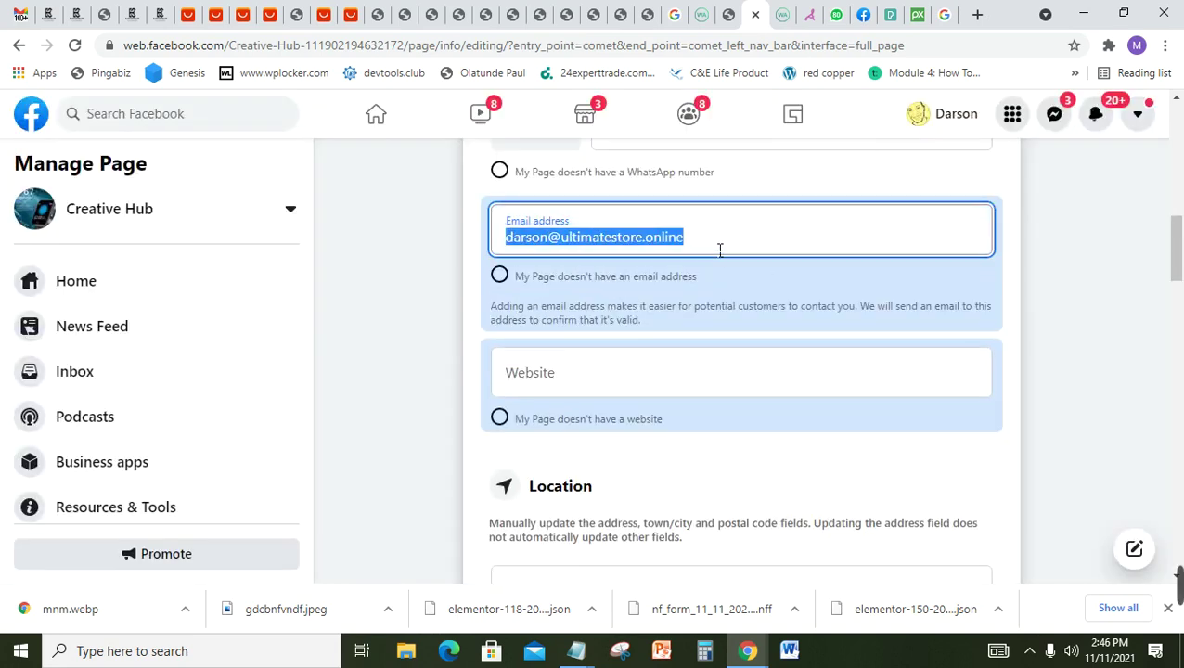
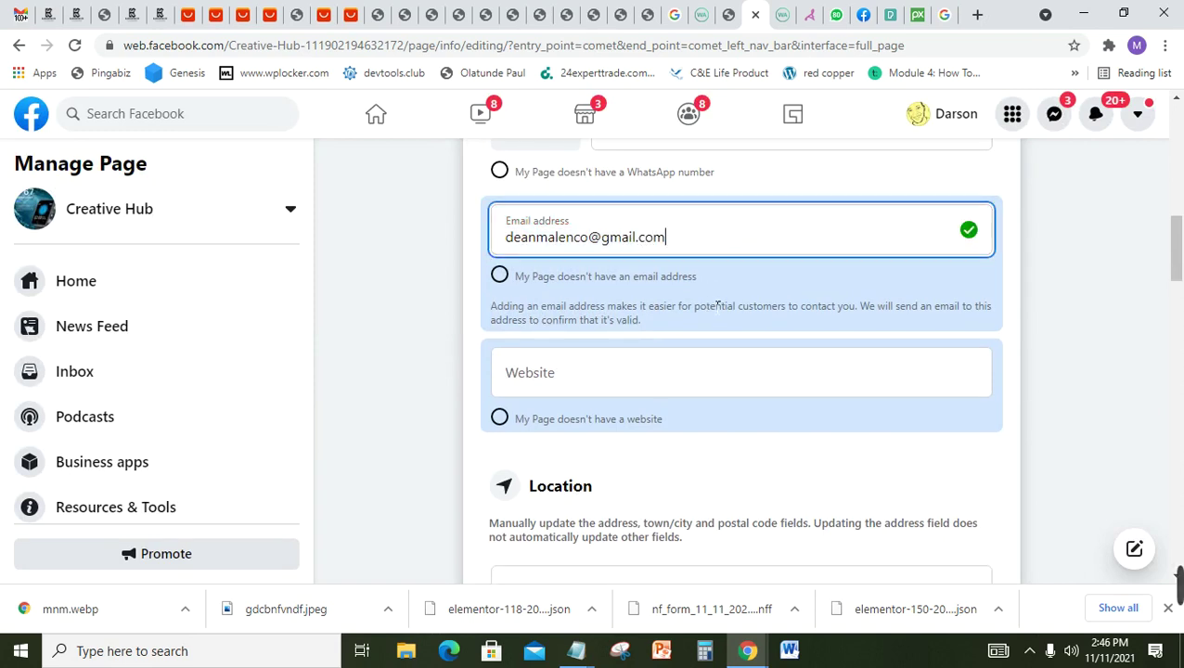
left_click(705, 371)
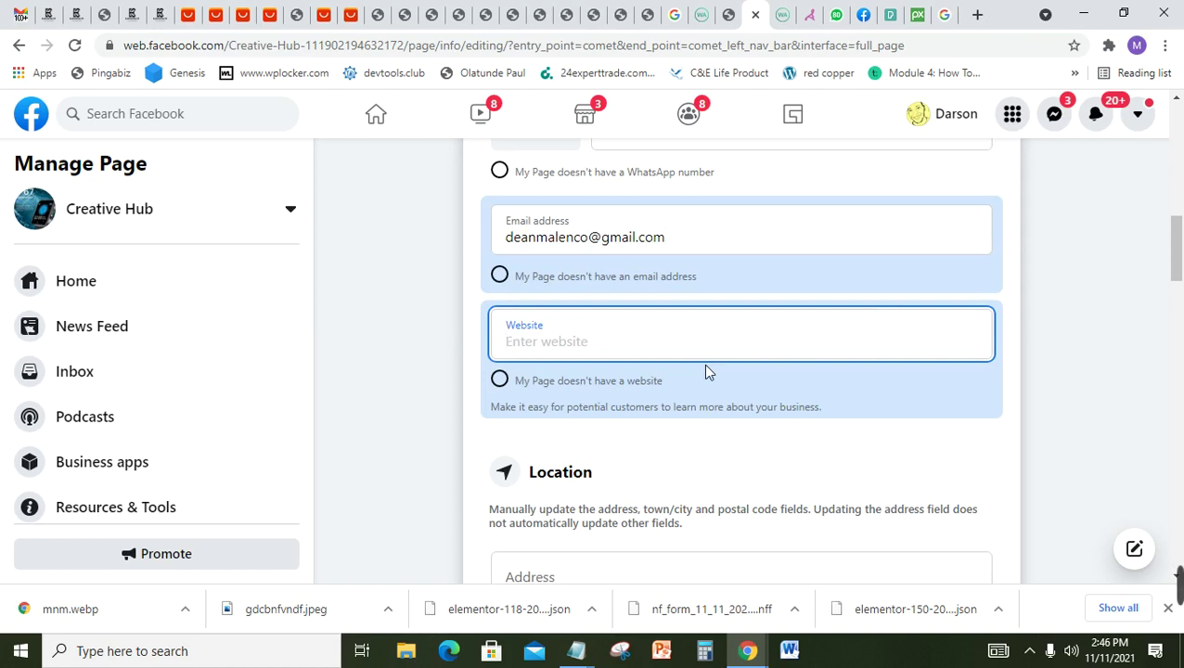
Step: Enter realdealsng.com as the Page's website
type("realde")
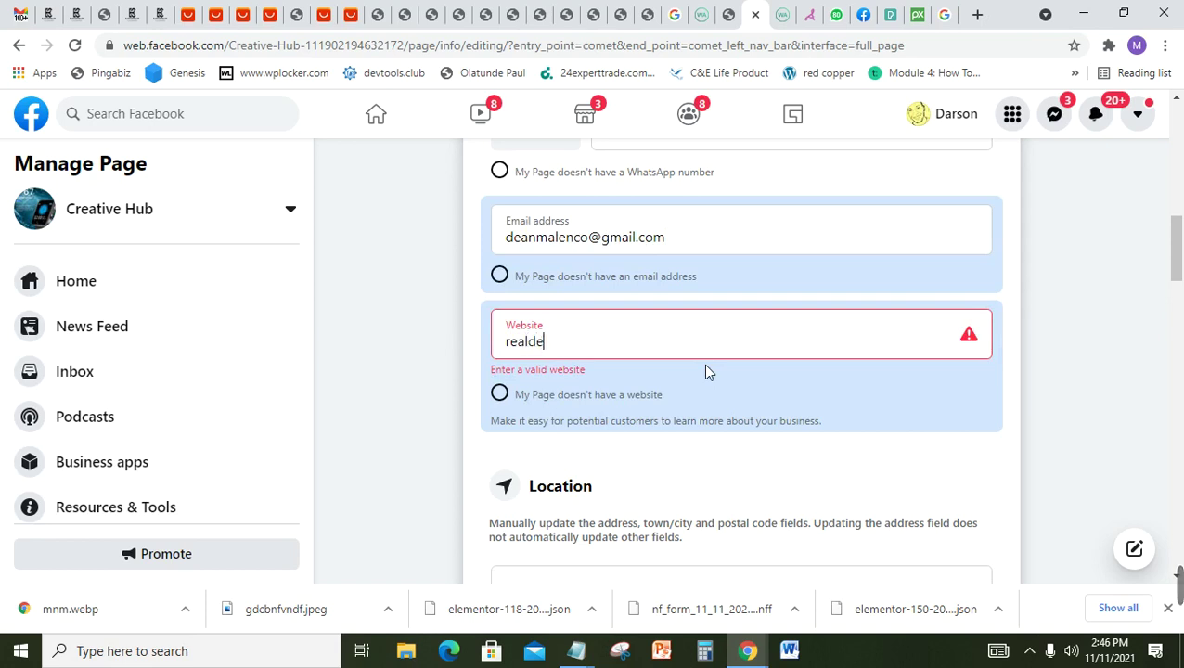
type("alssng.com")
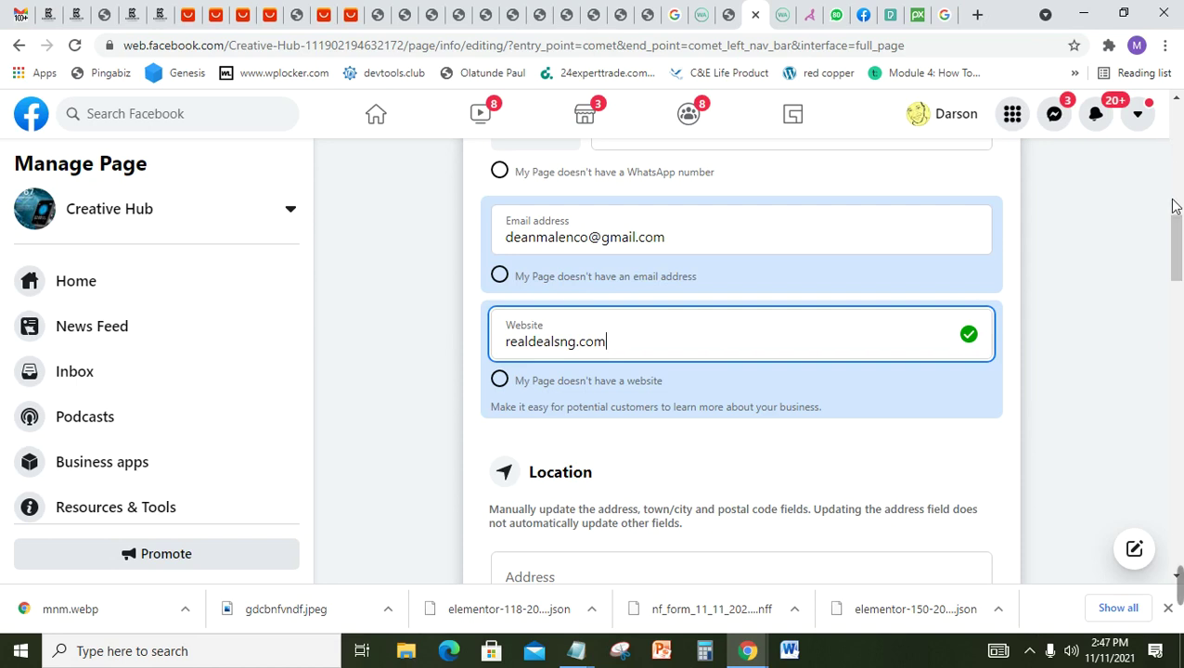
left_click_drag(1176, 247, 1176, 251)
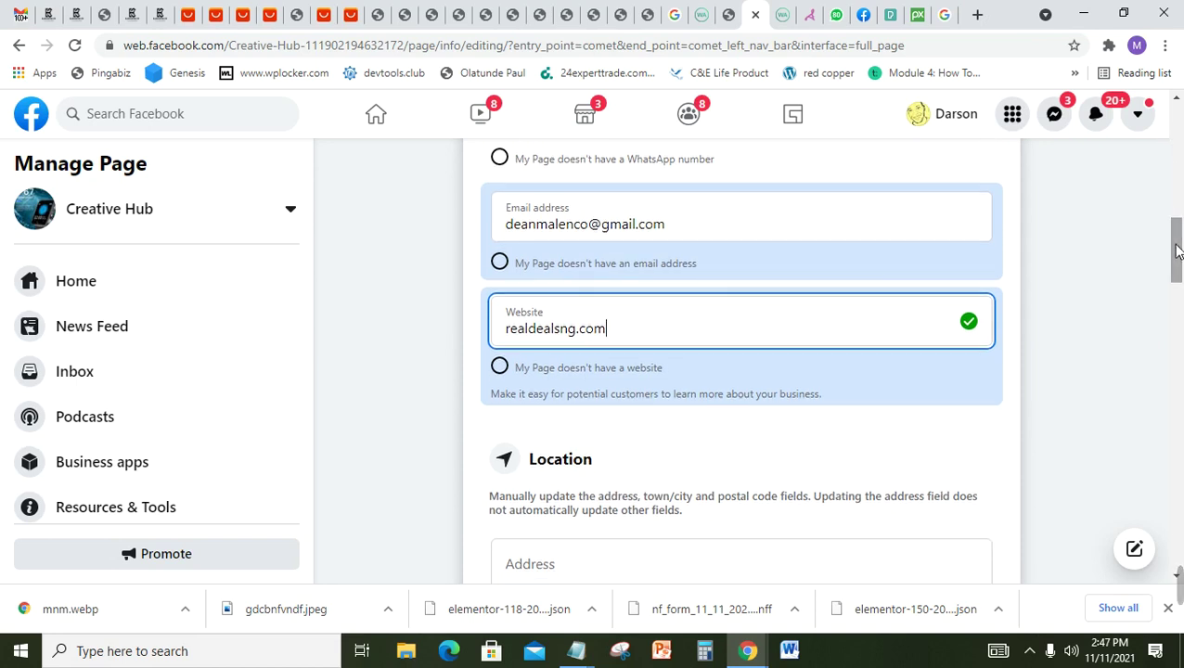
left_click_drag(1176, 251, 1176, 254)
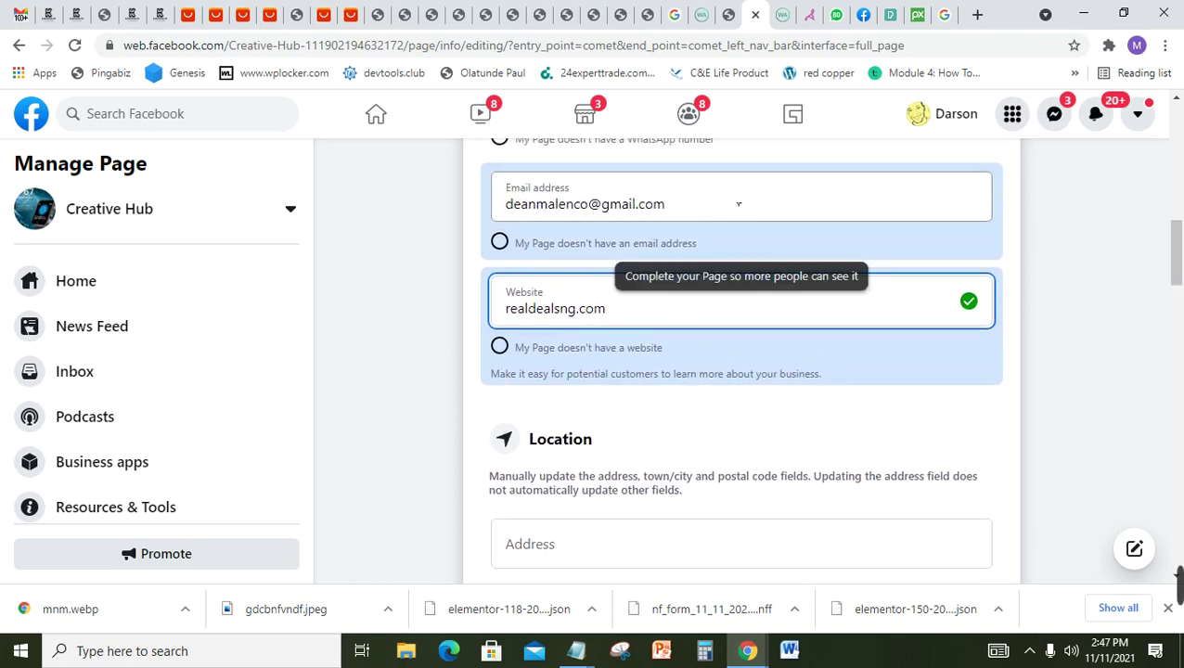
Step: Fill in the location with street address Ogba, city Ikeja and postcode 100001
left_click_drag(1180, 275, 1181, 304)
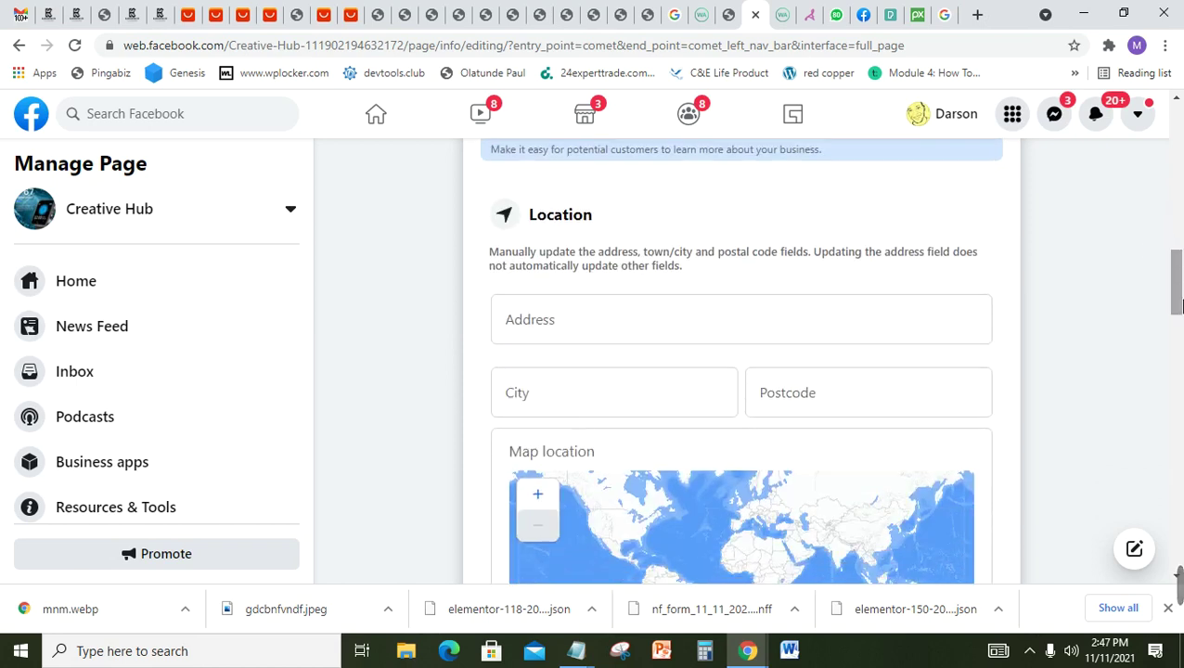
left_click(598, 335)
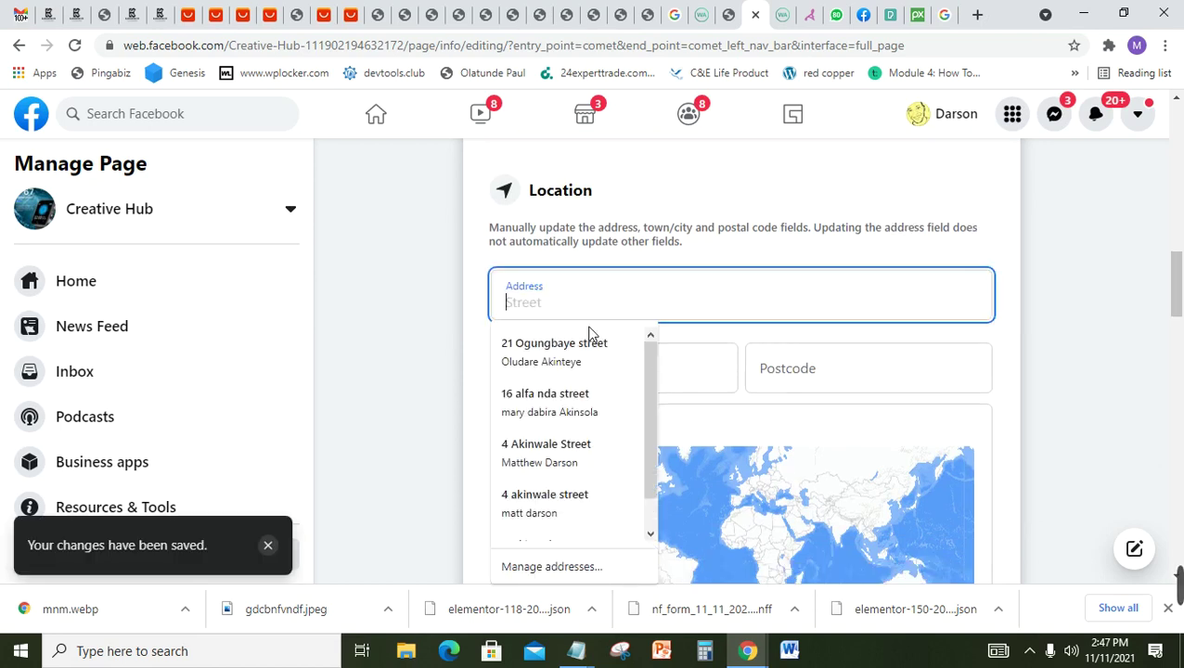
type("Ik")
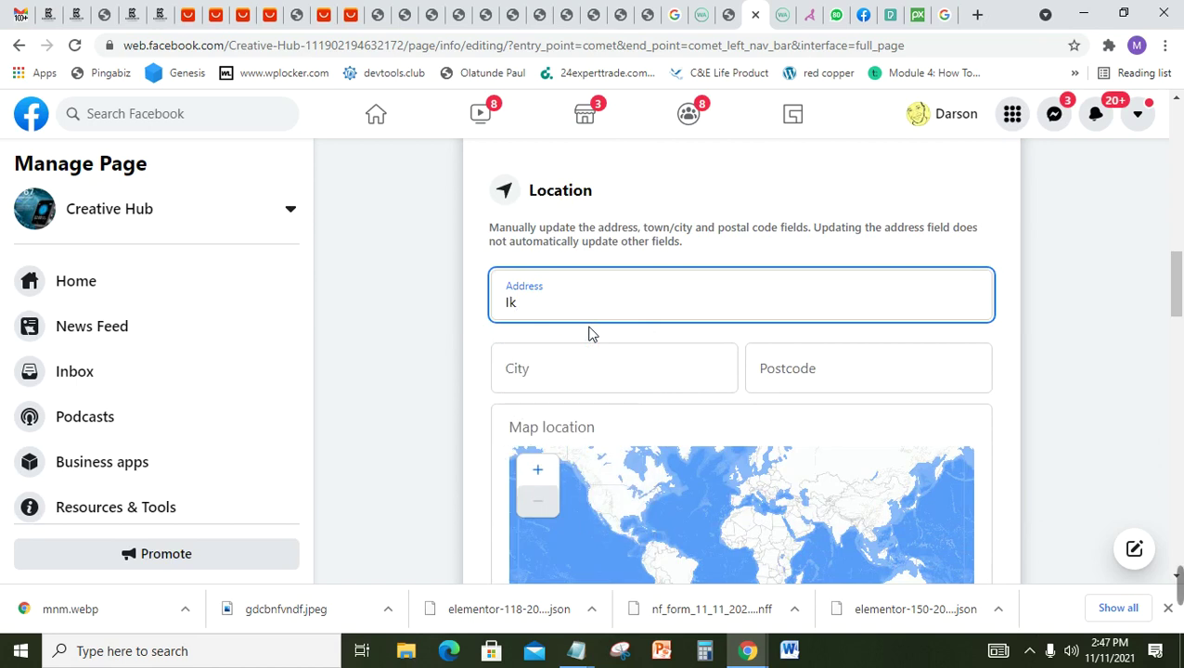
type("eja")
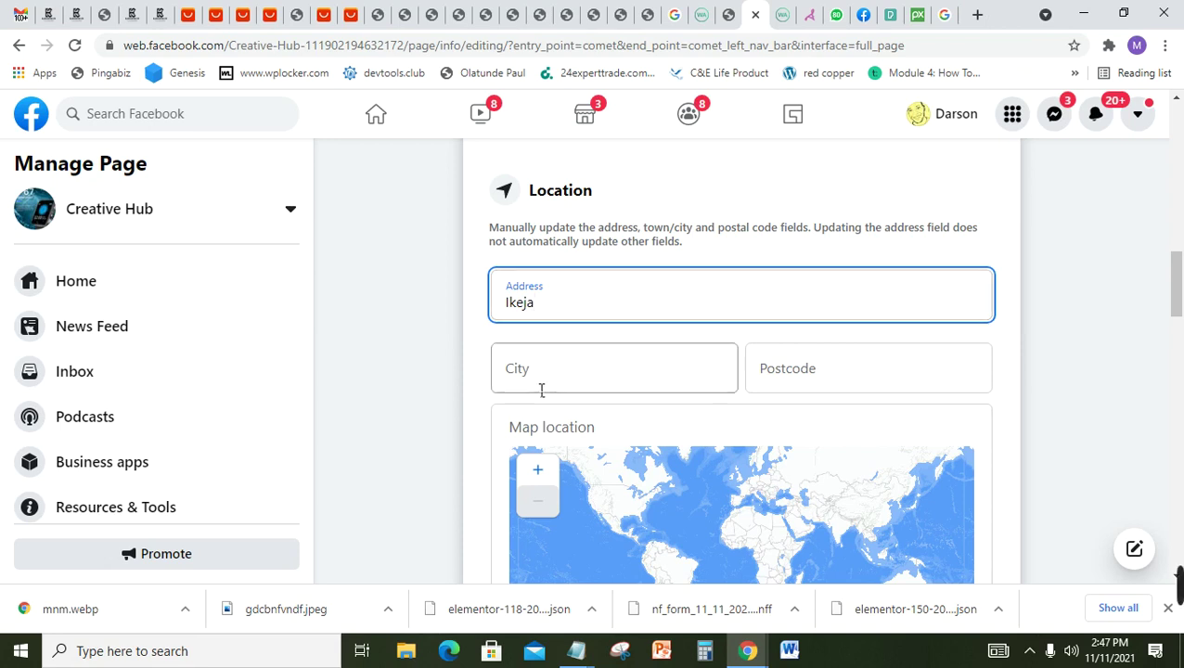
left_click(561, 366)
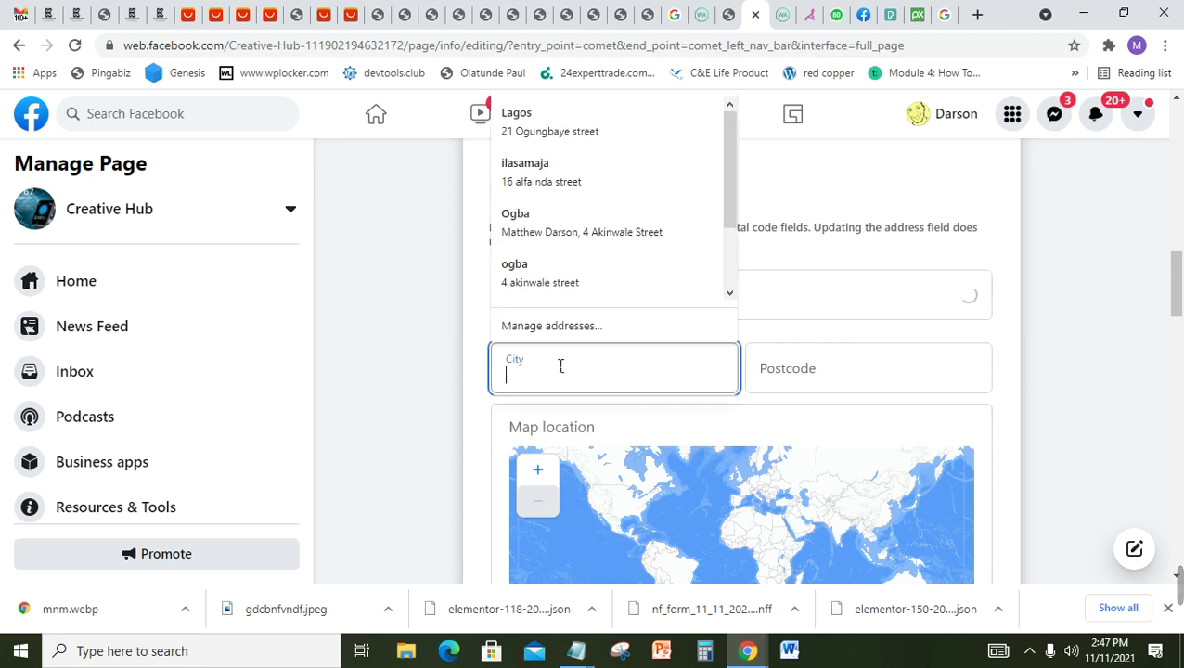
type("Ikeja")
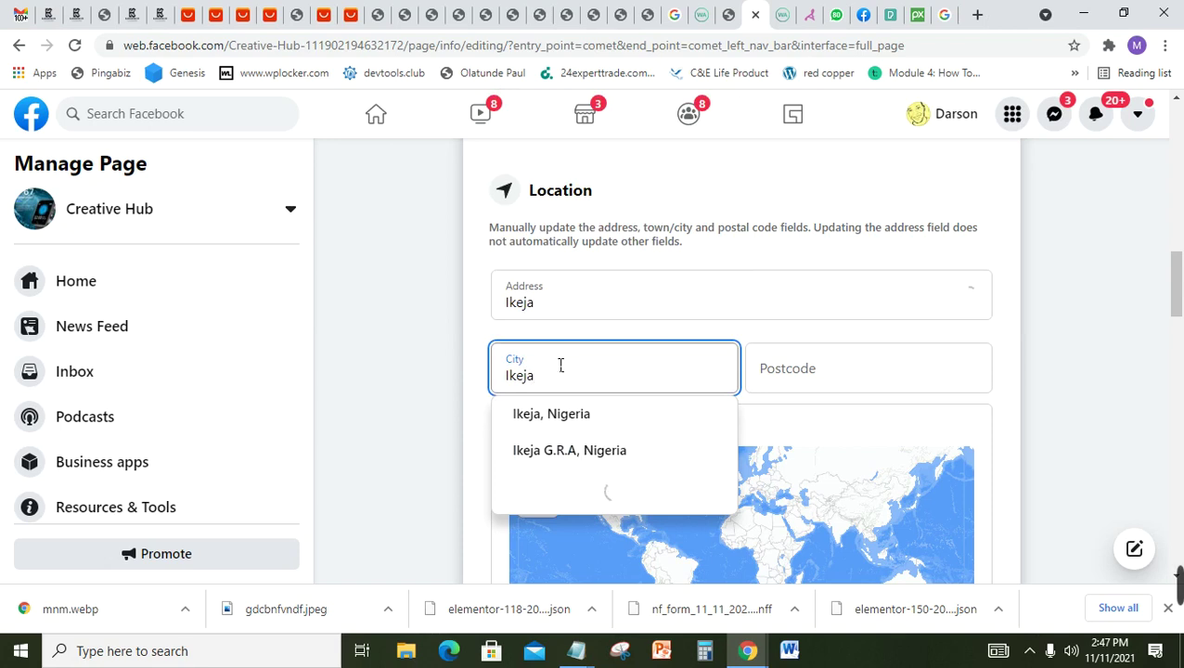
double_click(544, 307)
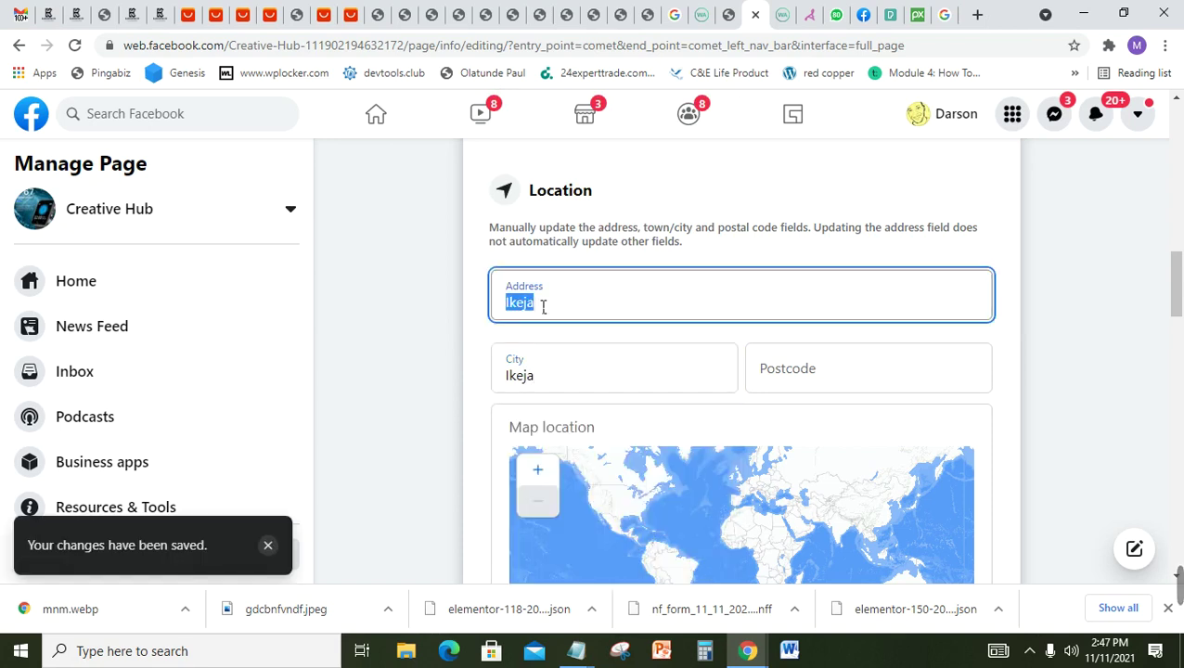
type("Ogba")
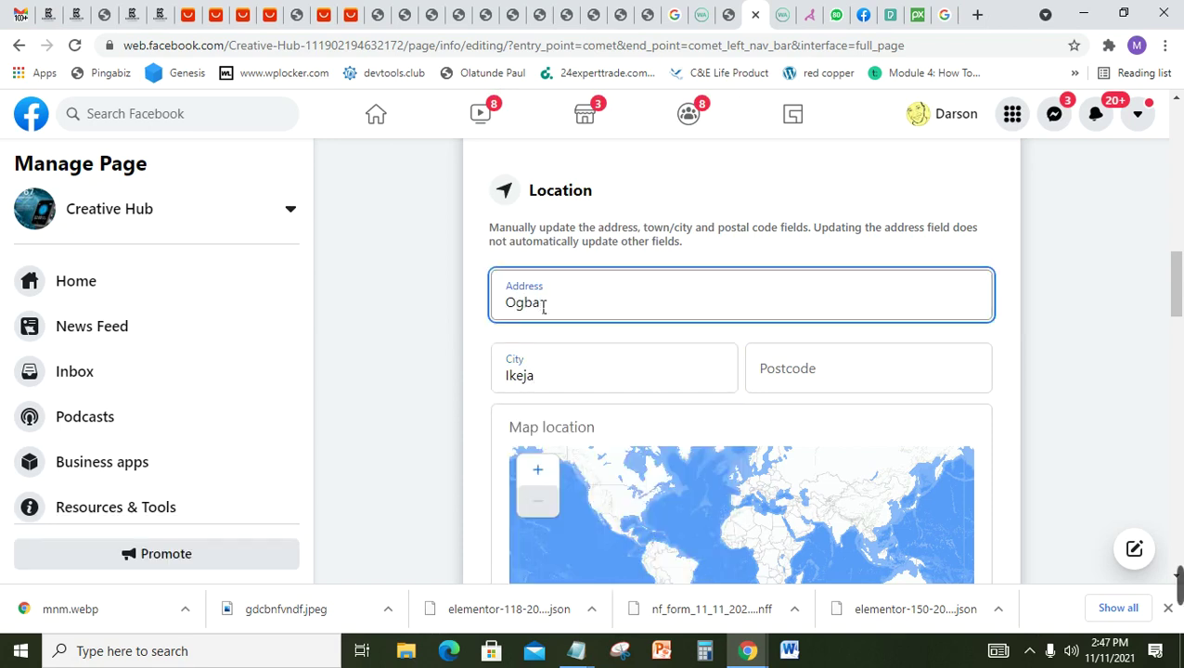
left_click(797, 388)
type("1000")
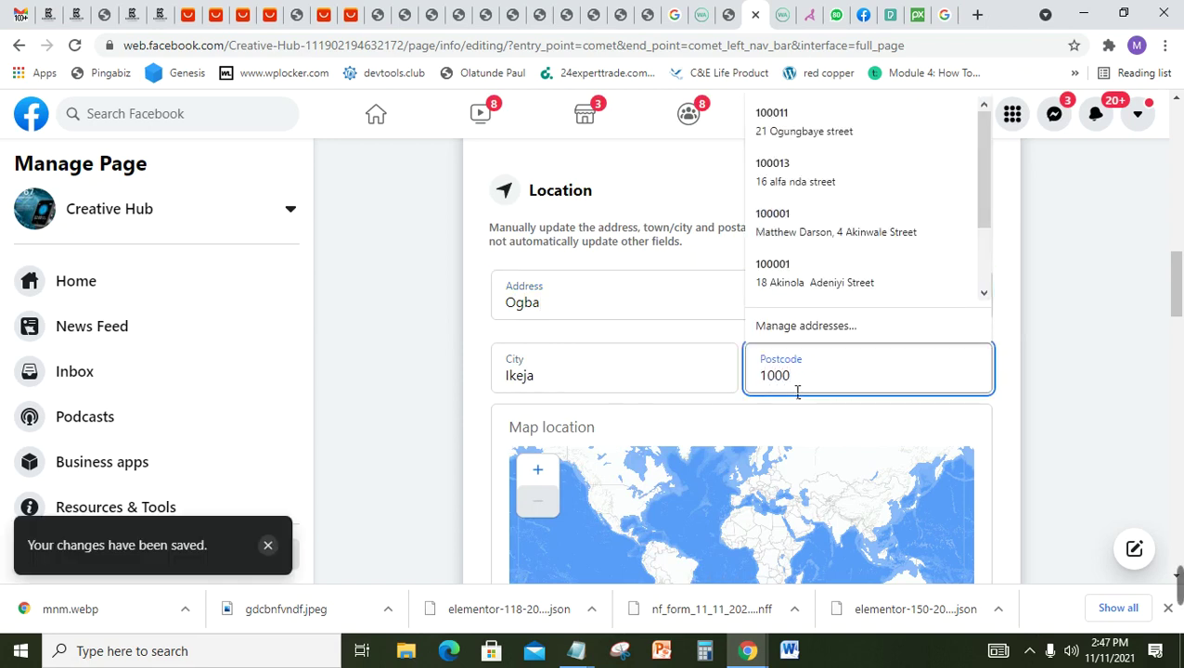
type("01")
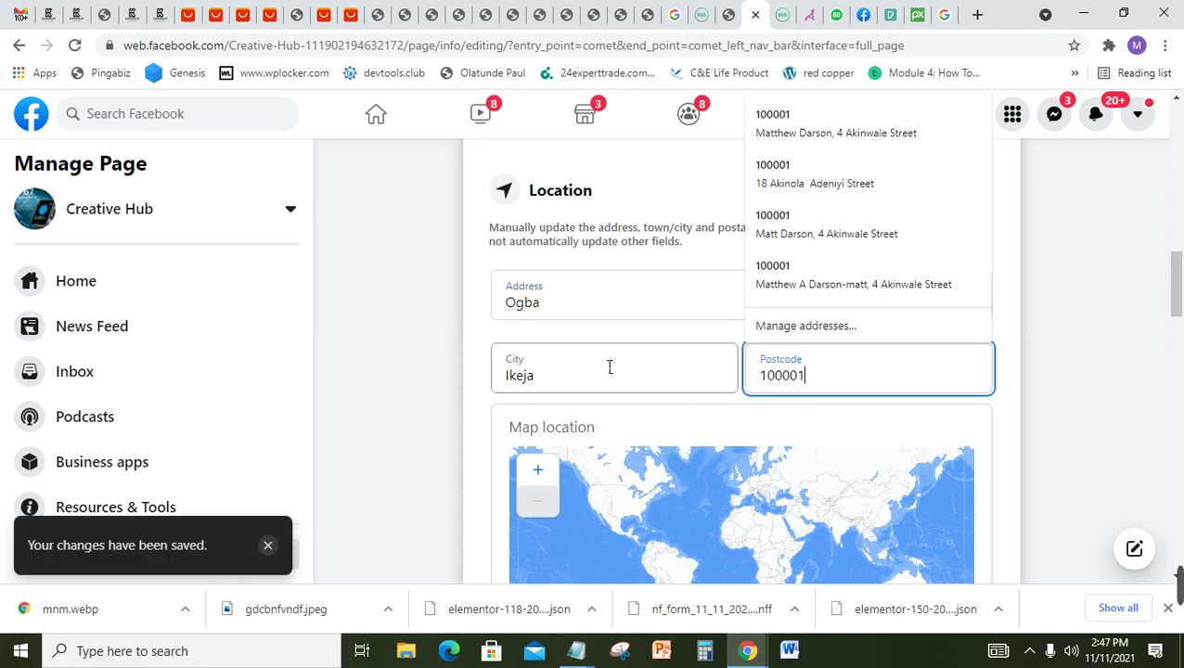
Step: Pick 'Ikeja, Nigeria' from the city suggestions
left_click(612, 368)
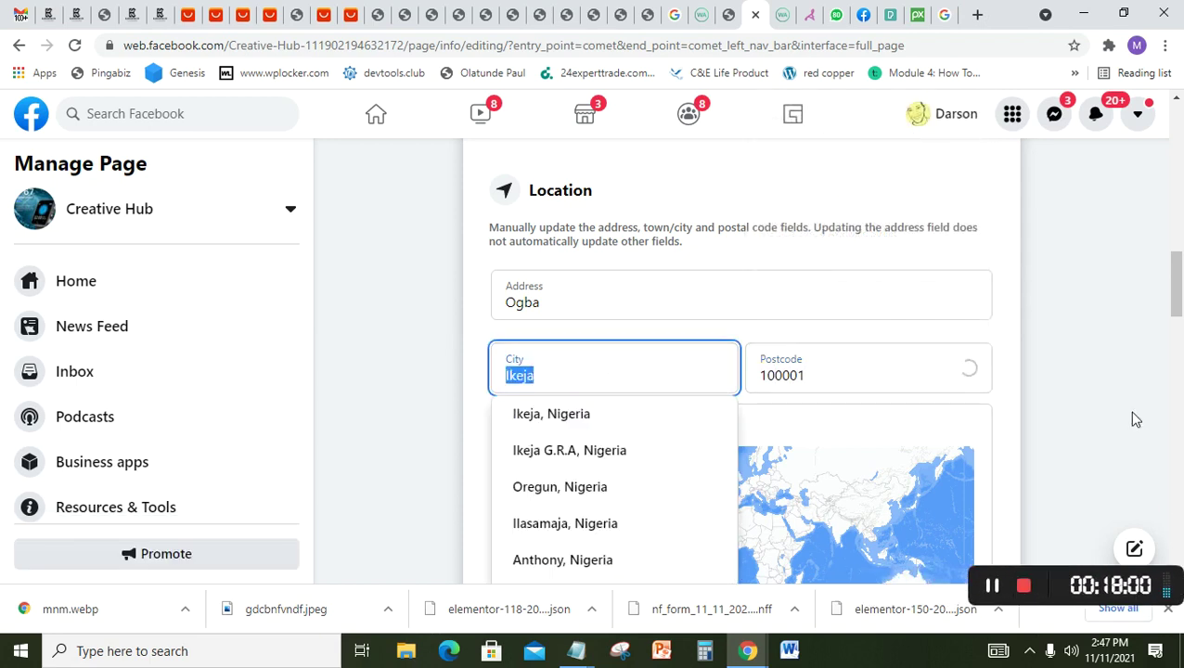
mouse_move(1181, 309)
left_mouse_down()
mouse_move(1180, 345)
mouse_move(1181, 326)
left_mouse_up()
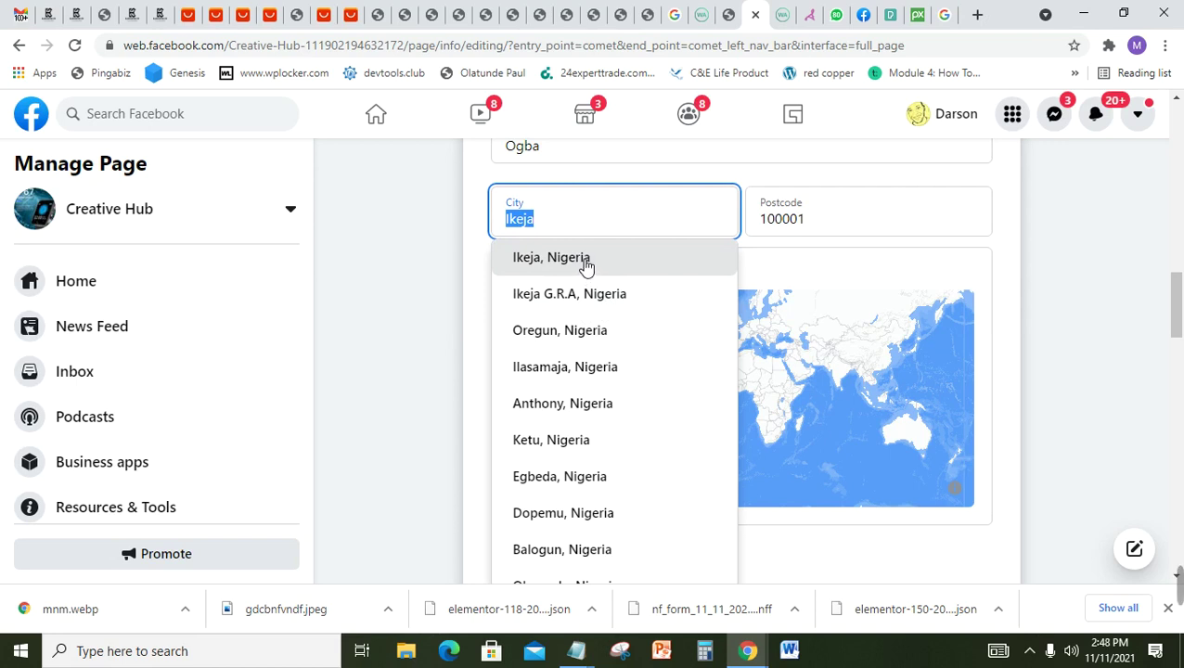
left_click(586, 264)
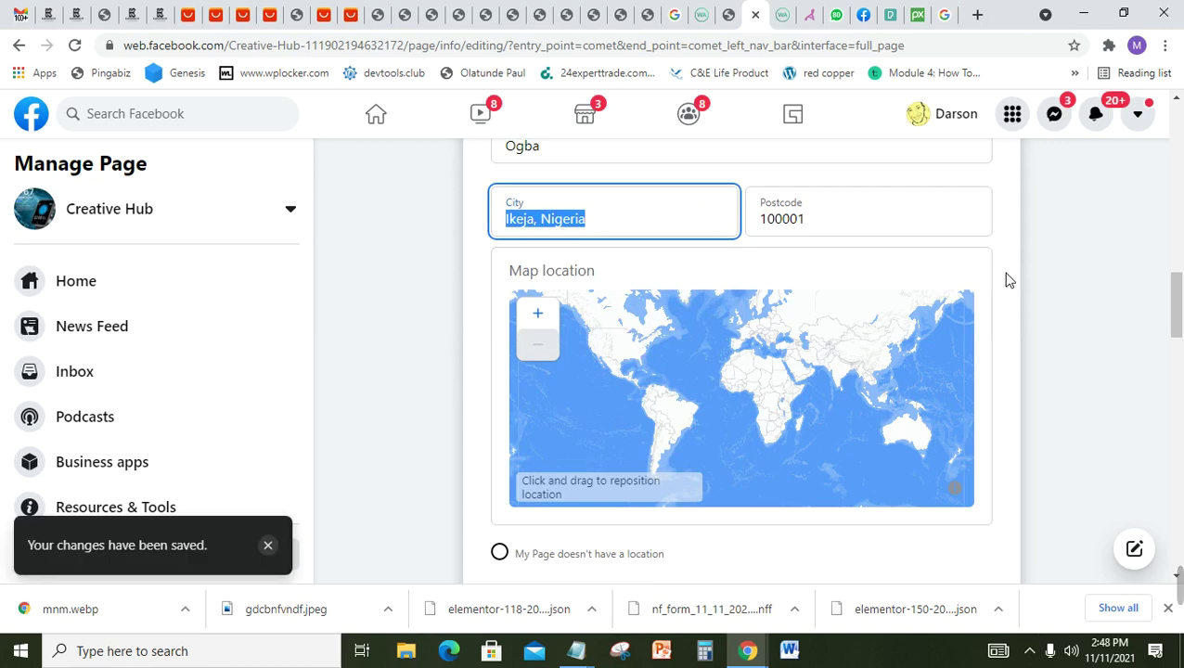
left_click_drag(1177, 333, 1180, 367)
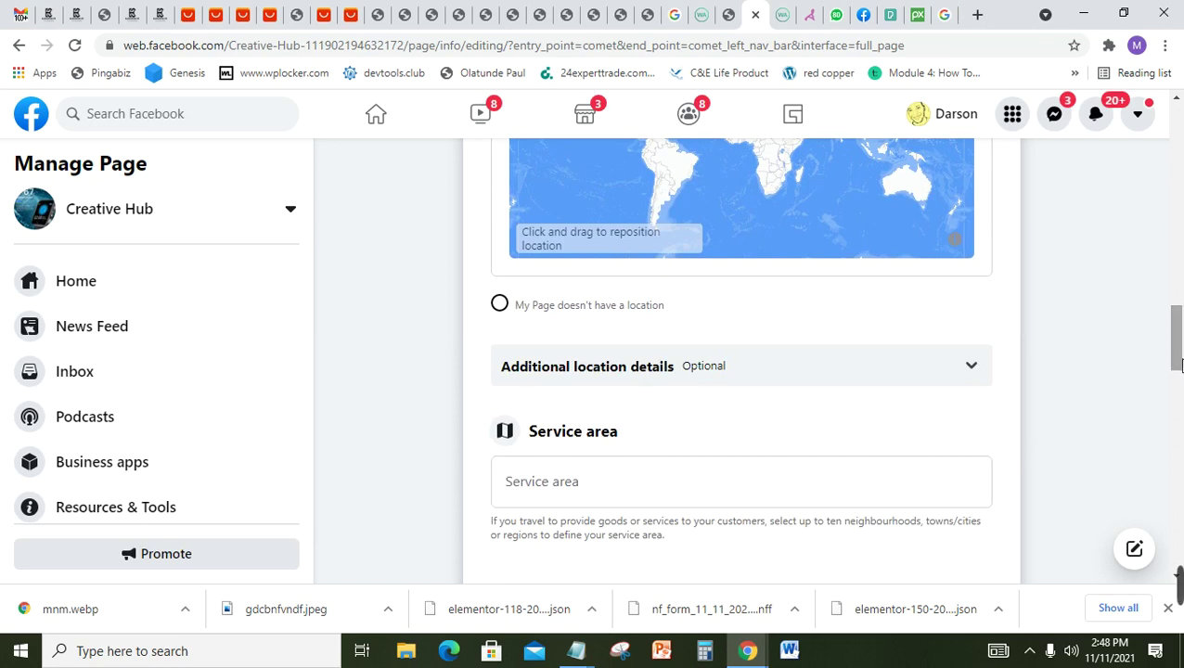
Step: Enter the business street address in Ogba, Lagos as the Page's service area
left_click_drag(1180, 366, 1180, 392)
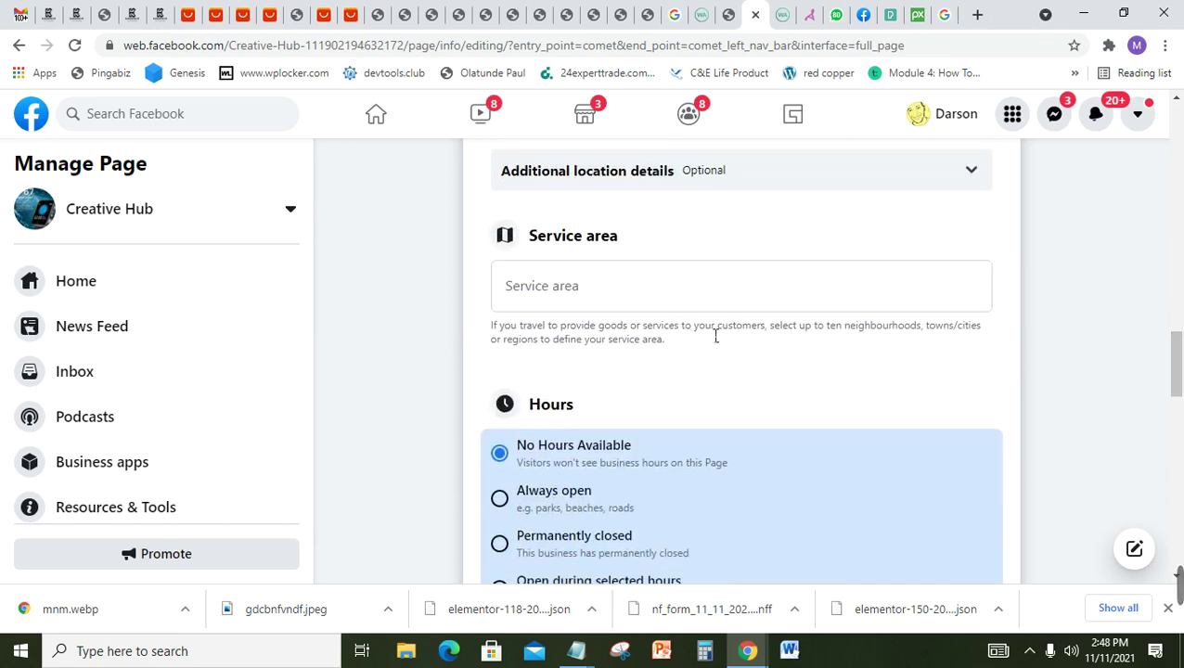
left_click(561, 295)
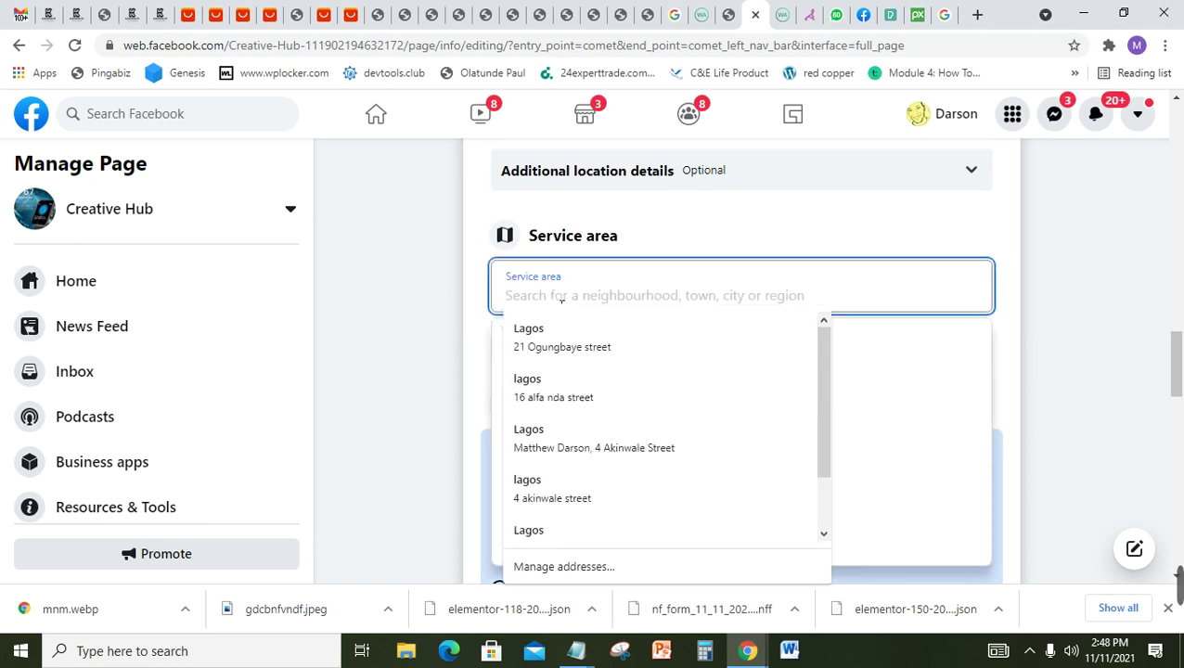
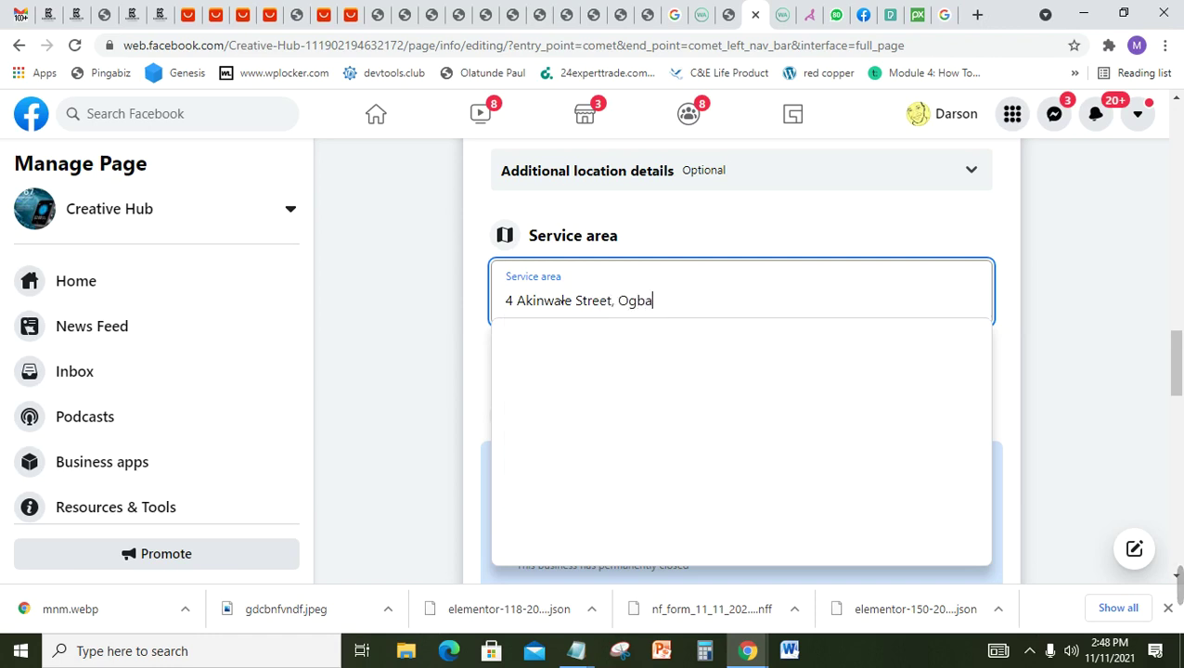
left_click(1038, 320)
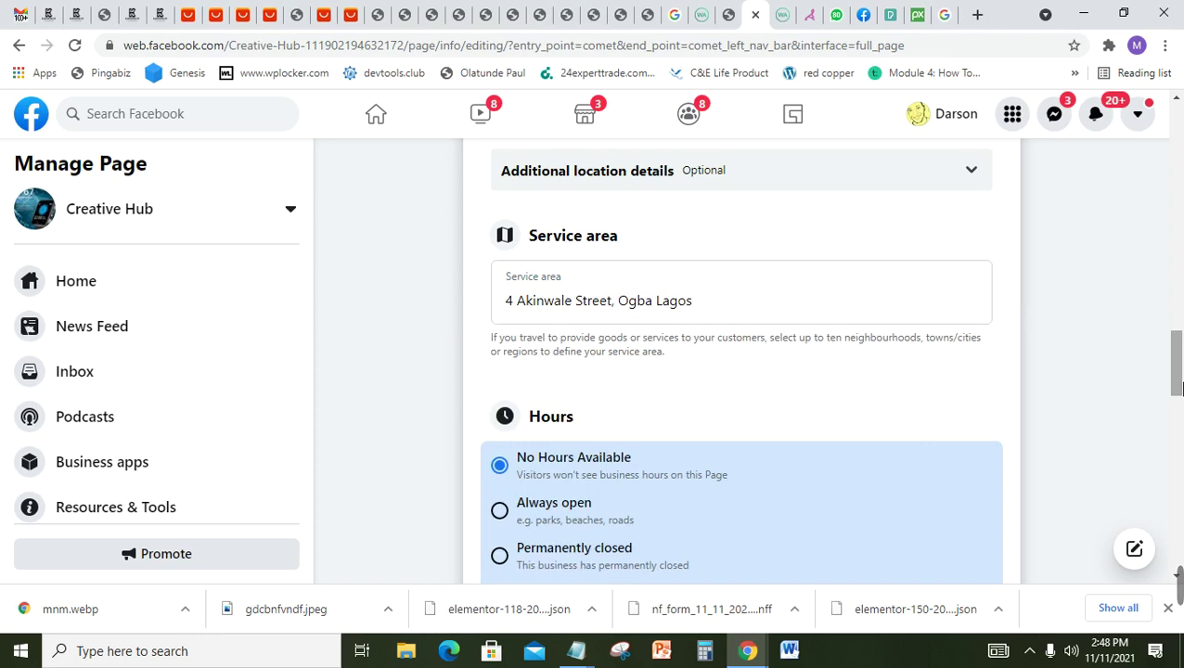
left_click_drag(1179, 390, 1179, 415)
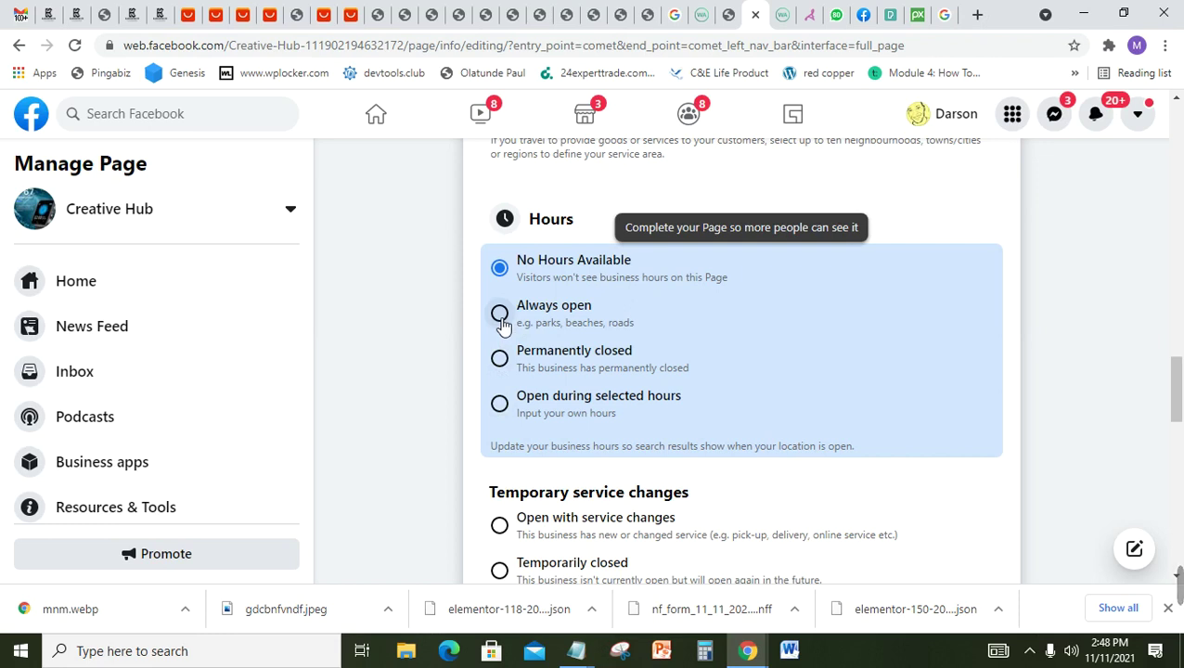
Step: Switch Hours to 'Open during selected hours' and set Monday to 08:00–17:00
left_click(501, 320)
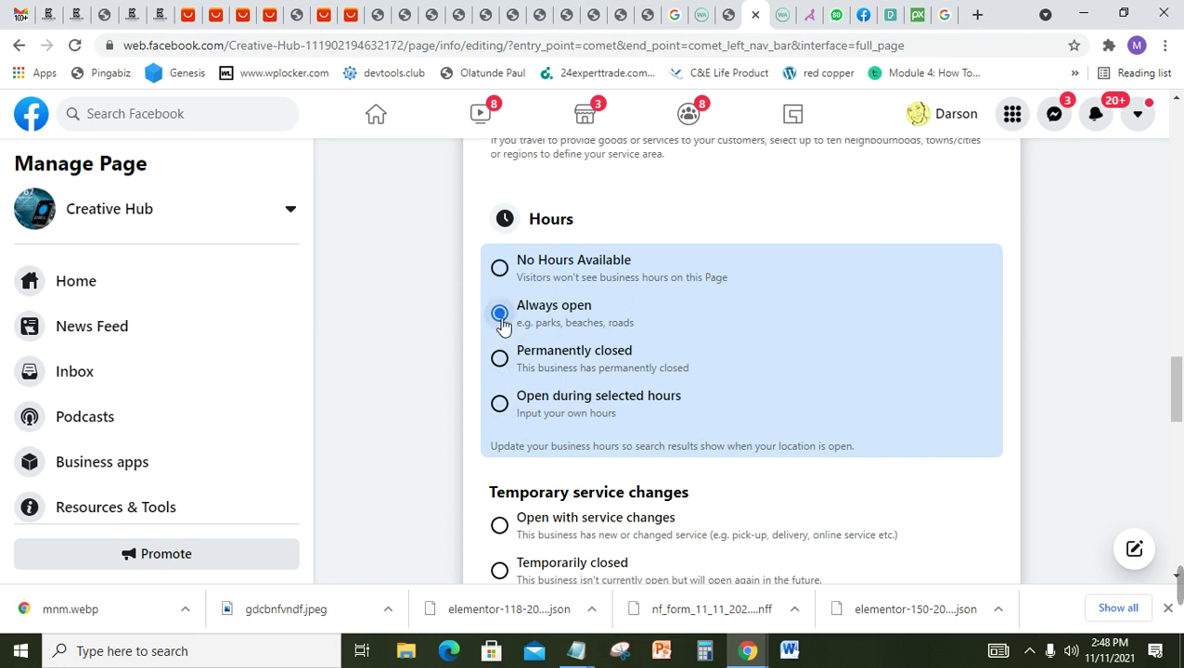
left_click(502, 410)
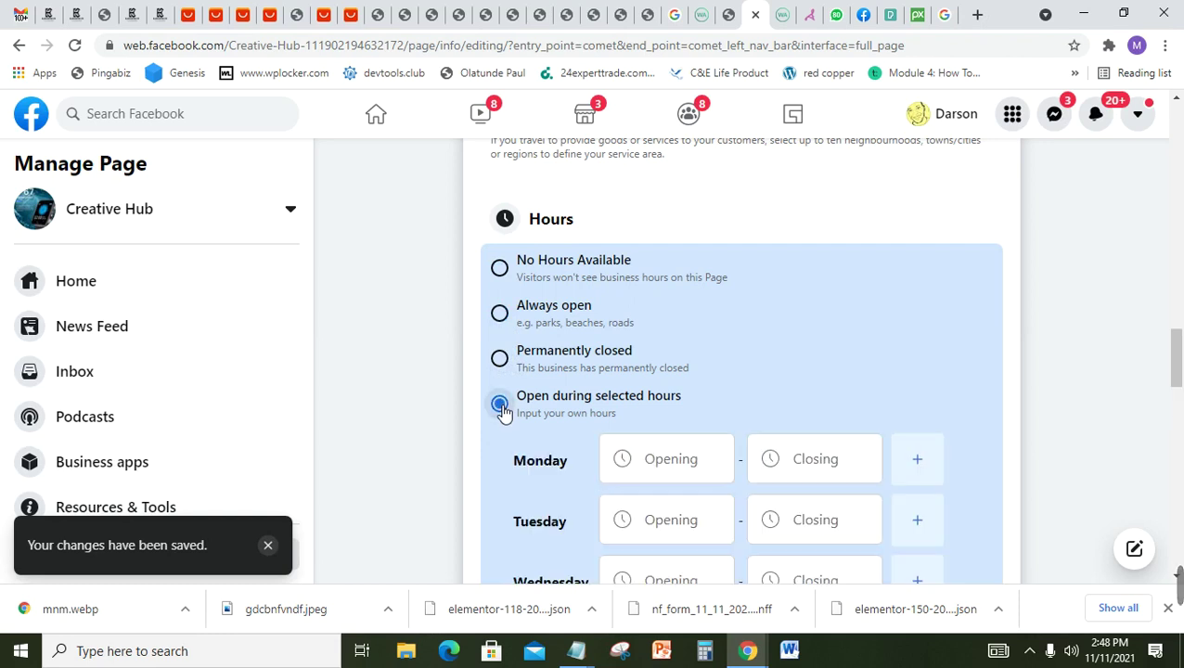
left_click(673, 469)
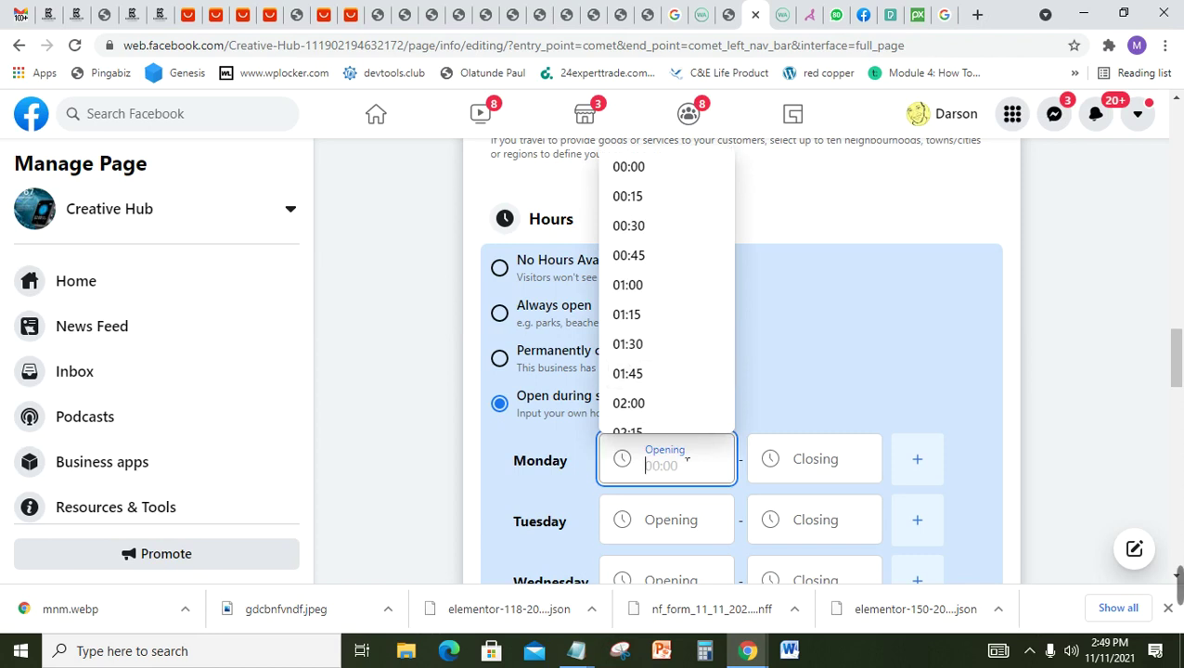
type("8:00")
left_click(820, 462)
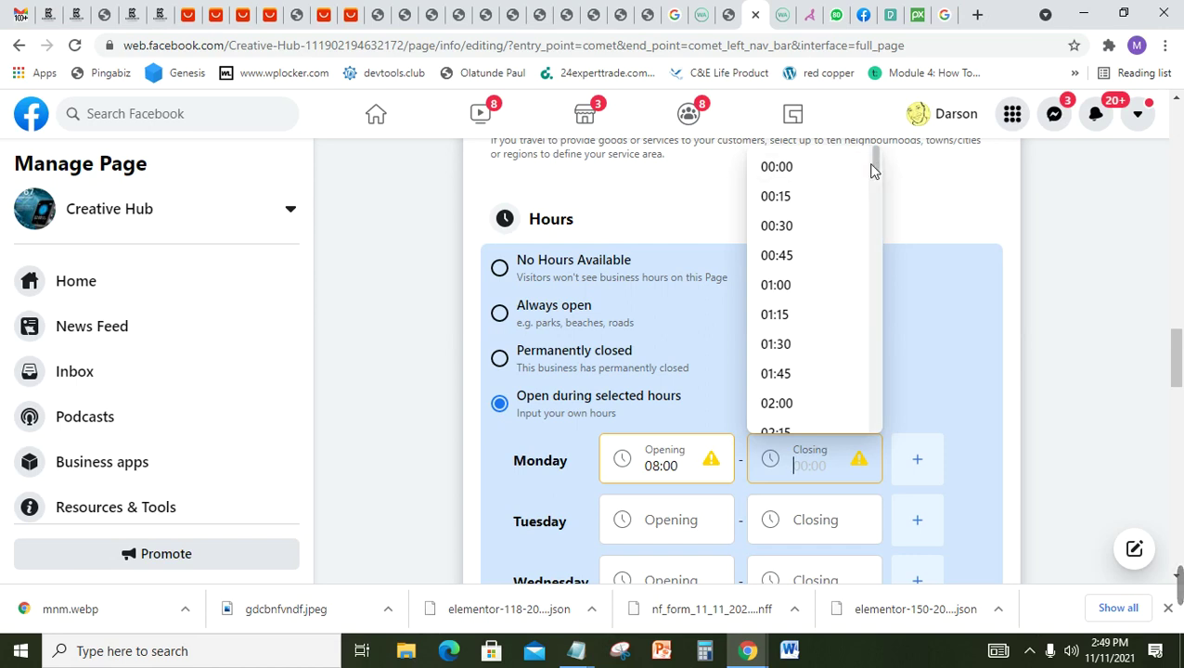
left_click_drag(875, 163, 881, 352)
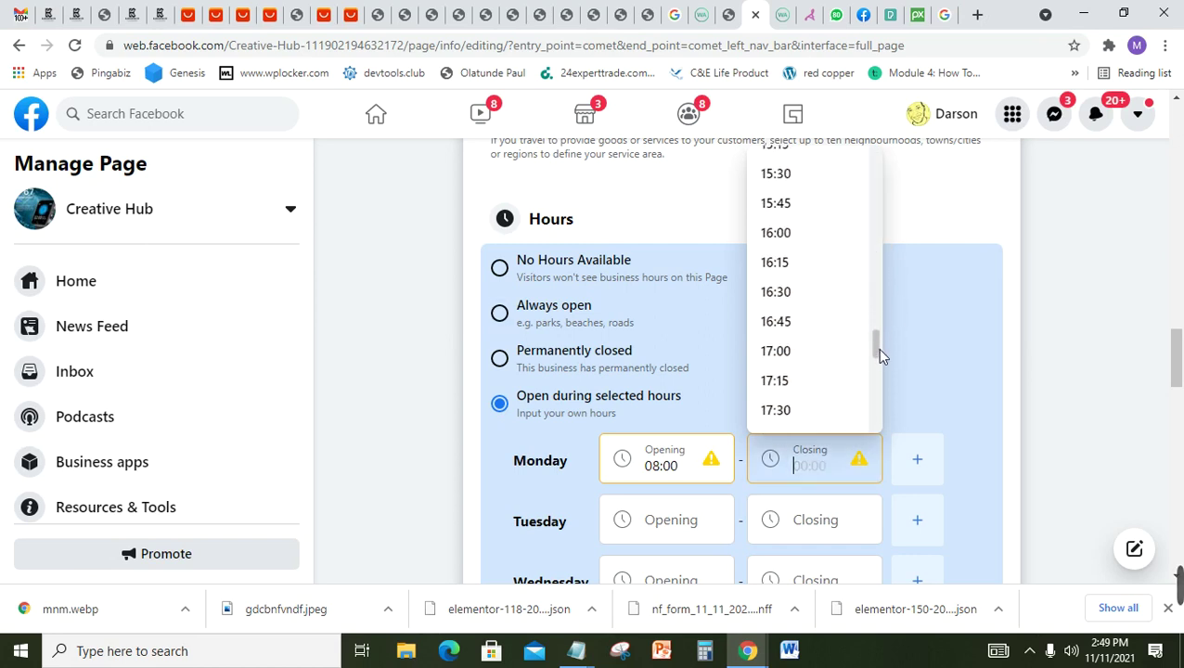
left_click(800, 352)
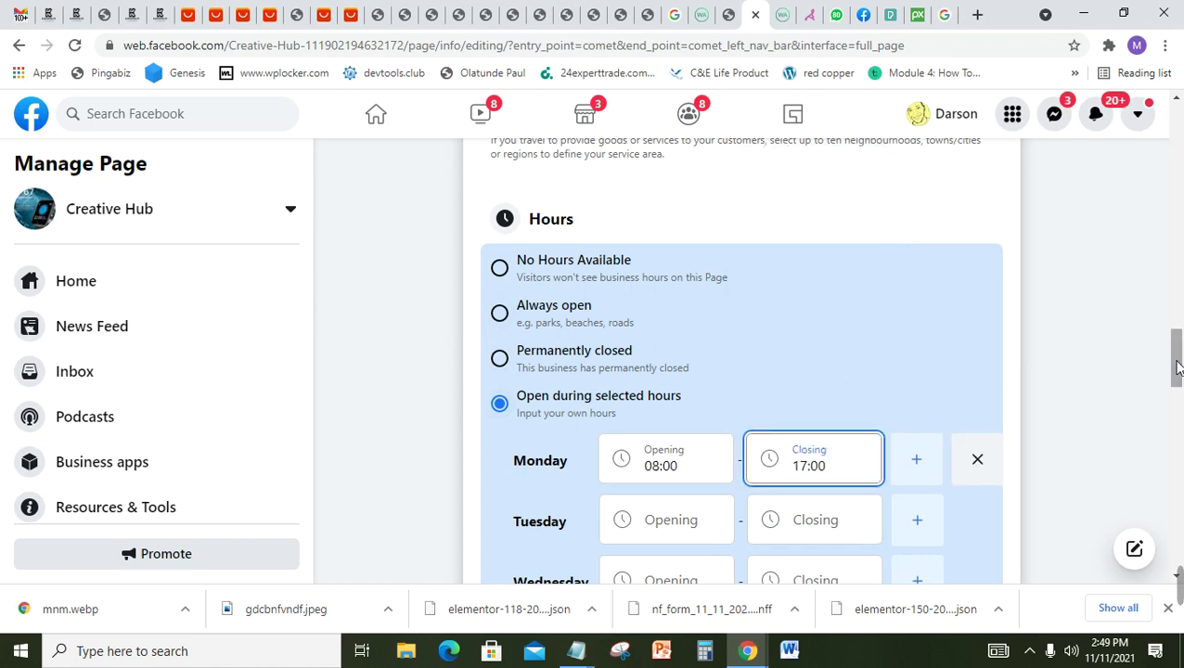
left_click_drag(1179, 369, 1178, 382)
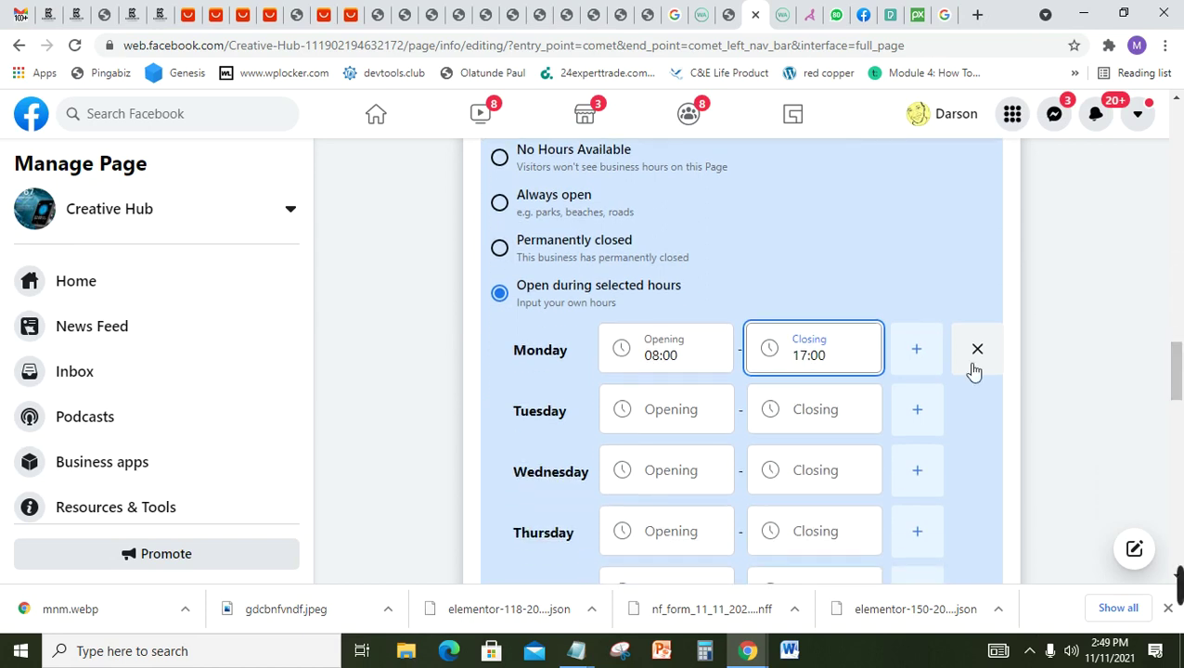
Step: Set Tuesday's hours to open 08:00 and close 17:00
left_click(691, 412)
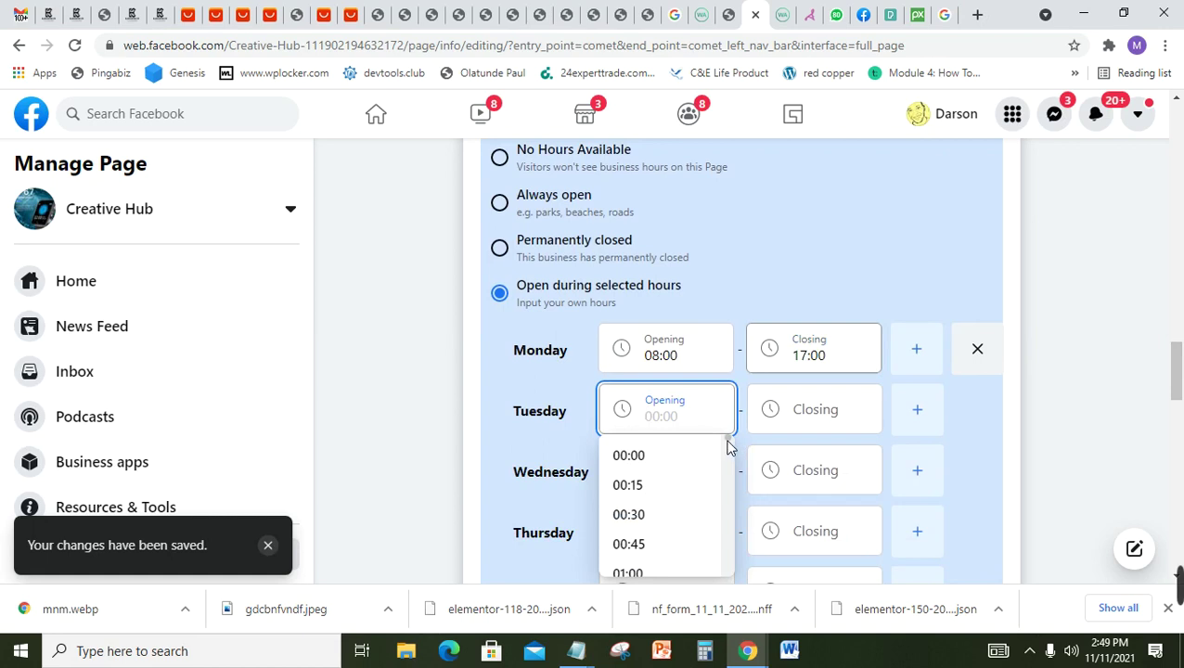
left_click_drag(729, 448, 729, 495)
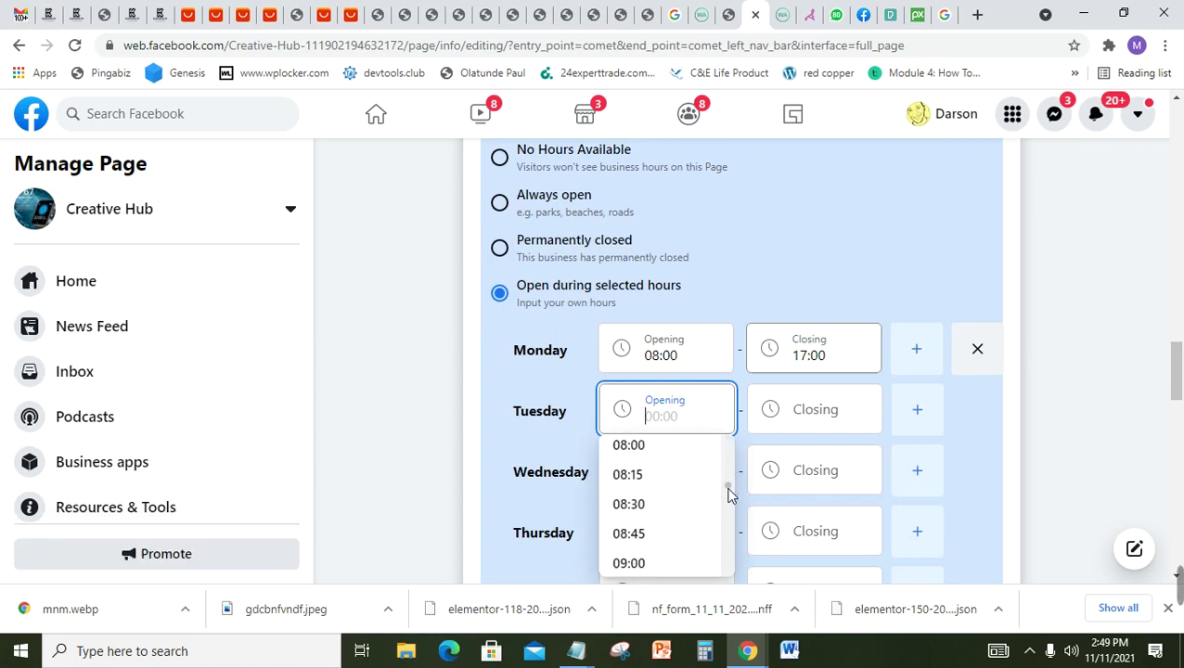
left_click(626, 448)
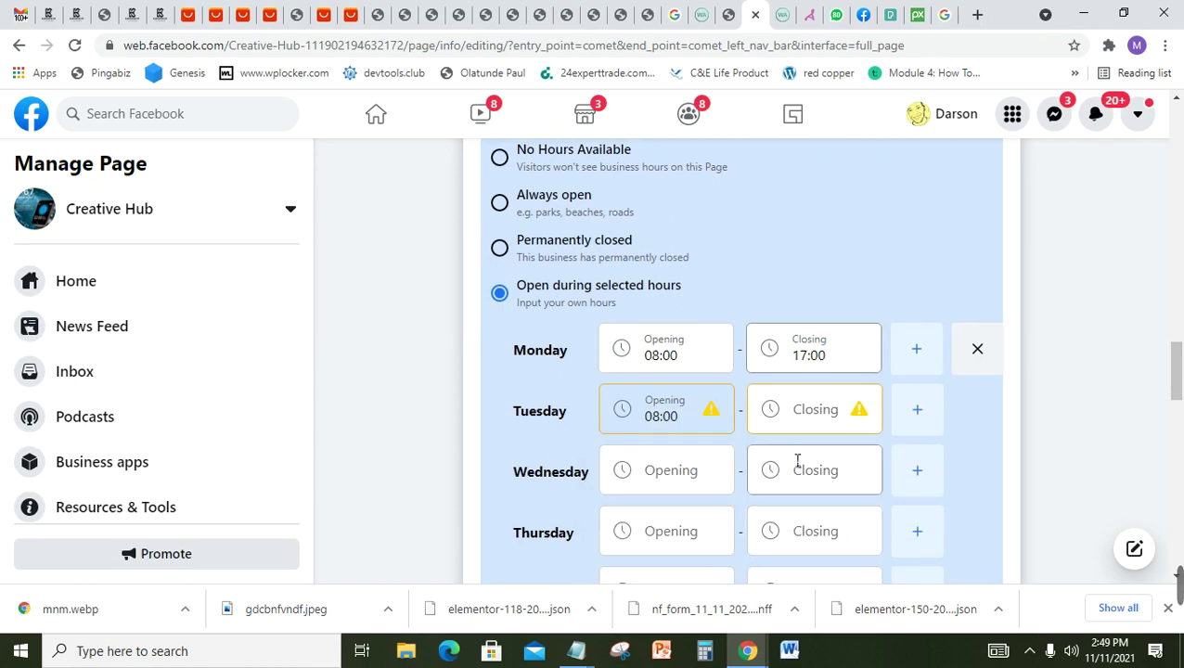
left_click(825, 403)
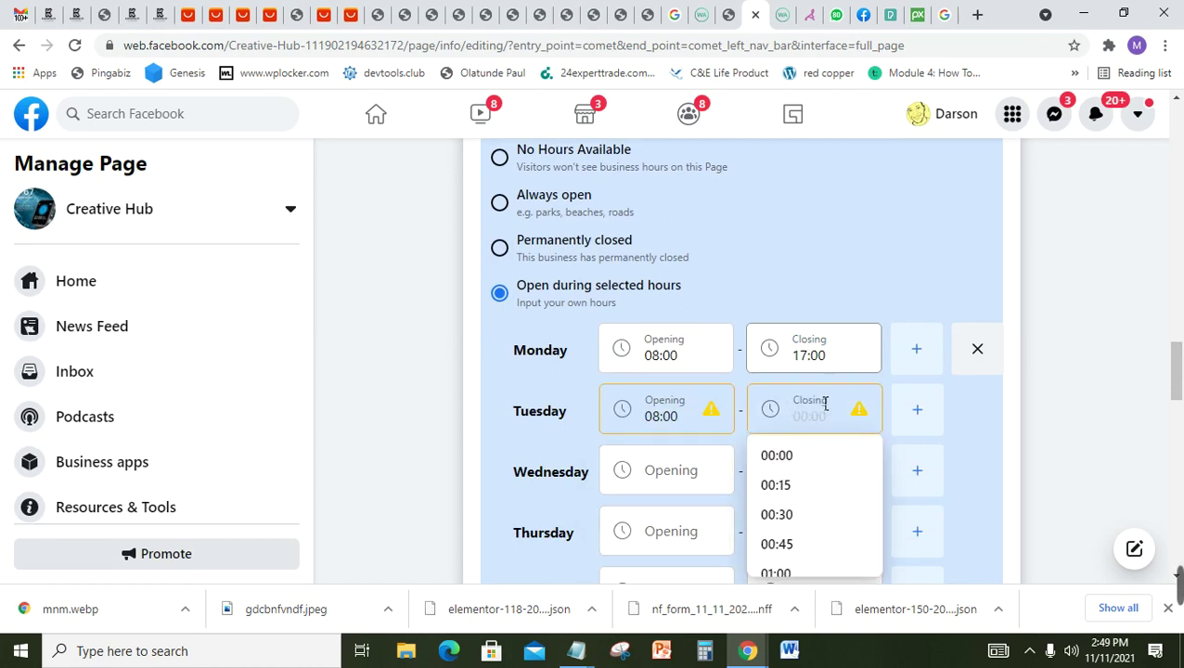
type("17")
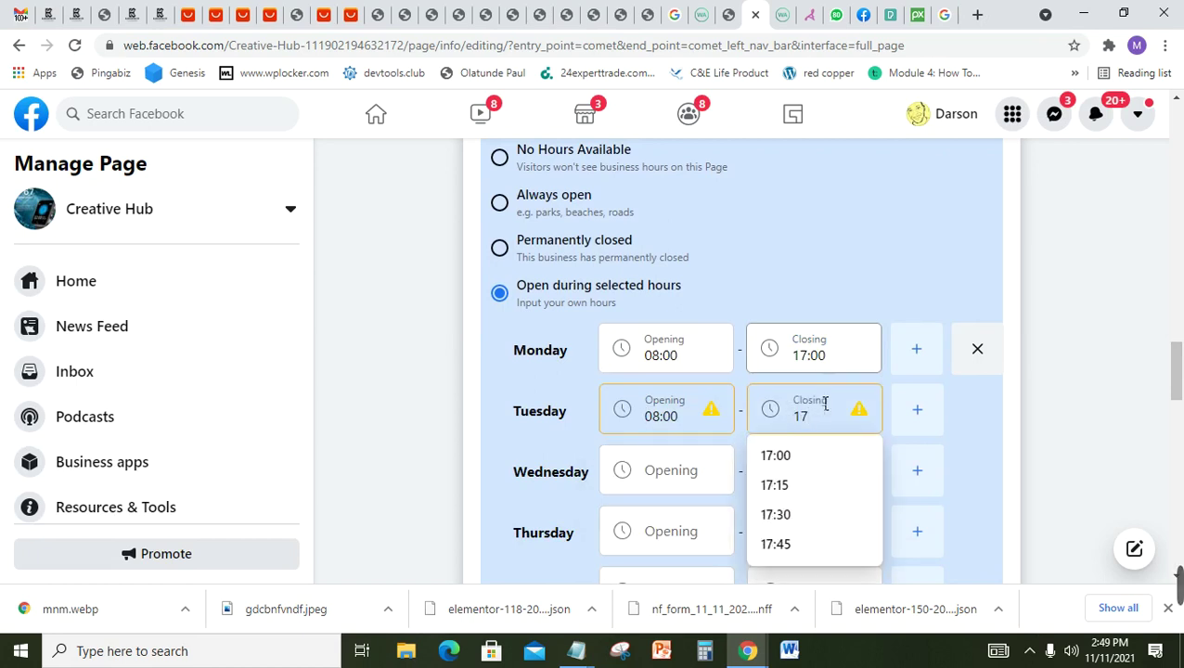
type(":00")
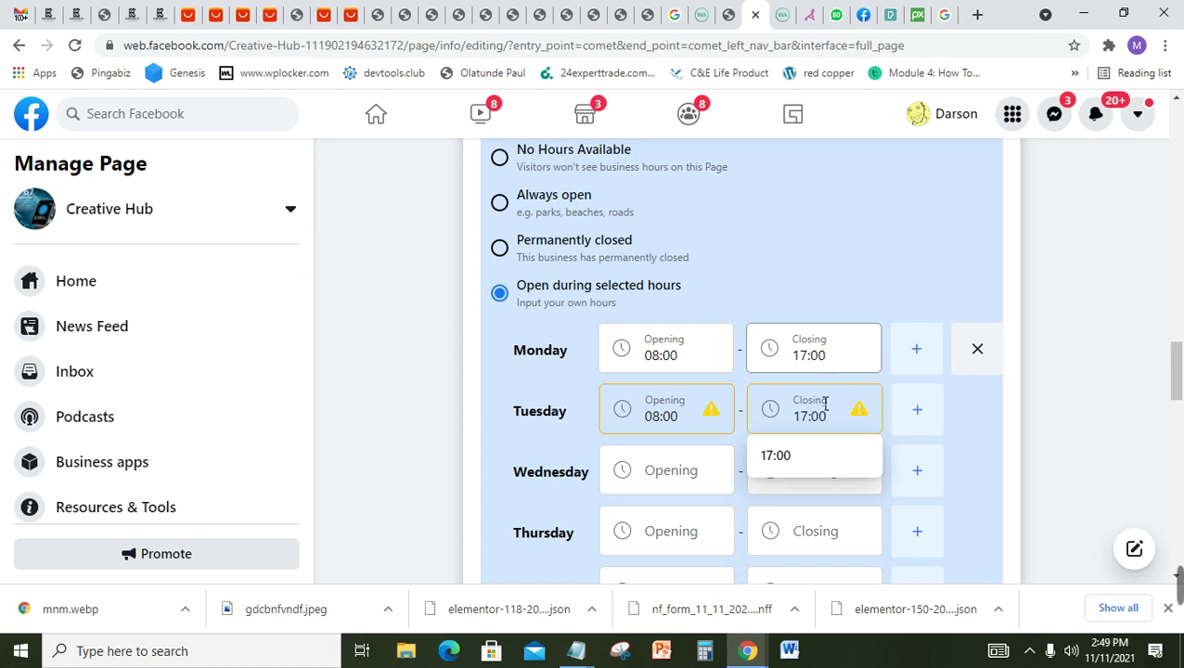
left_click(695, 482)
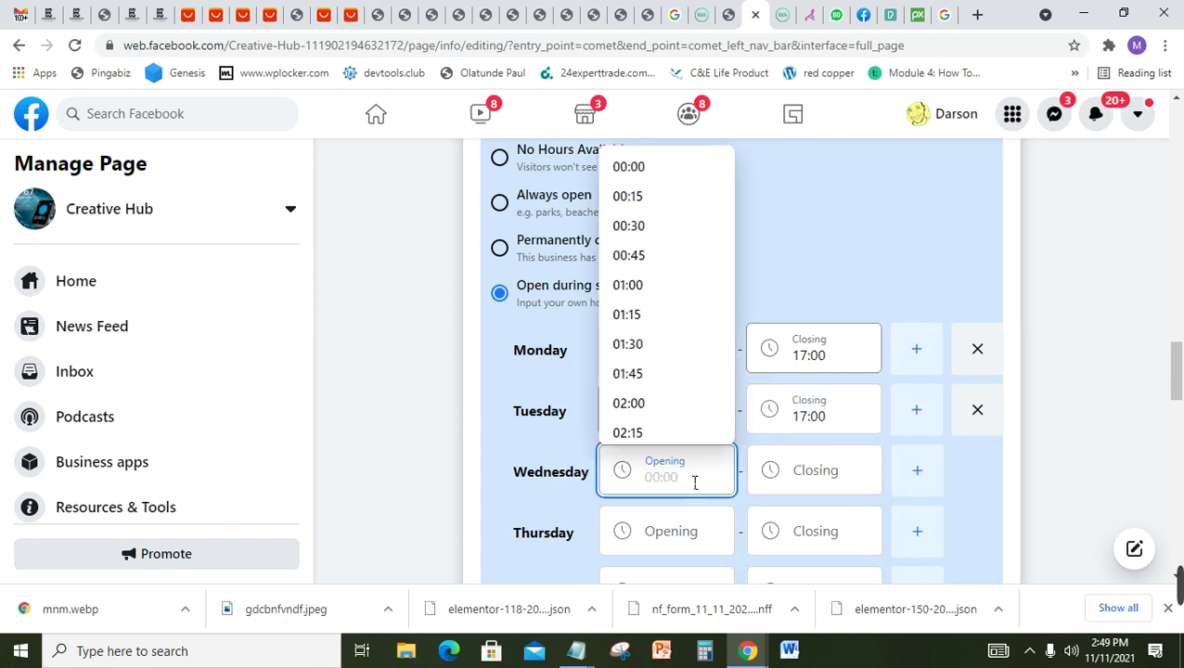
left_click_drag(1179, 388, 1179, 408)
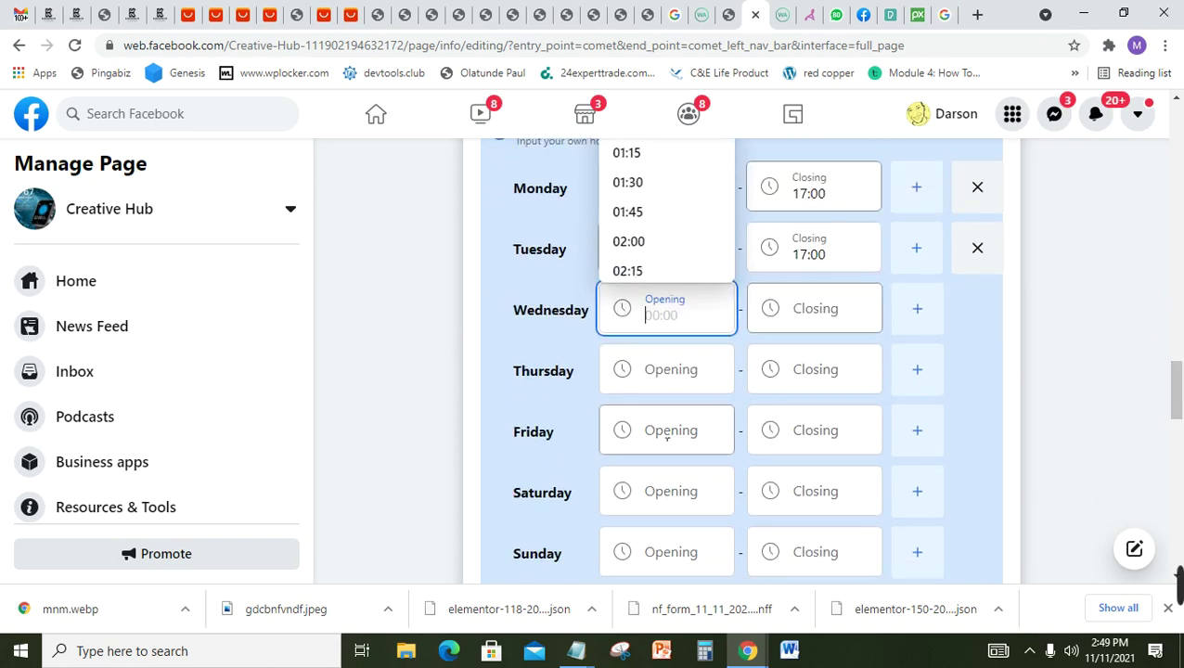
Step: Set Friday's hours to open 08:00 and close 16:00
left_click(673, 438)
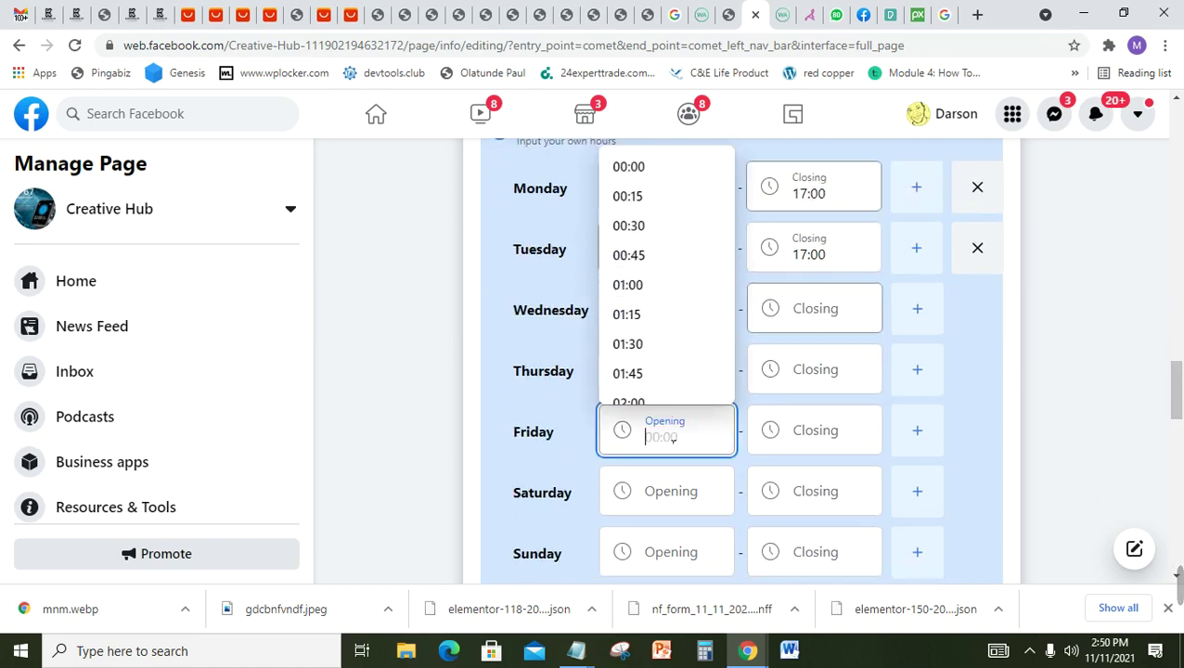
type("8:00")
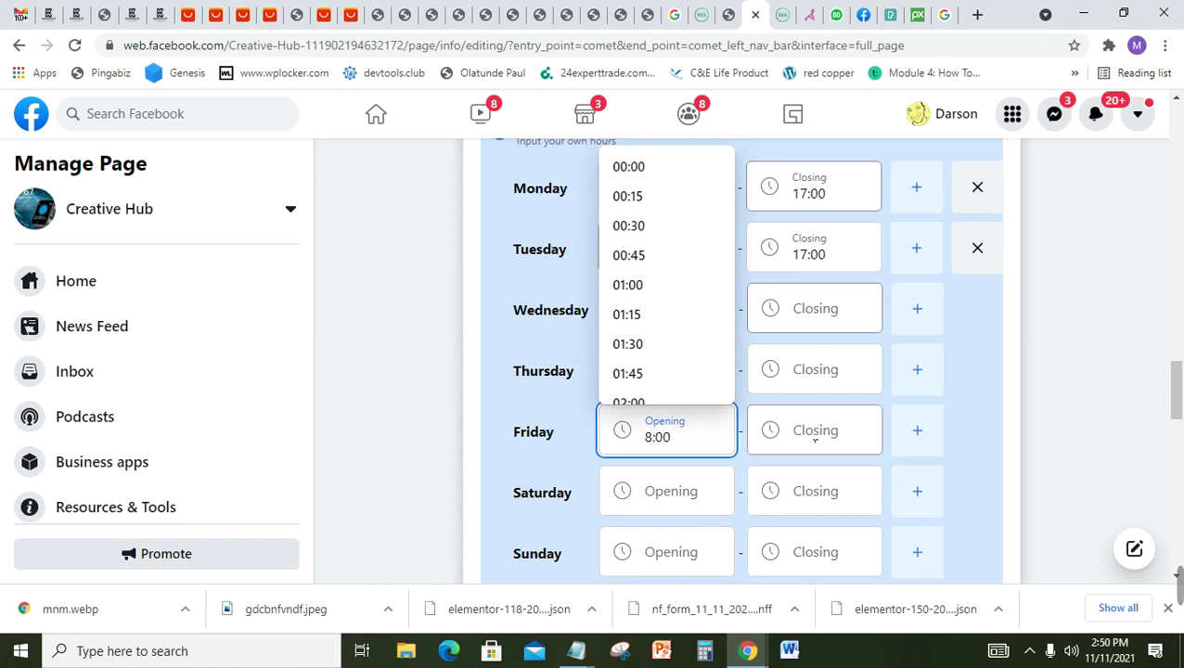
left_click(815, 442)
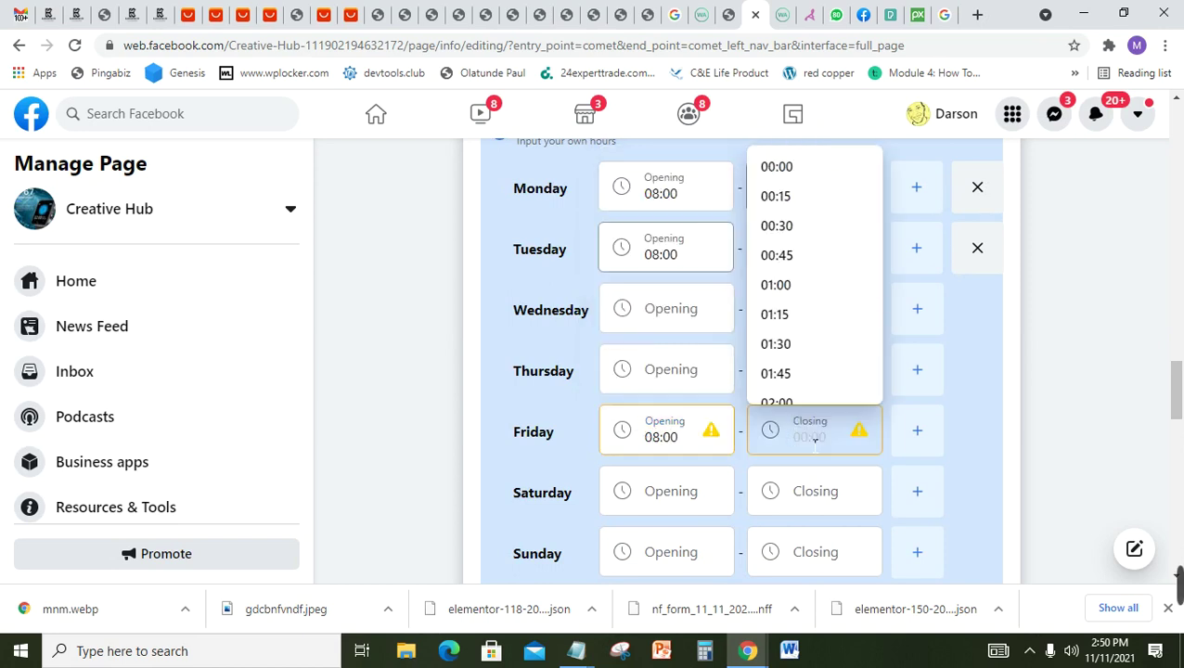
type("4")
key("BackSpace")
type("16")
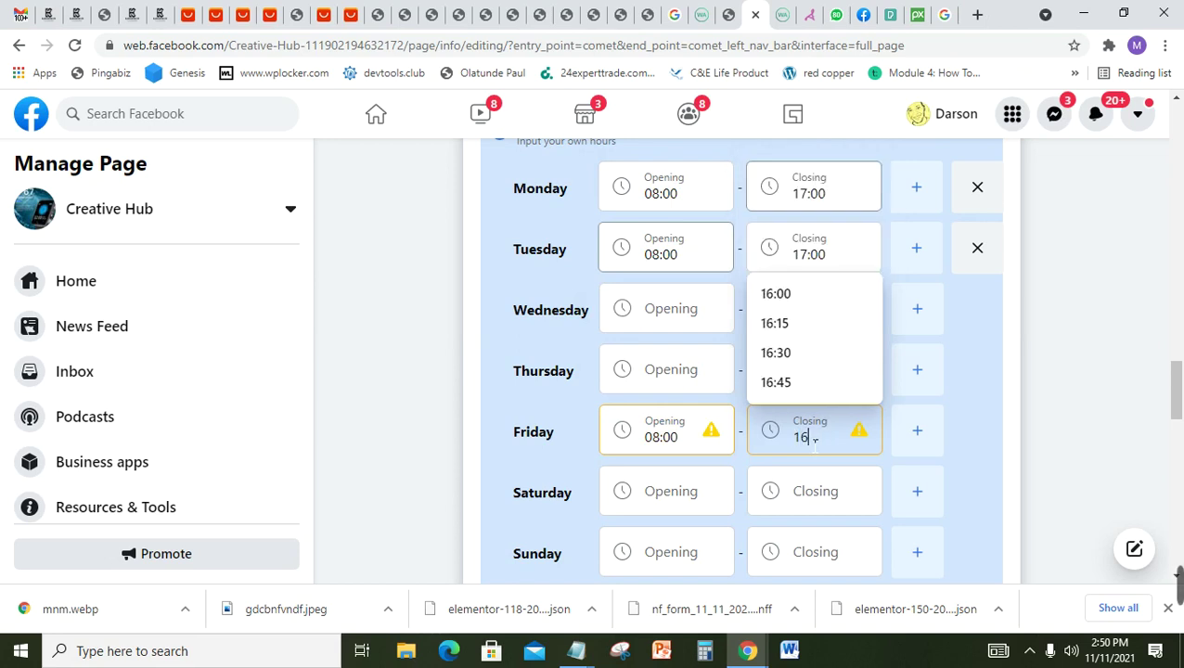
type(":00")
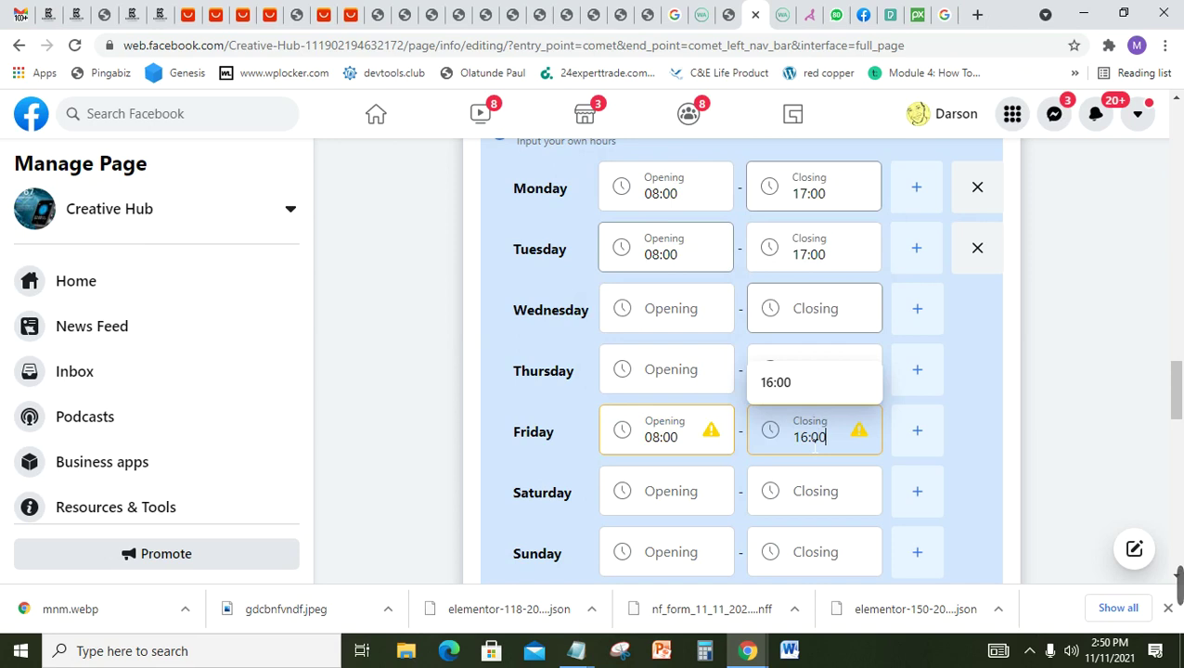
left_click(1001, 430)
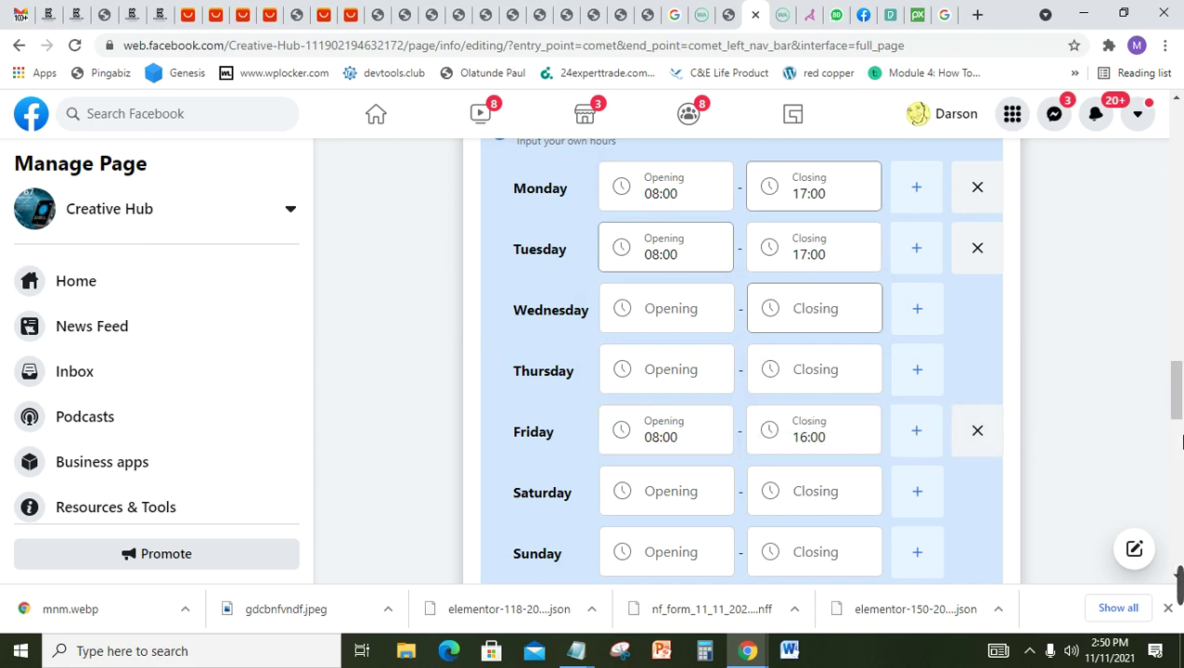
left_click_drag(1182, 409, 1182, 455)
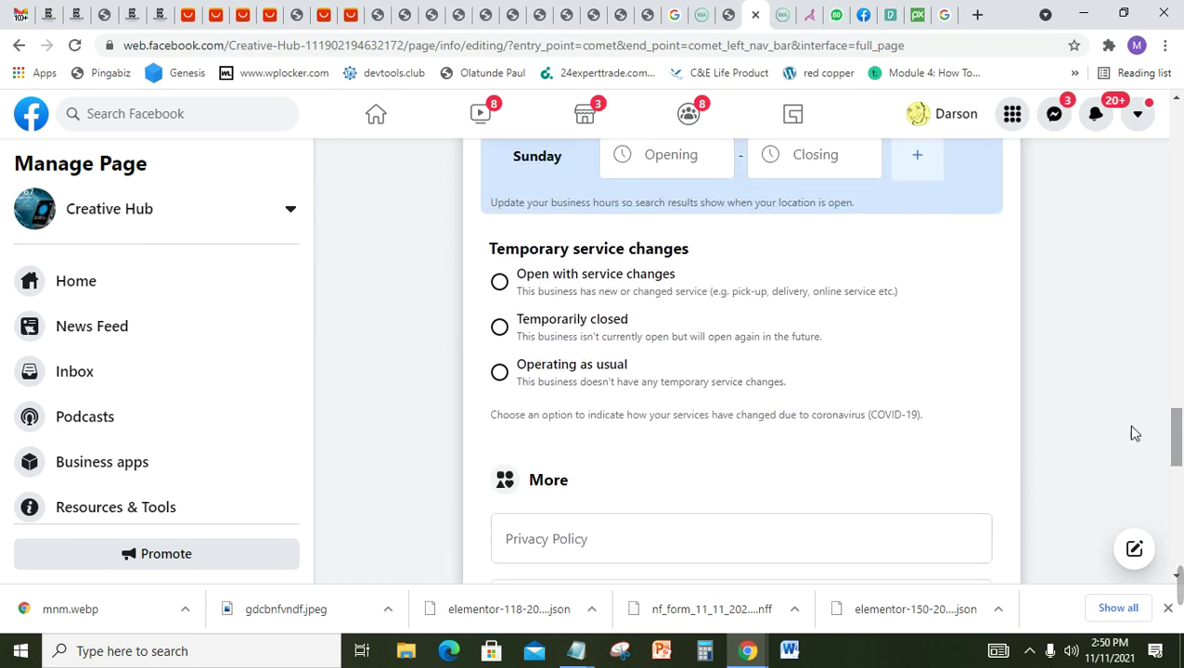
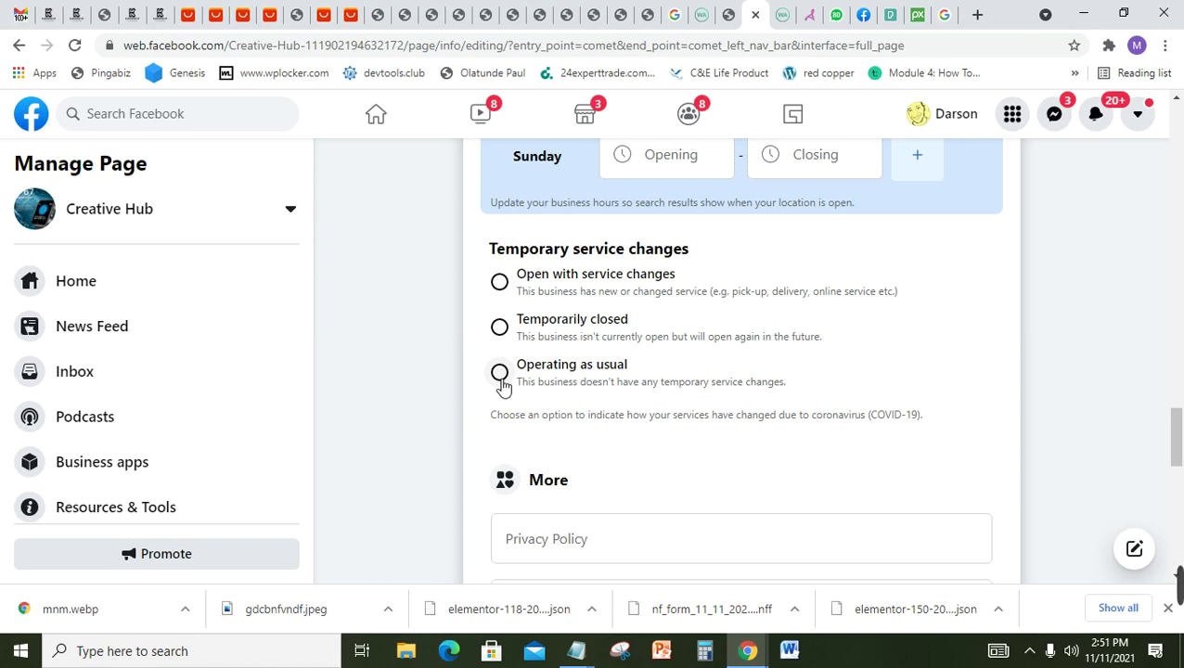
Step: Change Temporary service changes to 'Operating as usual' for the Creative Hub page
left_click(500, 379)
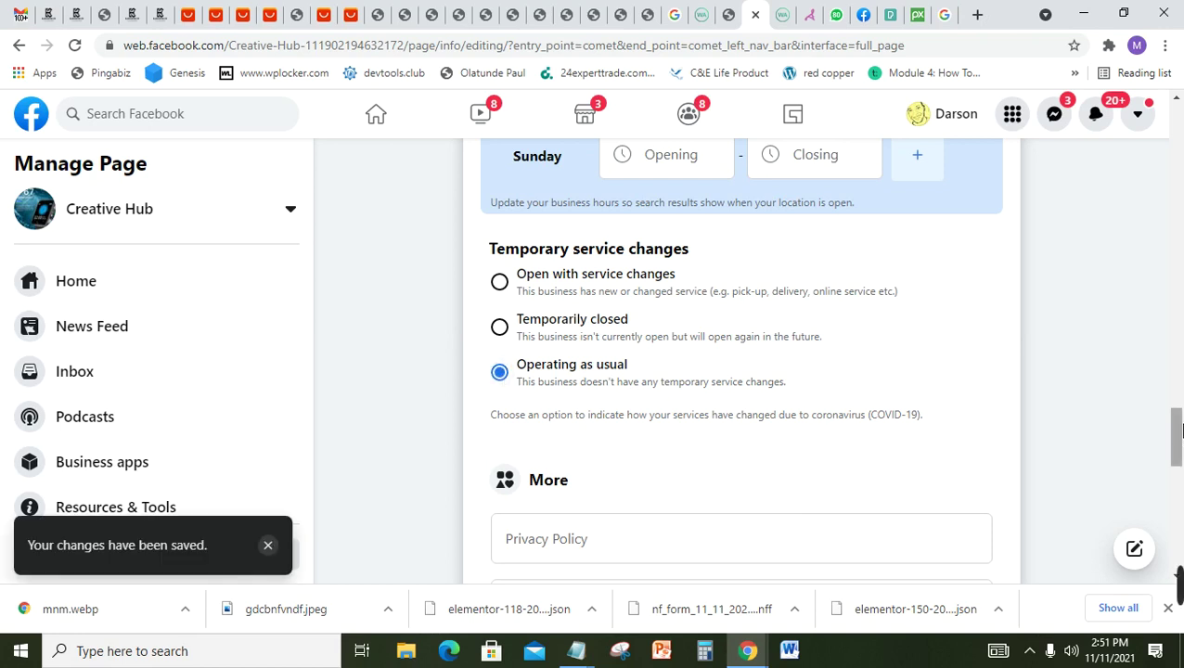
scroll(1177, 429, "down", 3)
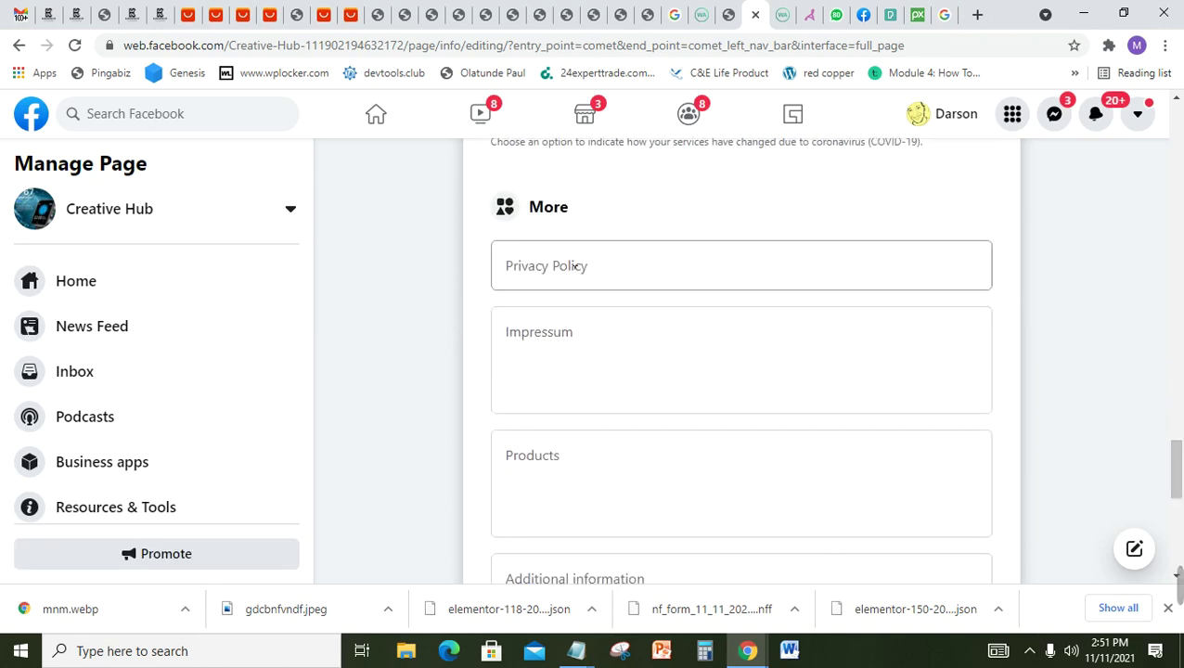
left_click(575, 266)
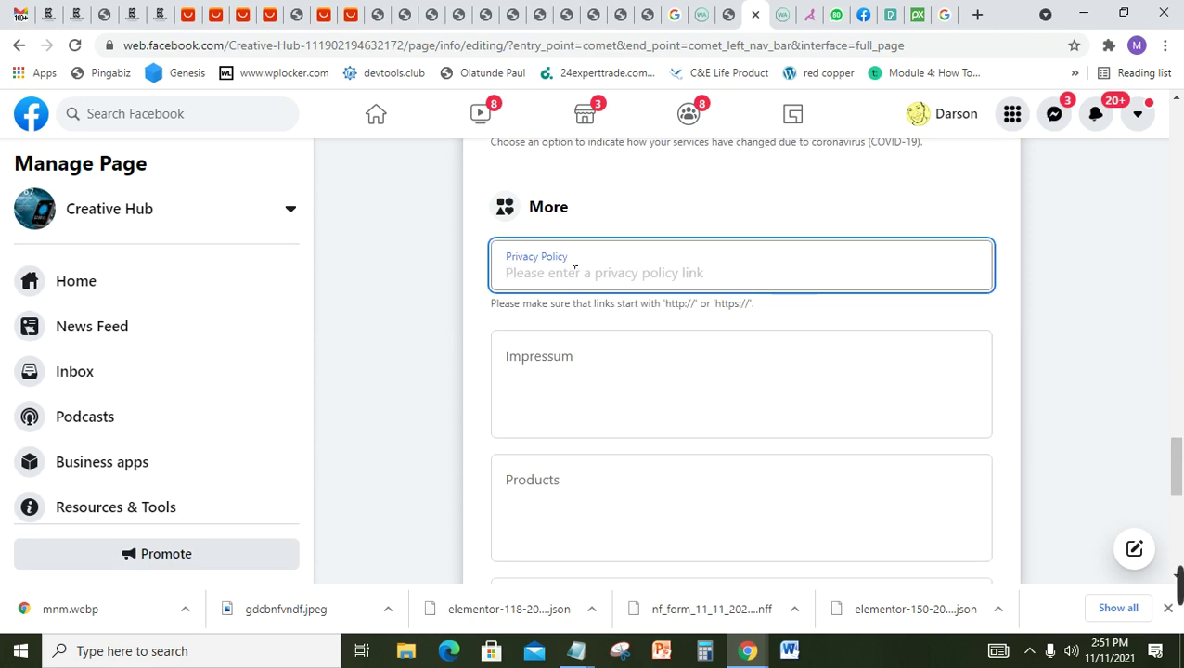
type("real")
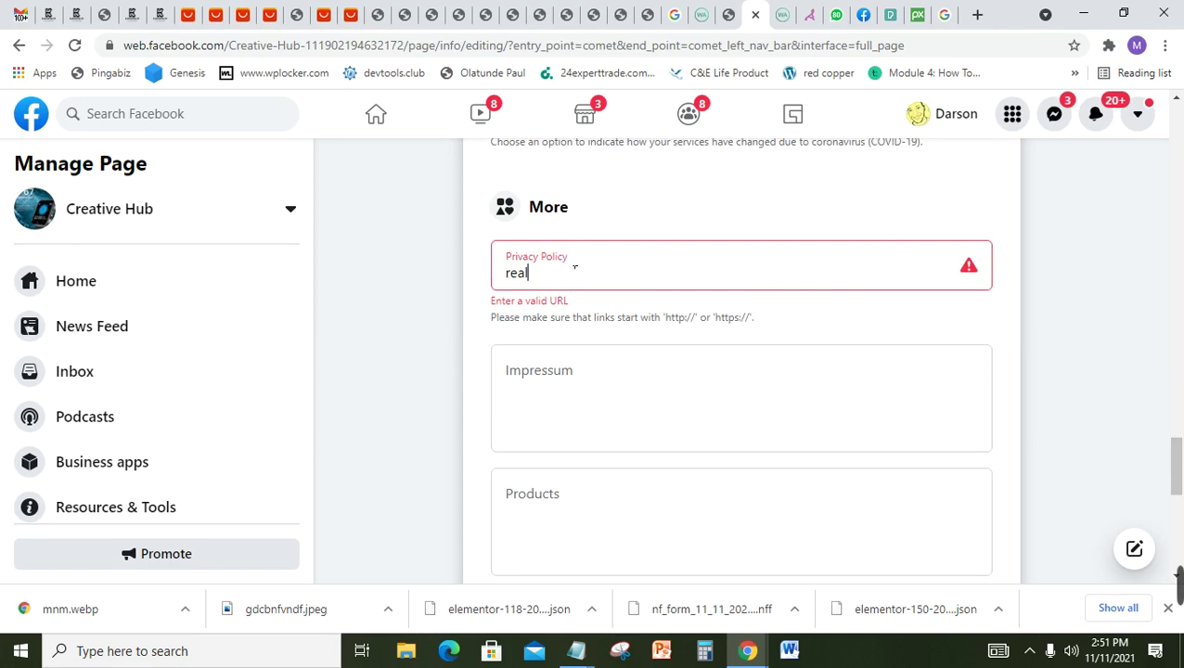
type("dealsng.com/privacy")
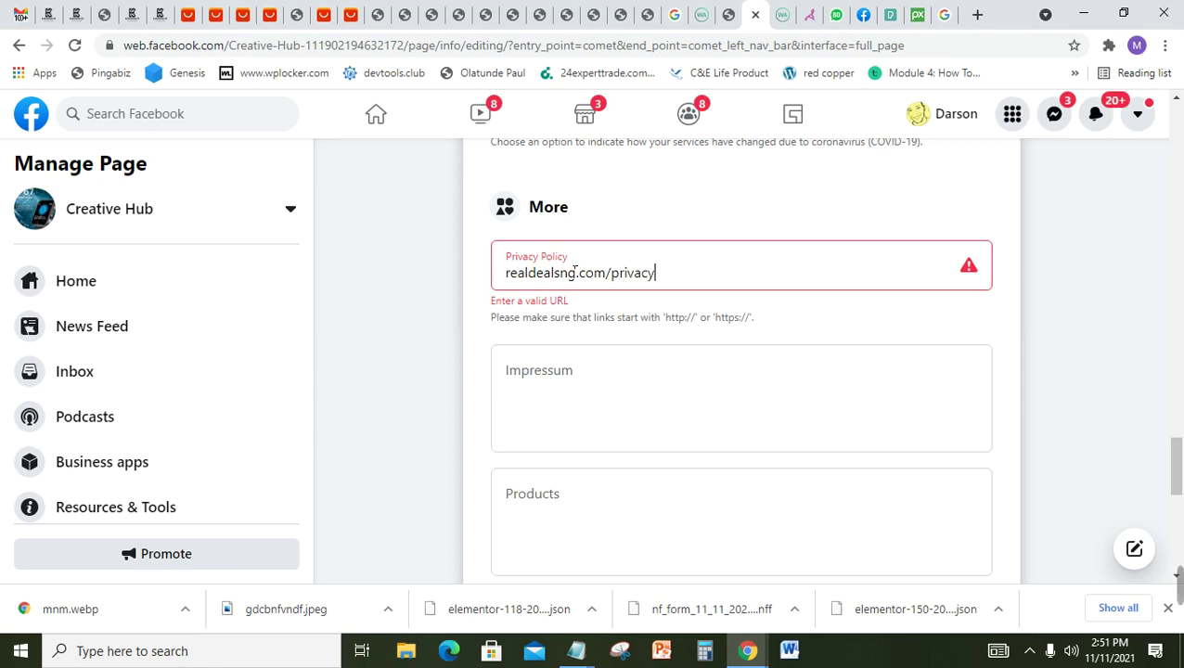
type("-policy")
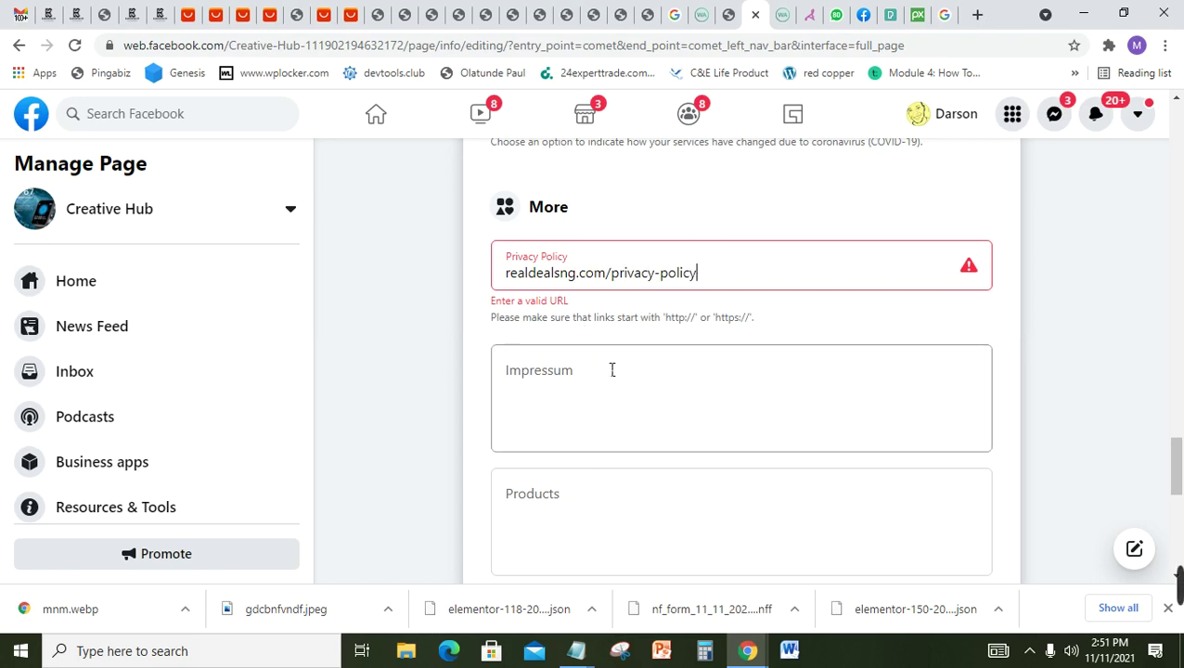
left_click(507, 272)
type("www")
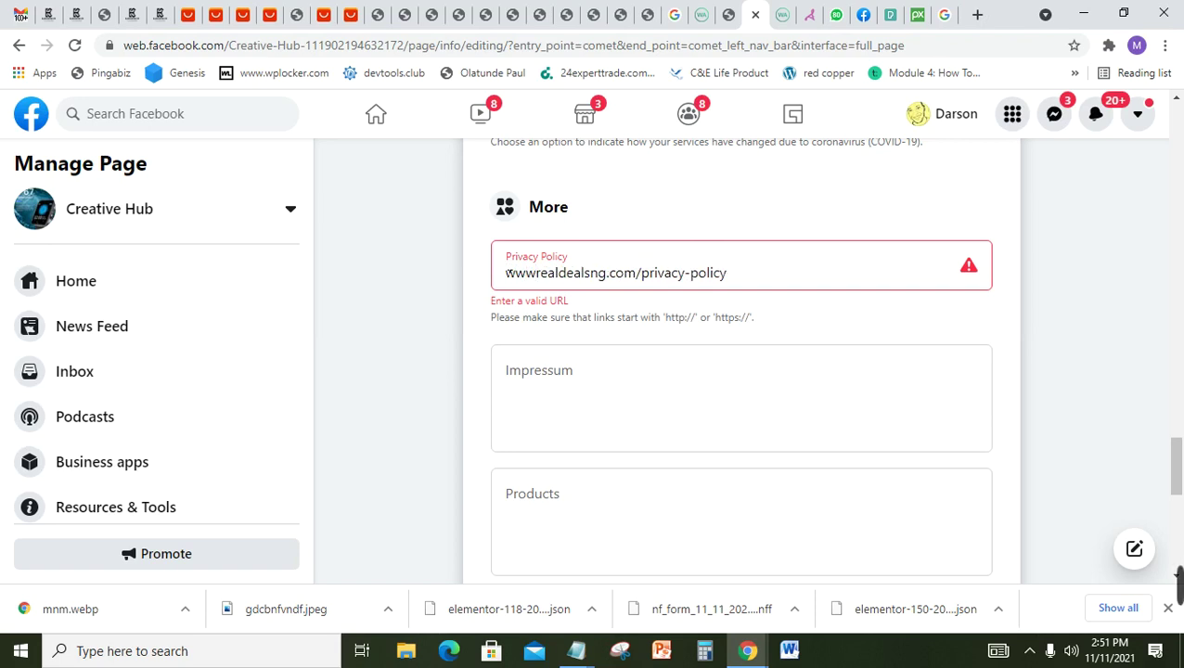
type(".")
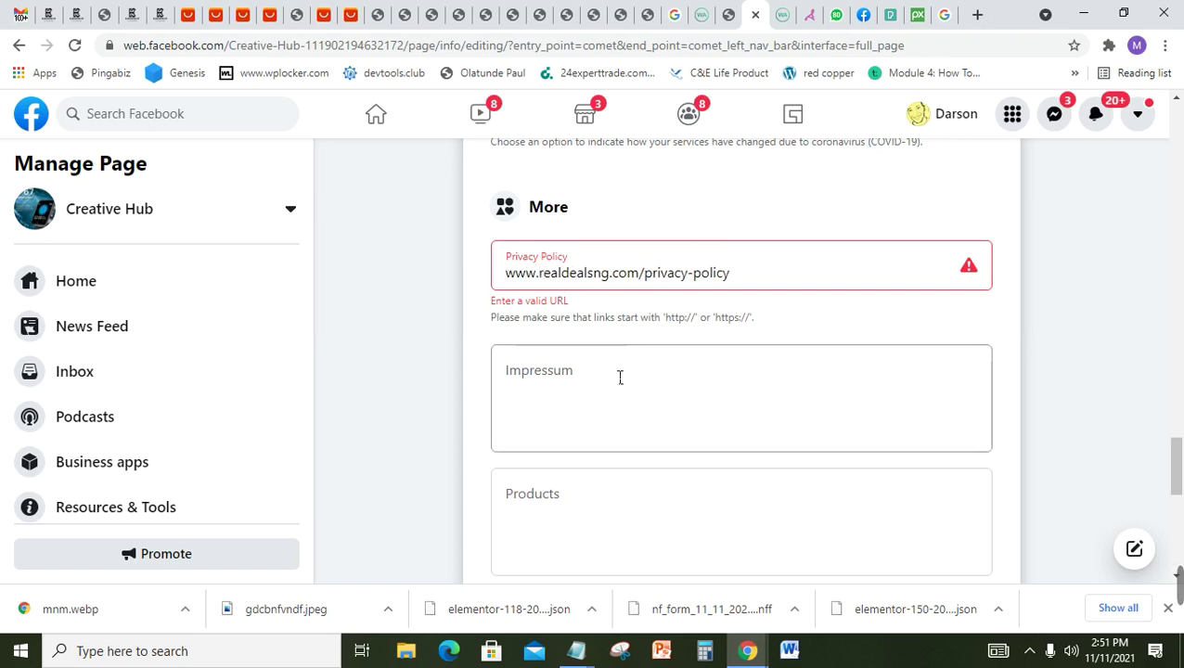
left_click(620, 377)
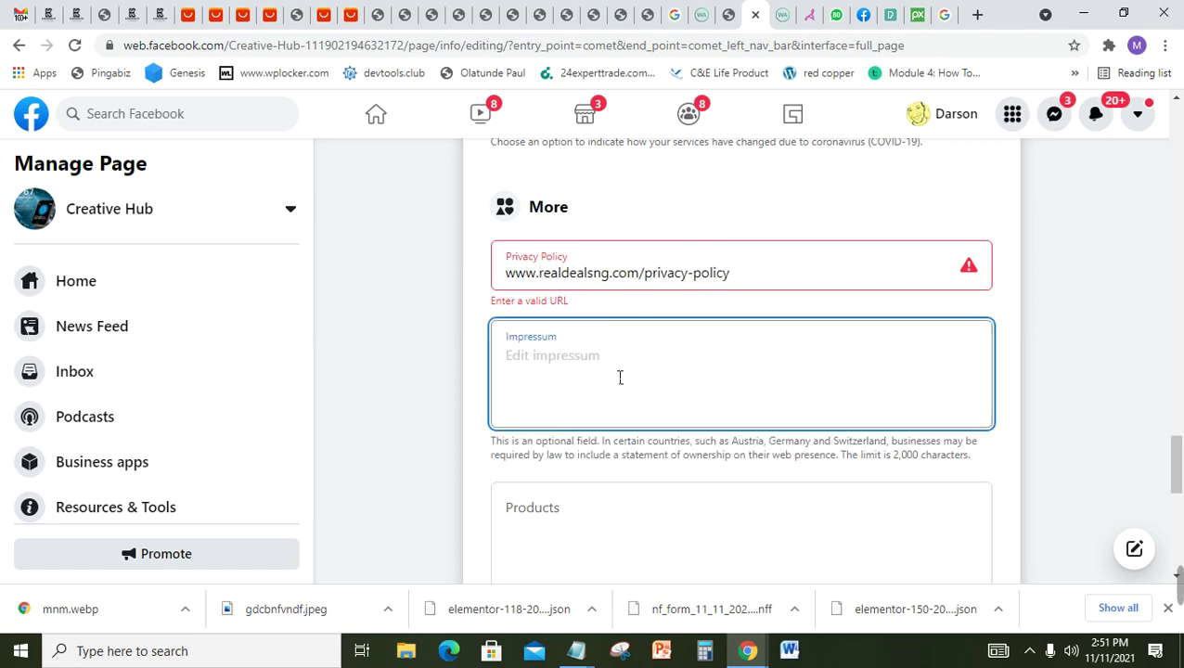
double_click(519, 273)
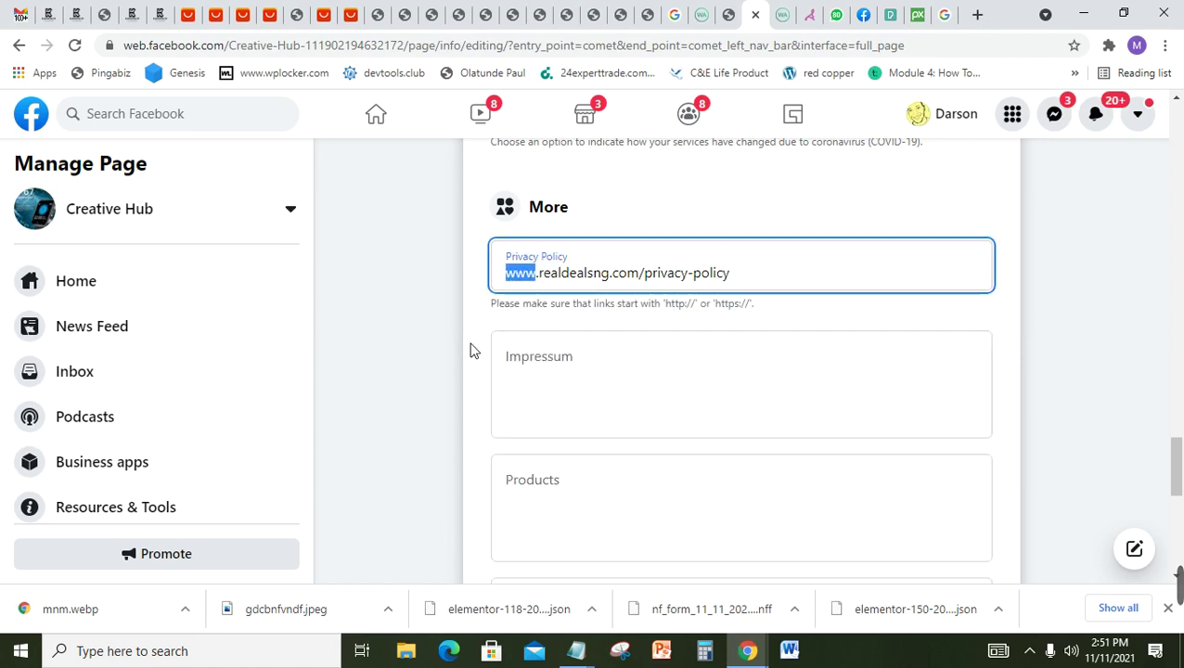
left_click(632, 407)
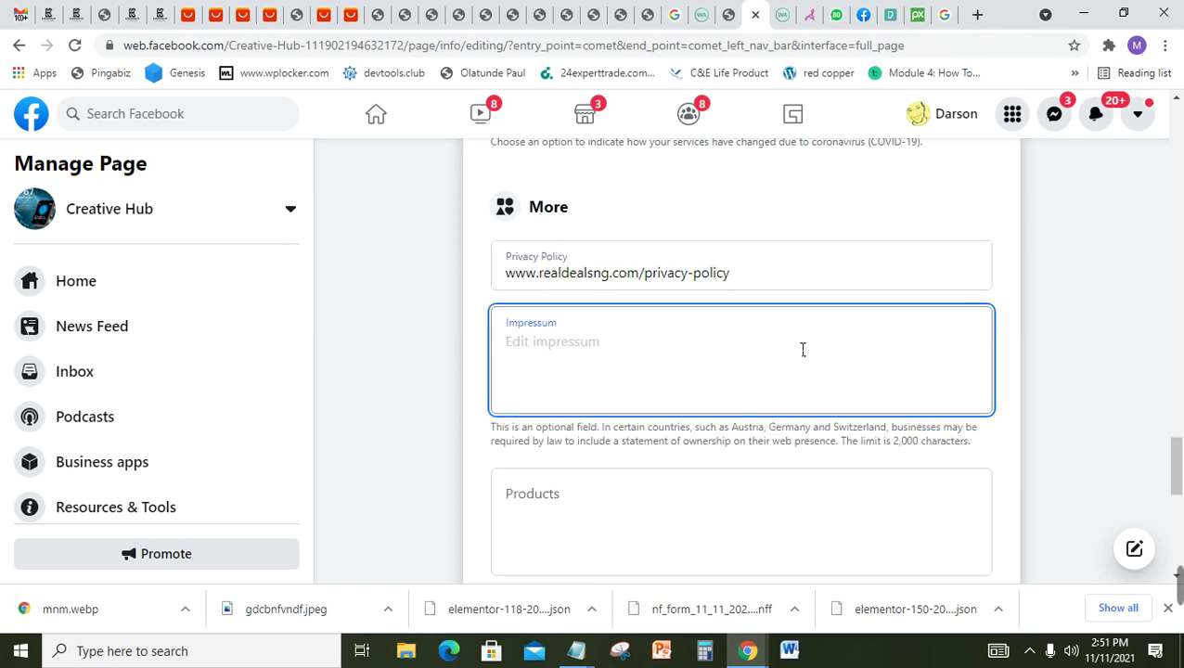
left_click_drag(1176, 468, 1182, 490)
Step: List products as Fashion accessories, Jeweries/Watches, Properties, Poultry business, Construction and save
left_click(621, 351)
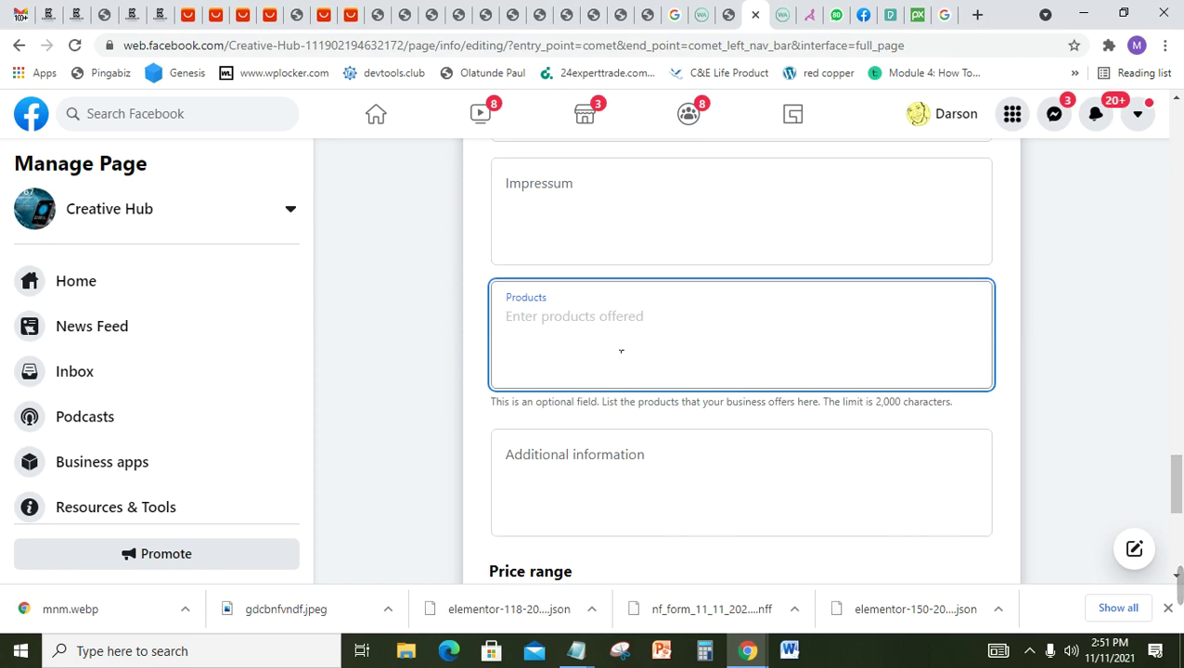
type("Fashi")
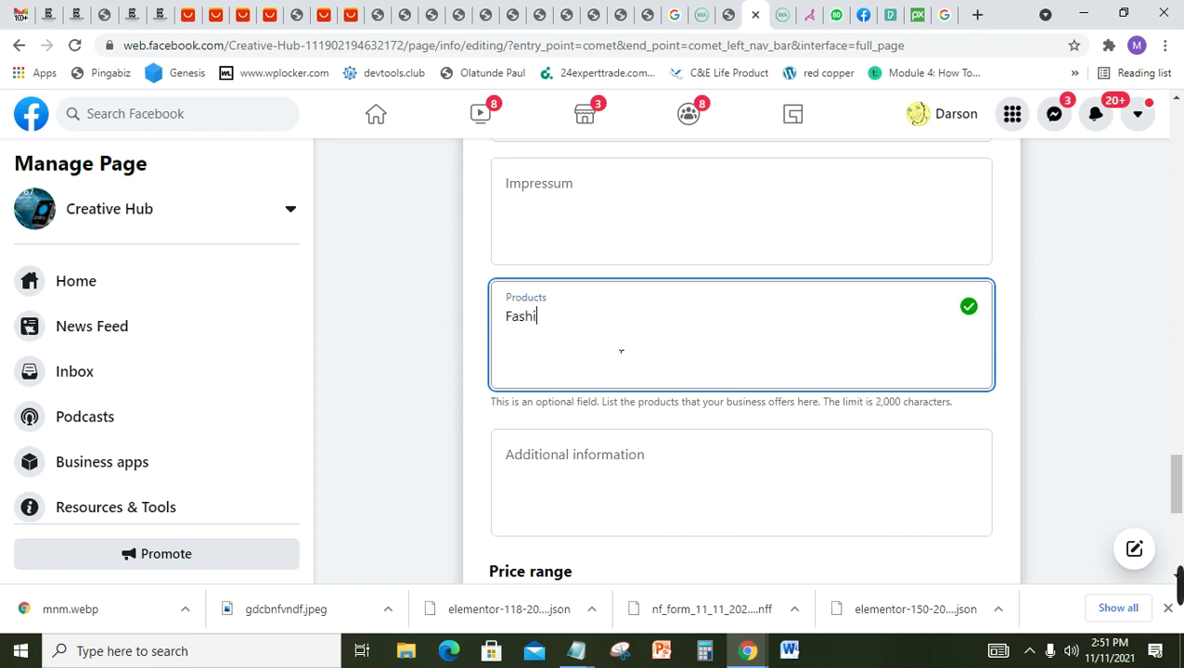
type("on acces")
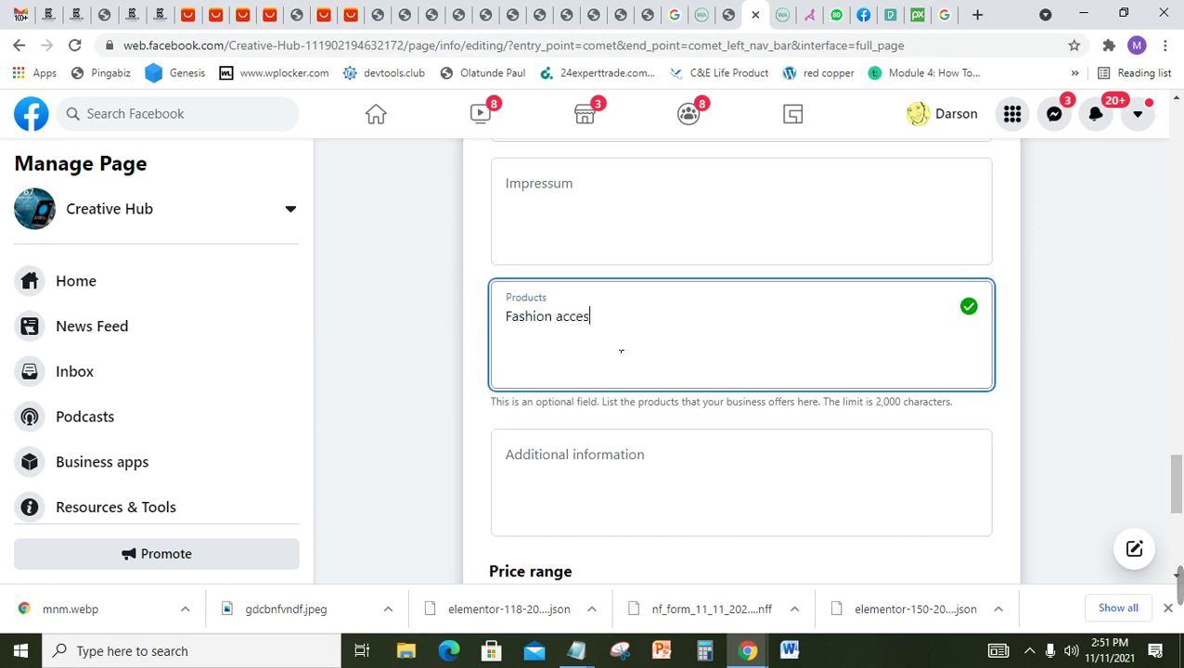
type("sories,")
type("Jewl")
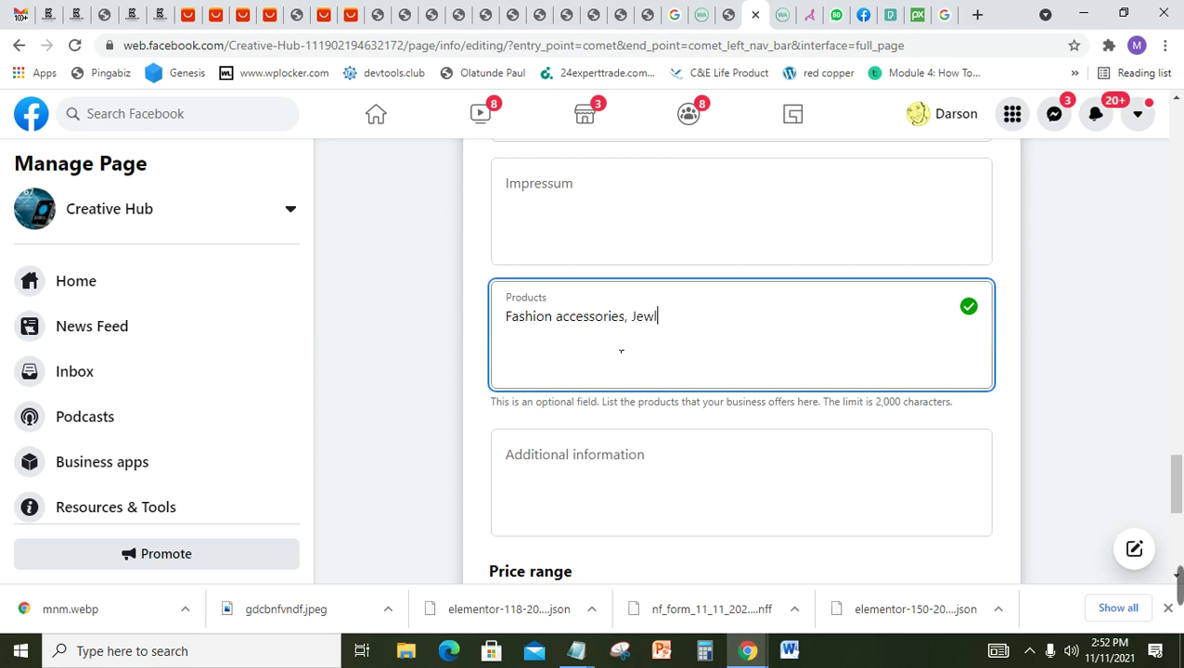
key("BackSpace")
type("eries/S")
key("BackSpace")
type("Wat")
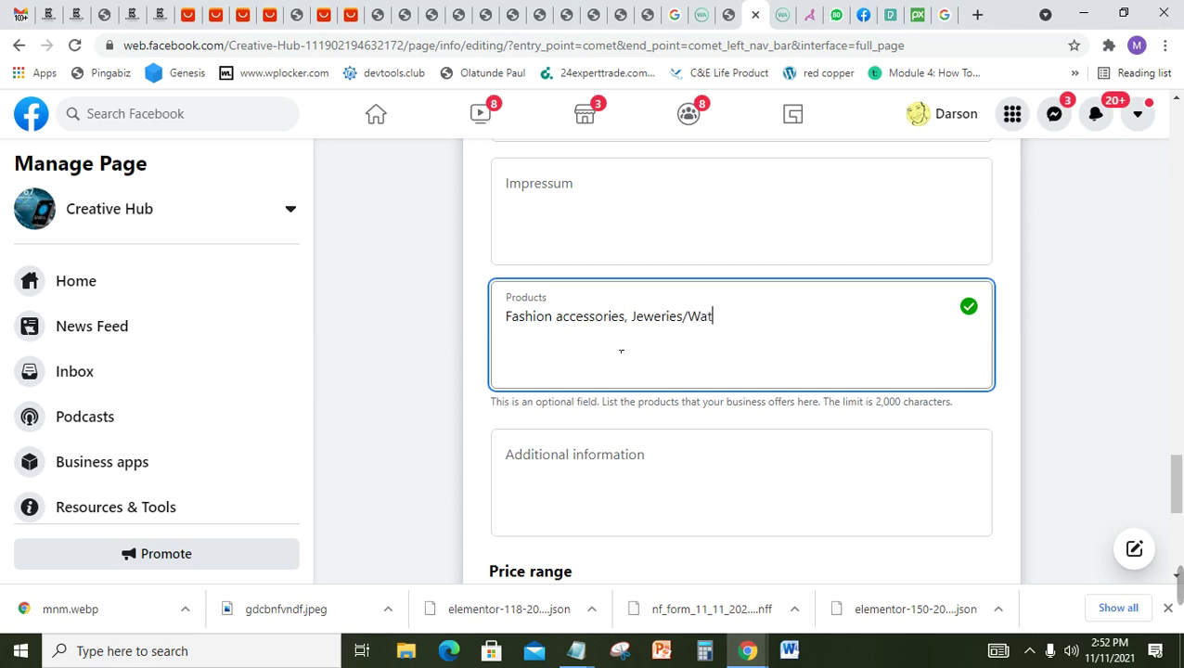
type("ches, ")
type("Prog")
key("BackSpace")
key("BackSpace")
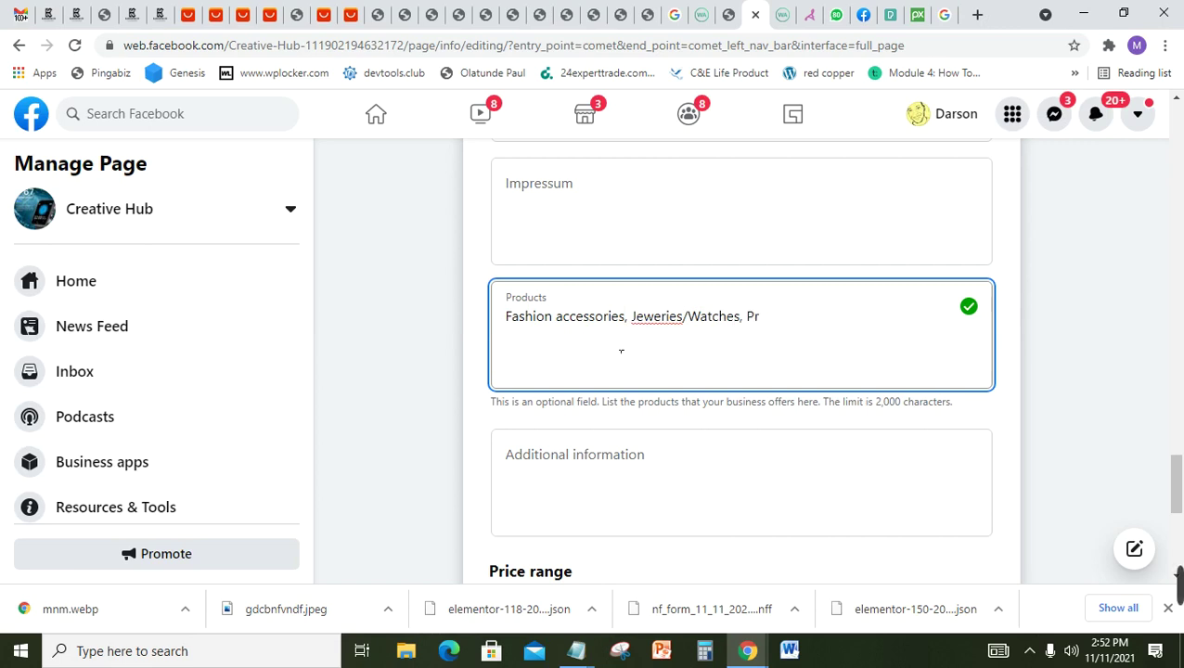
key("BackSpace")
type("roperties, Pou")
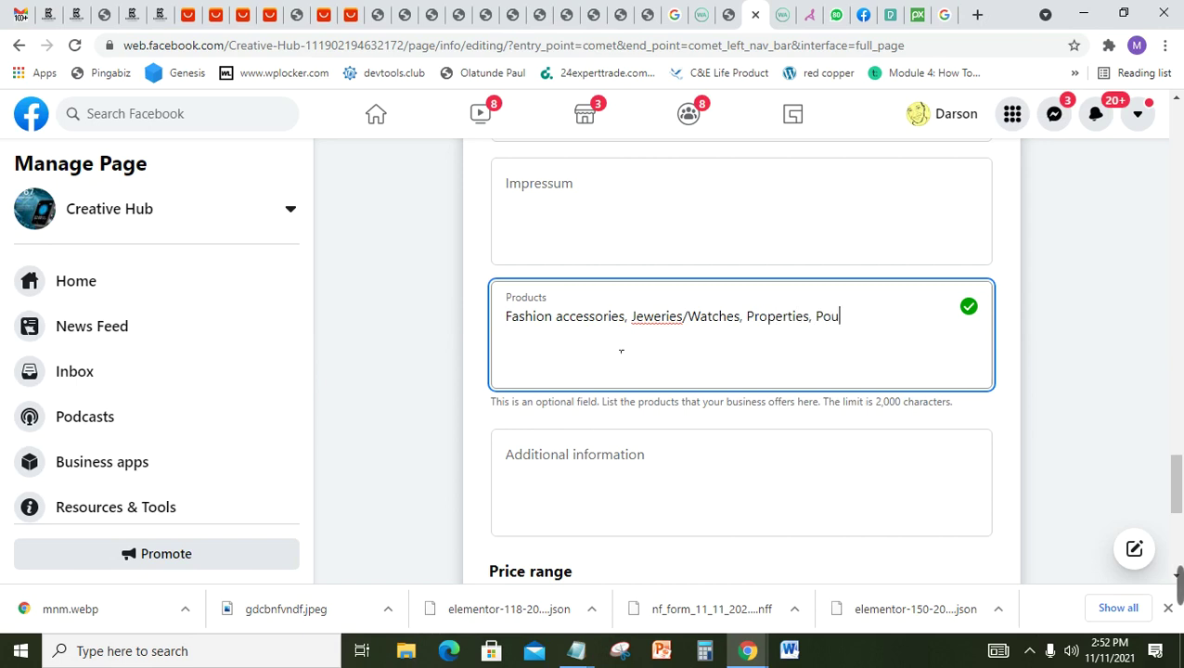
type("ltry business")
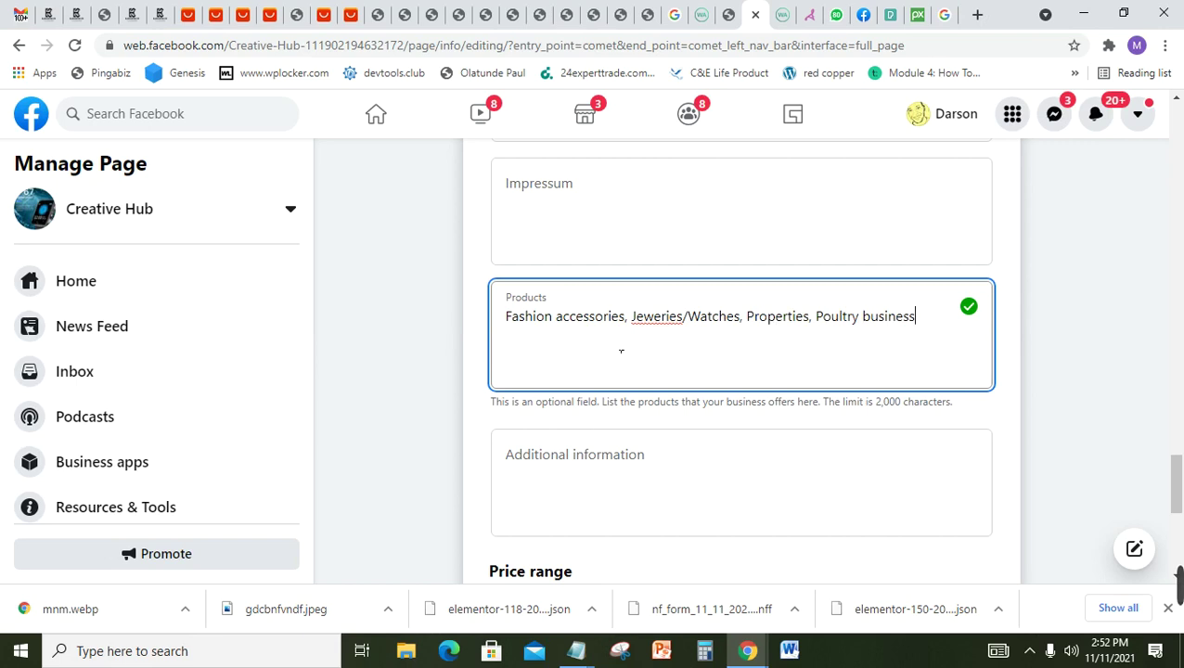
type(", Construction")
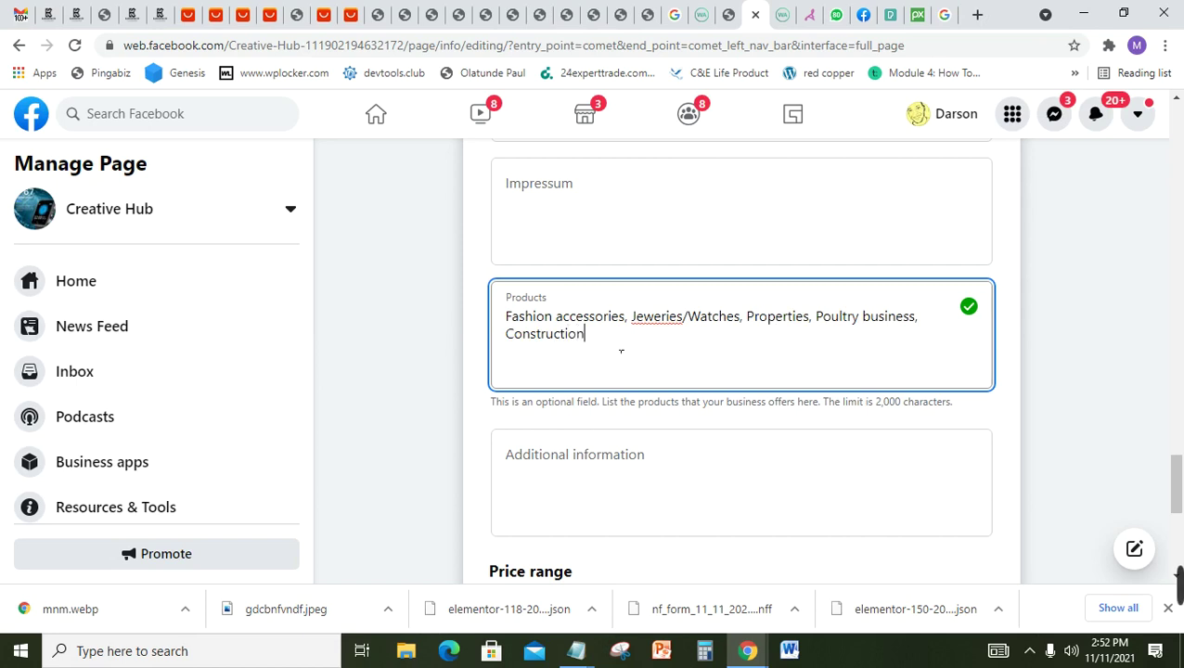
left_click(613, 454)
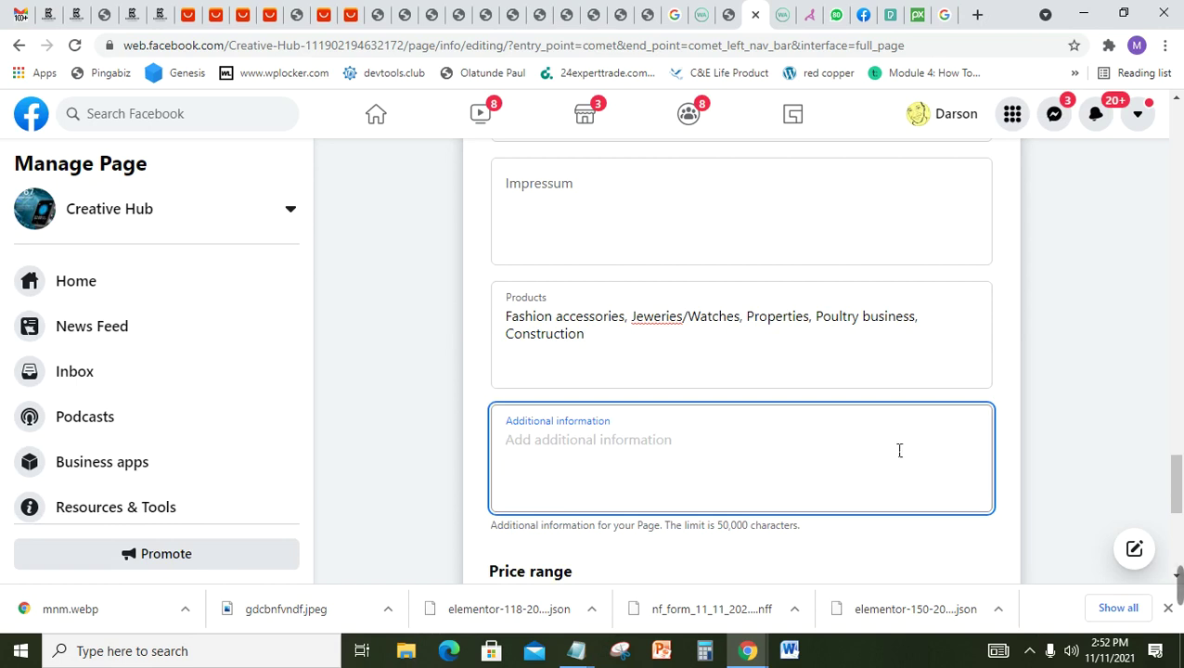
scroll(1177, 506, "down", 1)
left_click_drag(1177, 506, 1178, 529)
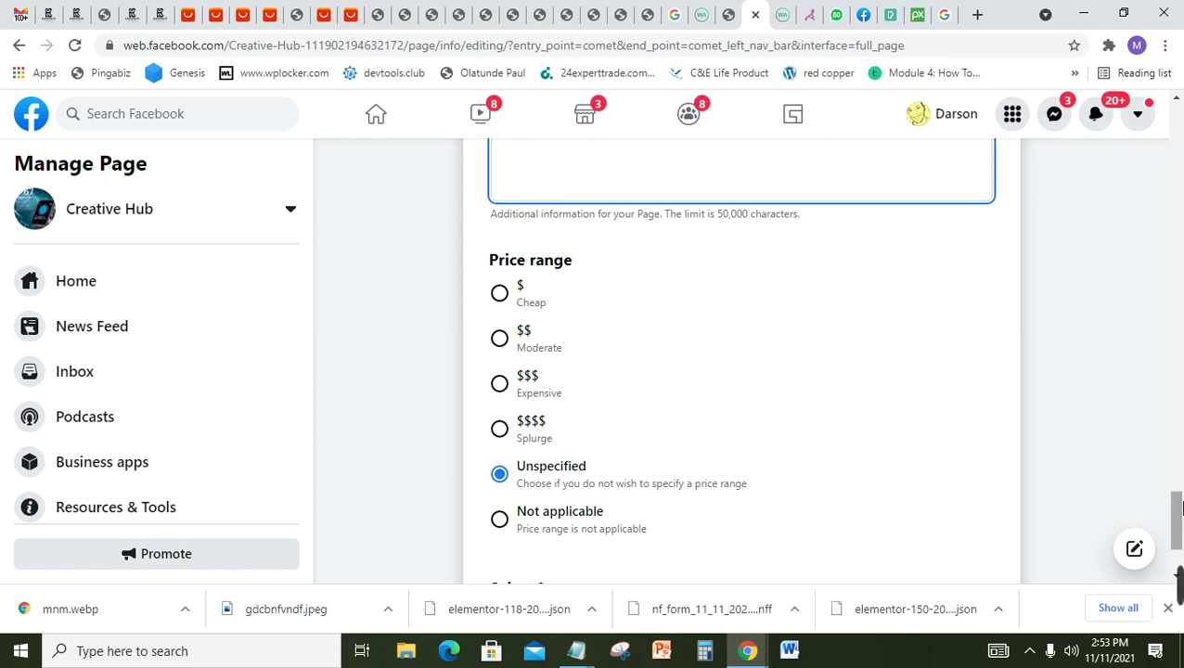
left_click_drag(1179, 509, 1179, 515)
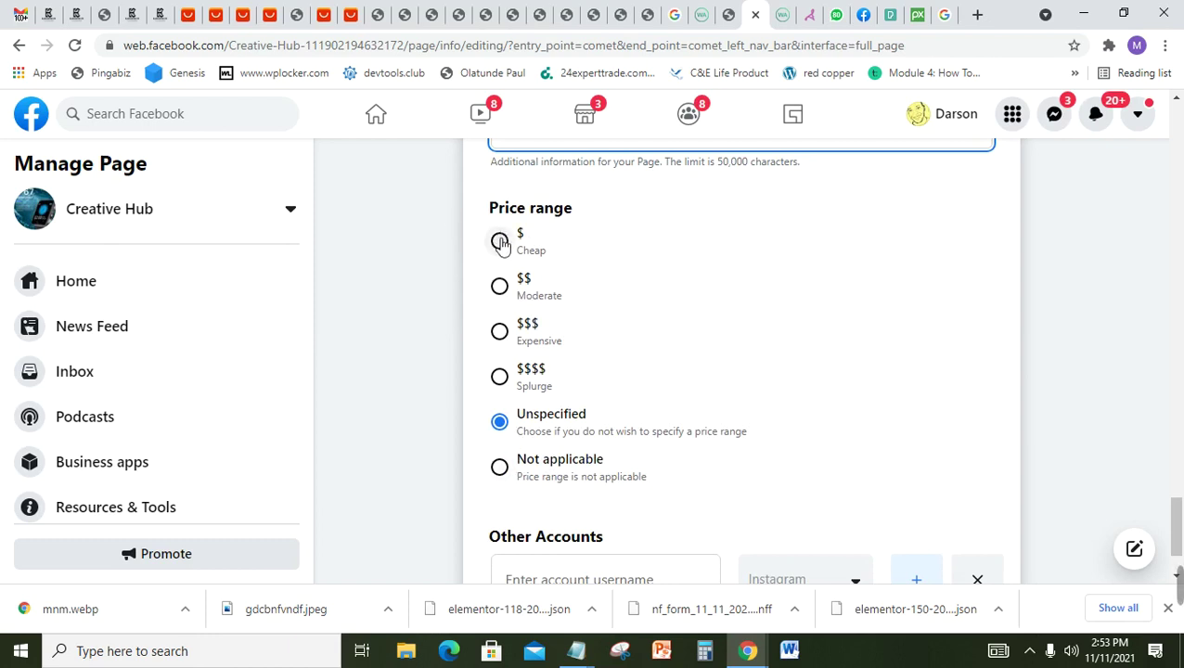
scroll(500, 249, "down", 1)
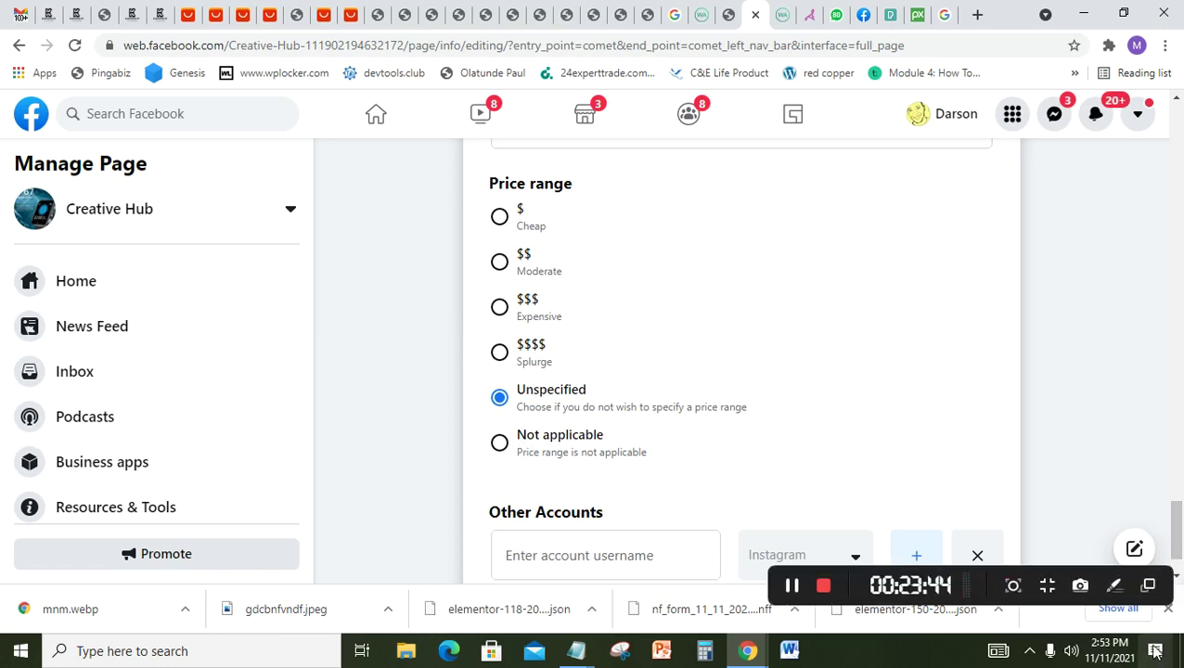
Step: Add the Instagram account's username under Other Accounts
left_click(578, 555)
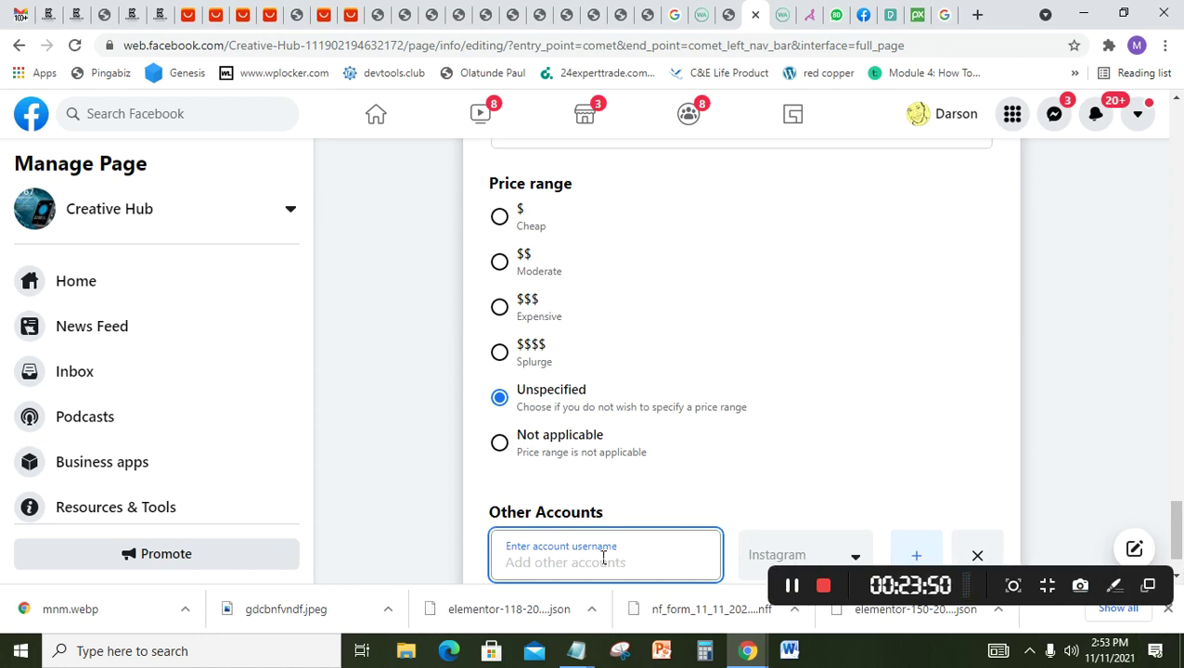
type("@dars")
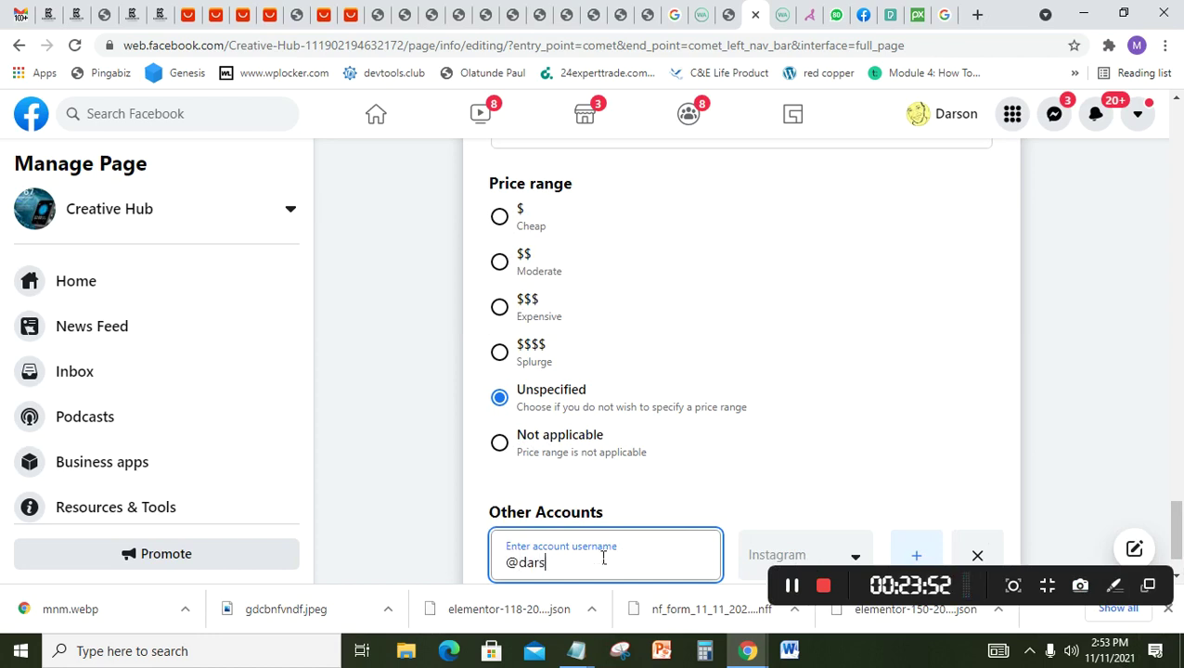
type("onx04")
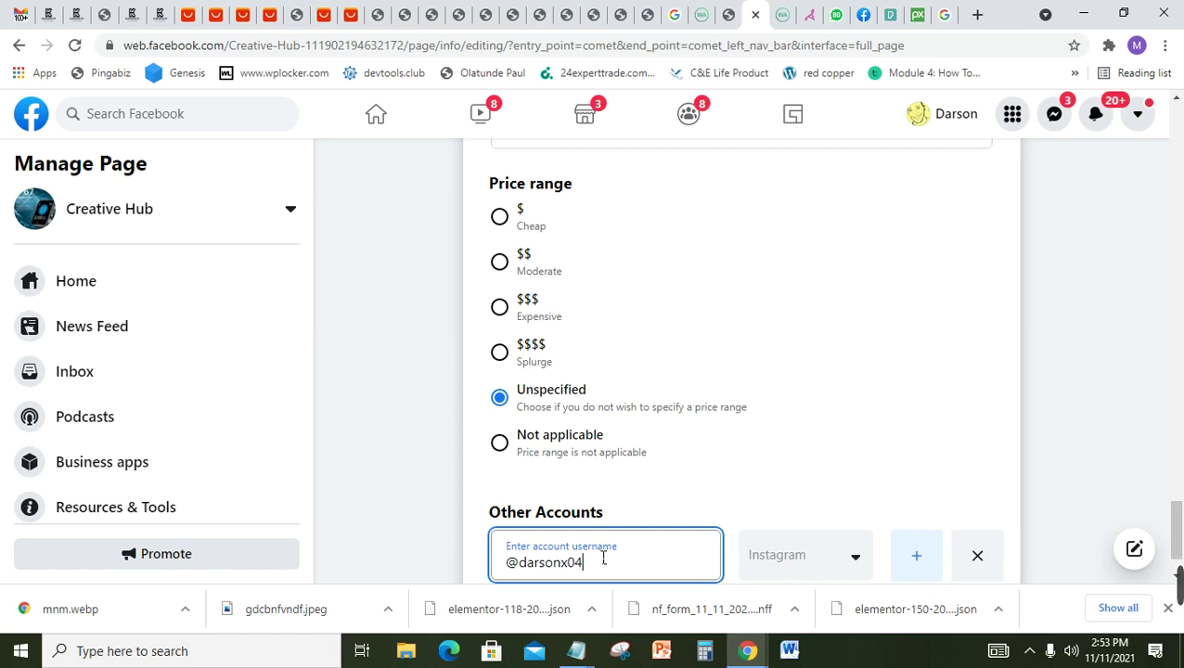
left_click(908, 560)
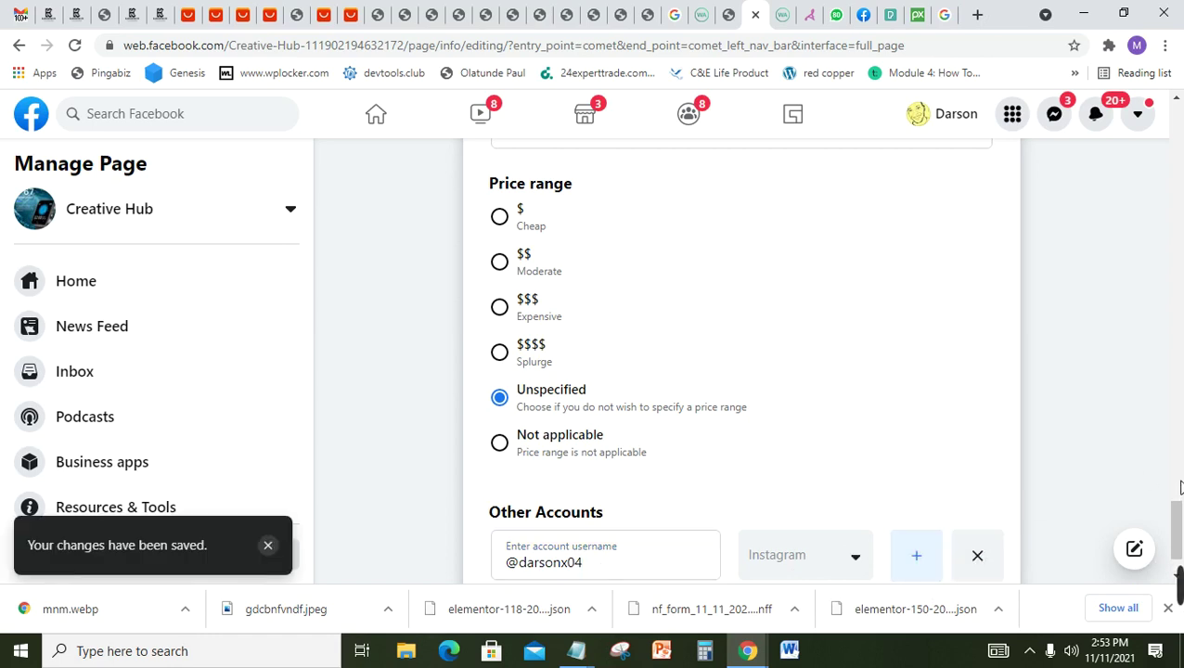
scroll(1179, 536, "down", 1)
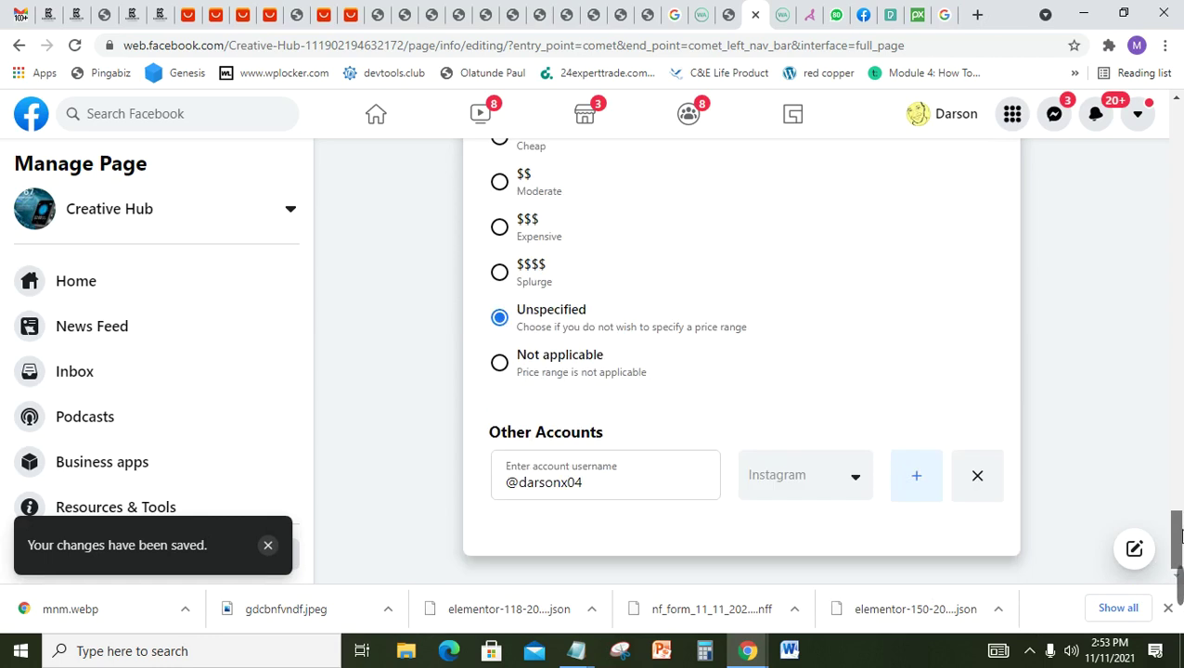
Step: Add a second linked account set to YouTube with its username, and save it
left_click(917, 494)
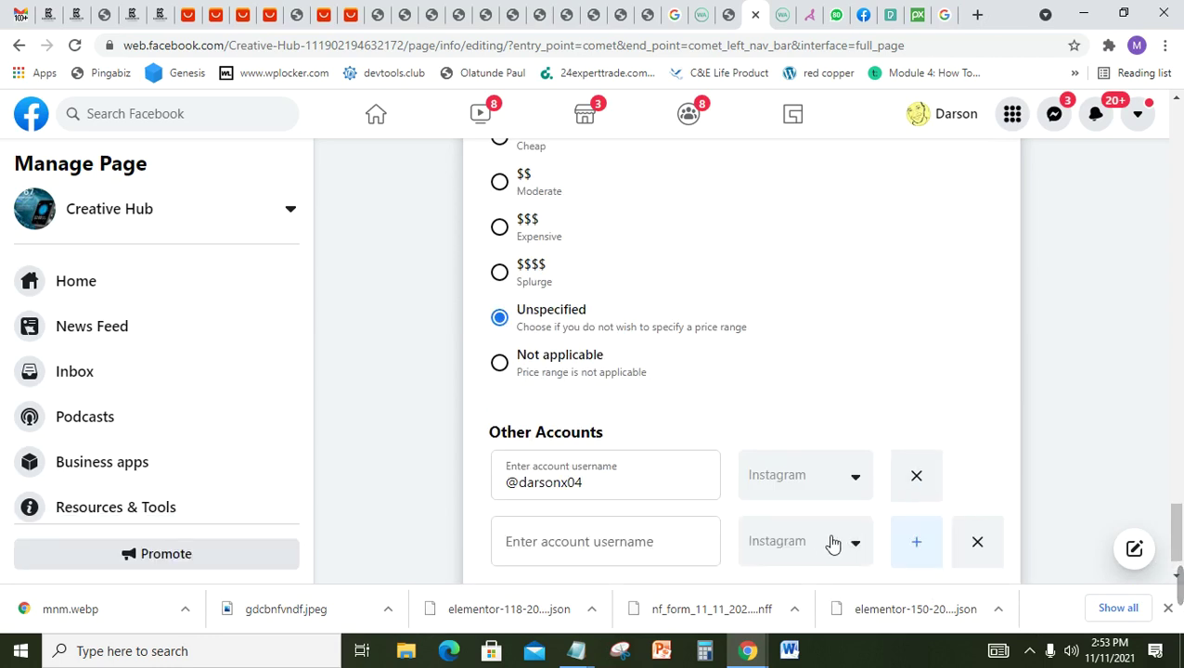
left_click(832, 543)
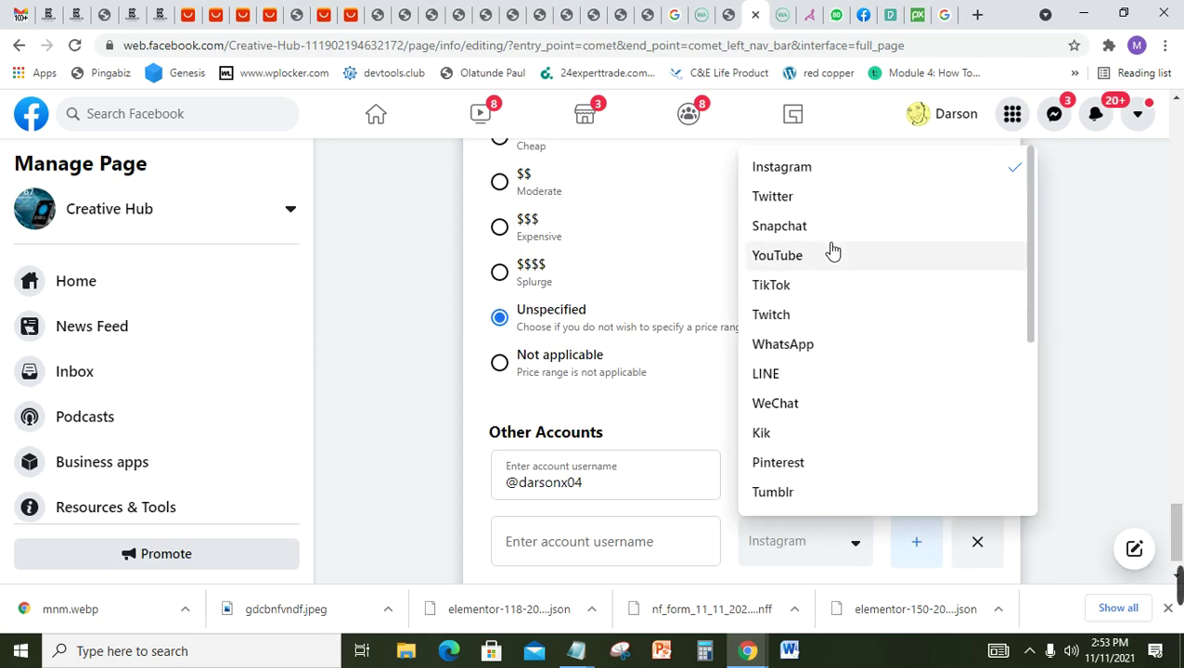
left_click(813, 264)
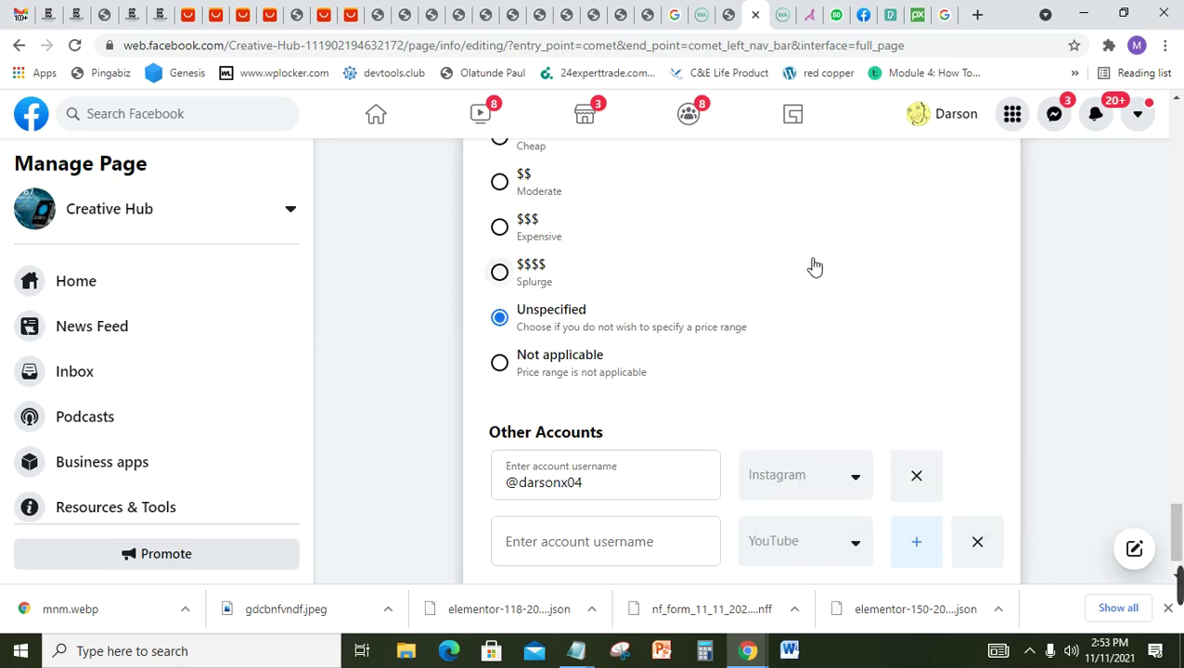
left_click(612, 537)
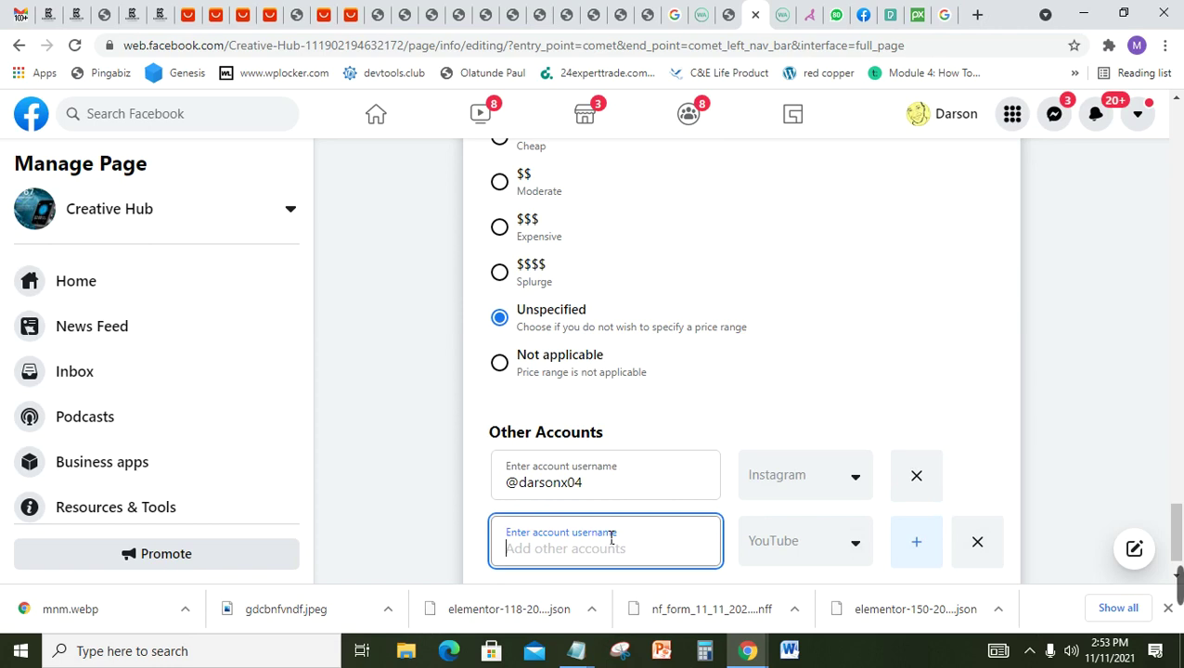
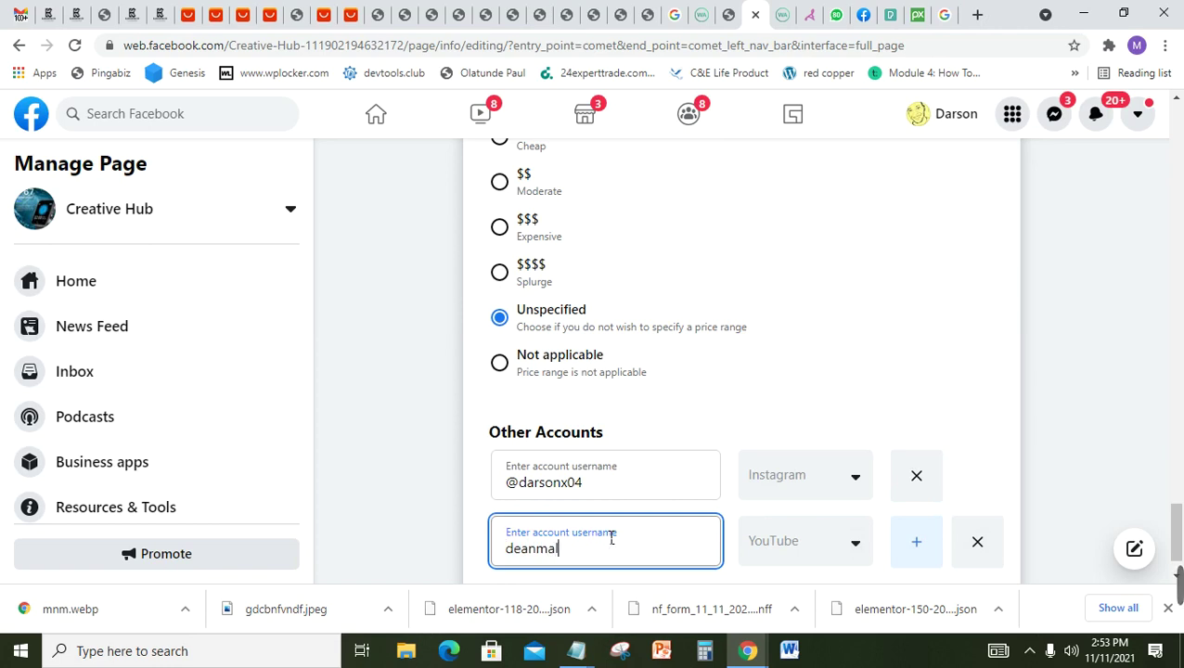
left_click(919, 548)
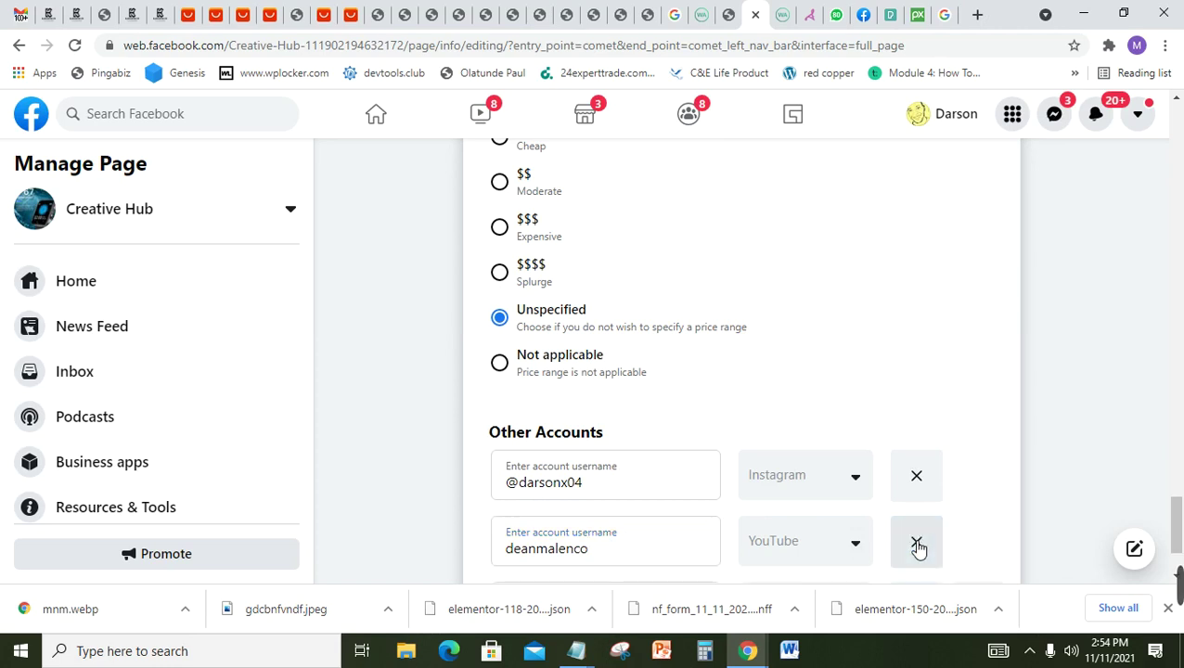
Step: Add a third, still-empty linked-account row, left set to Instagram
scroll(1181, 537, "down", 1)
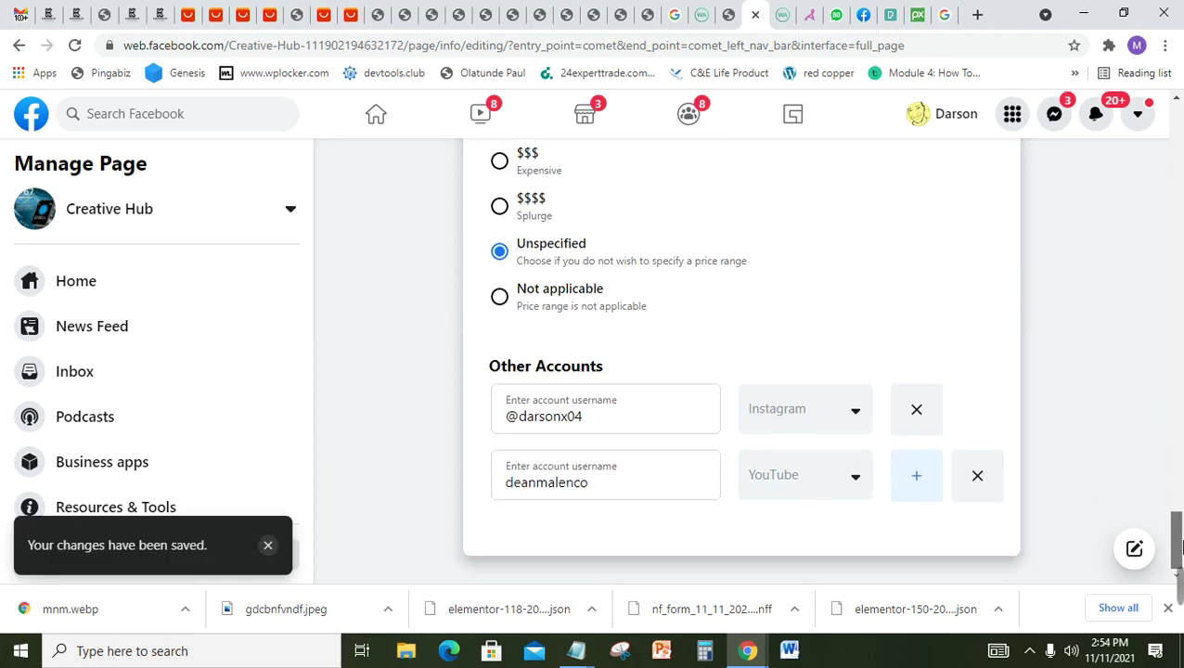
left_click(919, 487)
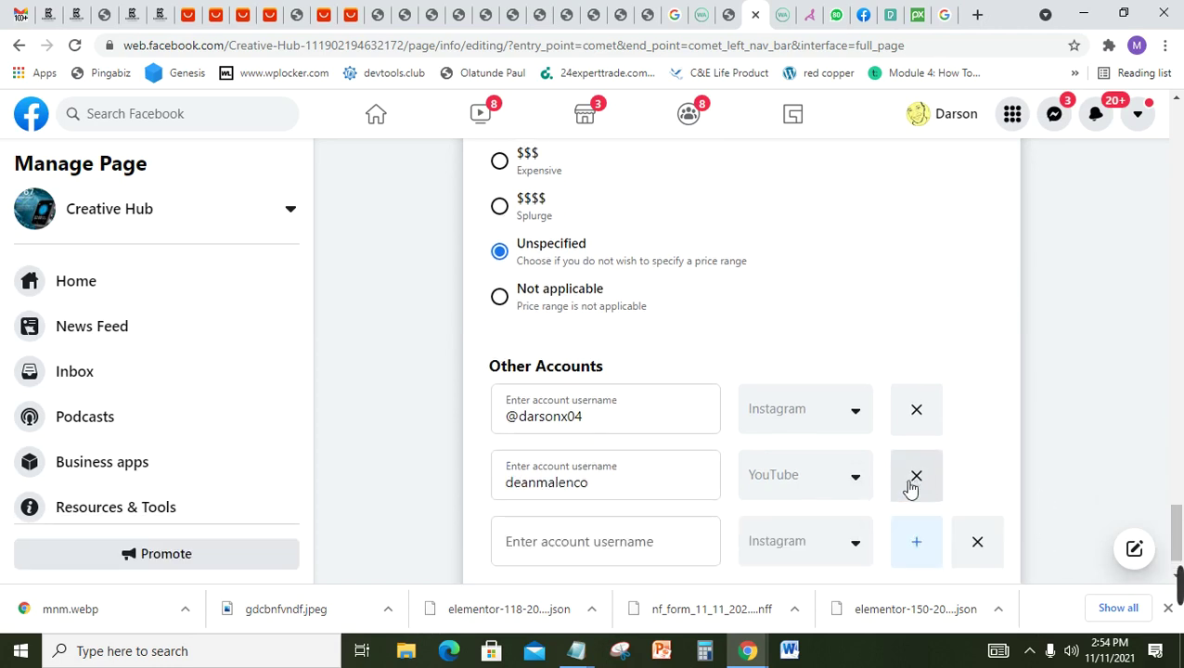
left_click(838, 541)
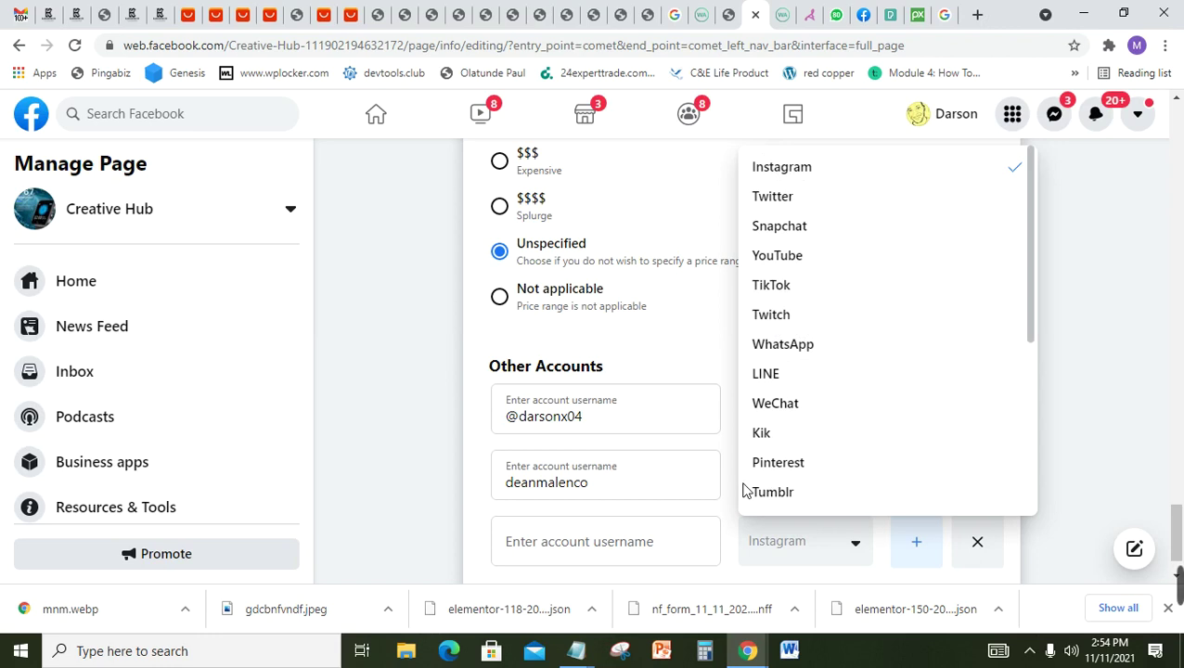
mouse_move(1175, 584)
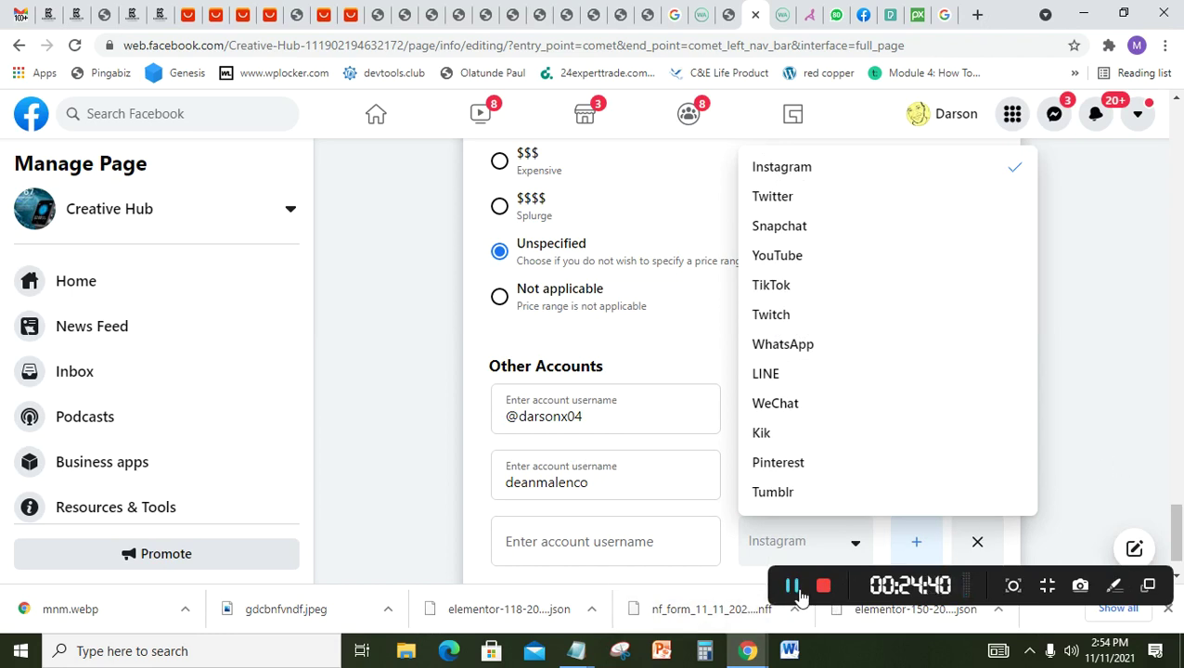
left_click(792, 586)
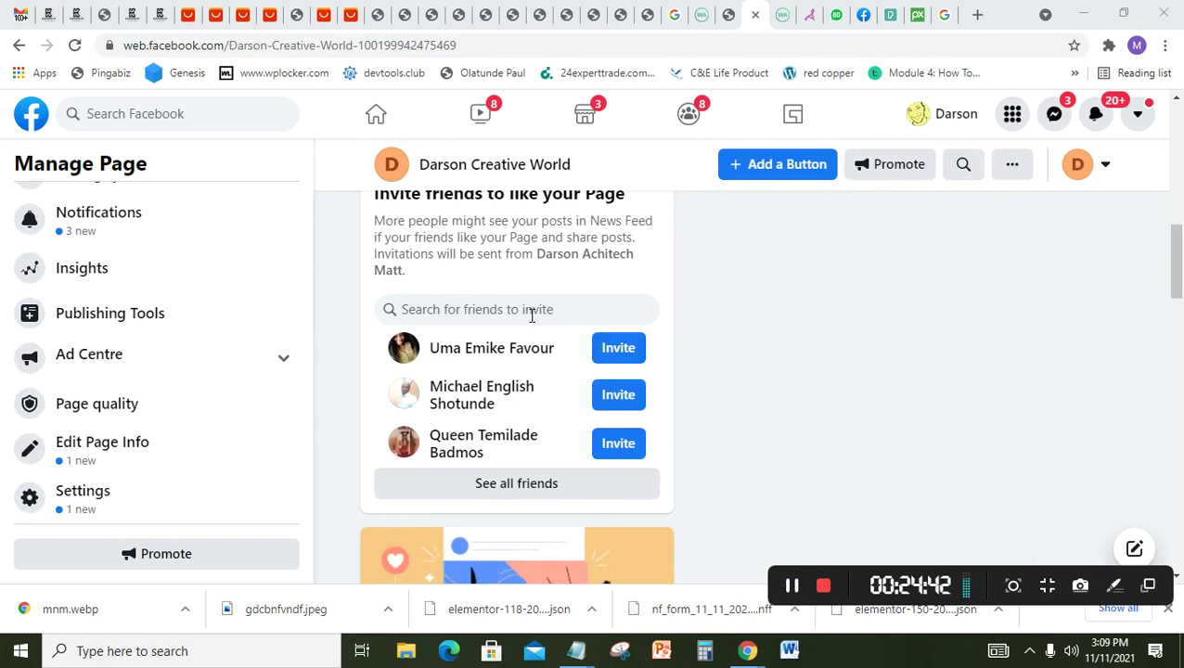
scroll(1177, 272, "down", 1)
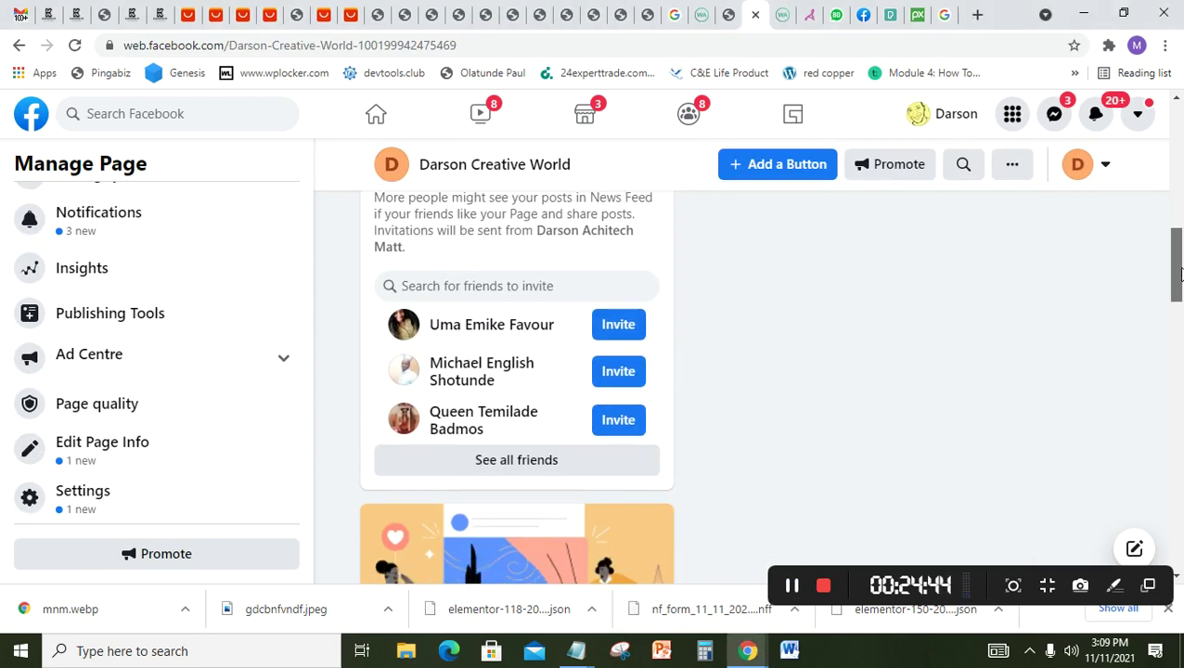
left_click_drag(1179, 272, 1183, 280)
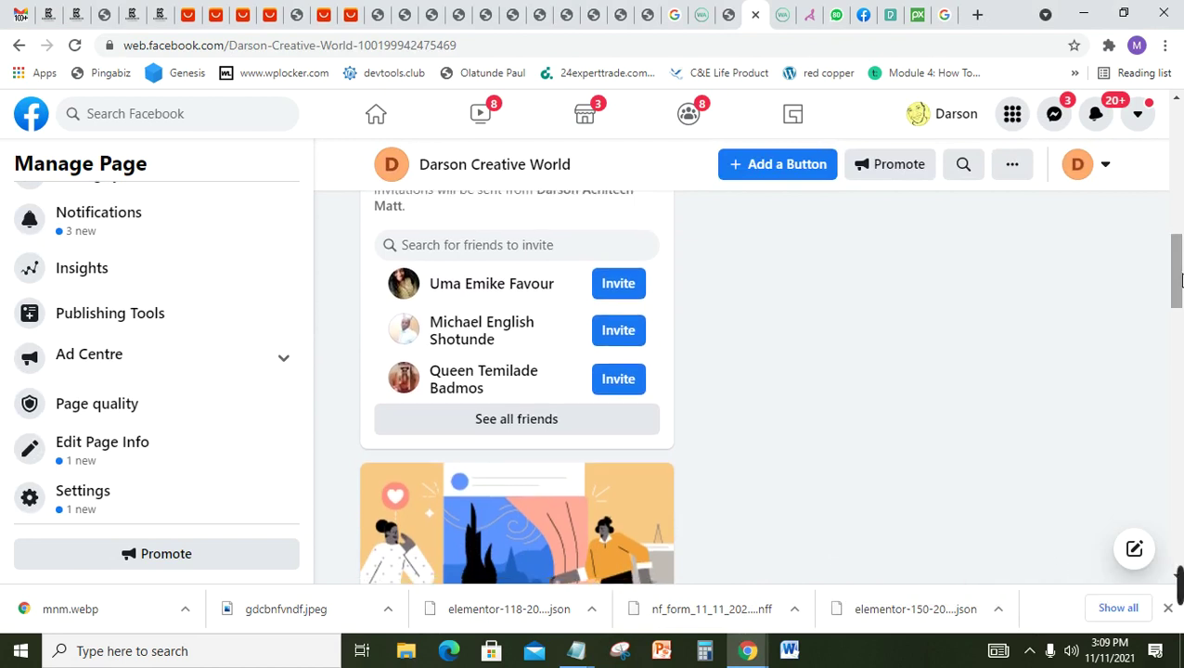
mouse_move(1183, 281)
left_mouse_down()
mouse_move(1182, 223)
mouse_move(1182, 266)
left_mouse_up()
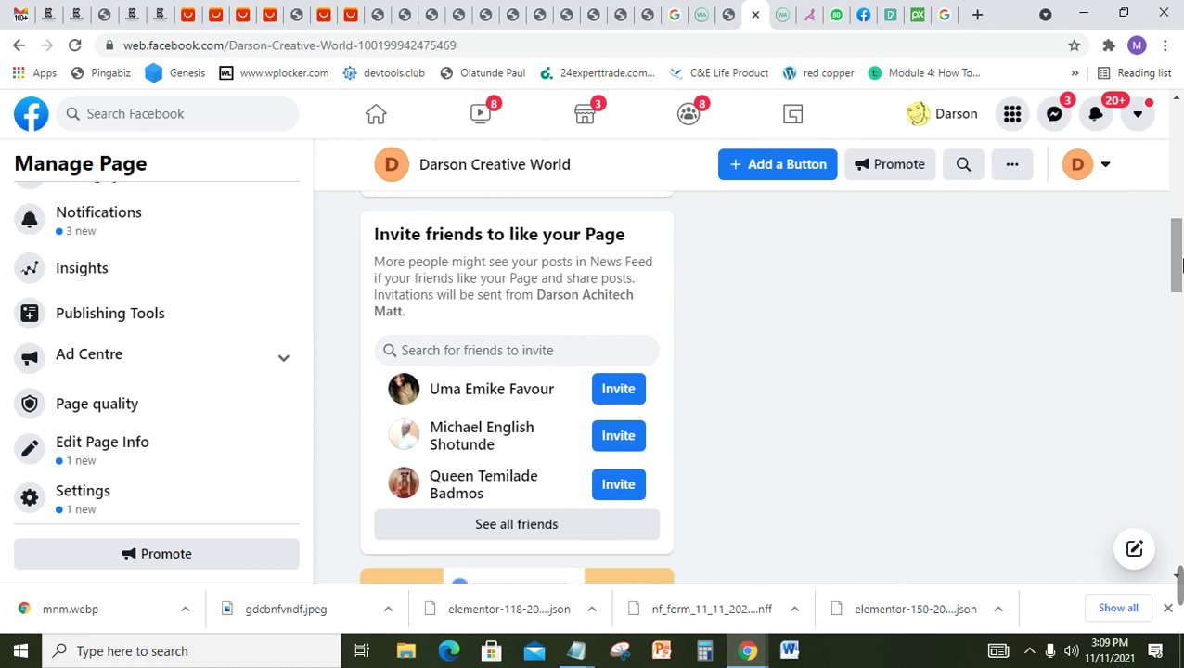
left_click(553, 527)
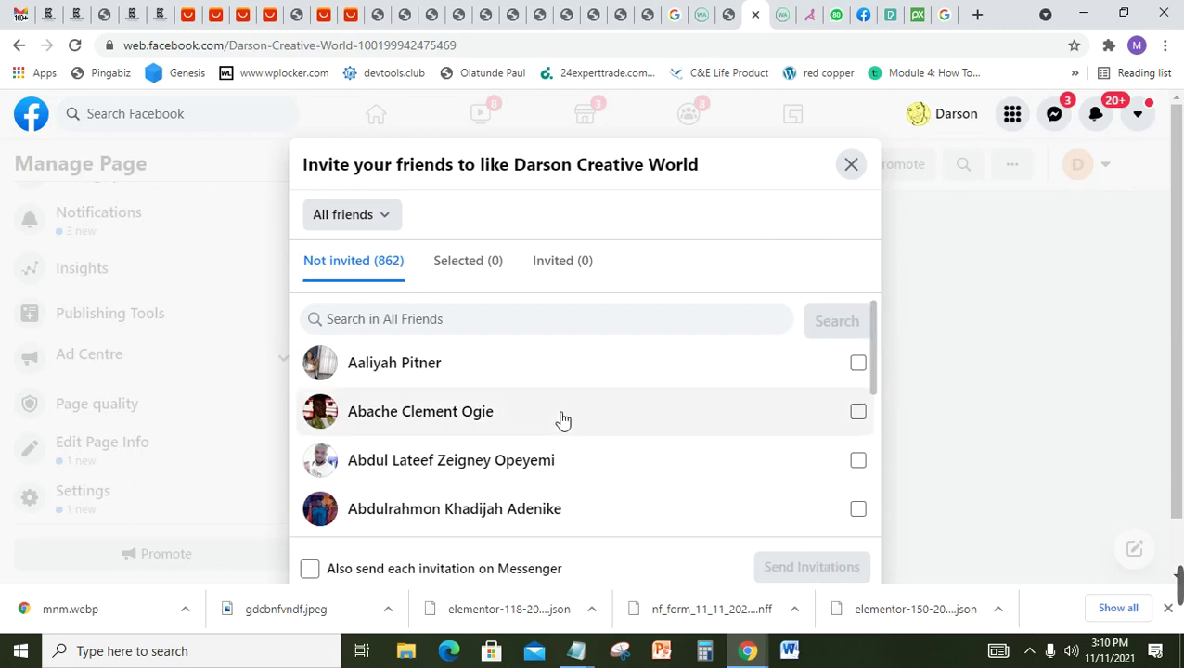
Step: Tick four friends and send them invitations to like Darson Creative World
left_click(379, 223)
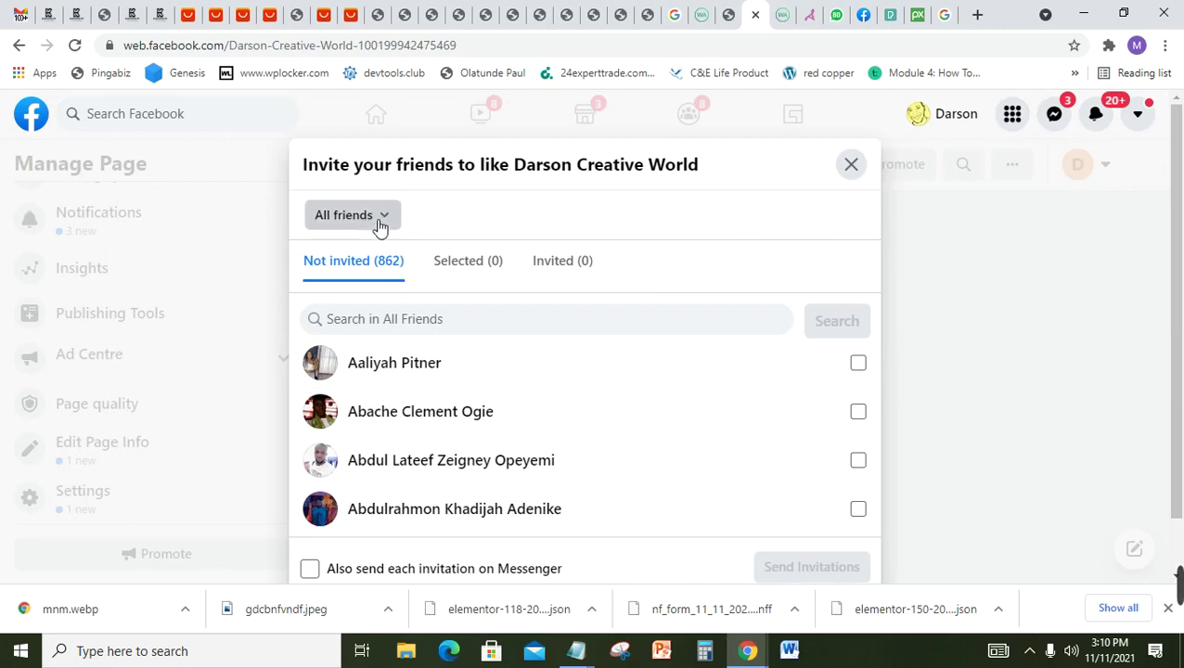
left_click(379, 224)
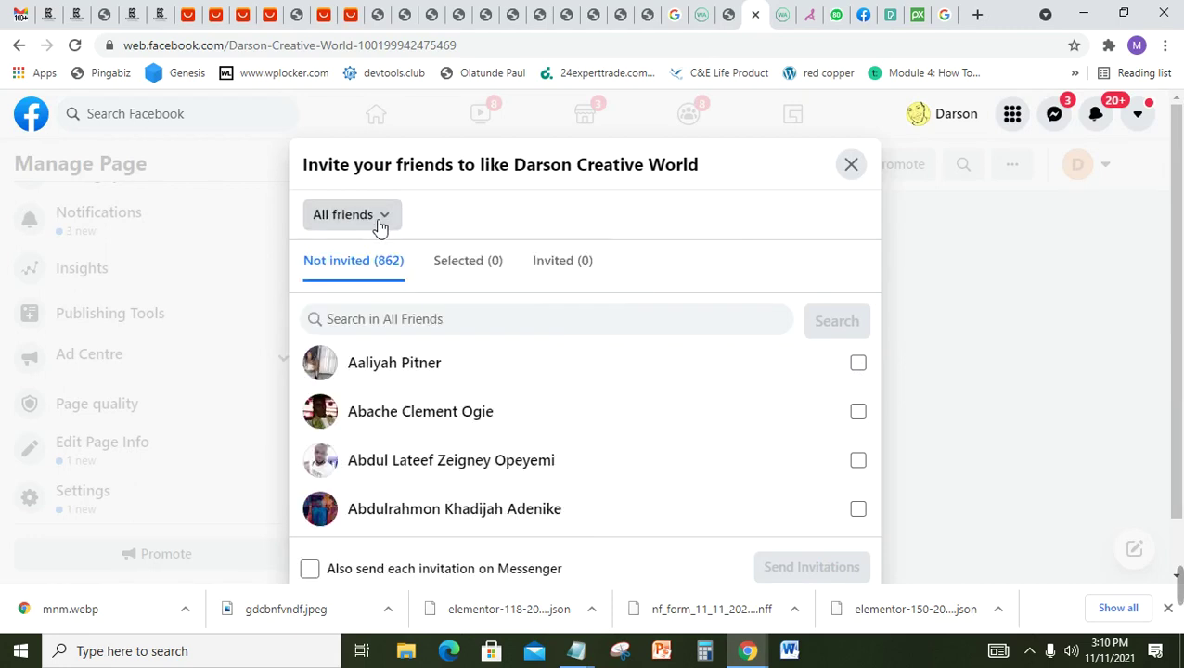
left_click(858, 364)
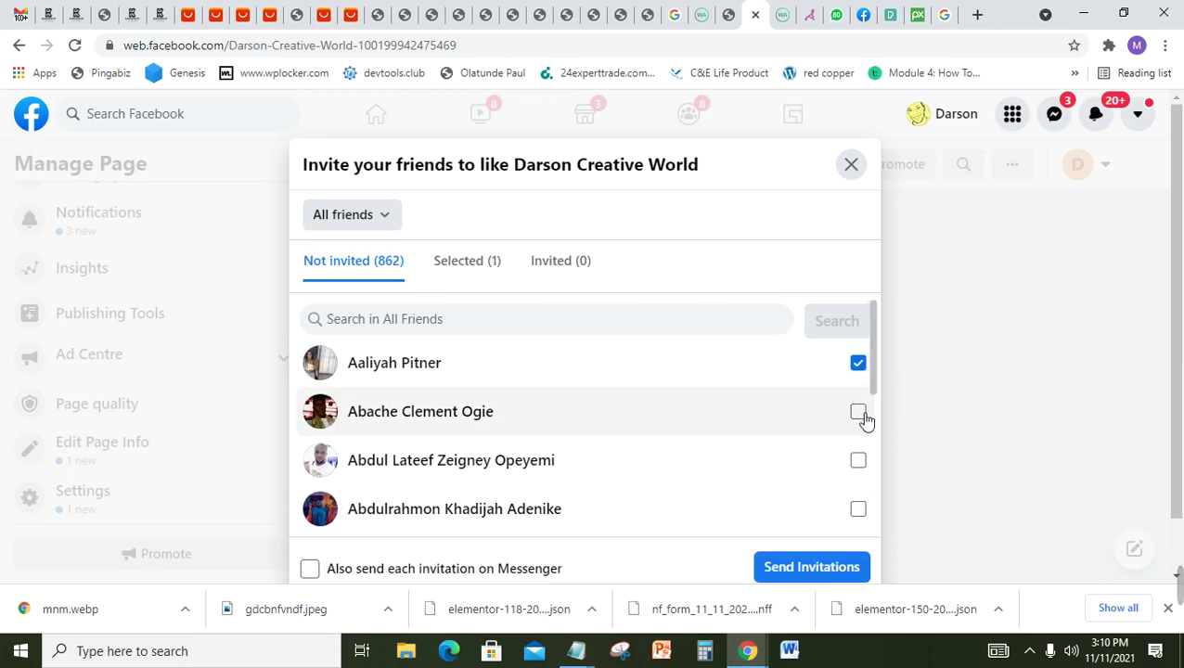
left_click(860, 414)
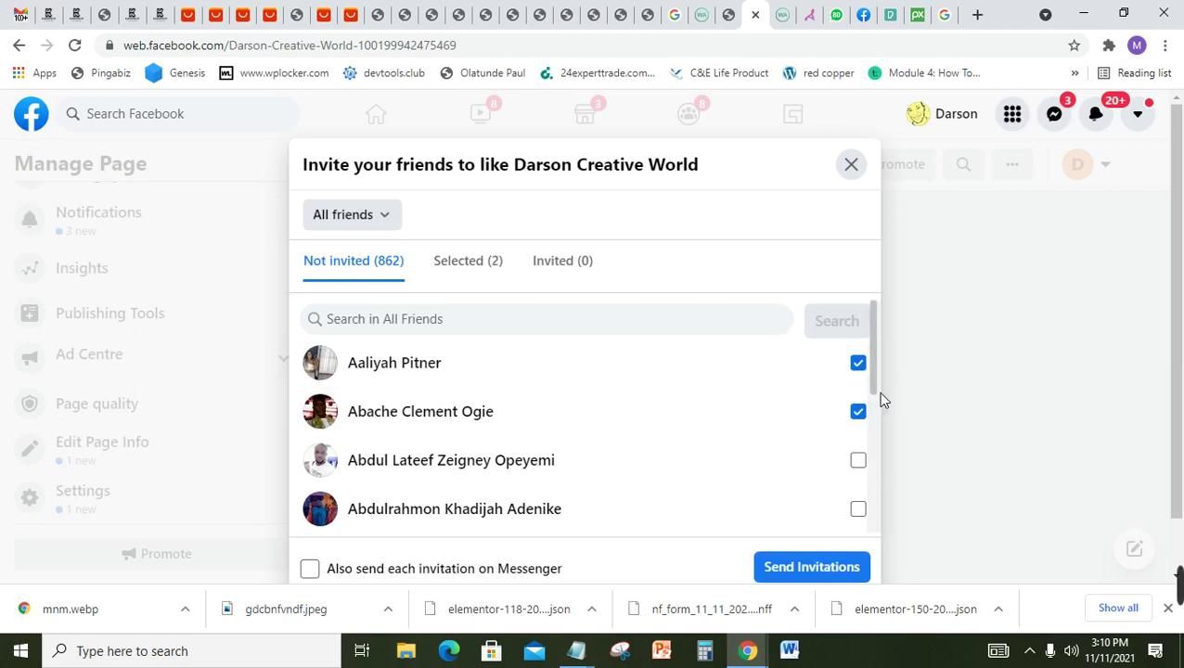
left_click_drag(874, 385, 873, 423)
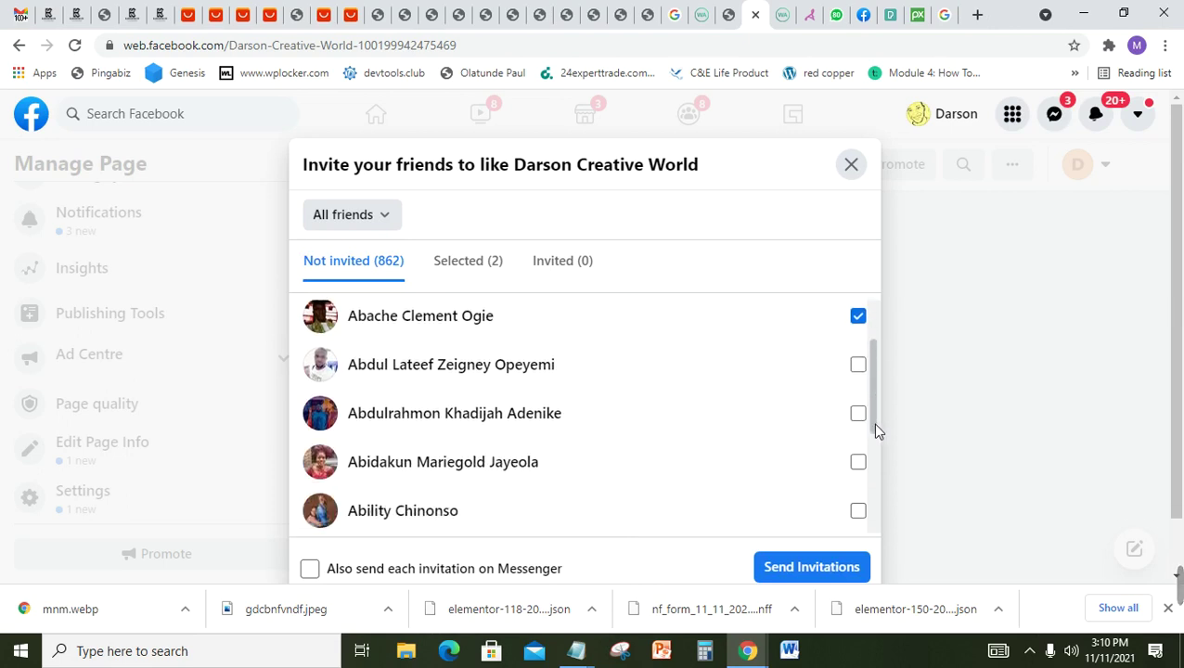
left_click(859, 366)
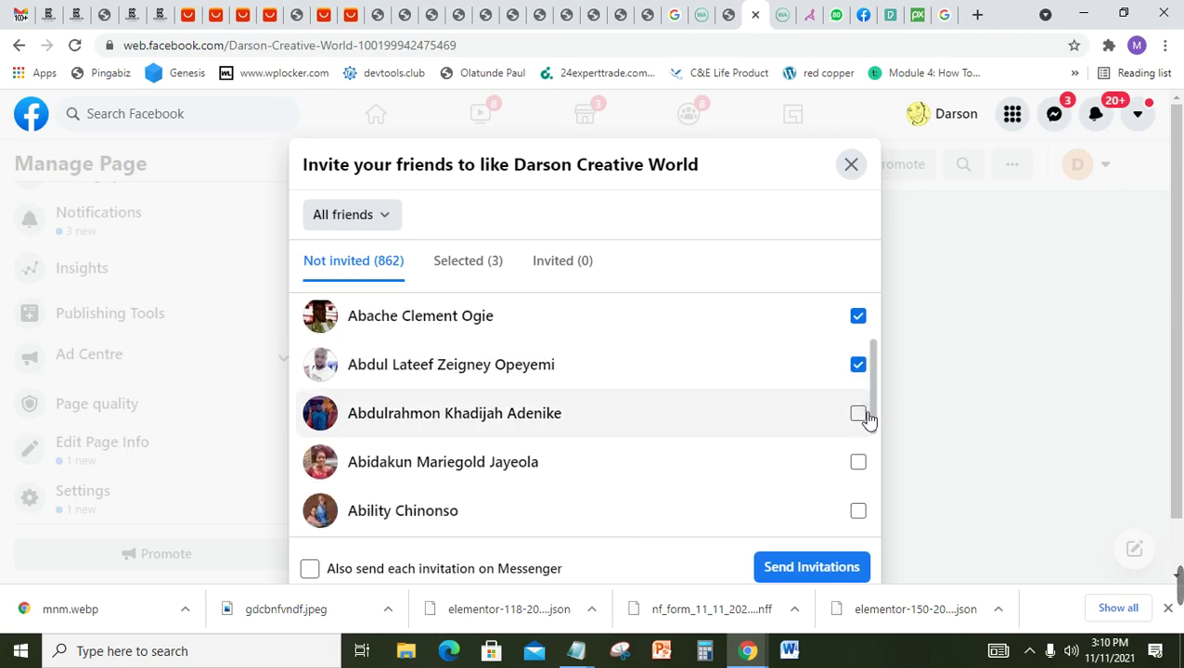
left_click(861, 414)
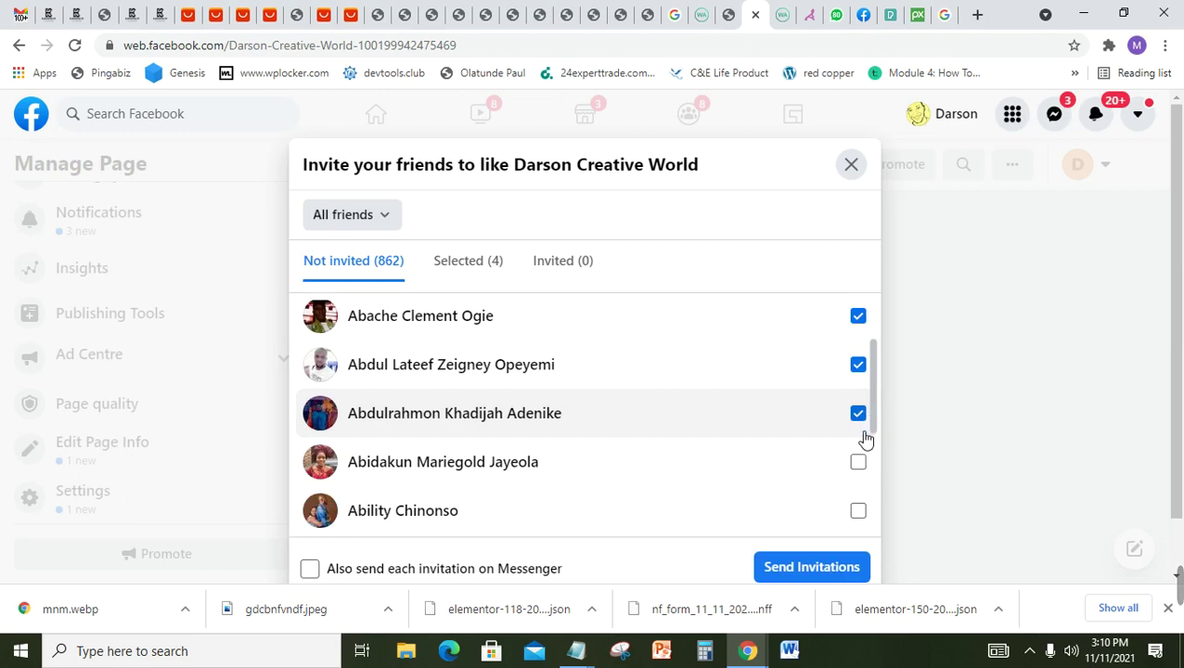
left_click(796, 570)
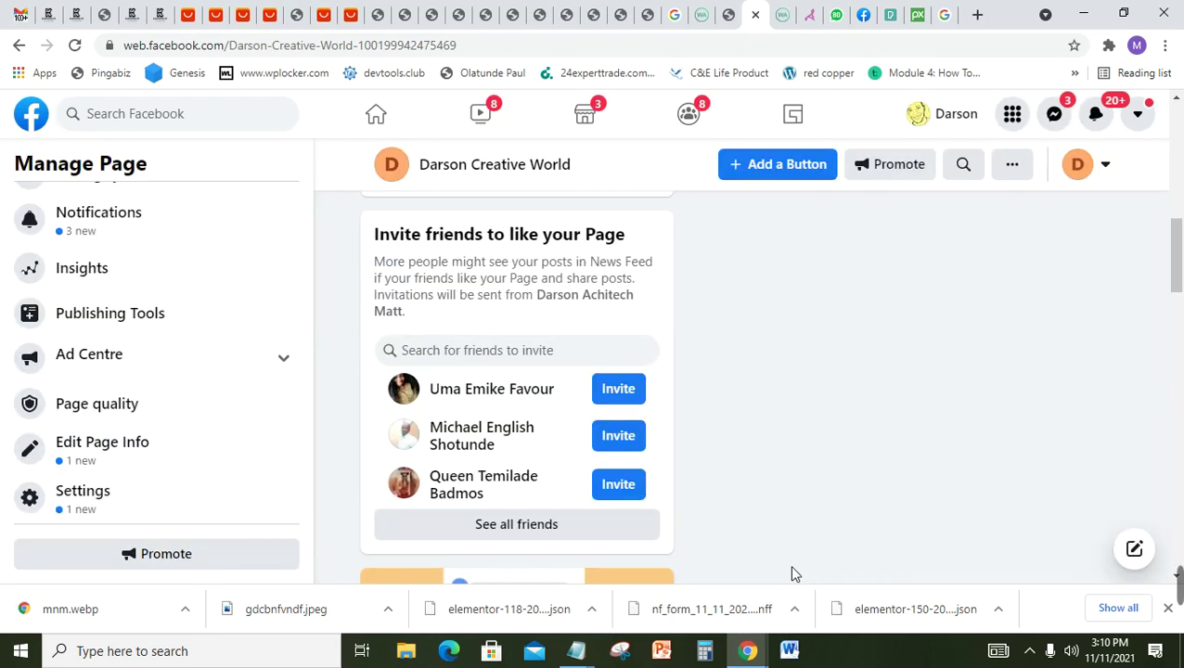
Step: Start a new post from the Darson Creative World Page rather than Creator Studio
mouse_move(1178, 585)
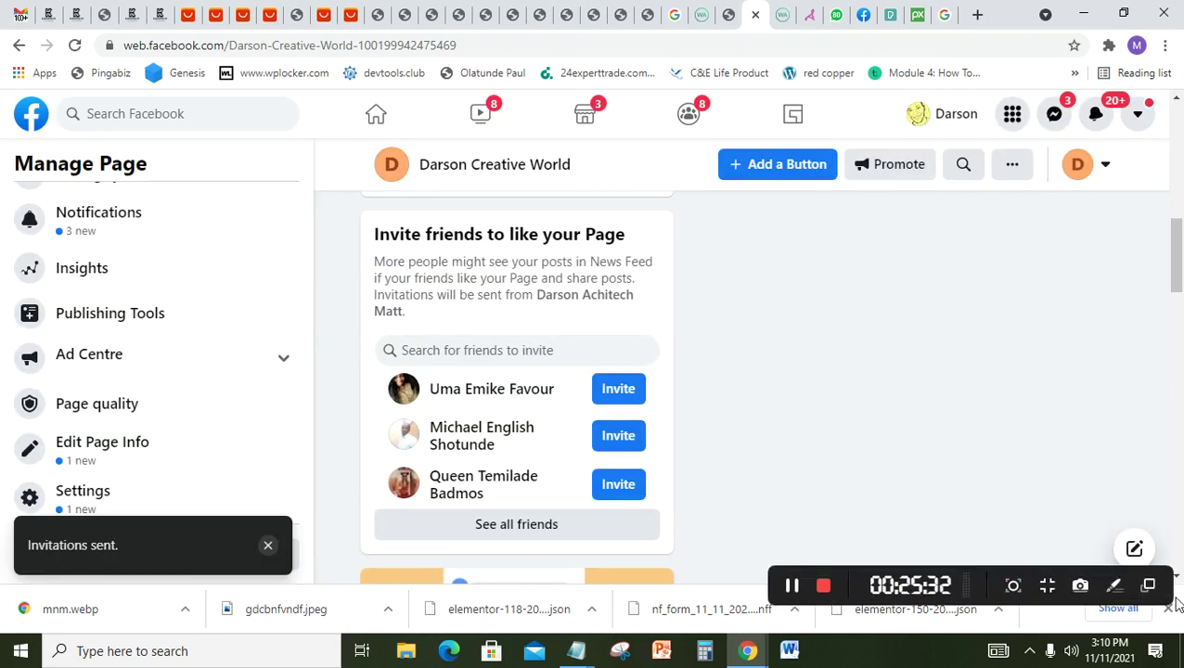
left_click(792, 587)
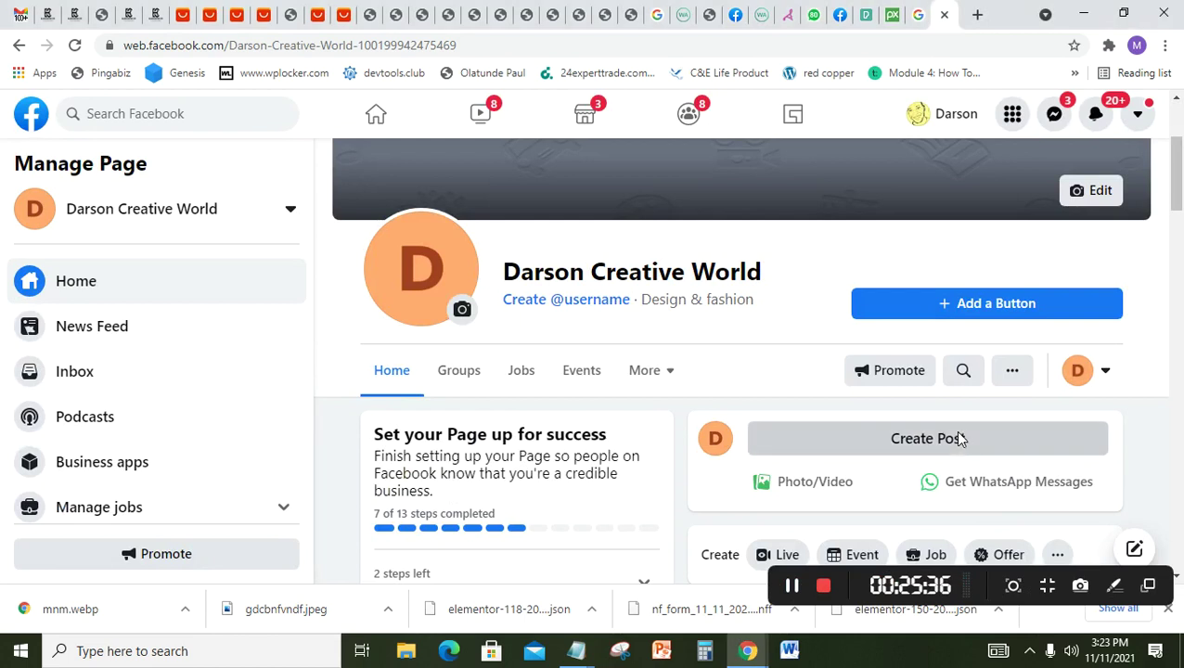
left_click(960, 439)
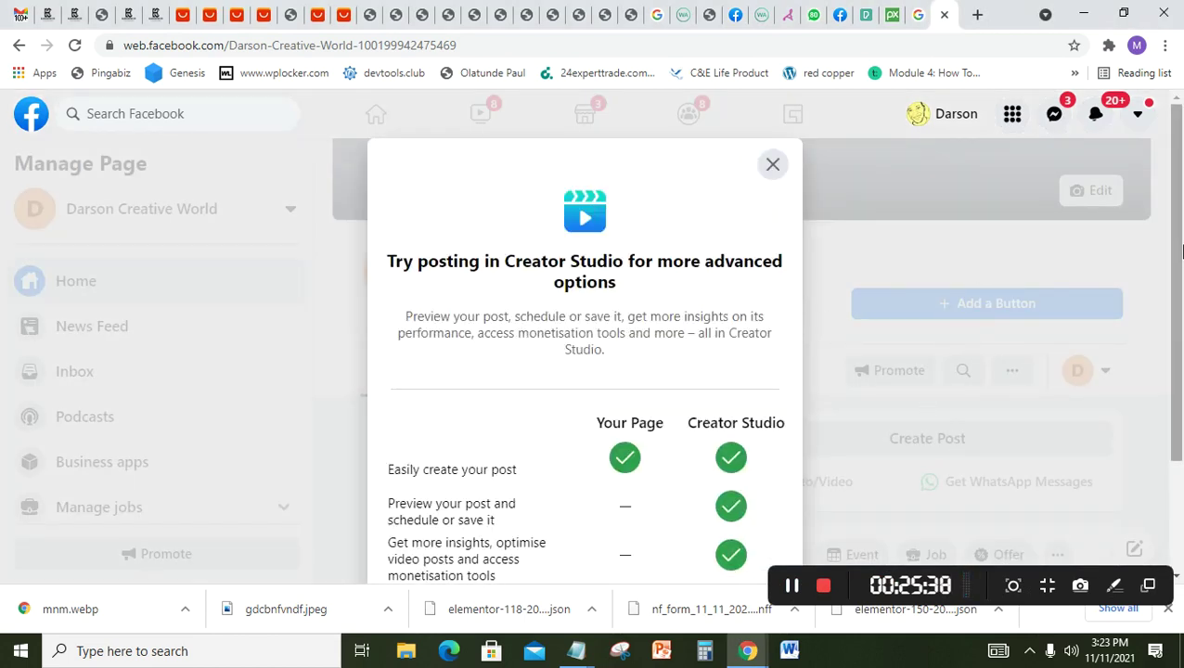
scroll(1182, 401, "down", 2)
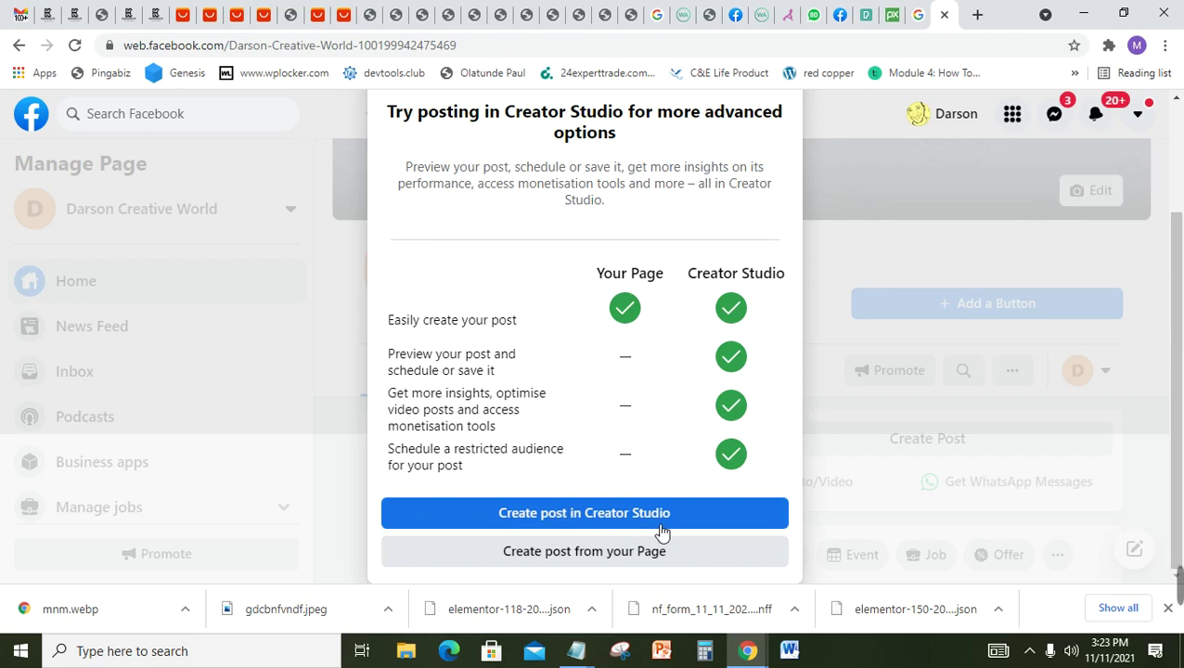
left_click(579, 555)
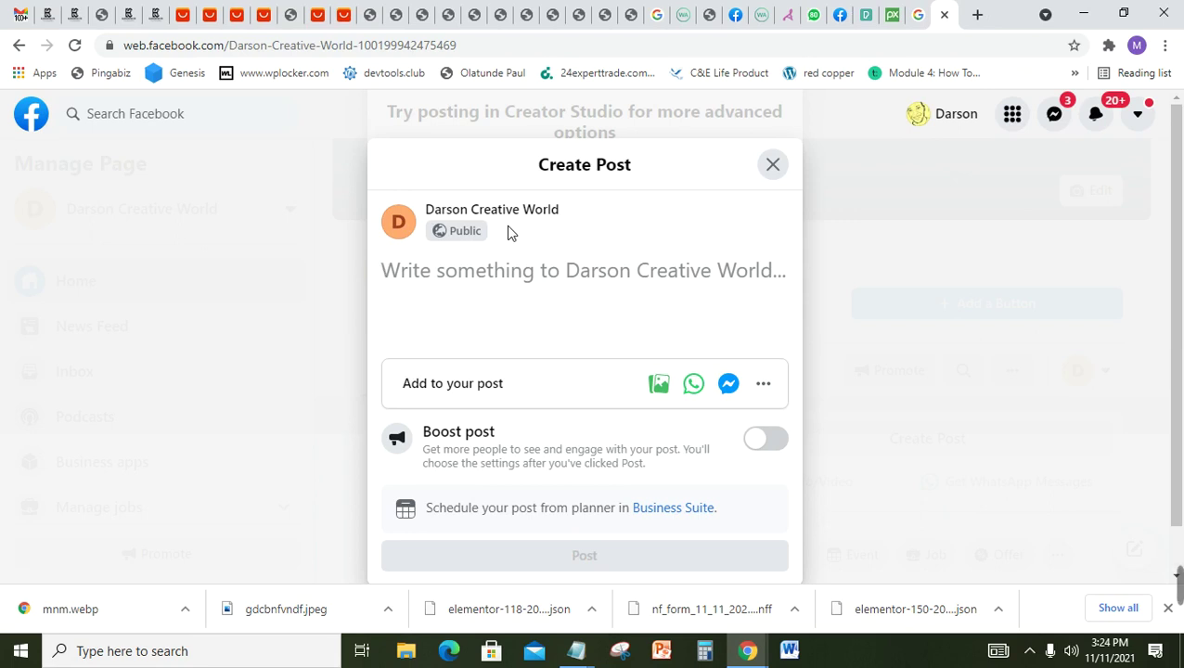
Step: Write the caption 'Get amazing deal on all our products, come with exclusive discount offers.'
type("Get")
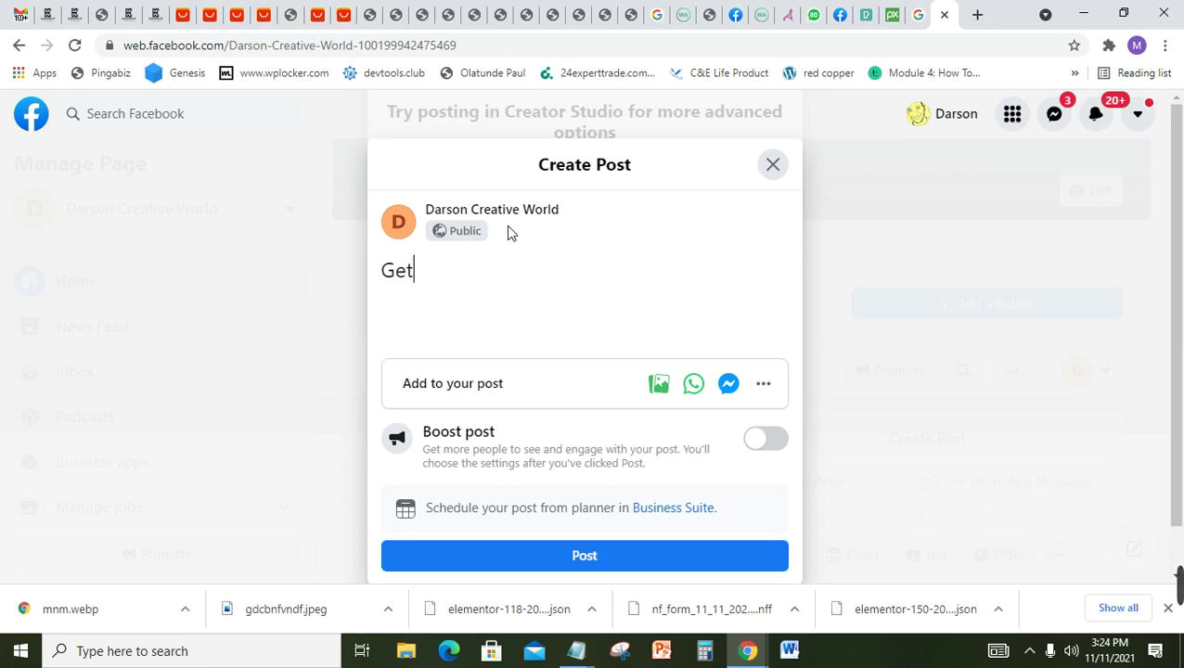
type(" am")
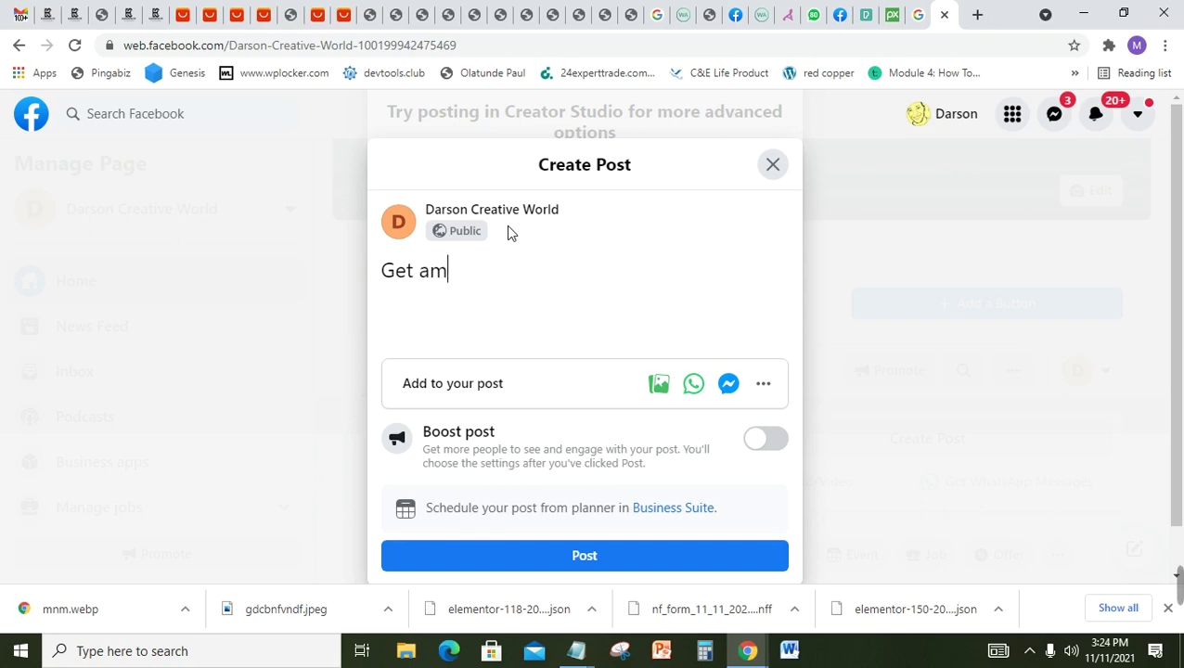
type("azing ")
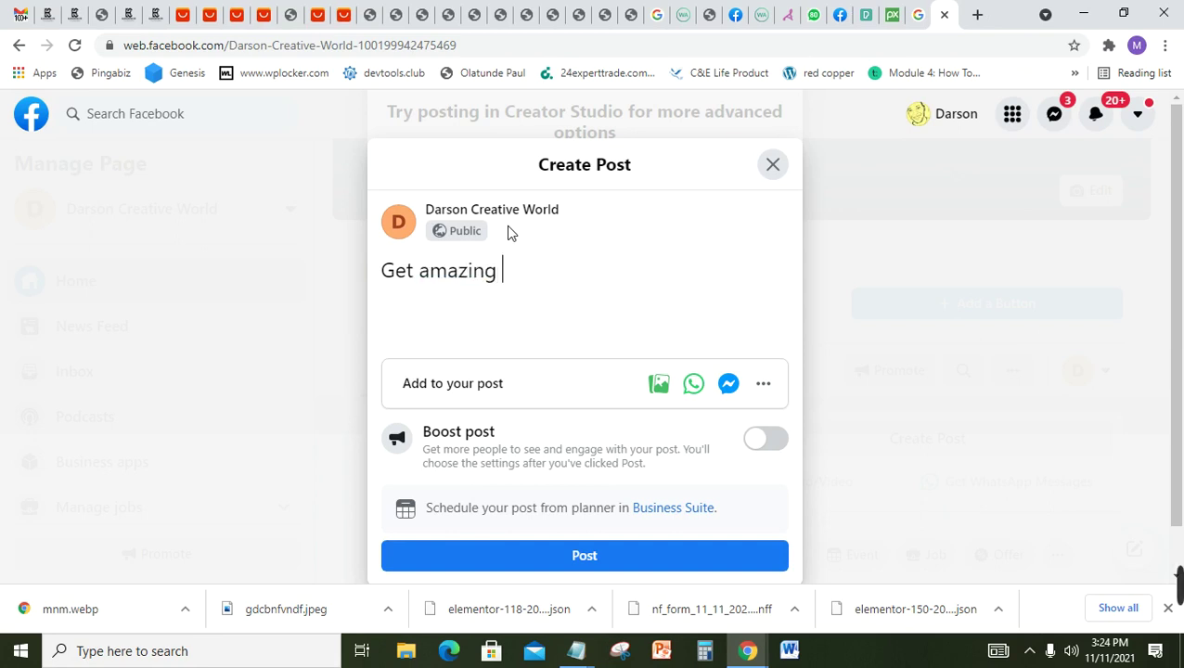
type("deal ")
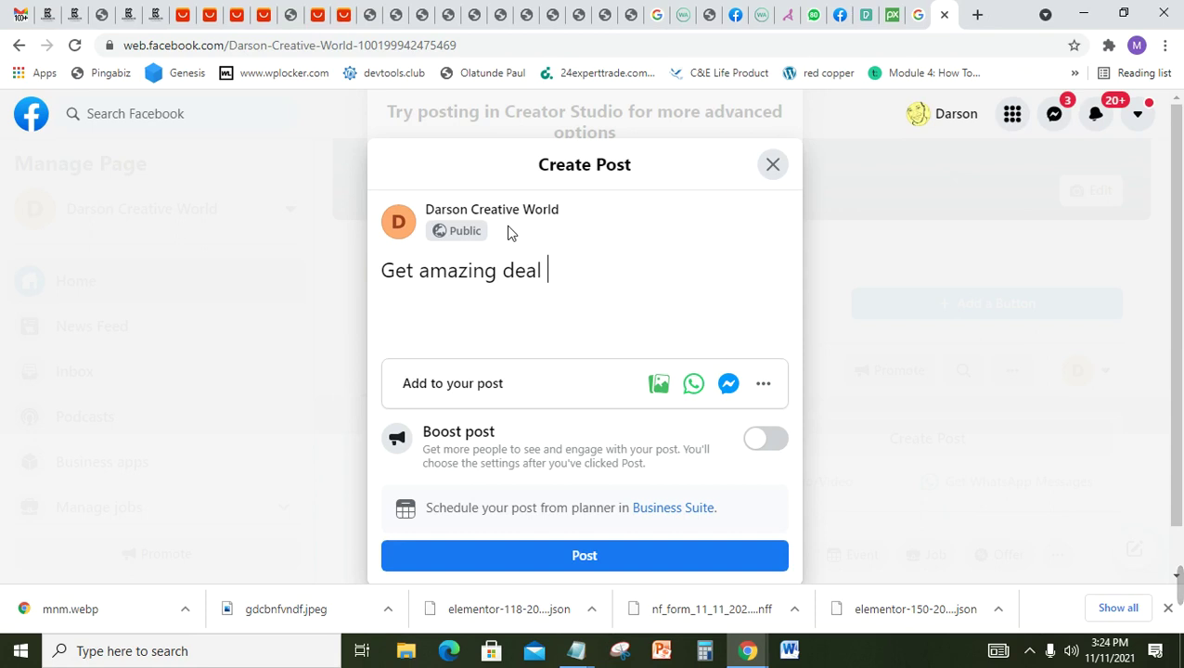
type("on all ")
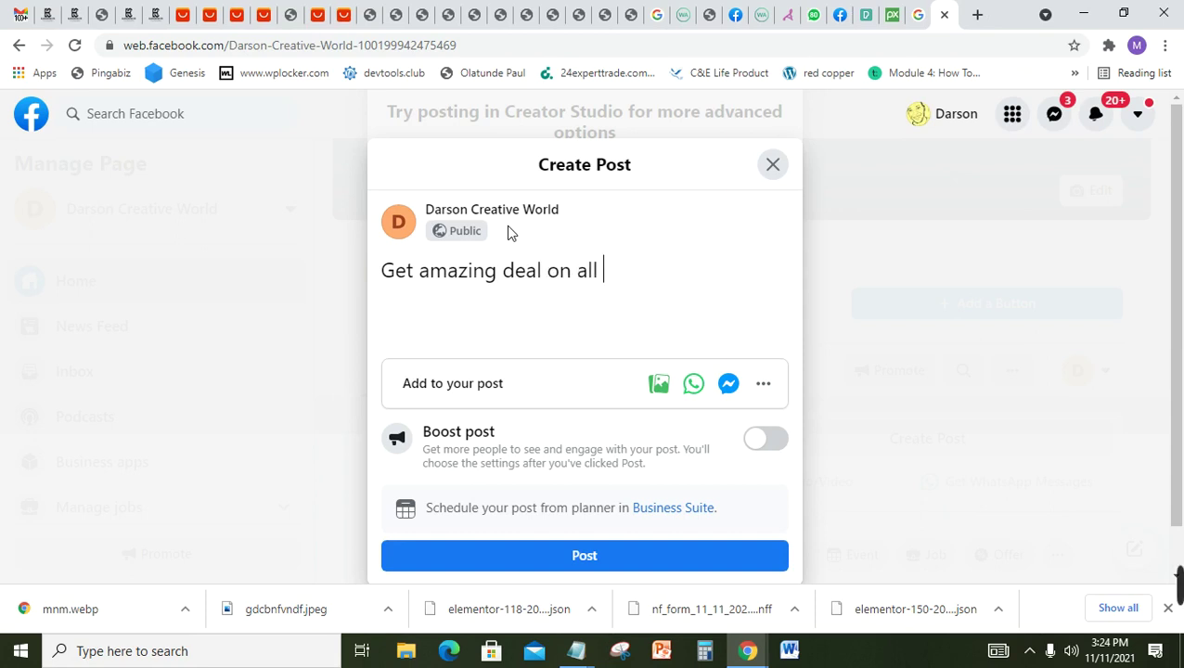
type("our products")
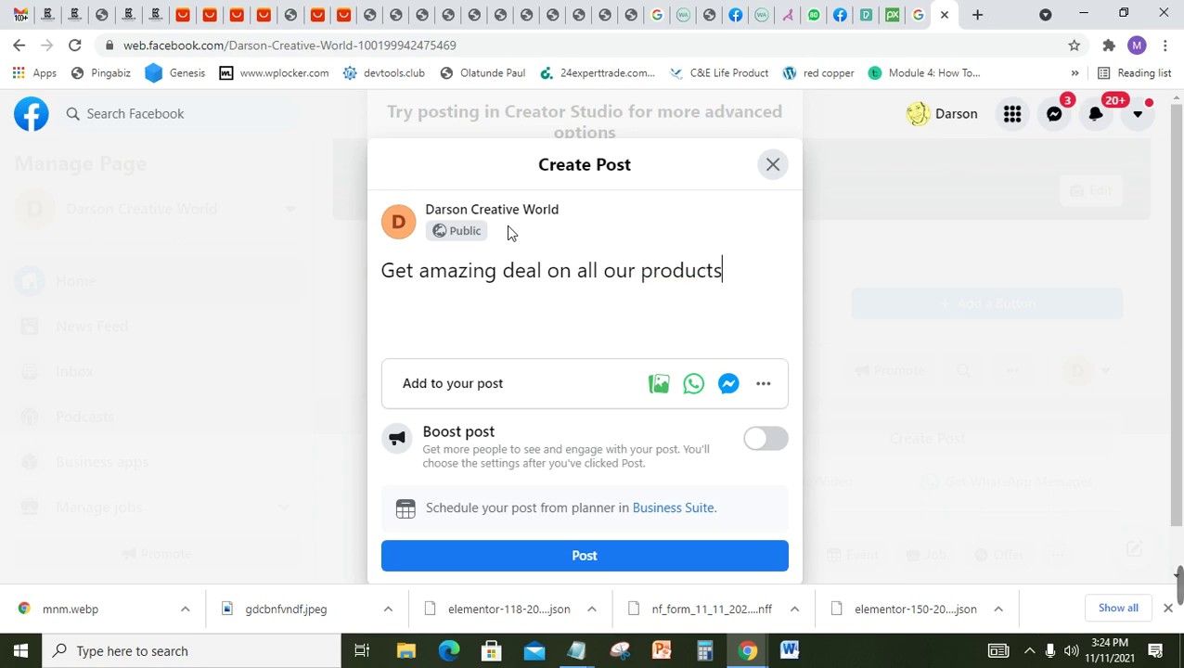
type(", come")
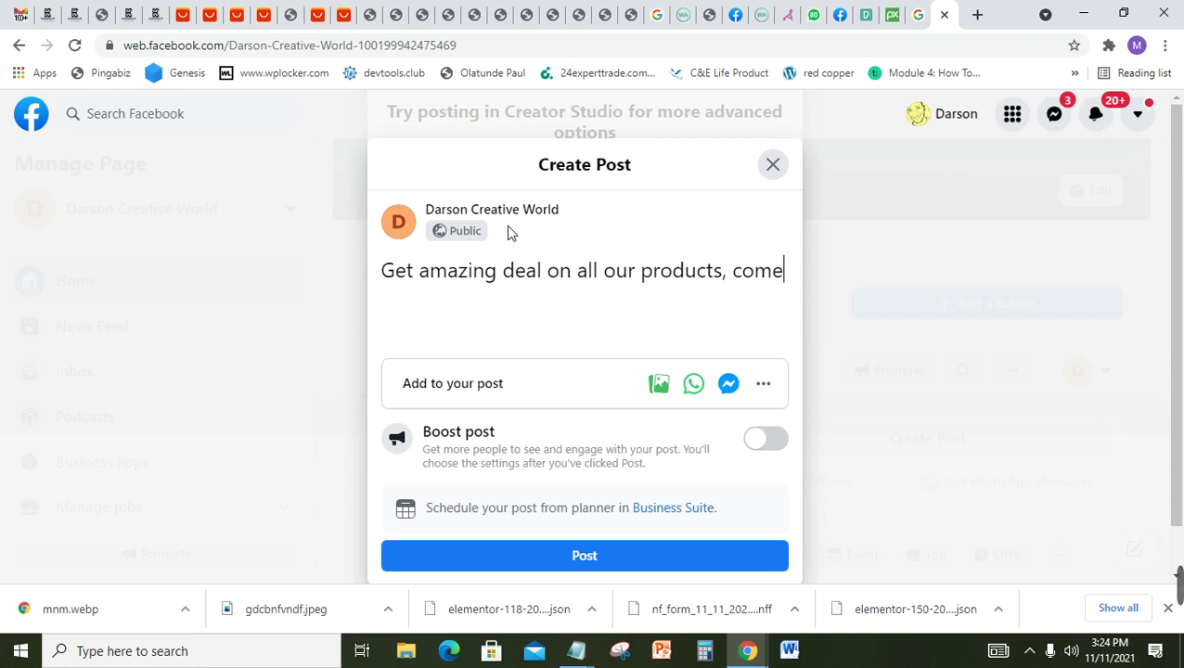
type(" with ")
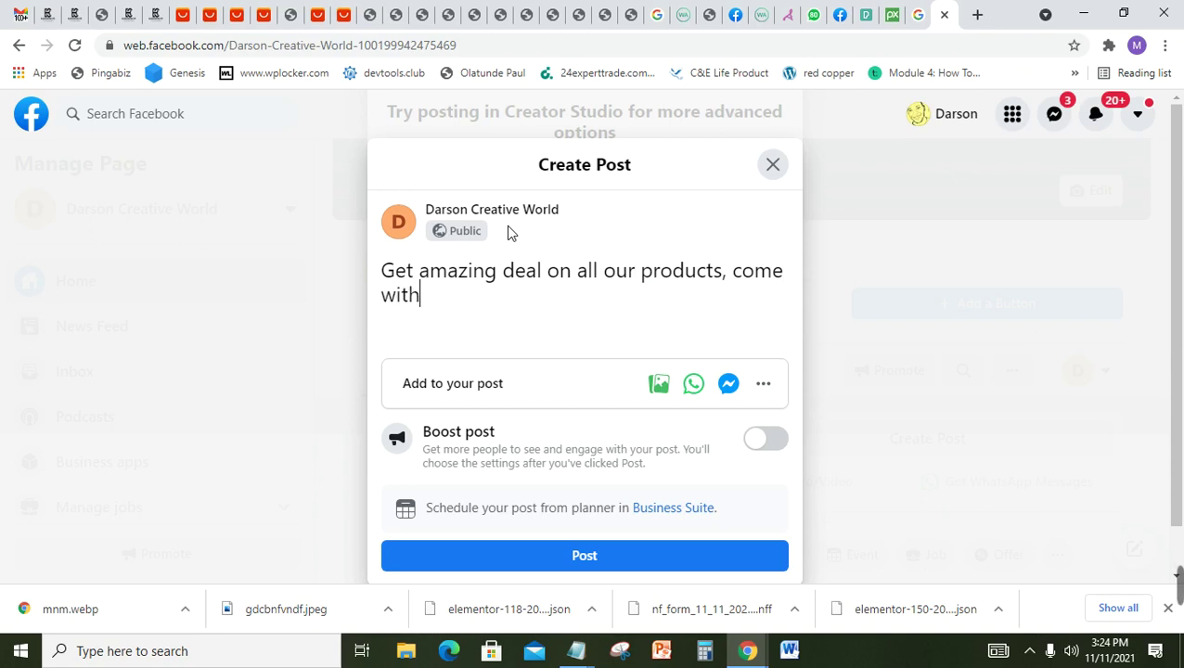
type("exclusive ")
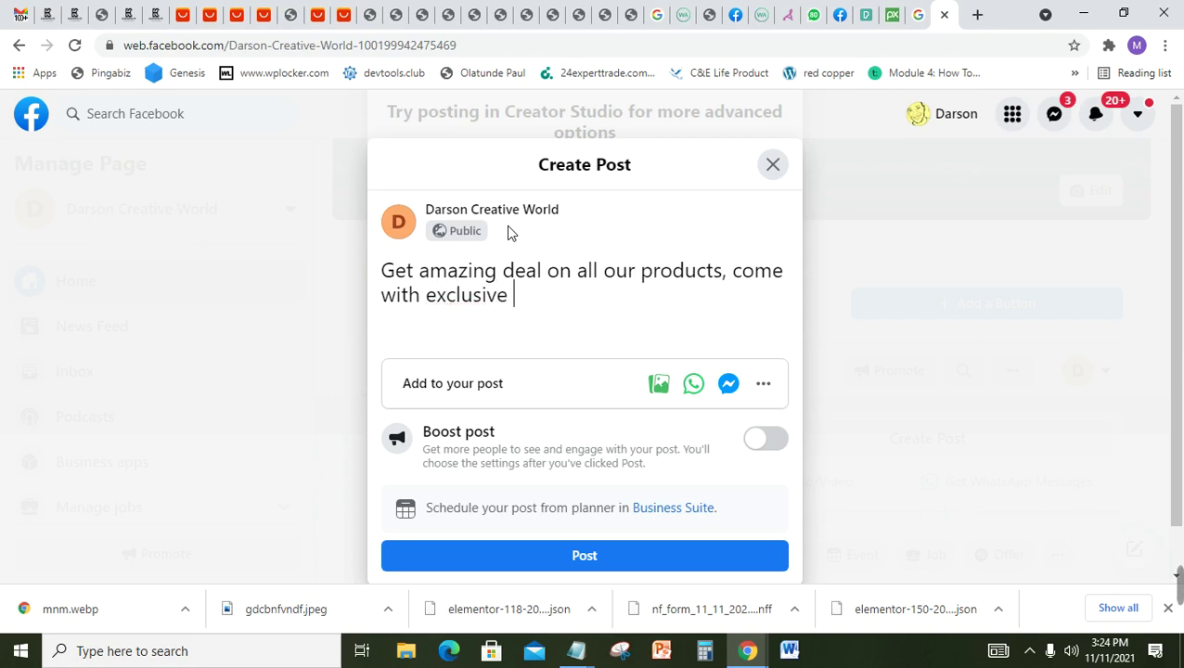
type("discou")
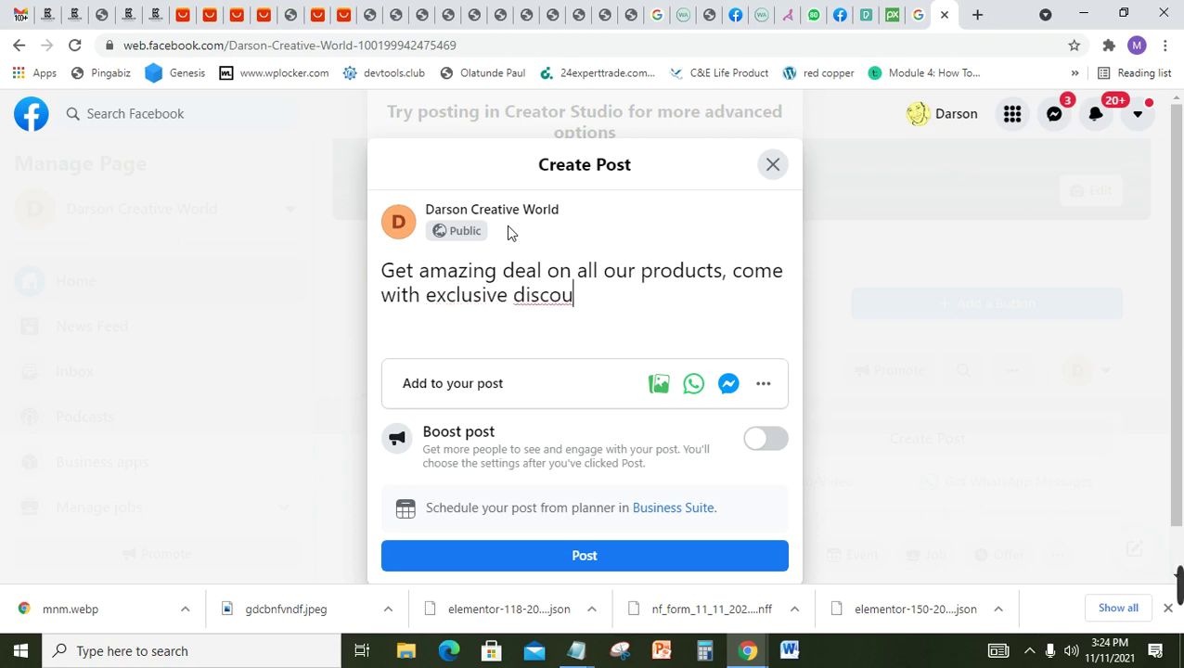
type("nt o")
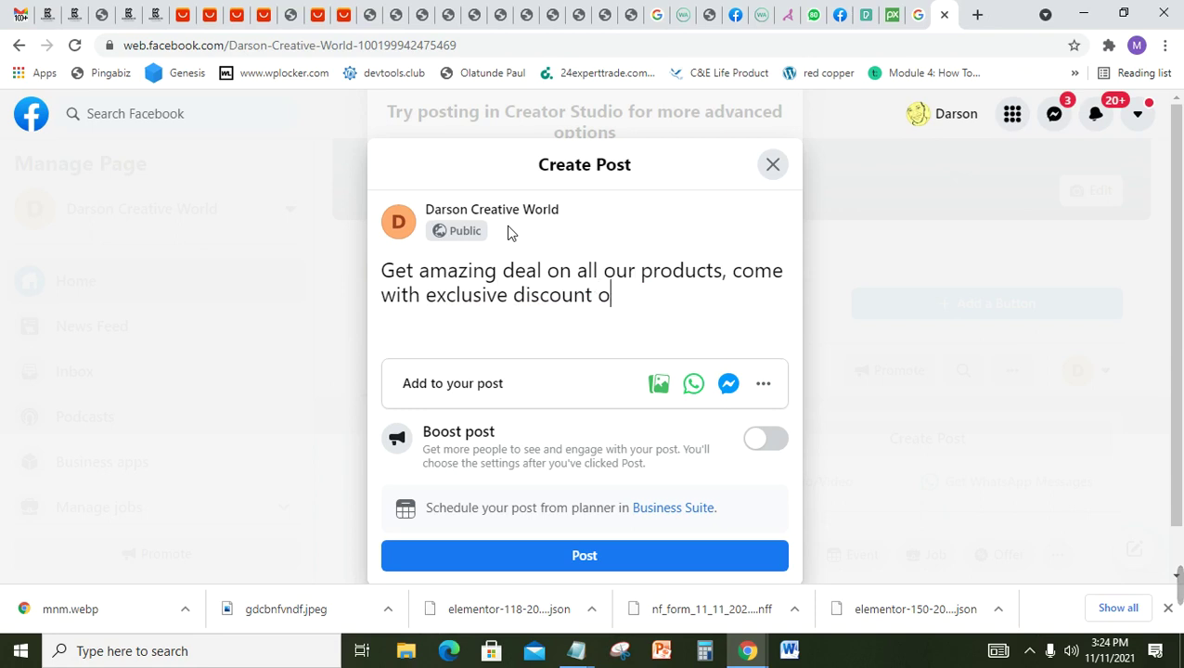
type("ffers.")
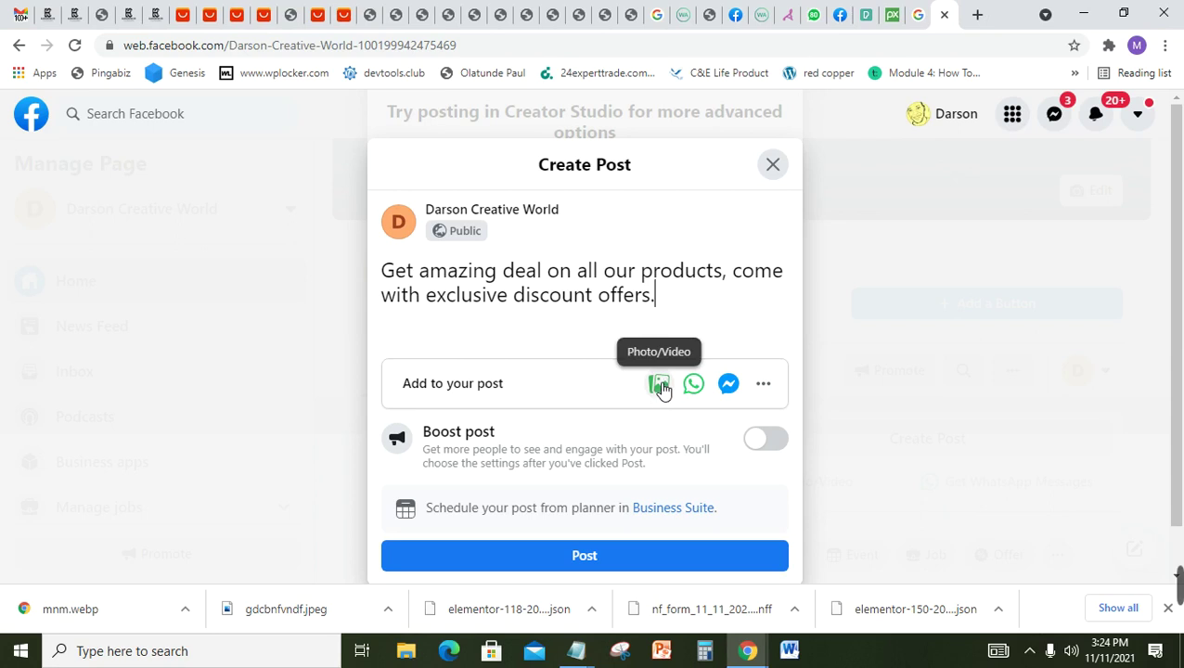
Step: Attach the black smartwatch image from Downloads to the post
left_click(661, 389)
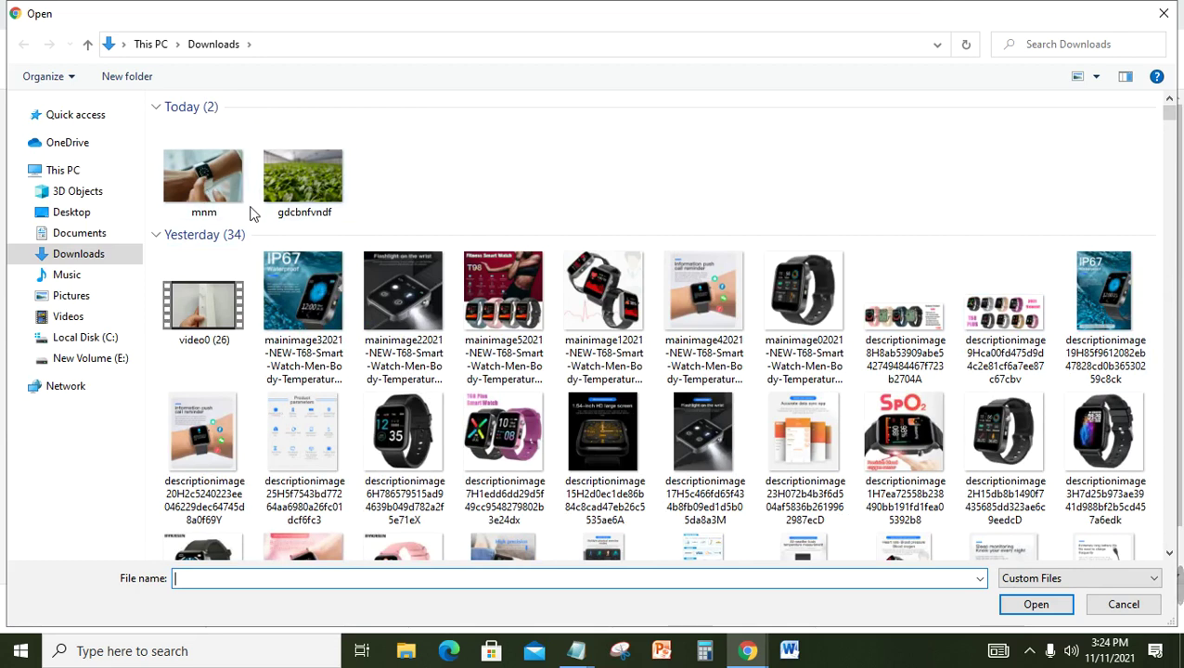
left_click(622, 443)
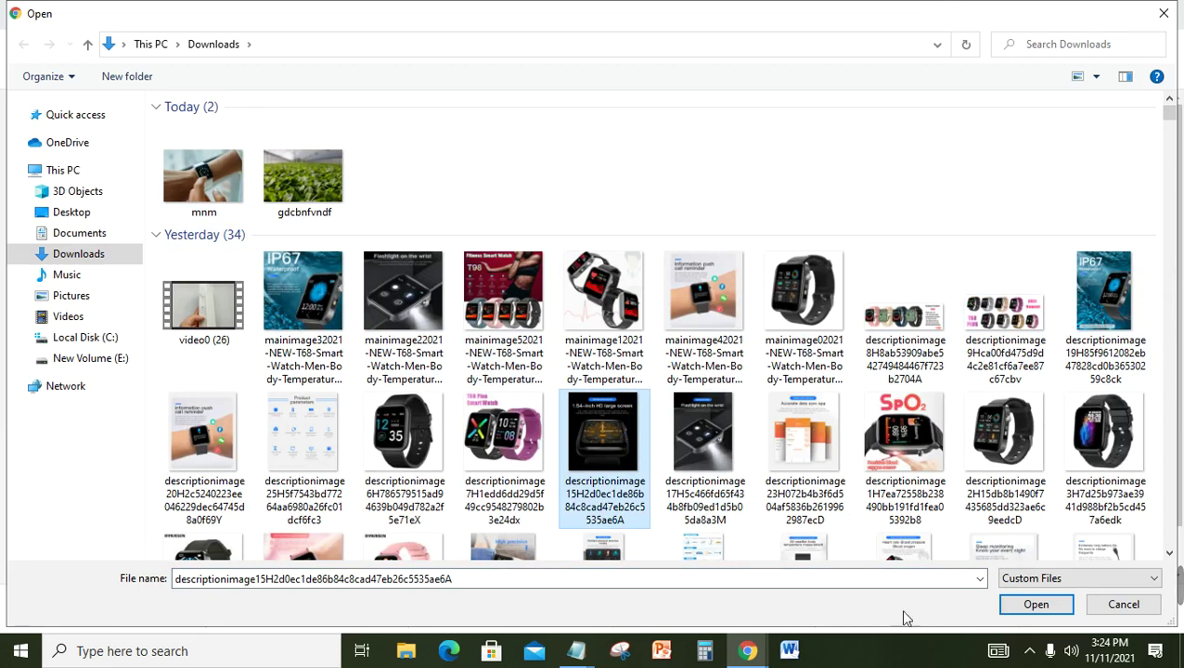
left_click(1032, 613)
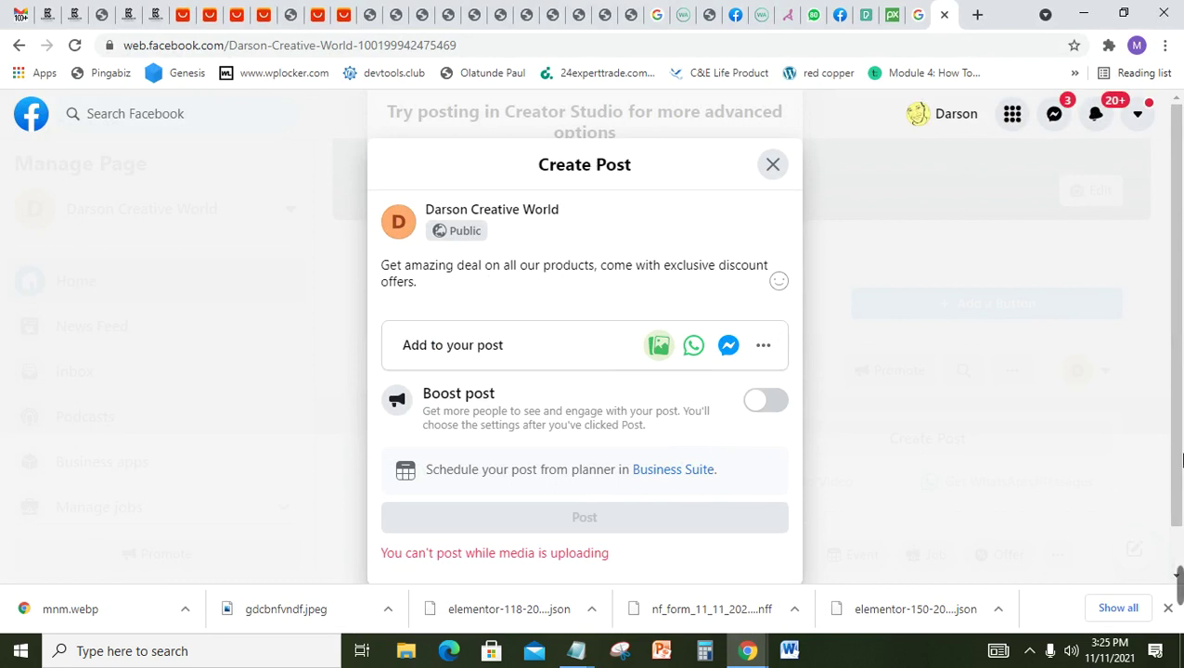
Step: Review the smartwatch image preview and publish the post to the Page
scroll(1172, 436, "down", 1)
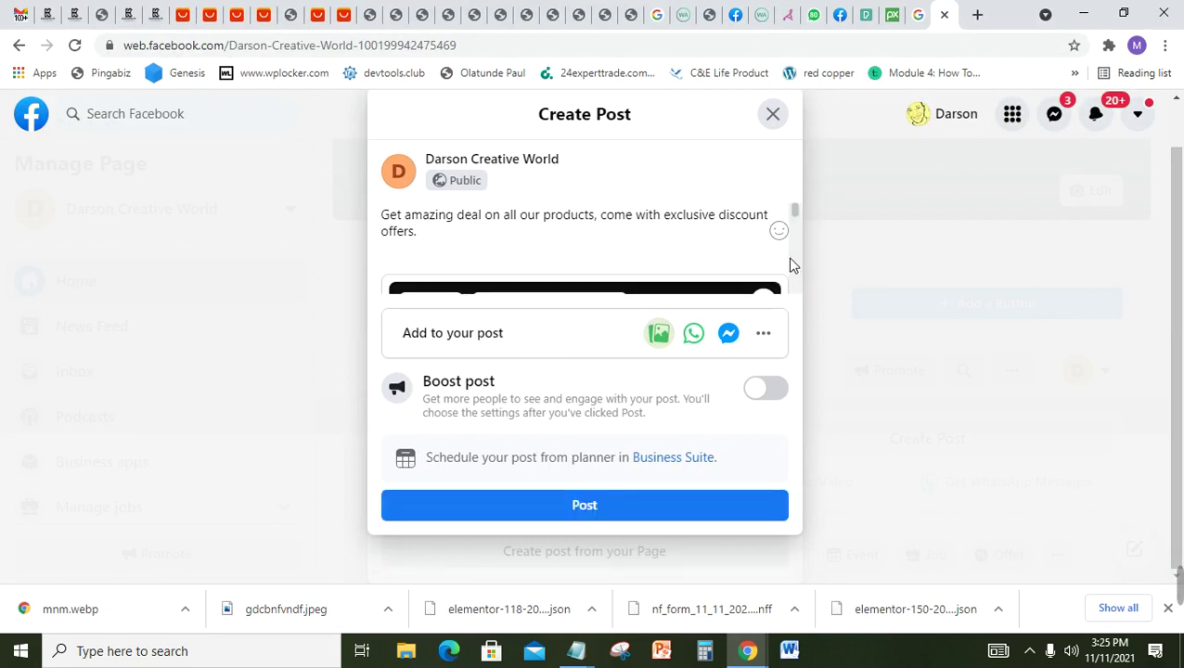
mouse_move(793, 208)
left_mouse_down()
mouse_move(797, 291)
mouse_move(775, 205)
left_mouse_up()
left_click(625, 513)
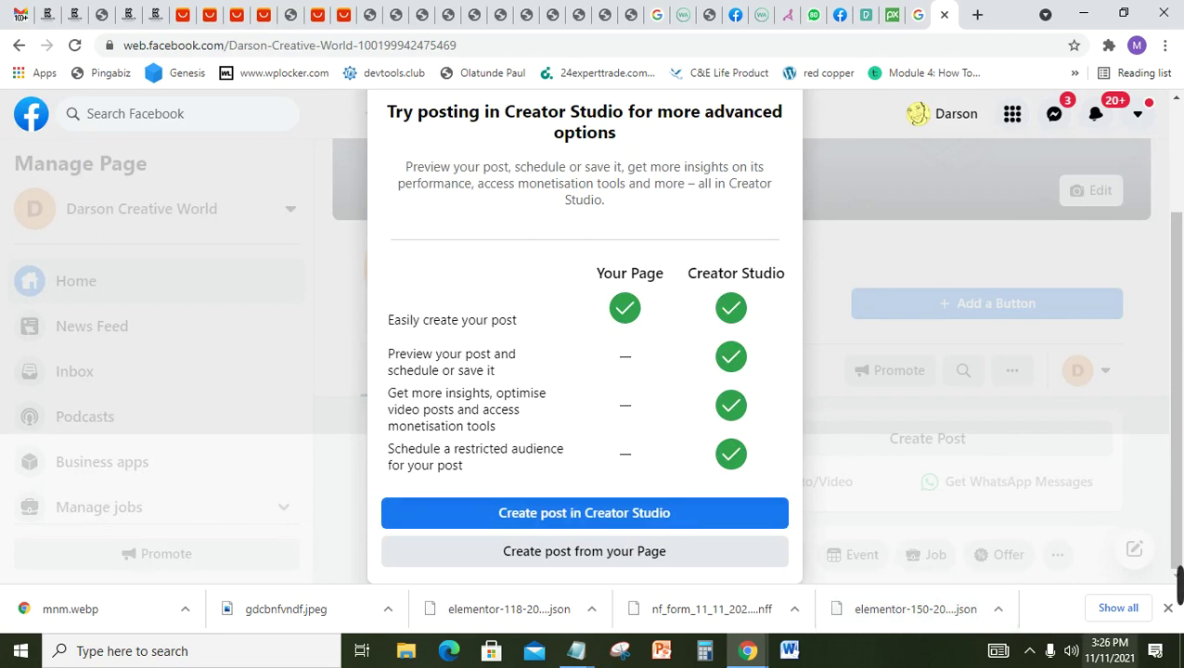
Step: Dismiss the Creator Studio suggestion and view the newly published smartwatch post
left_click(1018, 657)
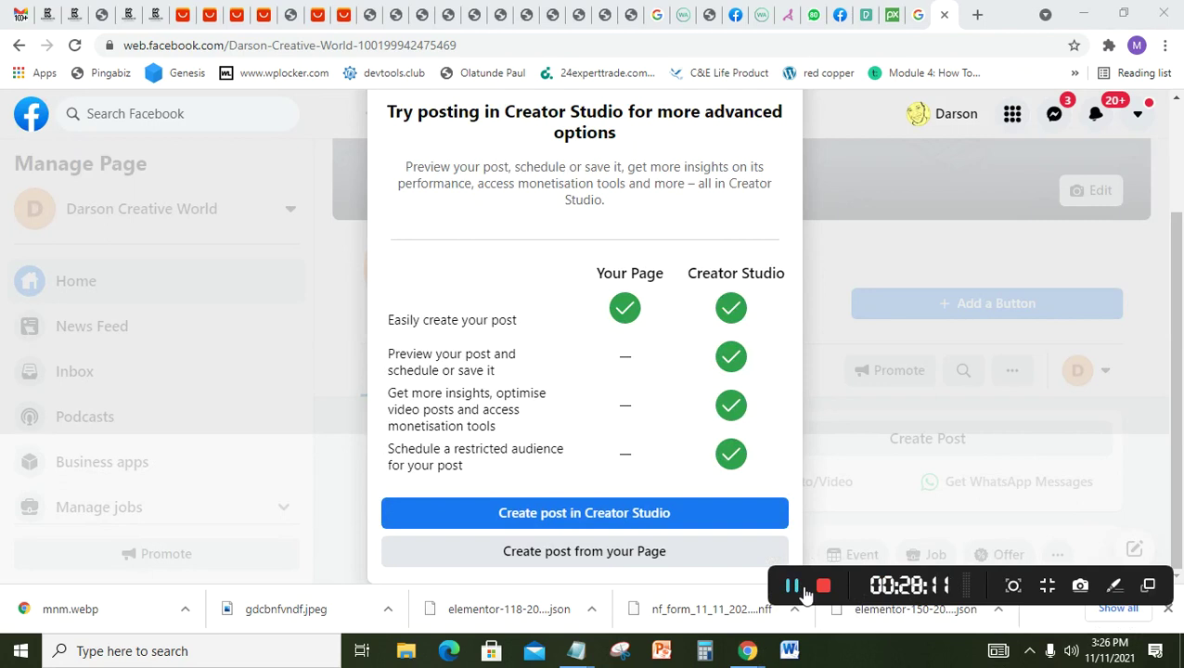
left_click(804, 593)
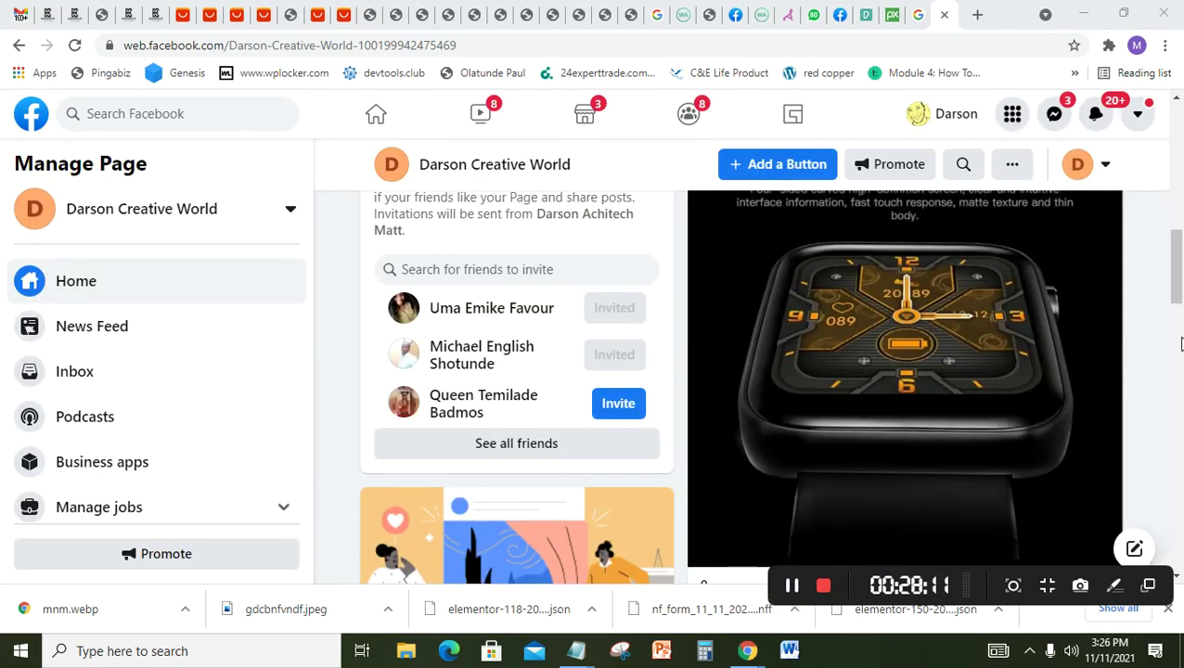
left_click_drag(1181, 301, 1183, 336)
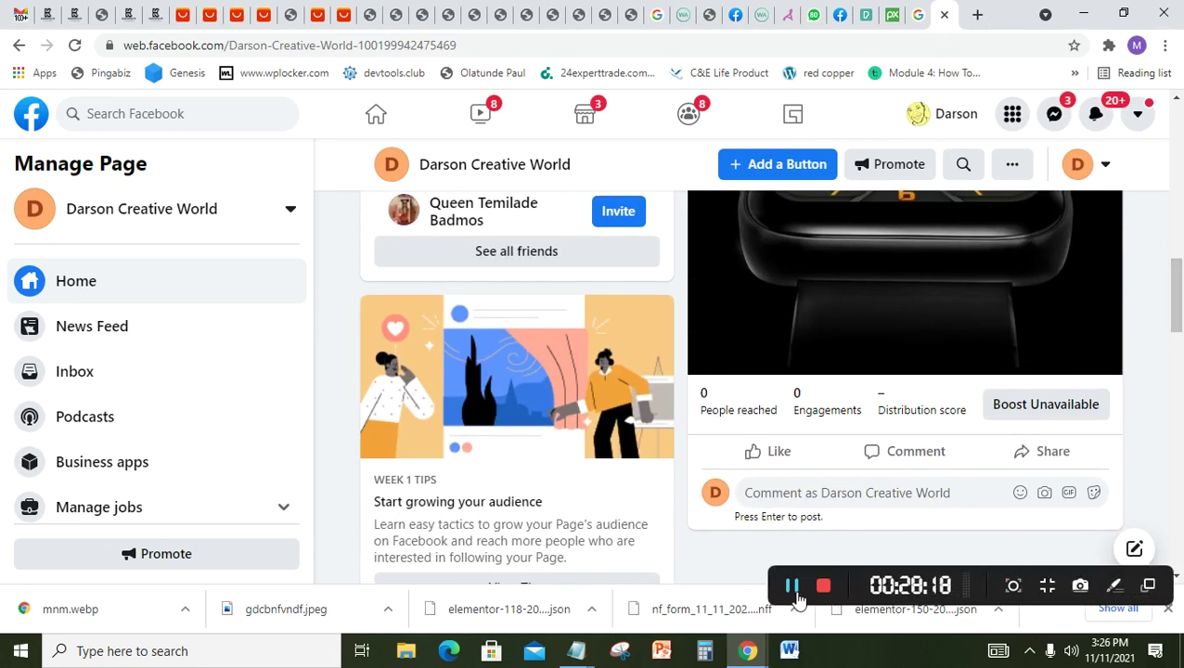
left_click(792, 586)
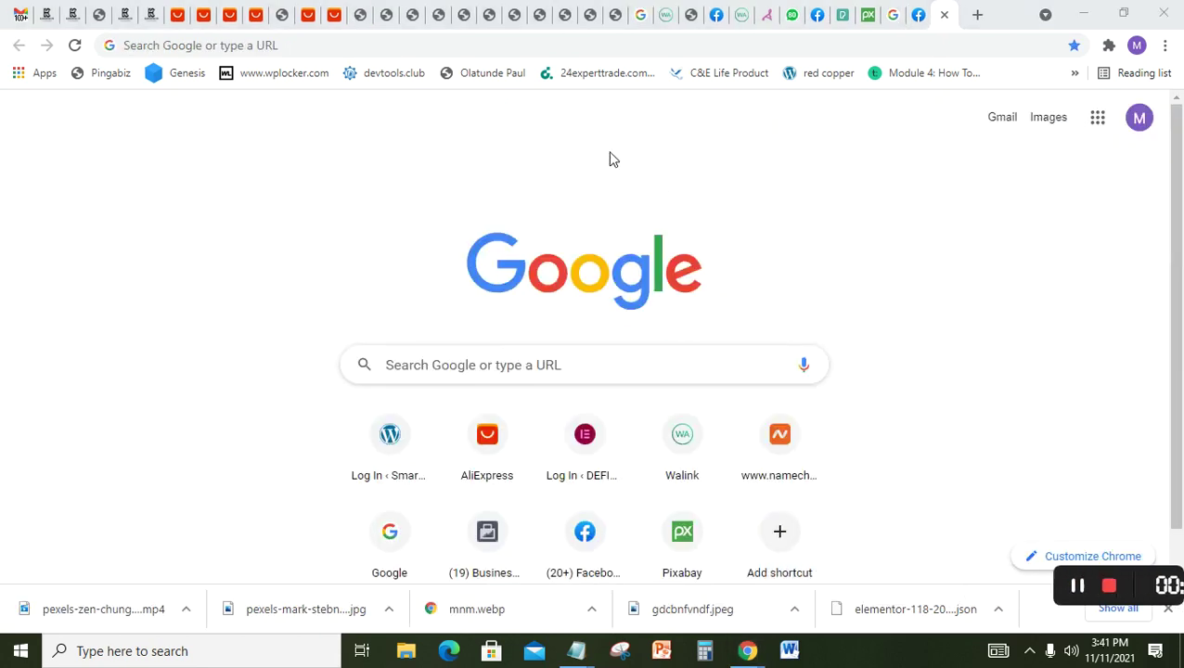
Step: Go to business.facebook.com to open Business Manager Home for the Easyshopping business
left_click(412, 54)
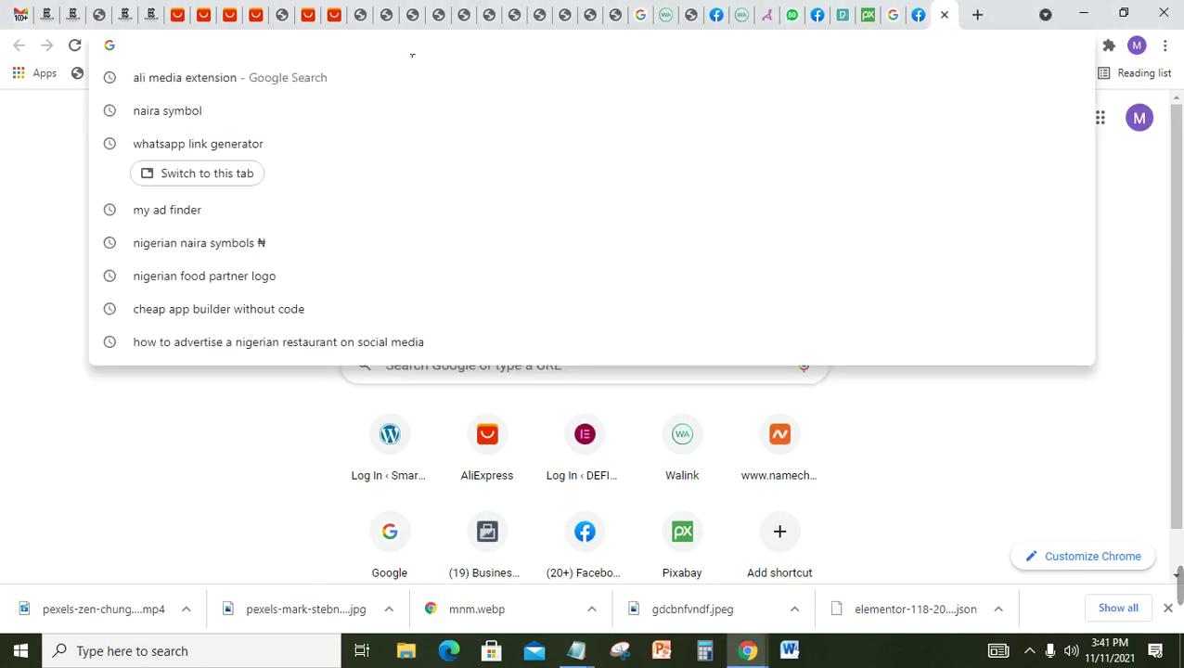
type("busi")
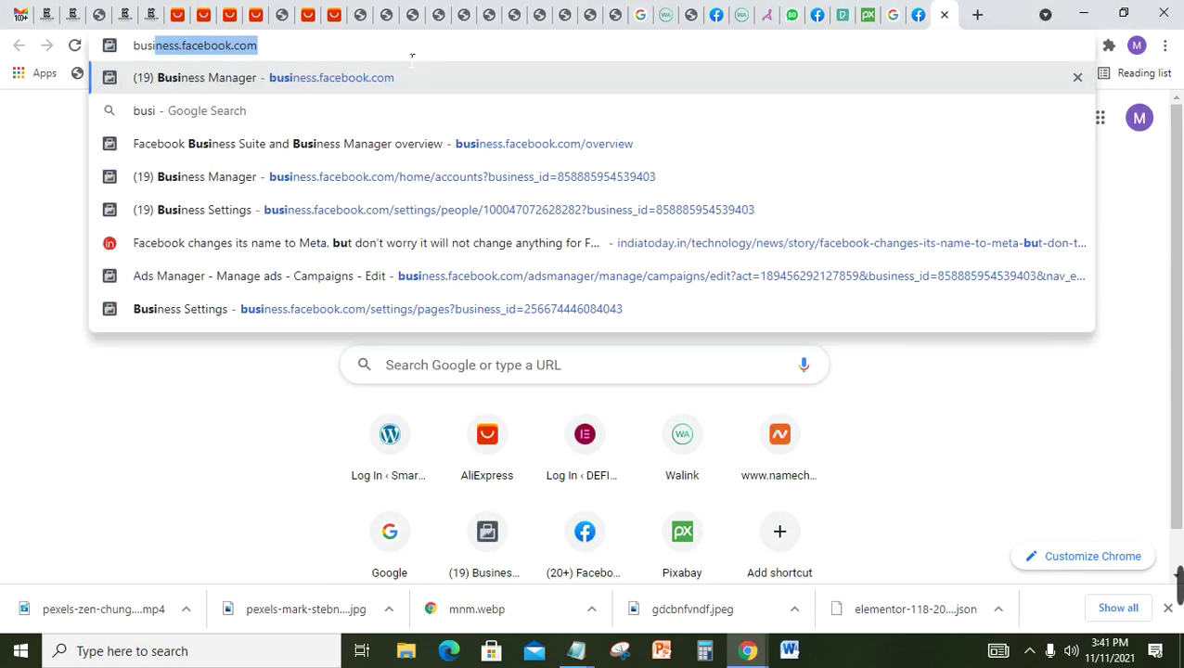
key("Return")
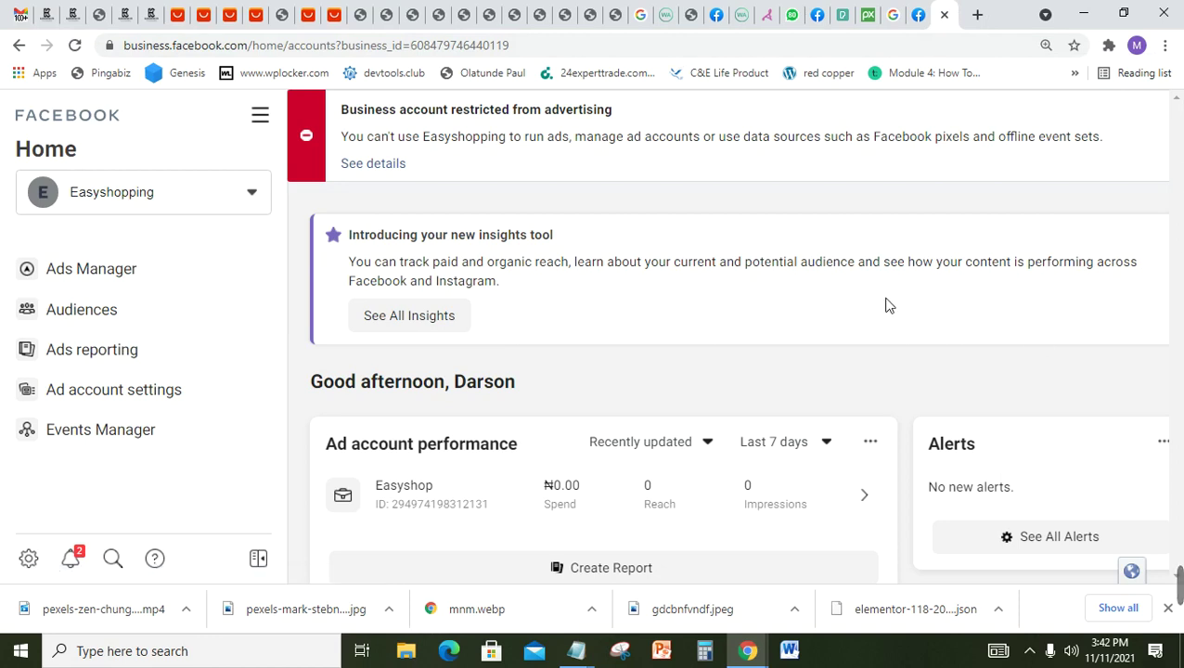
Step: Switch the business account from Easyshopping to Hopealivecampaign
left_click(180, 199)
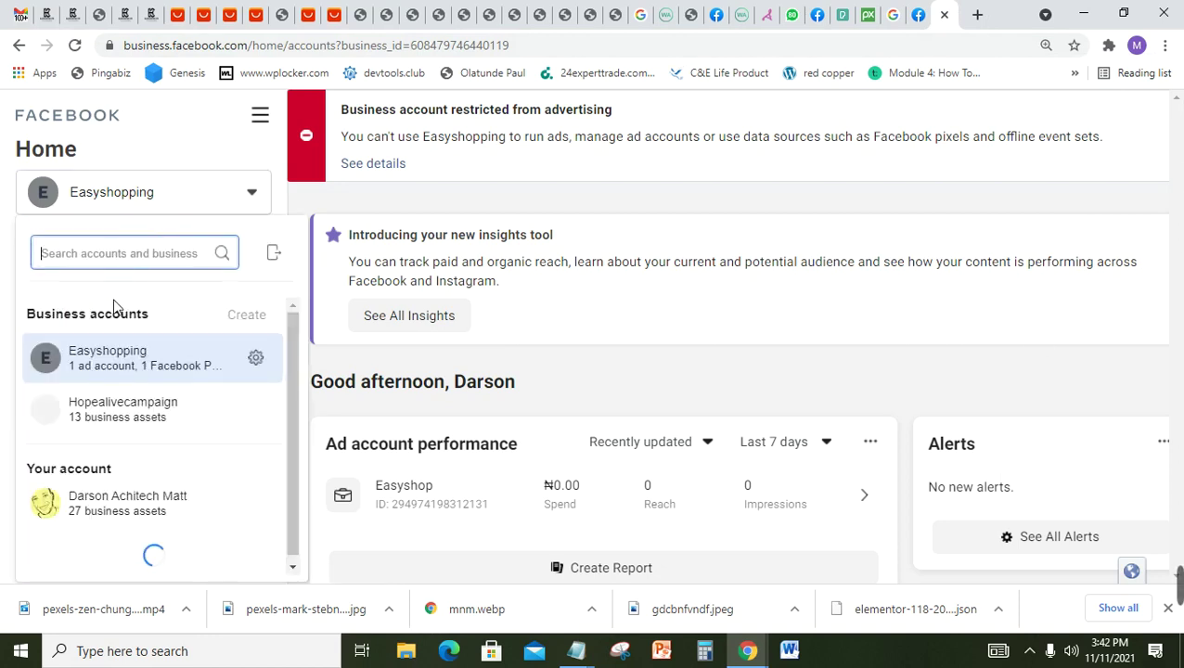
left_click(116, 423)
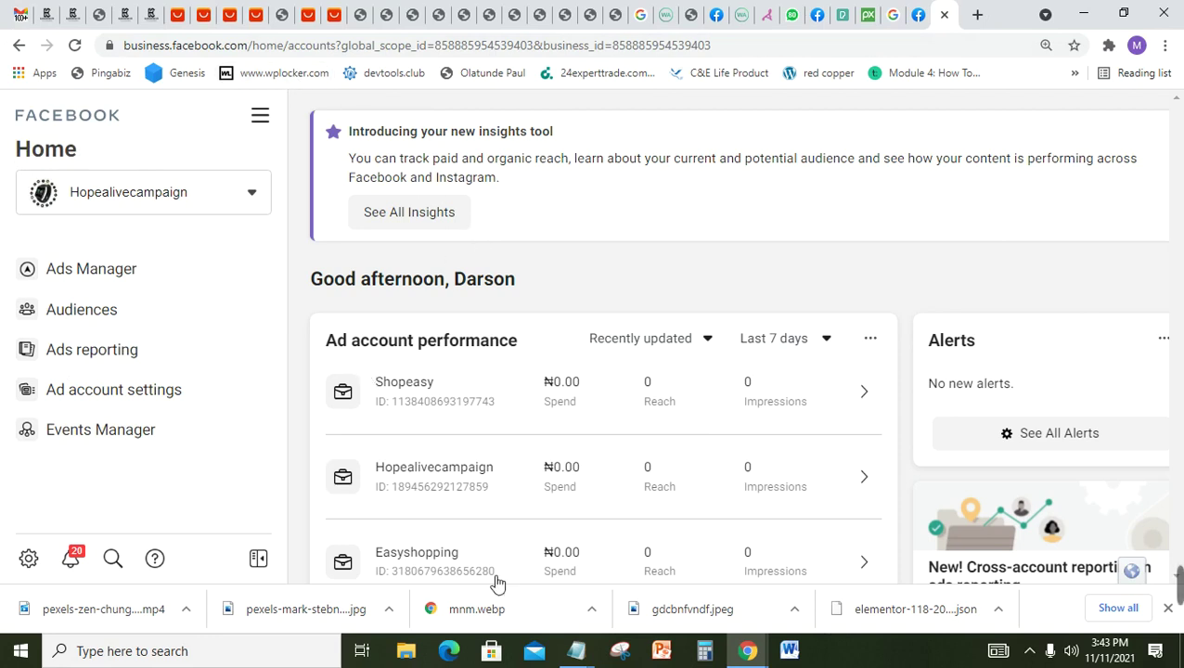
Step: Read the Notepad pixel and event notes down to the personal ad account advice, then return to Chrome
mouse_move(570, 657)
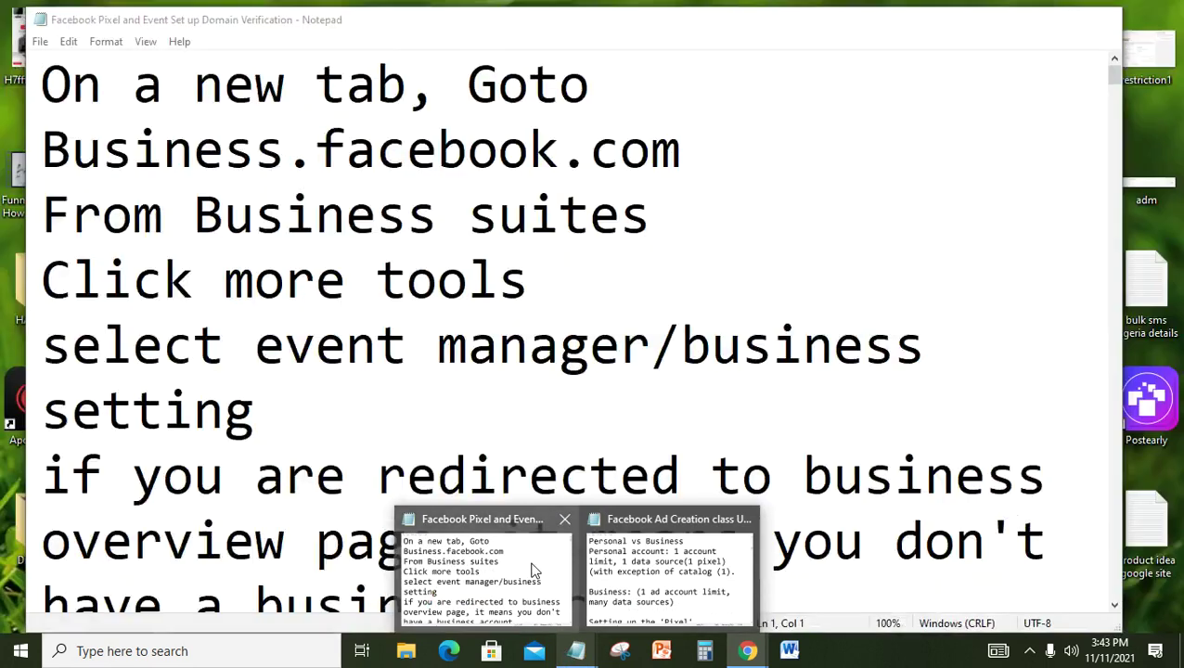
left_click(537, 570)
left_click(500, 347)
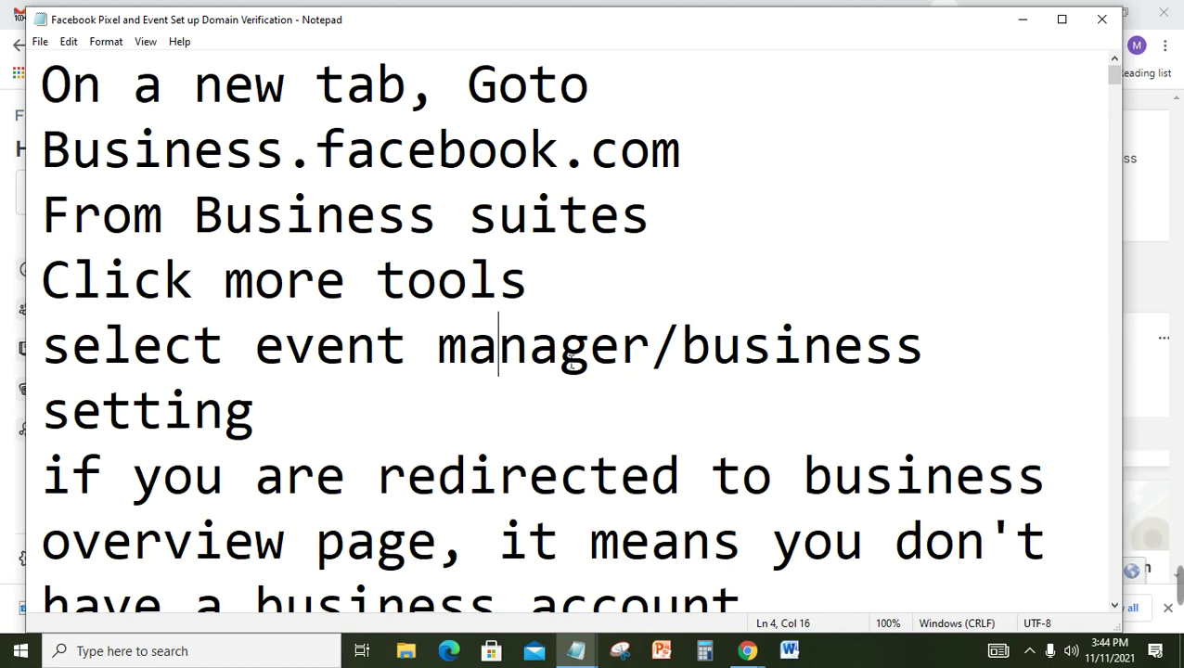
left_click(683, 418)
key("Down")
key("Down")
key("Down")
key("Down")
key("Down")
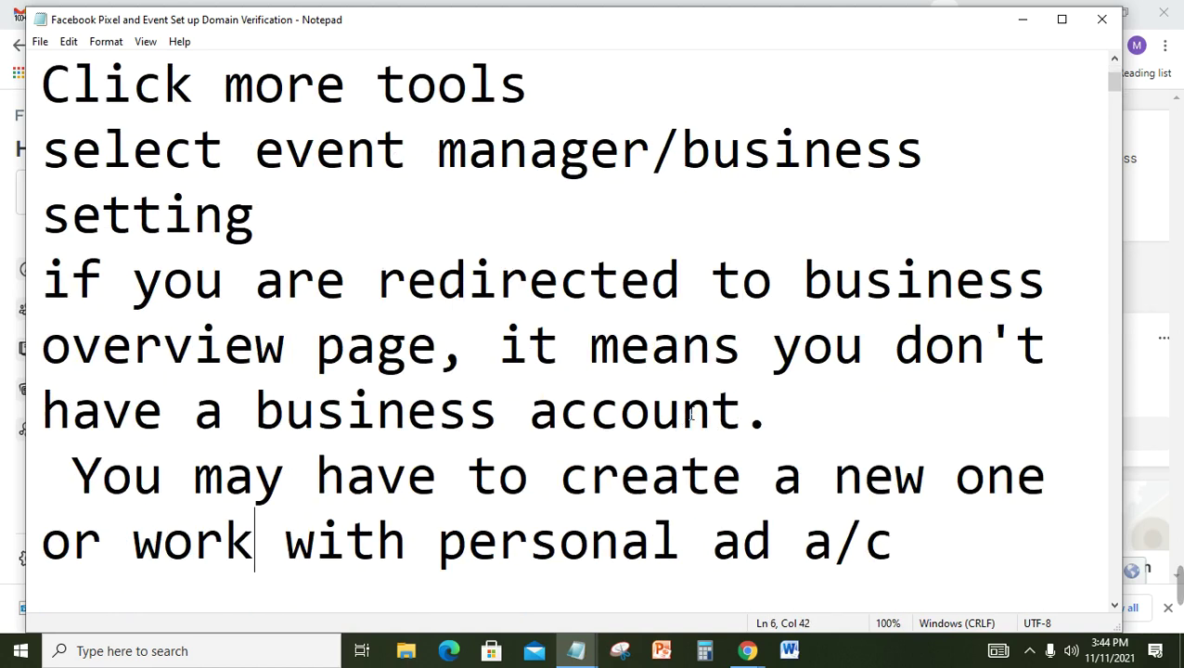
left_click(1179, 137)
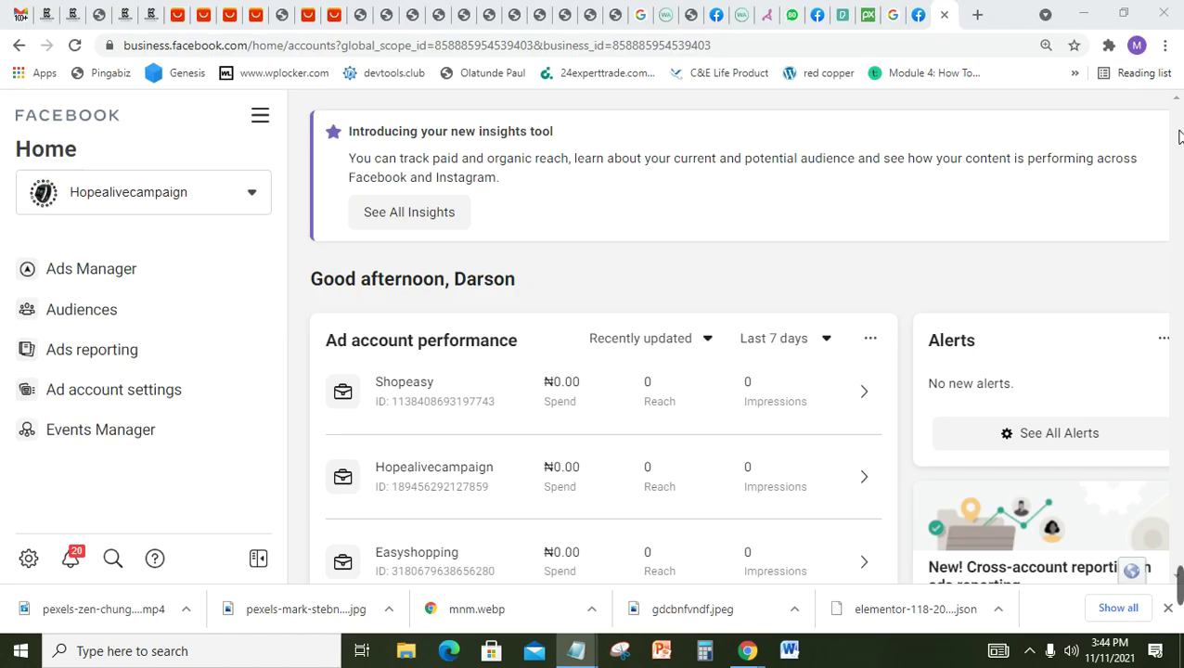
Step: Load business.facebook.com/overview in a new Chrome tab, then switch back to the Notepad notes
left_click(971, 21)
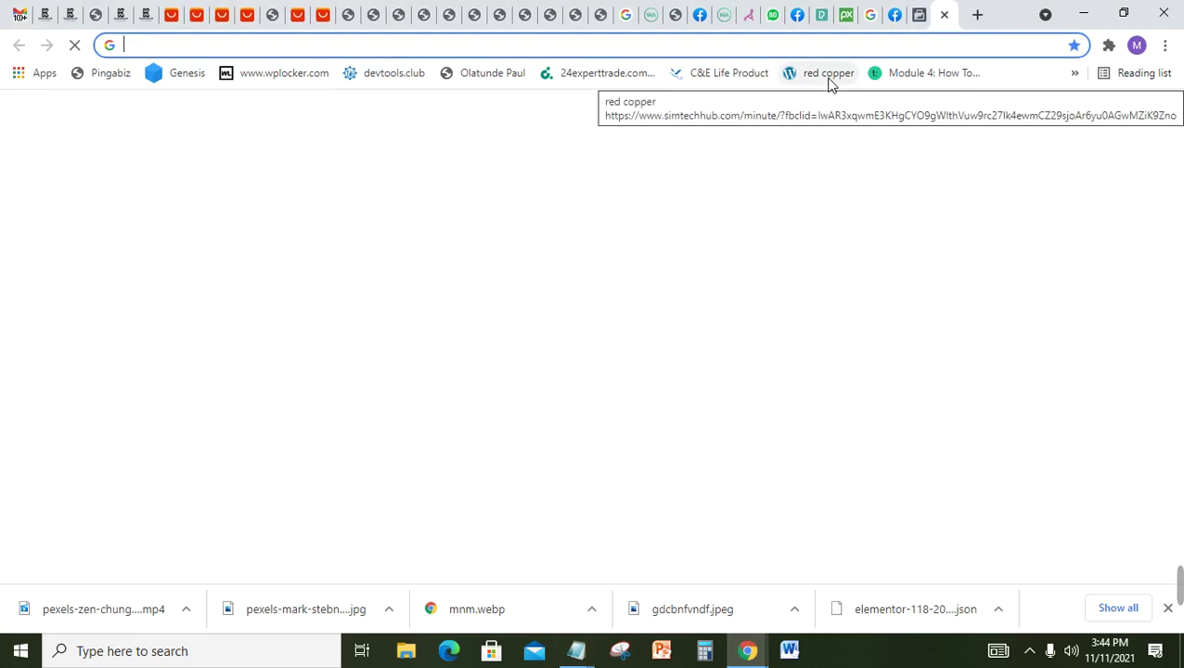
type("bus")
key("Right")
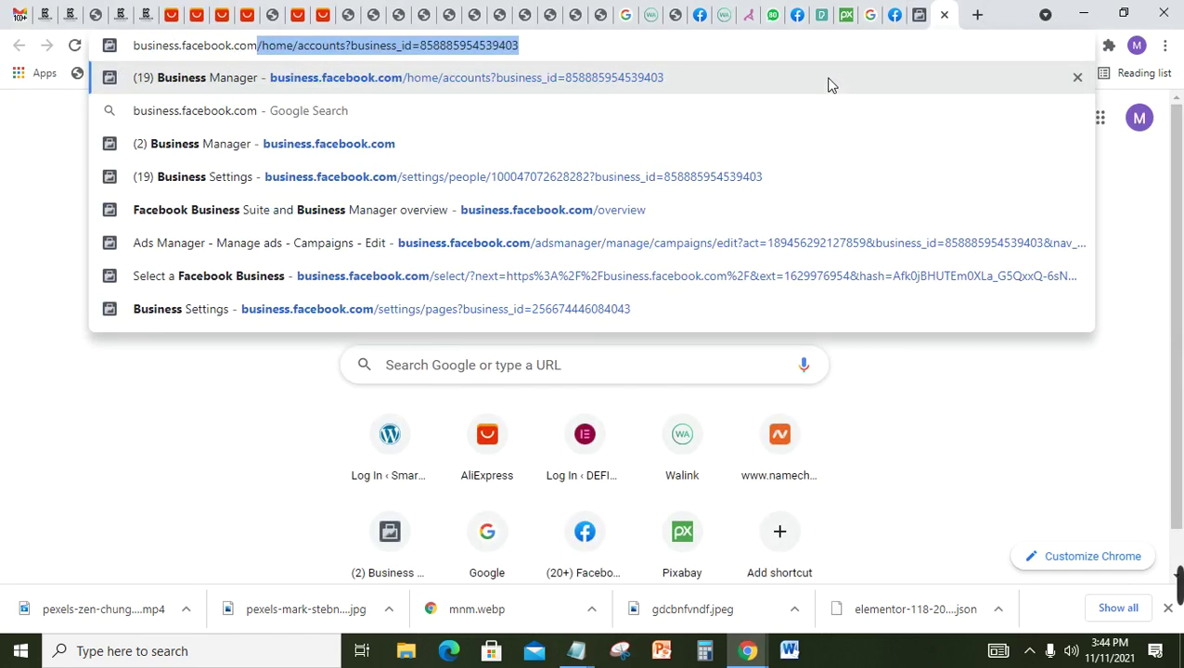
key("Delete")
type("over")
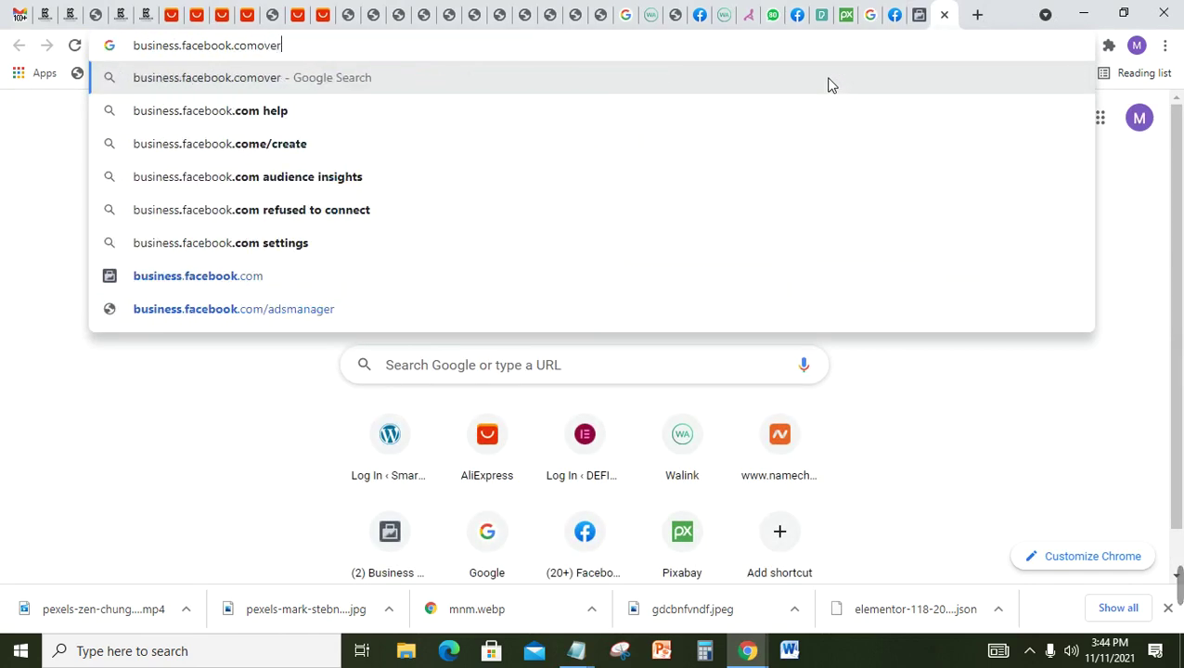
key("BackSpace")
key("BackSpace")
key("BackSpace")
key("BackSpace")
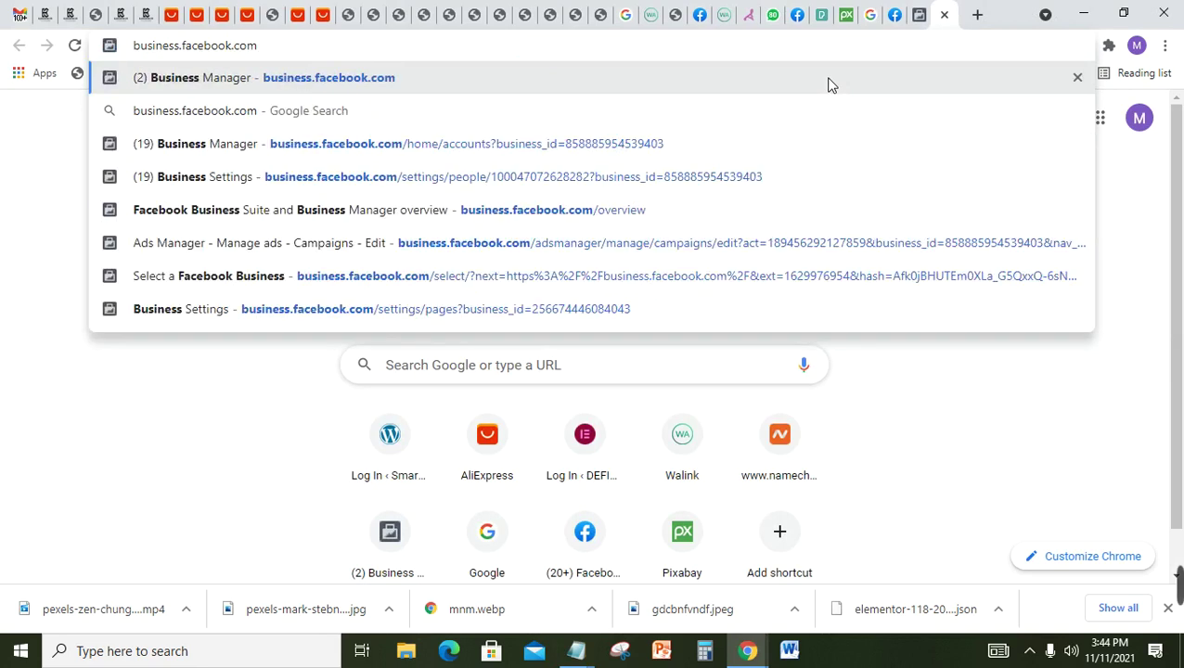
type("/over")
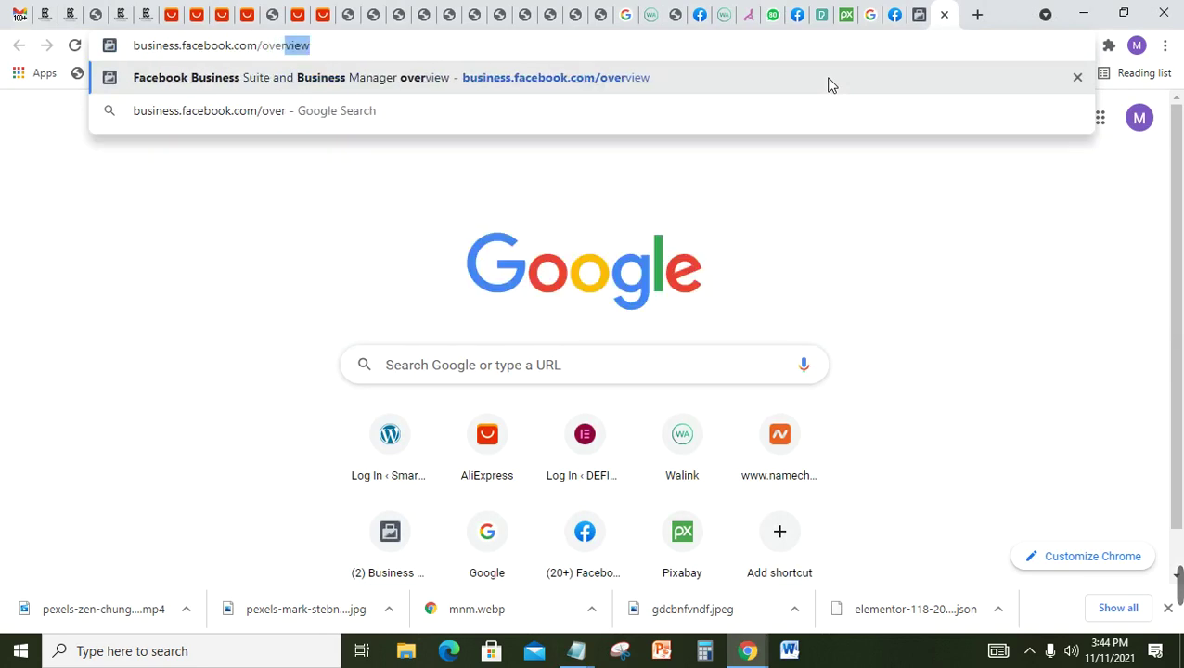
key("Return")
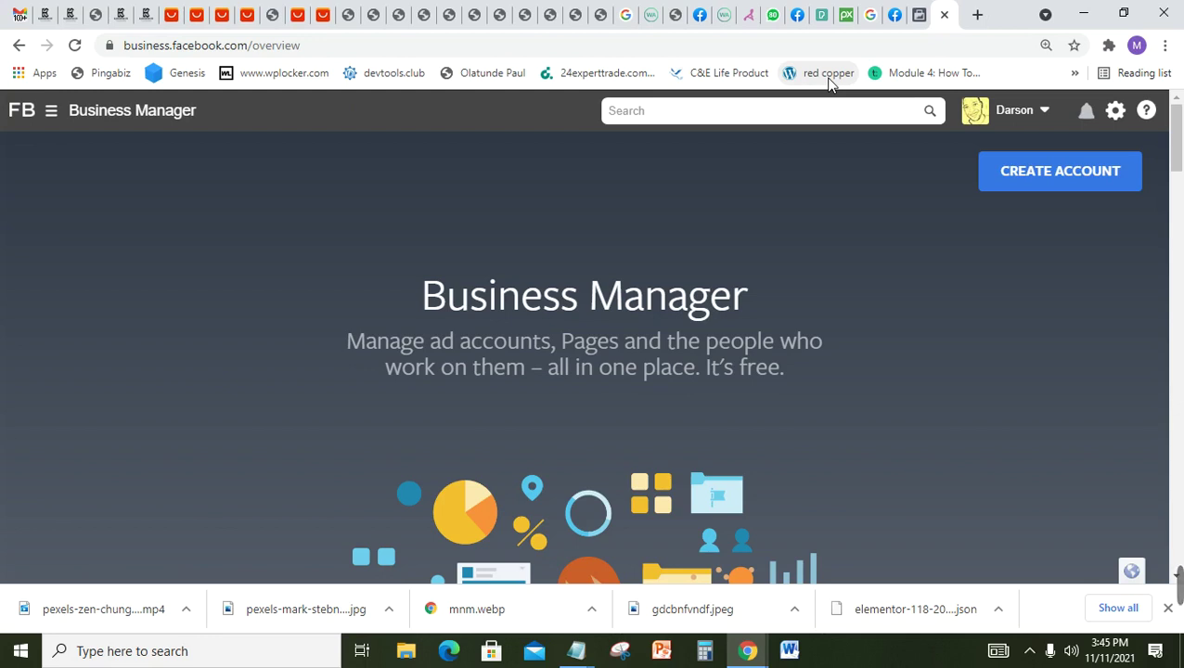
key("alt+Tab")
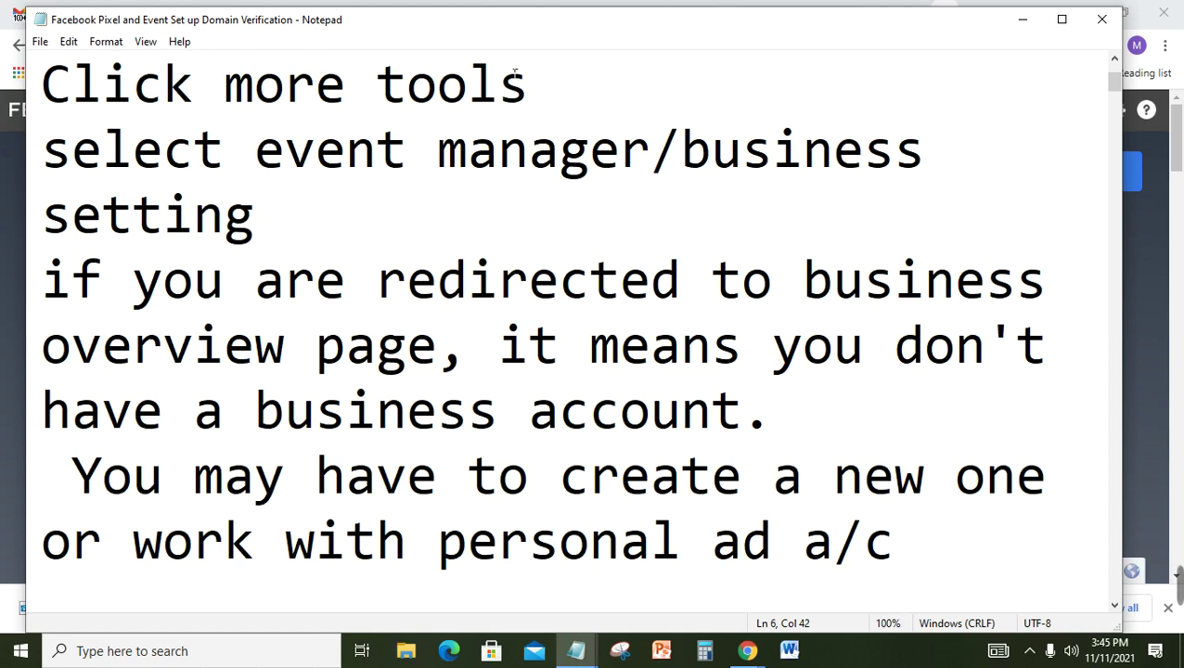
left_click(618, 271)
key("Down")
key("Down")
key("Down")
key("Down")
key("Down")
key("Down")
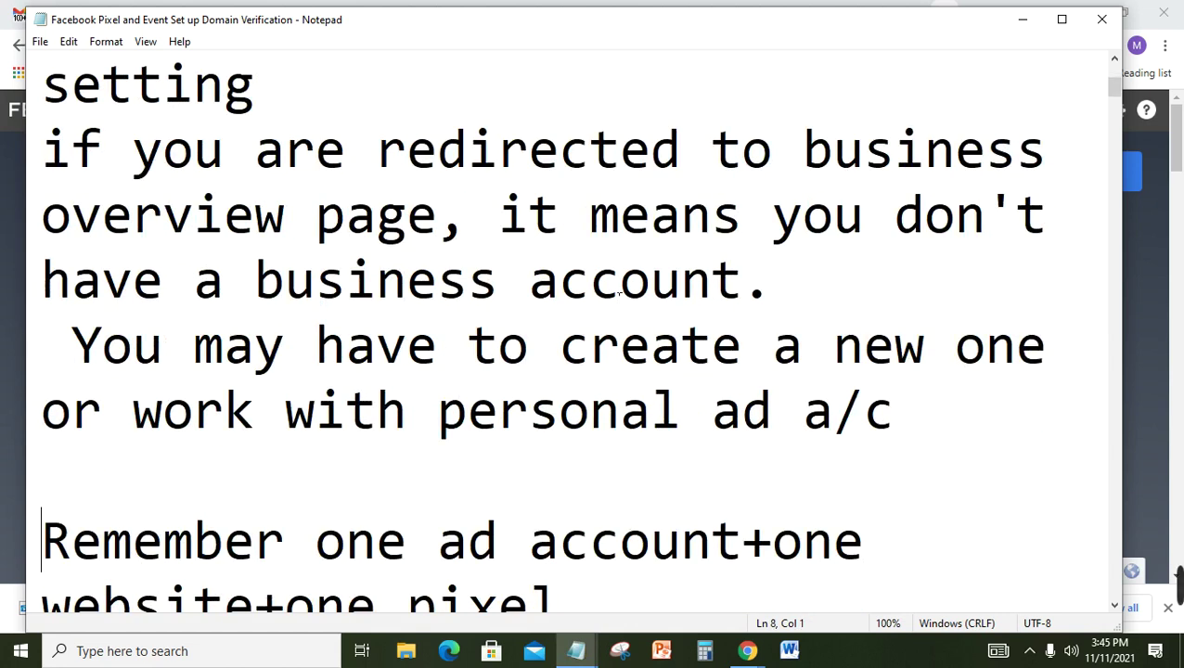
key("Down")
key("Down")
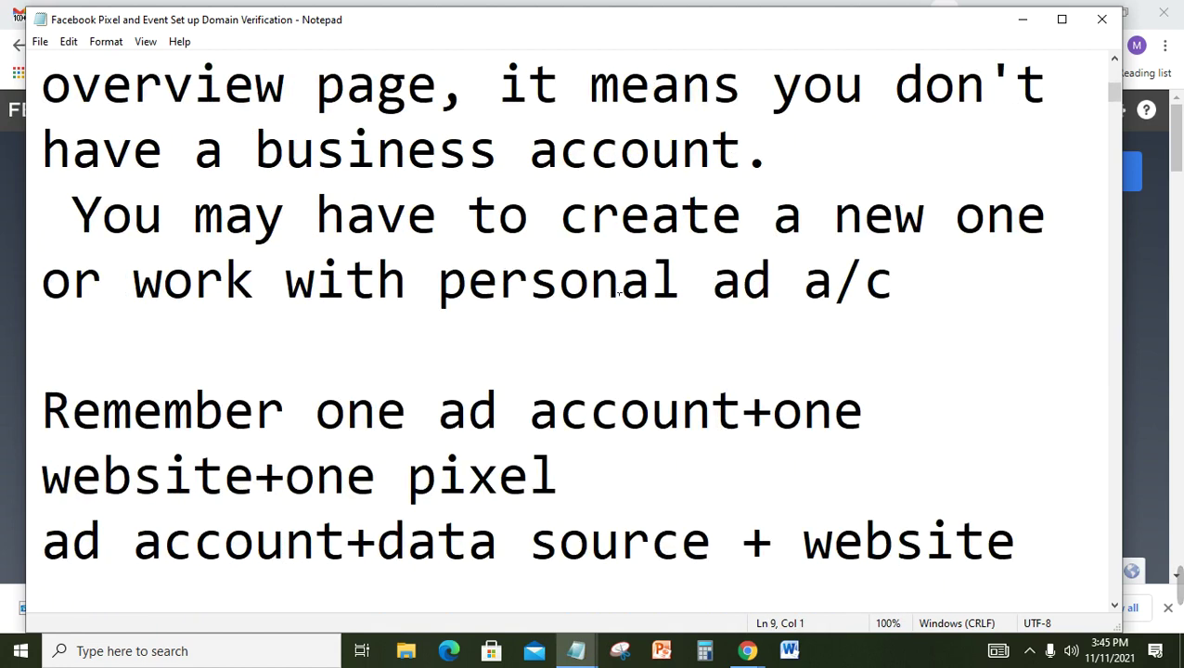
key("Down")
key("Down")
key("Down")
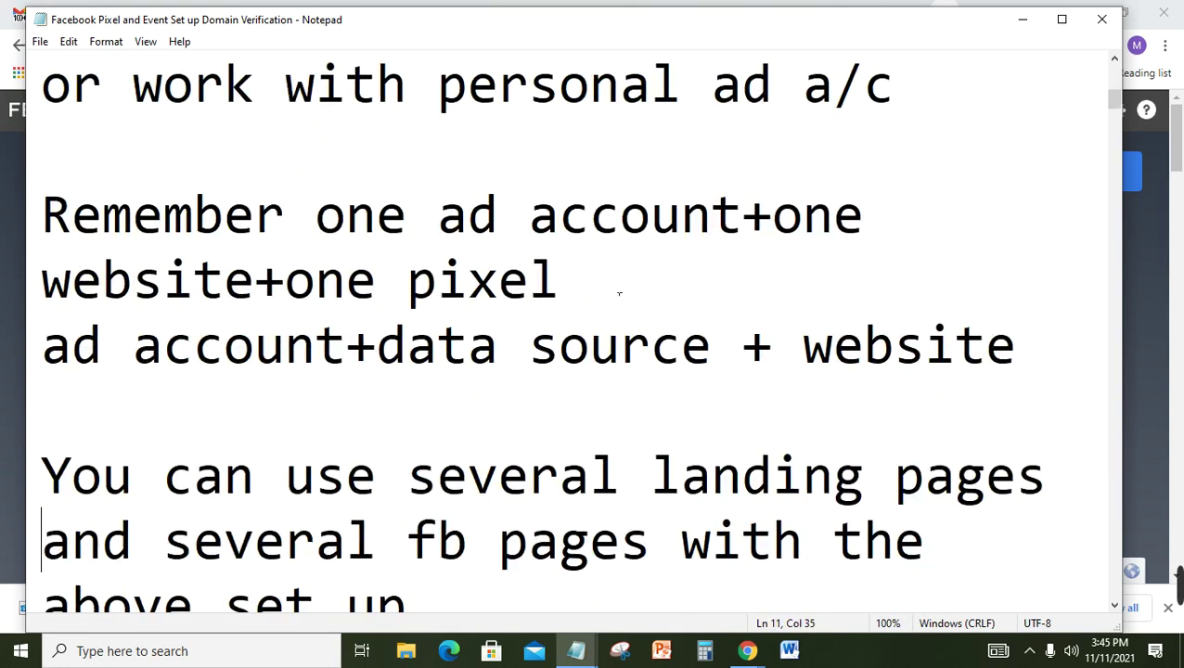
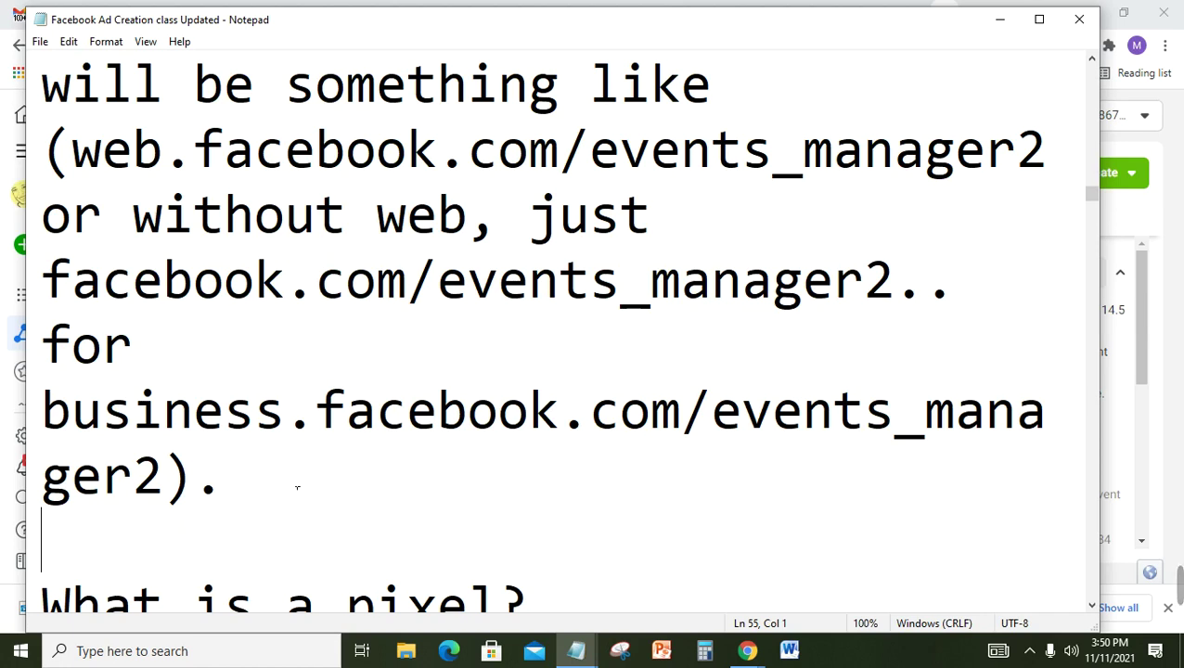
Step: Bring the Events Manager Data sources page with the Audience Interest app overview in front of Notepad
left_click(1178, 235)
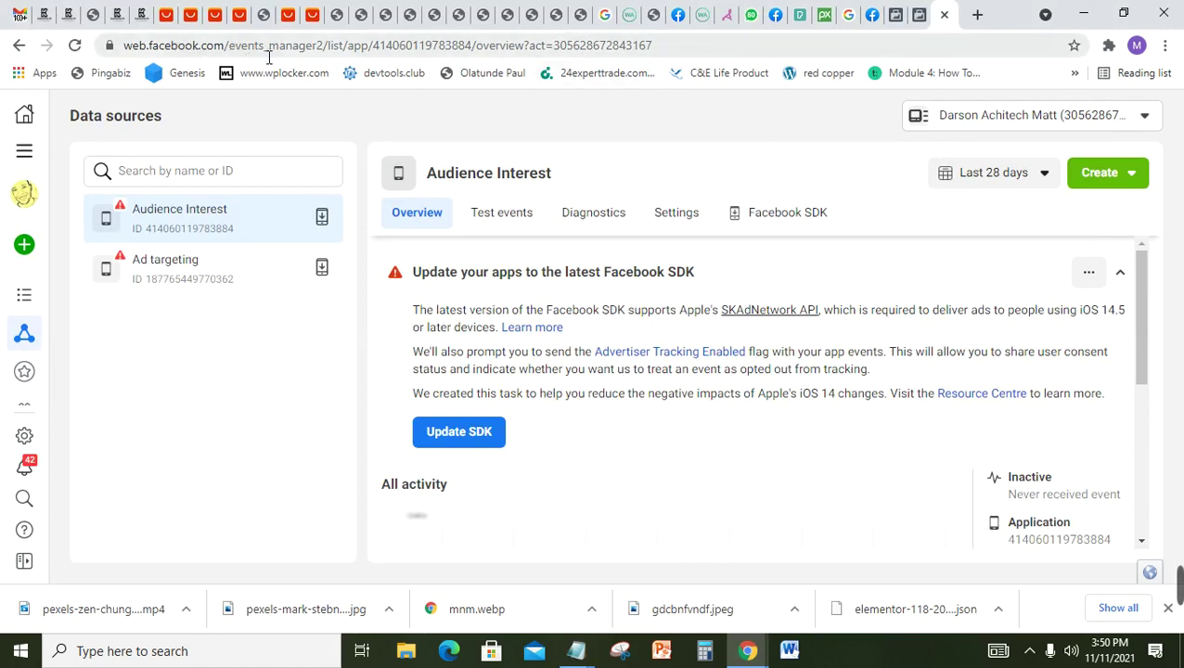
left_click(923, 11)
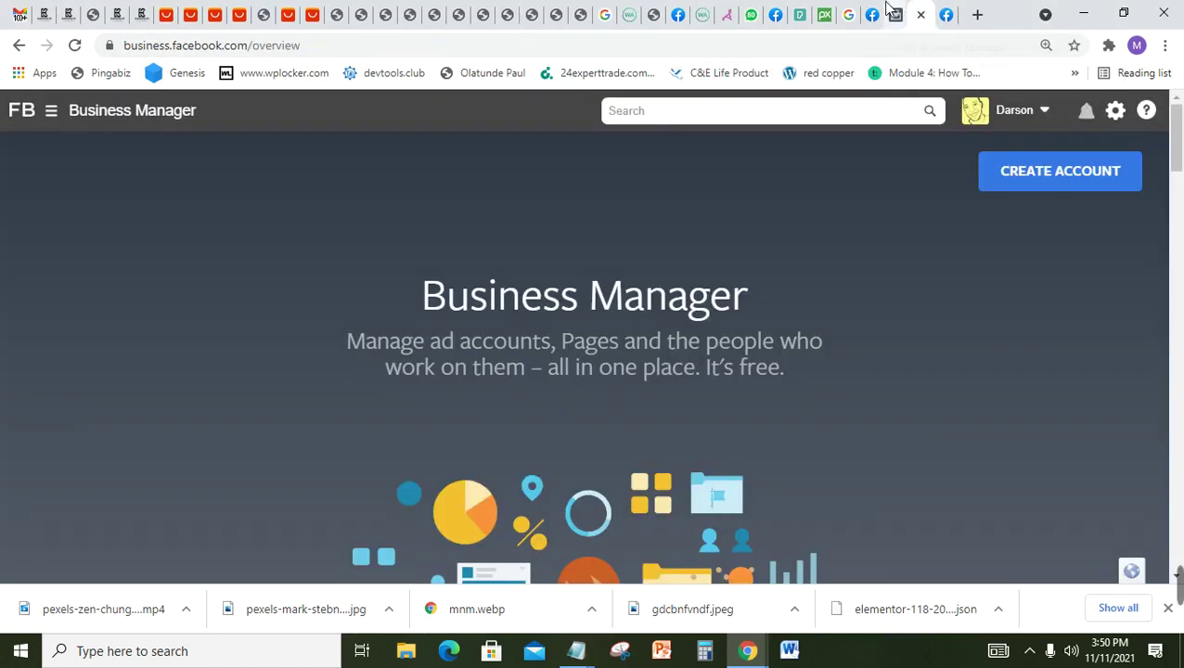
left_click(884, 11)
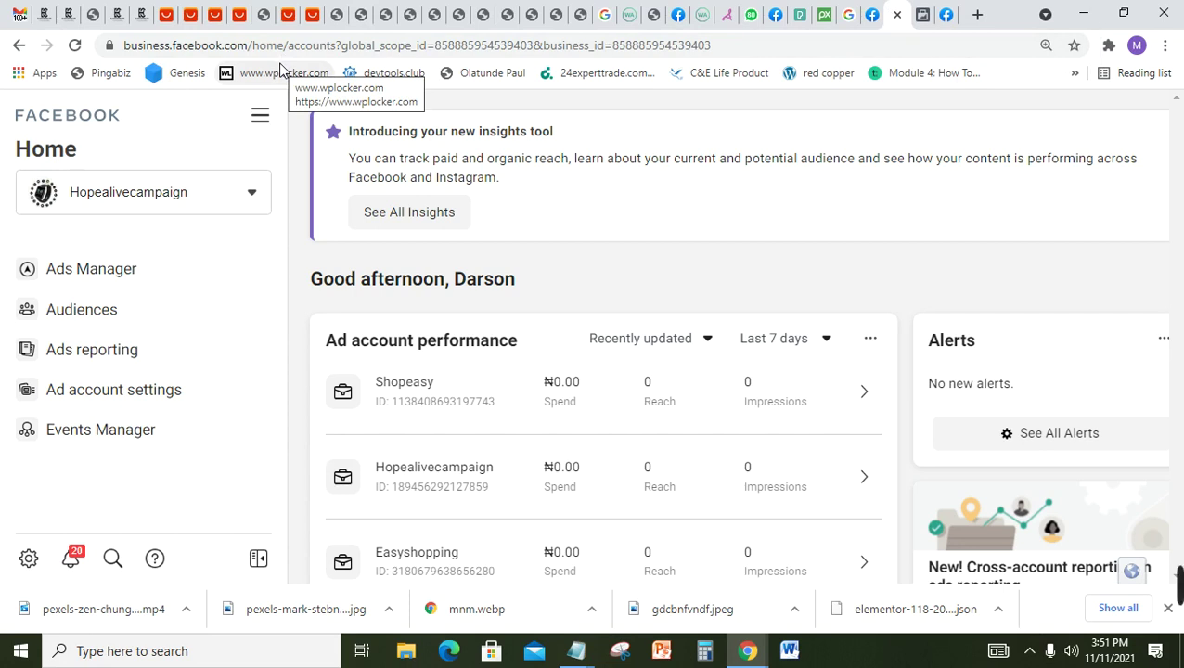
left_click(944, 13)
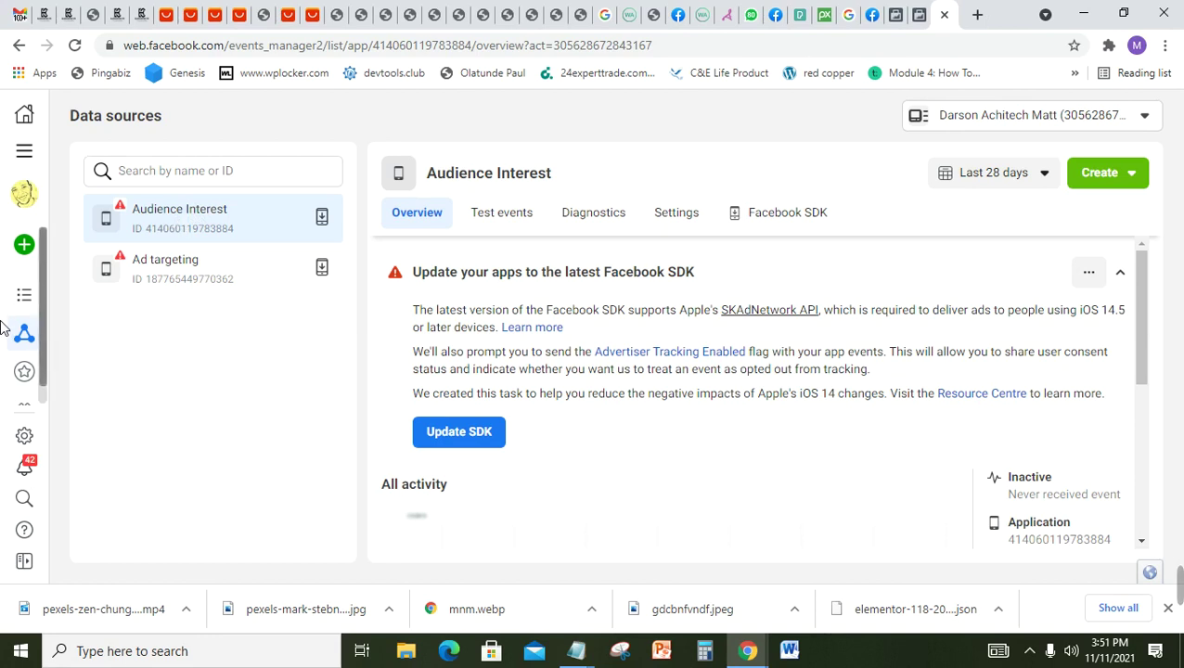
mouse_move(6, 267)
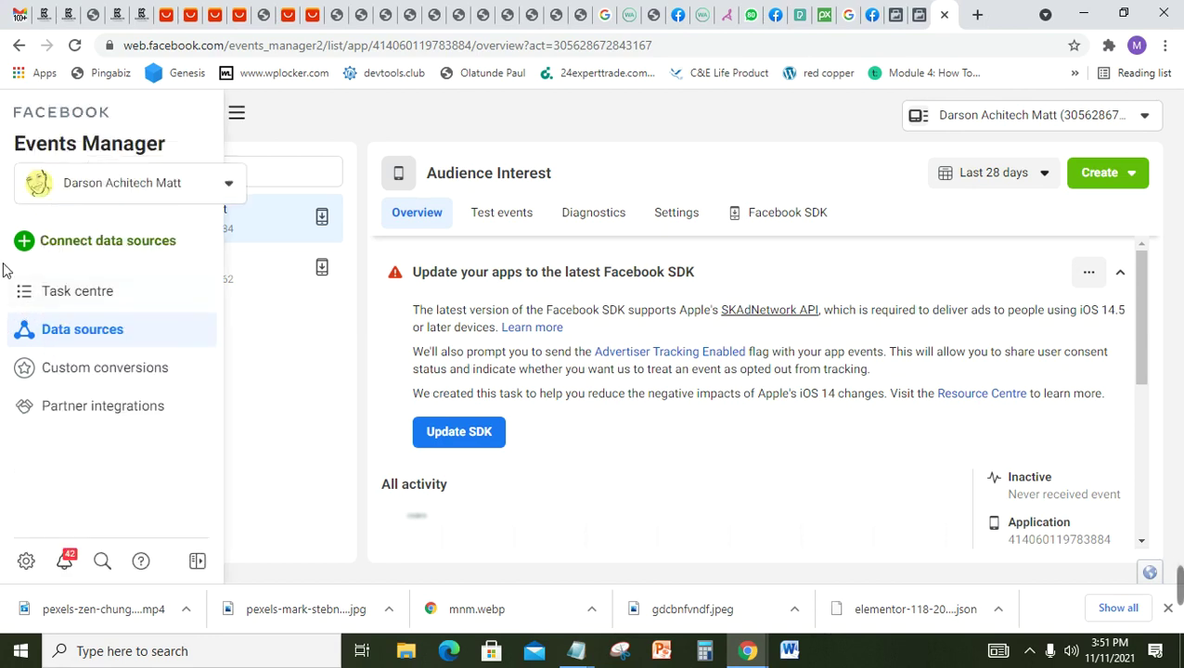
left_click(85, 244)
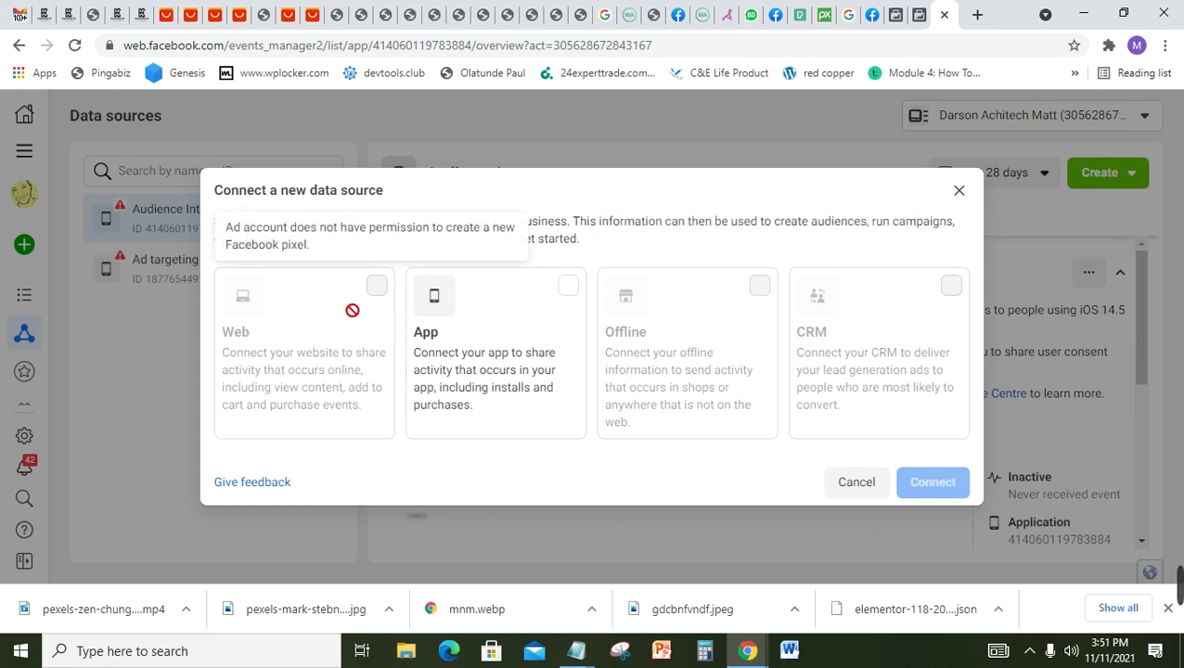
left_click(965, 192)
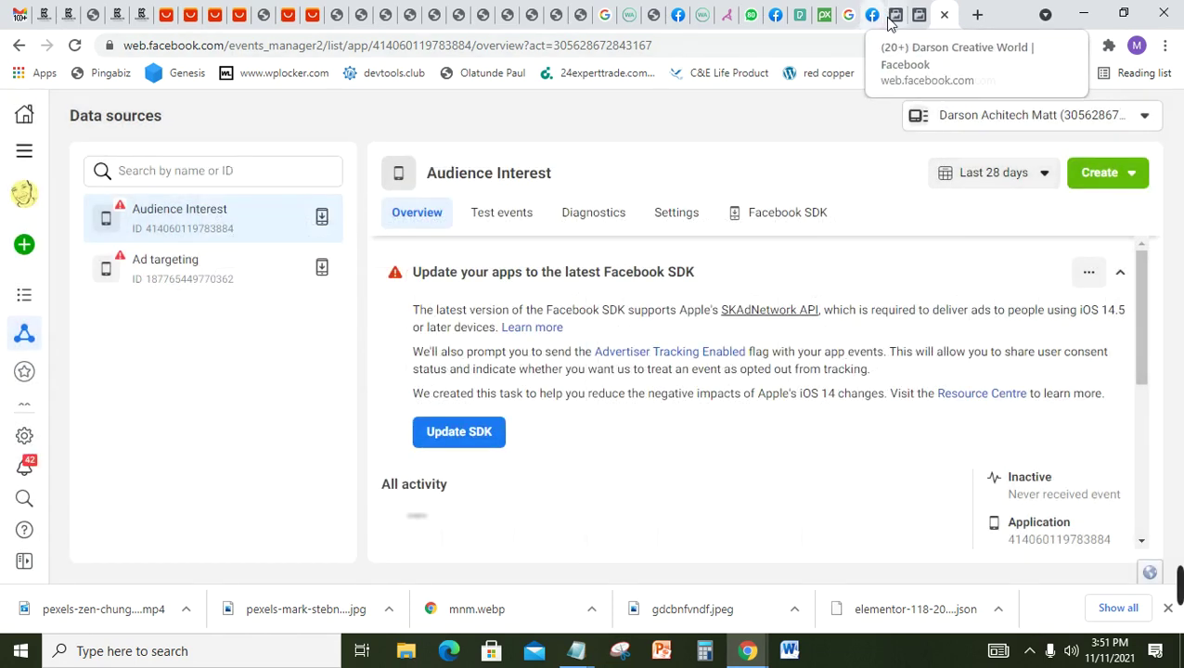
Step: Open Events Manager in a new tab and view the Hopealivecampaign smart fit pixel overview
left_click(893, 16)
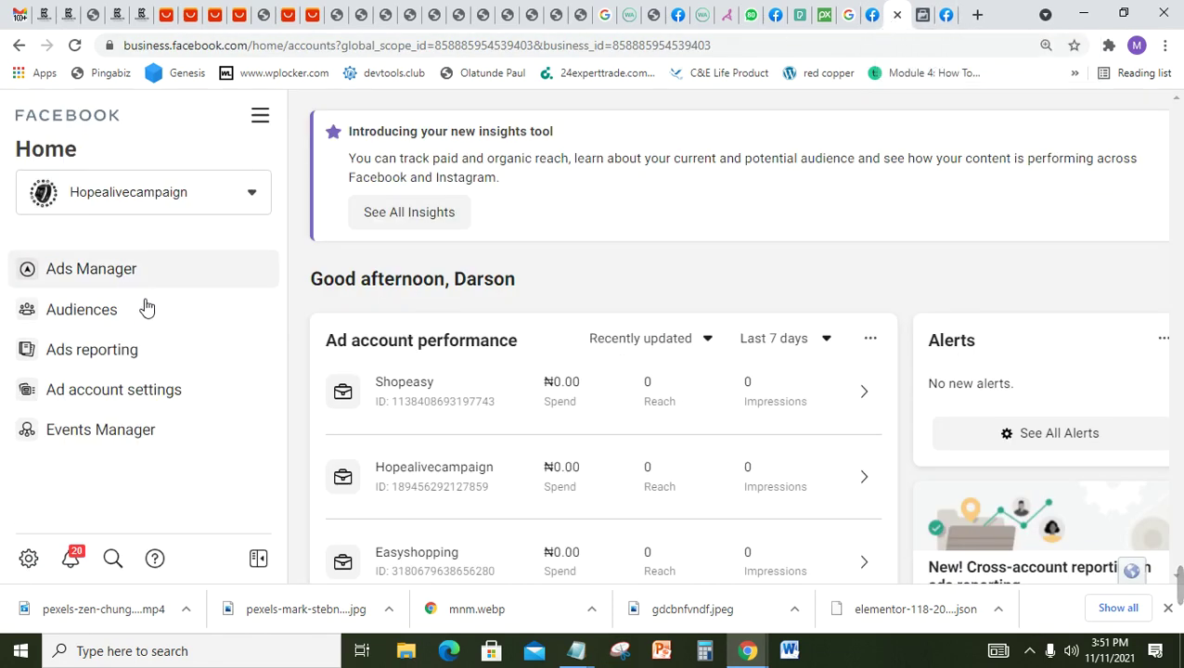
right_click(105, 442)
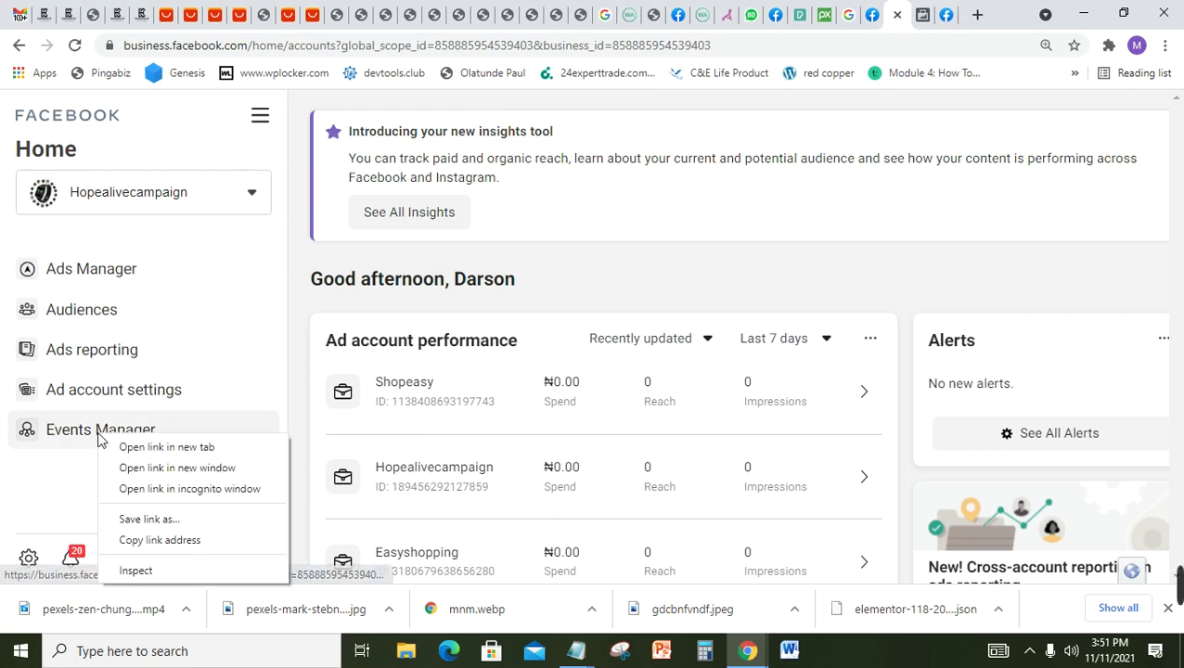
left_click(167, 446)
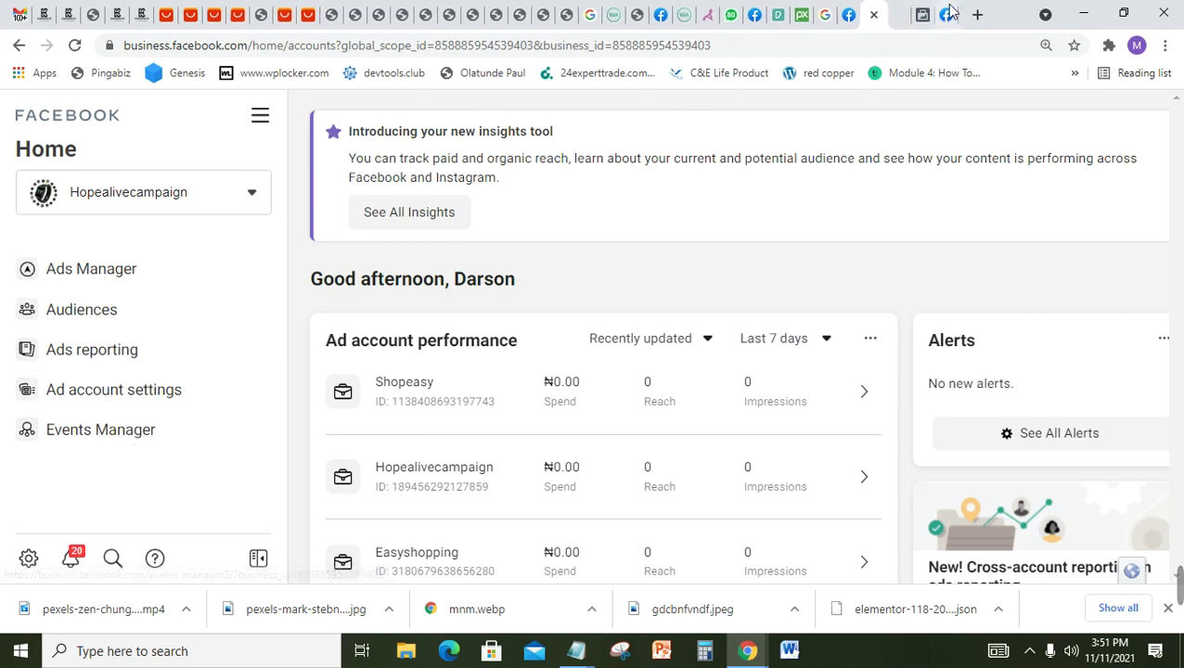
left_click(901, 15)
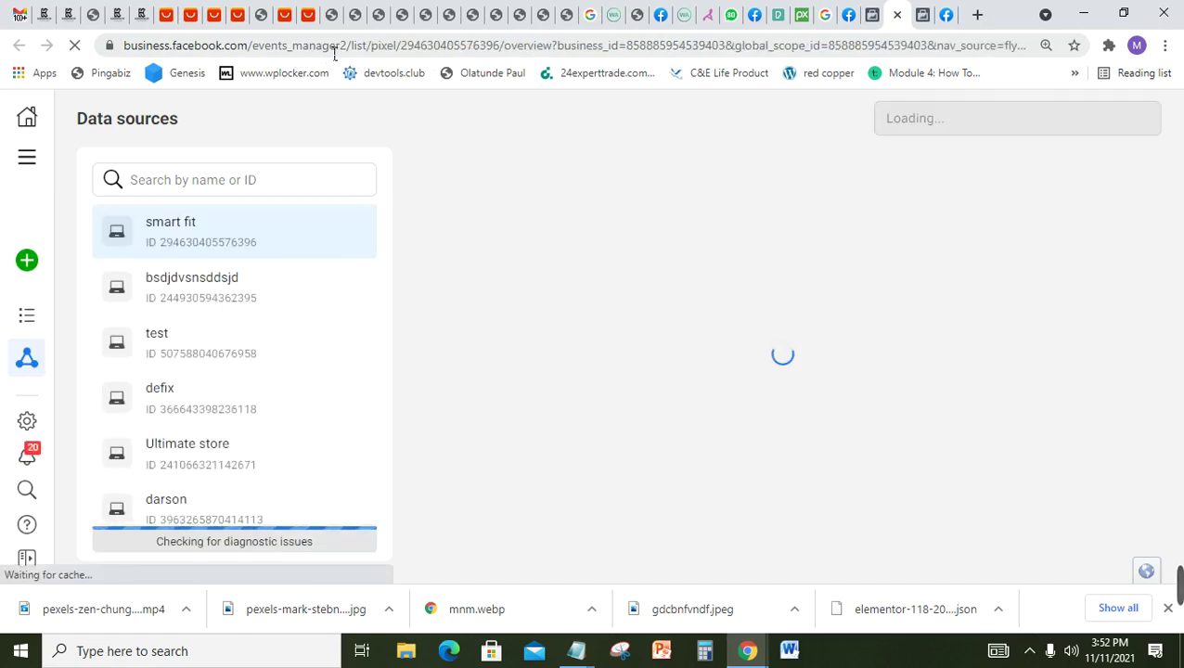
left_click(945, 15)
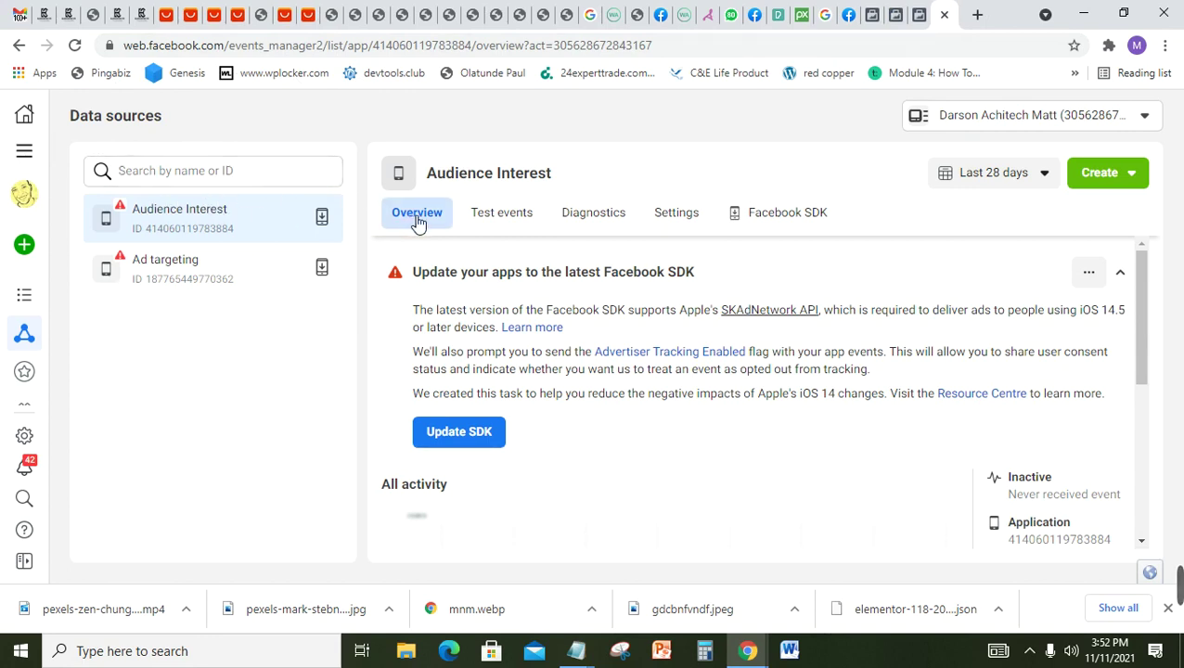
left_click(897, 16)
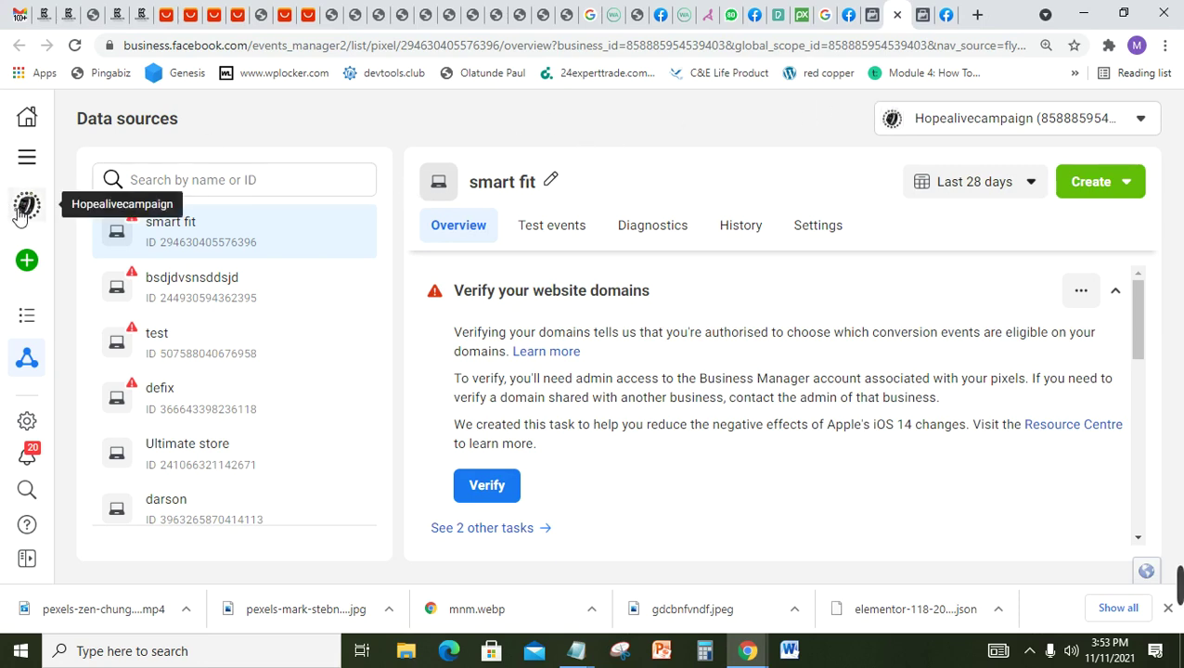
Step: Start connecting a new data source, comparing the Web, App, Offline and CRM types before settling on App
mouse_move(26, 259)
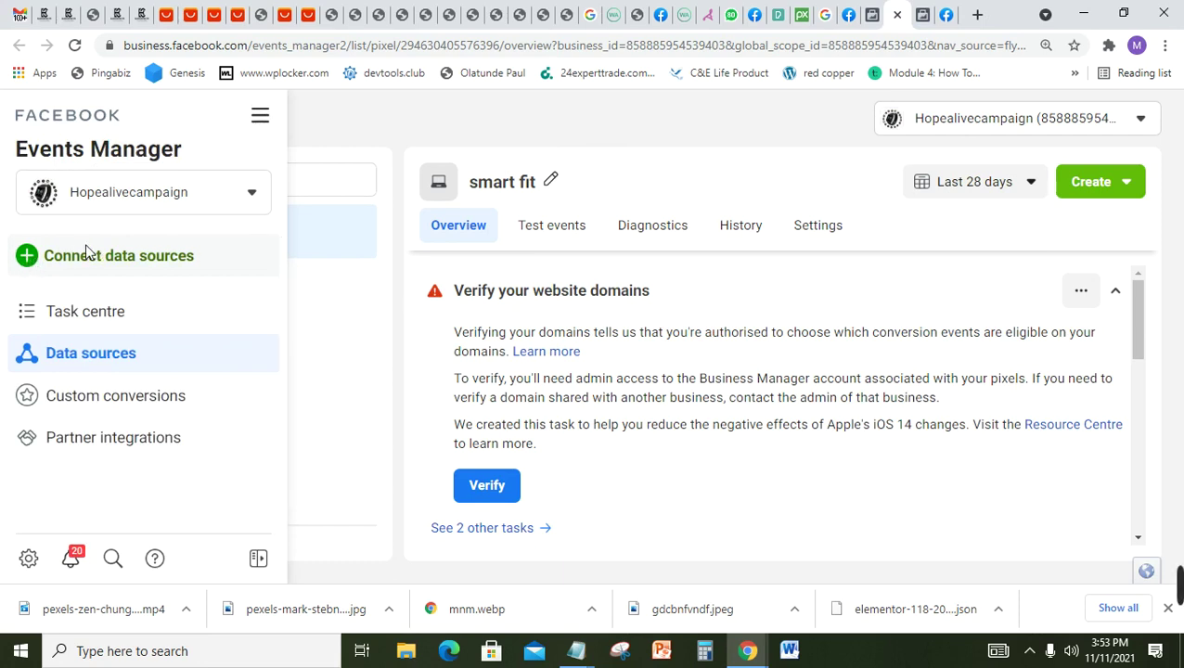
left_click(93, 254)
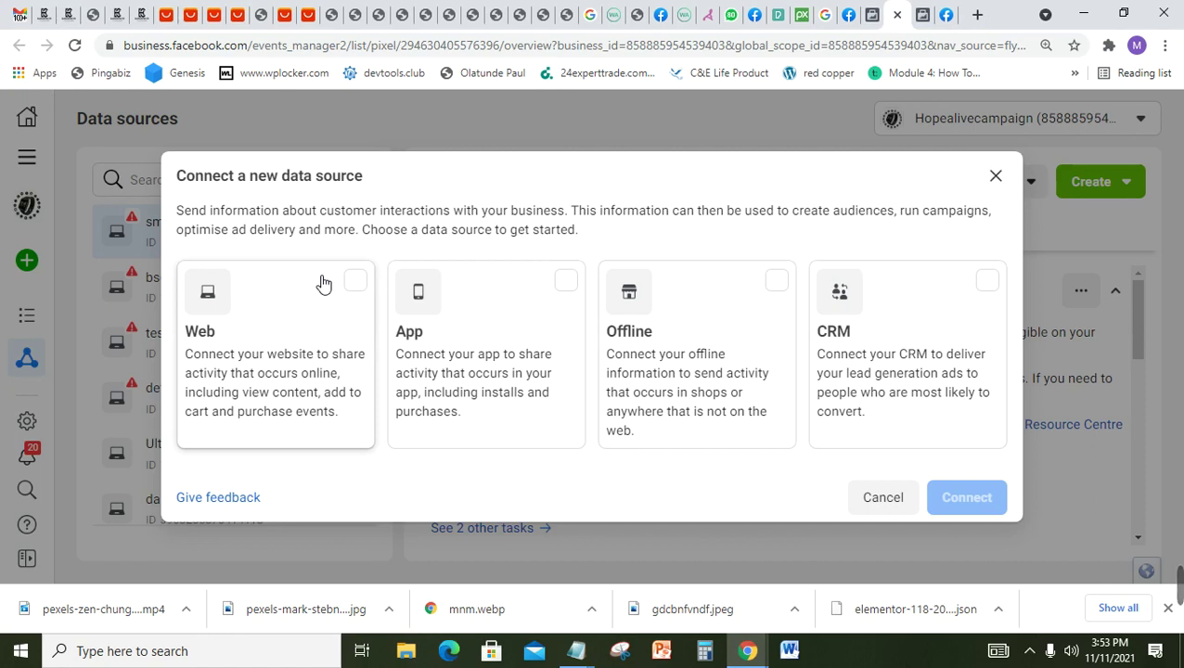
left_click(365, 295)
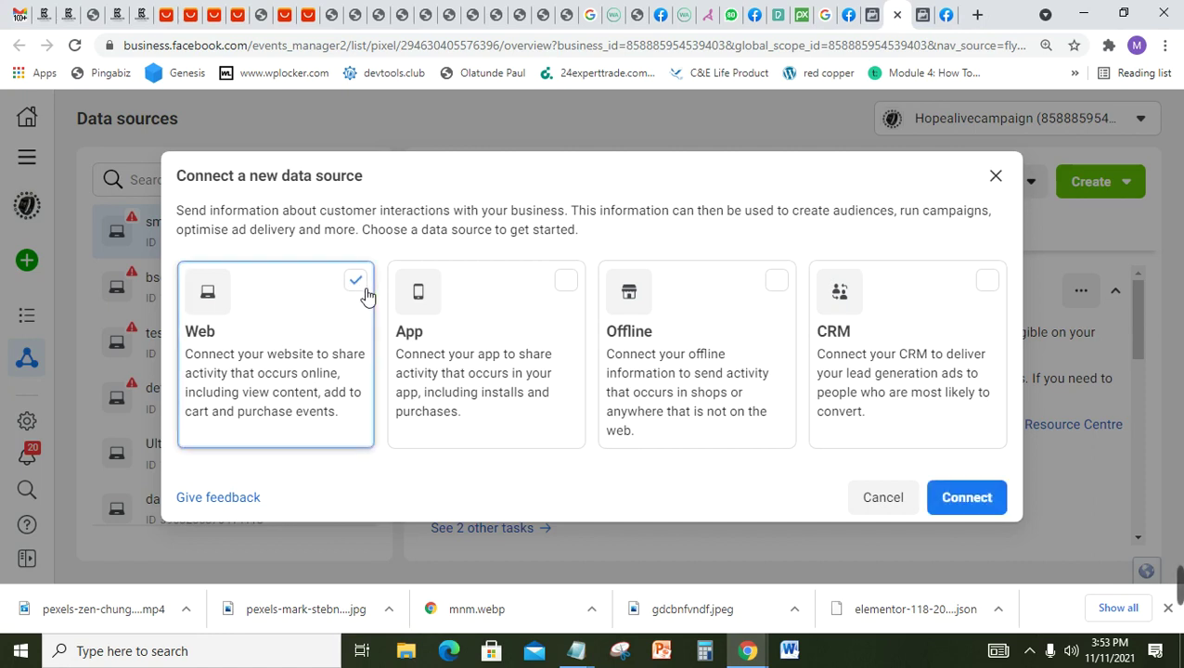
left_click(546, 291)
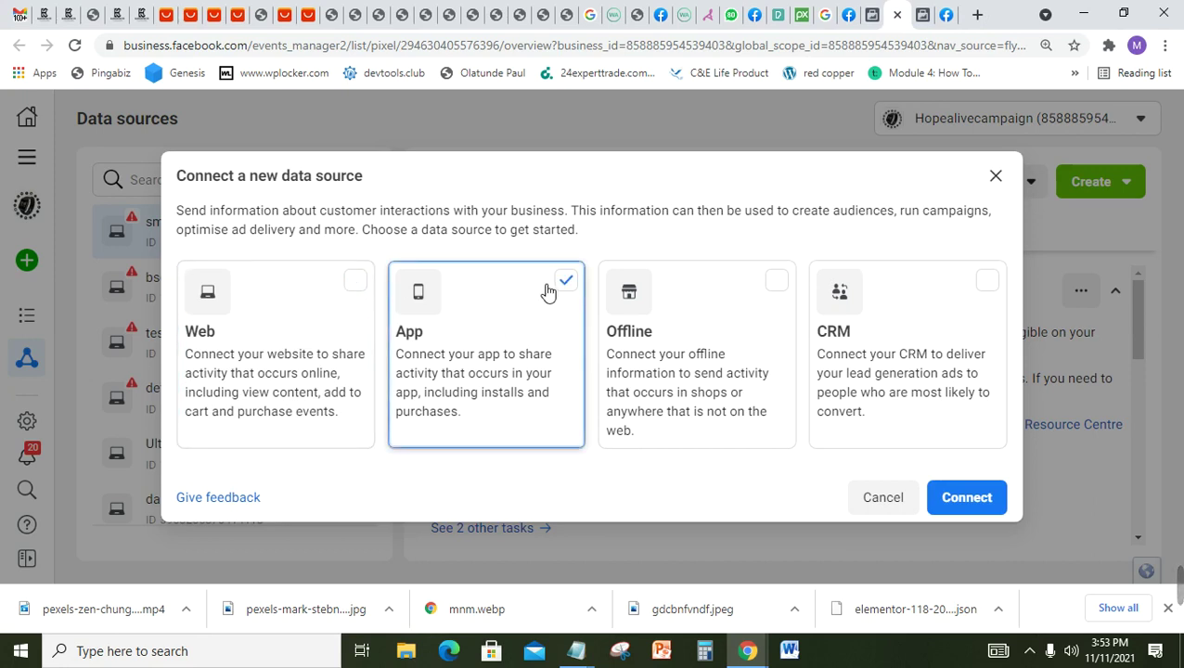
left_click(794, 291)
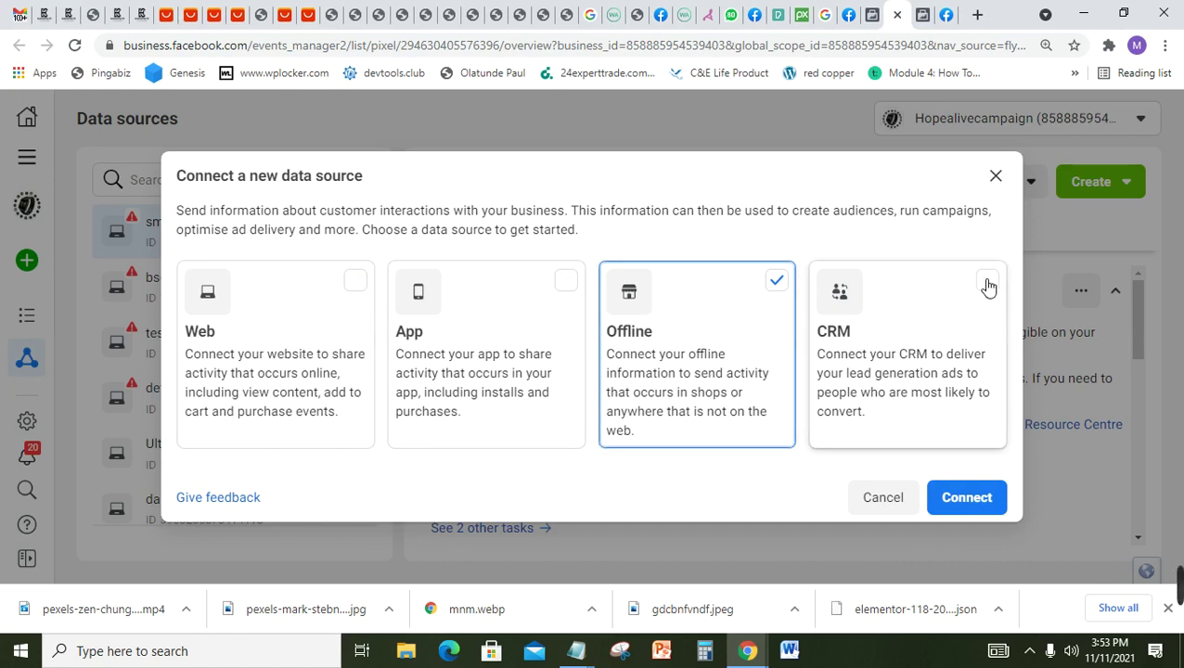
left_click(987, 283)
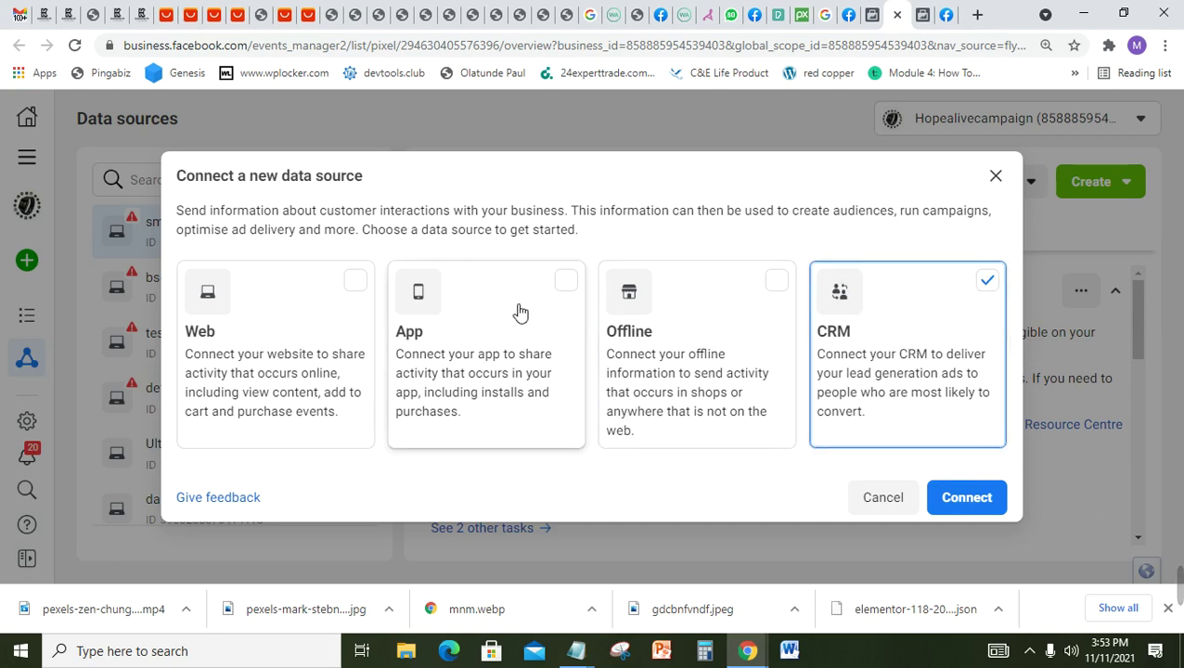
left_click(309, 305)
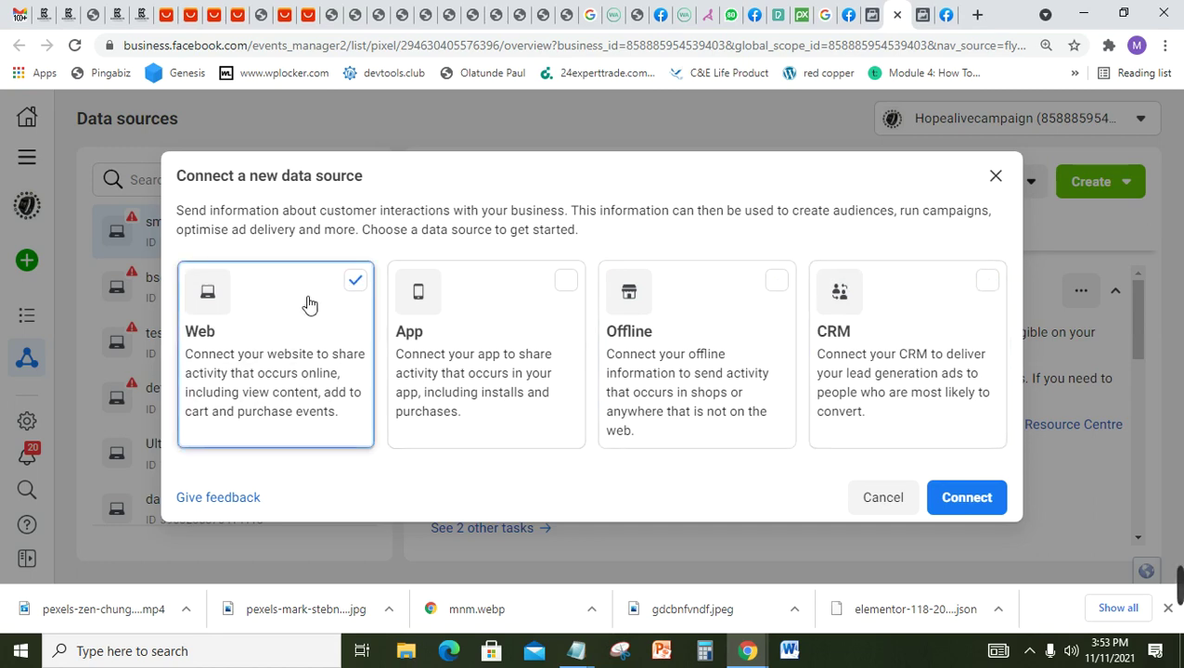
left_click(549, 303)
left_click(370, 306)
left_click(462, 304)
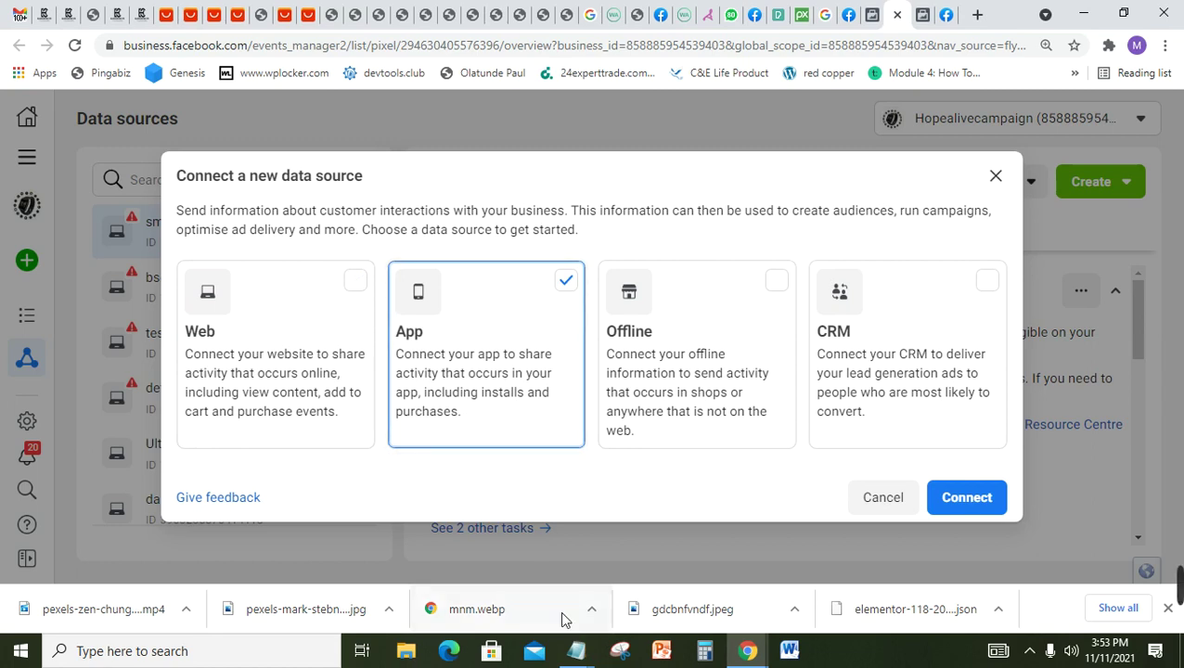
Step: Bring the Facebook Pixel and Event Set up Domain Verification notes forward and scroll them to the top
mouse_move(578, 652)
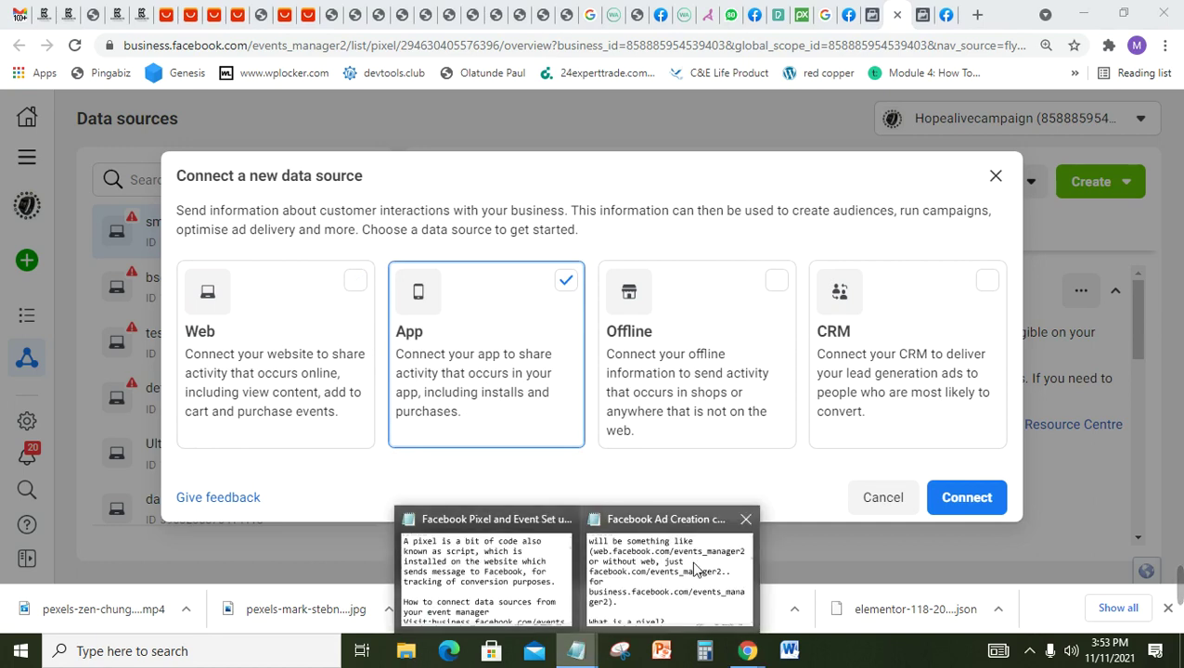
mouse_move(694, 569)
left_click(528, 566)
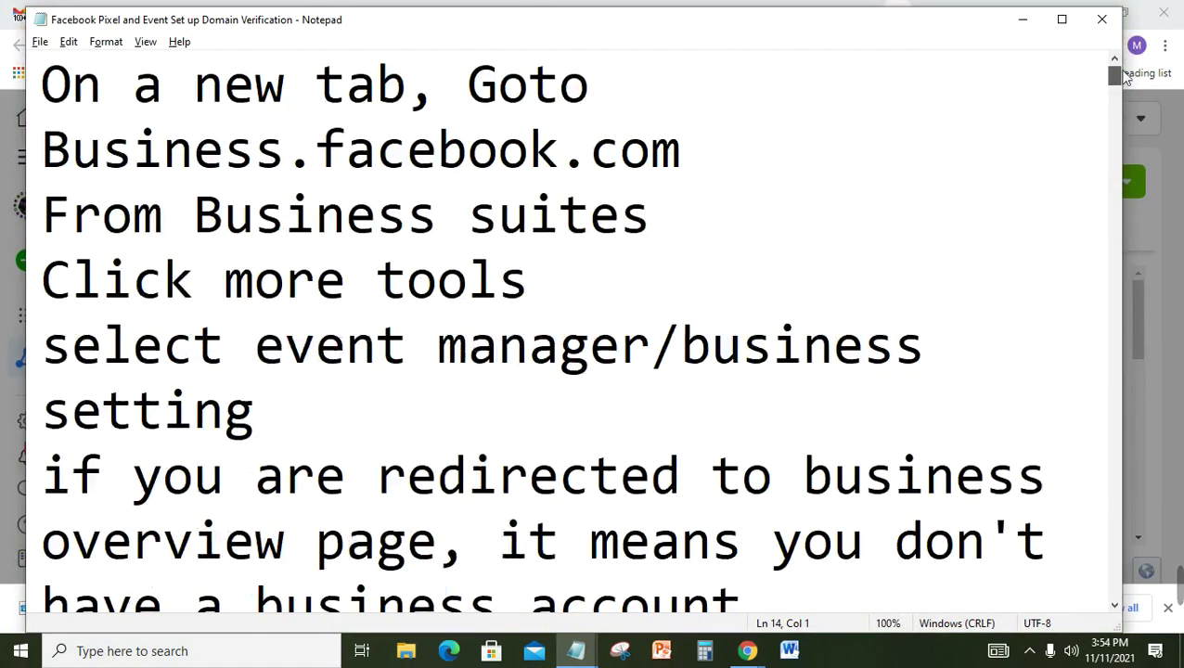
left_click_drag(1110, 130, 1123, 51)
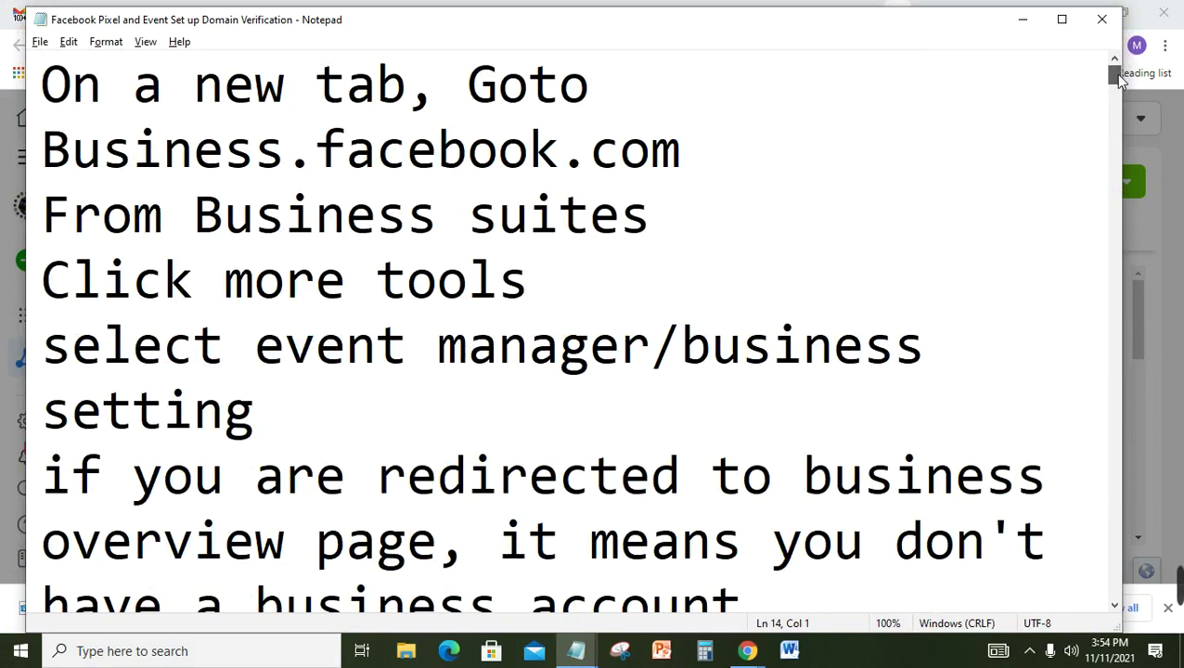
left_click_drag(1116, 74, 1111, 82)
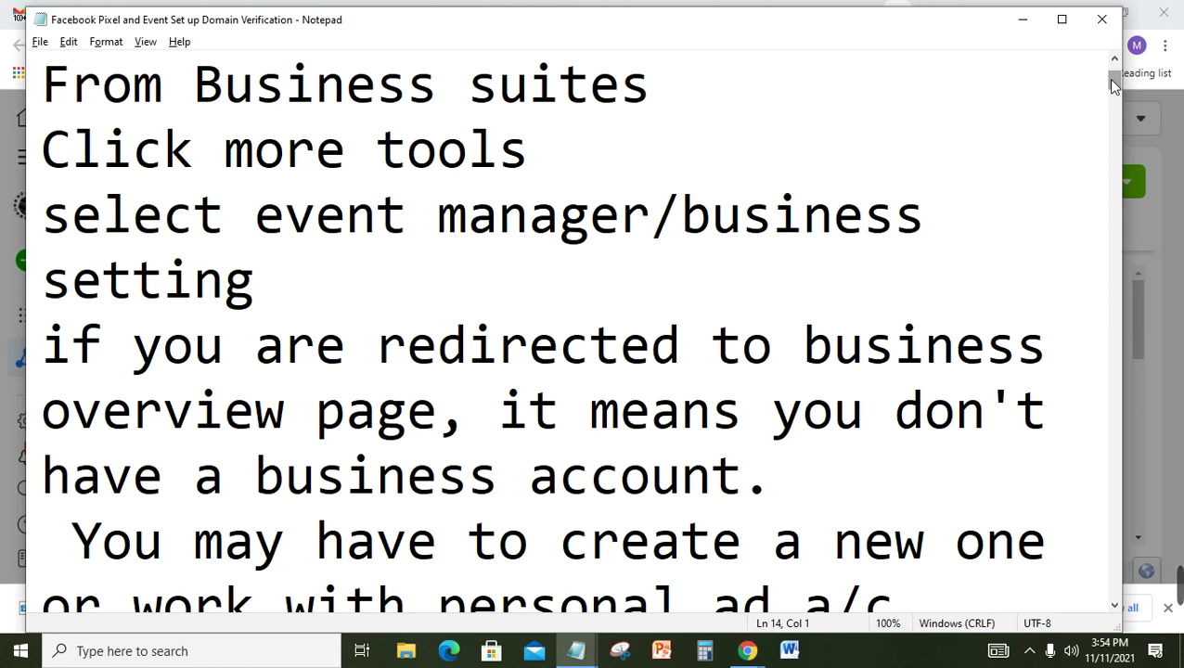
left_click_drag(1114, 84, 1115, 80)
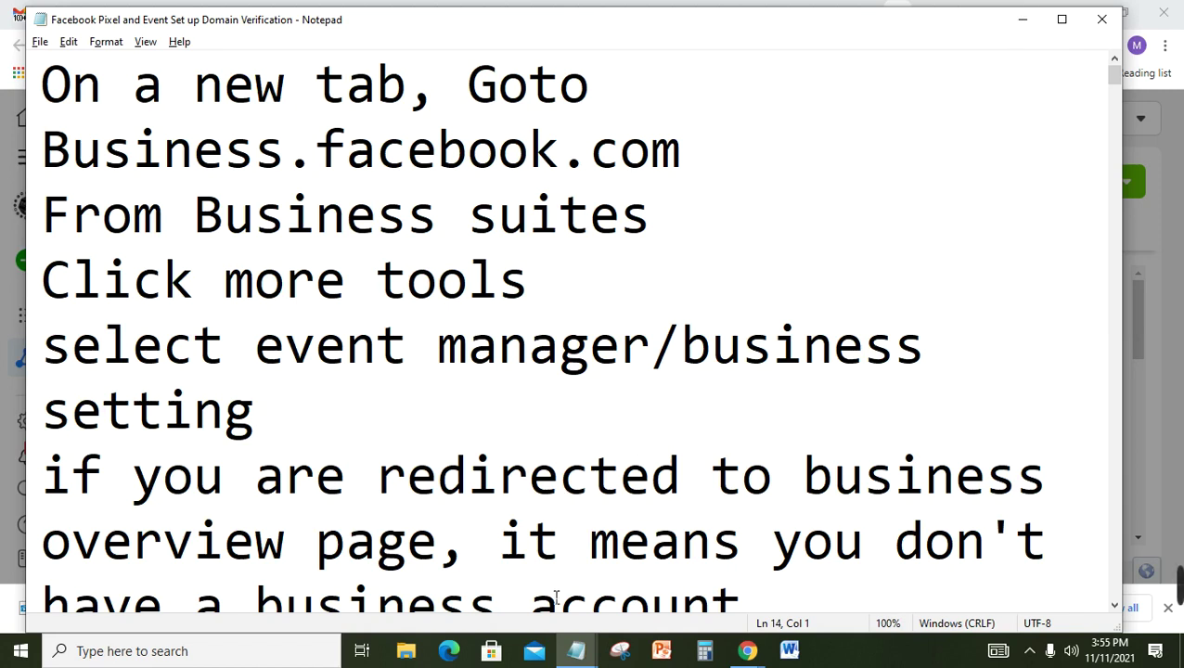
left_click(579, 653)
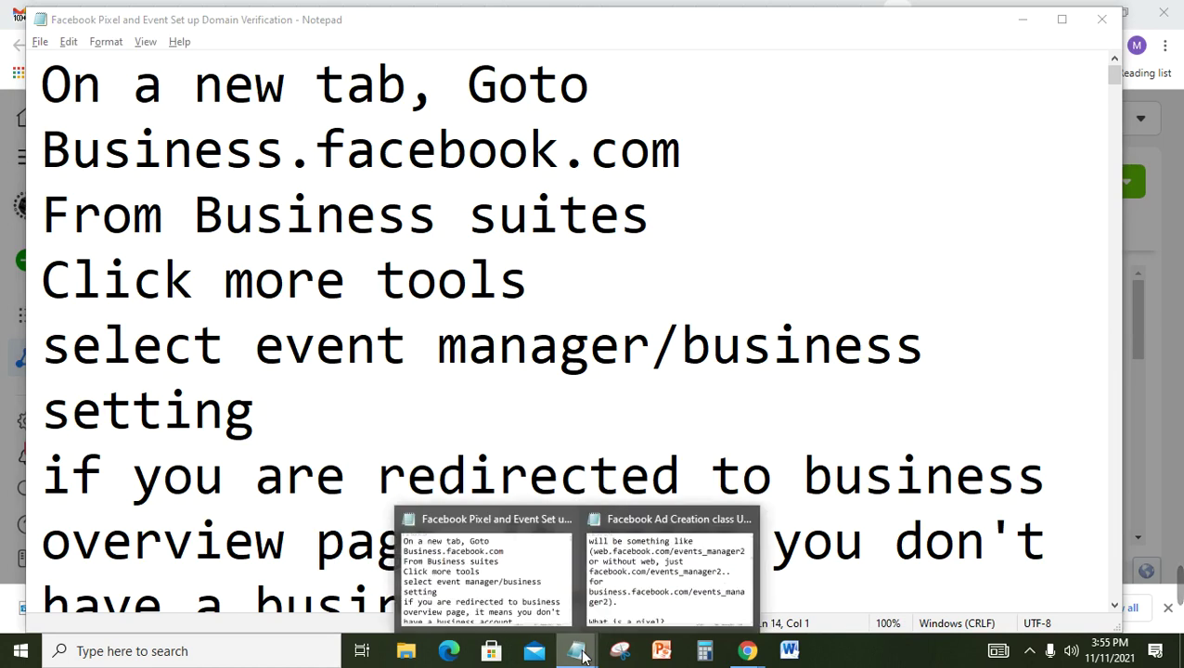
Step: Switch to the Facebook Ad Creation class Updated notes and read down to the create-account instructions
left_click(671, 568)
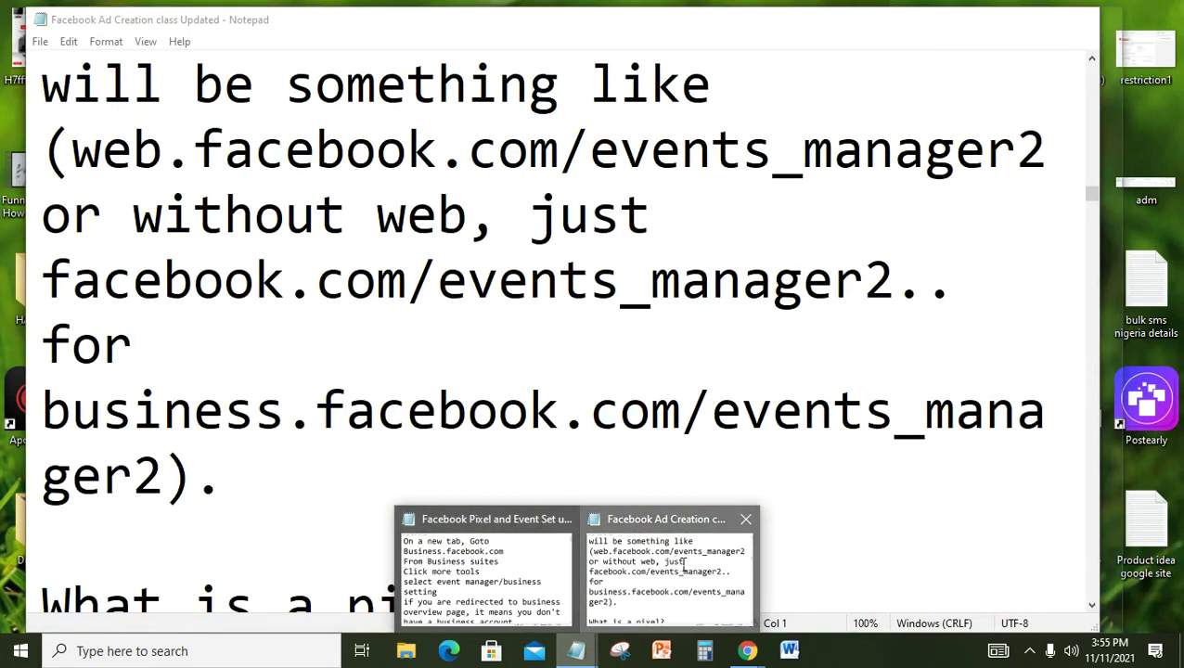
left_click(678, 563)
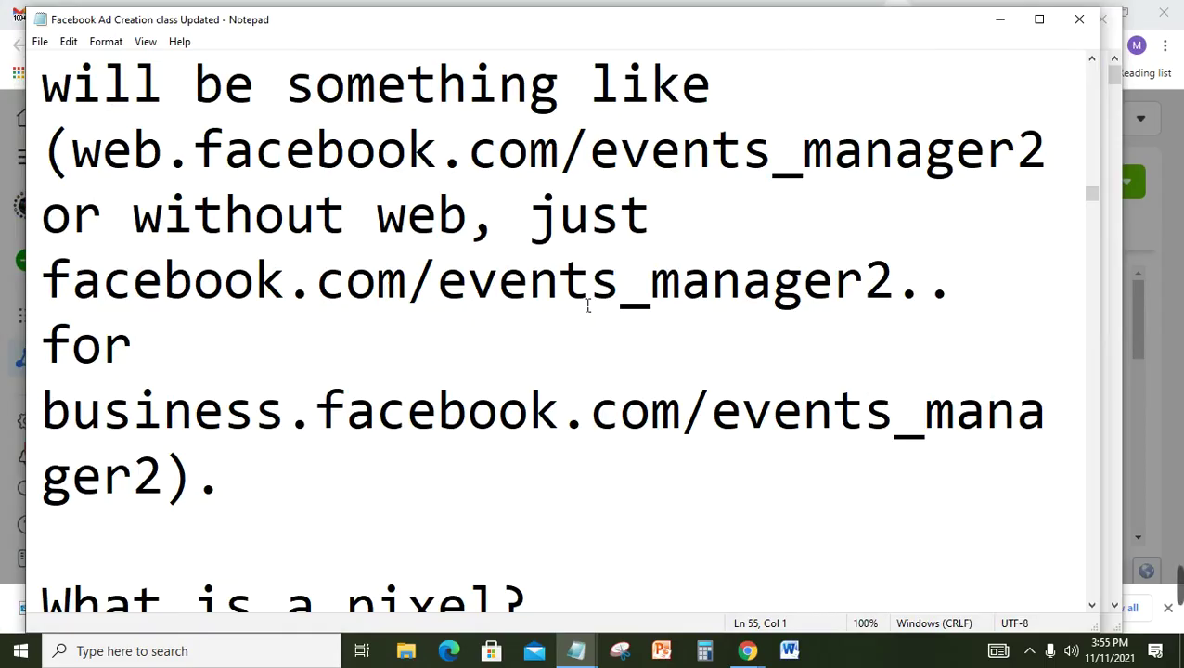
key("Up")
key("Up")
key("Up")
key("Up")
key("Up")
key("Up")
key("Up")
key("Up")
key("Up")
key("Up")
key("Up")
key("Up")
key("Up")
key("Up")
key("Up")
key("Up")
key("Up")
key("Up")
key("Up")
key("Up")
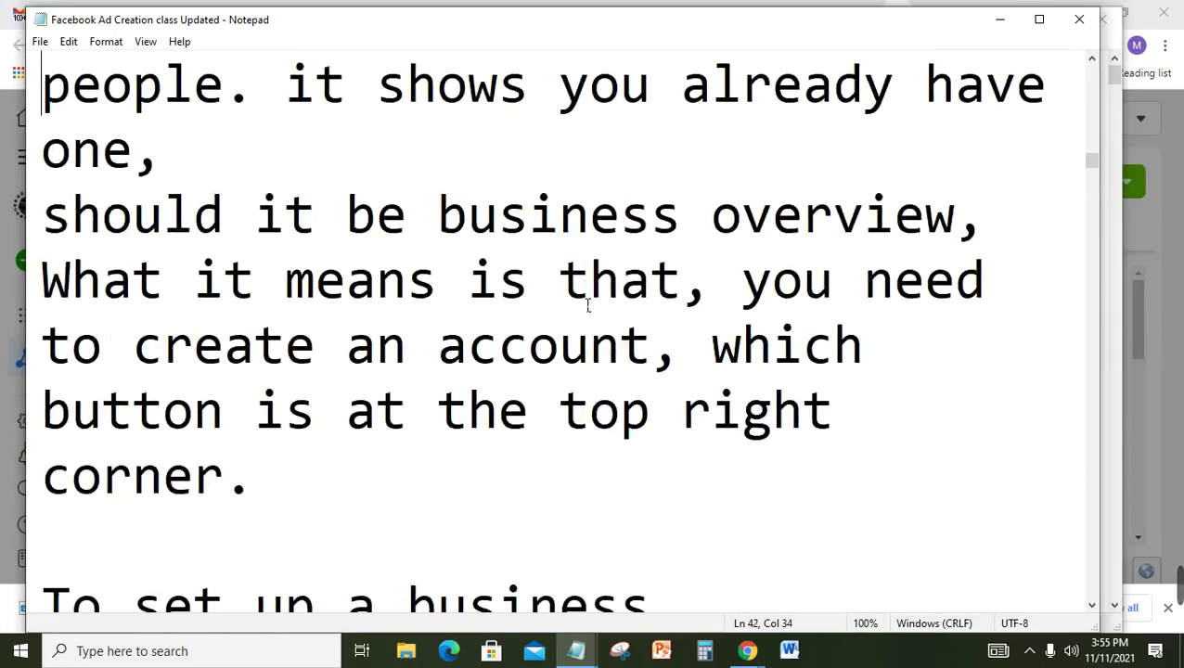
key("Up")
key("Up")
key("Up")
key("Up")
key("Up")
key("Up")
key("Up")
key("Up")
key("Up")
key("Up")
key("Up")
key("Up")
key("Up")
key("Up")
key("Up")
key("Up")
key("Up")
key("Up")
key("Up")
key("Up")
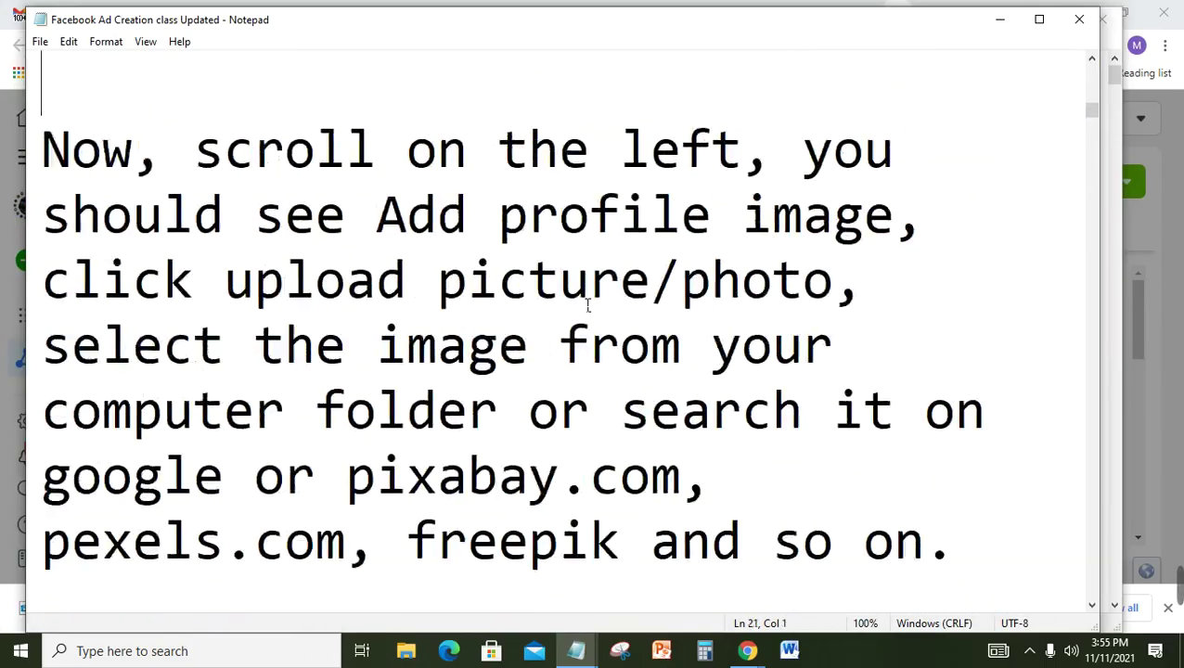
key("Up")
key("Up")
key("Up")
key("Up")
key("Up")
key("Up")
key("Up")
key("Up")
key("Up")
key("Up")
key("Up")
key("Up")
key("Up")
key("Up")
key("Up")
key("Up")
key("Up")
key("Up")
key("Up")
key("Up")
key("Down")
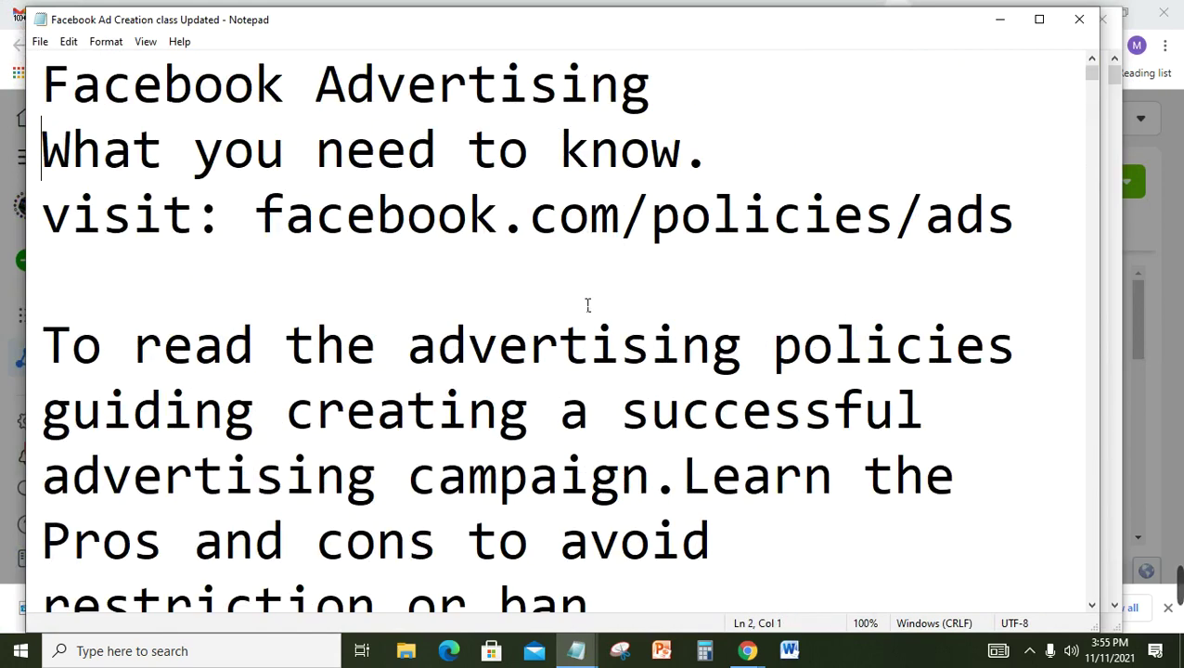
key("Down")
key("Down")
key("Down")
key("Down")
key("Down")
key("Down")
key("Down")
key("Down")
key("Down")
key("Down")
key("Down")
key("Down")
key("Down")
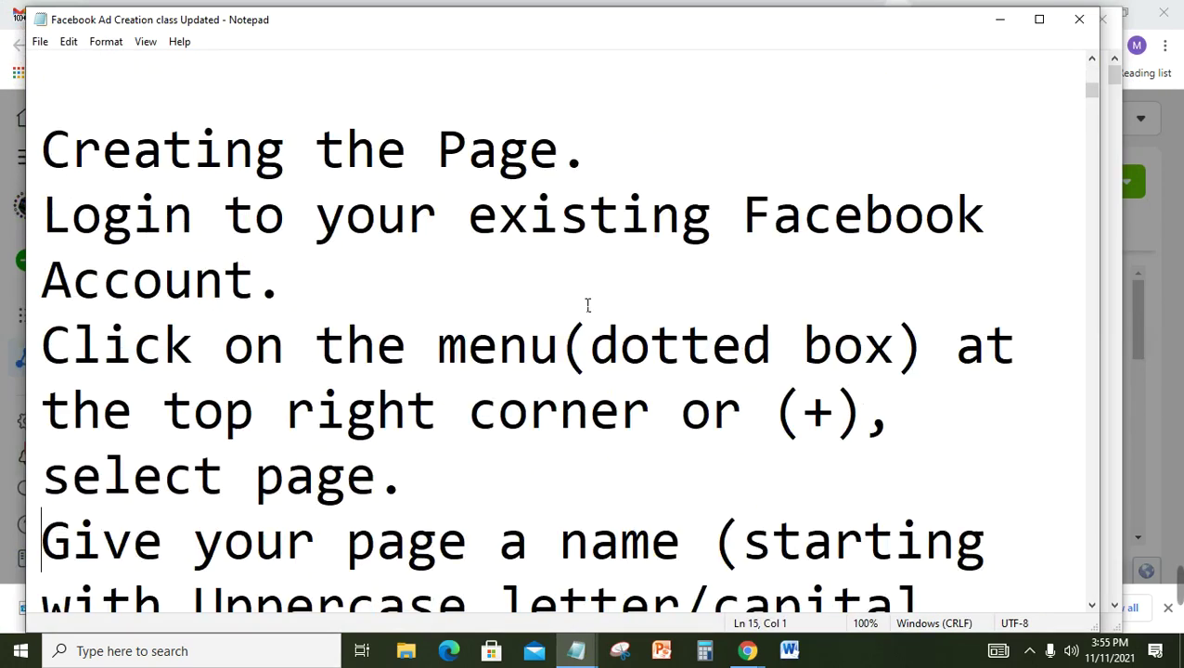
key("Down")
key("Down")
key("Down")
key("Down")
key("Down")
key("Down")
key("Down")
key("Down")
key("Down")
key("Down")
key("Down")
key("Down")
key("Down")
key("Down")
key("Down")
key("Down")
key("Down")
key("Down")
key("Down")
key("Down")
key("Down")
key("Down")
key("Down")
key("Down")
key("Down")
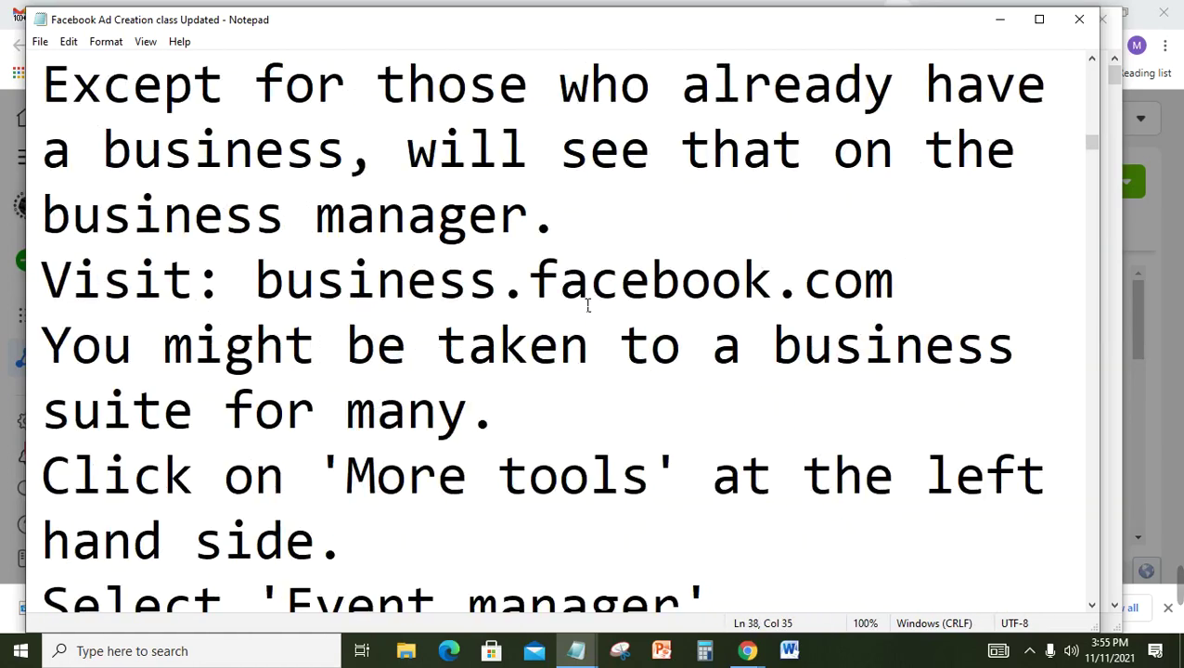
key("Down")
key("Down")
key("Down")
key("Down")
key("Down")
key("Down")
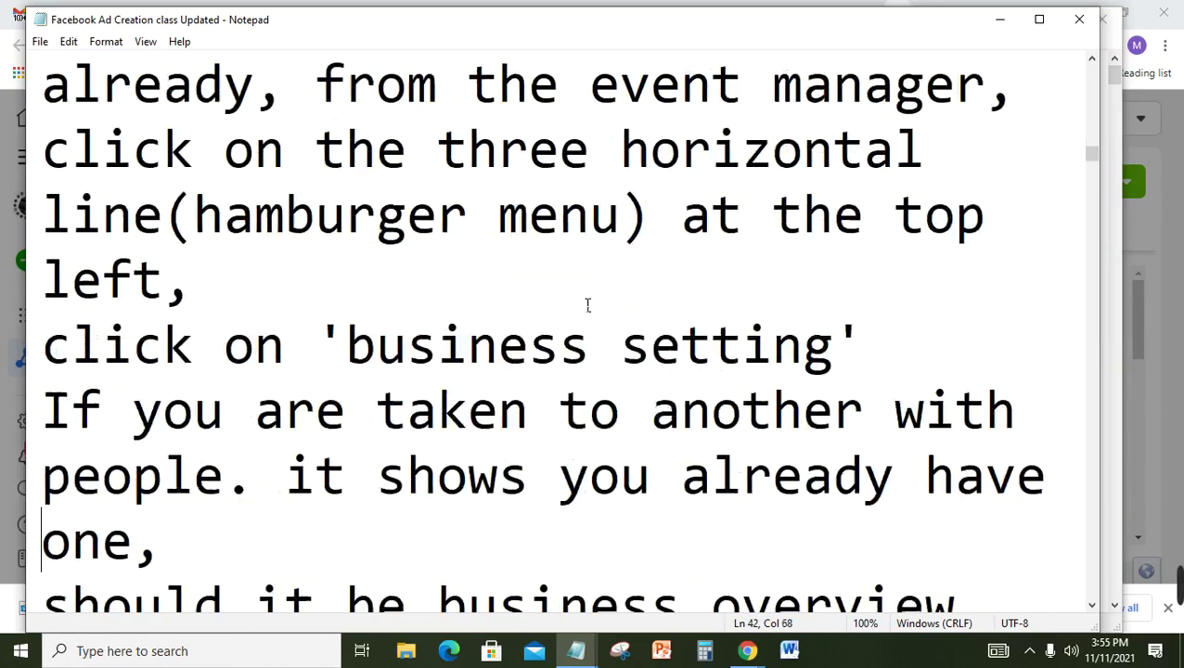
key("Down")
key("Down")
key("Down")
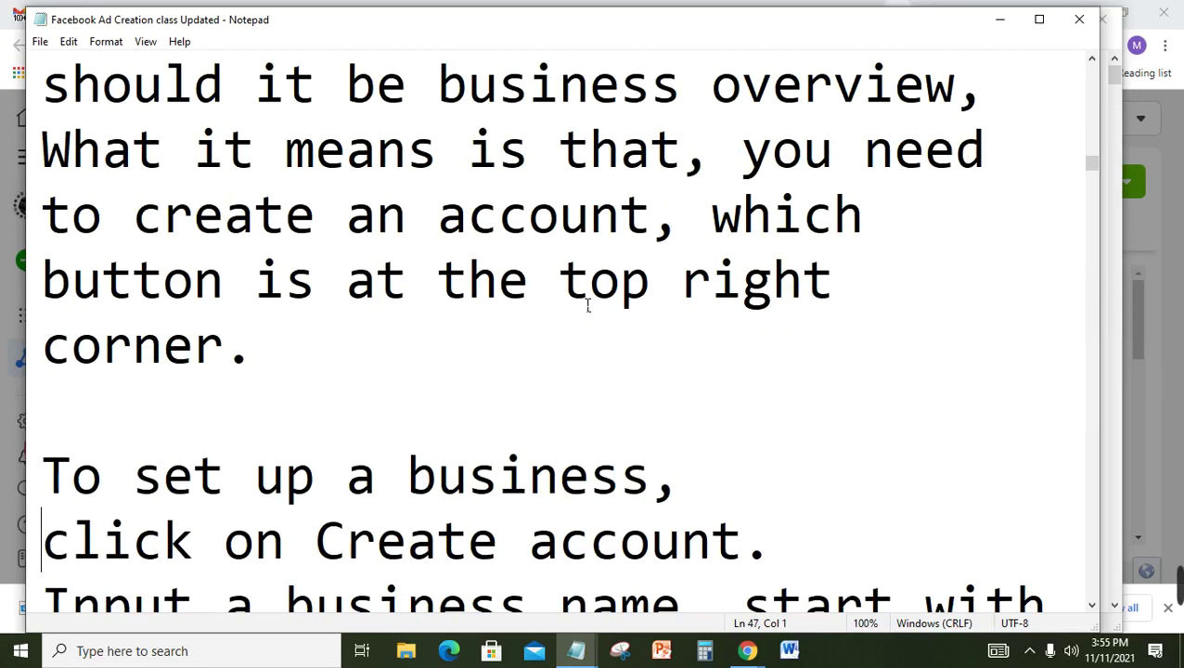
Step: Re-read the Setting up the Pixel steps from the business.facebook.com visit down to the business setting check
key("Up")
key("Up")
key("Up")
key("Up")
key("Up")
key("Up")
key("Up")
key("Up")
key("Up")
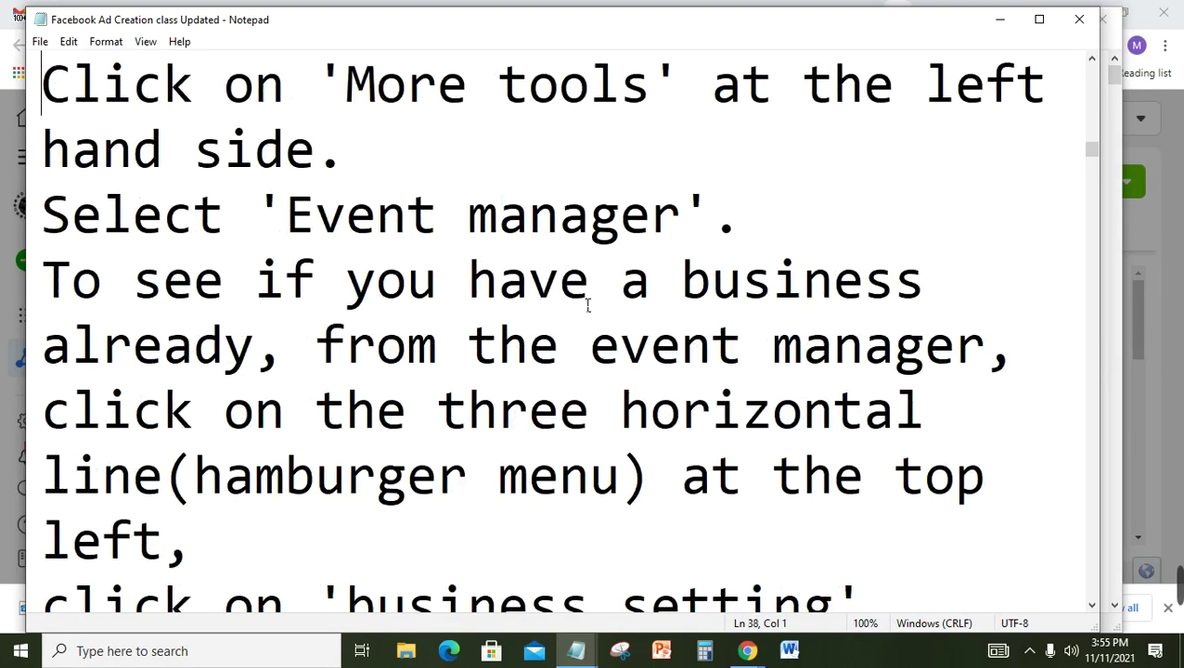
key("Up")
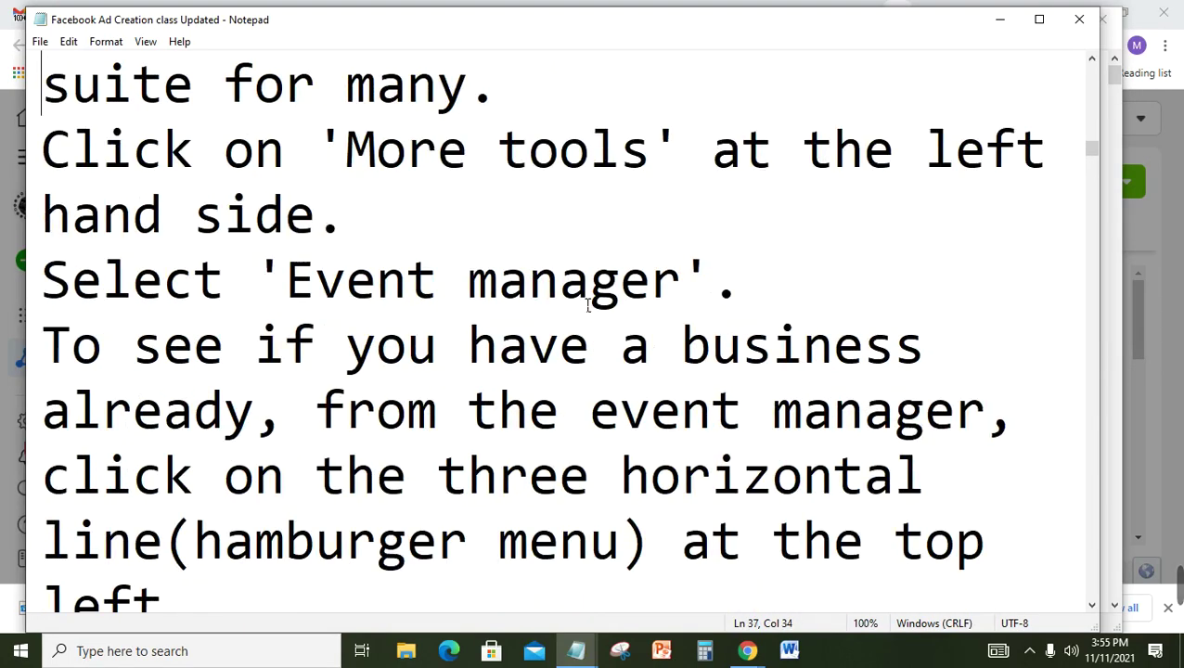
key("Up")
key("Up")
key("Up")
key("Up")
key("Up")
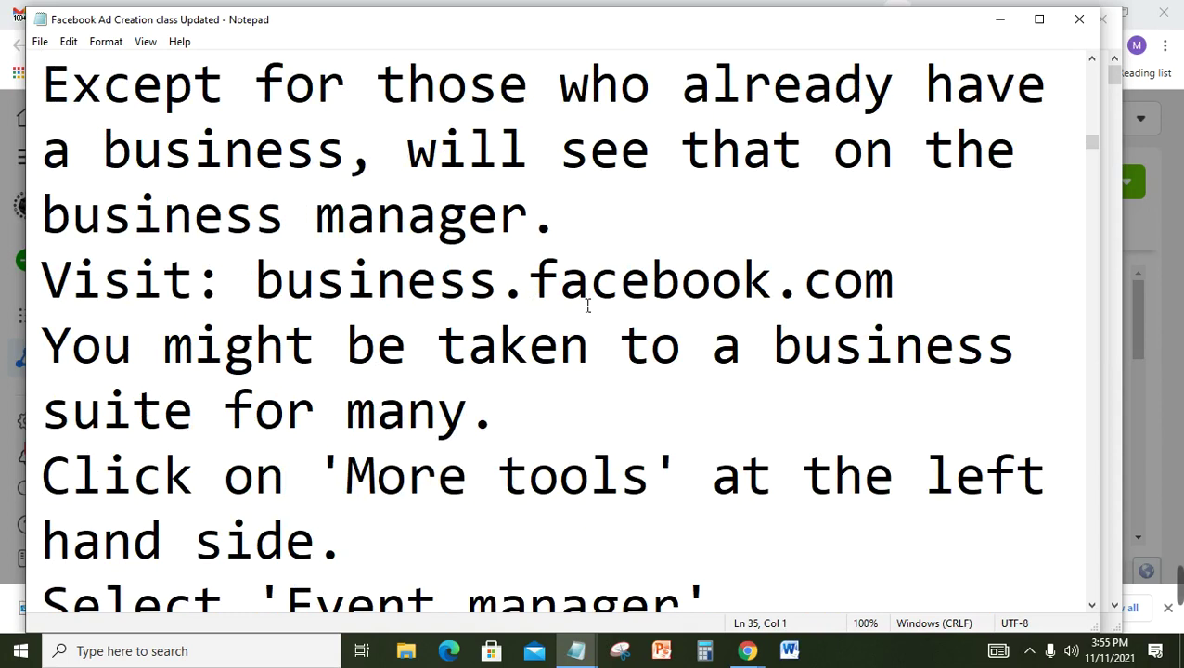
key("Up")
key("Up")
key("Up")
key("Up")
key("Up")
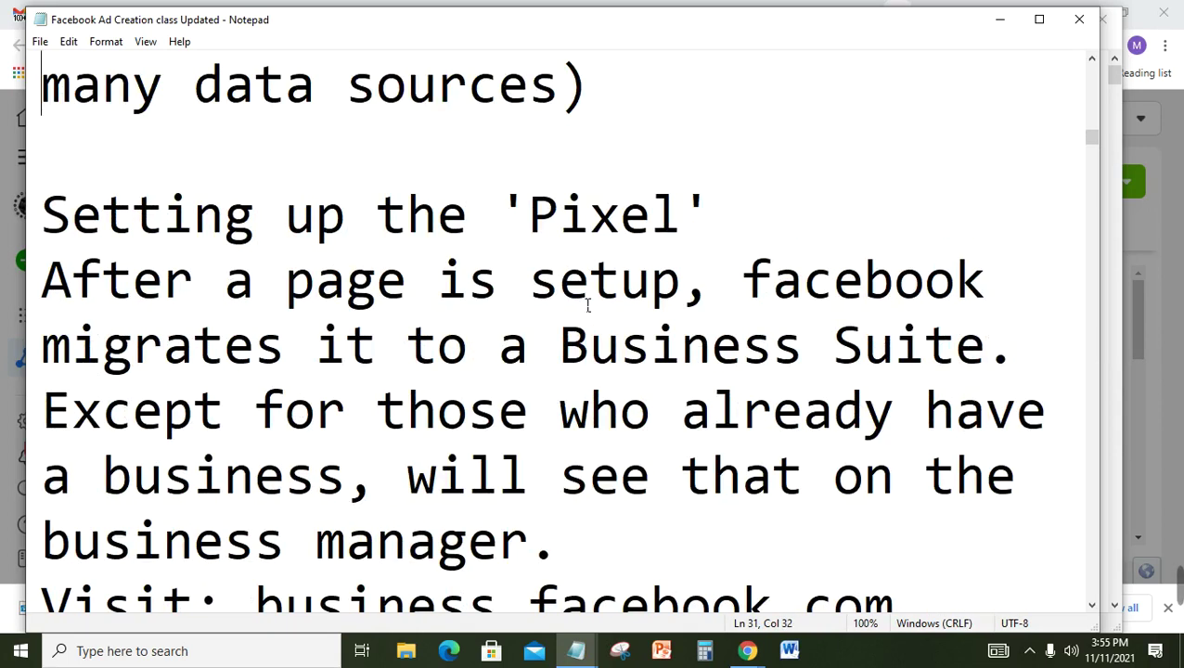
key("Down")
key("Down")
key("Down")
key("Down")
key("Down")
key("Down")
key("Down")
key("Down")
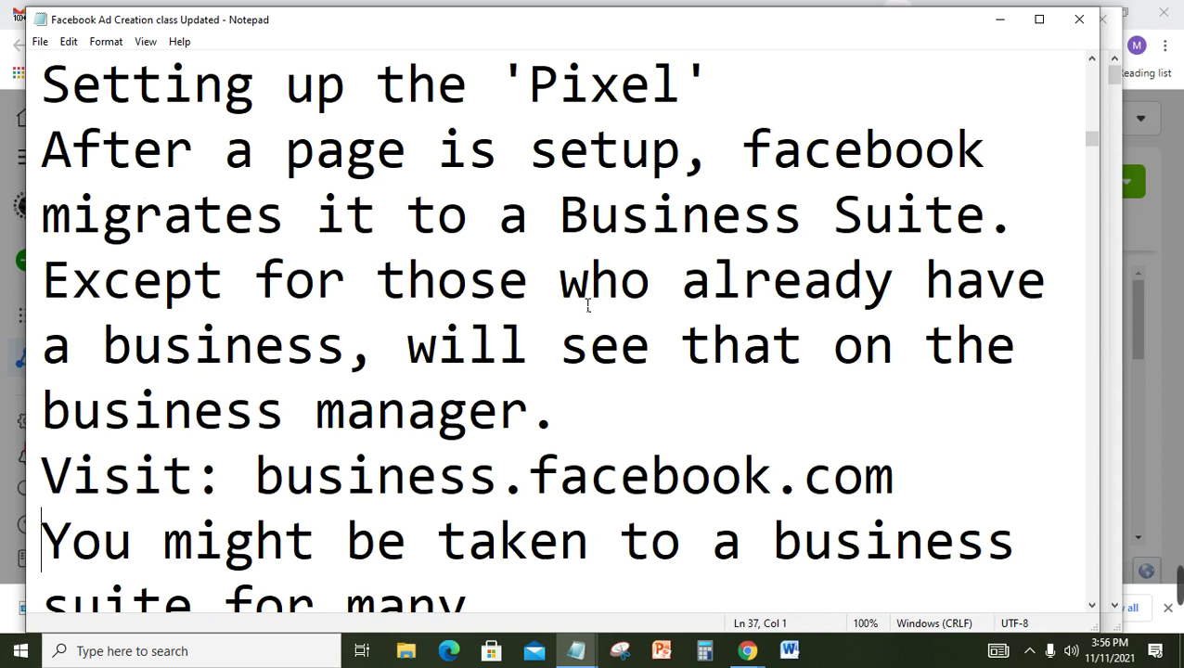
key("Down")
key("Down")
key("Down")
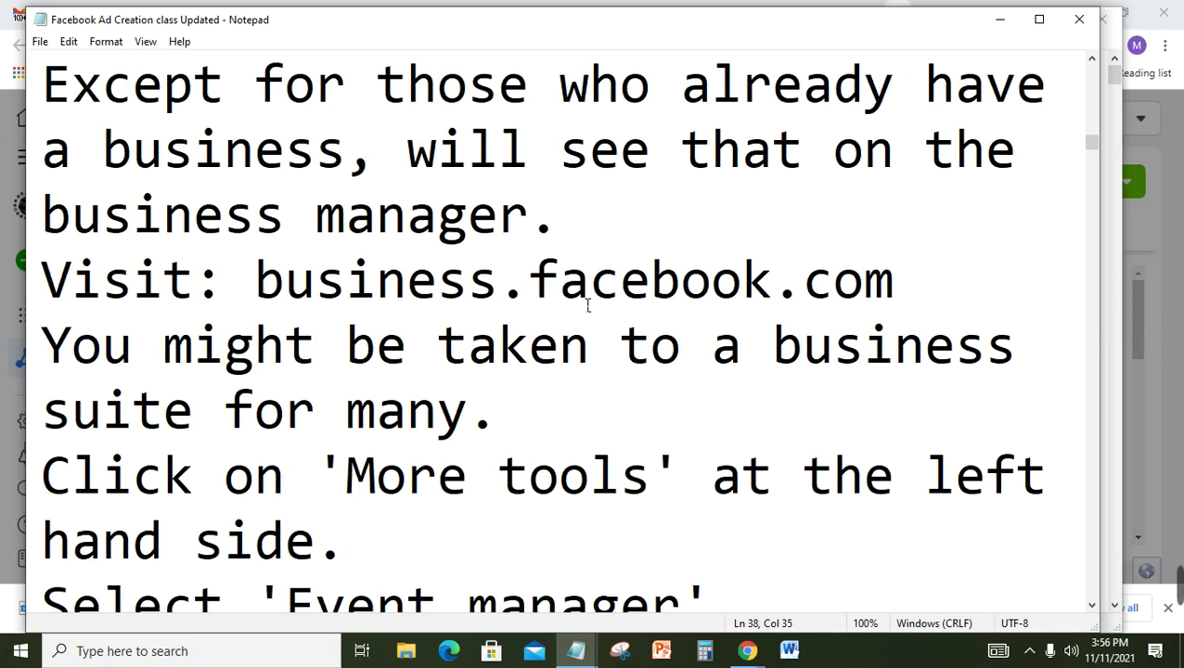
key("Down")
key("Down")
key("Down")
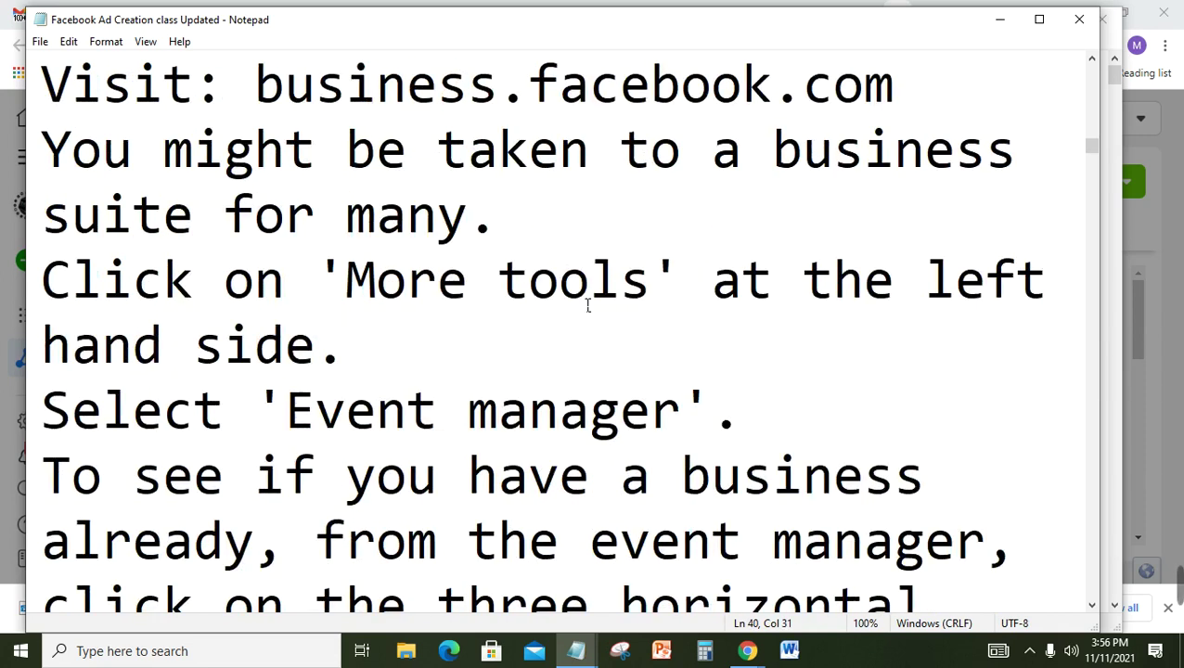
key("Down")
key("Down")
key("Down")
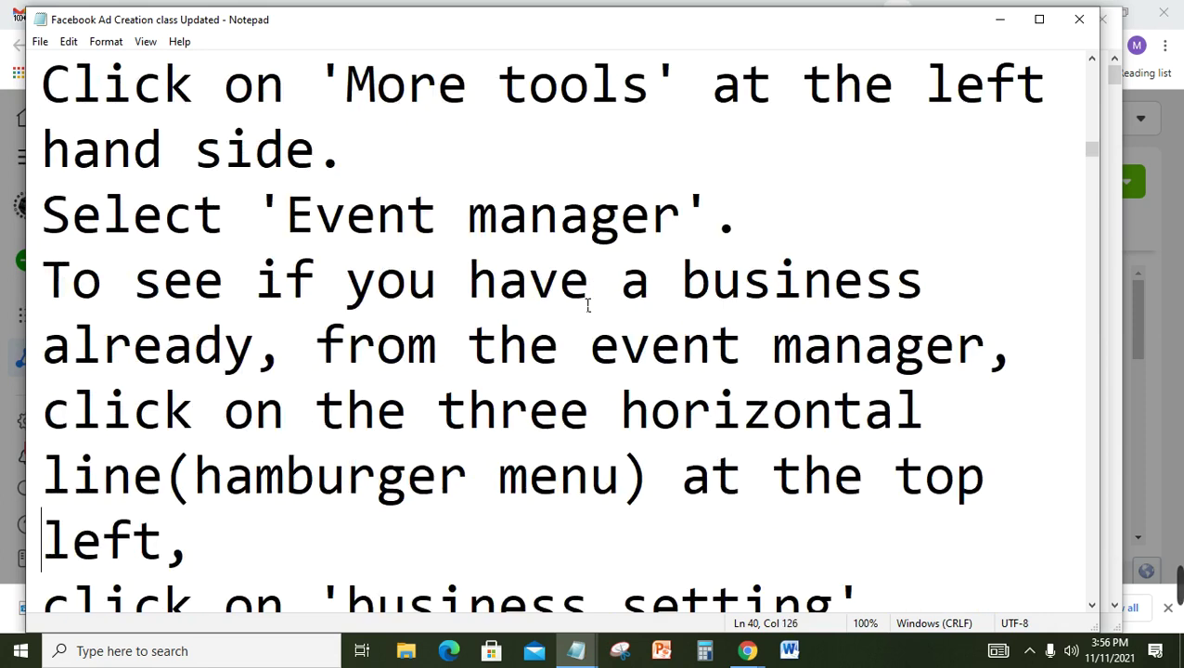
key("Down")
key("Down")
key("Down")
key("Down")
key("Down")
key("Down")
key("Down")
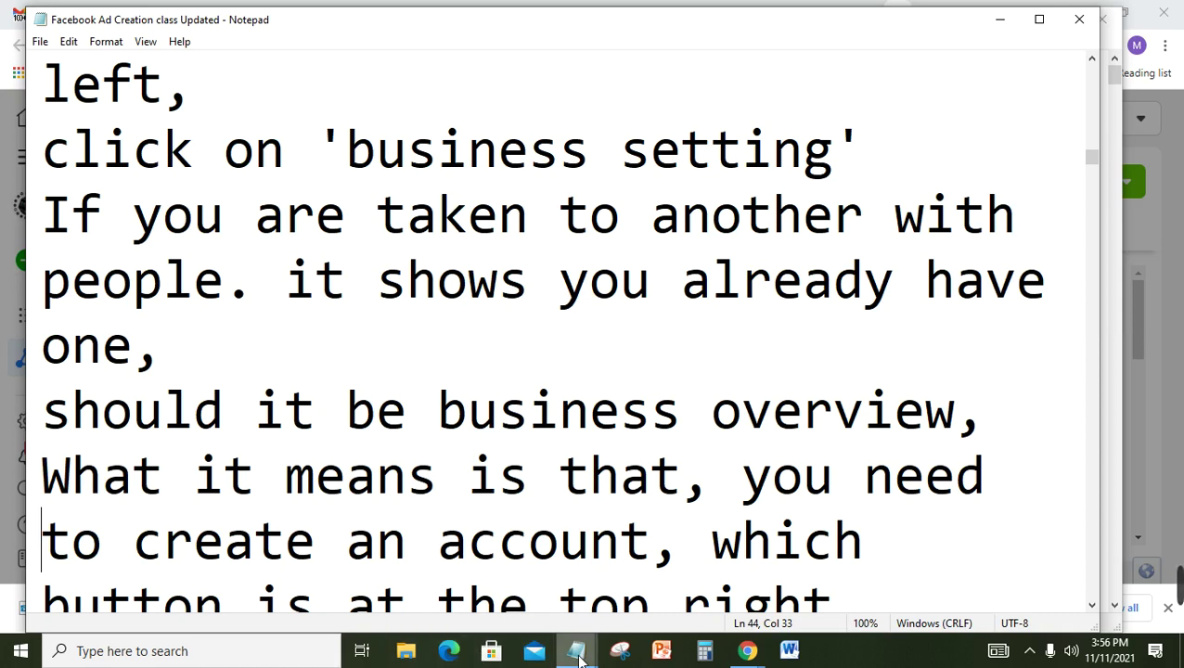
Step: Return to the Pixel and Domain Verification notes and read down to the 'What is Facebook Pixel?' explanation
mouse_move(574, 648)
left_click(474, 564)
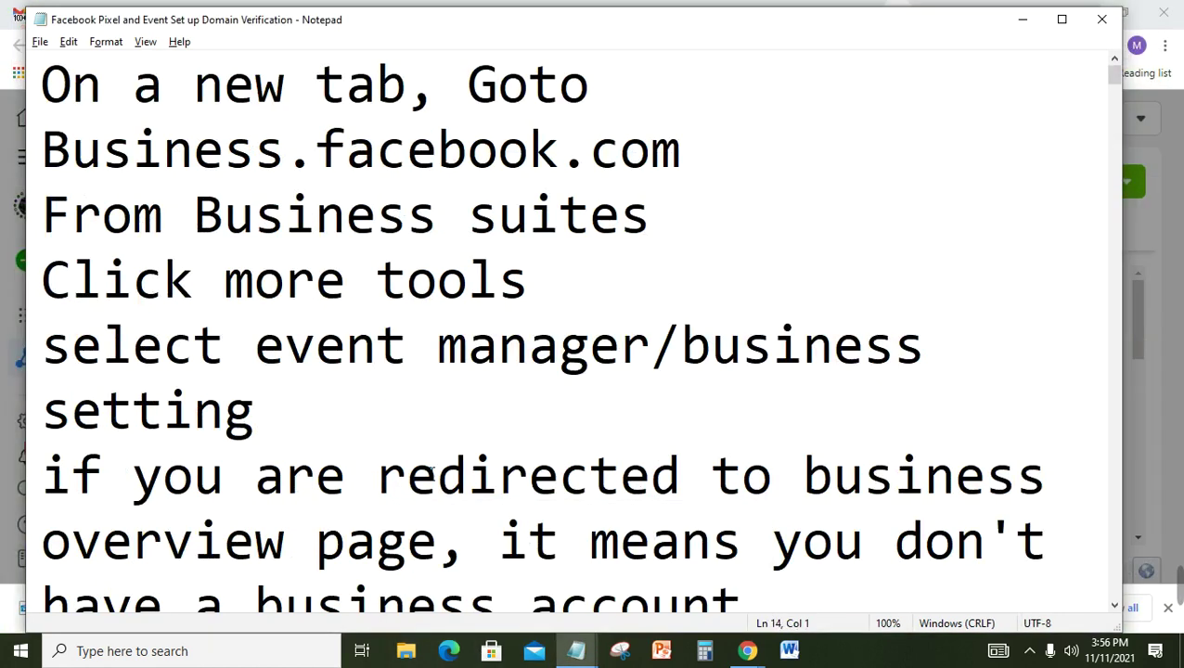
left_click(415, 411)
key("Down")
key("Down")
key("Down")
key("Down")
key("Down")
key("Down")
key("Down")
key("Down")
key("Down")
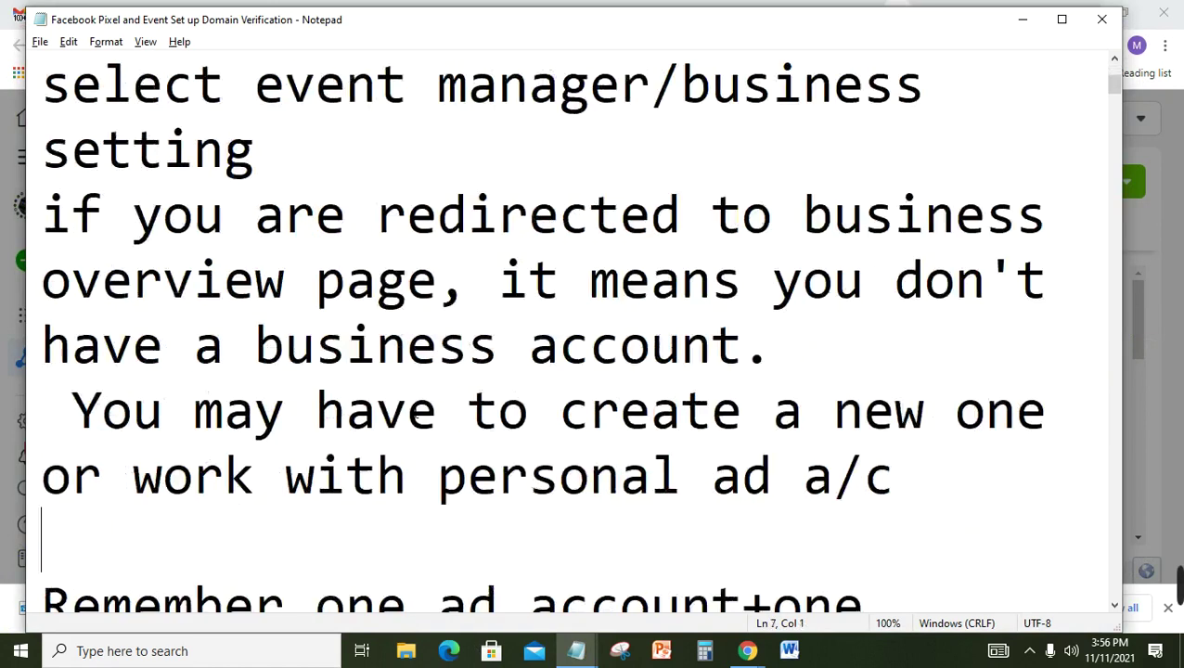
key("Down")
key("Down")
key("Down")
key("Down")
key("Down")
key("Down")
key("Up")
key("Up")
key("Up")
key("Up")
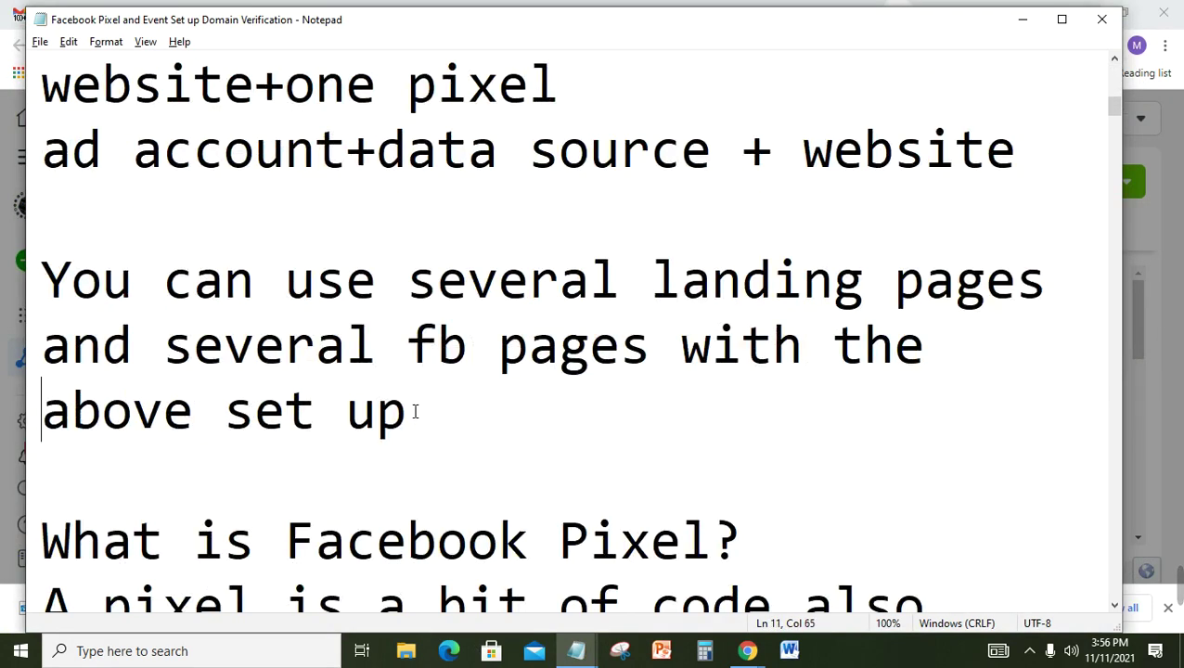
key("Down")
key("Down")
key("Down")
key("Down")
key("Down")
key("Down")
key("Down")
key("Down")
key("Down")
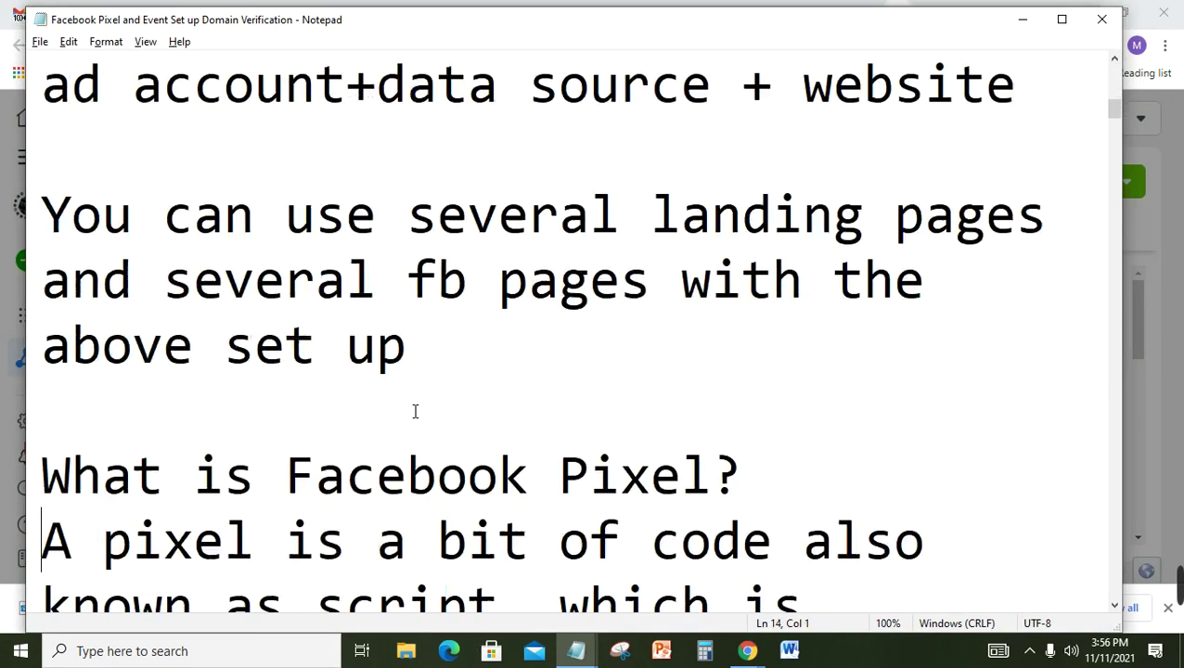
key("Down")
key("Down")
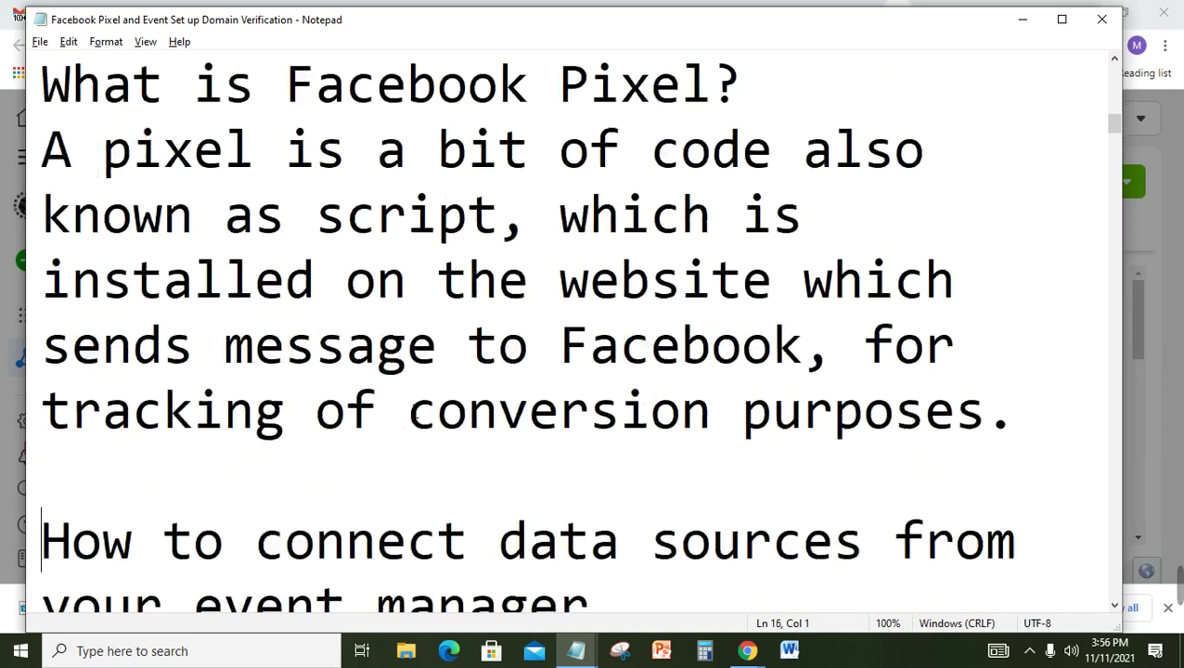
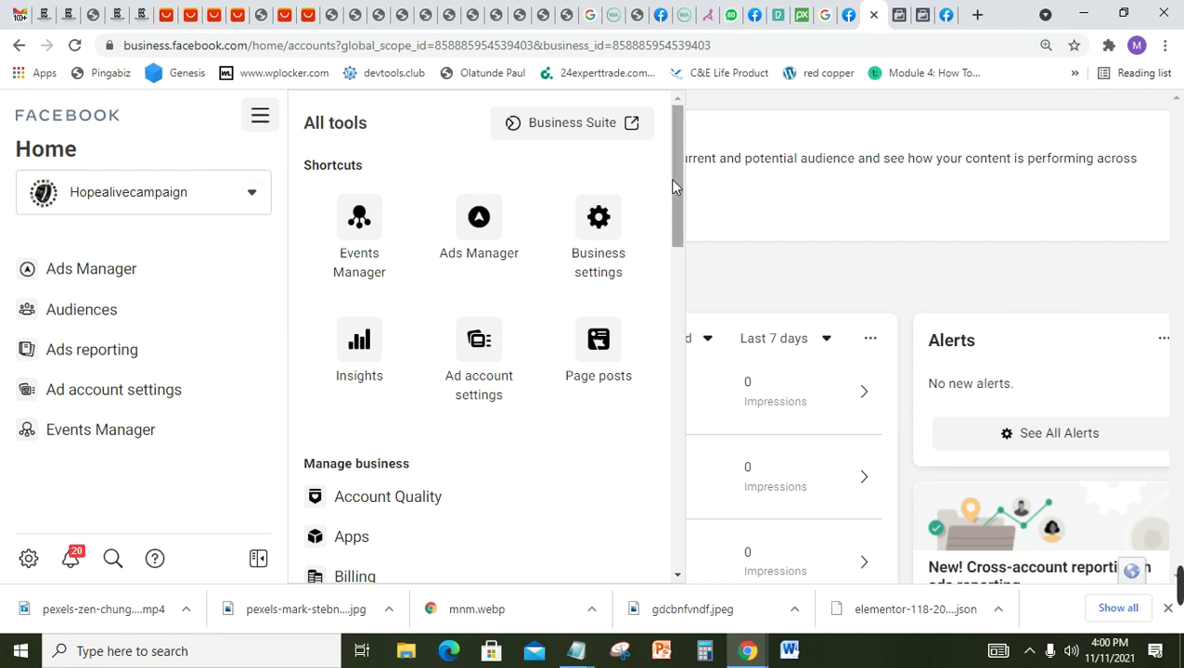
Step: Scroll the All tools panel to Manage business and open Billing's Payment activity page
left_click_drag(674, 187, 673, 238)
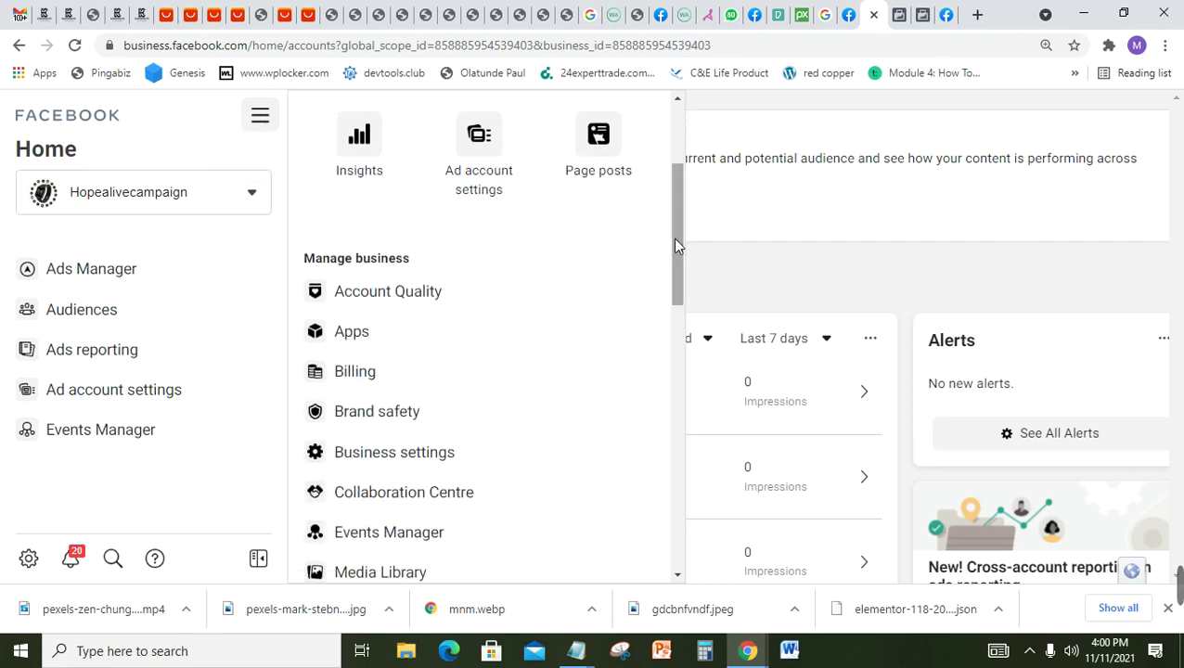
left_click(372, 370)
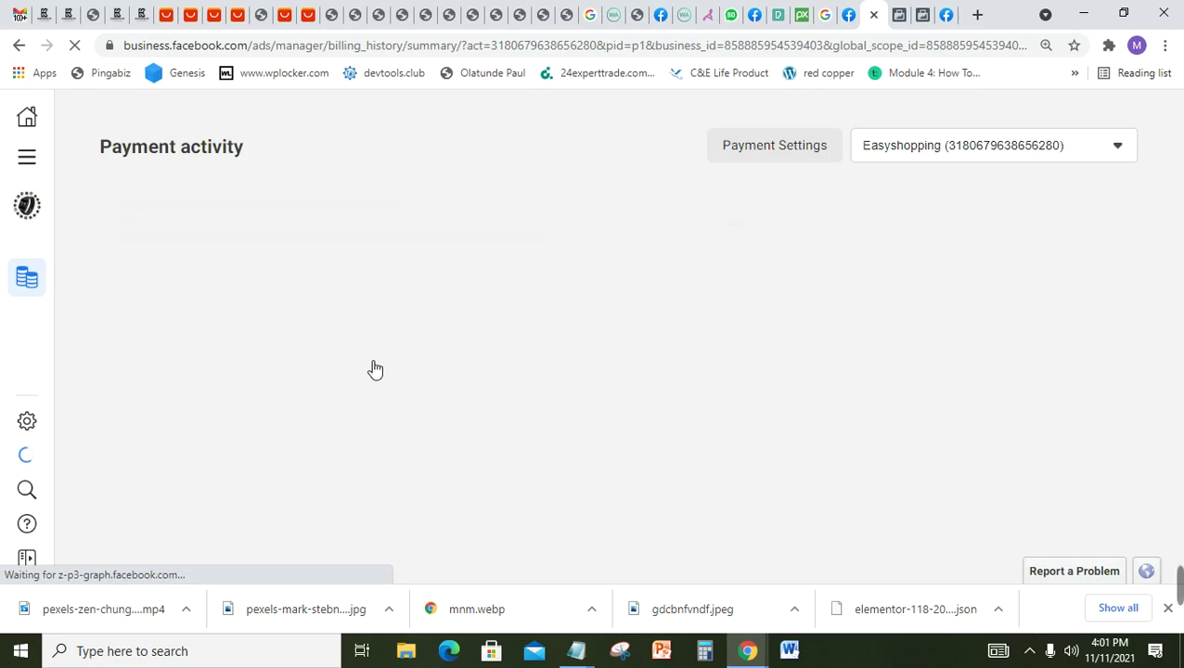
Step: Switch to the Hopealivecampaign ad account, open its Payment Settings and dismiss the restriction banner
left_click(882, 147)
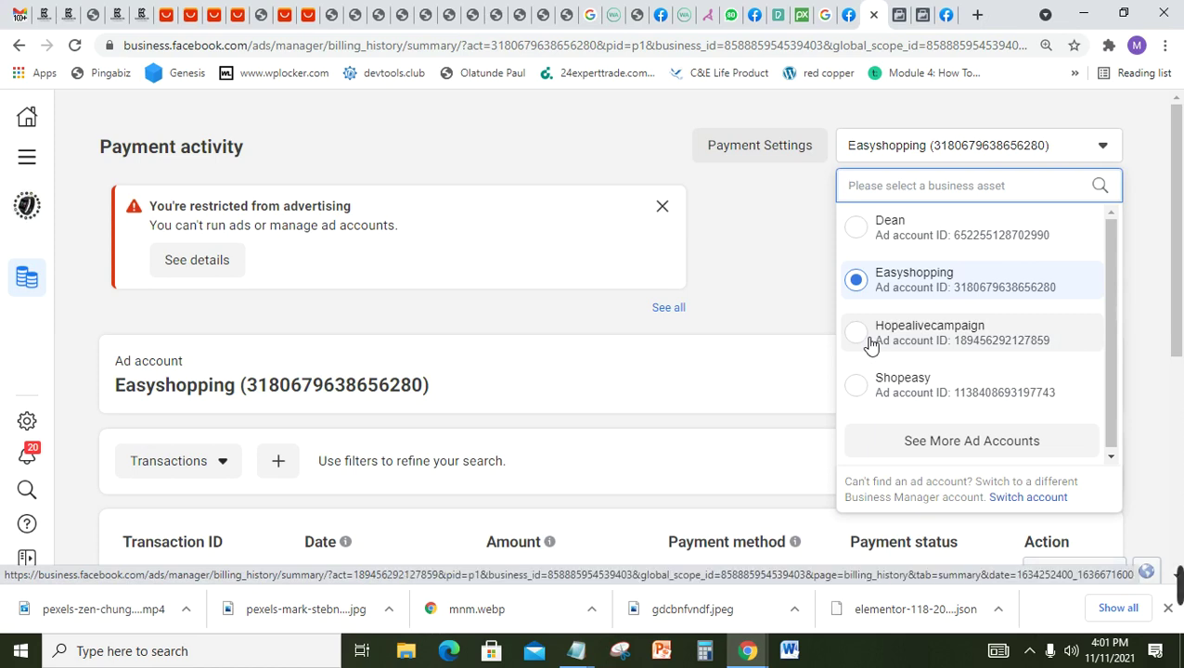
left_click(869, 342)
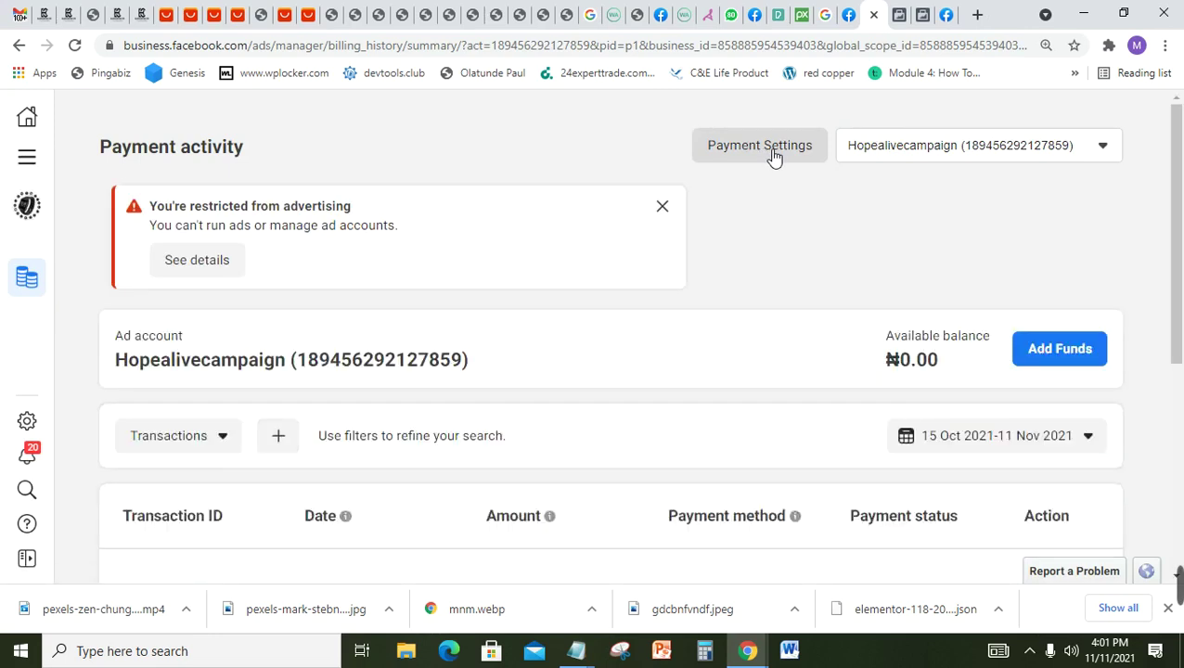
left_click(774, 158)
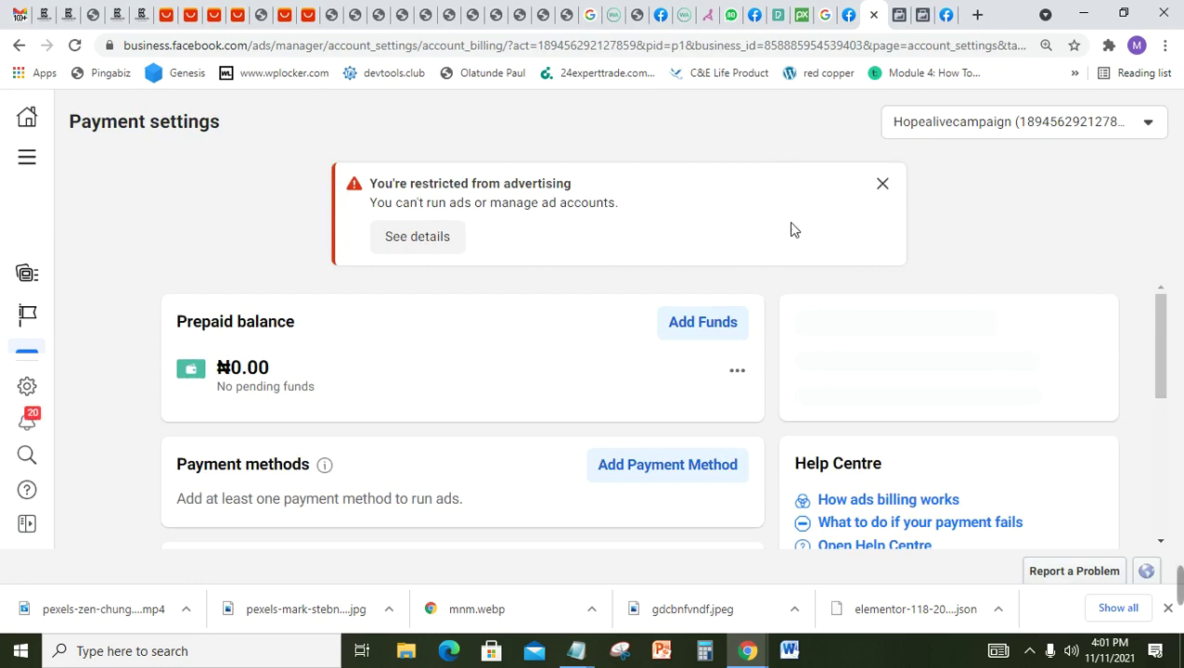
left_click(885, 184)
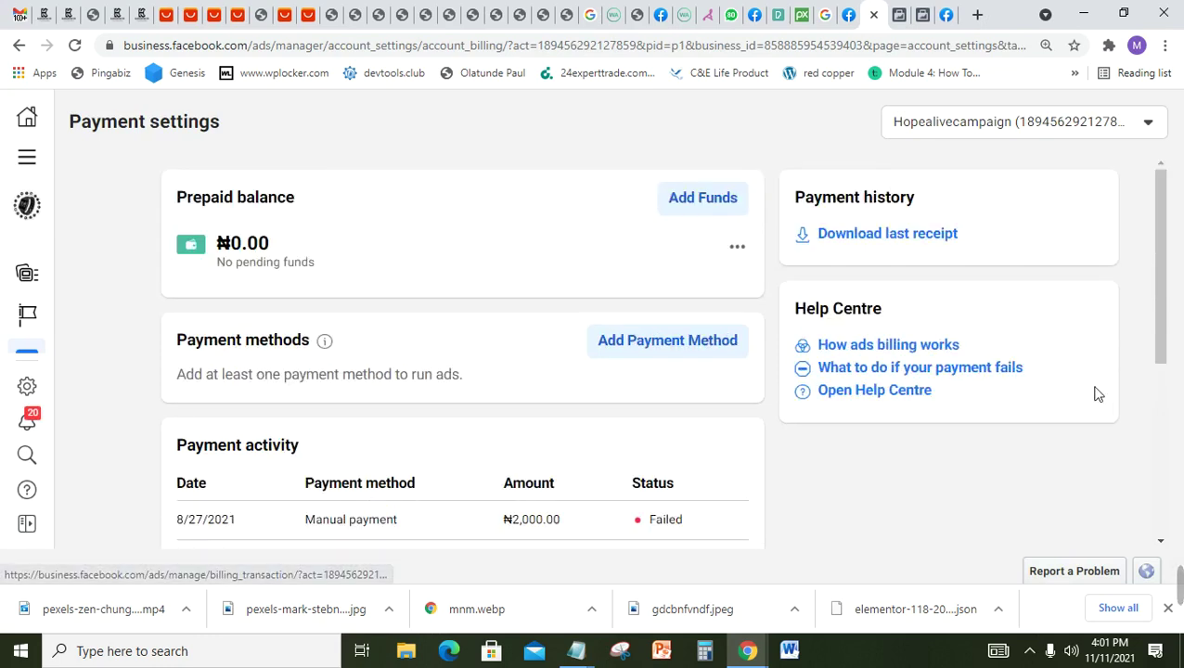
Step: Load business.facebook.com in a new incognito browser tab
mouse_move(1177, 580)
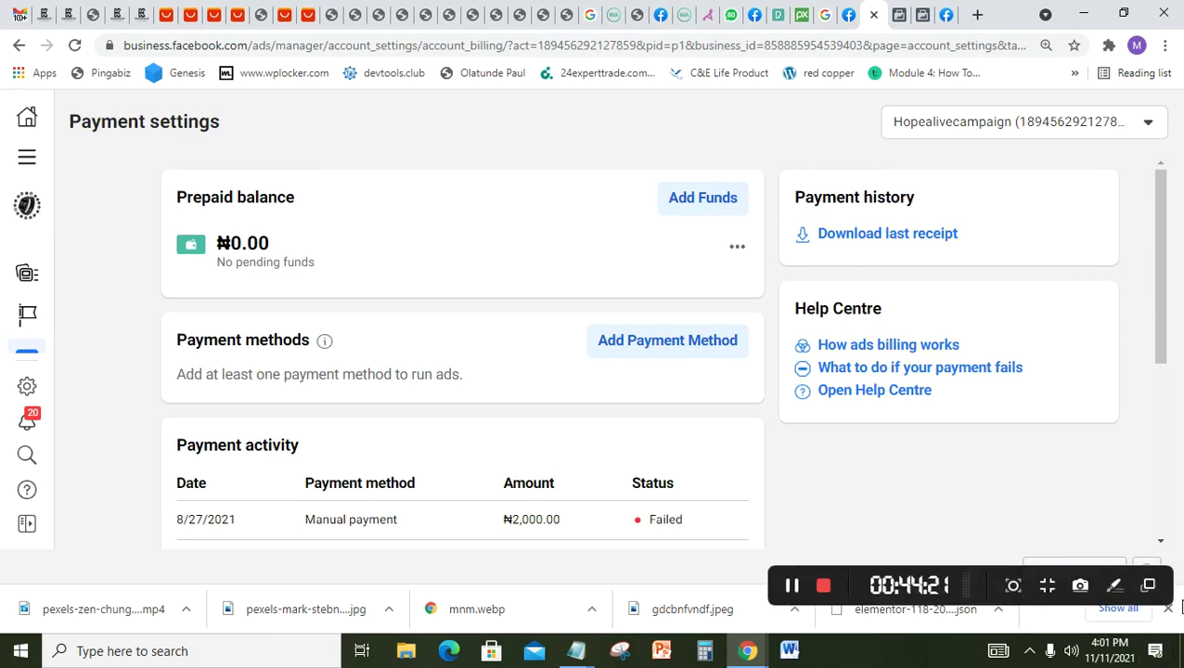
left_click(791, 586)
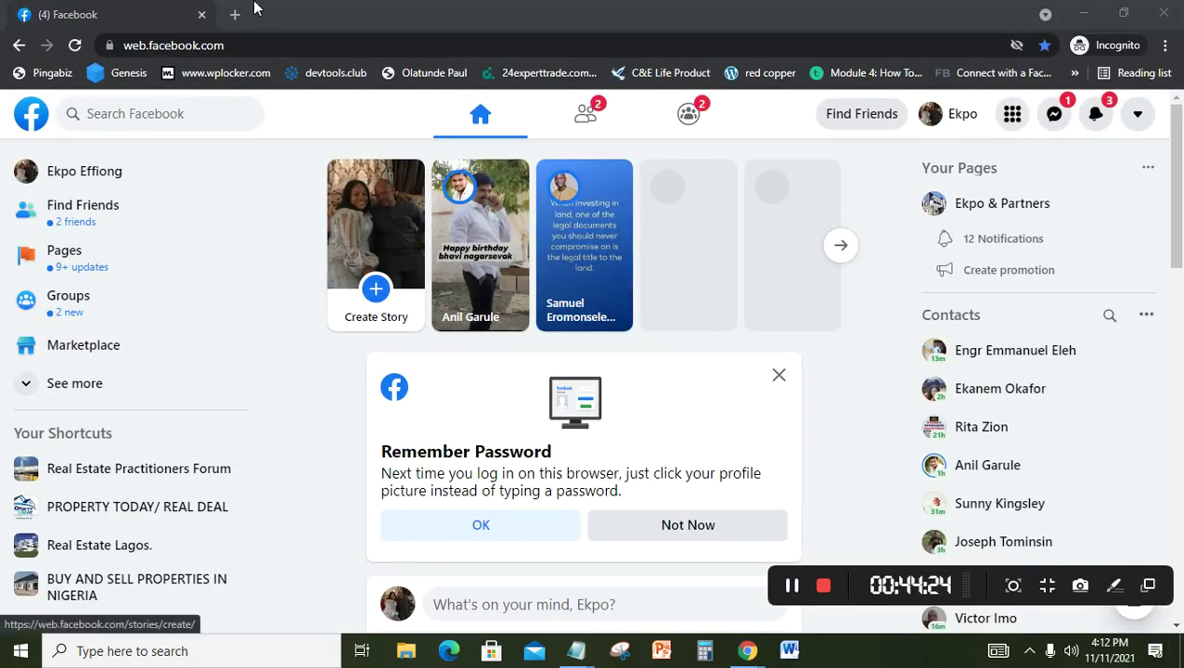
left_click(237, 15)
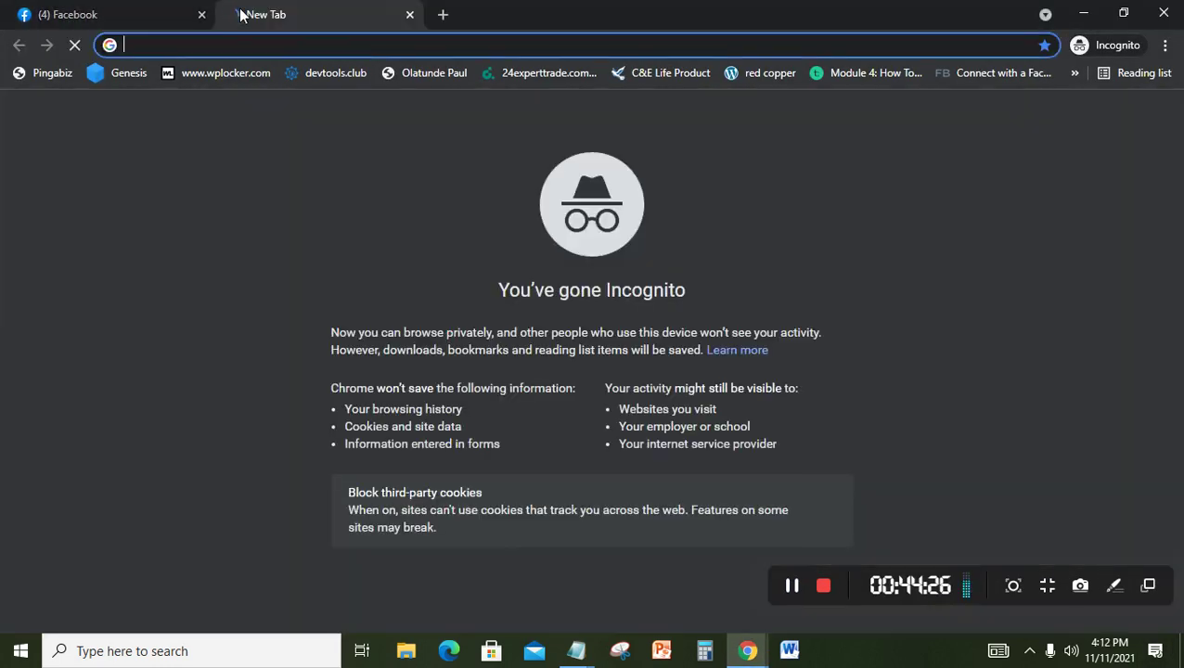
type("bus")
key("Return")
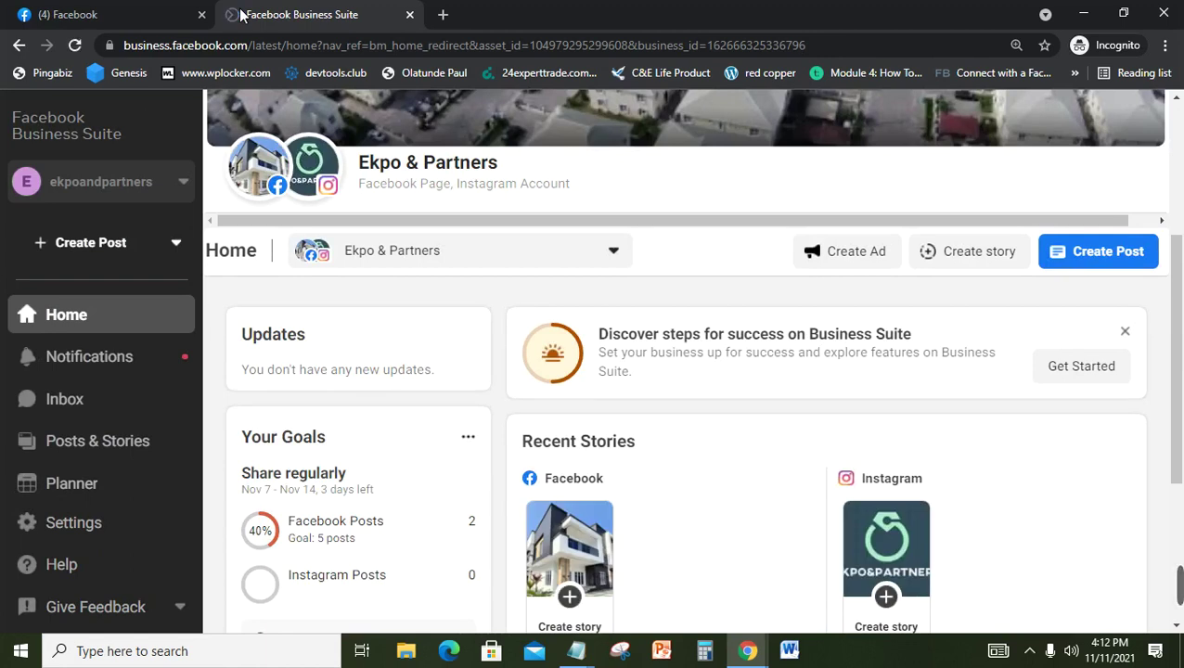
Step: Set Chrome's page zoom to 90% and expand Business Suite's More Tools list
mouse_move(306, 183)
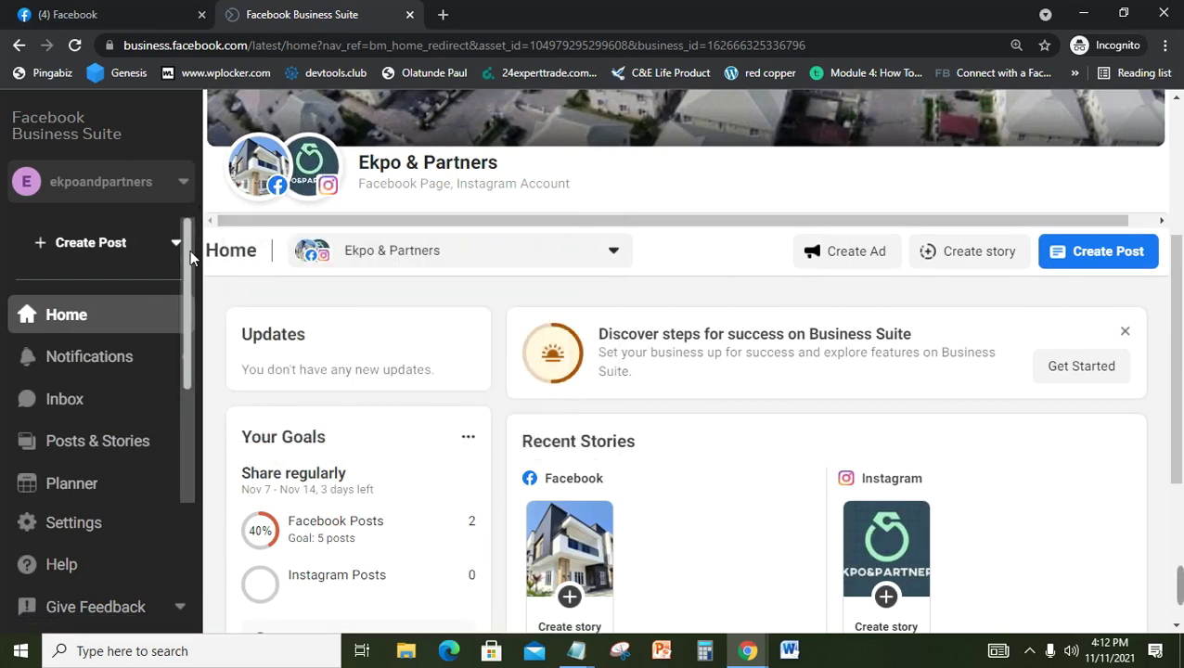
left_click_drag(189, 250, 171, 439)
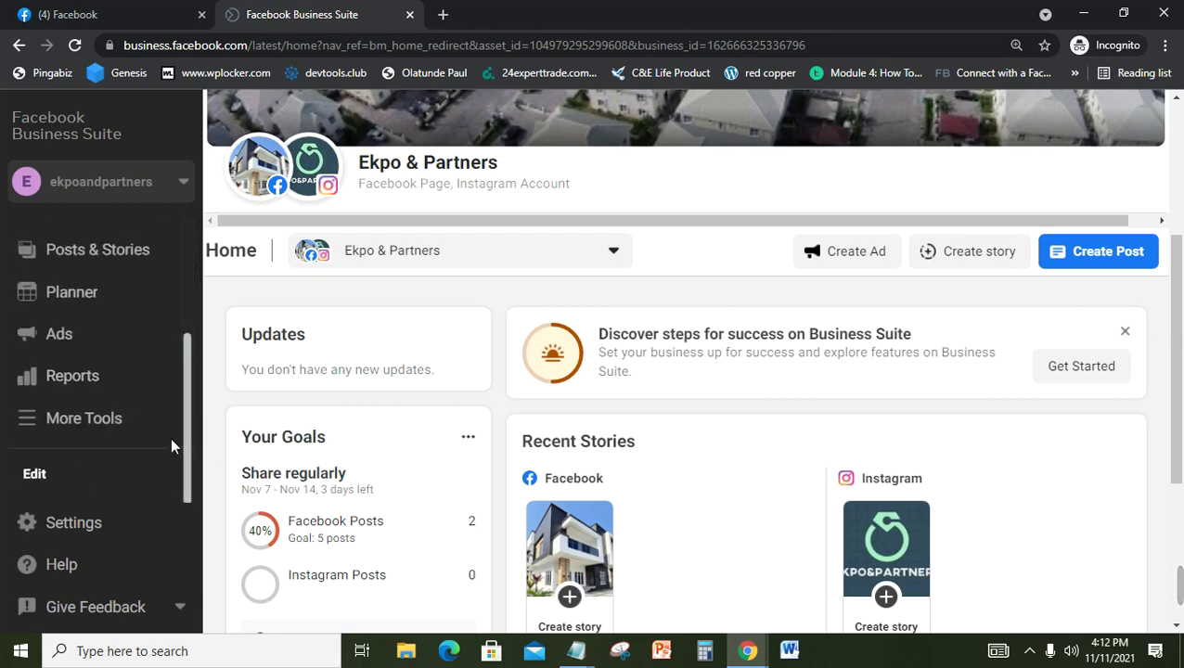
left_click(1166, 46)
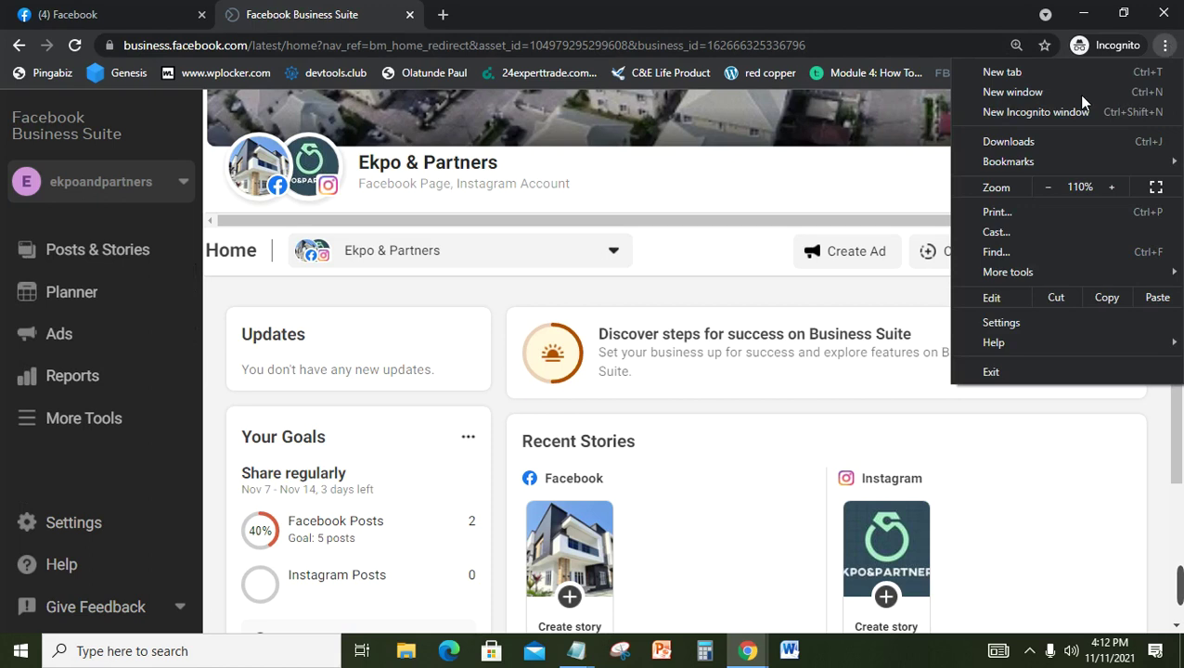
left_click(1048, 188)
left_click(1048, 187)
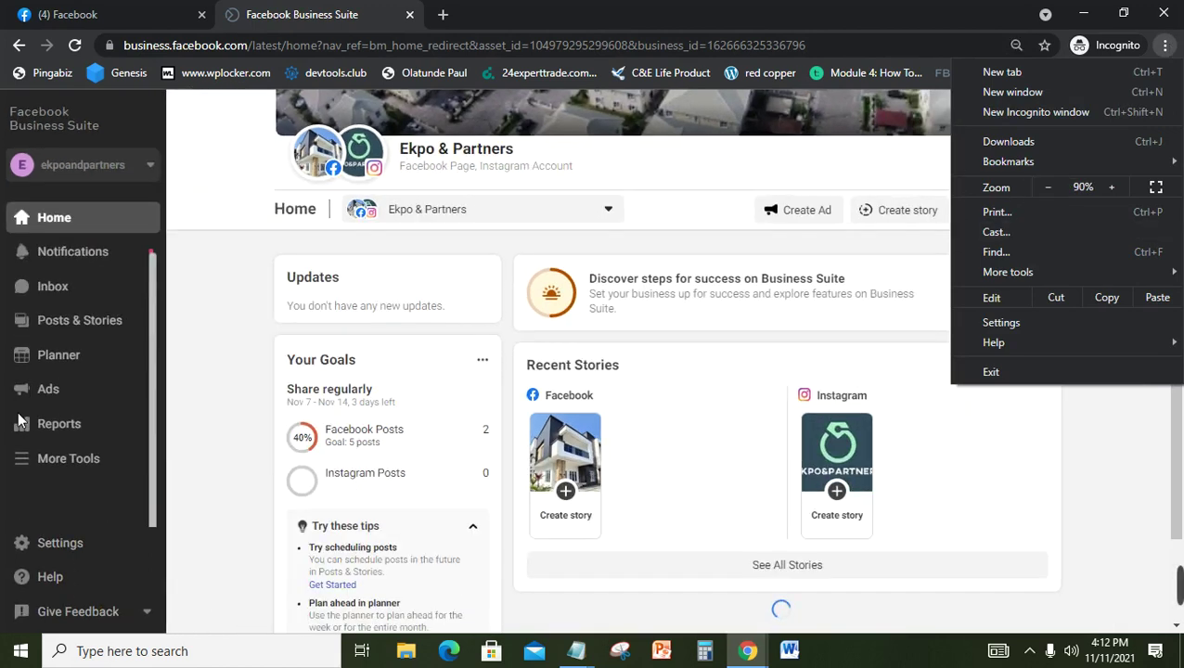
left_click(45, 461)
left_click(45, 462)
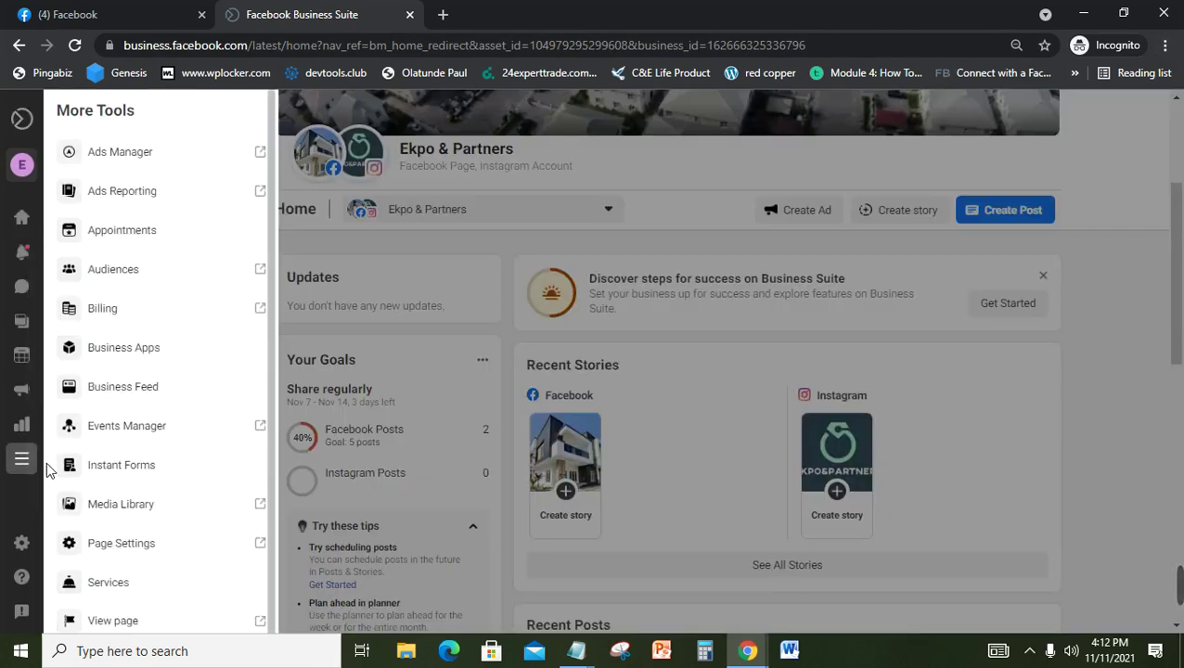
Step: Open Billing from More Tools to reach Payment Activity, keeping the same ad account selected
left_click(159, 320)
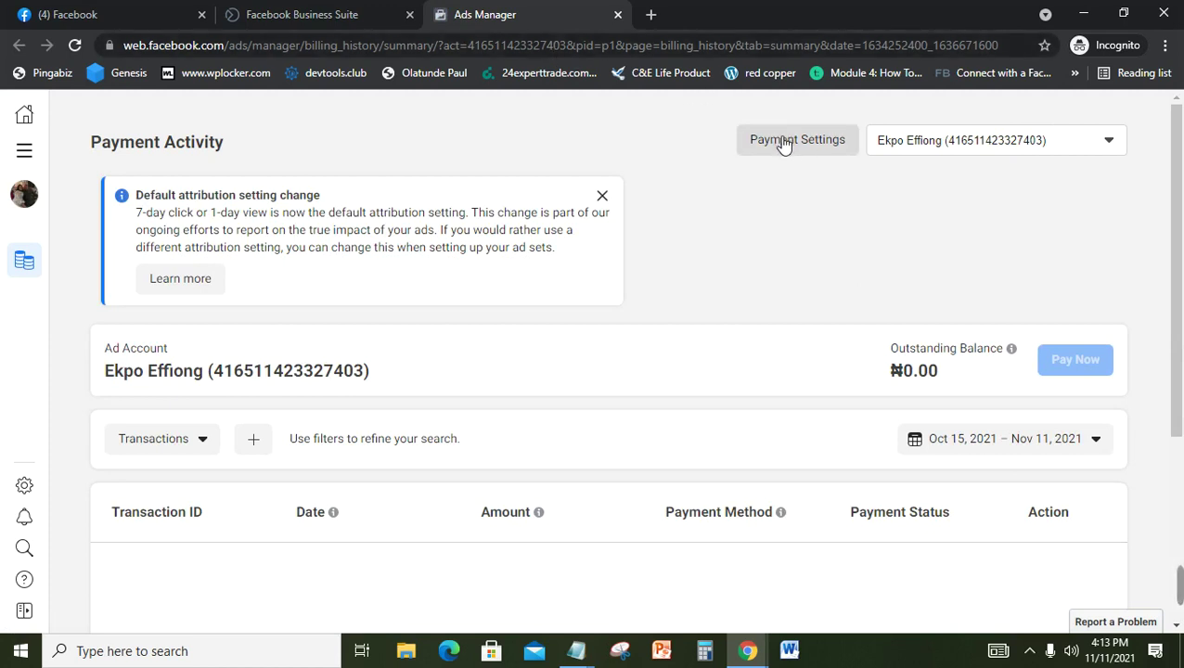
left_click(1092, 156)
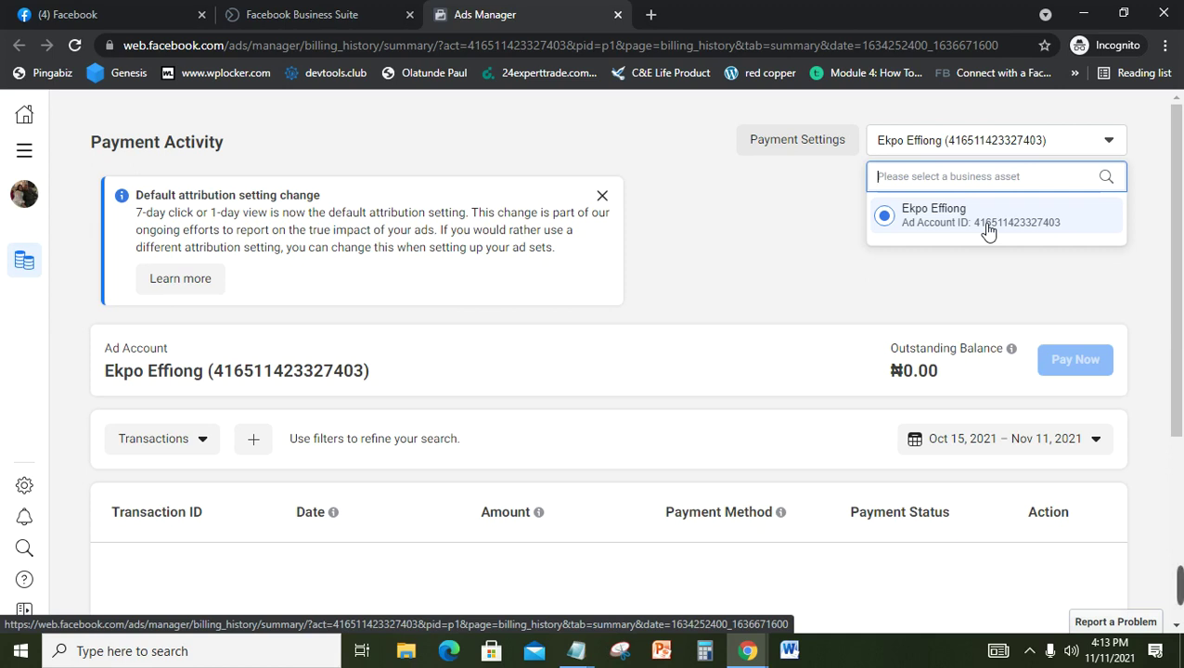
left_click(753, 186)
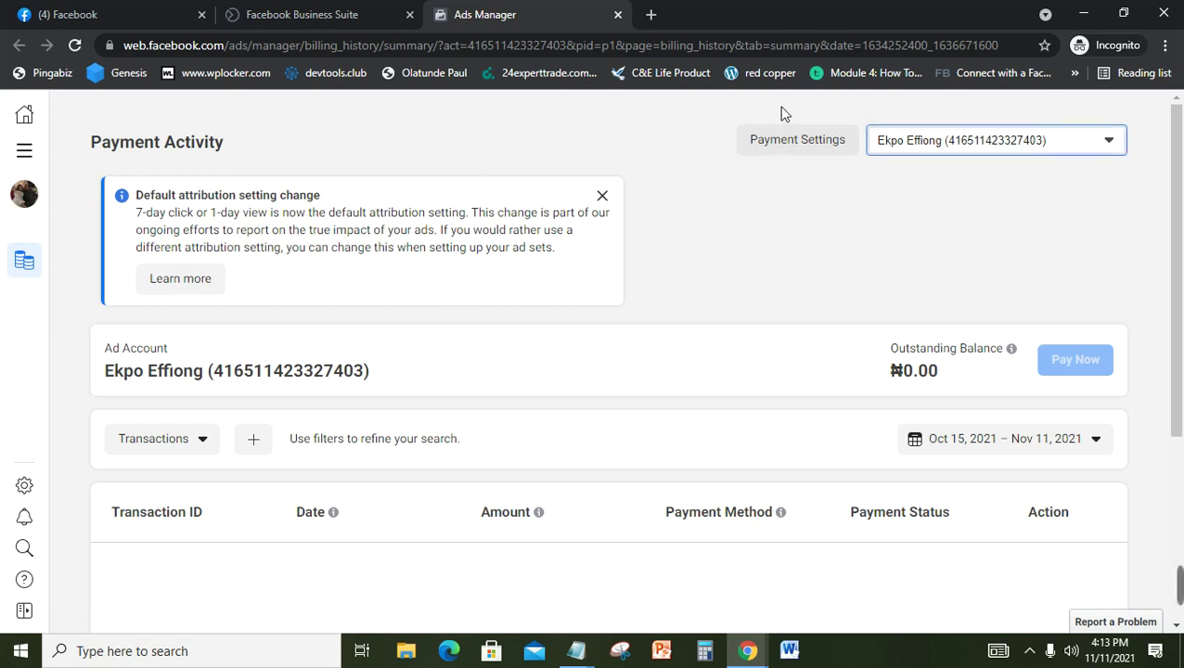
Step: Open Payment Settings and review the ₦0.00 balance, payment methods and spending sections
left_click(787, 140)
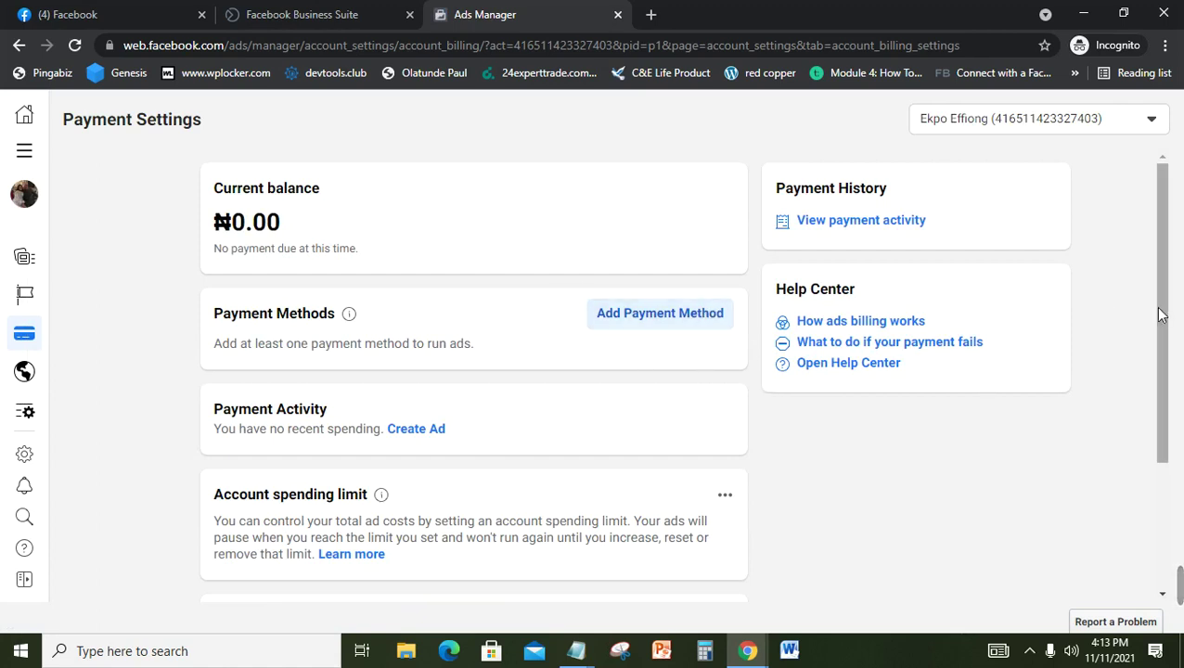
left_click_drag(1158, 309, 1169, 393)
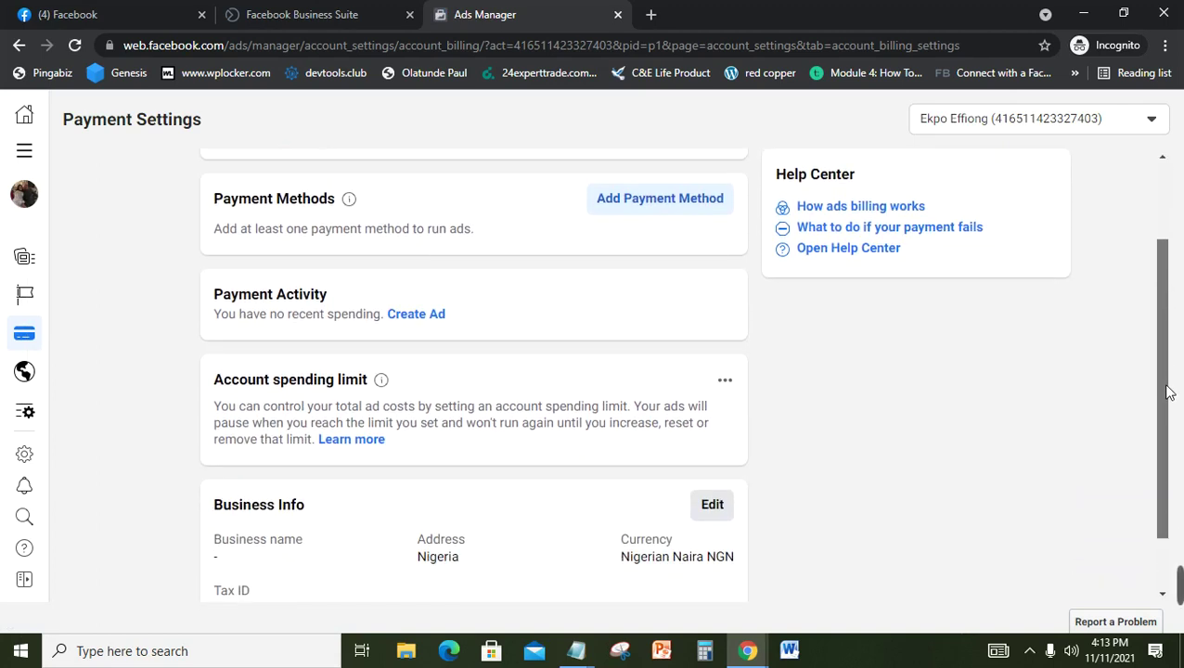
left_click_drag(1168, 392, 1158, 286)
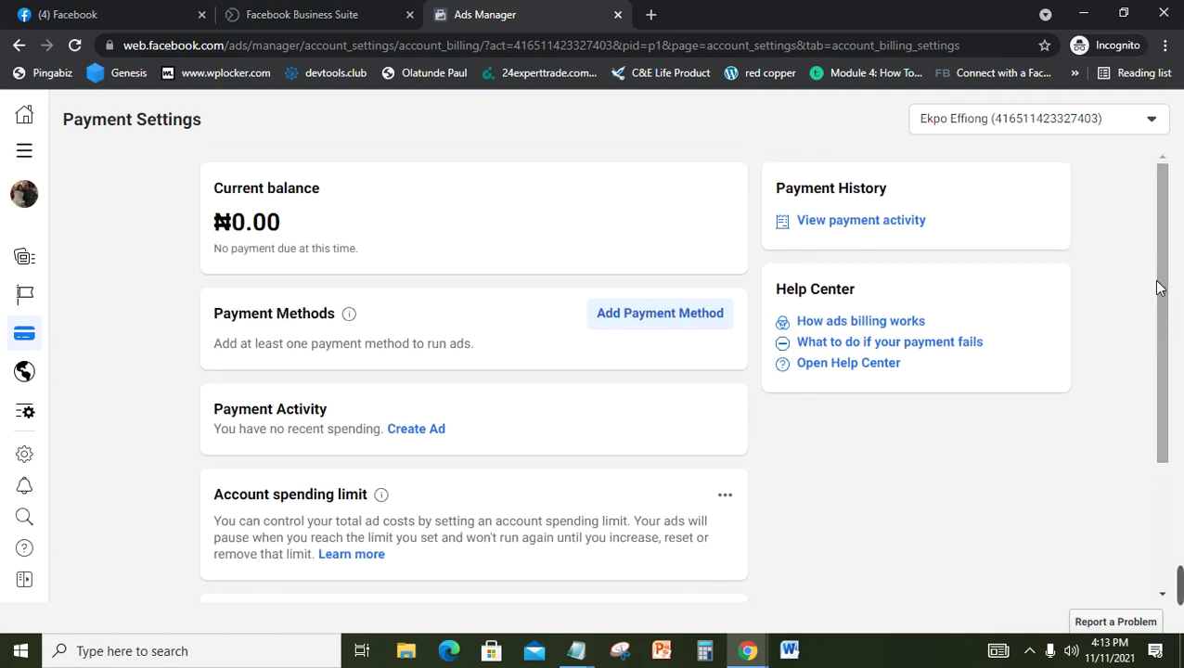
Step: Begin adding a payment method, accepting Nigeria, Nigerian Naira and the Lagos time zone
left_click(678, 334)
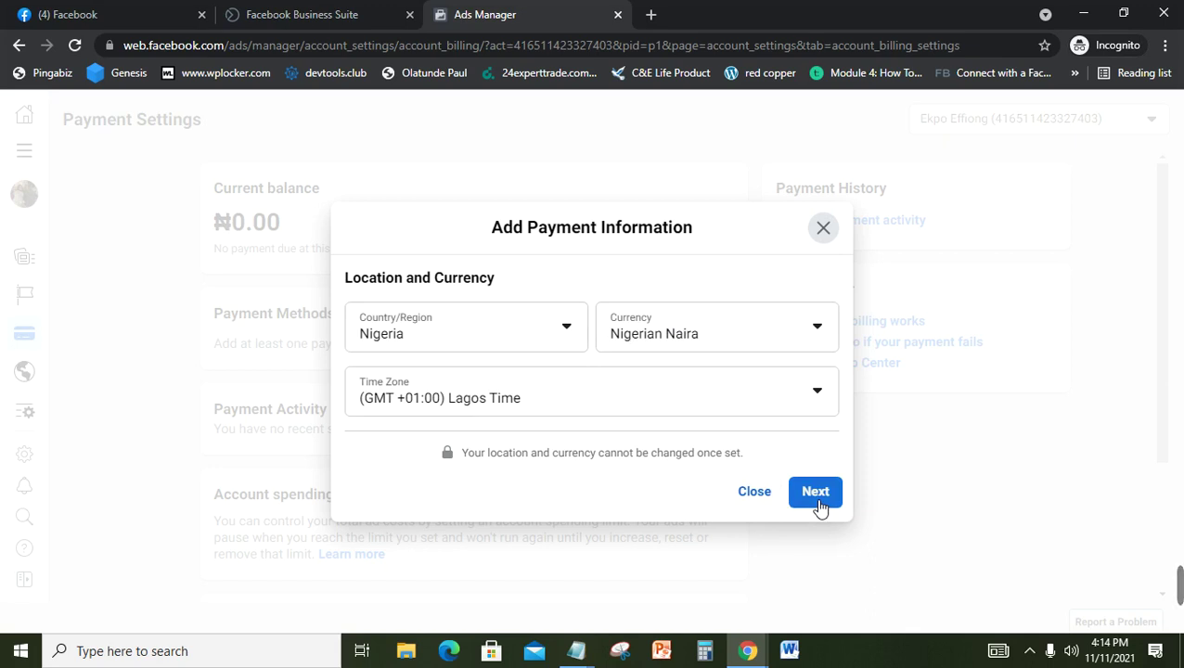
left_click(817, 498)
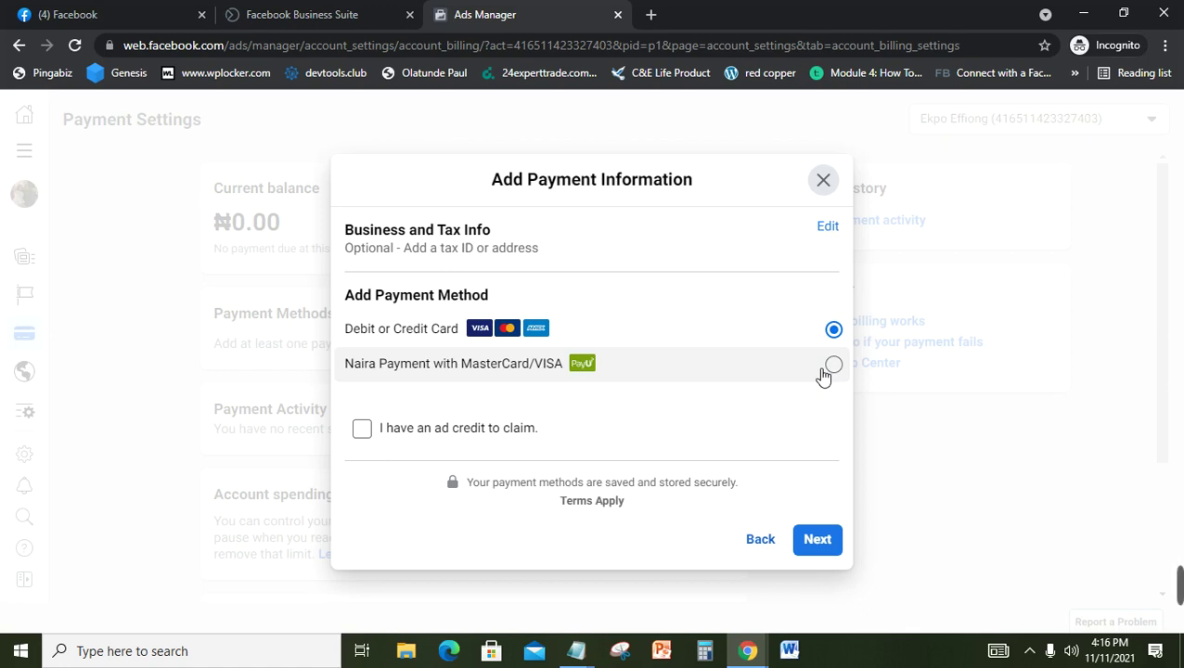
Step: Select Naira Payment with MasterCard/VISA and continue to the Add Funds step
mouse_move(806, 588)
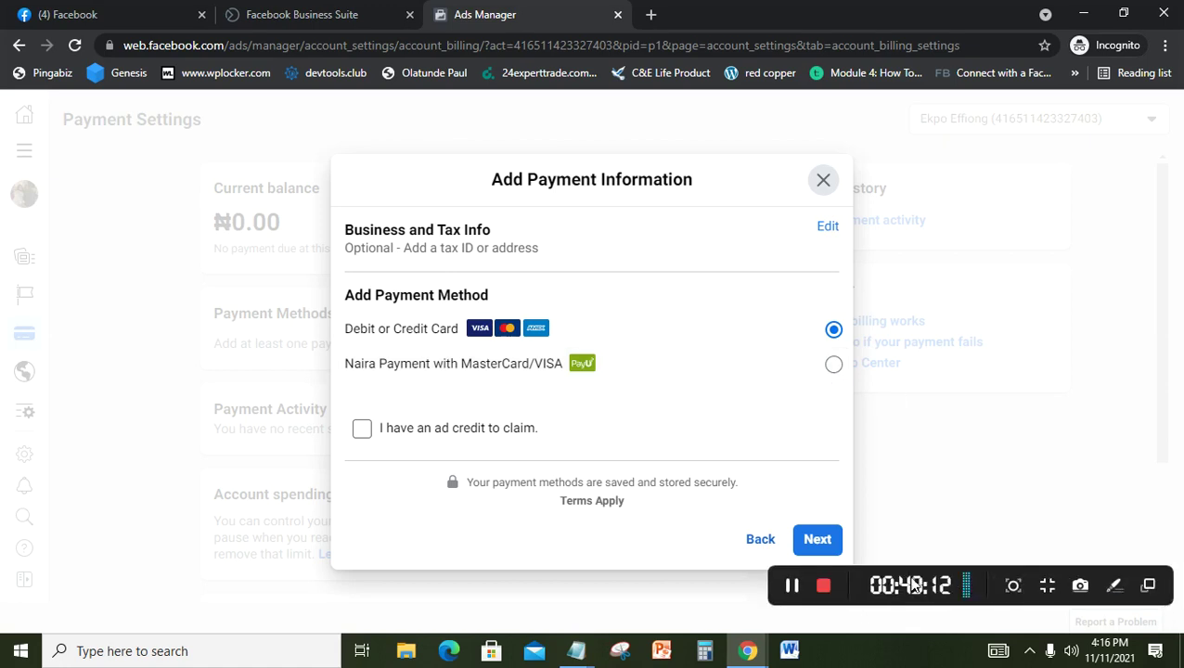
left_click(793, 586)
left_click(793, 586)
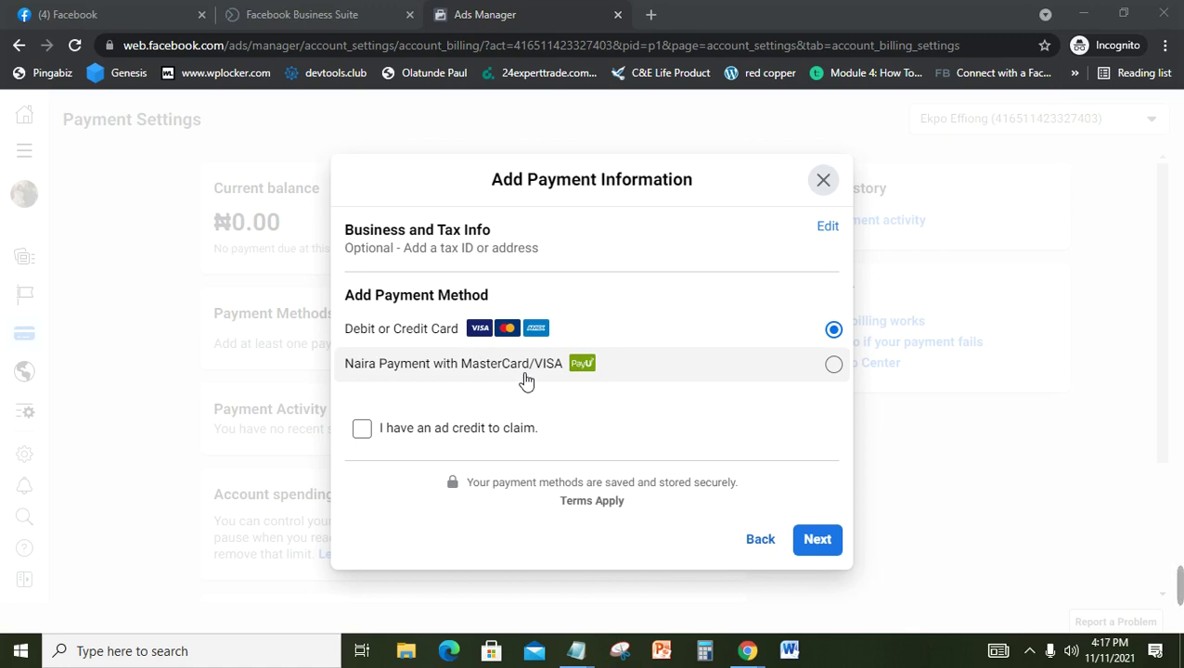
left_click(835, 368)
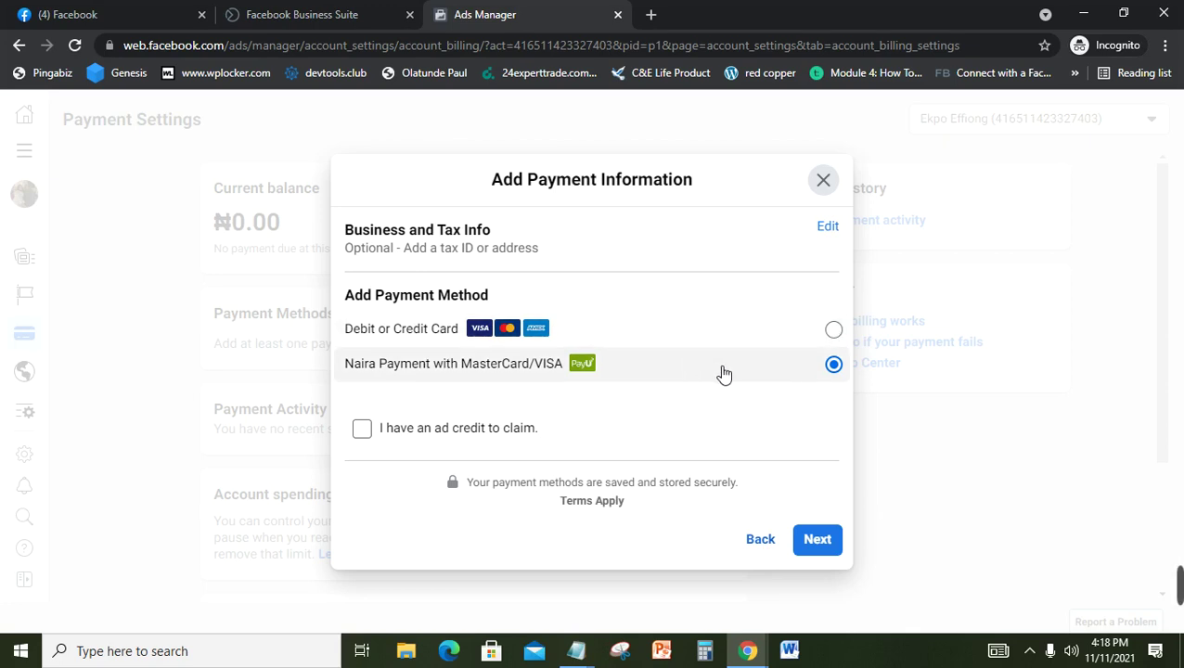
left_click(821, 542)
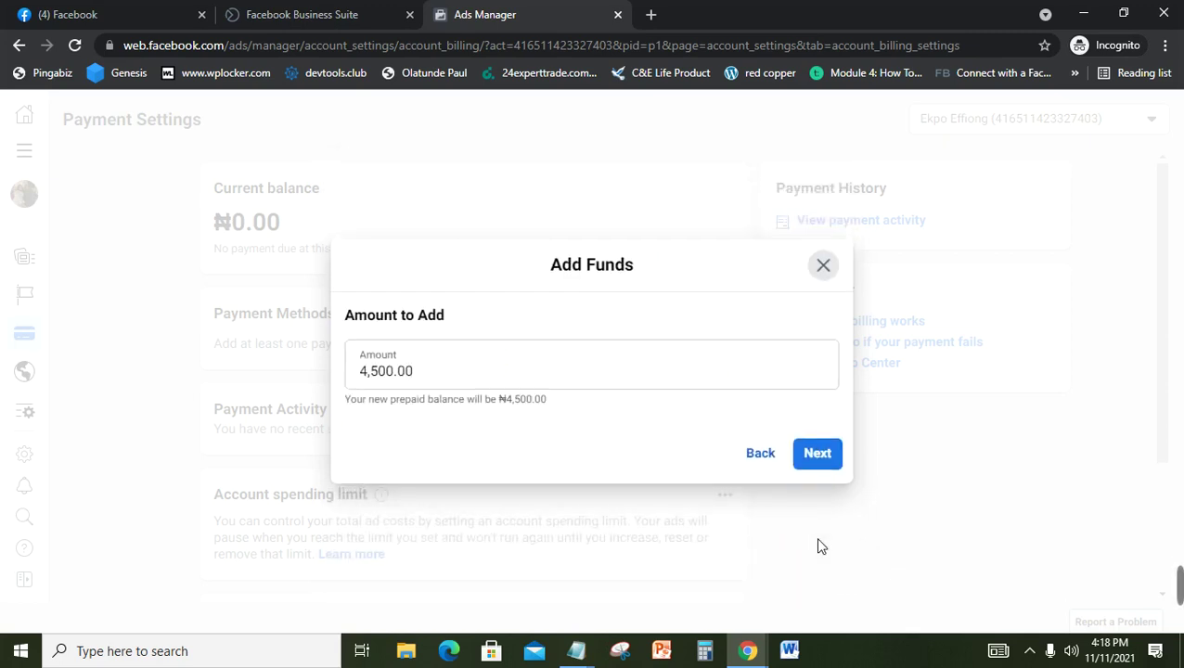
Step: Replace the 4,500.00 top-up amount with 50000 and continue to payment
left_click(431, 372)
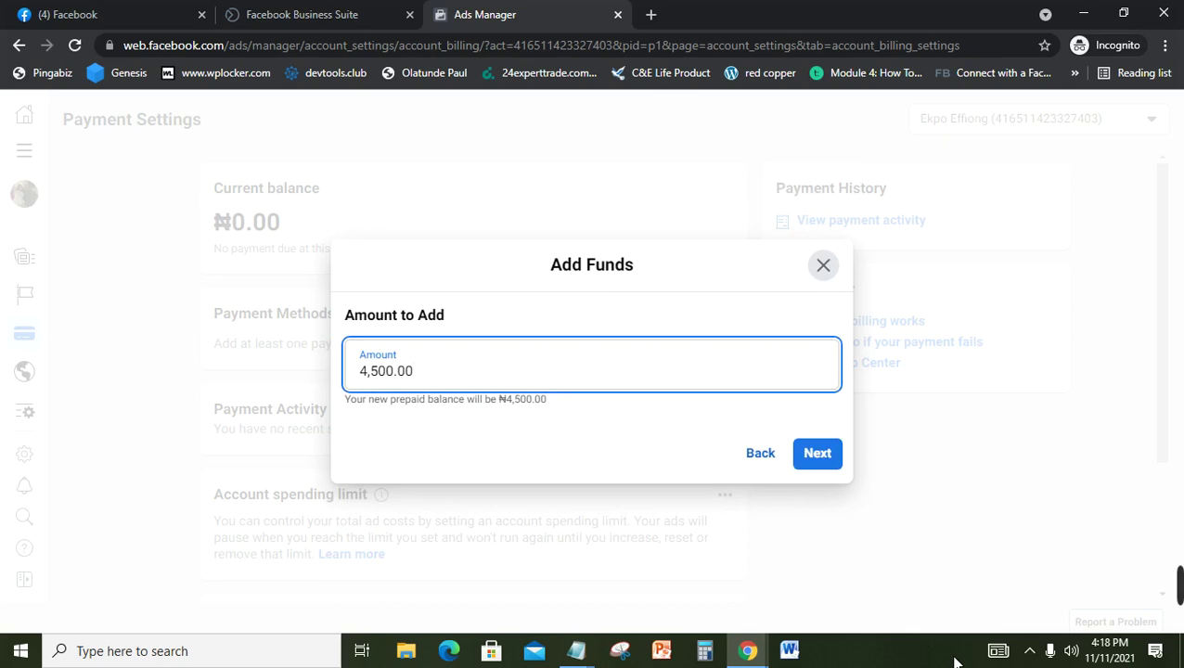
mouse_move(1178, 595)
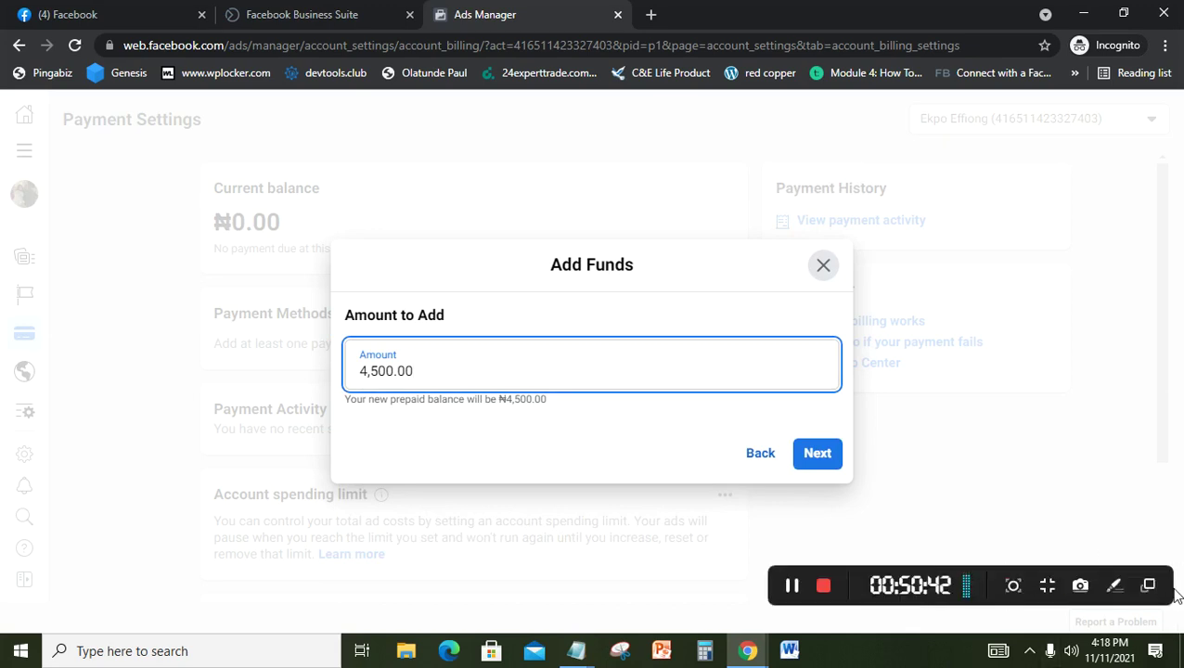
left_click(795, 587)
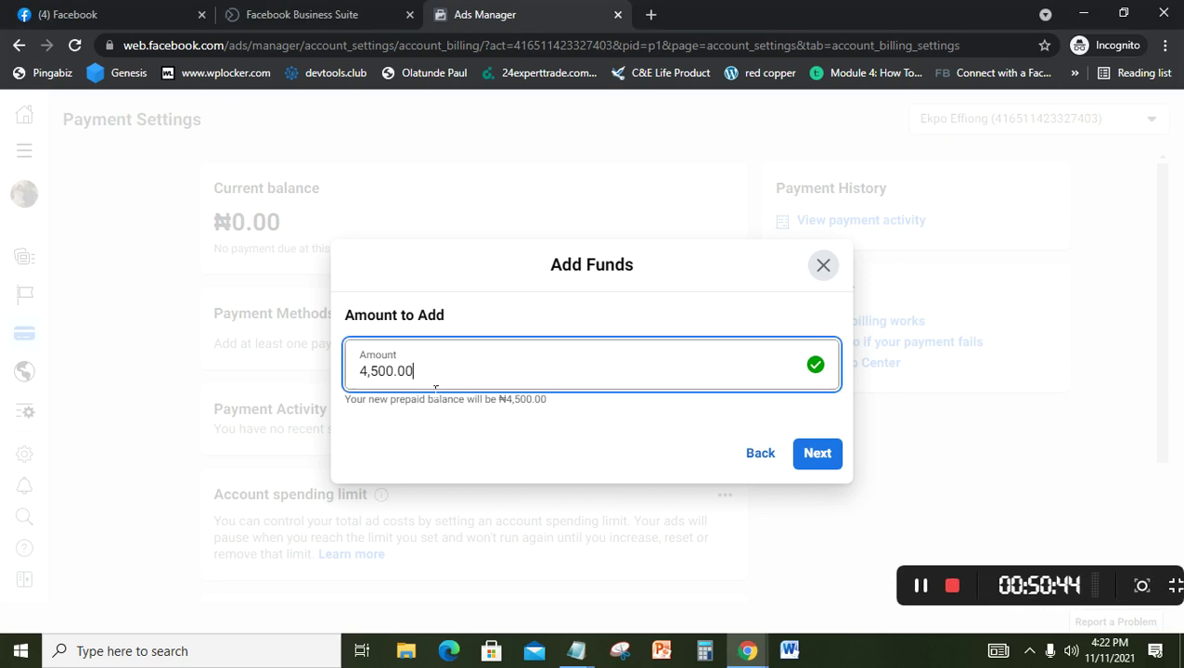
key("ctrl+a")
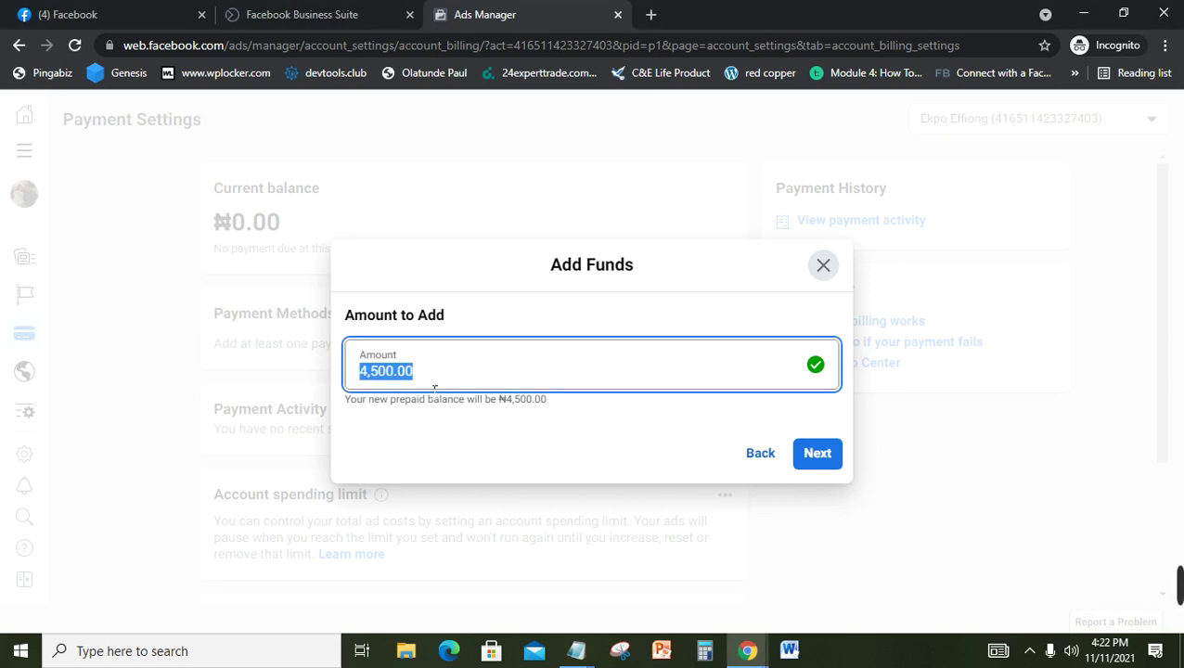
type("50000")
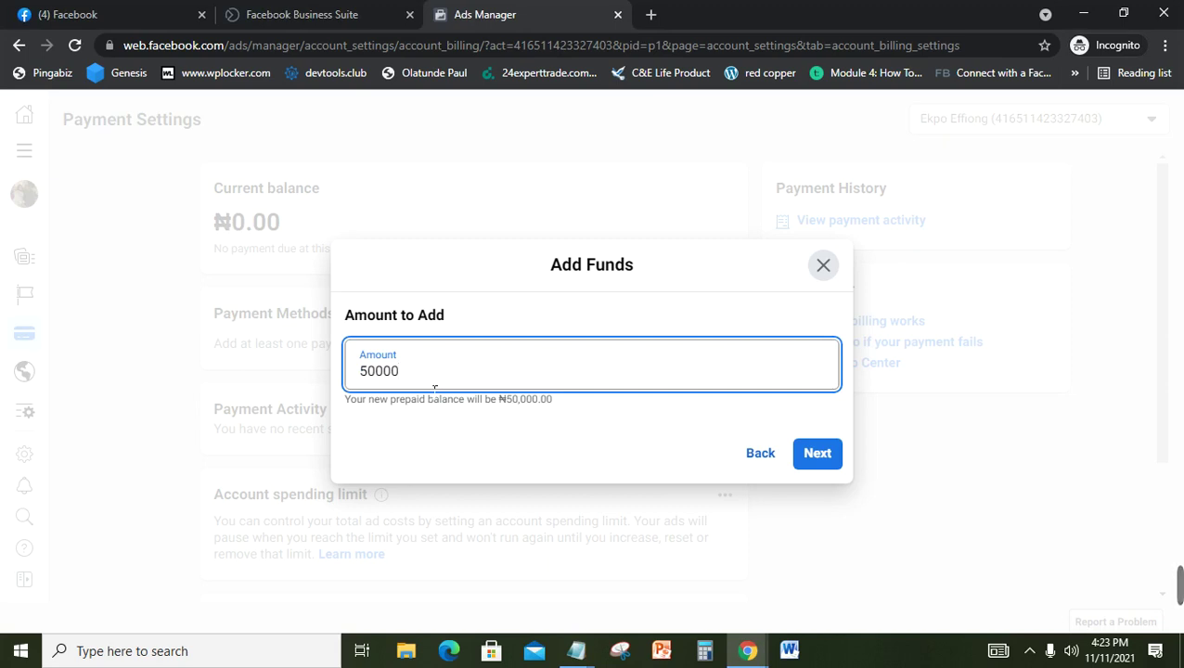
left_click(833, 473)
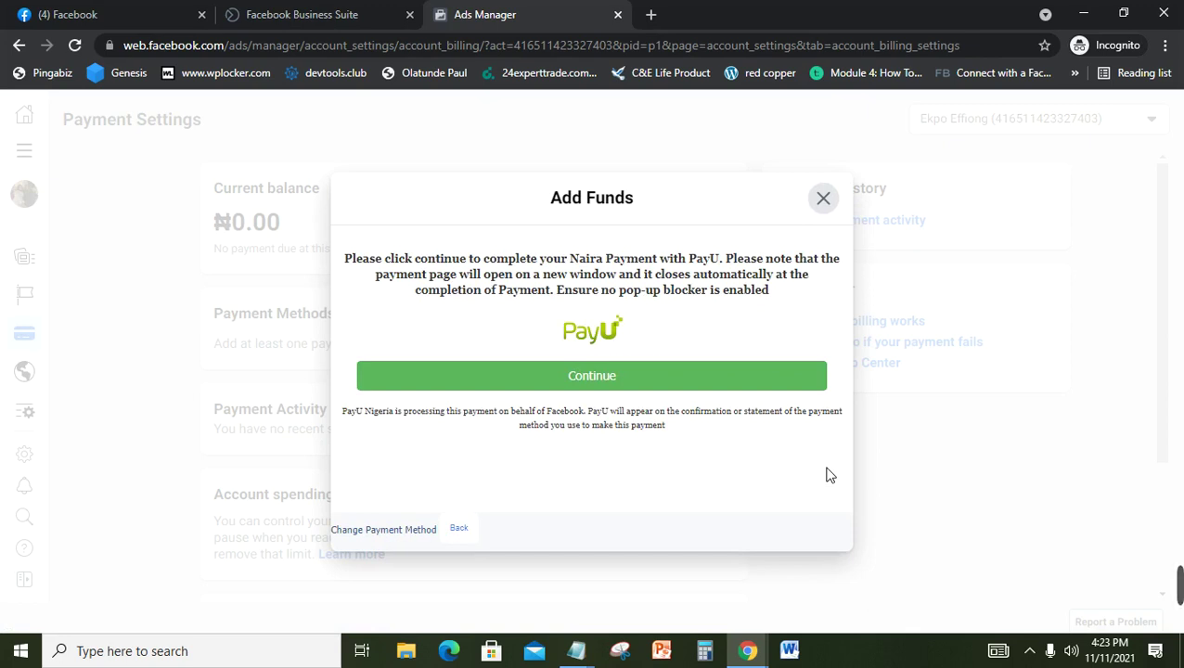
Step: Open the PayU checkout for NGN50000.00, try the Card number field, then close it unpaid
left_click(589, 378)
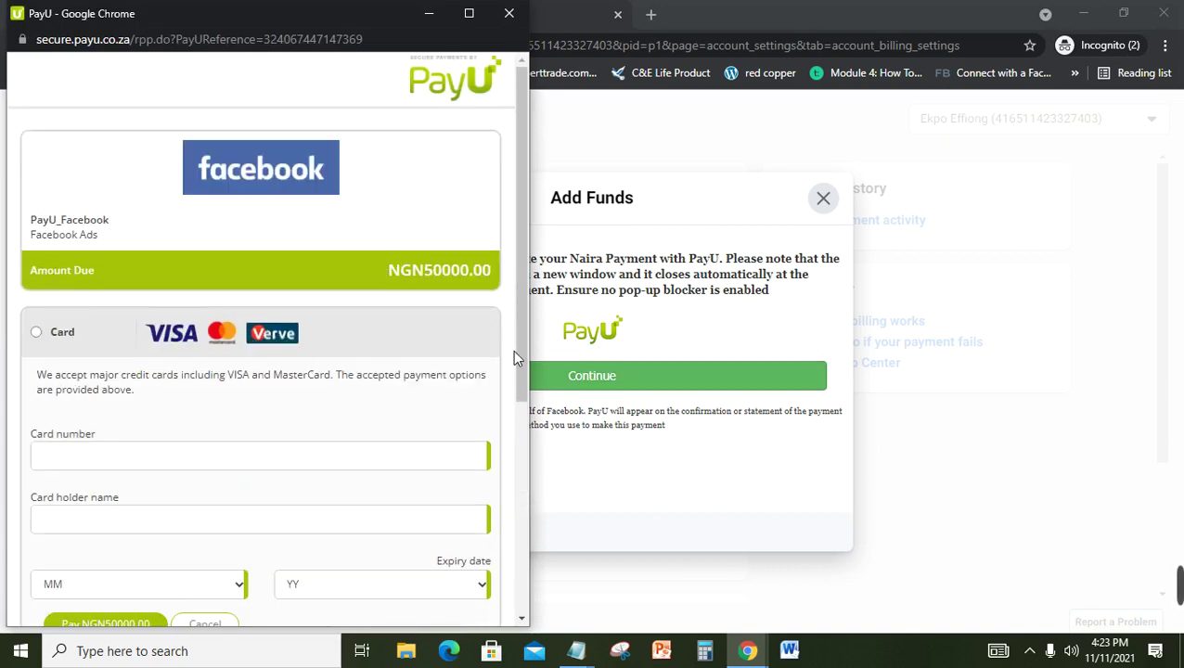
left_click_drag(520, 363, 508, 423)
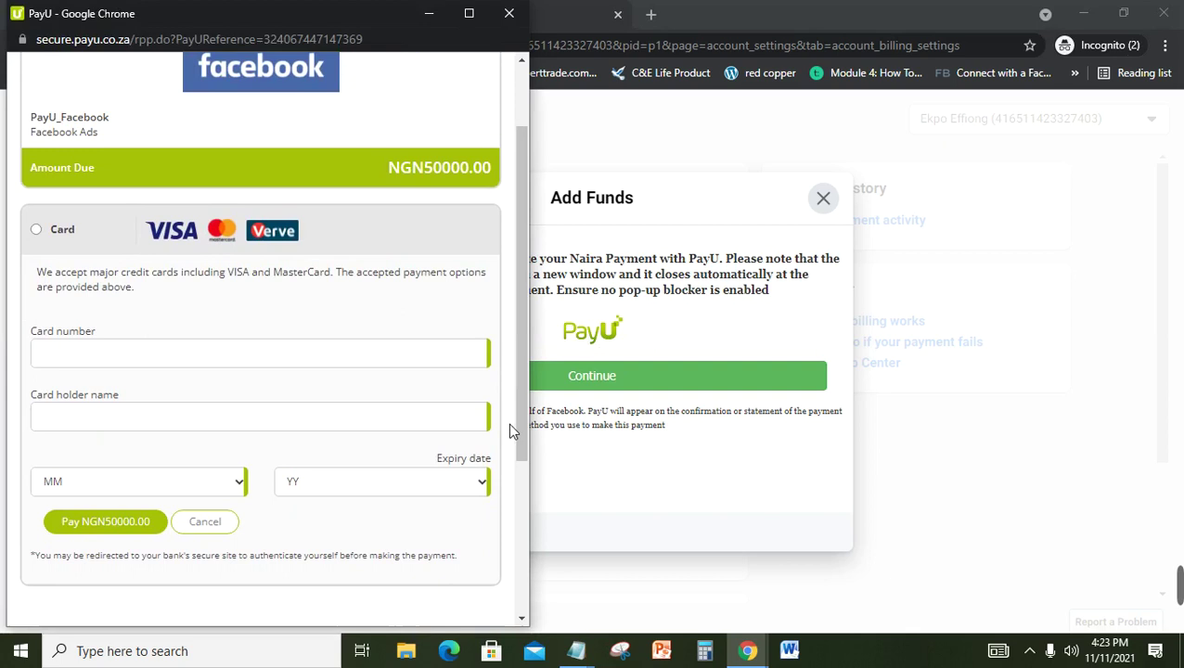
left_click(174, 349)
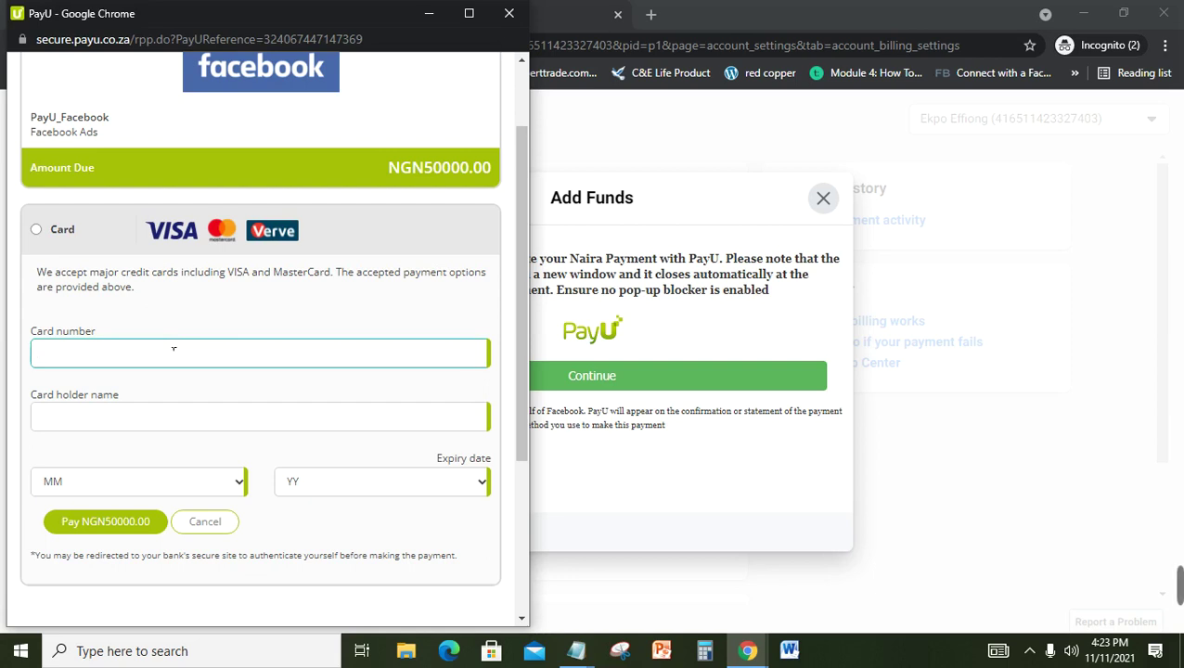
left_click(508, 17)
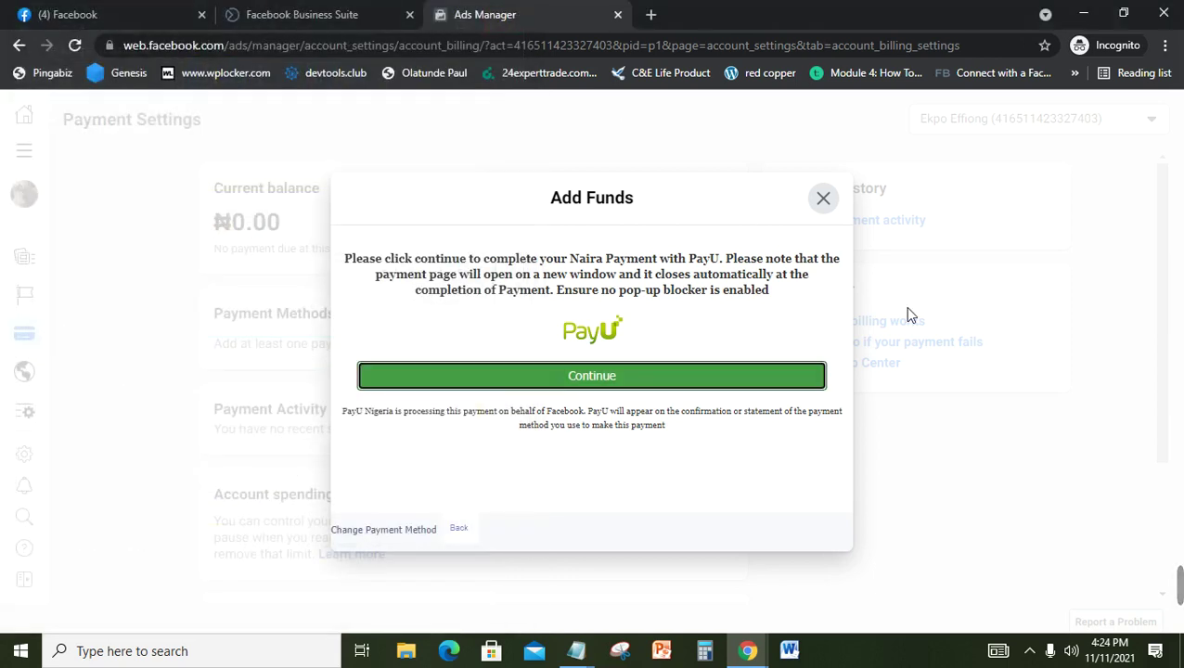
Step: Close the Add Funds dialog and reload Payment Settings, showing a ₦0.00 prepaid balance
left_click(825, 198)
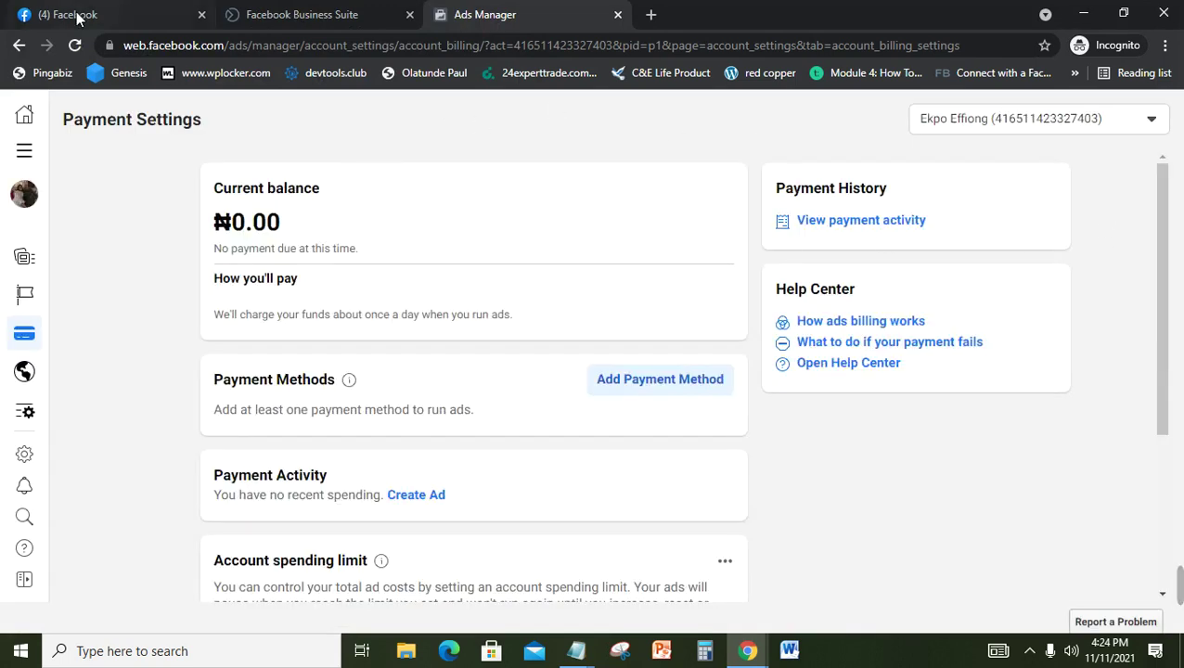
left_click(74, 45)
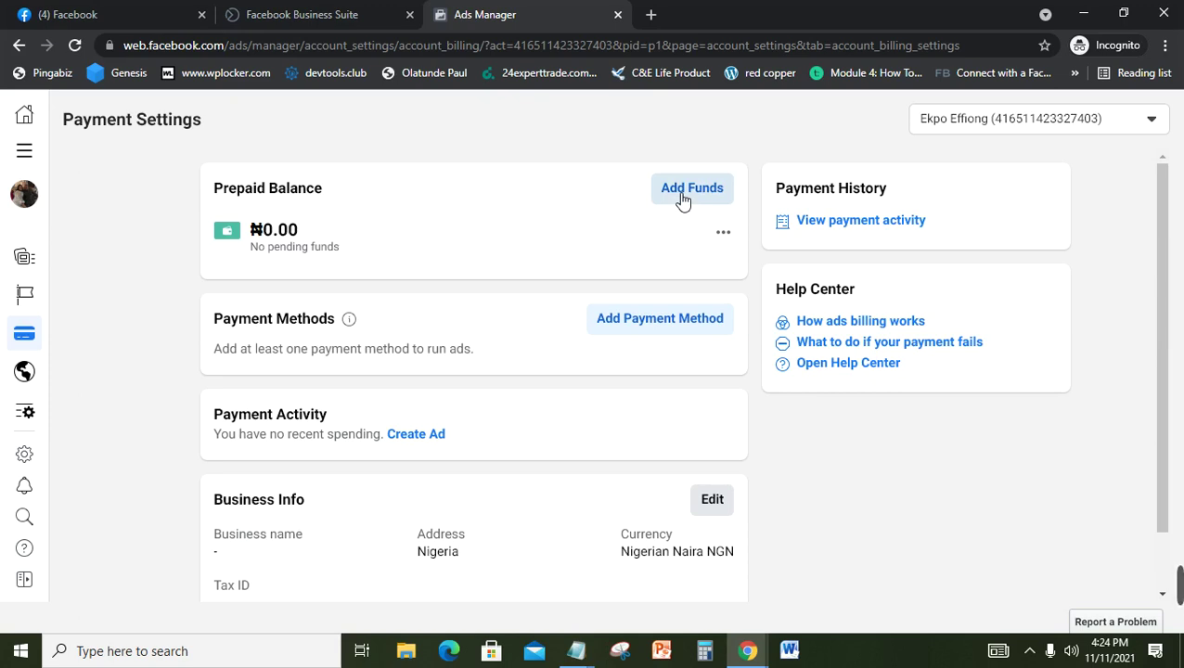
left_click(683, 199)
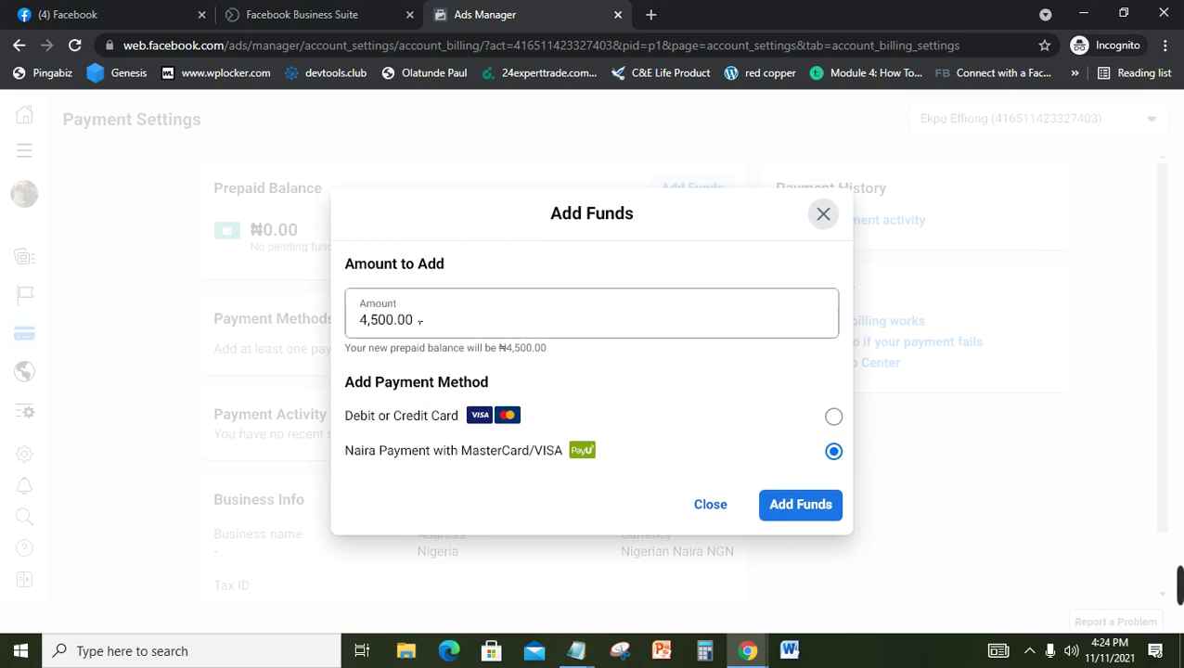
left_click(378, 320)
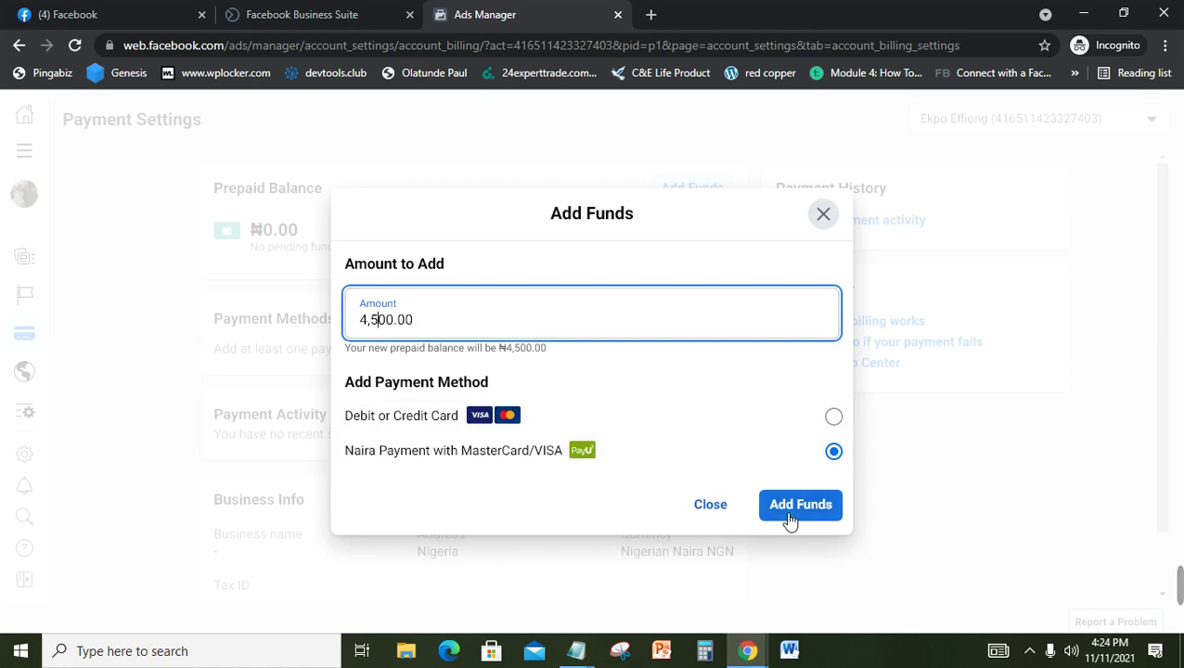
left_click(824, 214)
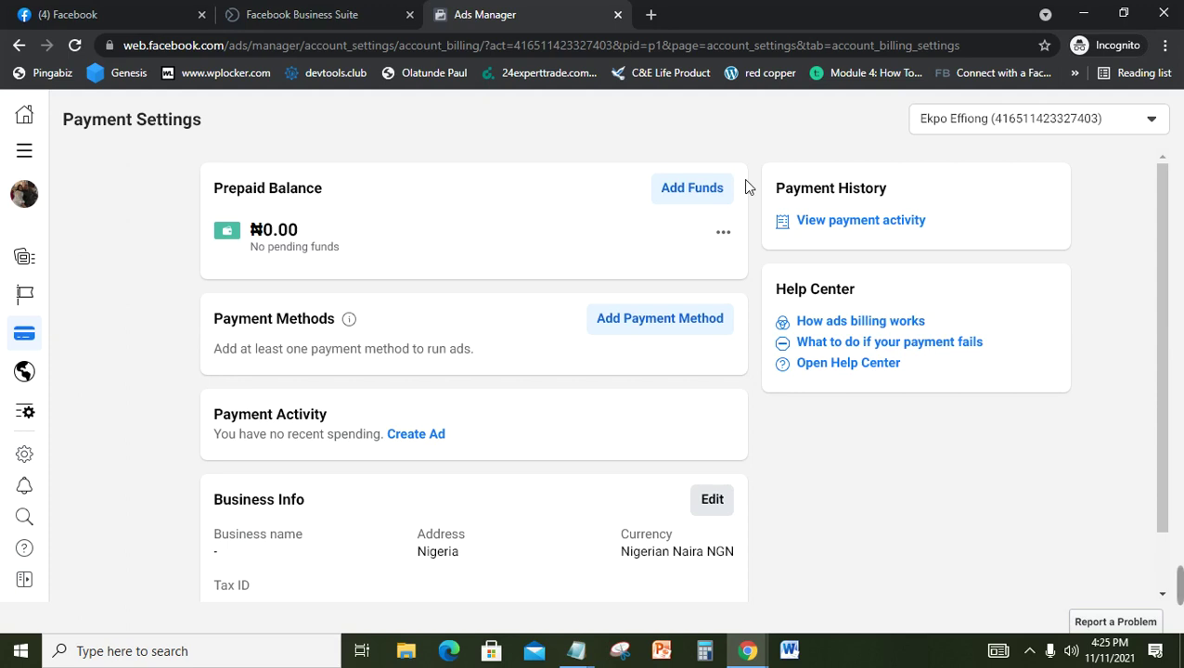
Step: Open Ads Manager's All tools panel showing the Events Manager shortcut
mouse_move(1180, 593)
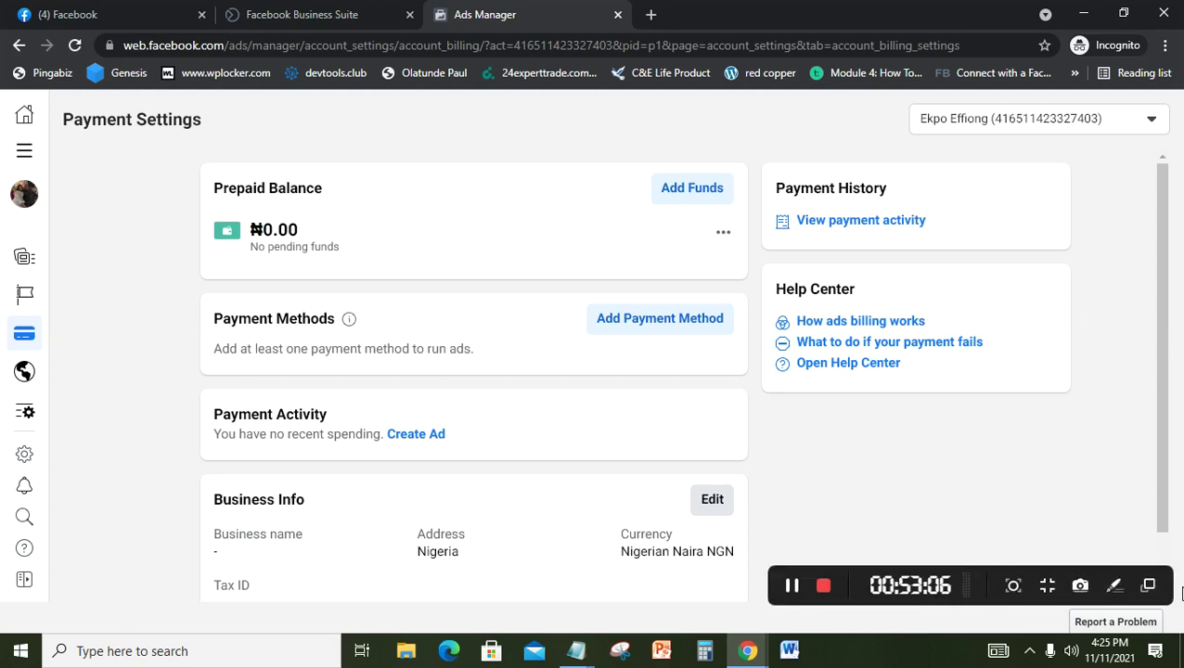
left_click(793, 585)
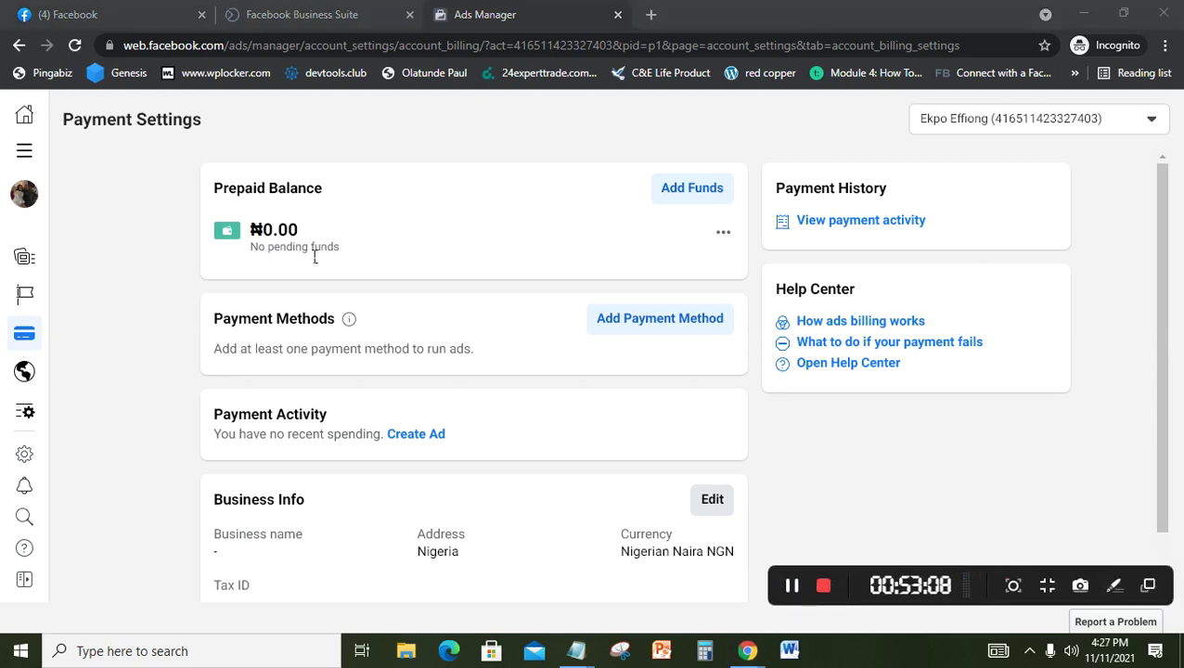
mouse_move(24, 130)
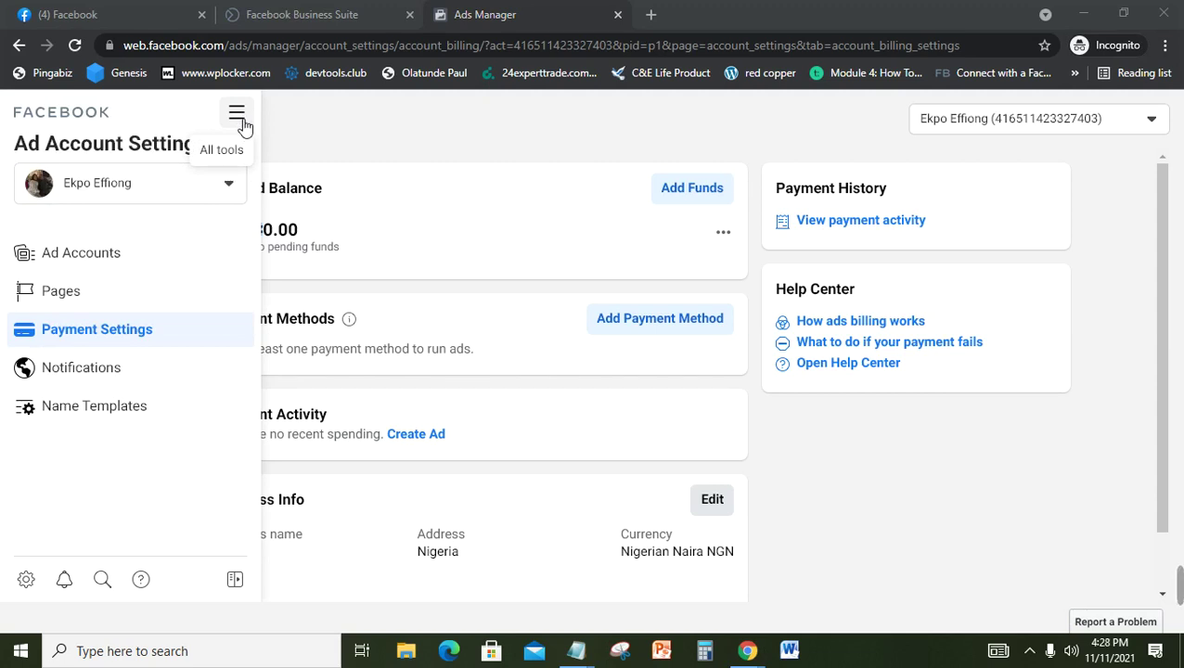
left_click(243, 126)
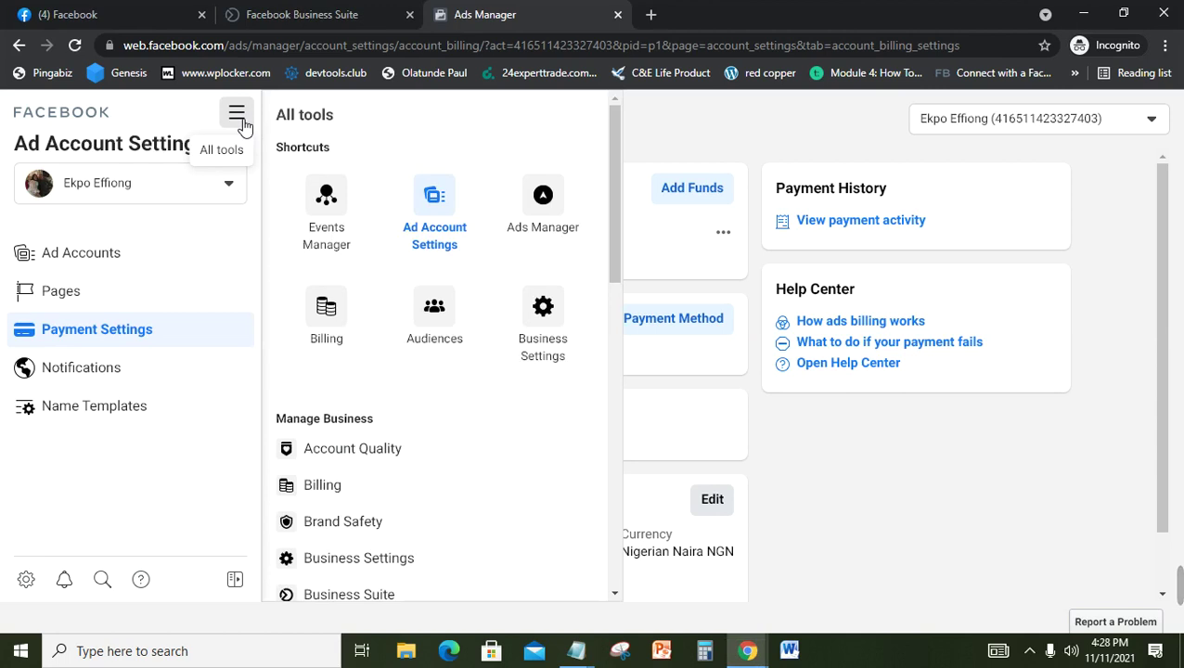
left_click(840, 146)
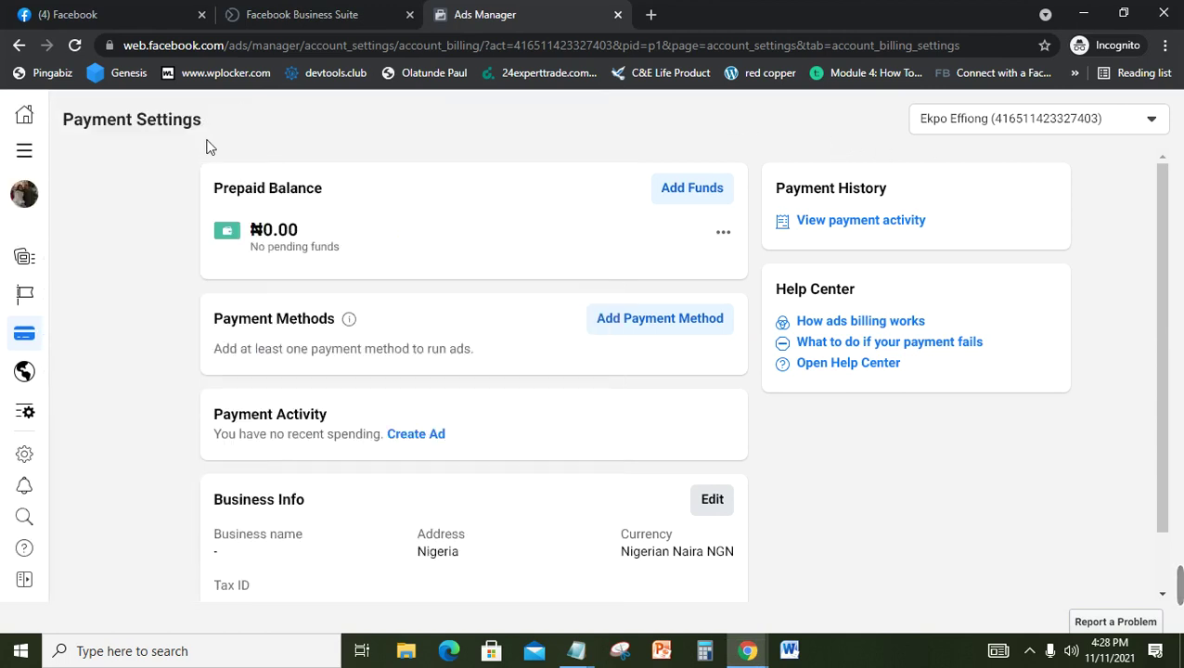
left_click(26, 153)
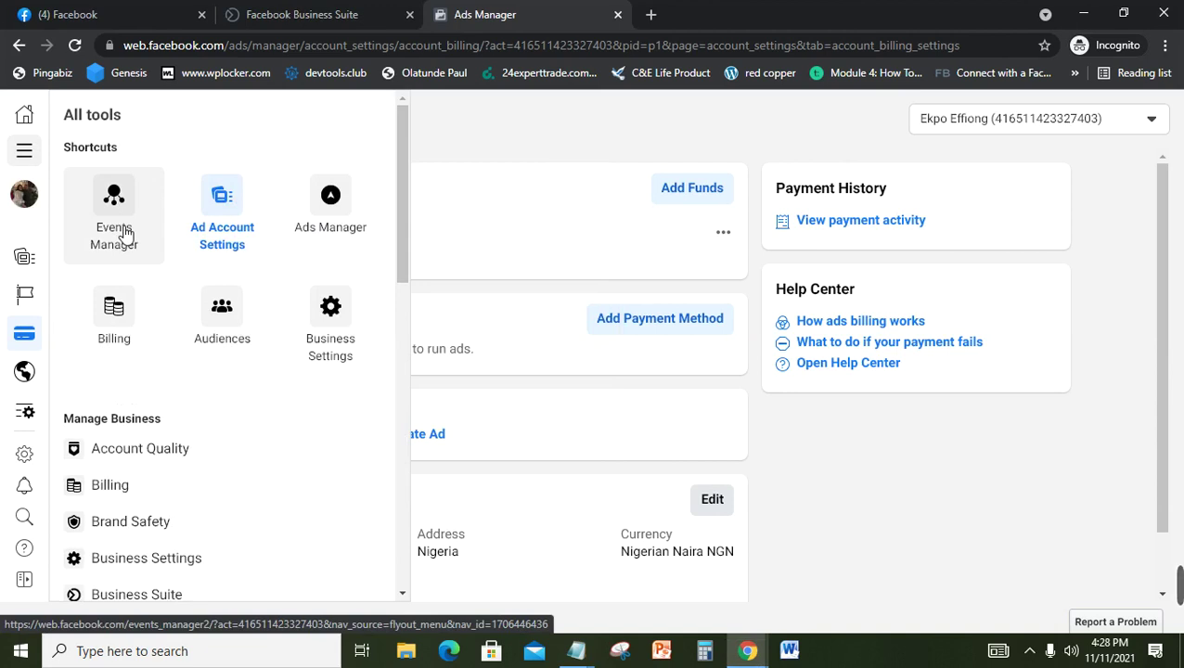
Step: Go to Events Manager and load its empty Data Sources page
left_click(118, 227)
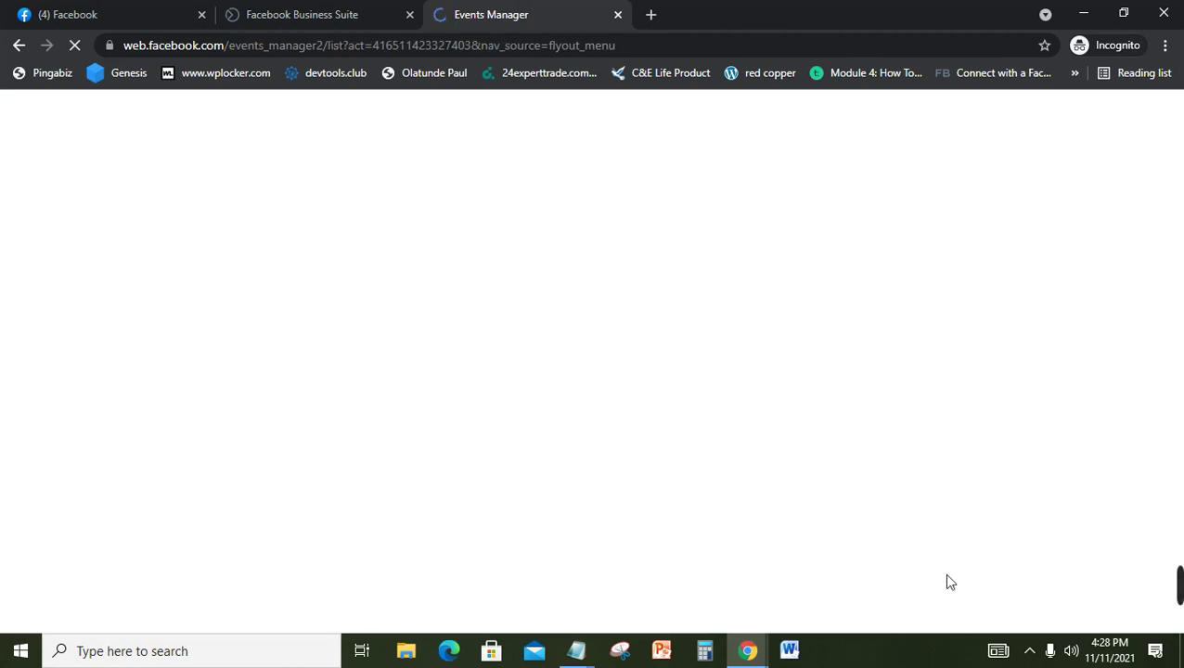
mouse_move(1176, 570)
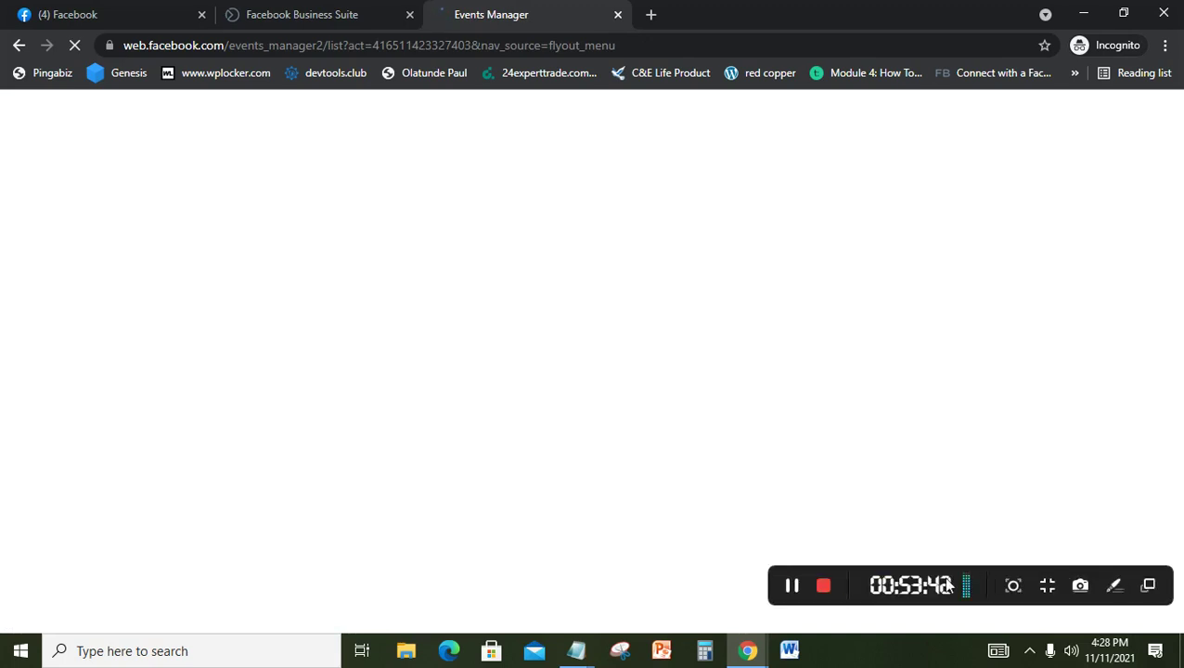
left_click(794, 586)
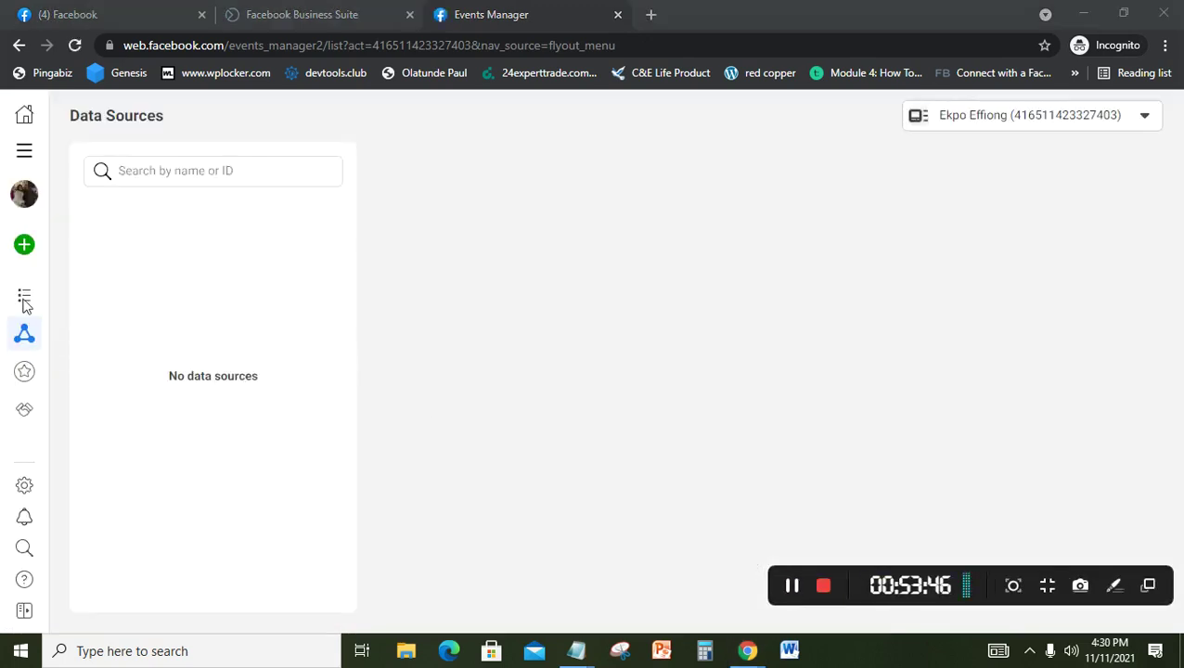
mouse_move(30, 263)
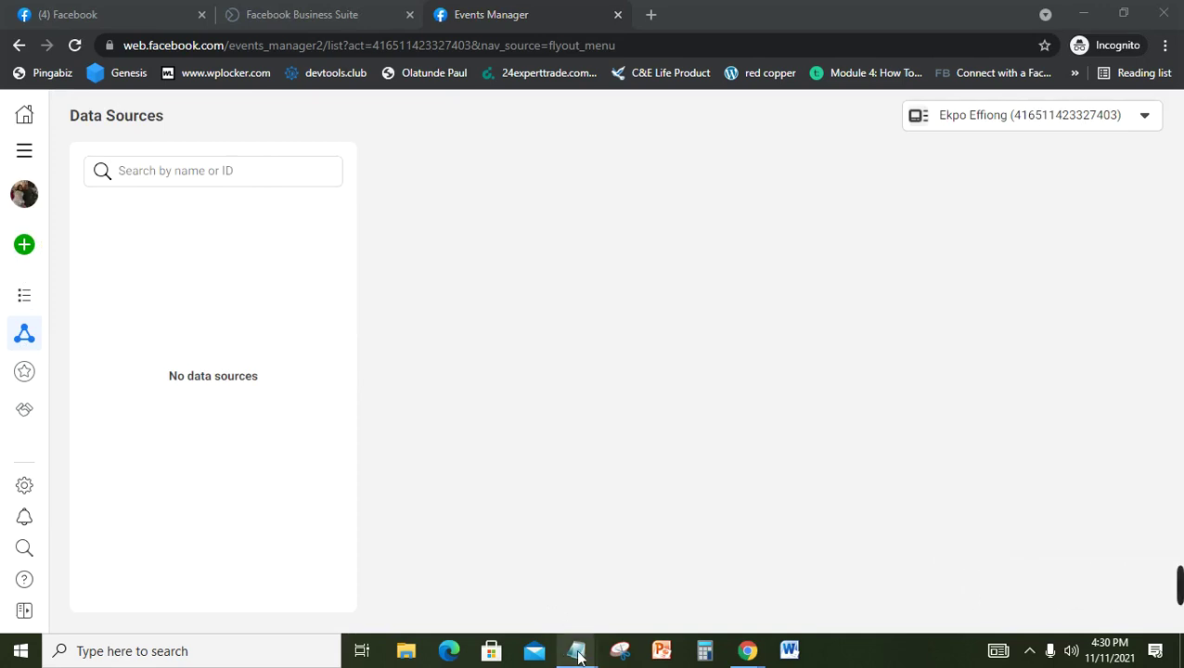
mouse_move(576, 651)
left_click(541, 601)
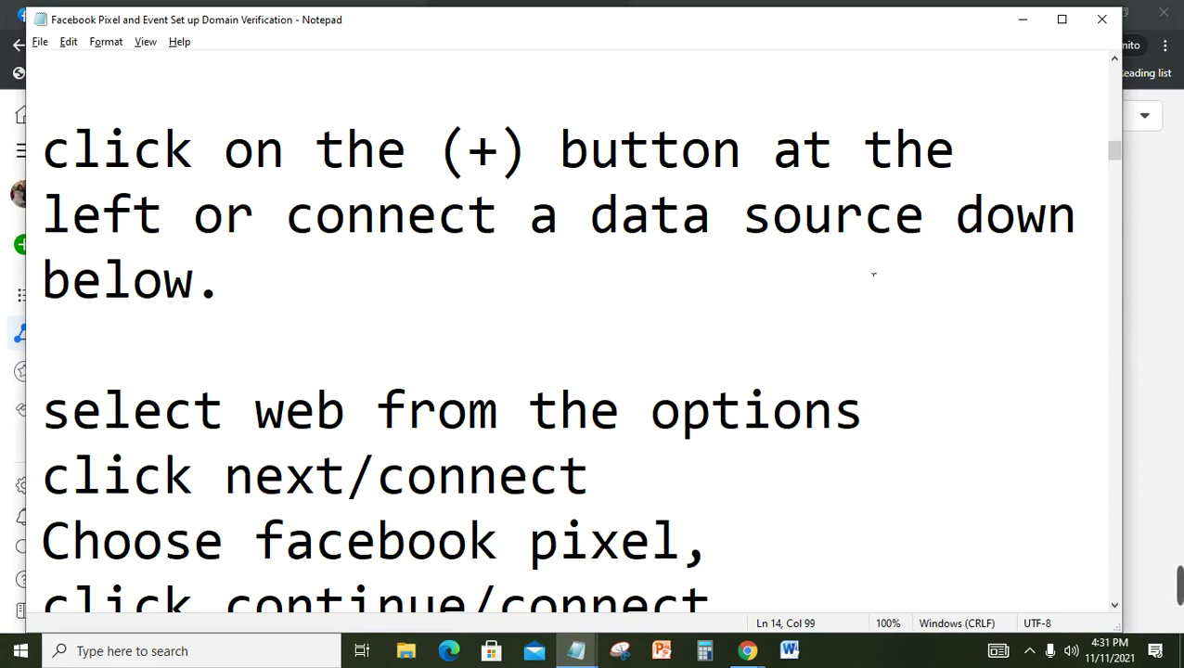
left_click(1177, 213)
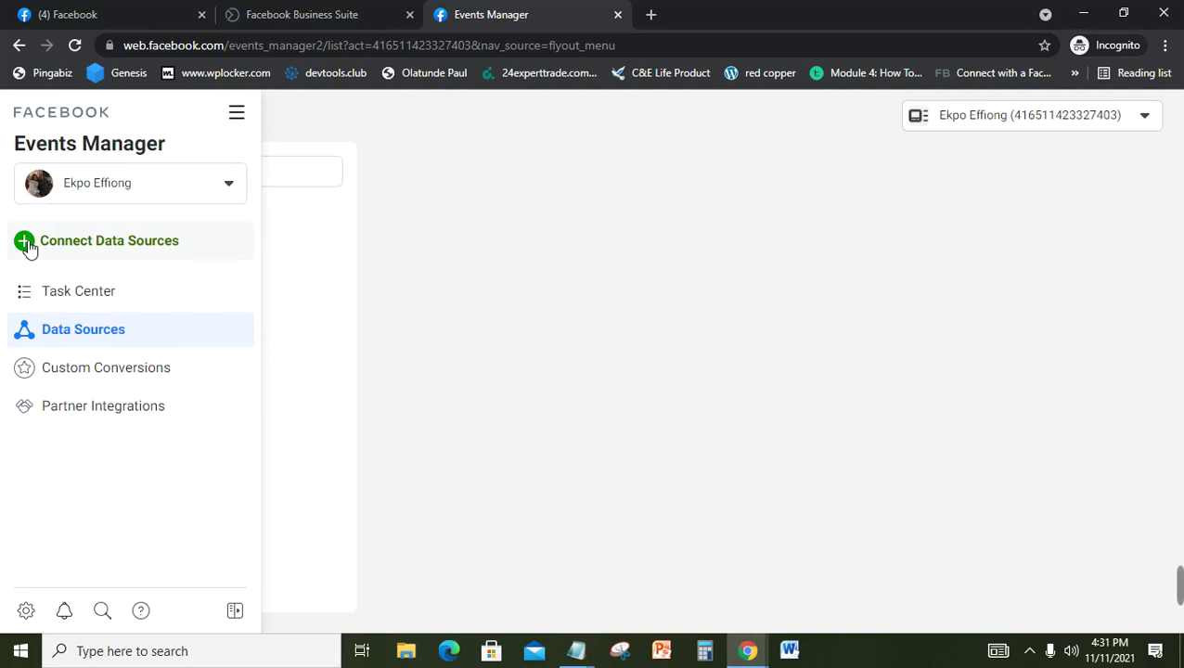
Step: Start connecting a new data source and pick Web, checking the setup notes along the way
left_click(28, 243)
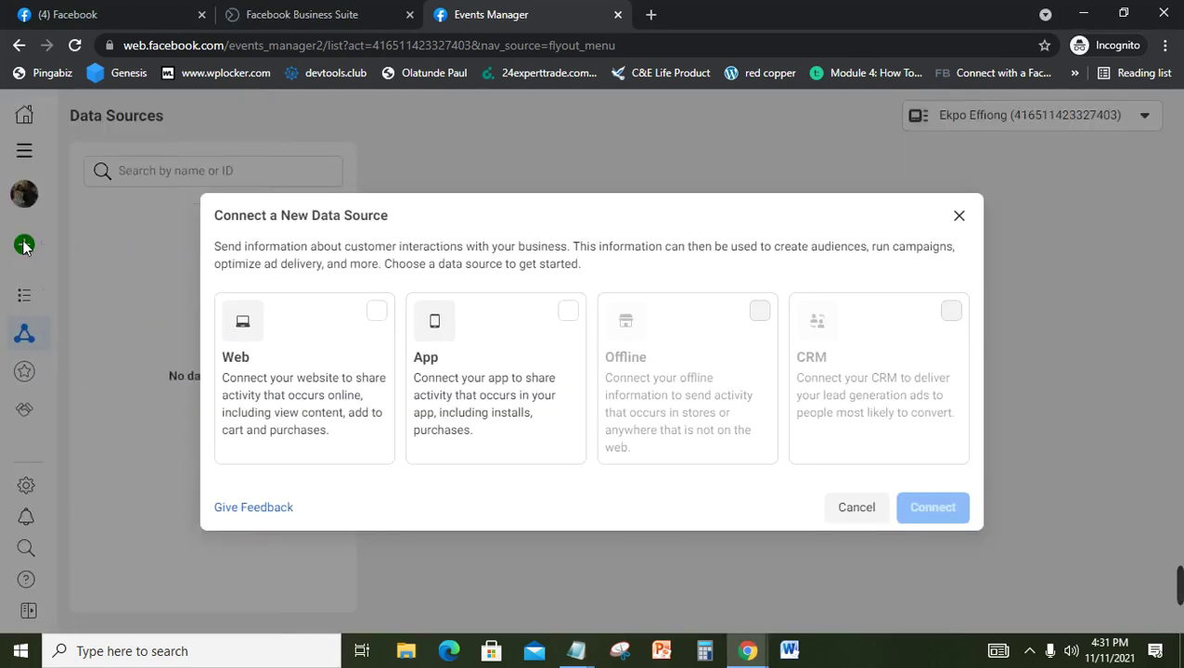
left_click(377, 316)
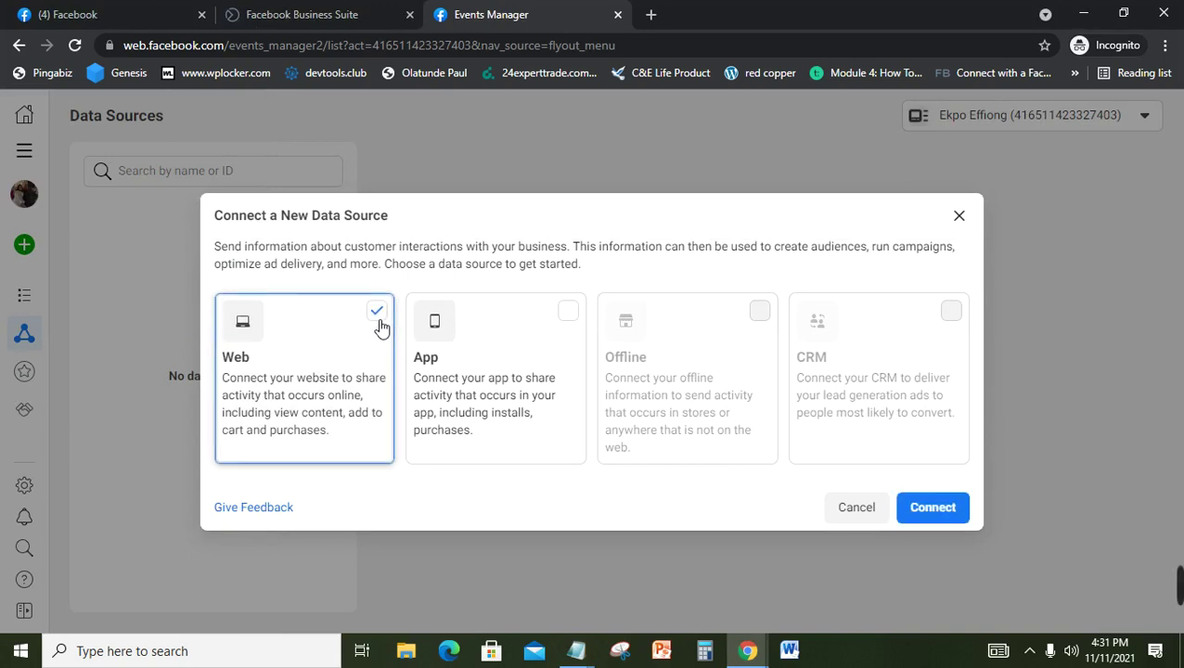
mouse_move(576, 651)
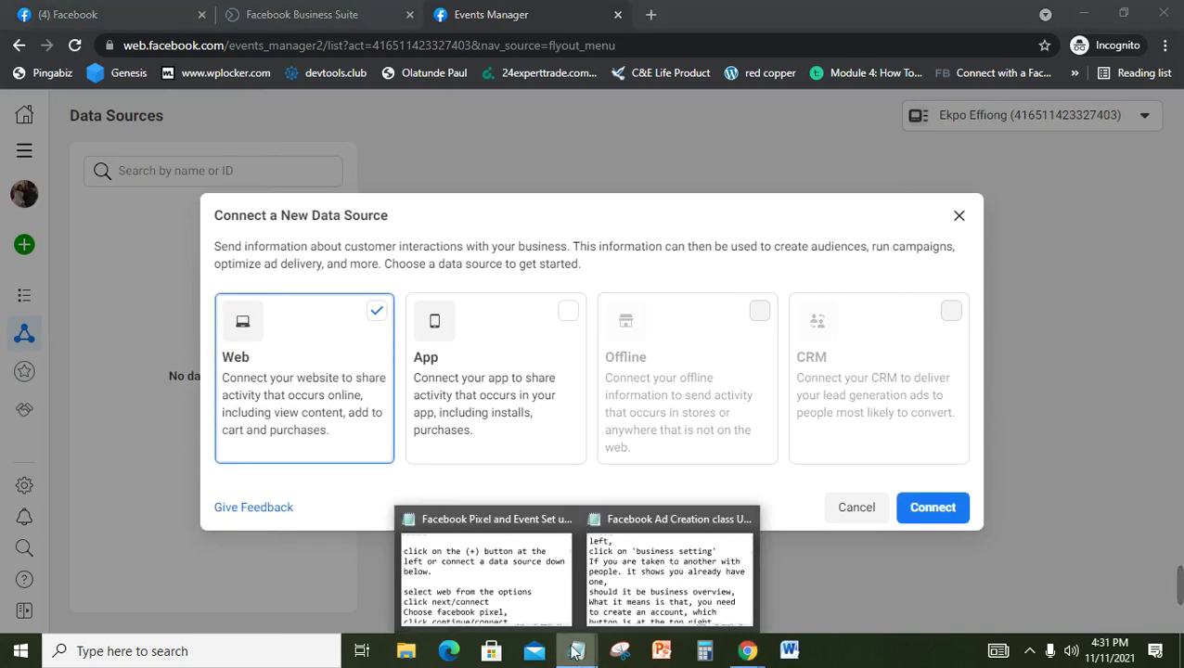
left_click(508, 582)
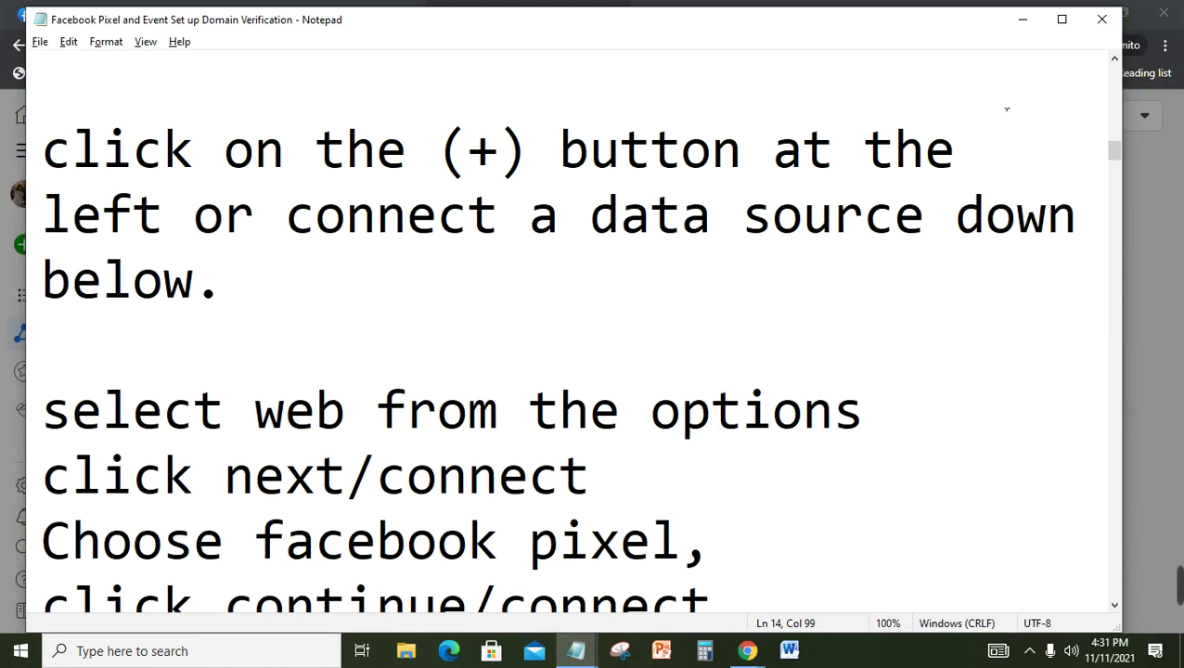
left_click(1022, 20)
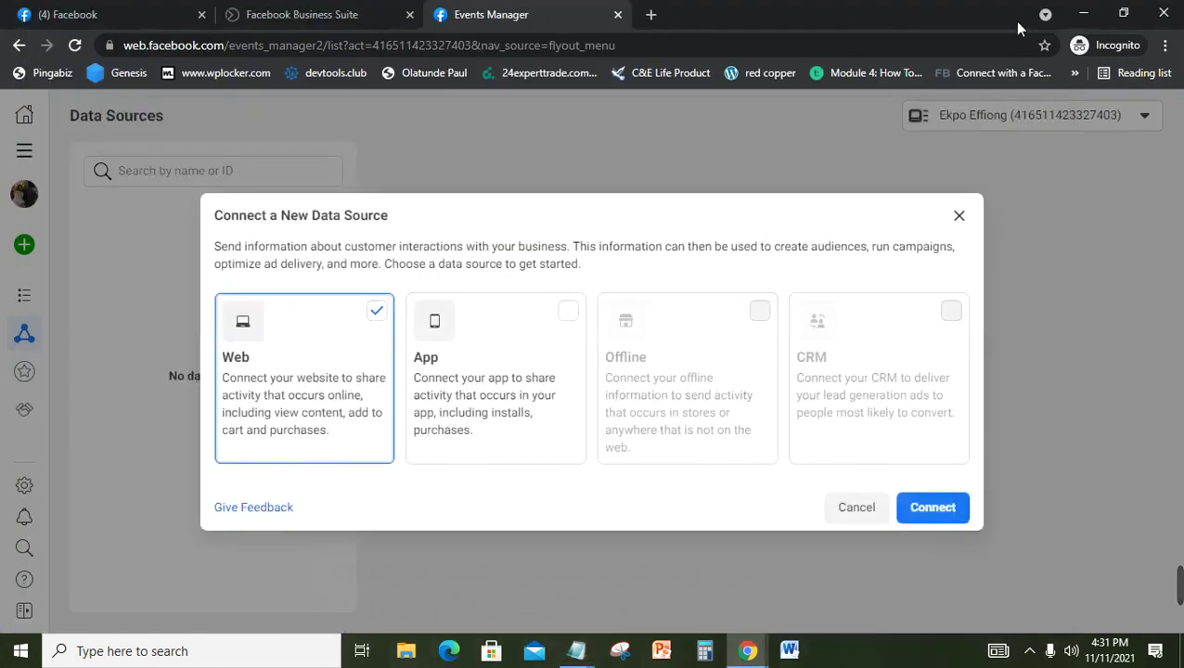
left_click(957, 509)
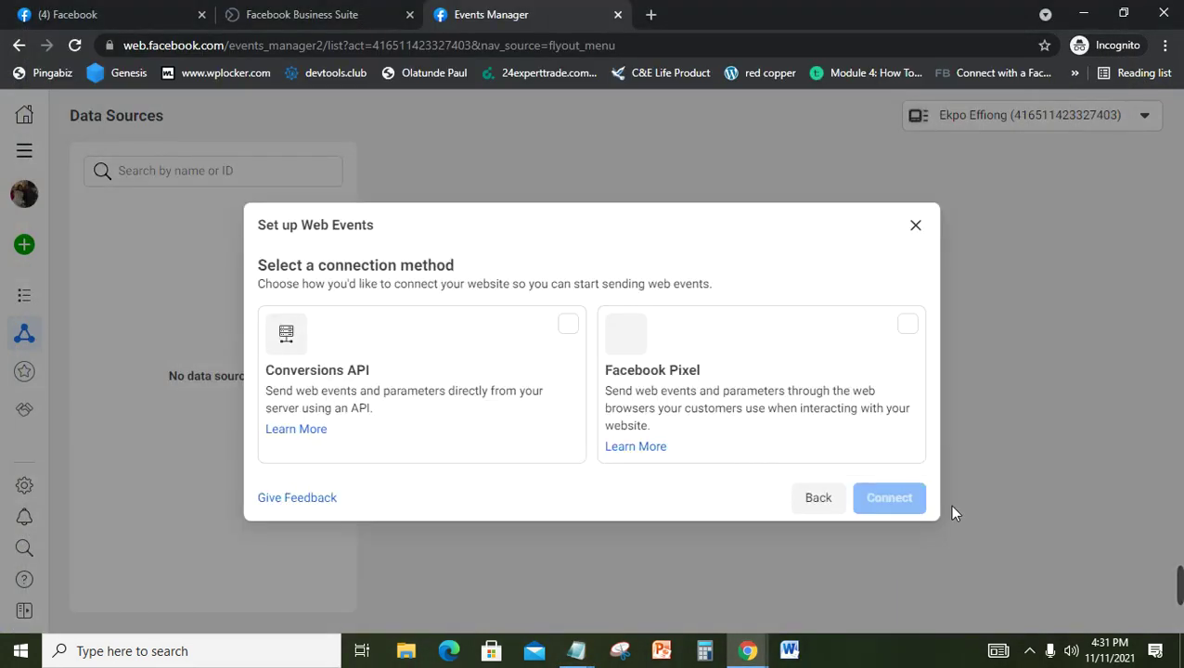
Step: Choose Facebook Pixel as the connection method and bring the setup notes forward
mouse_move(1178, 586)
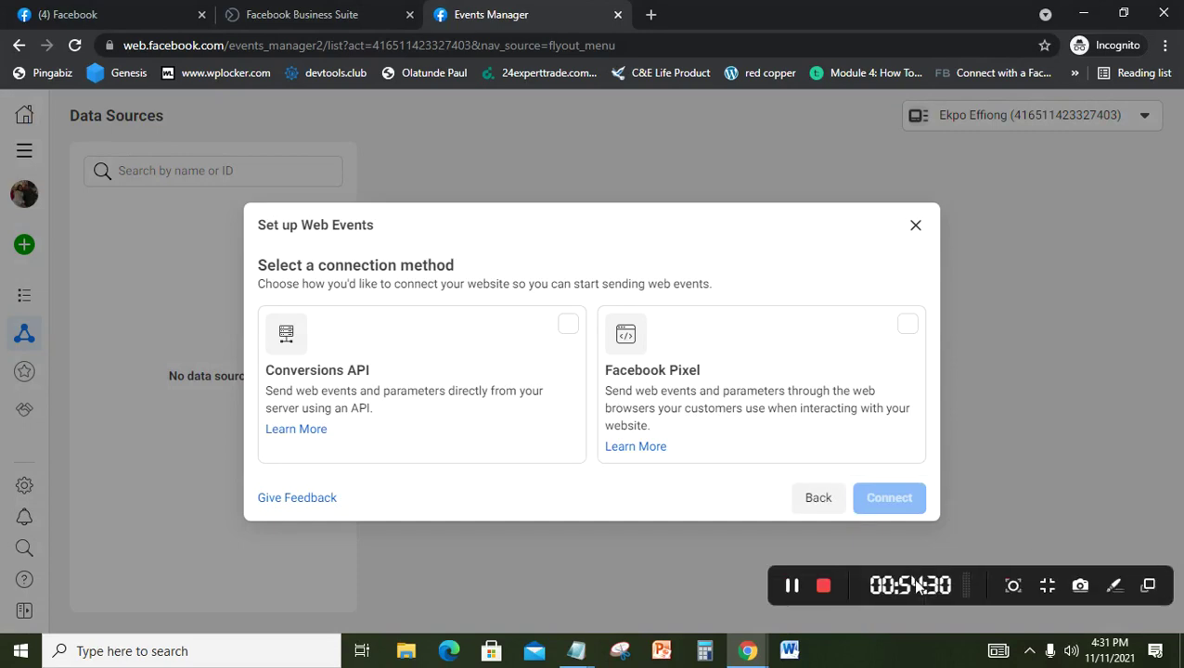
left_click(788, 591)
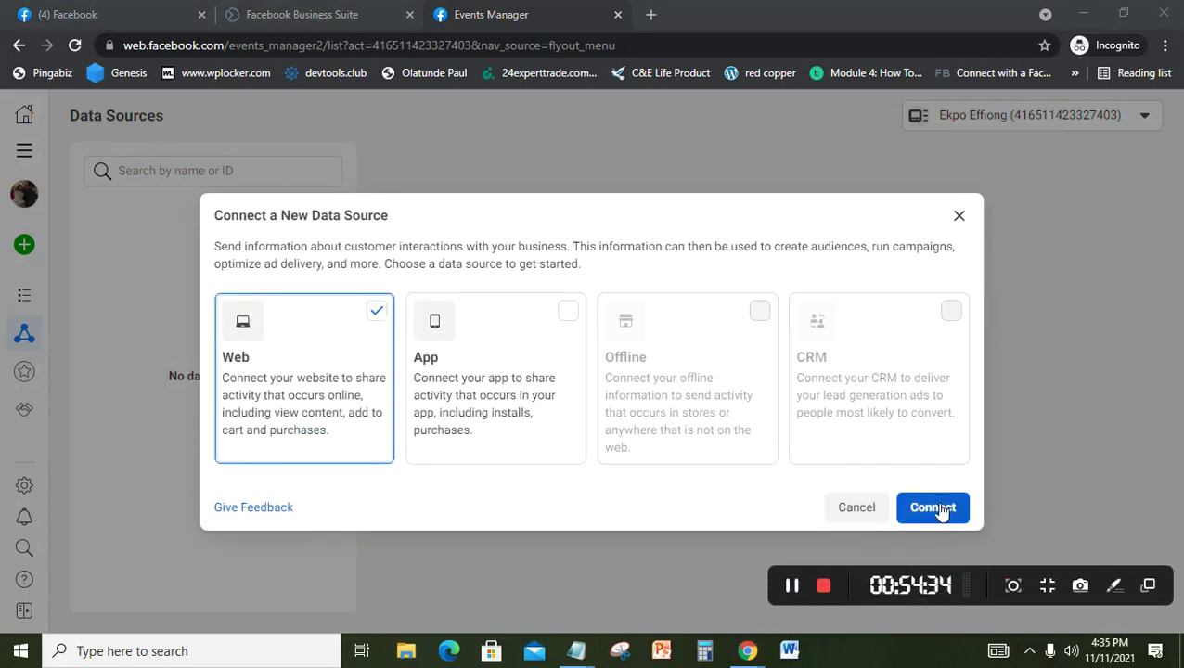
left_click(941, 512)
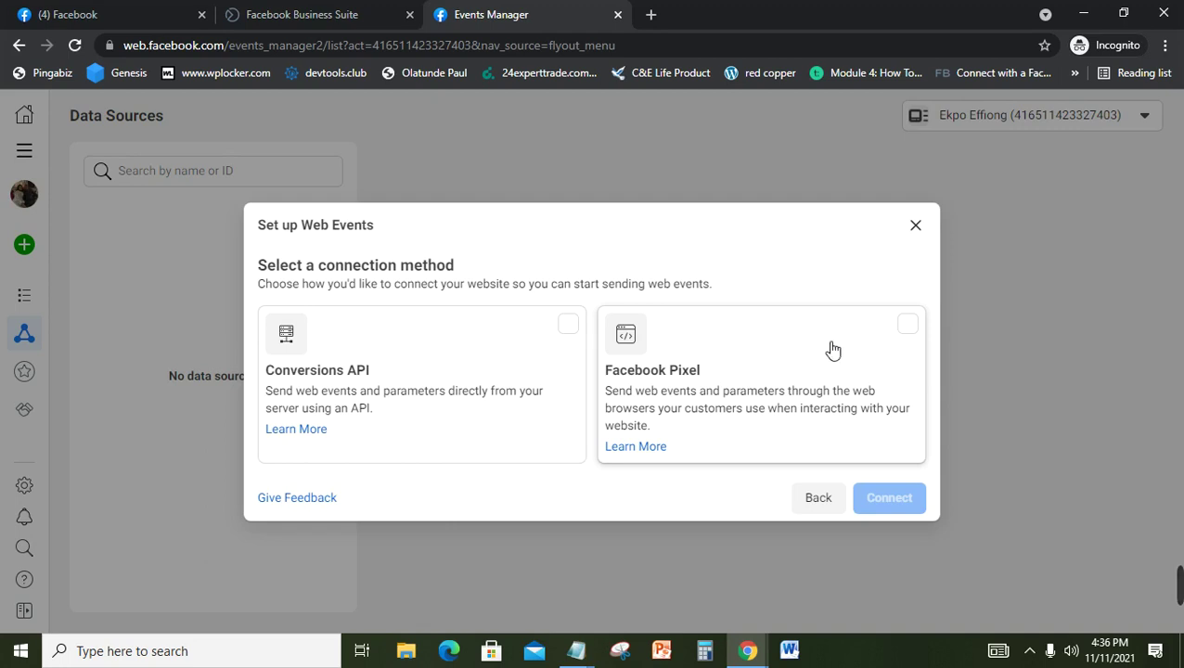
left_click(907, 326)
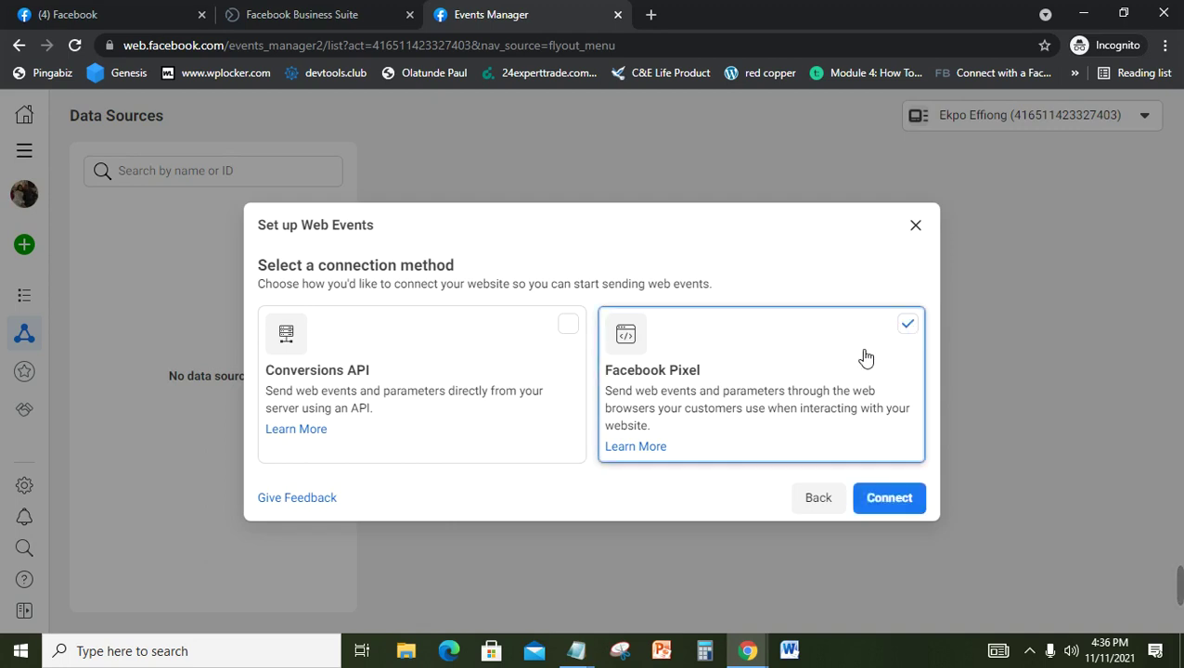
mouse_move(577, 649)
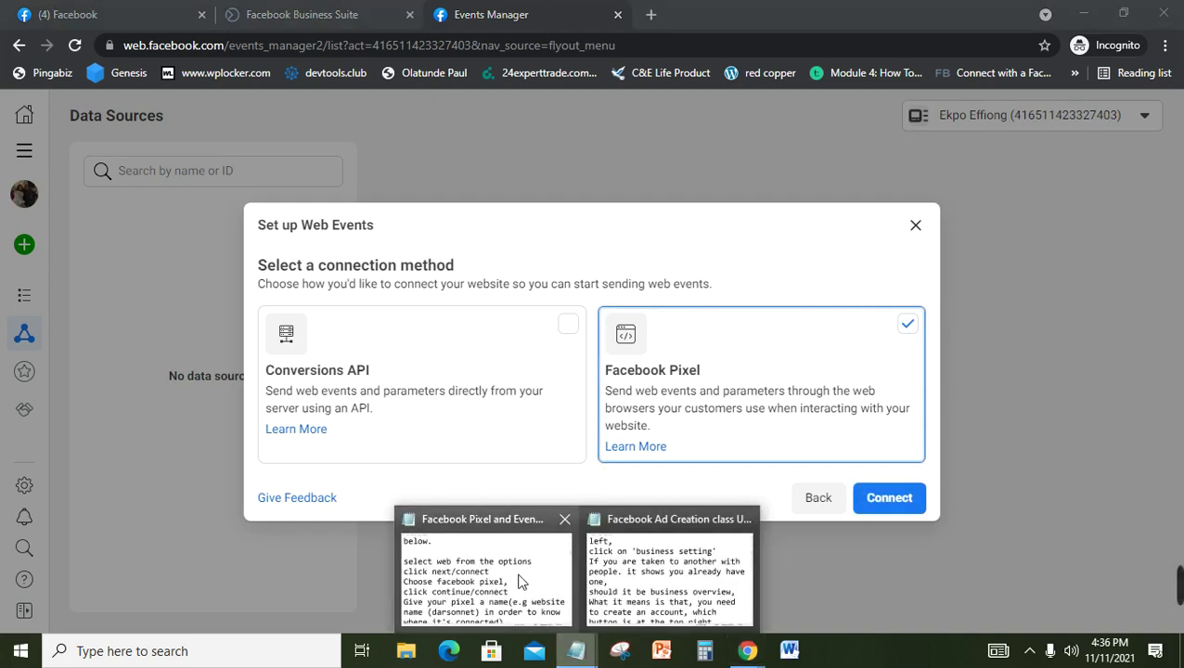
left_click(519, 516)
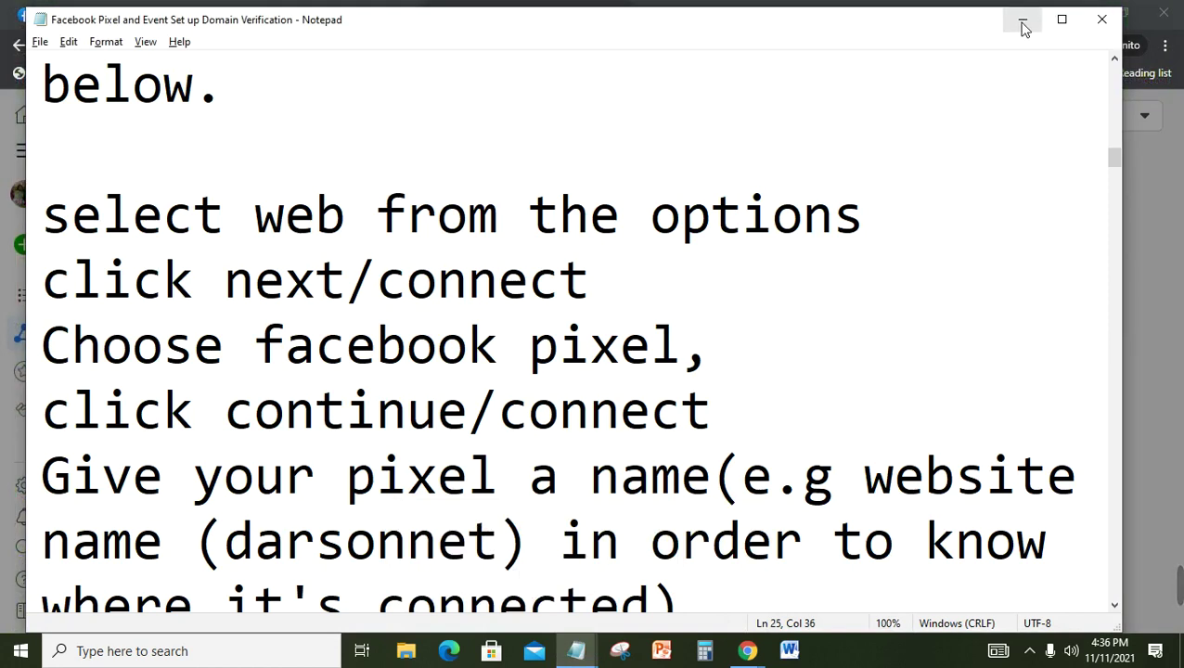
Step: Hide the Notepad notes and continue with the Facebook Pixel method
left_click(1022, 21)
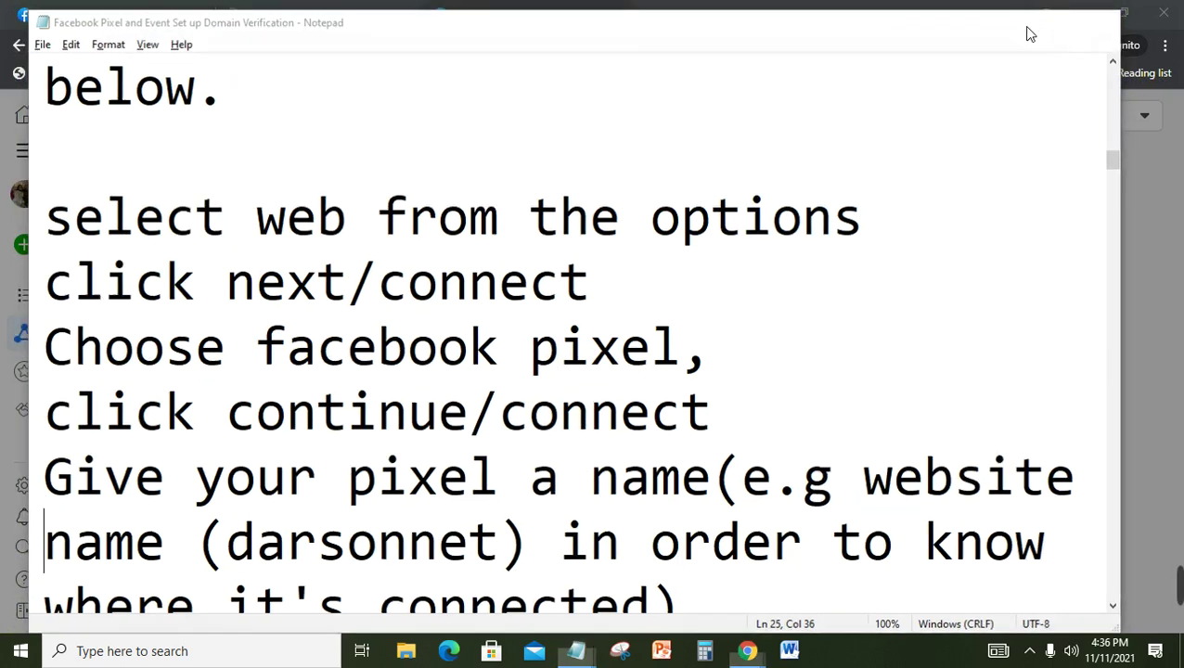
left_click(889, 498)
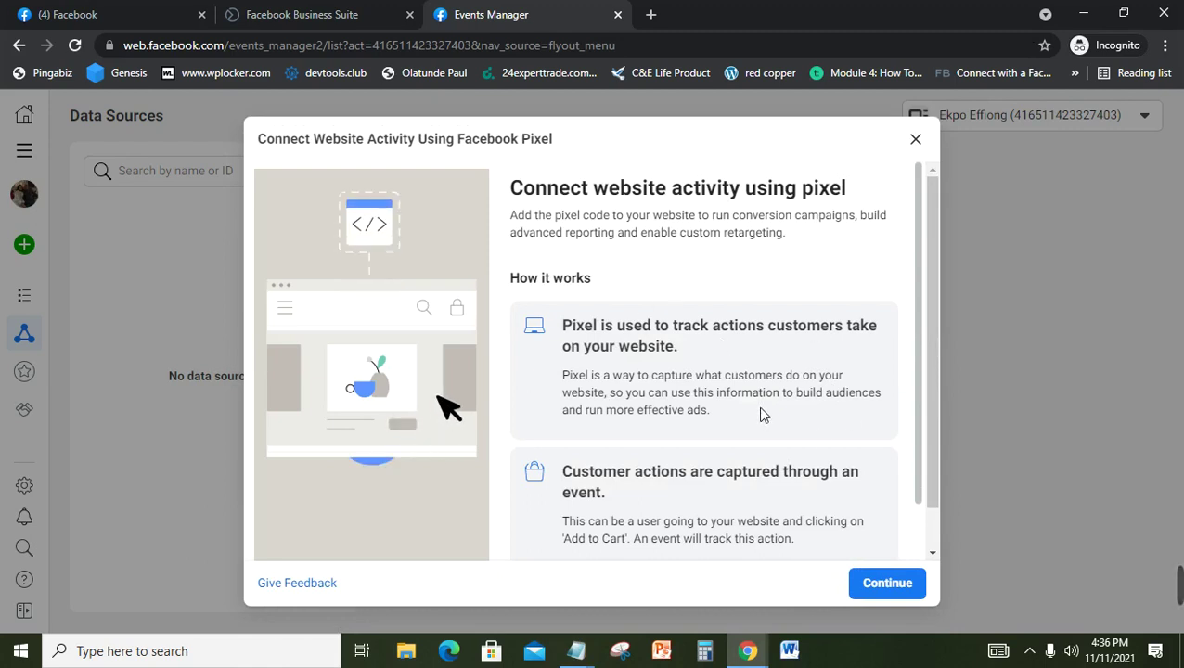
Step: Continue past the pixel introduction to the naming and website form
left_click(889, 592)
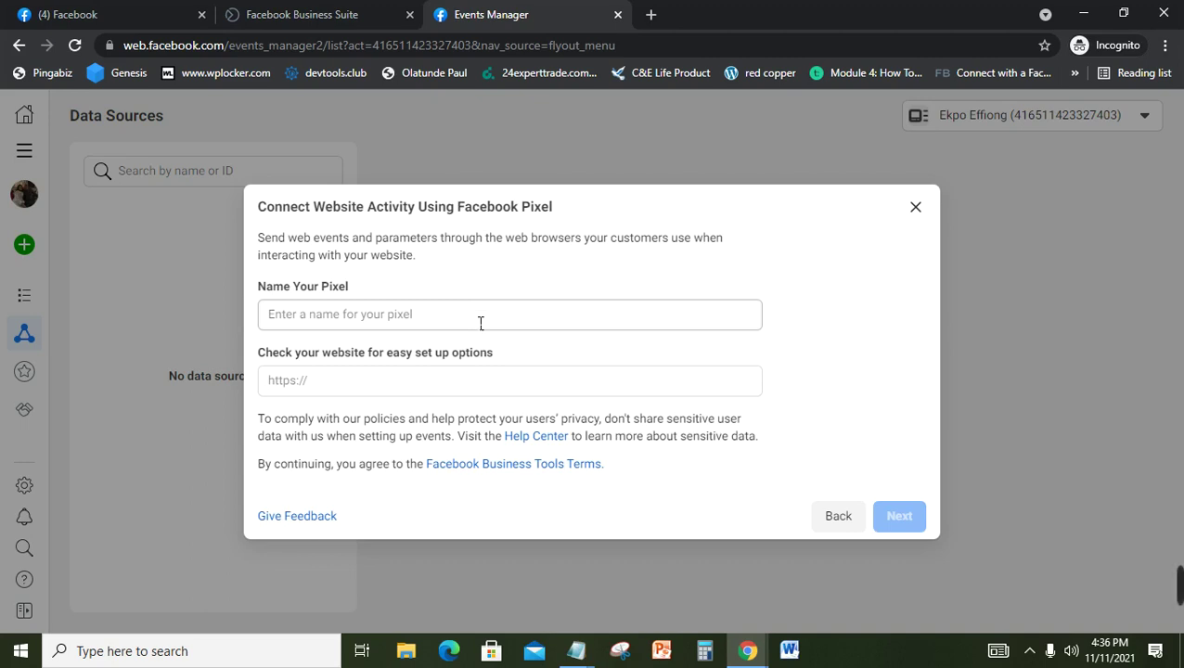
Step: Enter 'leisure shopping' in the Name Your Pixel field
left_click(481, 324)
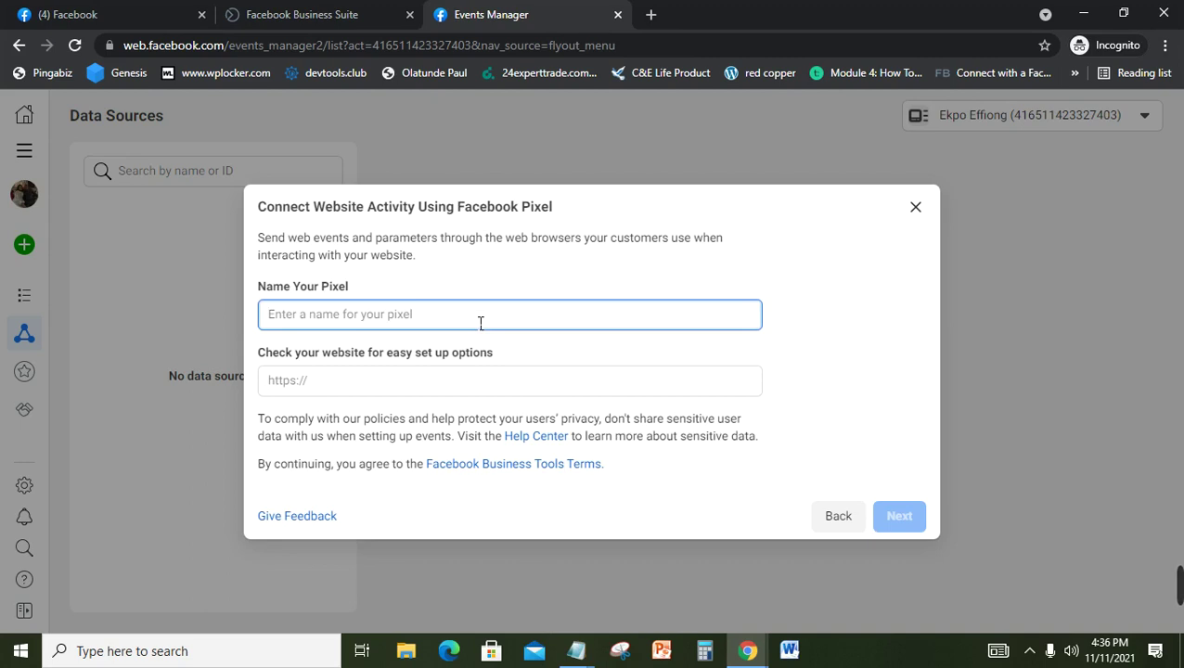
type("I")
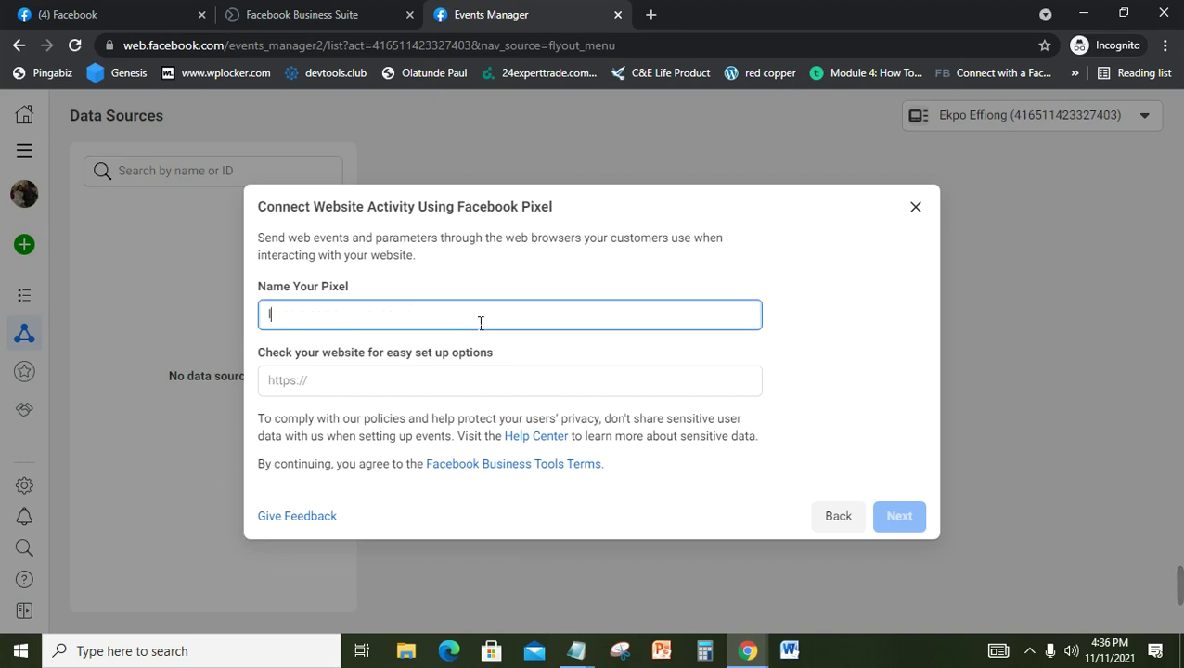
type("eisure shopp")
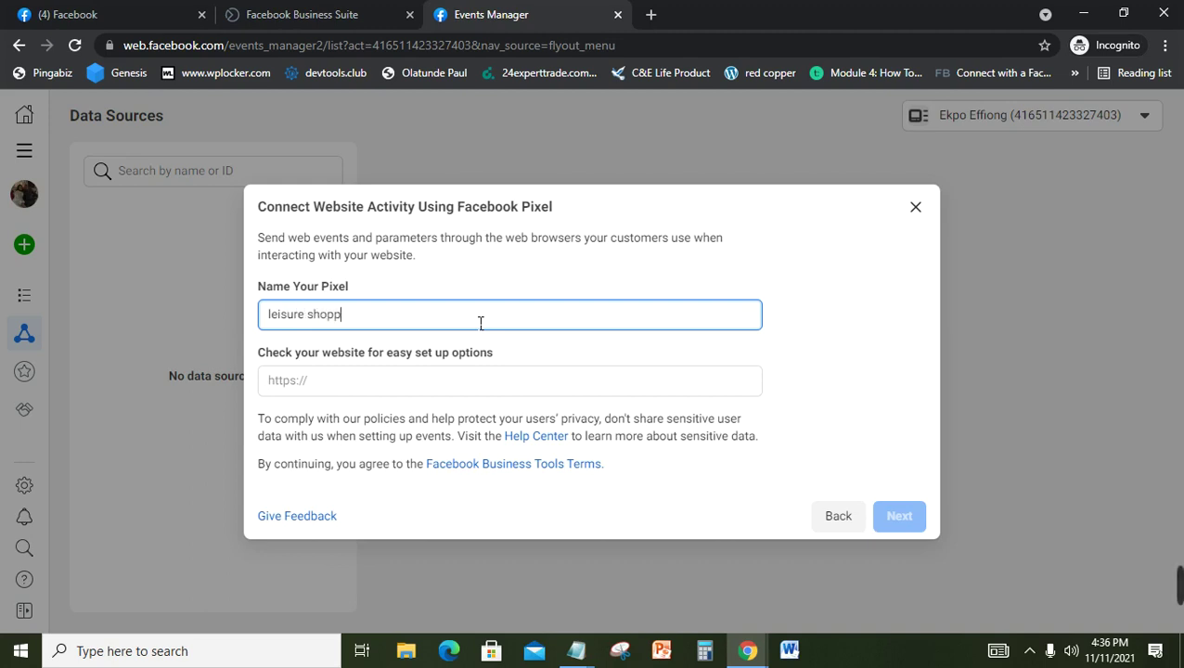
type("ing")
mouse_move(1177, 583)
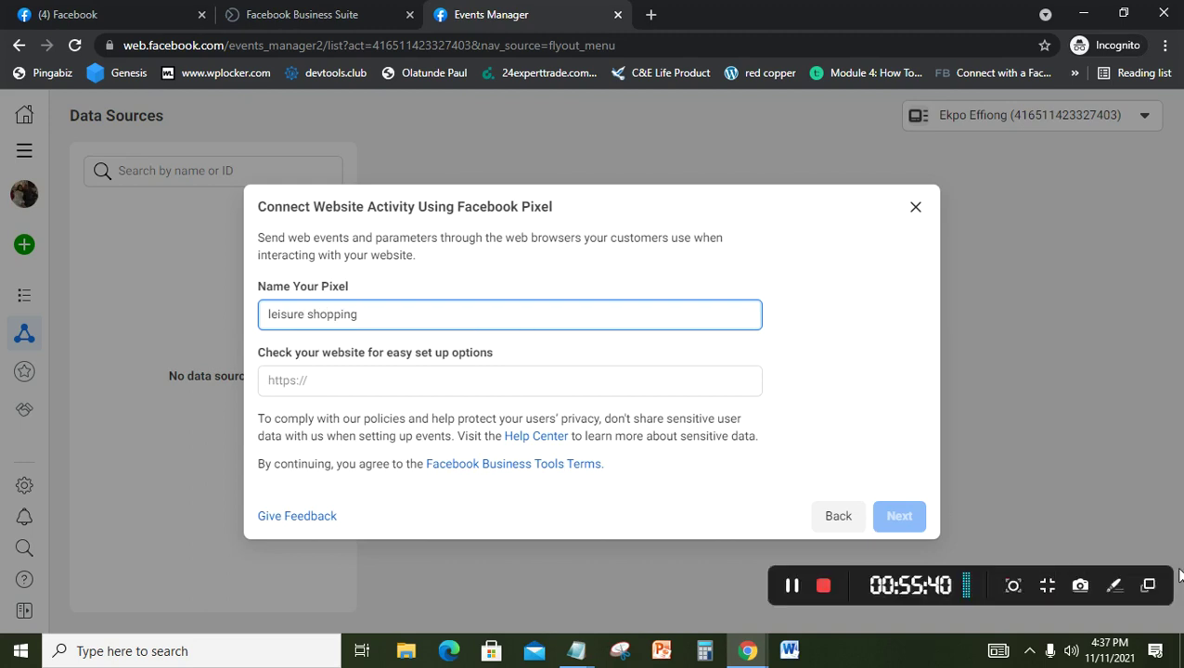
left_click(793, 596)
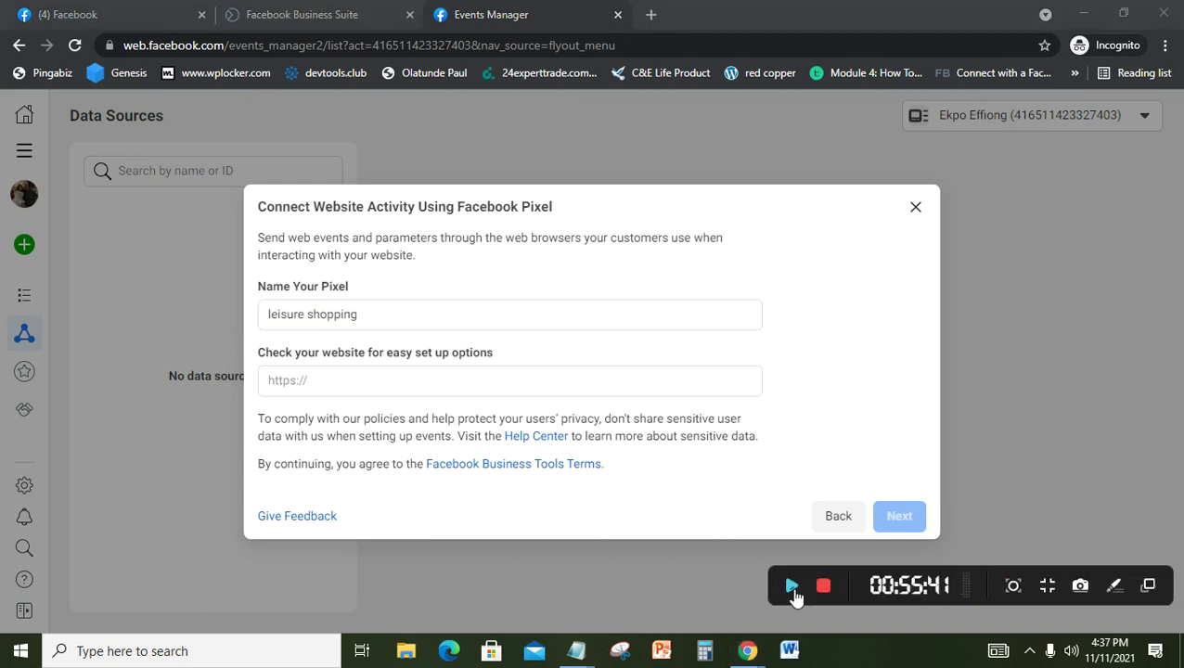
left_click(408, 394)
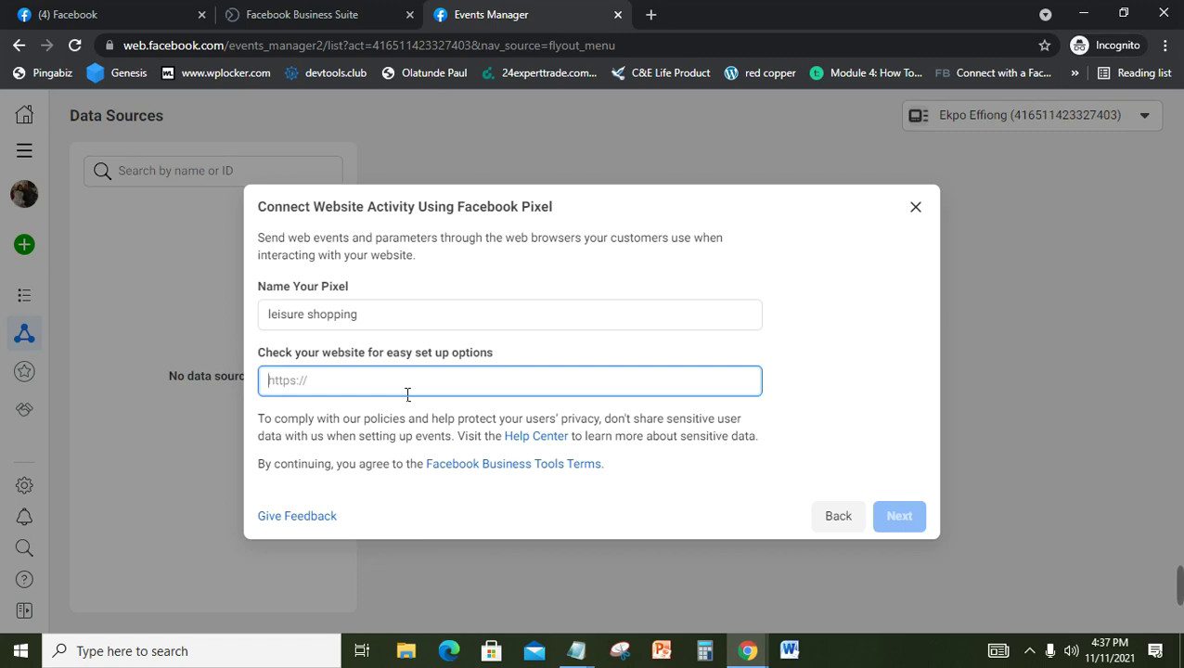
Step: Enter leisureshopping.xyz as the pixel's website and submit the setup
type("lei")
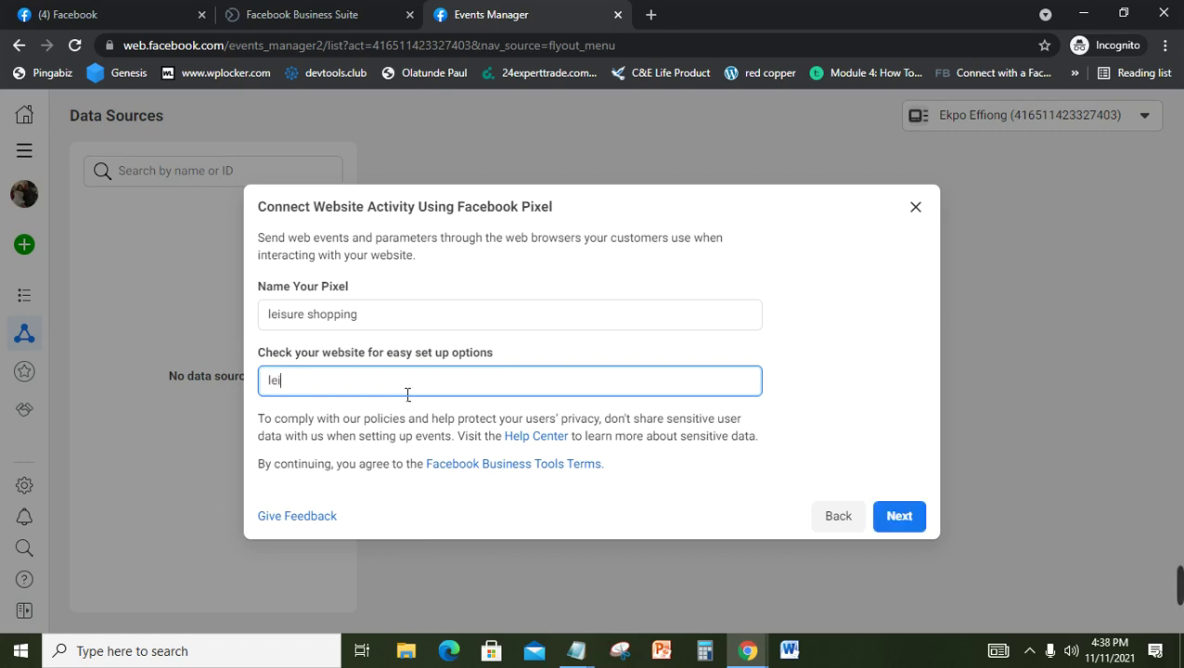
type("sureshopping.xyz")
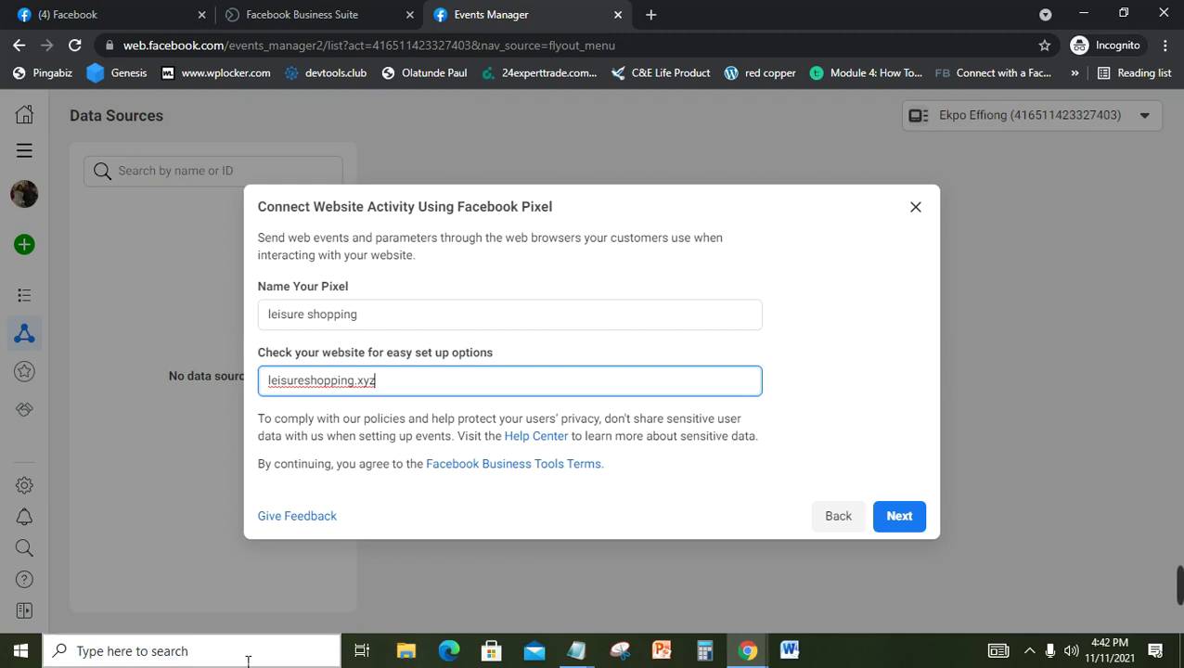
left_click(900, 518)
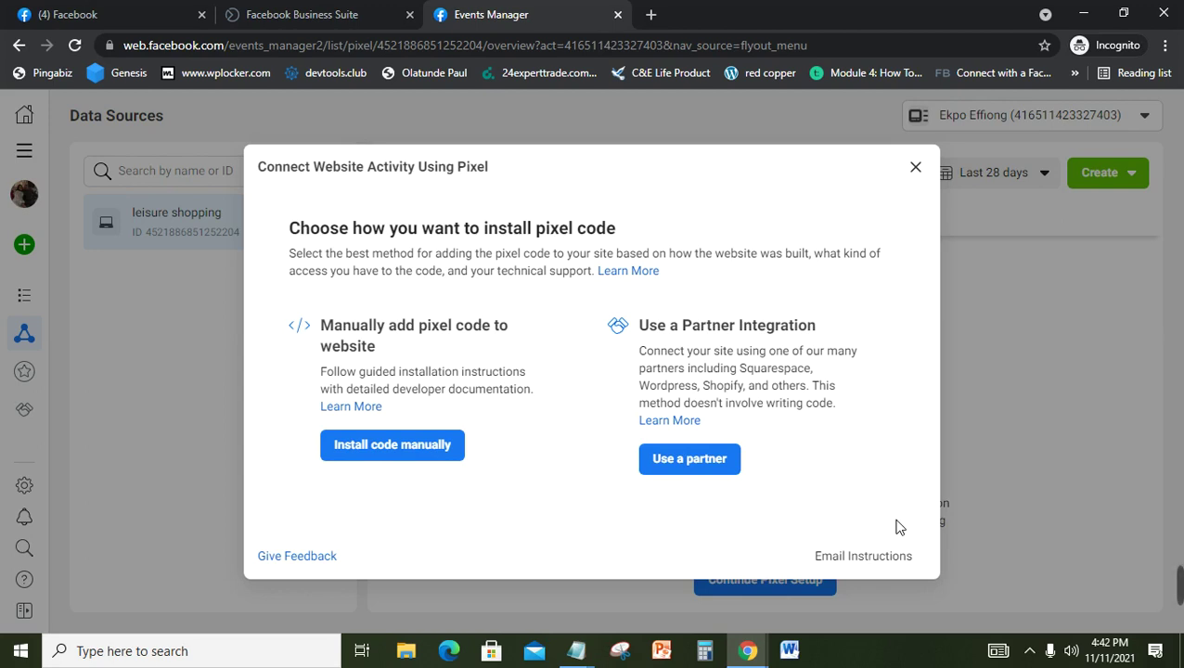
left_click(577, 651)
left_click(509, 589)
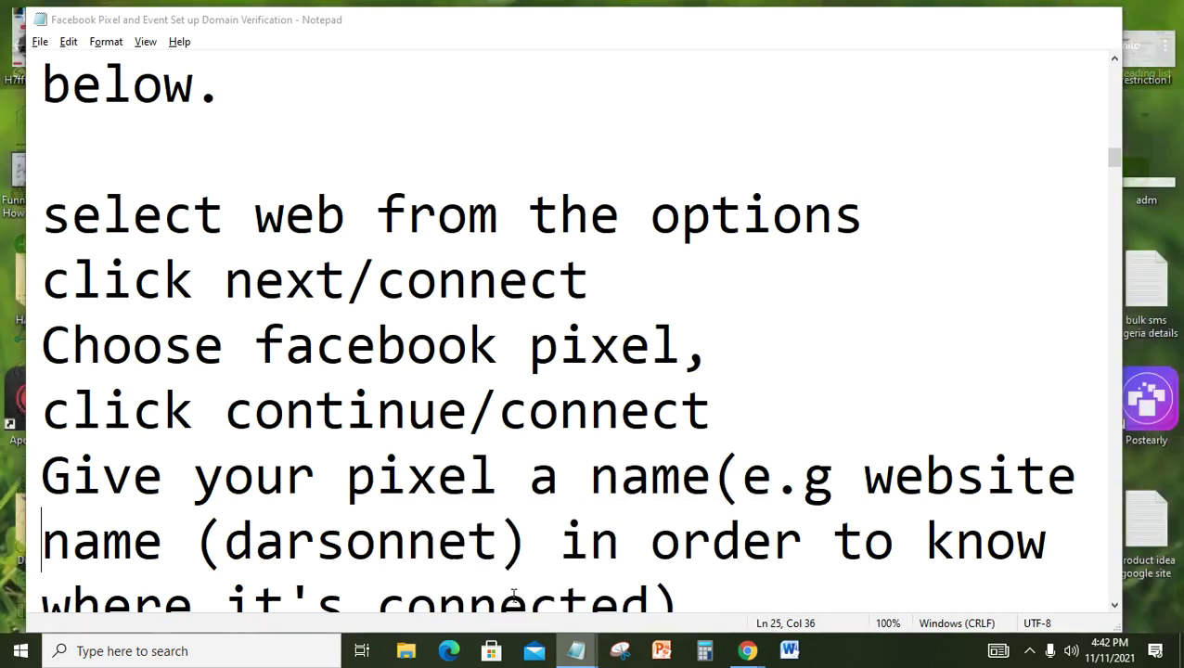
left_click(466, 450)
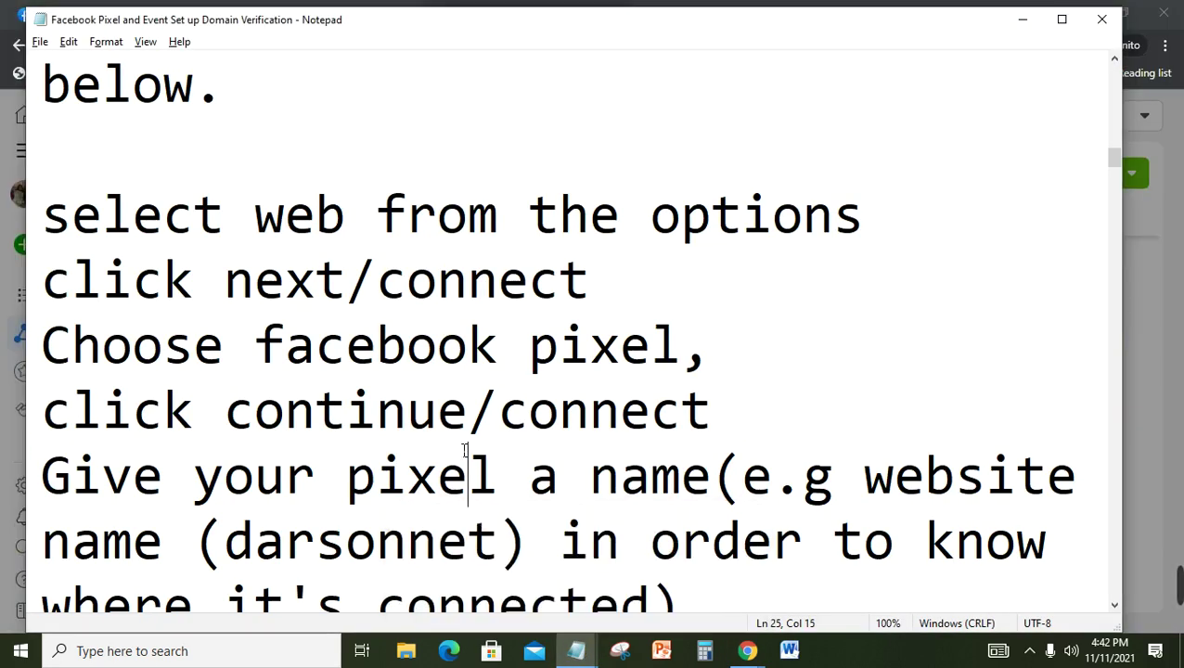
key("Down")
key("Down")
key("Down")
key("Down")
key("Down")
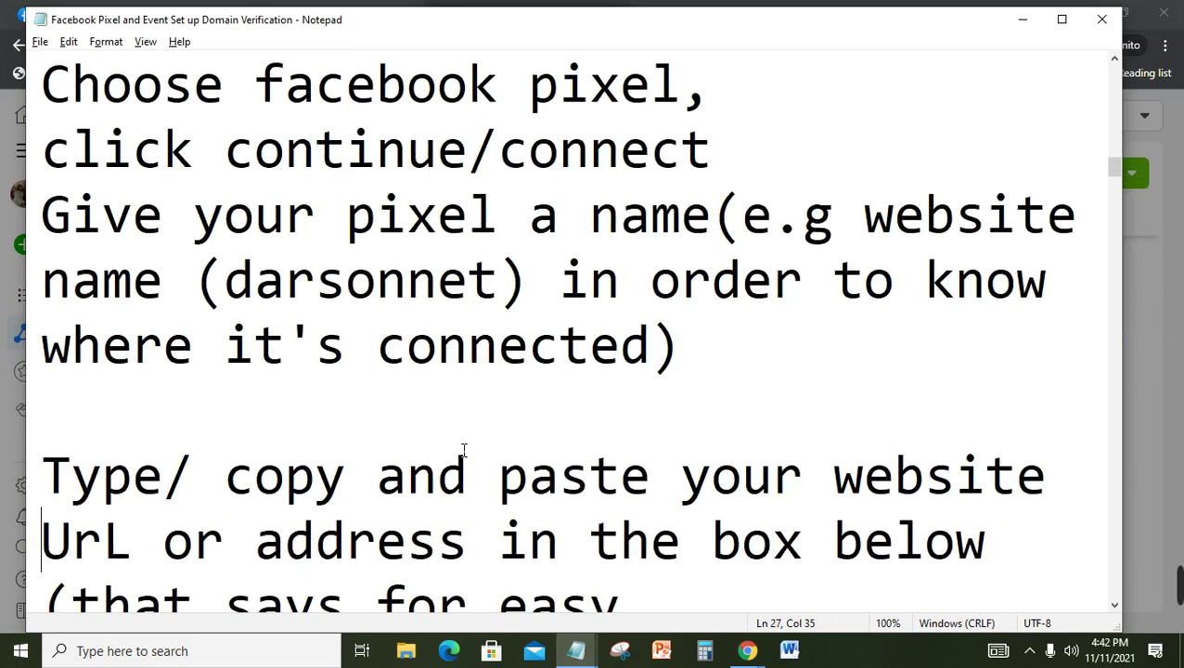
key("Down")
key("Down")
key("Down")
key("Down")
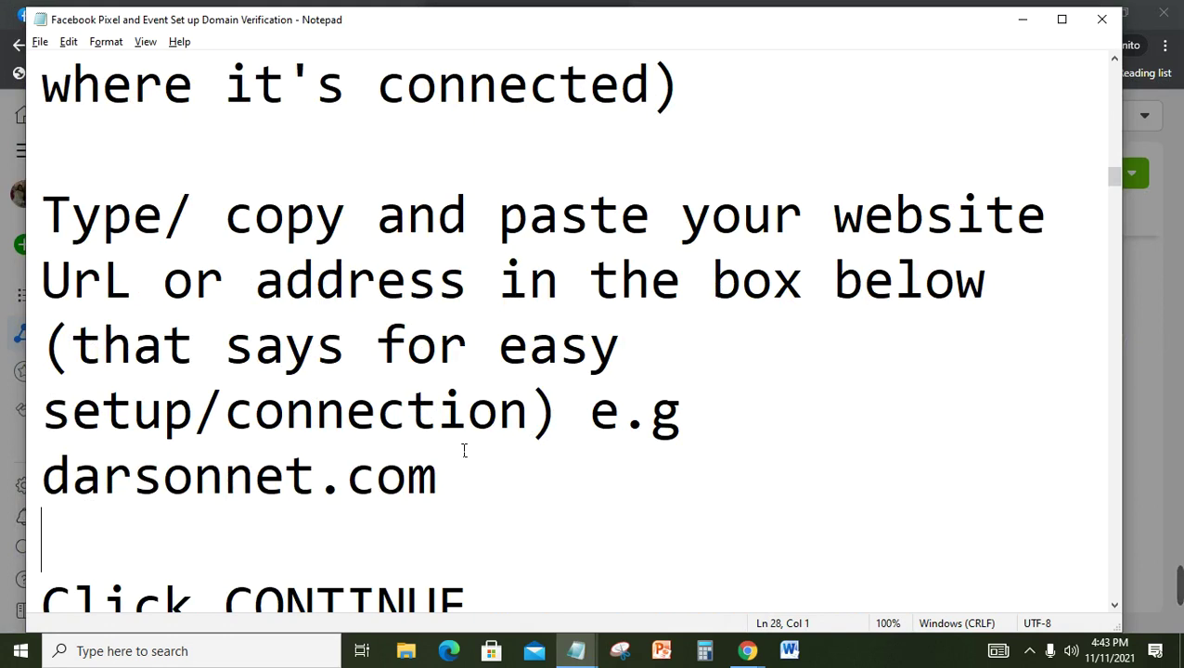
key("Down")
key("Down")
key("Down")
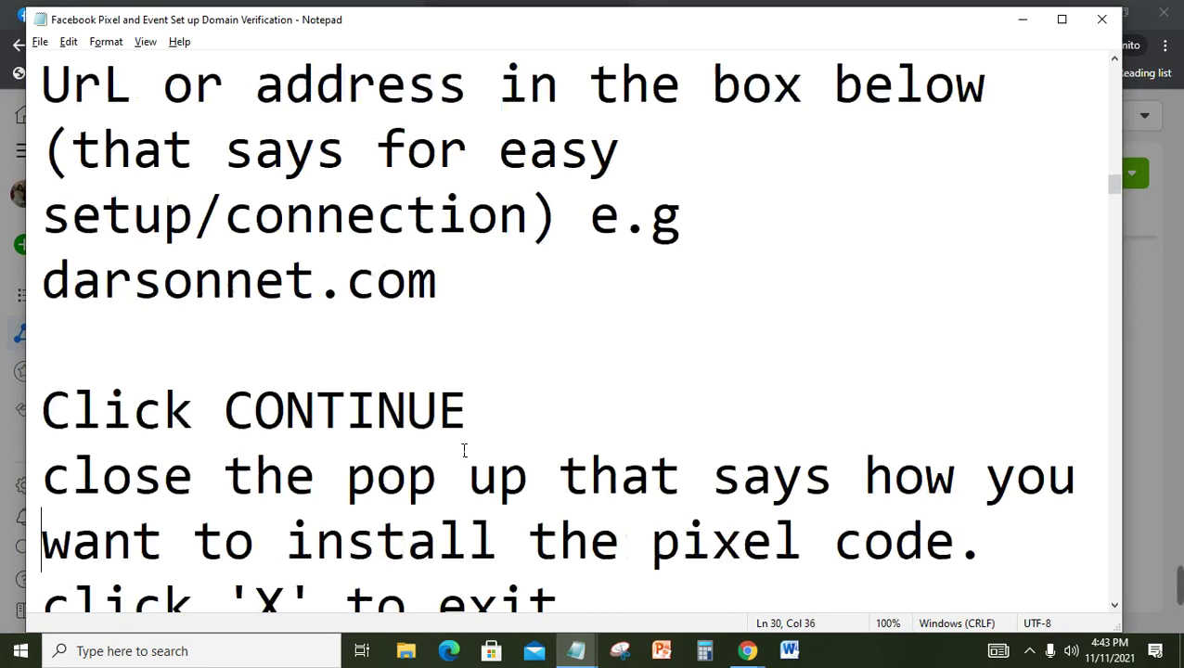
key("Down")
key("Down")
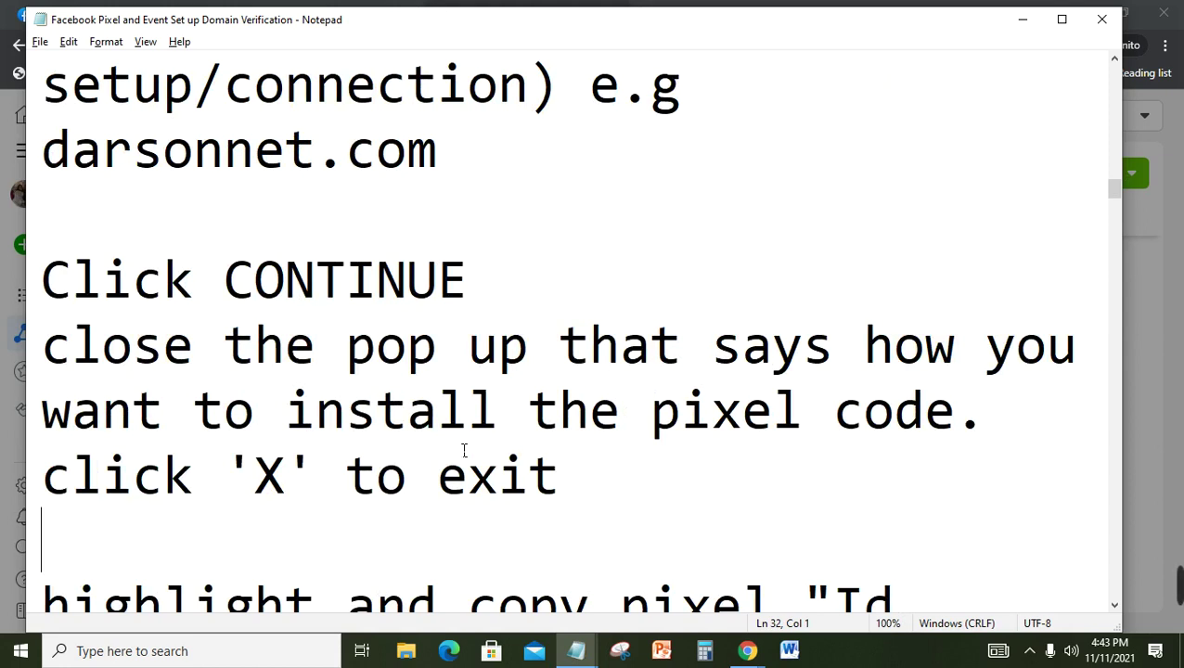
key("Down")
key("Down")
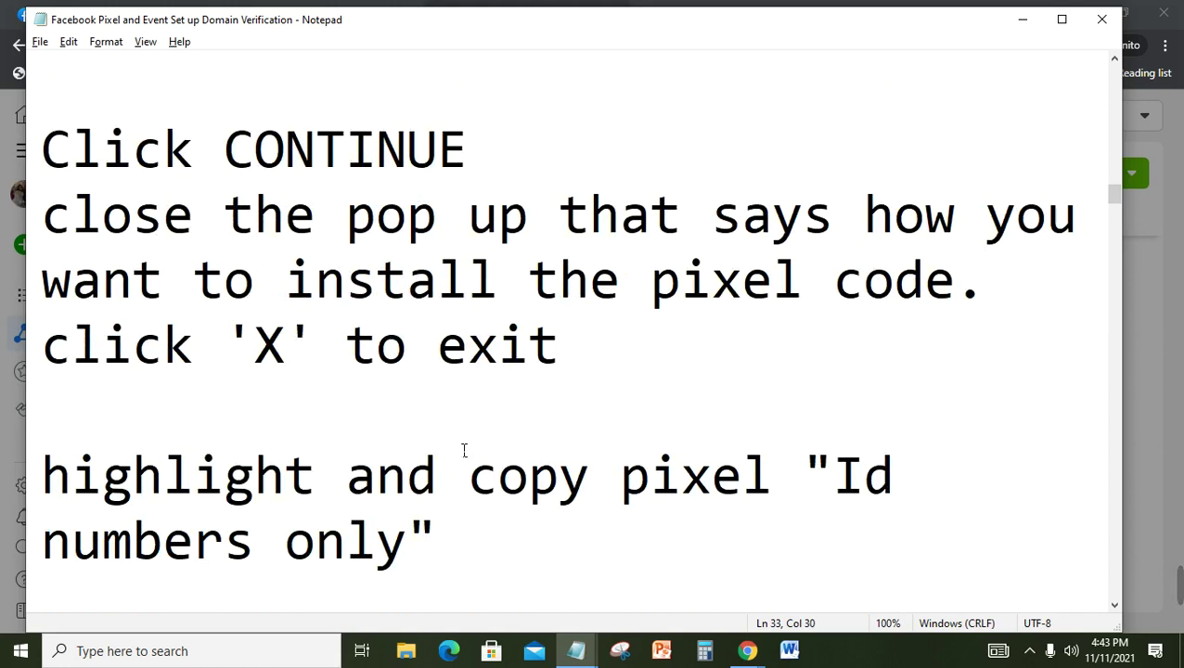
key("Down")
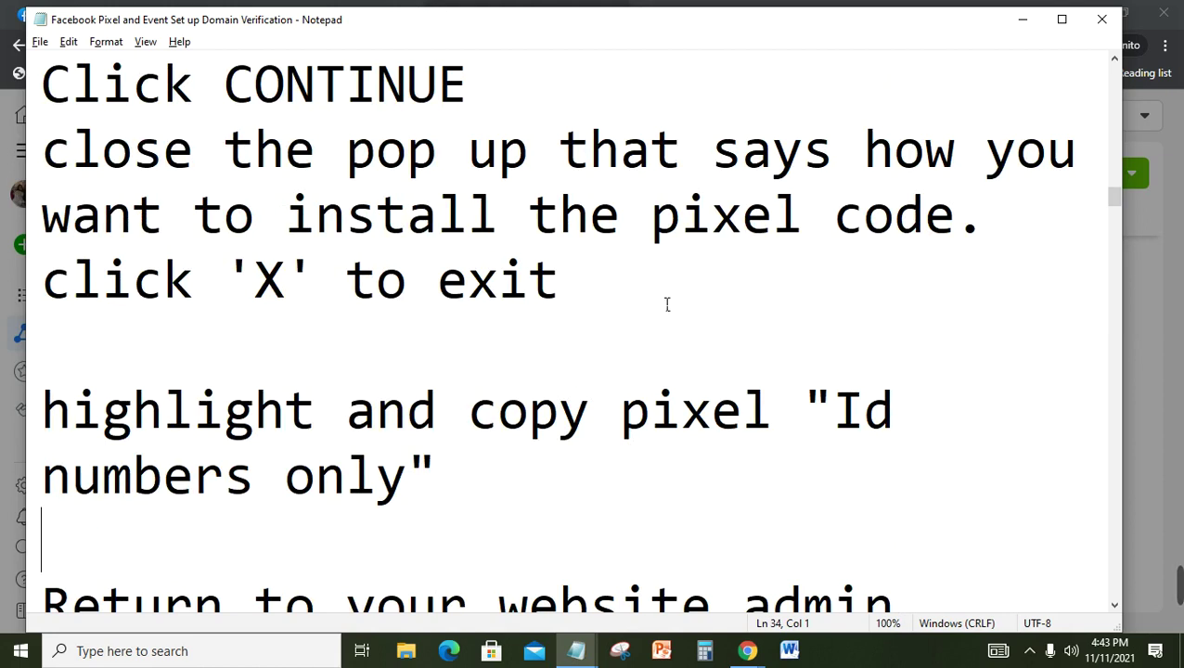
Step: Close the pixel-install dialog and highlight the full leisure shopping pixel ID number
left_click(1037, 22)
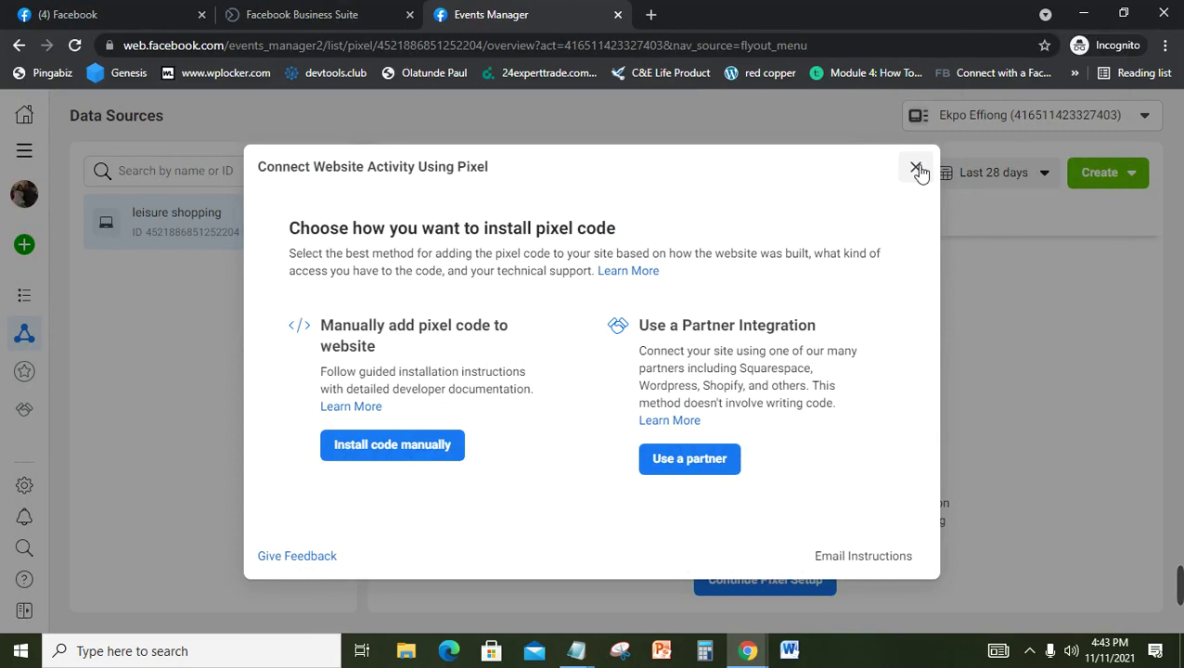
left_click(916, 169)
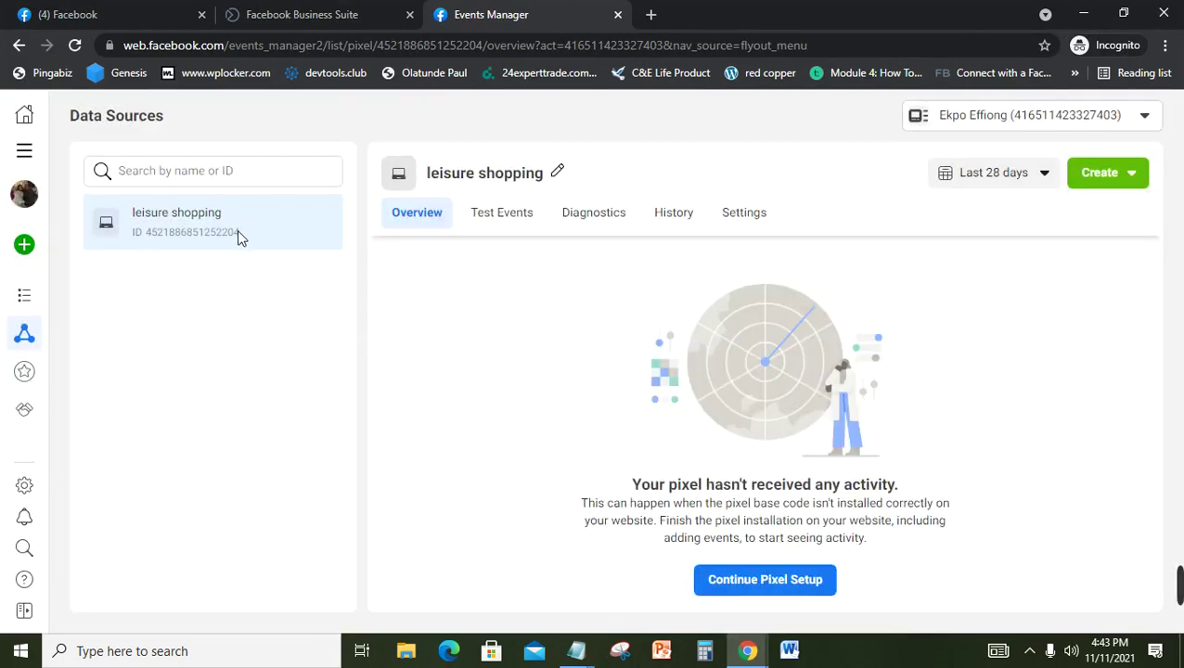
left_click_drag(240, 232, 149, 239)
left_click_drag(149, 239, 151, 239)
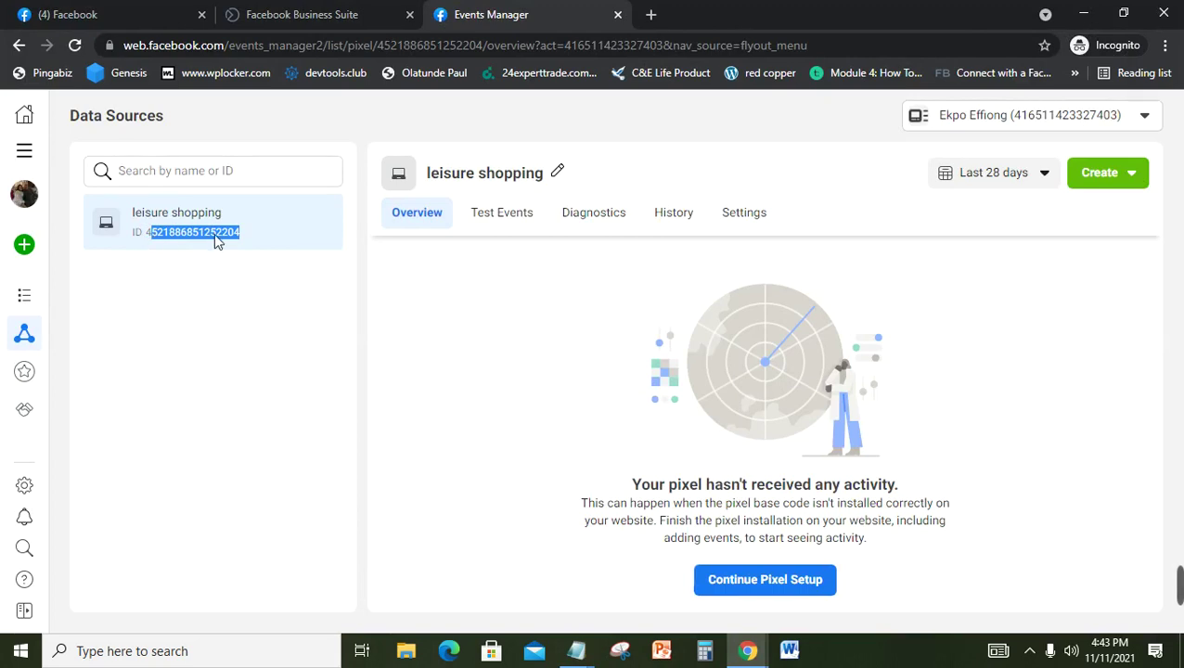
left_click(266, 236)
left_click_drag(251, 235, 149, 239)
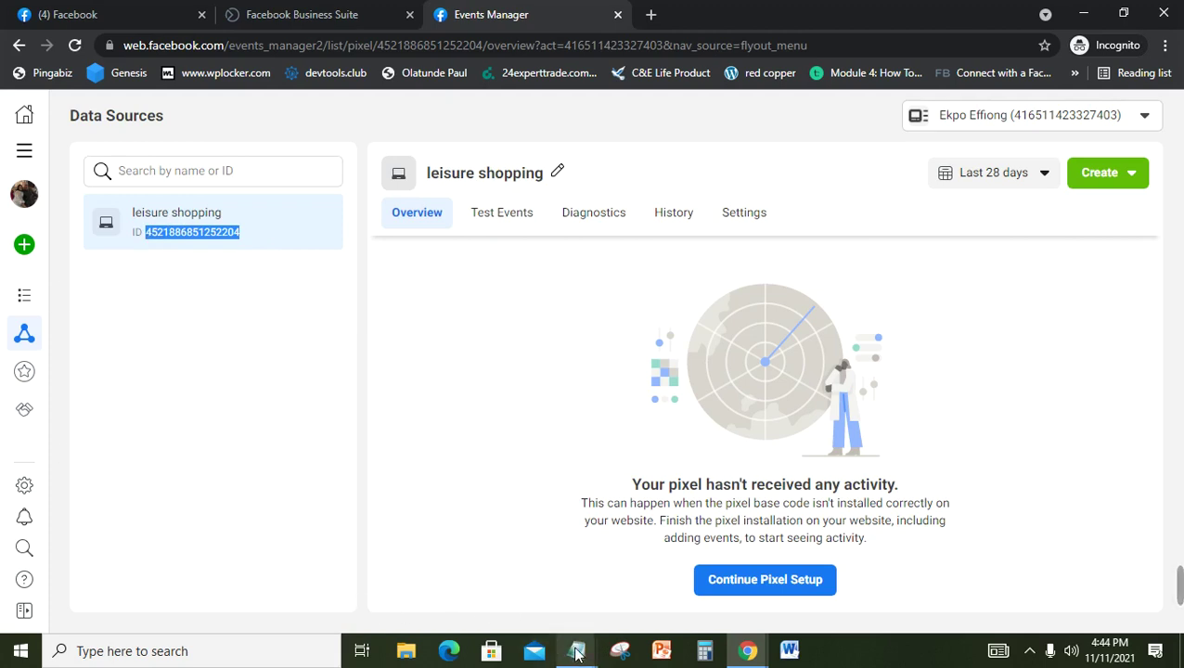
Step: Review the notes on logging into the site admin and adding plugins, then return to Chrome
mouse_move(577, 652)
left_click(520, 600)
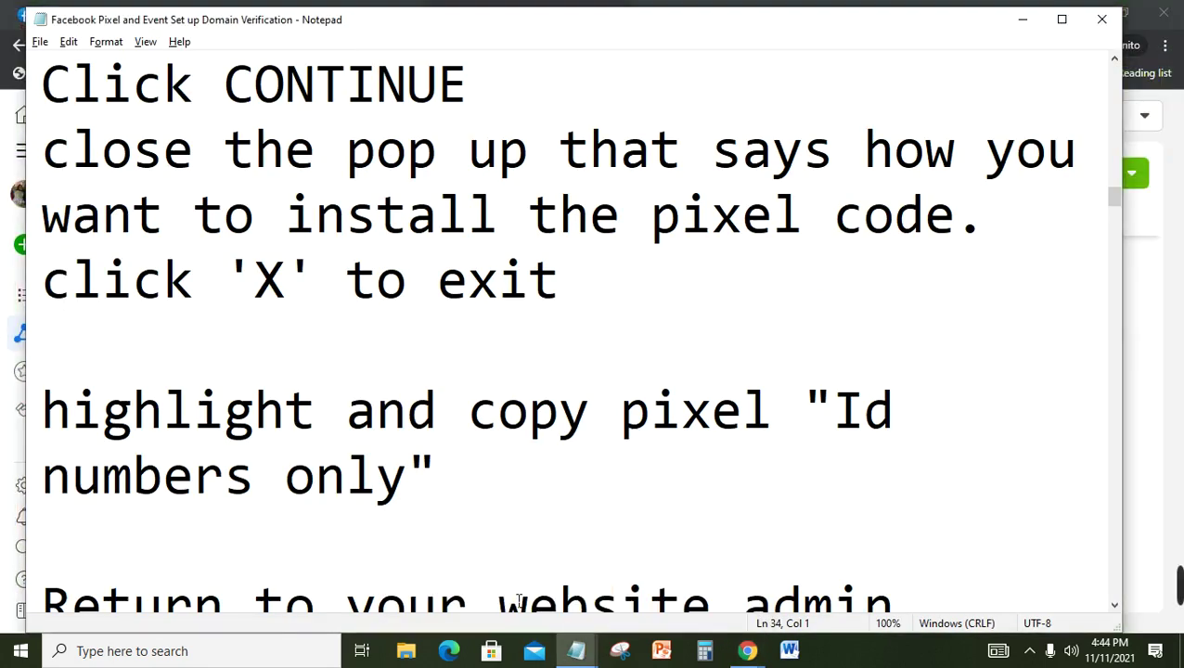
key("Down")
key("Down")
key("Down")
key("Down")
key("Down")
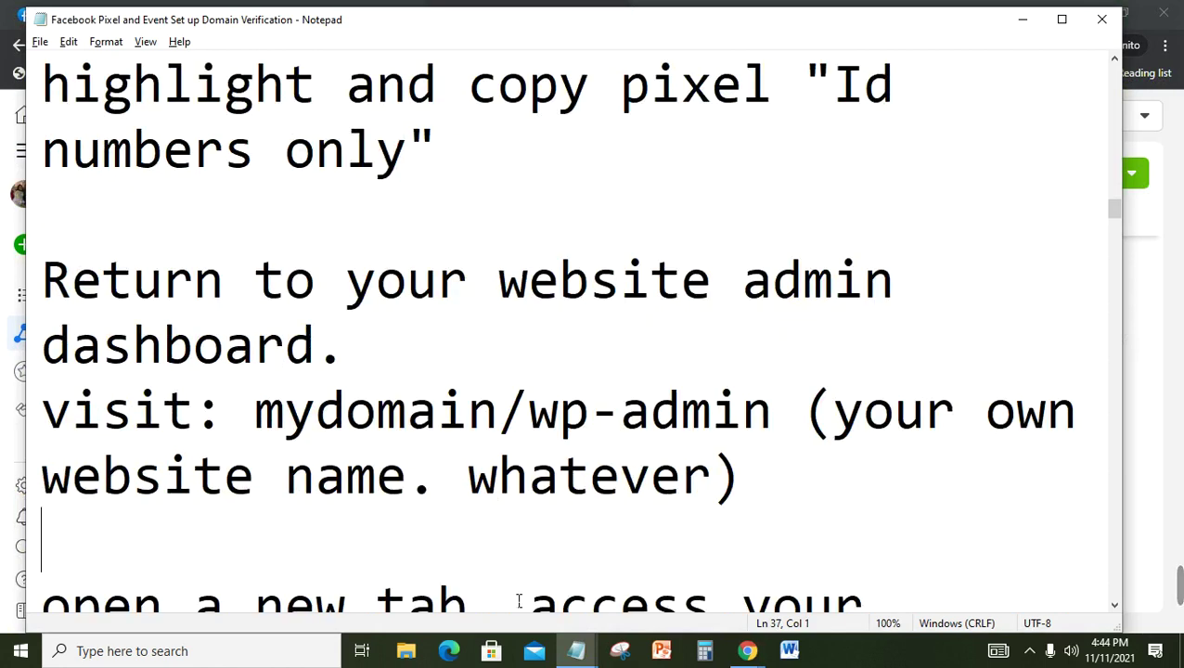
key("Down")
key("Down")
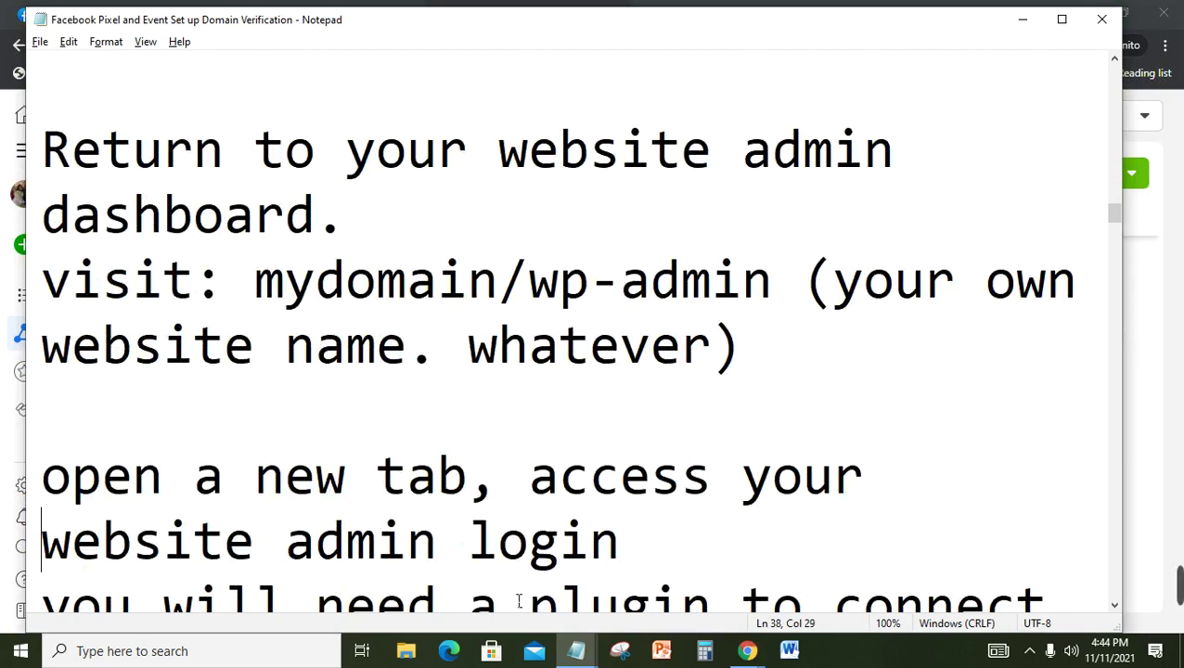
key("Down")
key("Down")
key("Down")
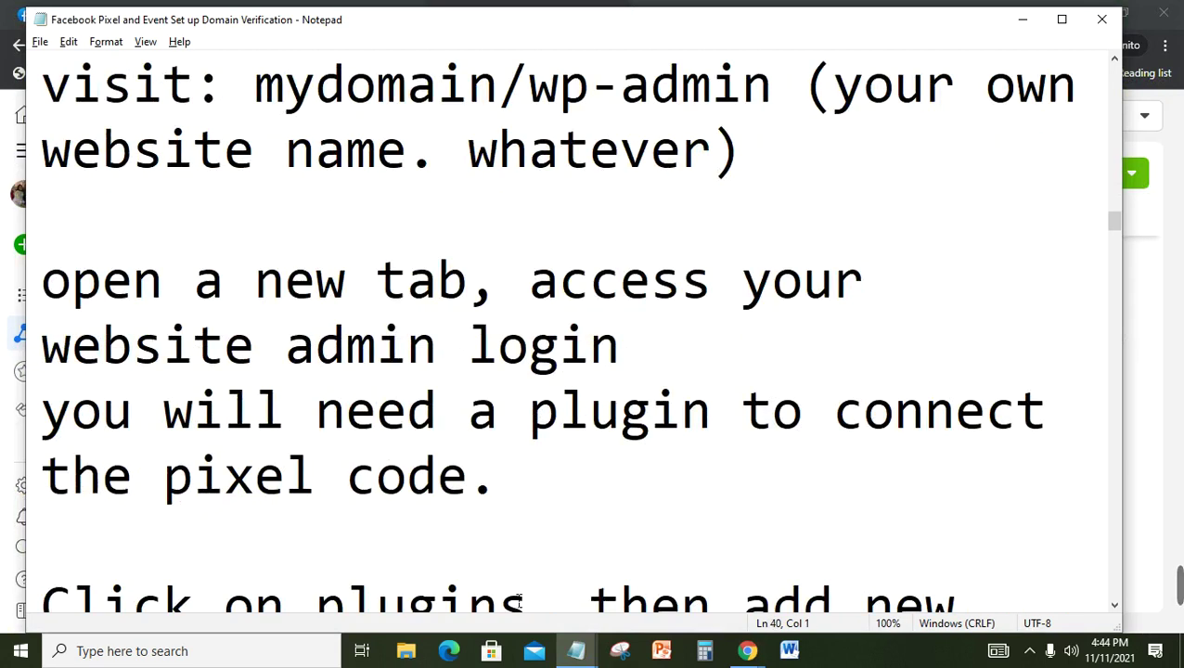
key("Down")
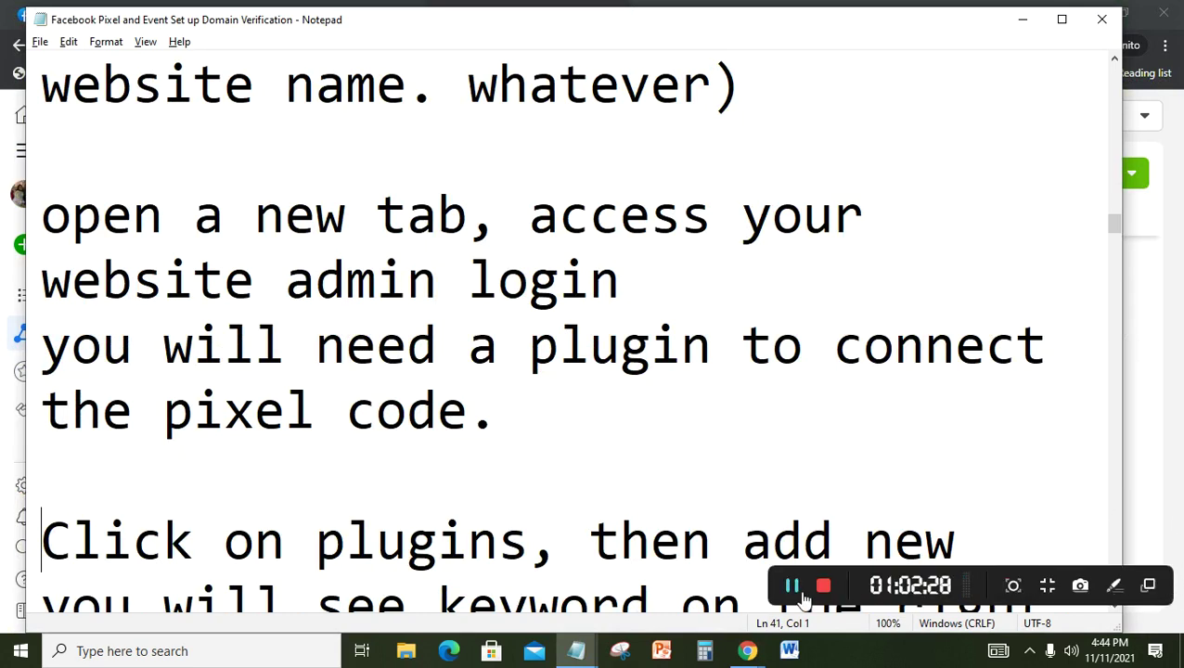
key("alt+Tab")
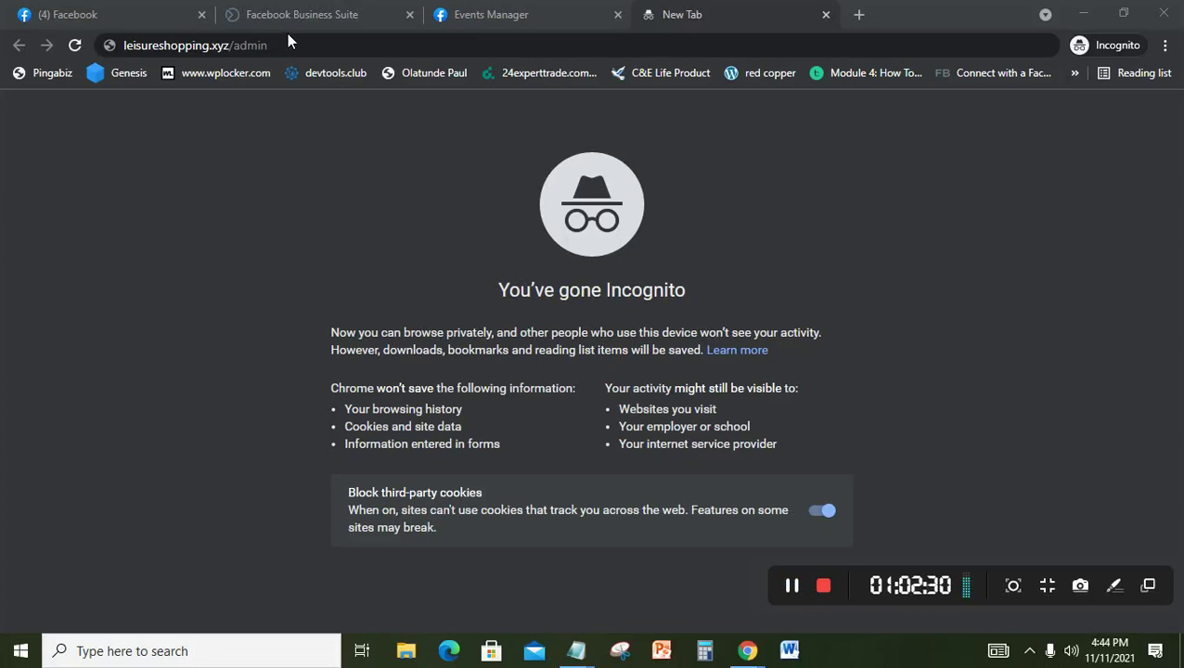
Step: Load leisureshopping.xyz/admin and enter the admin username on the login page
left_click(293, 44)
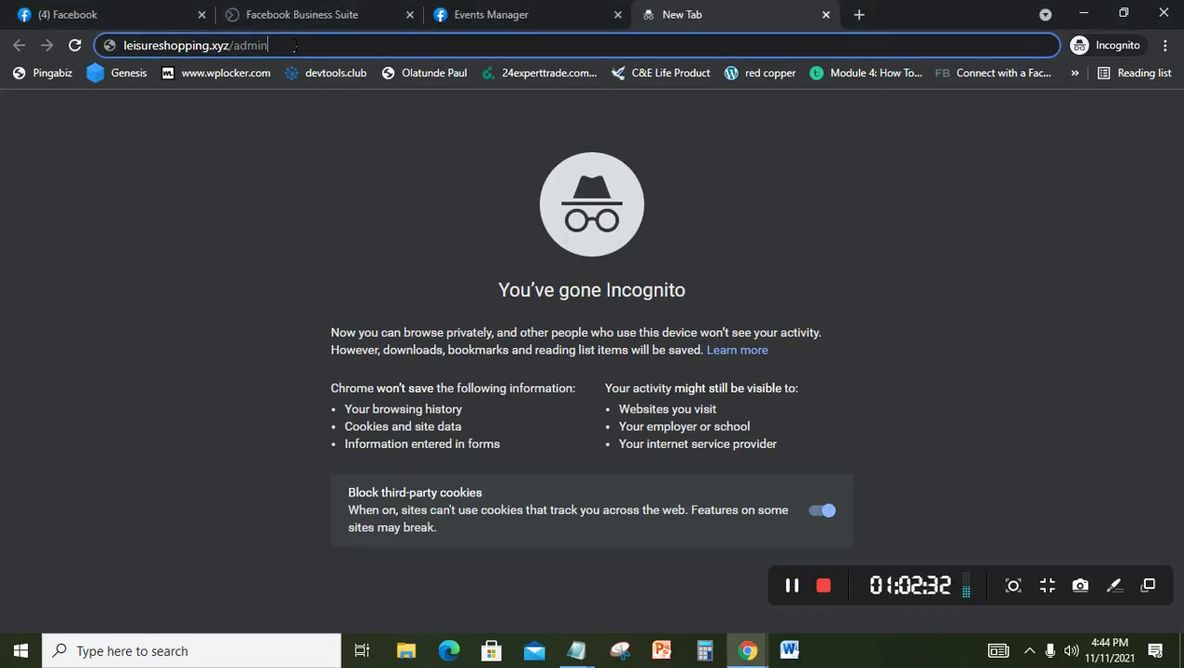
key("Return")
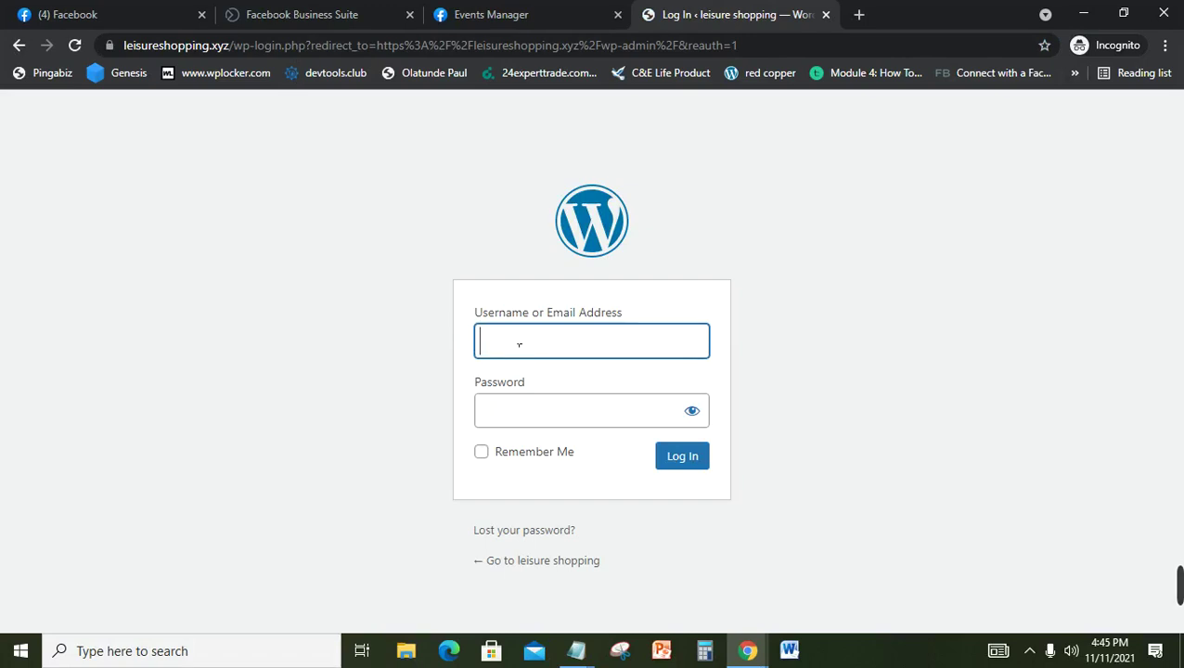
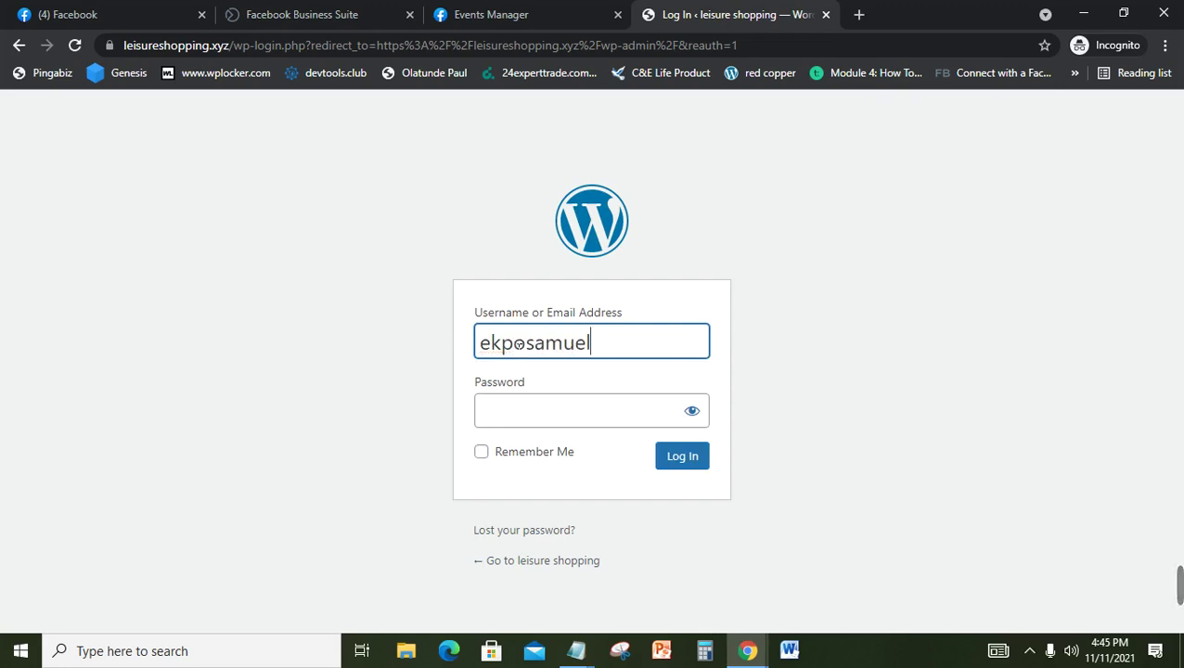
Step: Enter the account password and log in to the WordPress Dashboard
left_click(551, 423)
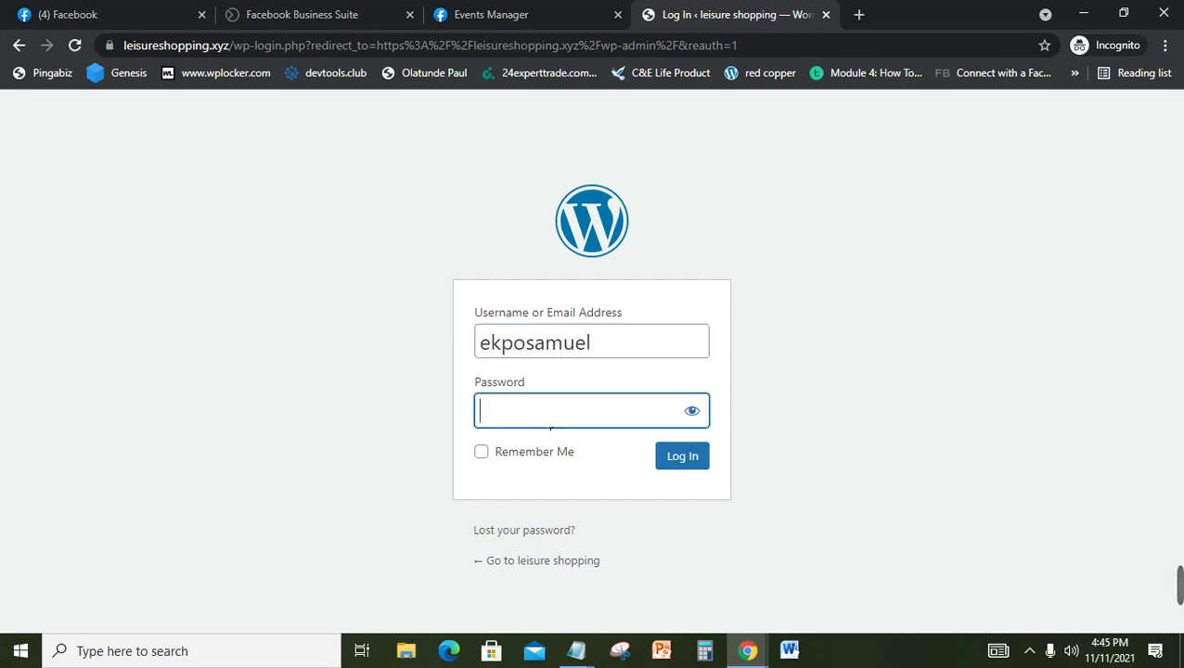
type("***************")
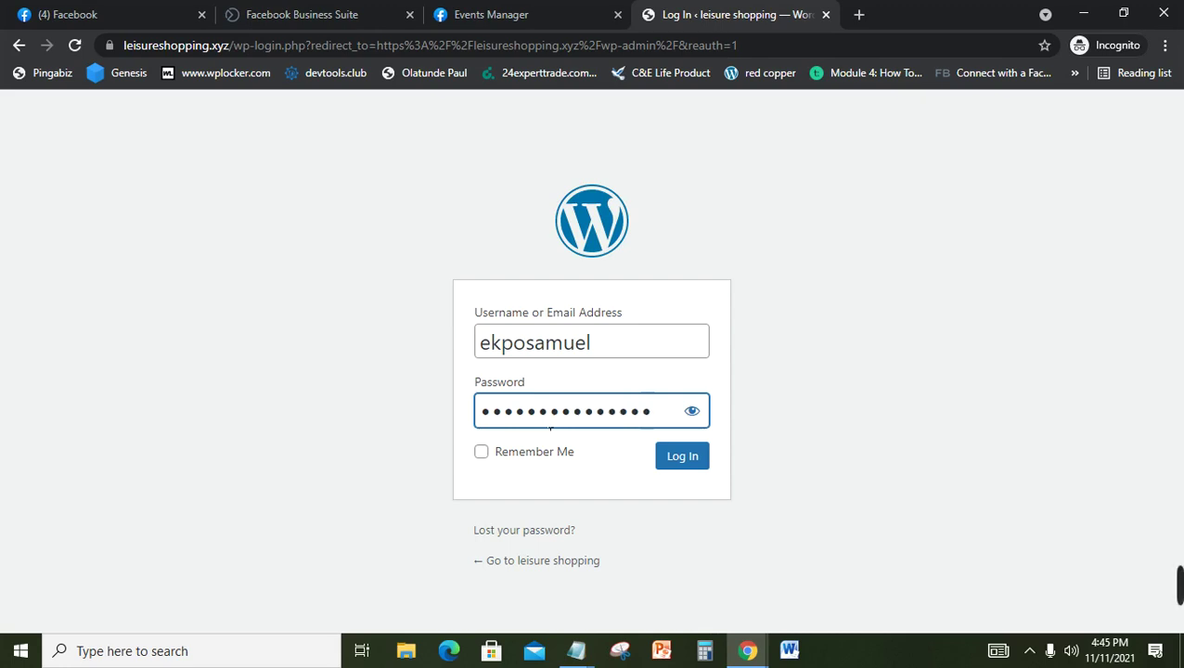
type("**")
type("•")
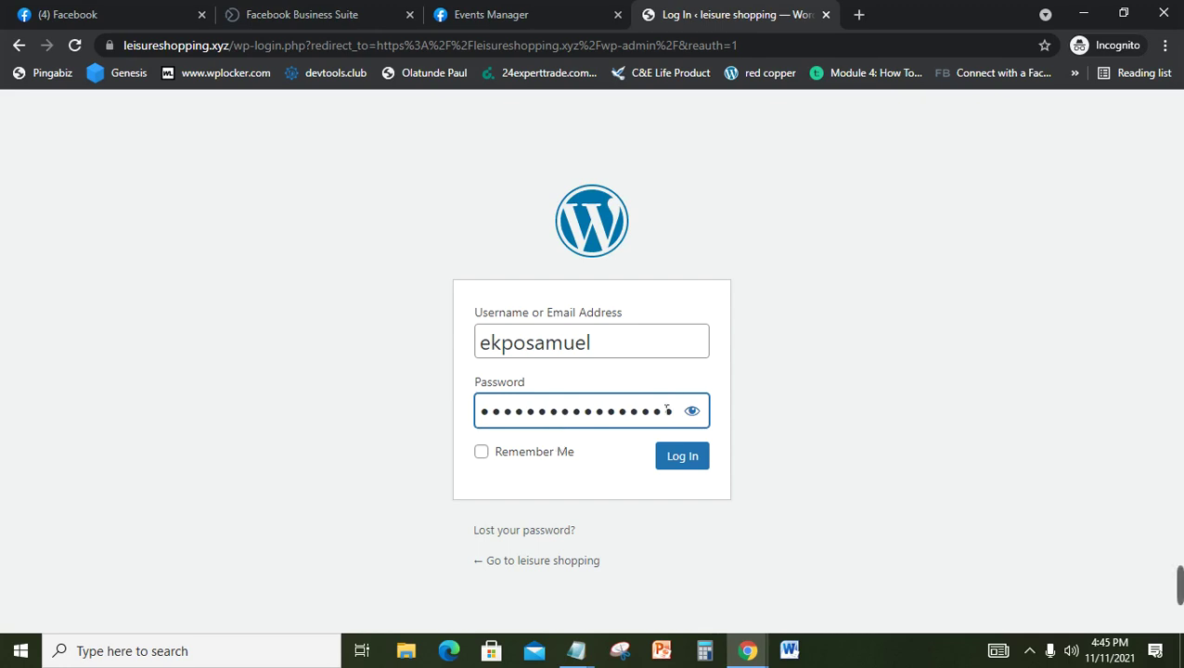
left_click(701, 410)
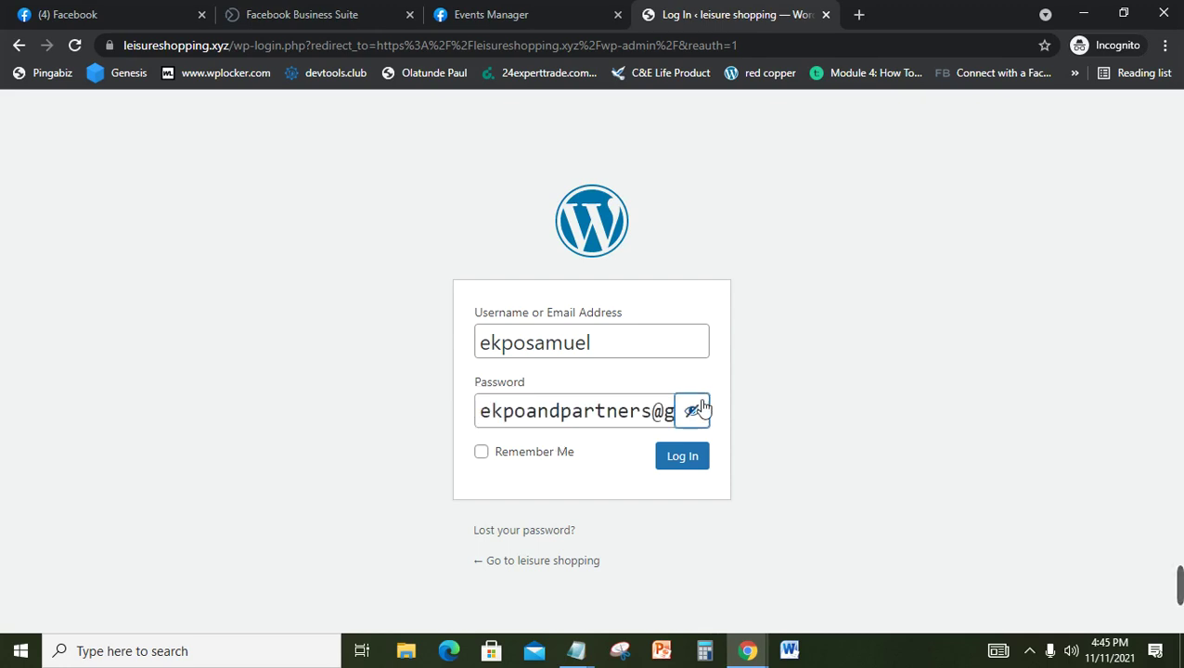
left_click(703, 409)
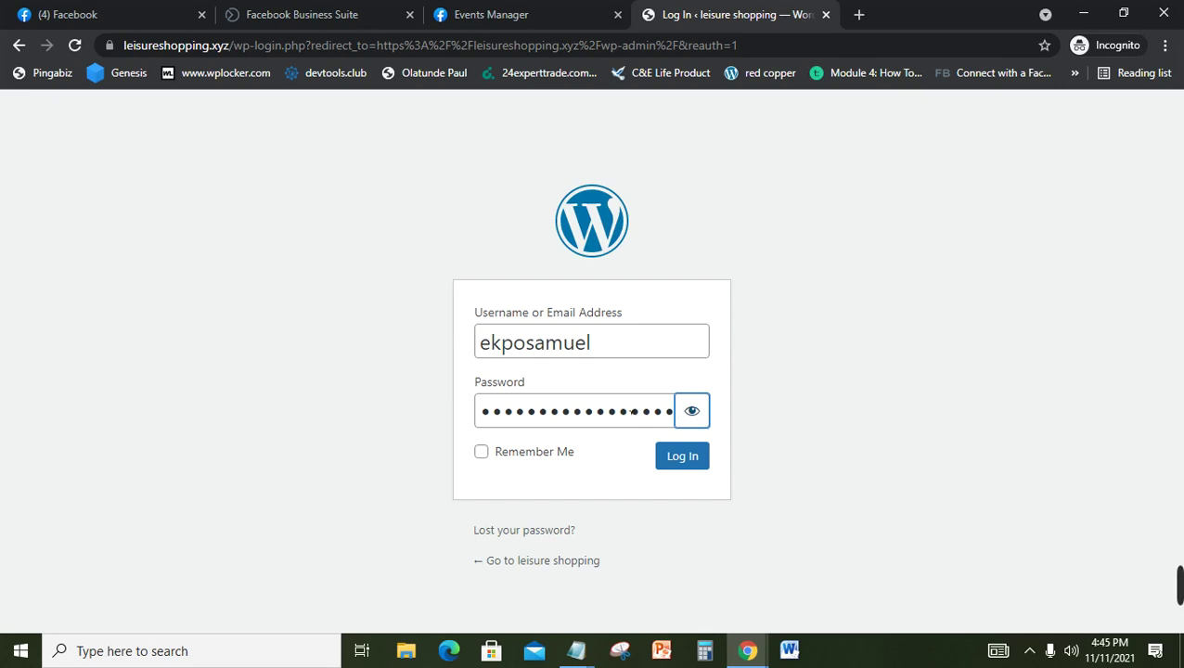
double_click(632, 411)
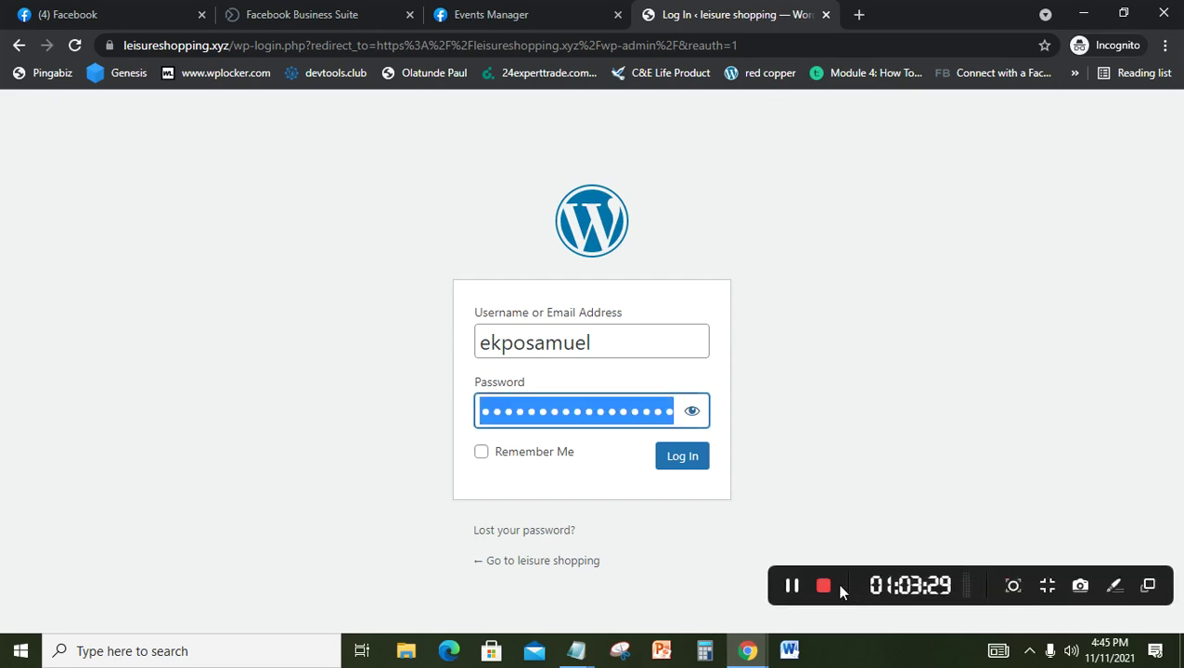
key("Return")
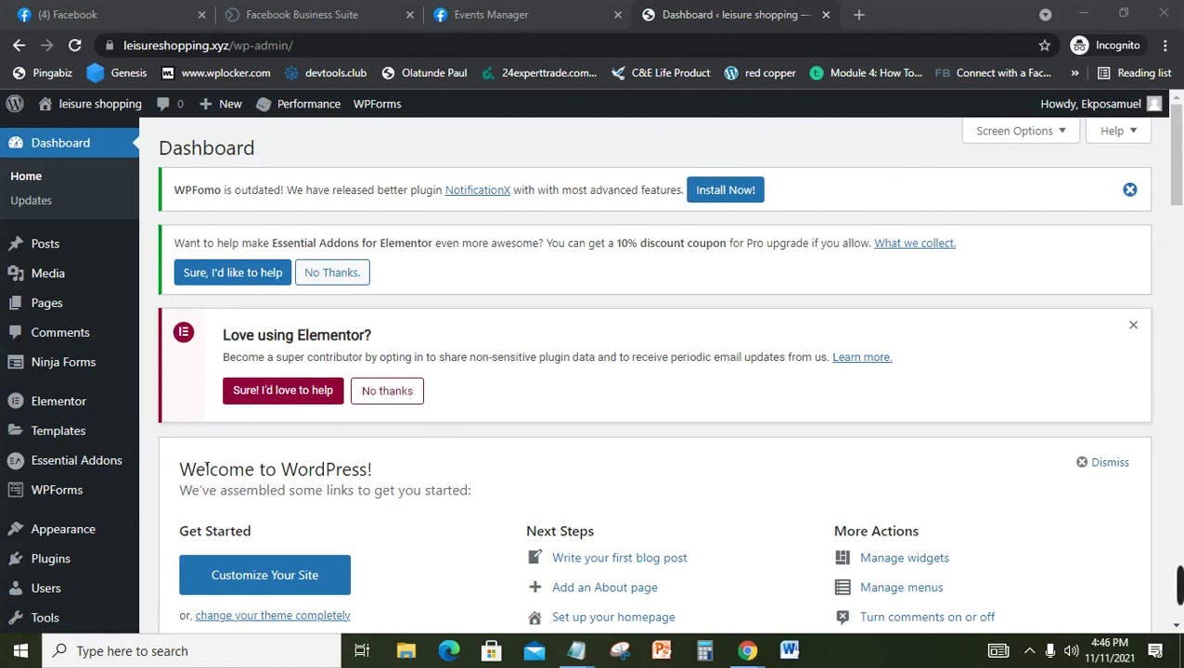
mouse_move(573, 652)
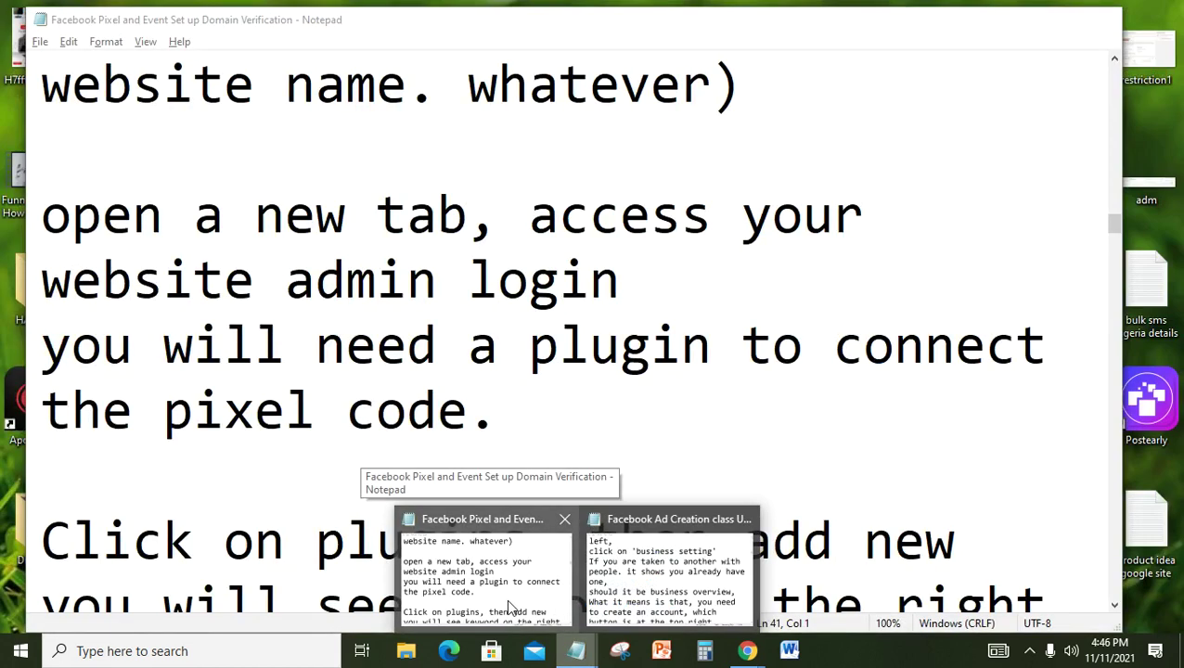
left_click(509, 608)
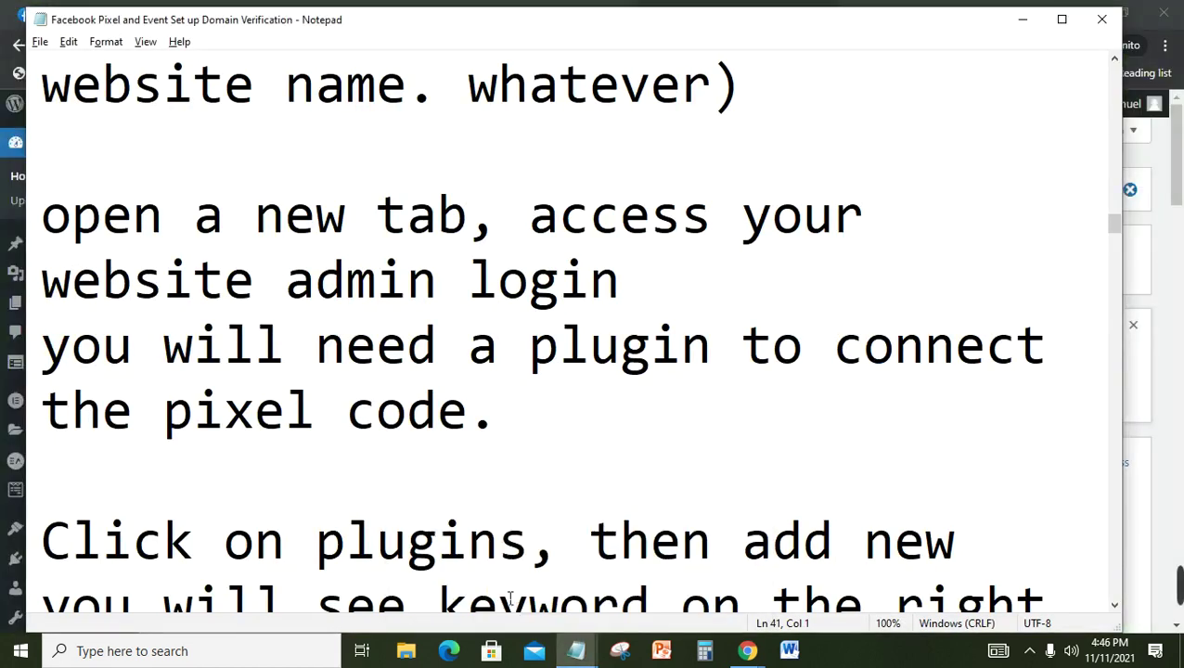
left_click(463, 501)
key("Down")
key("Down")
key("Down")
key("Down")
key("Down")
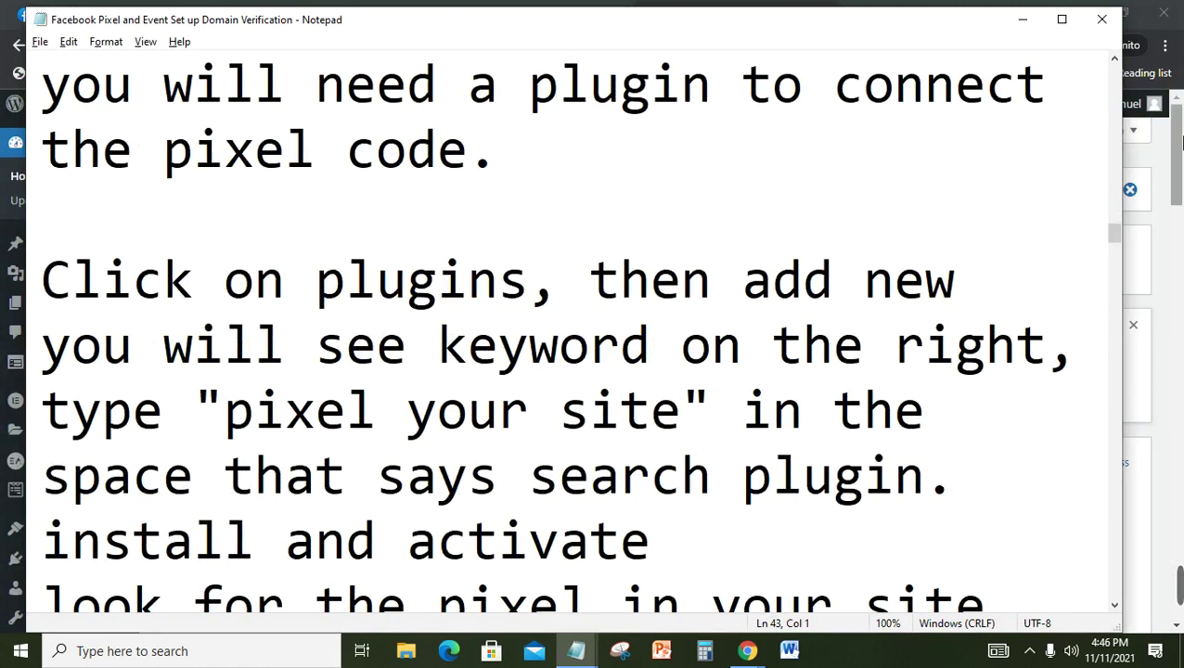
left_click(1177, 172)
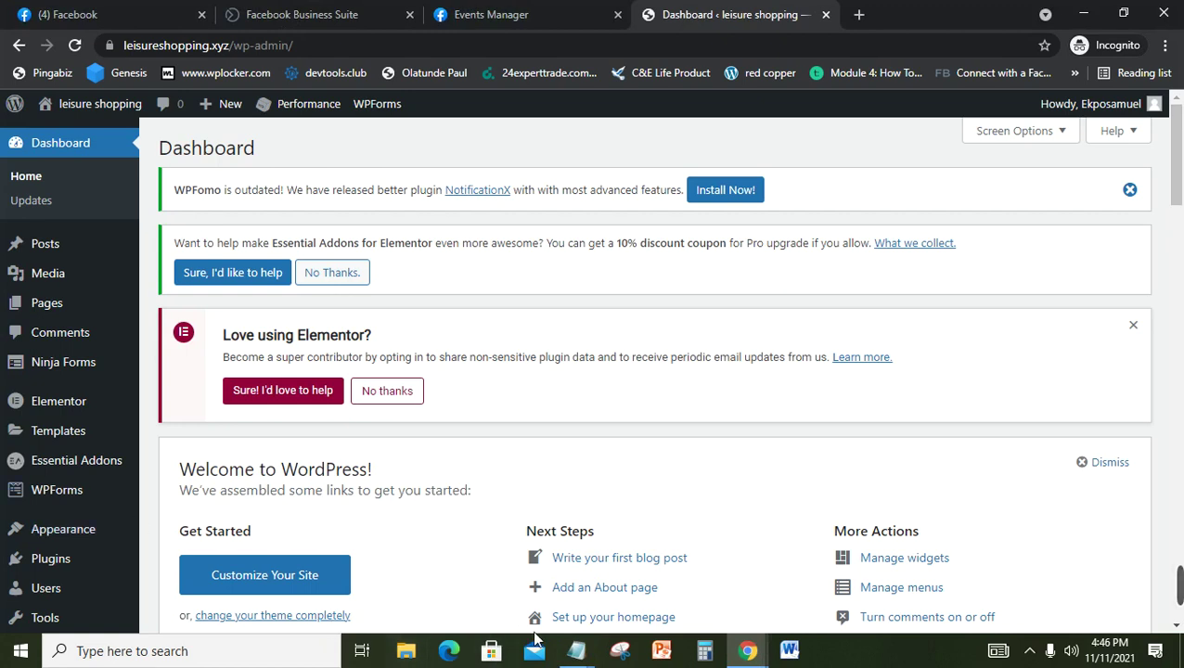
mouse_move(577, 650)
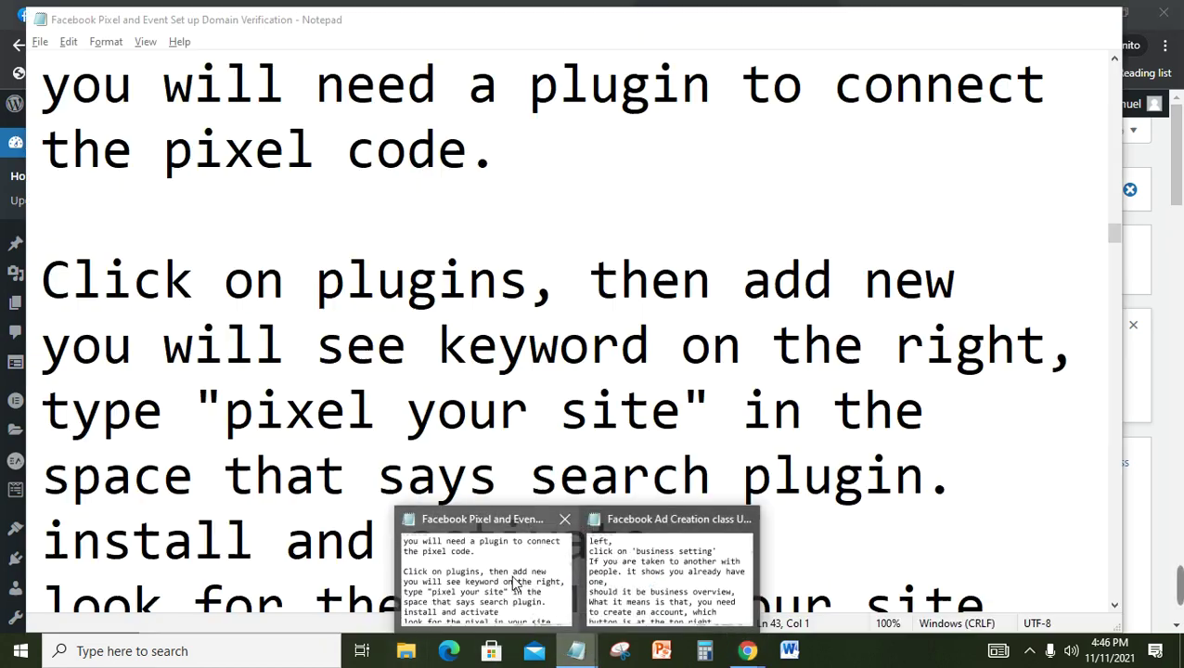
left_click(545, 601)
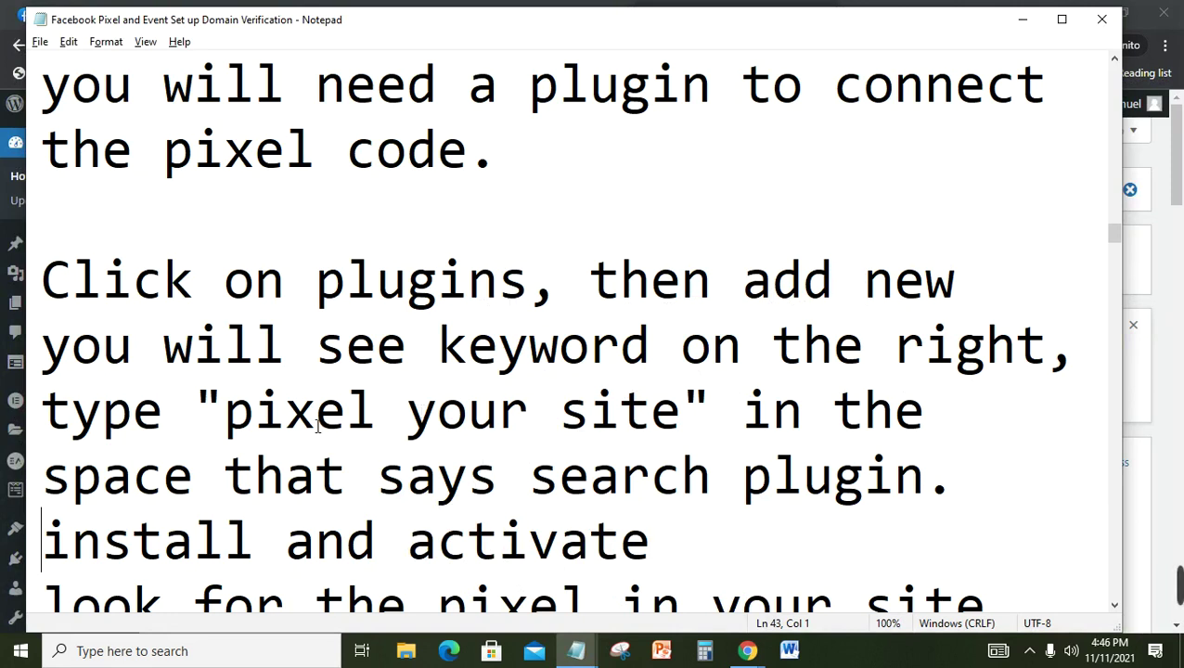
left_click(620, 494)
key("ctrl+End")
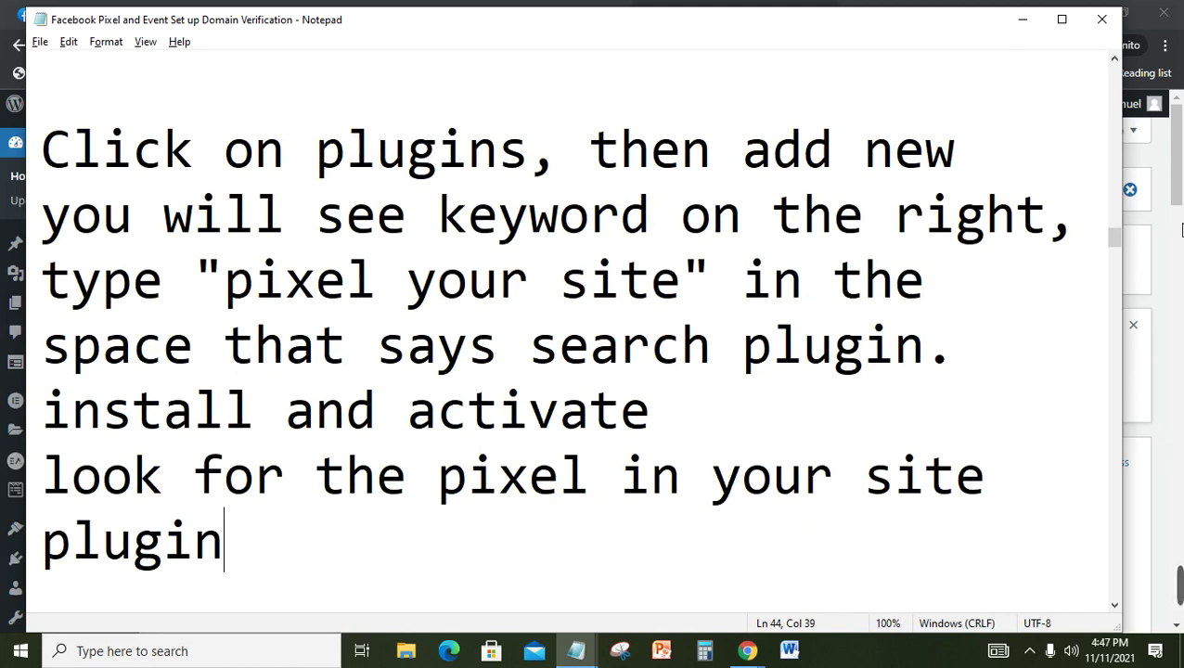
left_click(1179, 229)
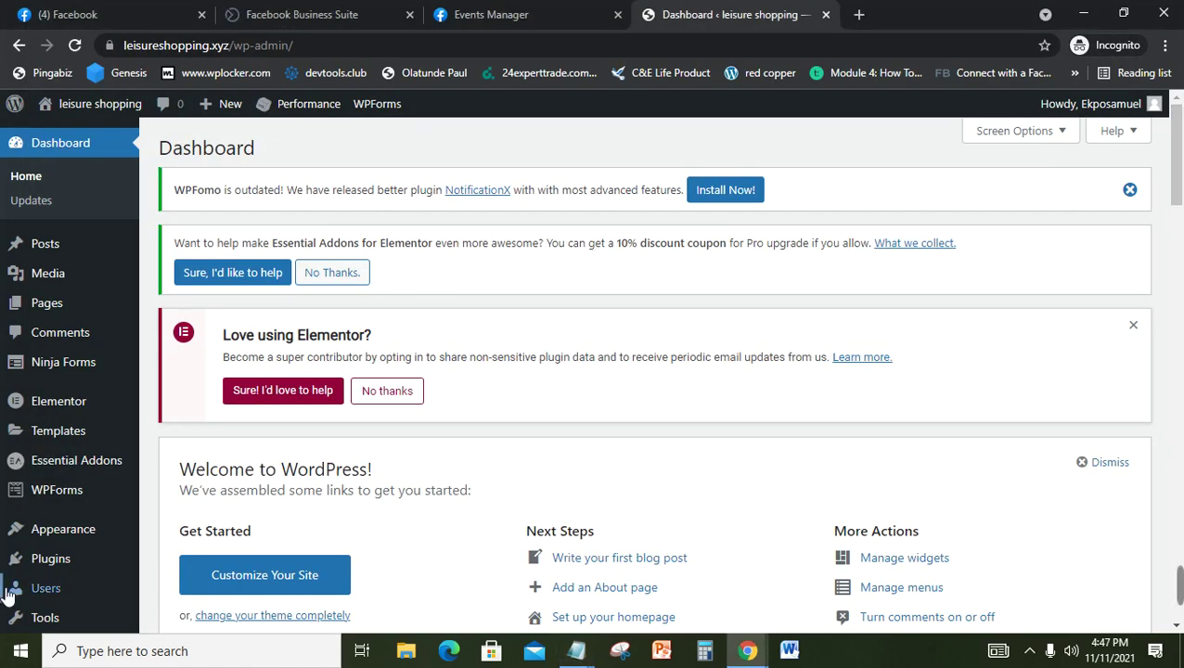
Step: Go to Plugins > Add New and search the directory for 'pixel your site'
mouse_move(74, 570)
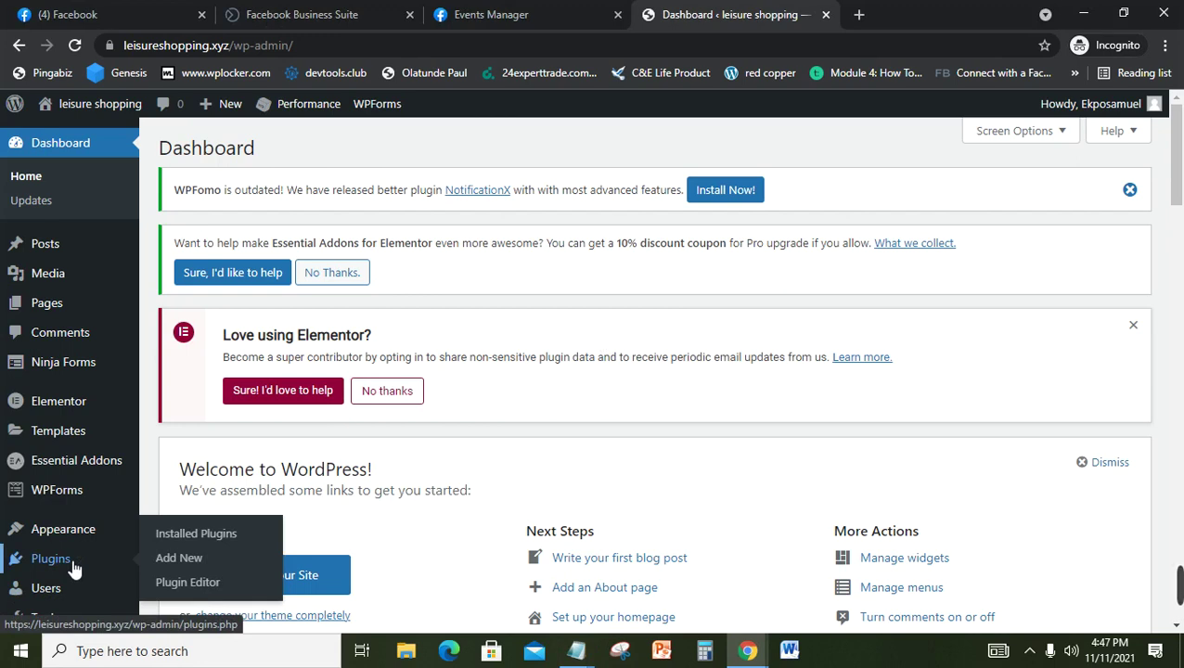
left_click(179, 557)
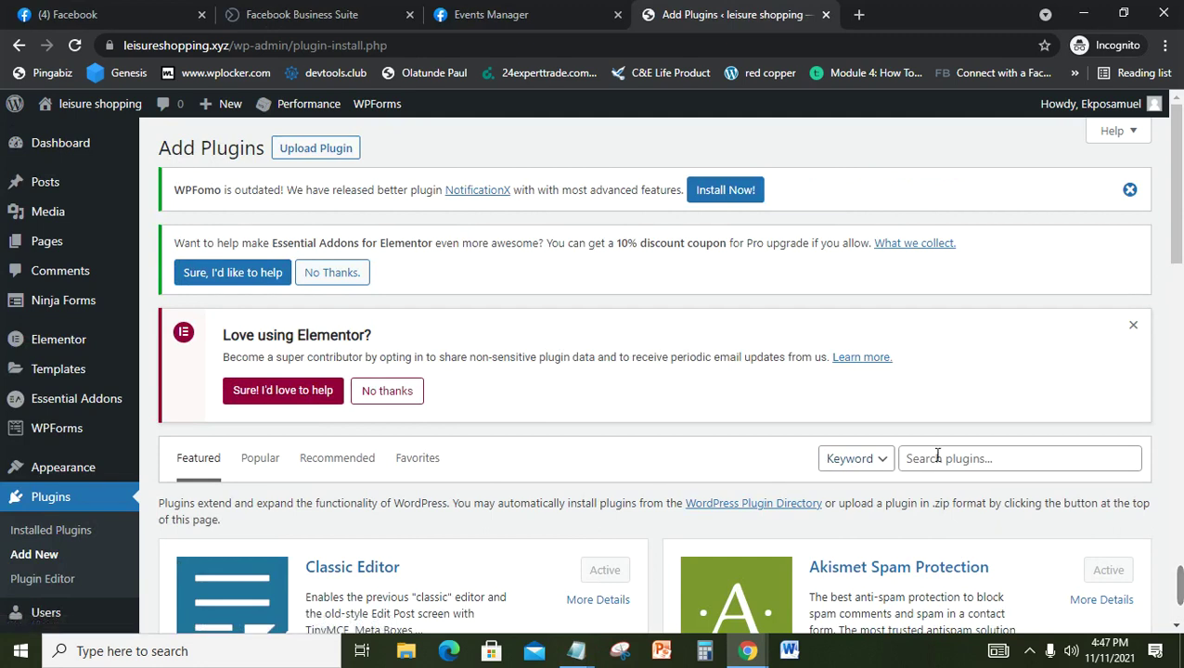
left_click(952, 465)
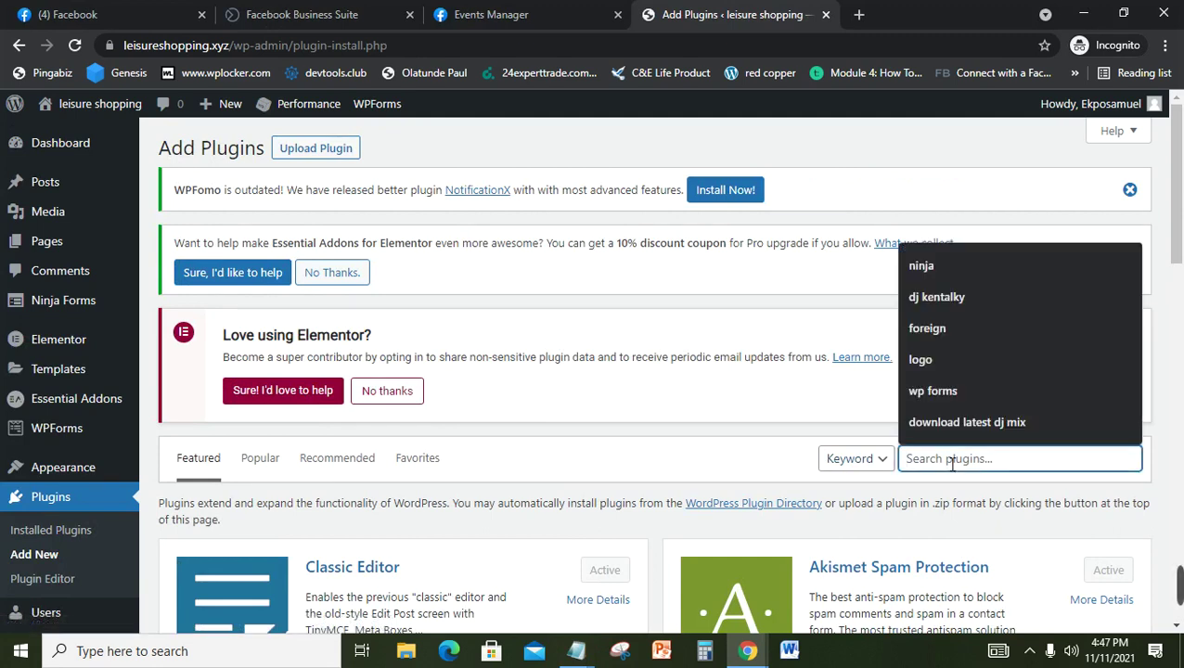
type("pi")
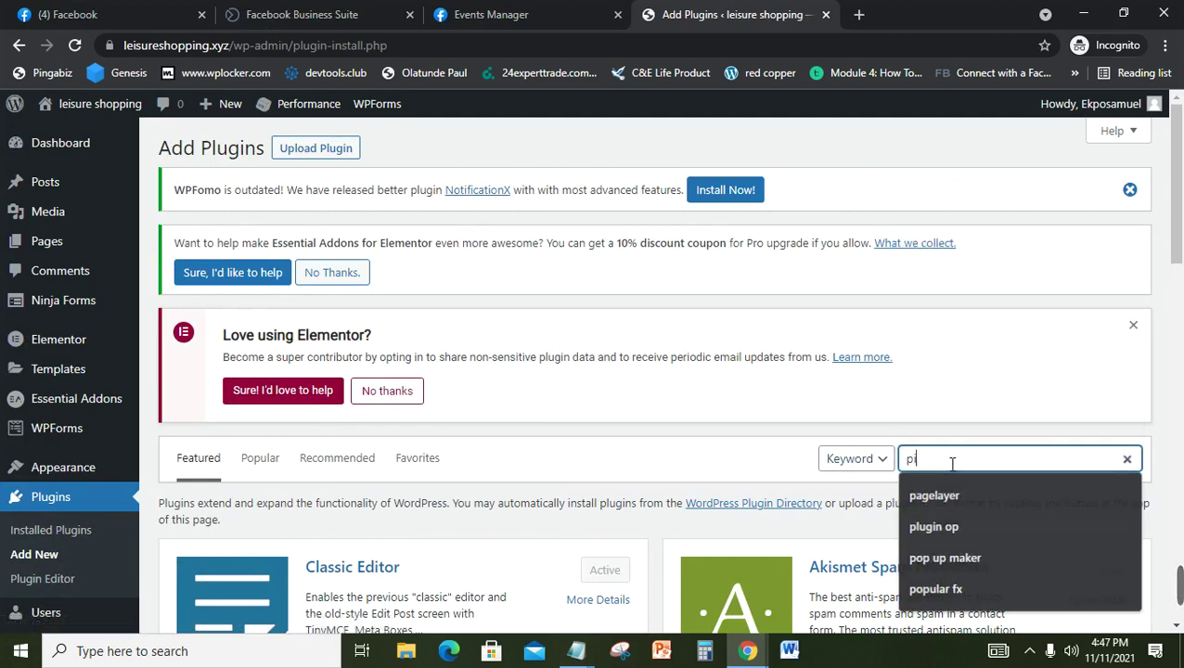
type("xel y")
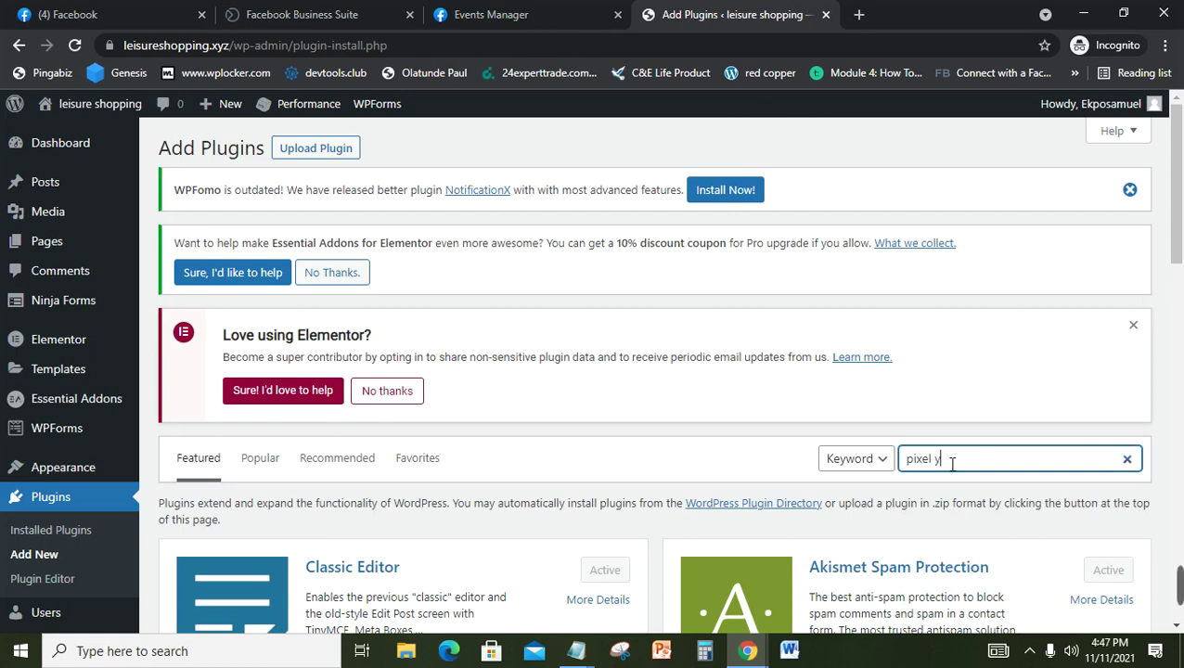
type("our site")
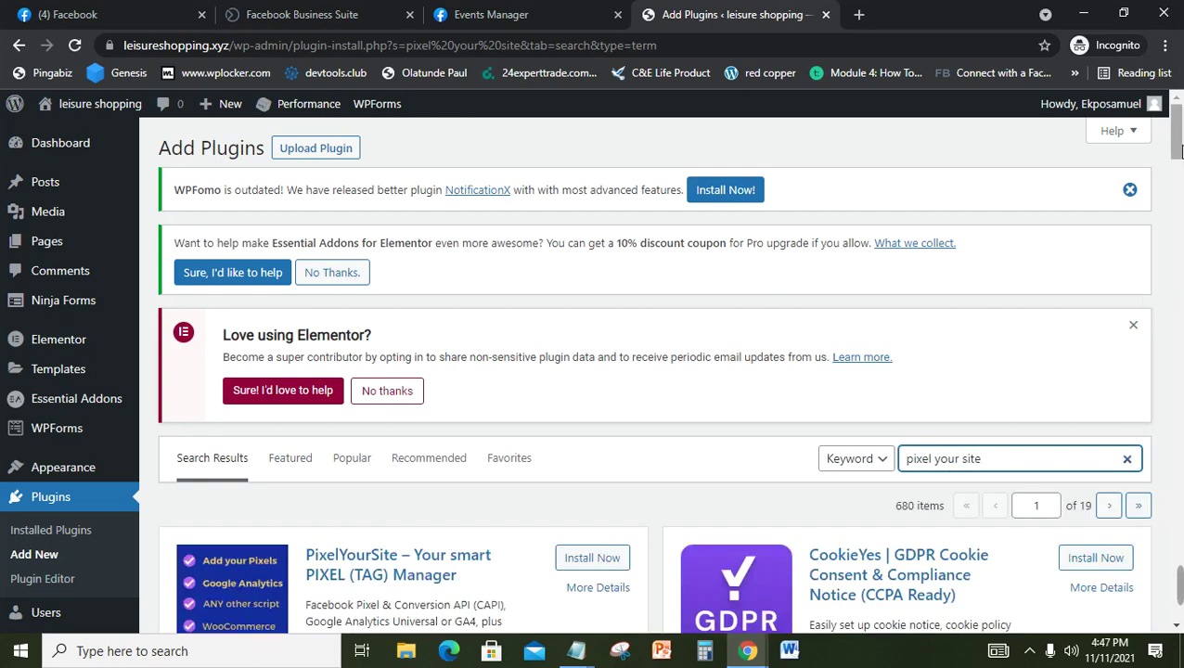
Step: Install the PixelYourSite plugin from the search results and activate it
scroll(1180, 181, "down", 3)
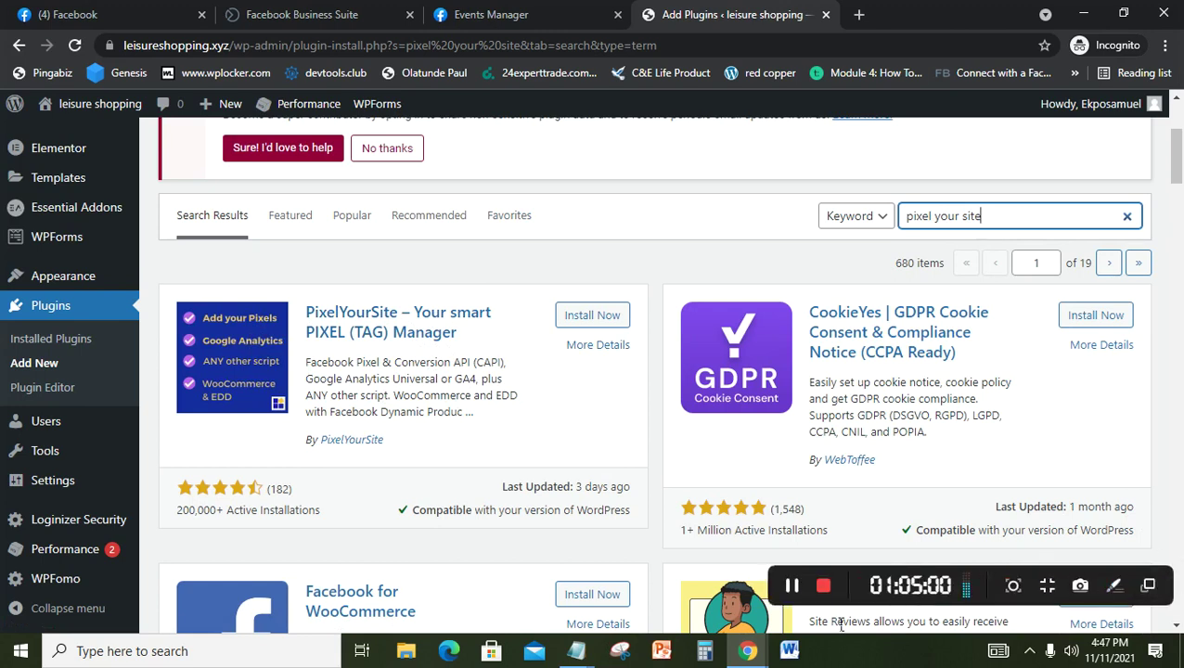
left_click(792, 586)
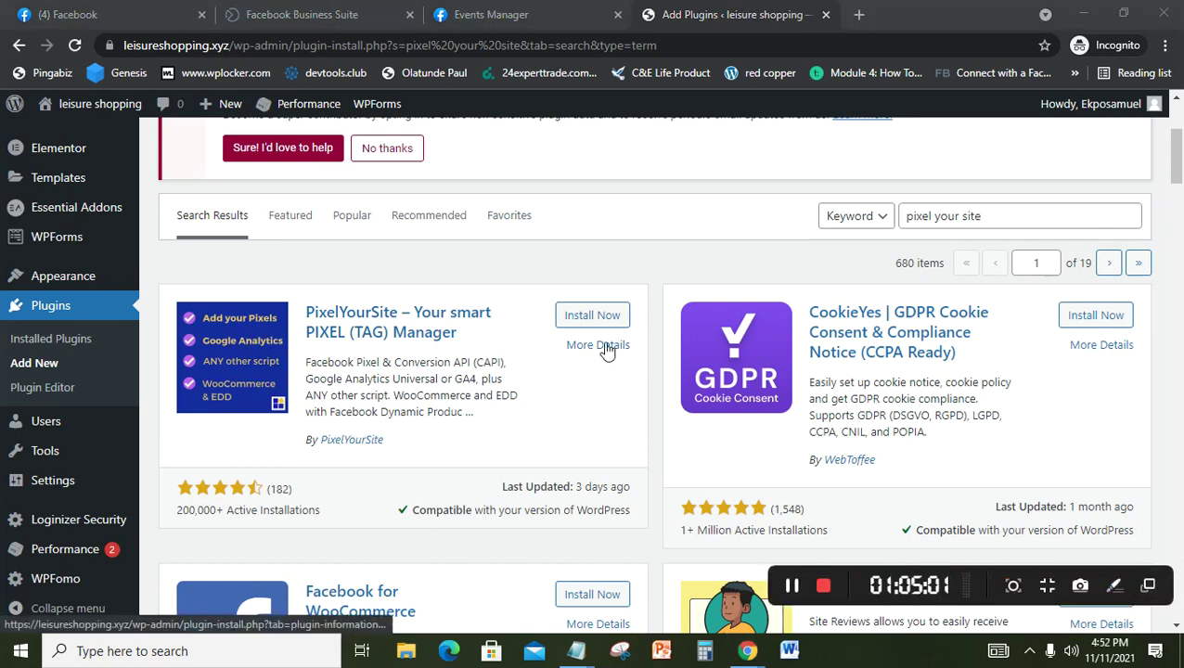
left_click(600, 320)
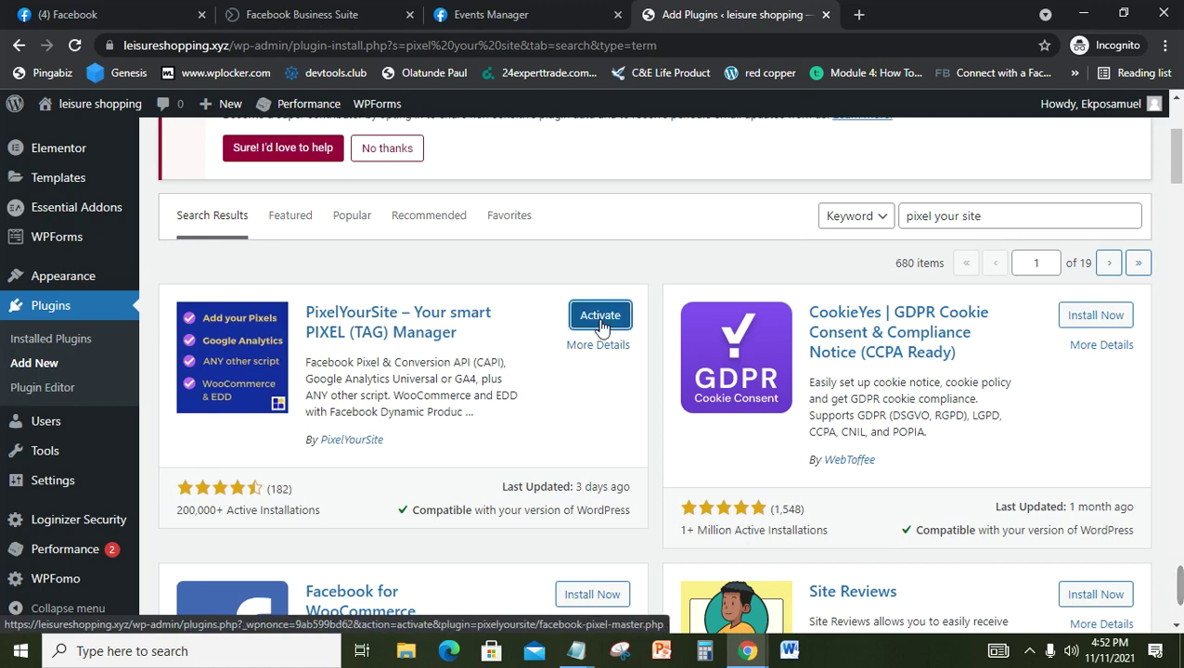
left_click(601, 323)
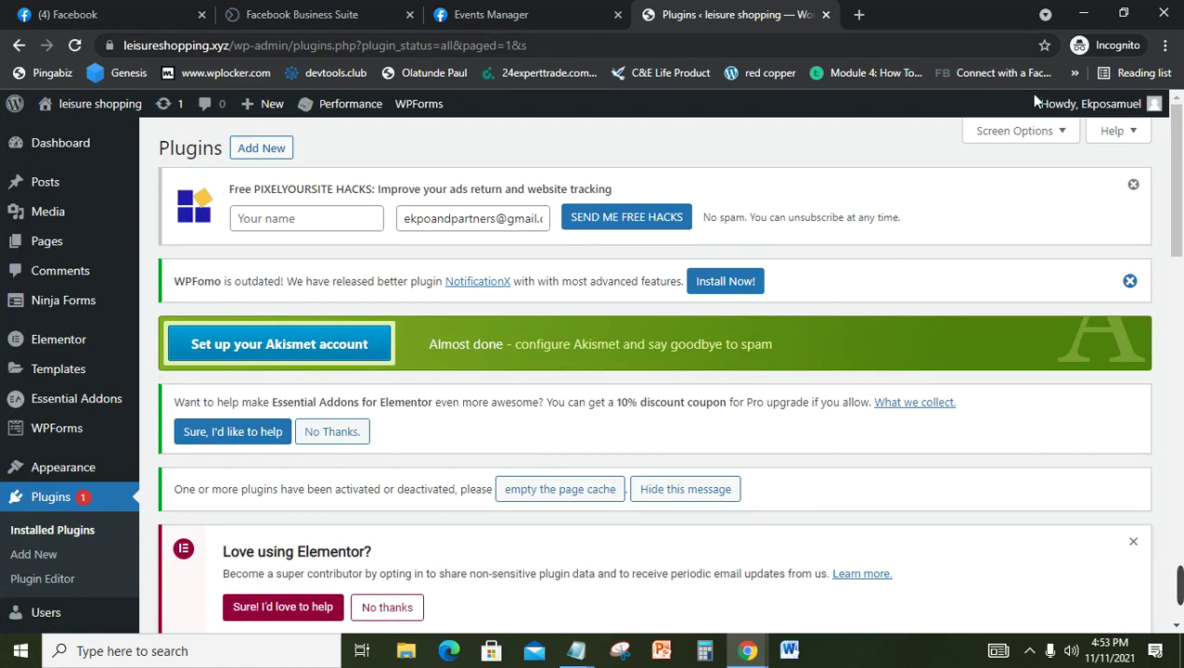
Step: Open the PixelYourSite Dashboard from the admin sidebar flyout
left_click_drag(1181, 217, 1181, 304)
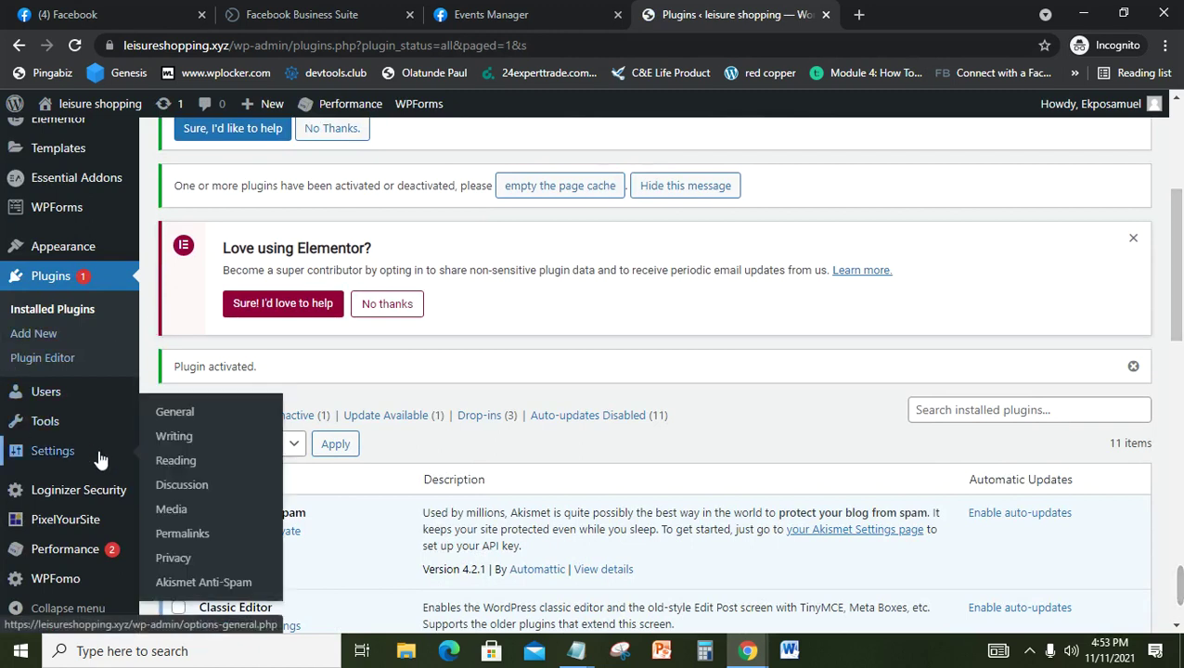
mouse_move(58, 530)
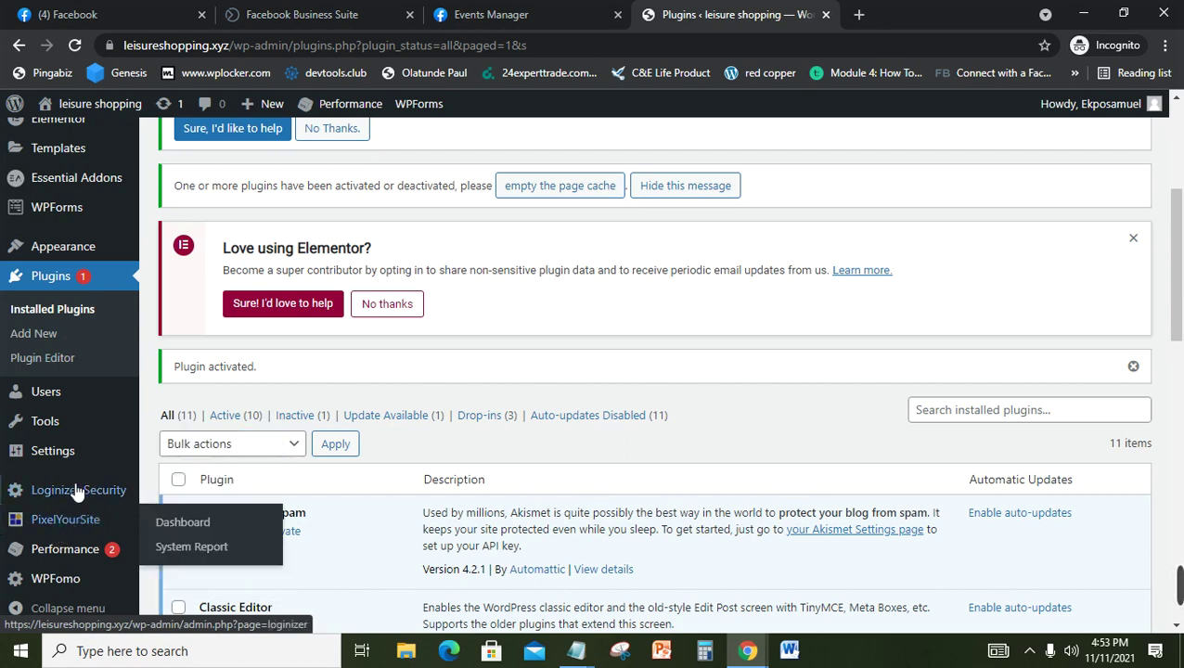
mouse_move(73, 457)
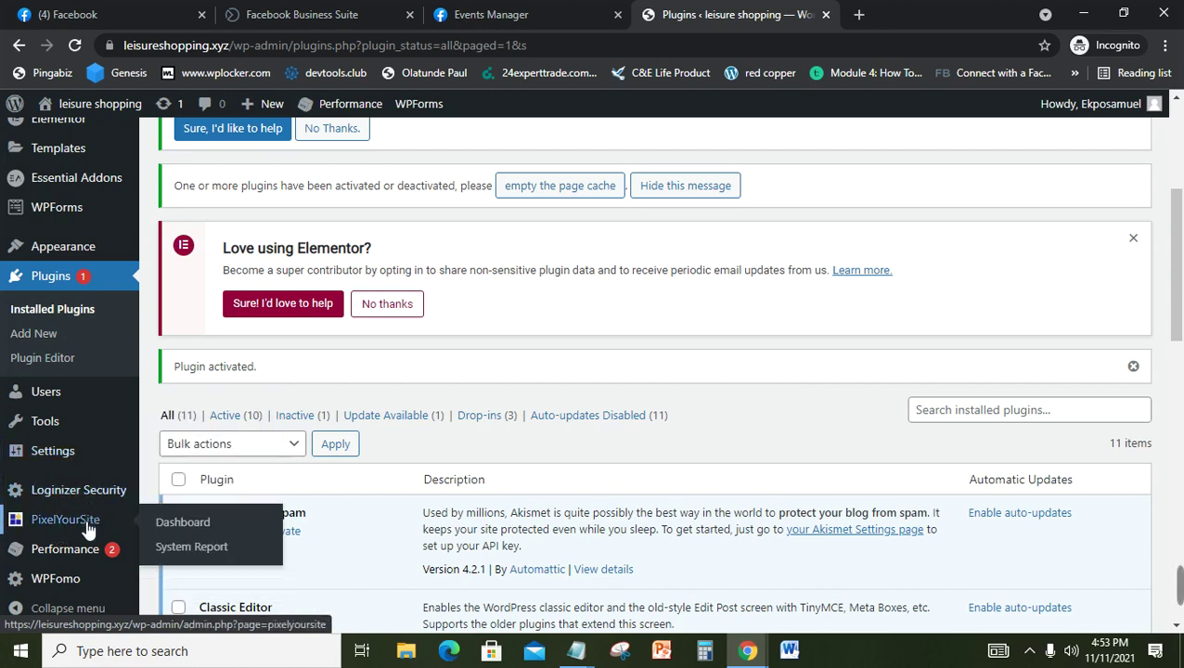
left_click(173, 526)
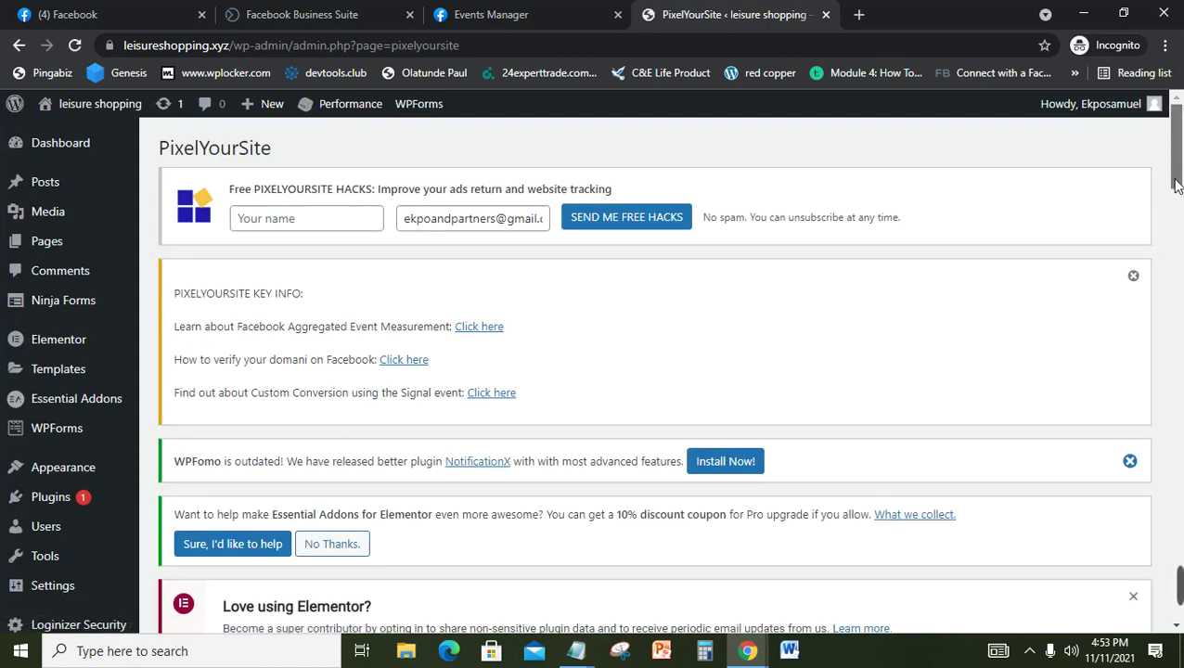
Step: Scroll down to the General tab's Pixel IDs section with the Facebook Pixel entry
left_click_drag(1176, 185, 1179, 248)
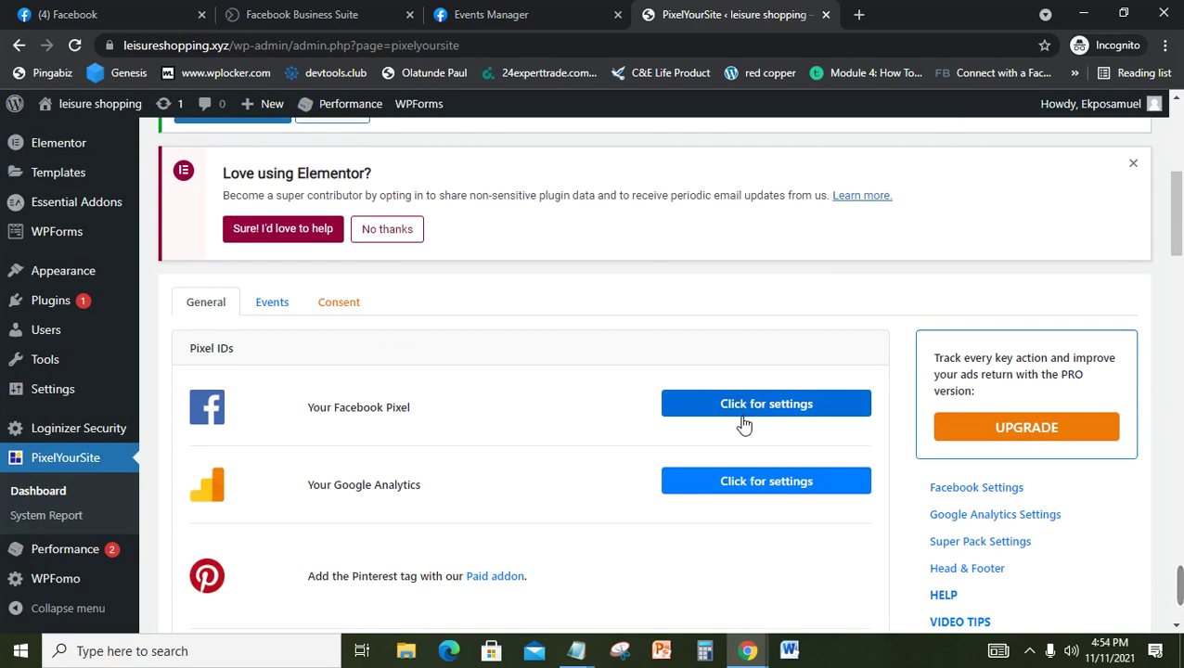
mouse_move(571, 657)
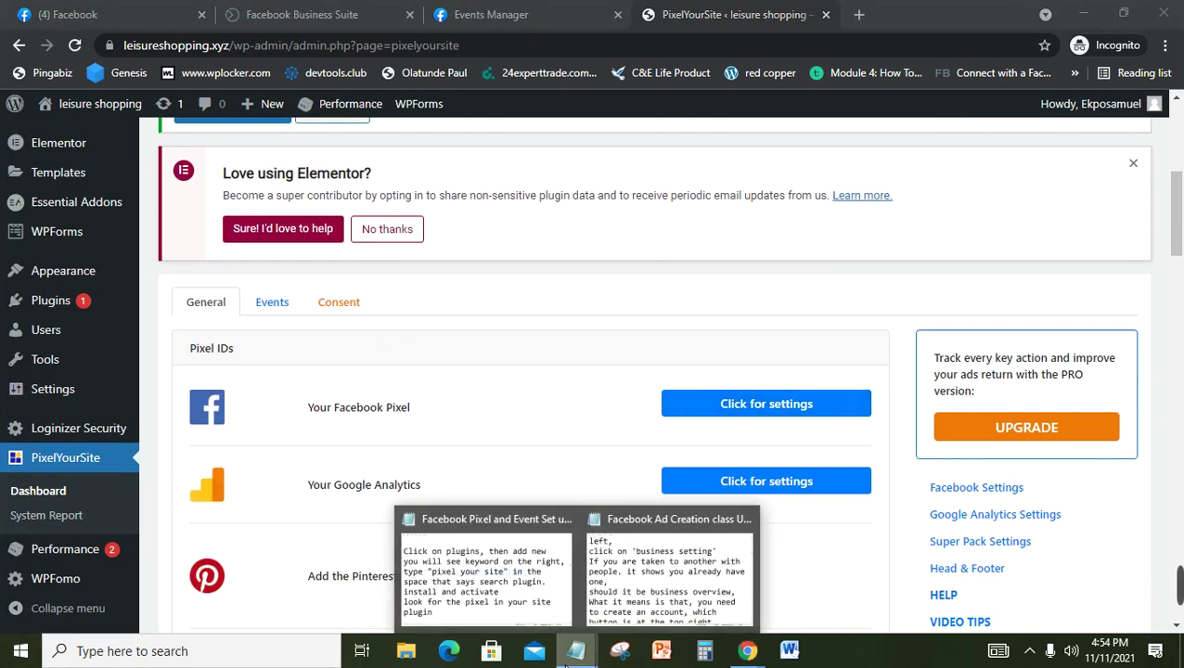
left_click(506, 553)
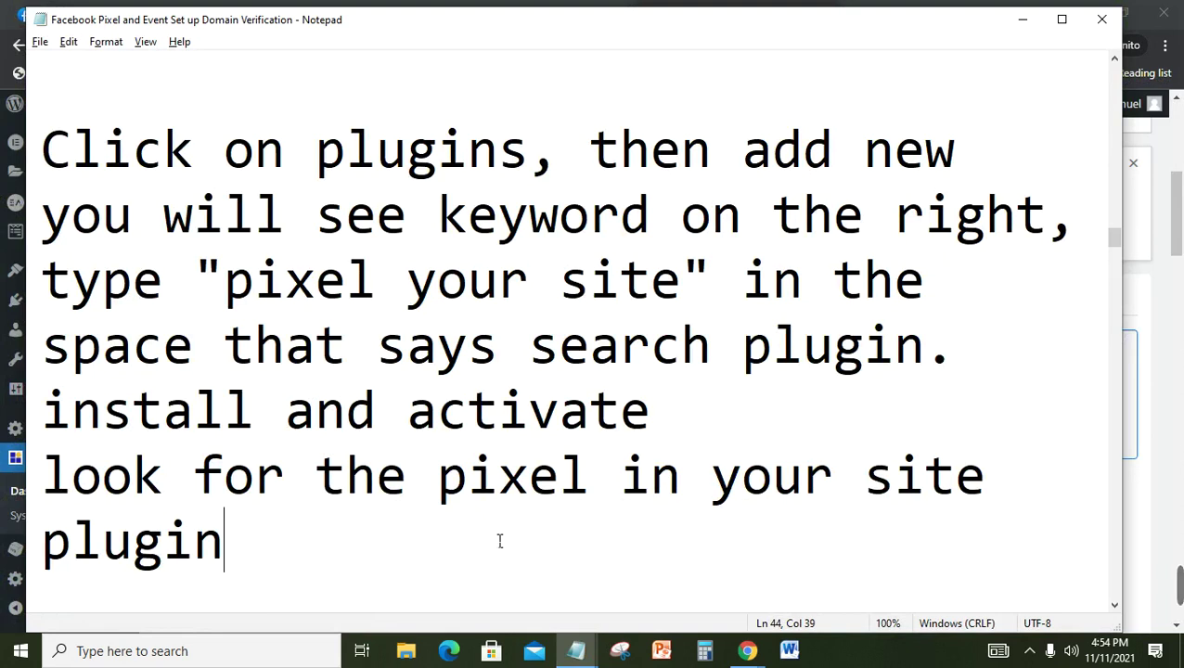
key("Down")
key("Down")
key("Down")
key("Down")
key("Down")
key("Down")
key("Down")
key("Down")
key("Down")
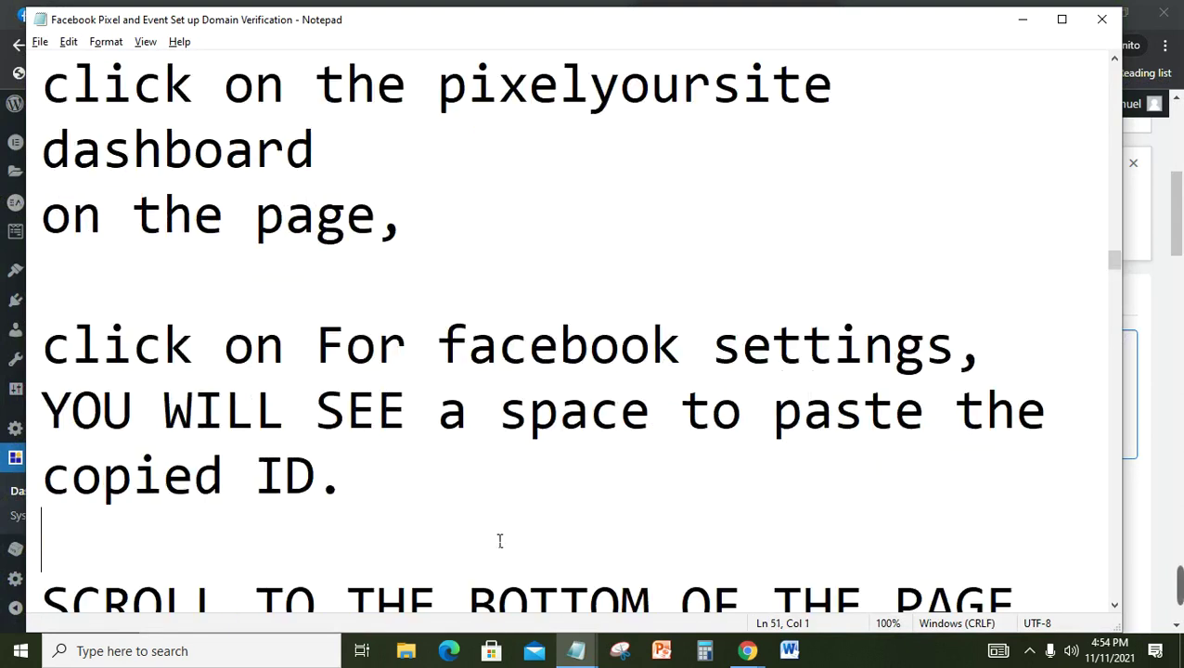
key("Down")
key("Down")
key("Down")
key("Down")
key("Down")
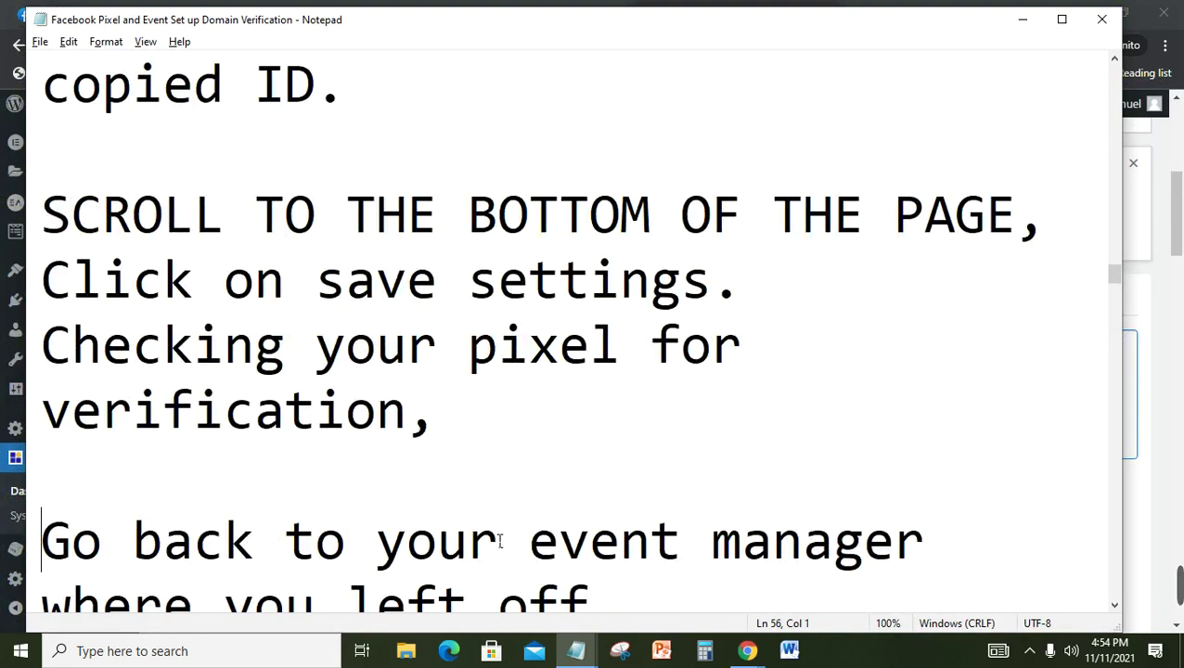
key("Up")
key("Up")
key("Up")
key("Up")
key("Up")
key("Up")
key("Up")
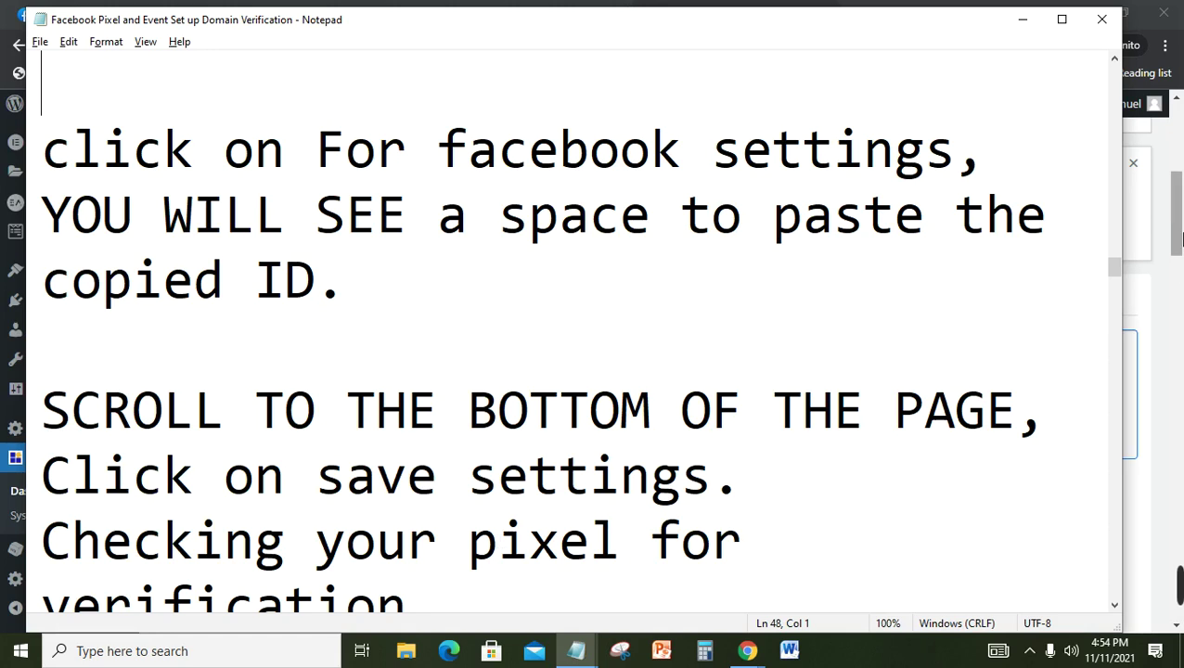
left_click(1178, 240)
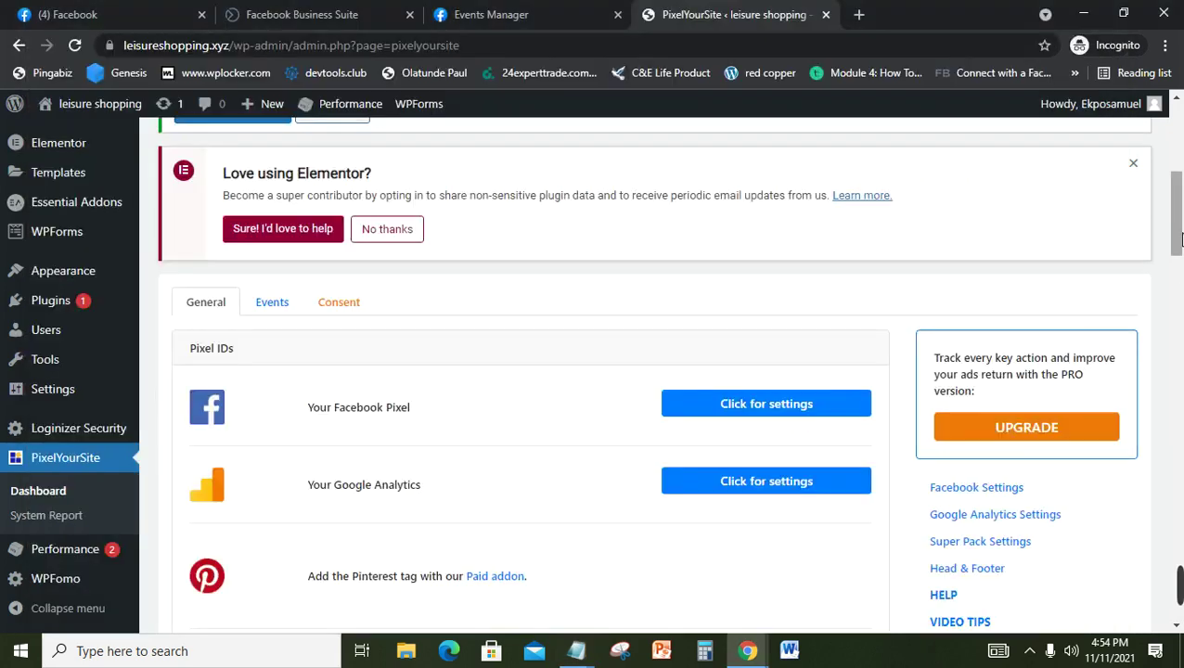
Step: Expand the Facebook pixel settings and paste the copied pixel ID into its Pixel ID field
left_click(799, 412)
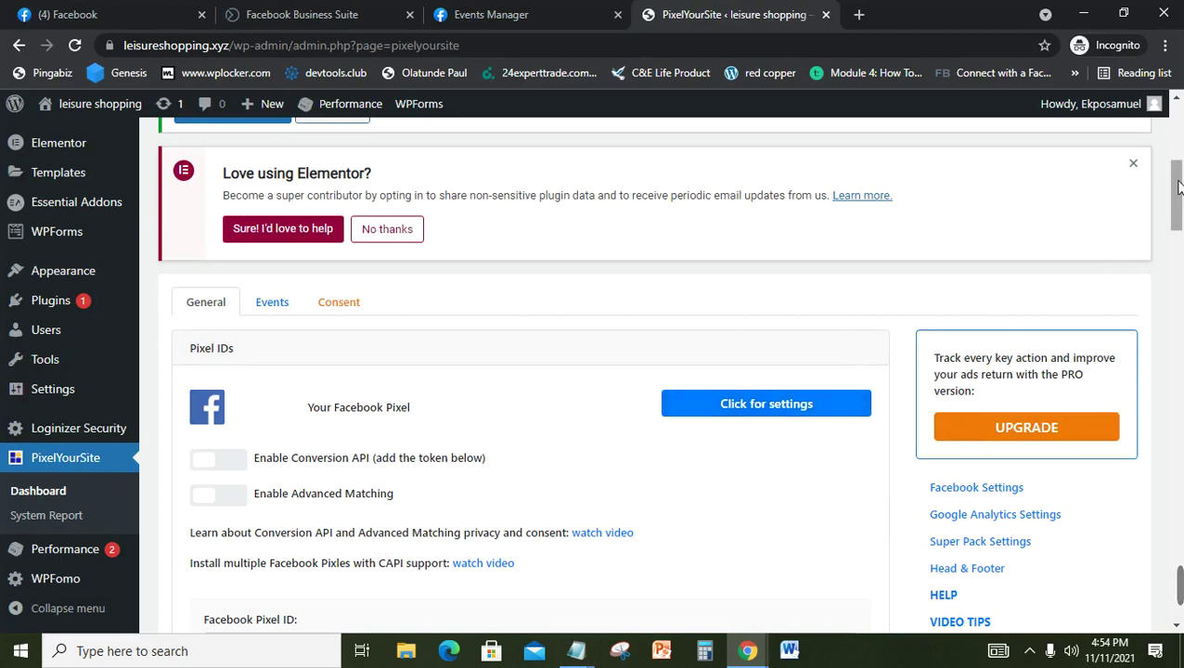
left_click_drag(1175, 185, 1182, 223)
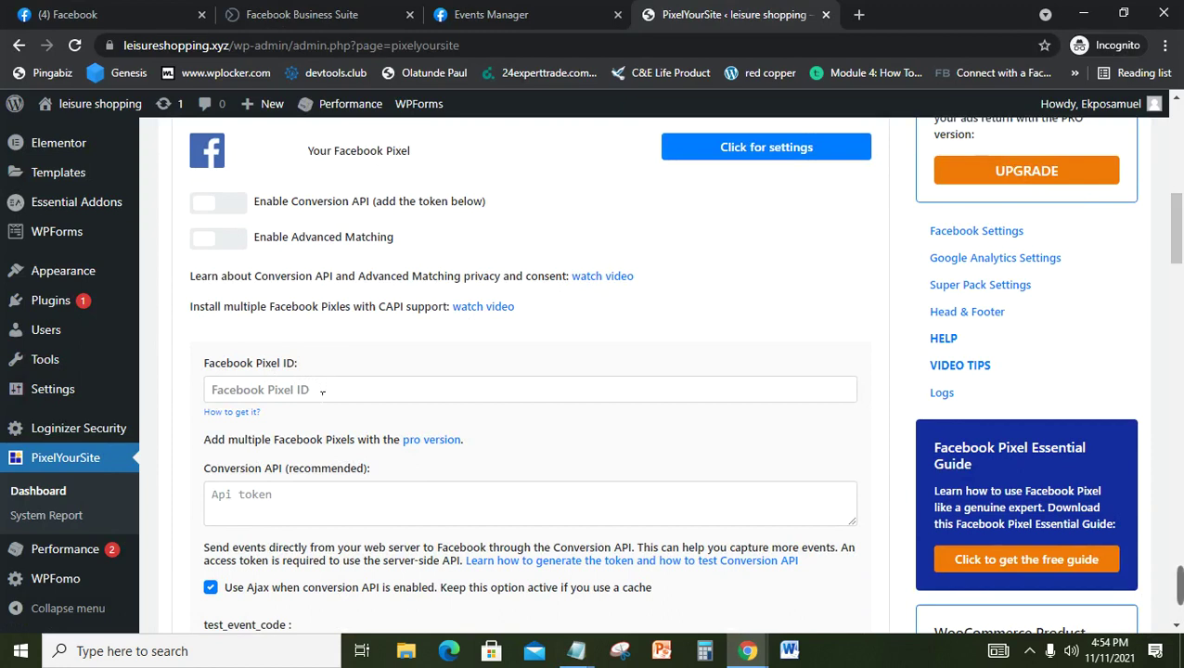
left_click(323, 392)
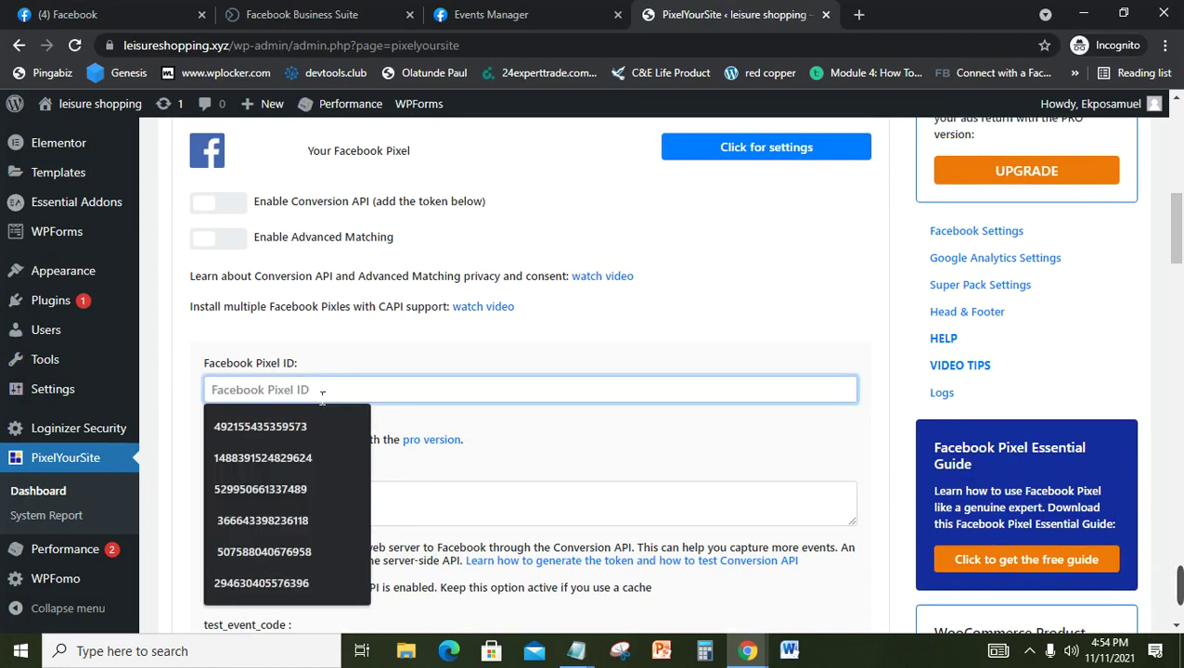
right_click(322, 394)
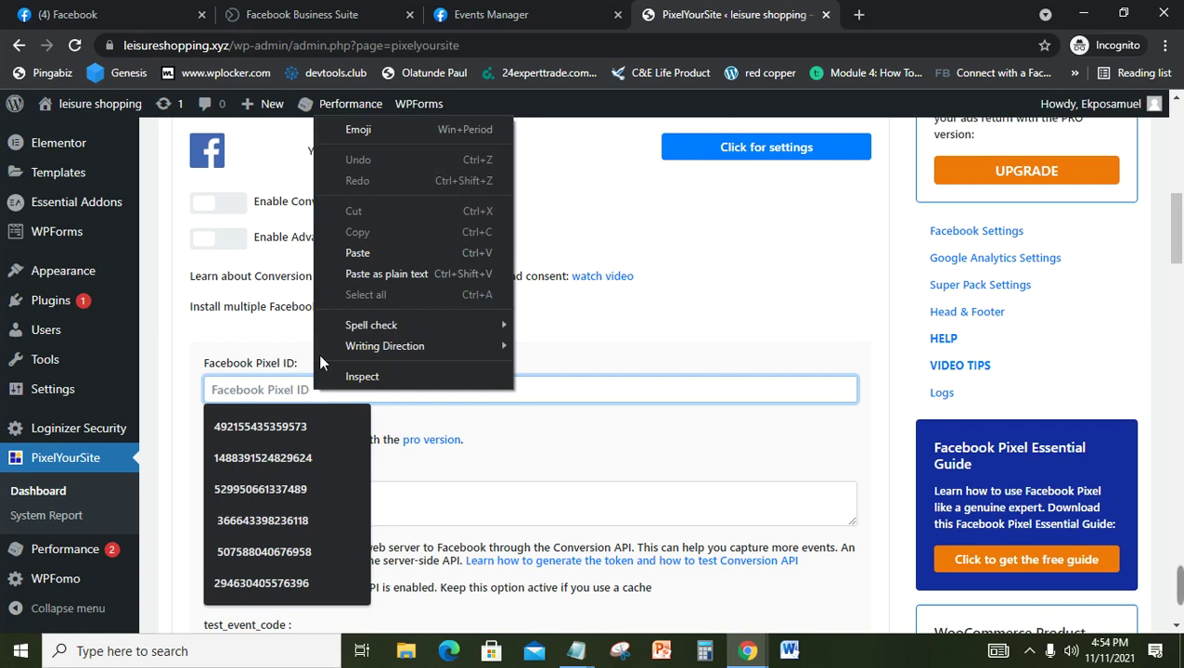
left_click(359, 253)
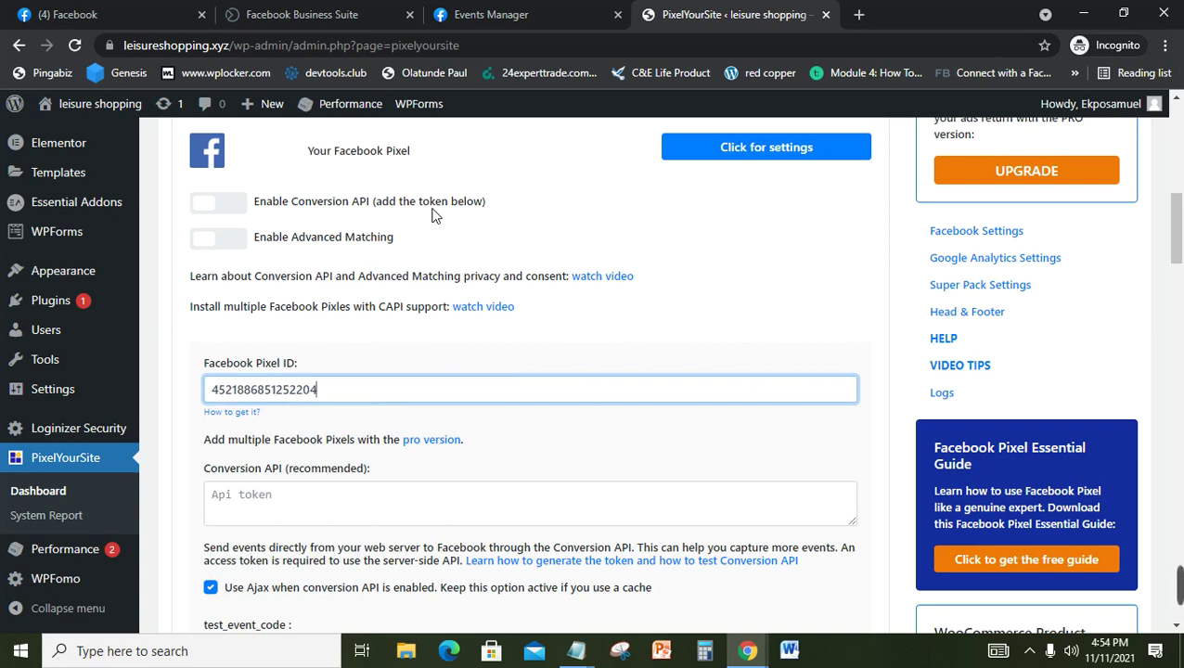
Step: Read the Notepad setup notes' 'Click on save settings' step, then return to PixelYourSite
mouse_move(1180, 587)
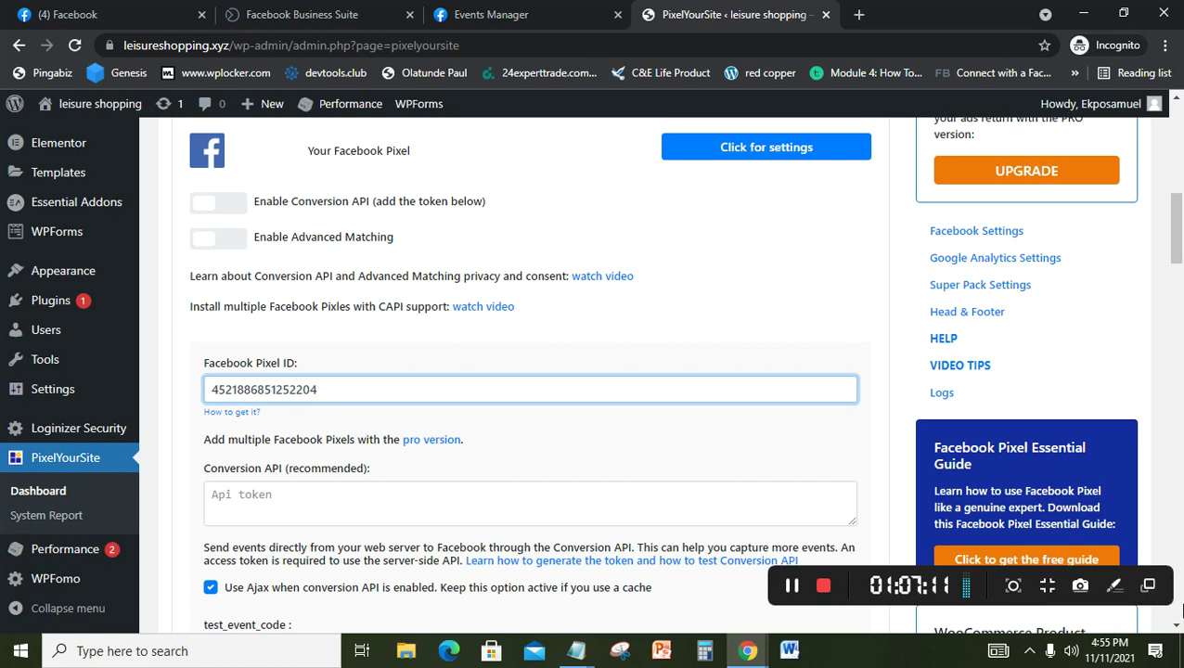
left_click(790, 598)
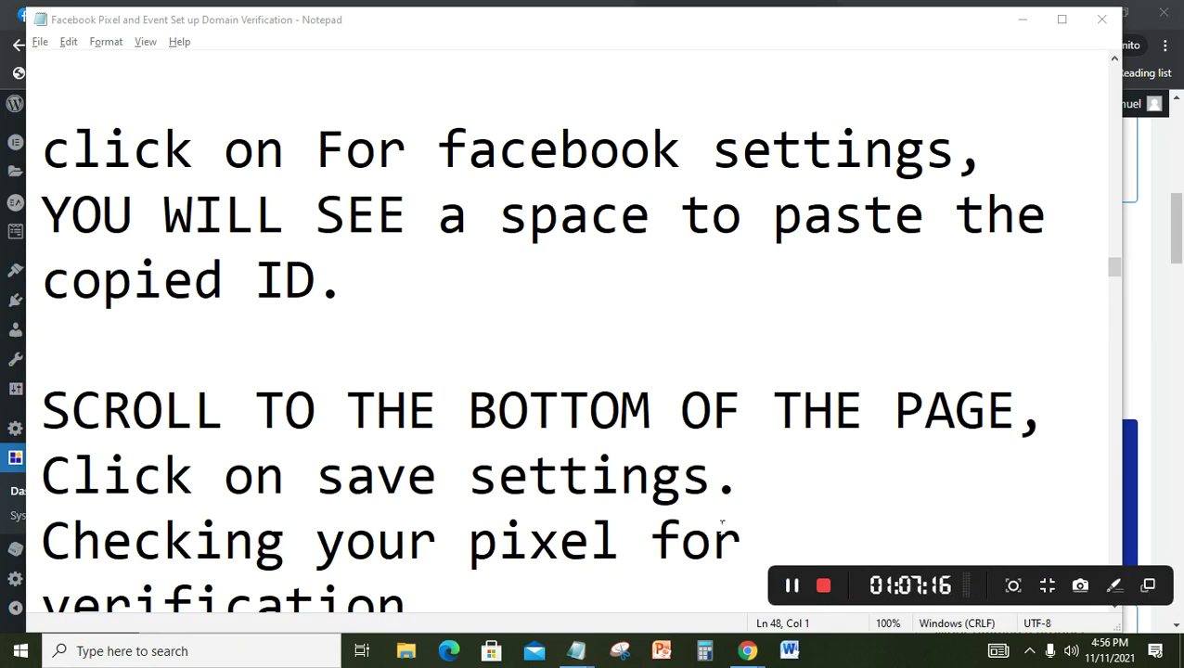
left_click(722, 527)
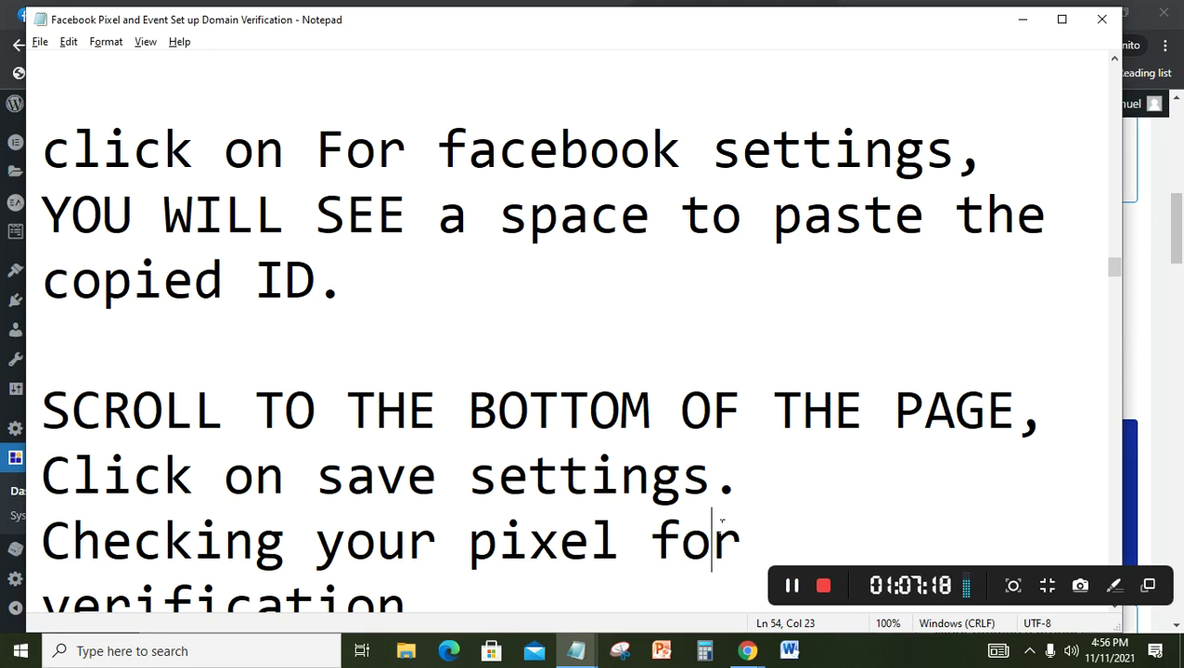
key("Down")
key("Down")
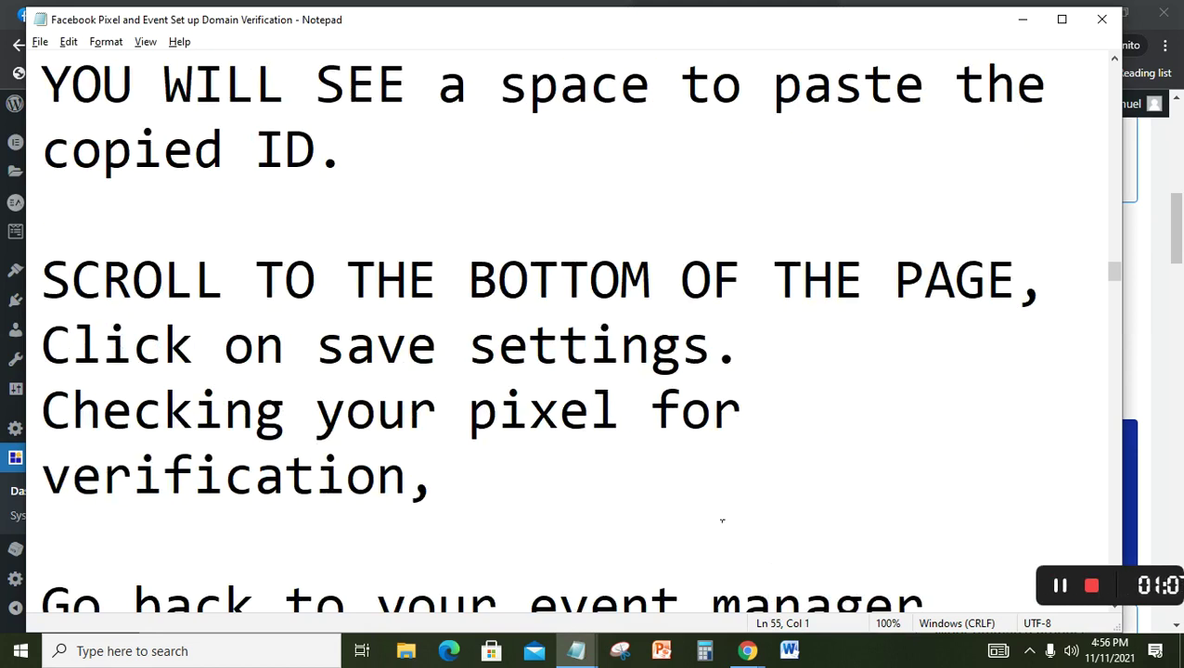
left_click(1179, 230)
Step: Save the PixelYourSite settings using Save Settings at the bottom of the page
left_click_drag(1179, 230, 1178, 594)
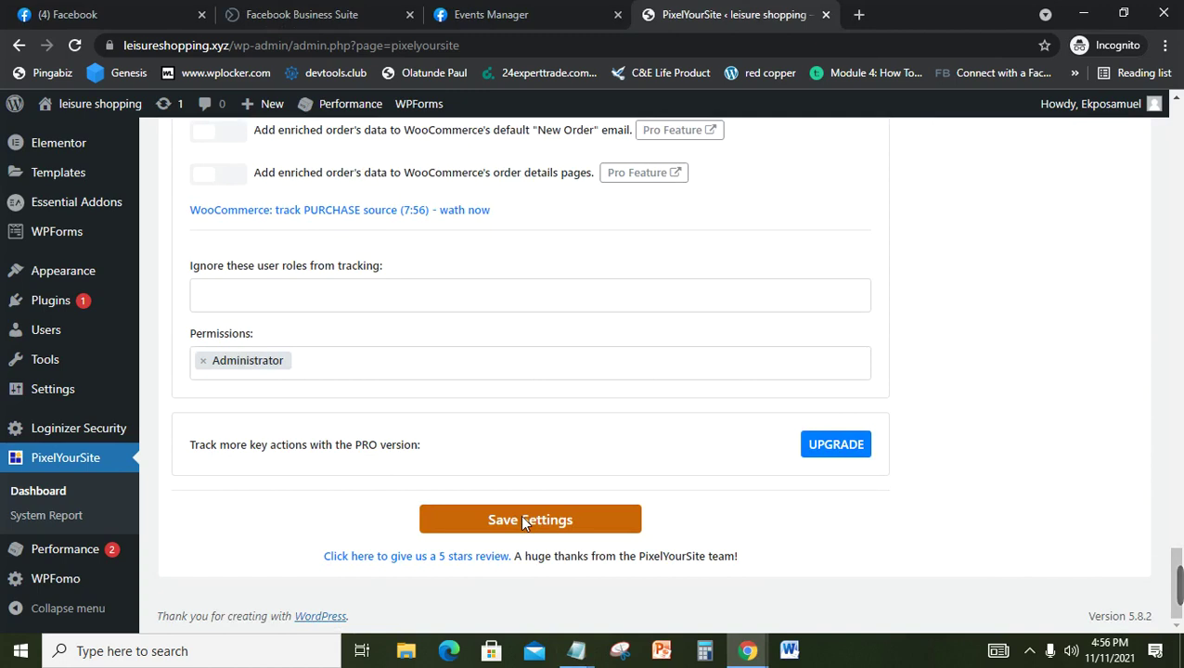
left_click(524, 520)
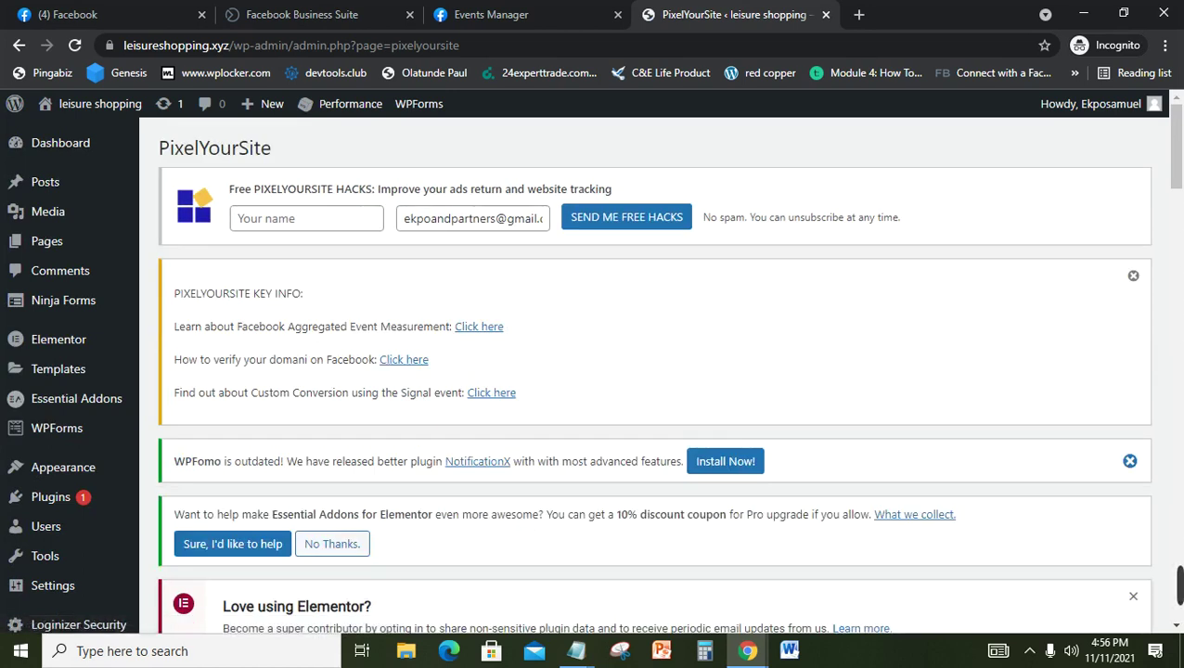
mouse_move(591, 658)
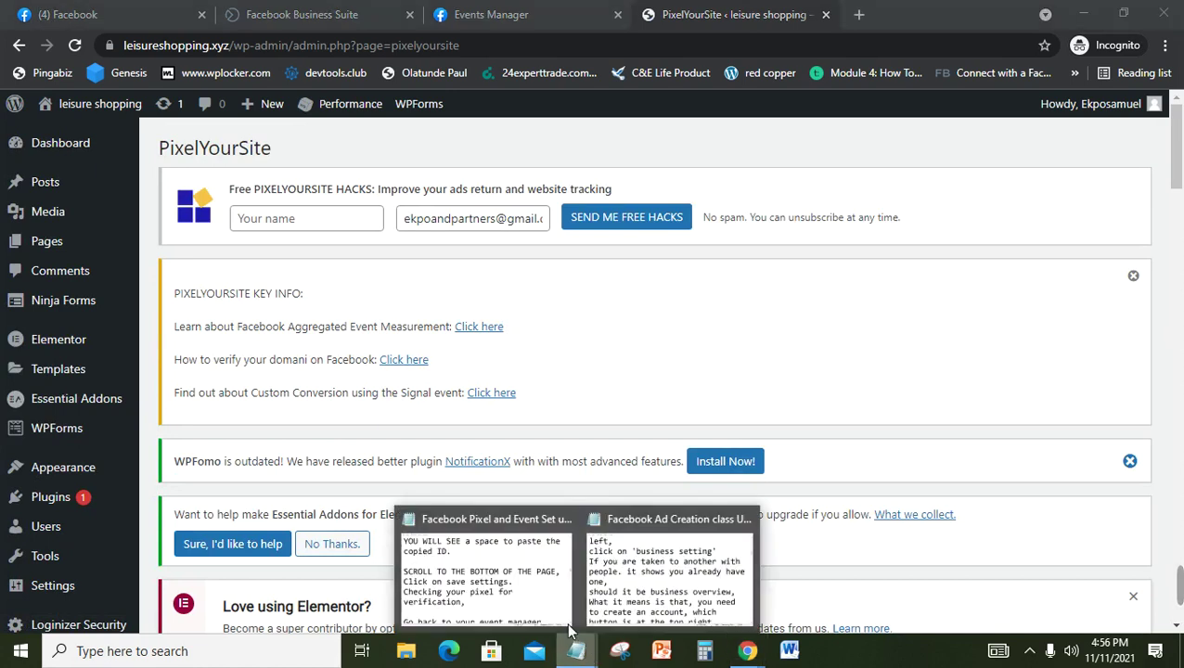
left_click(543, 588)
left_click(543, 588)
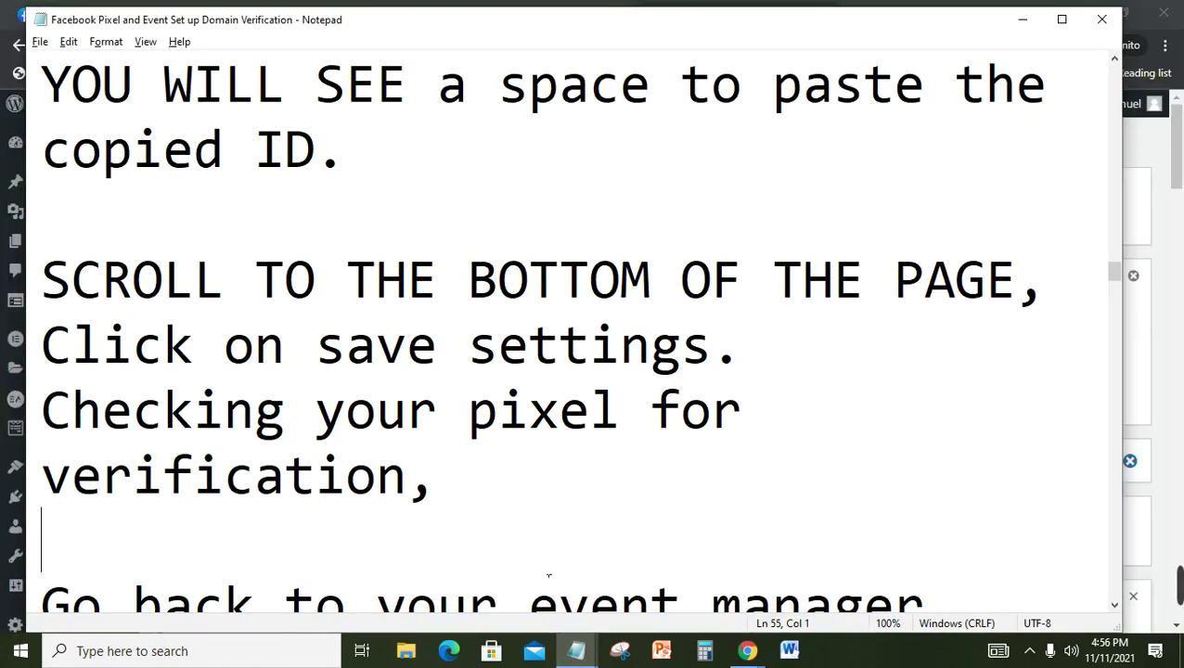
left_click(531, 490)
key("Down")
key("Down")
key("Down")
key("Down")
key("Down")
key("Down")
key("Down")
key("Down")
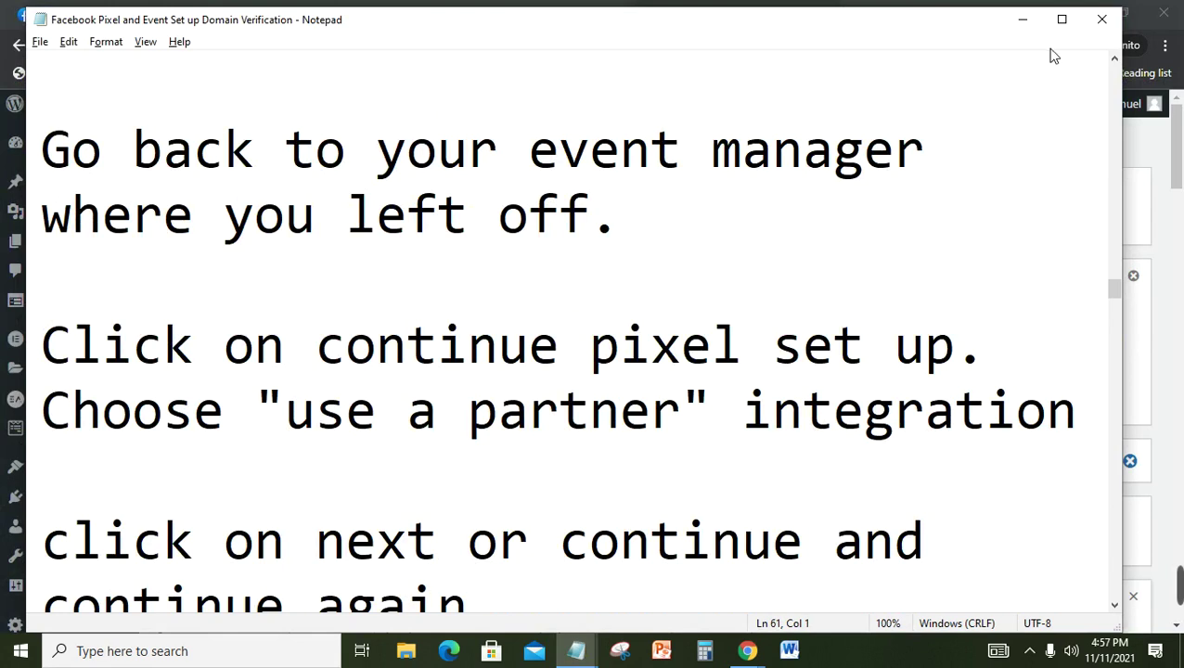
left_click(1033, 26)
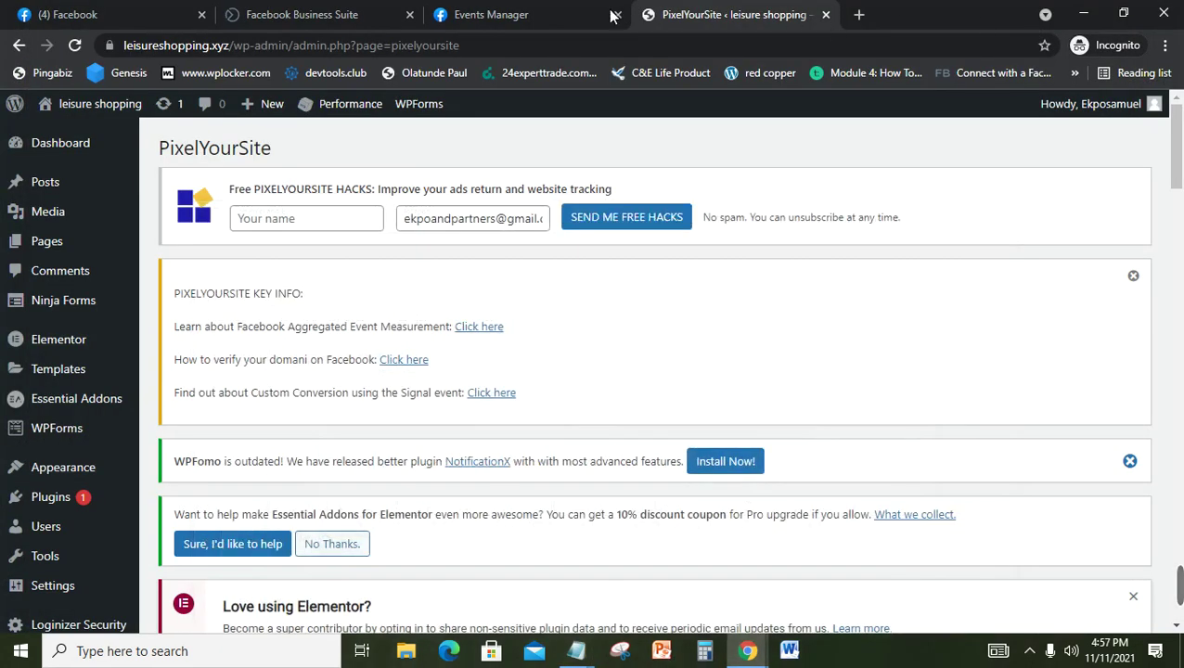
Step: Check the setup notes, then continue pixel setup for the leisure shopping pixel in Events Manager
left_click(552, 19)
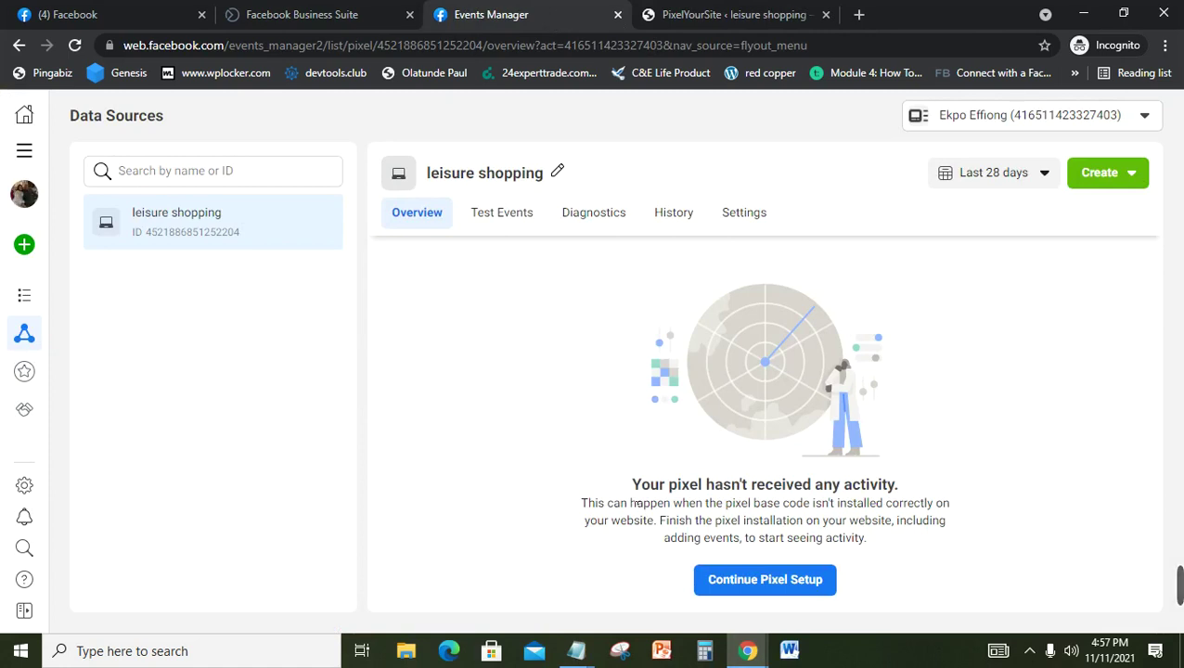
left_click(571, 662)
left_click(516, 583)
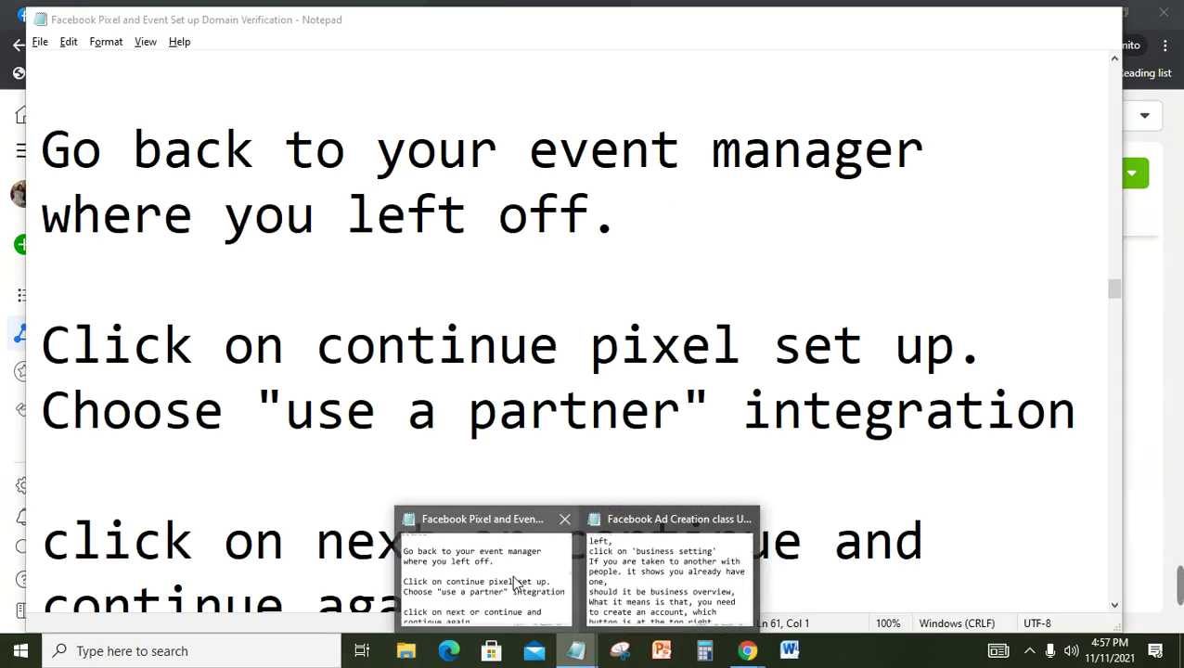
left_click(425, 489)
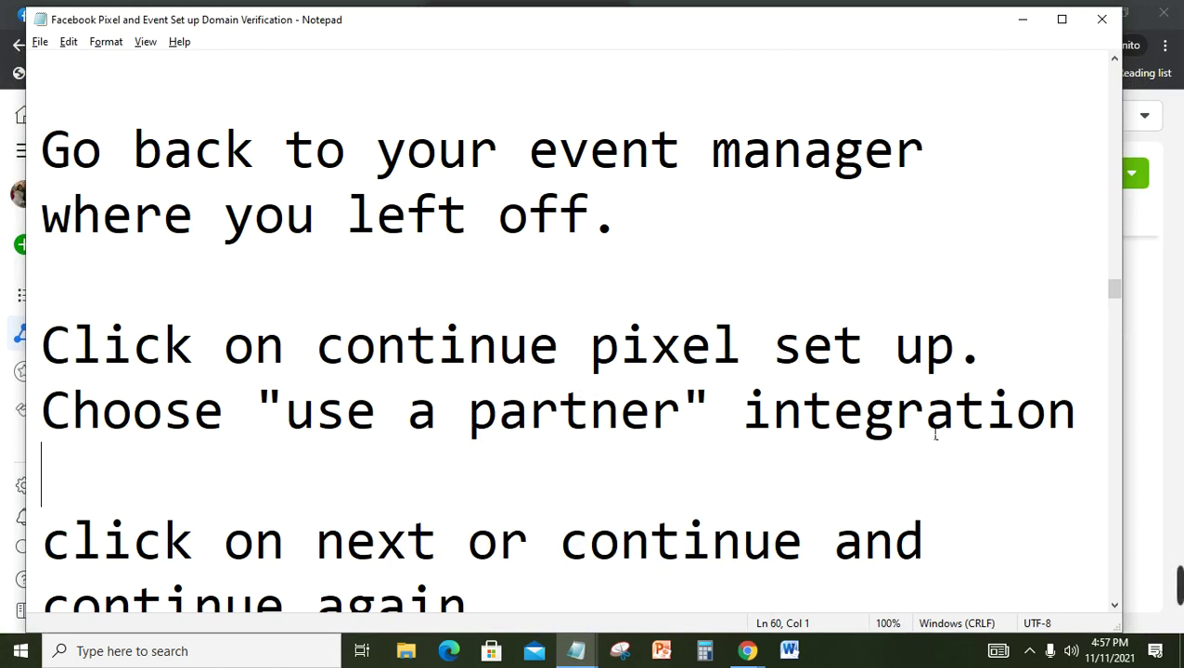
left_click(1172, 484)
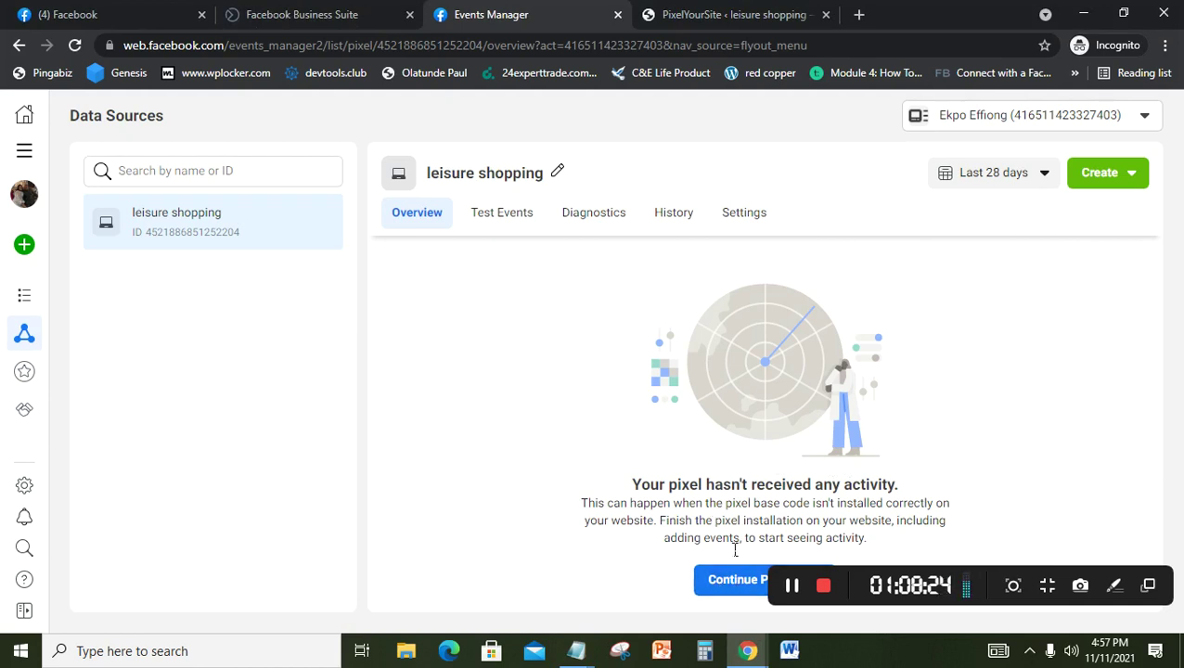
left_click(735, 585)
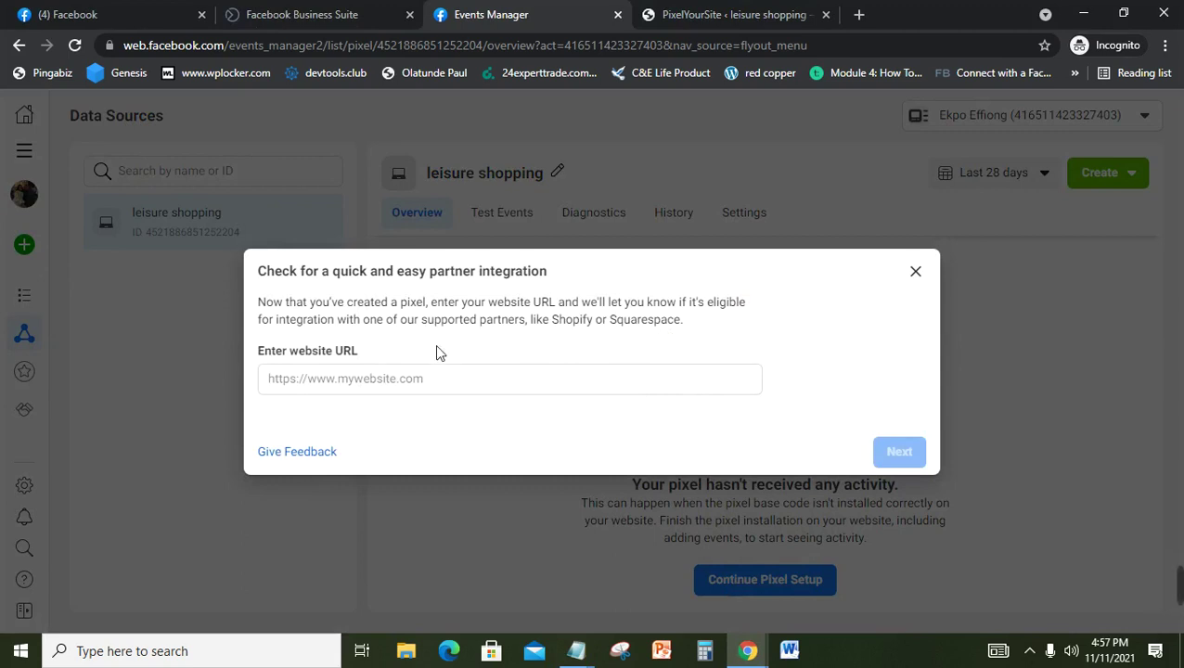
Step: Enter leisureshopping.xyz as the website URL and proceed to the next screen
left_click(444, 388)
left_click(478, 394)
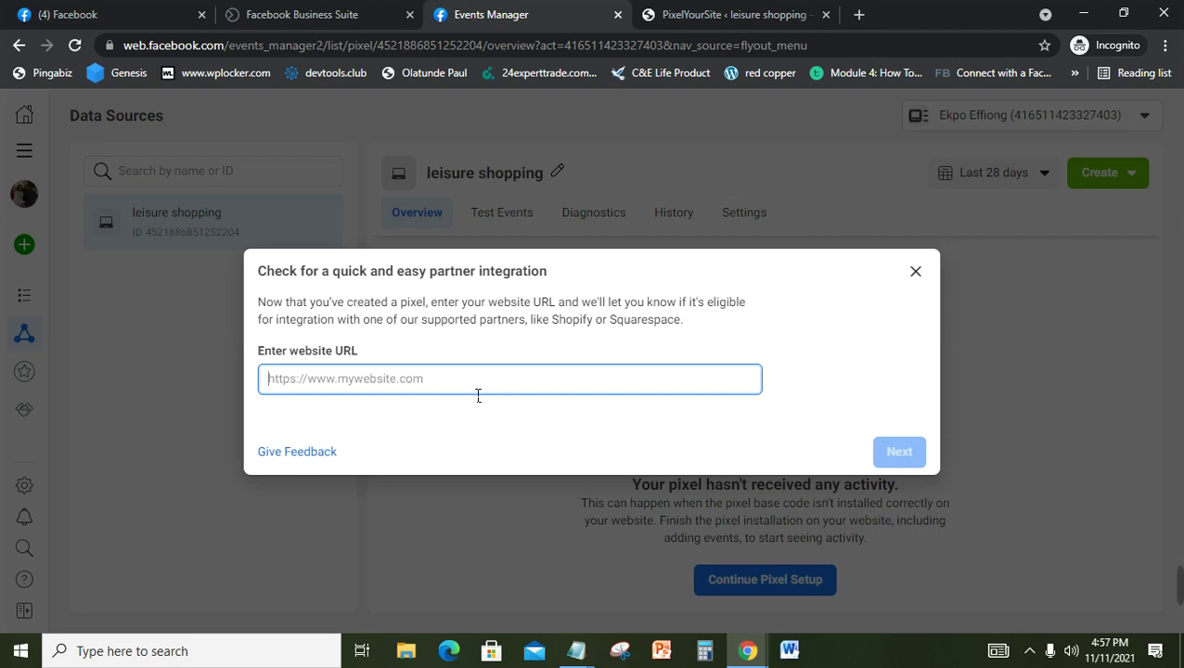
type("lei")
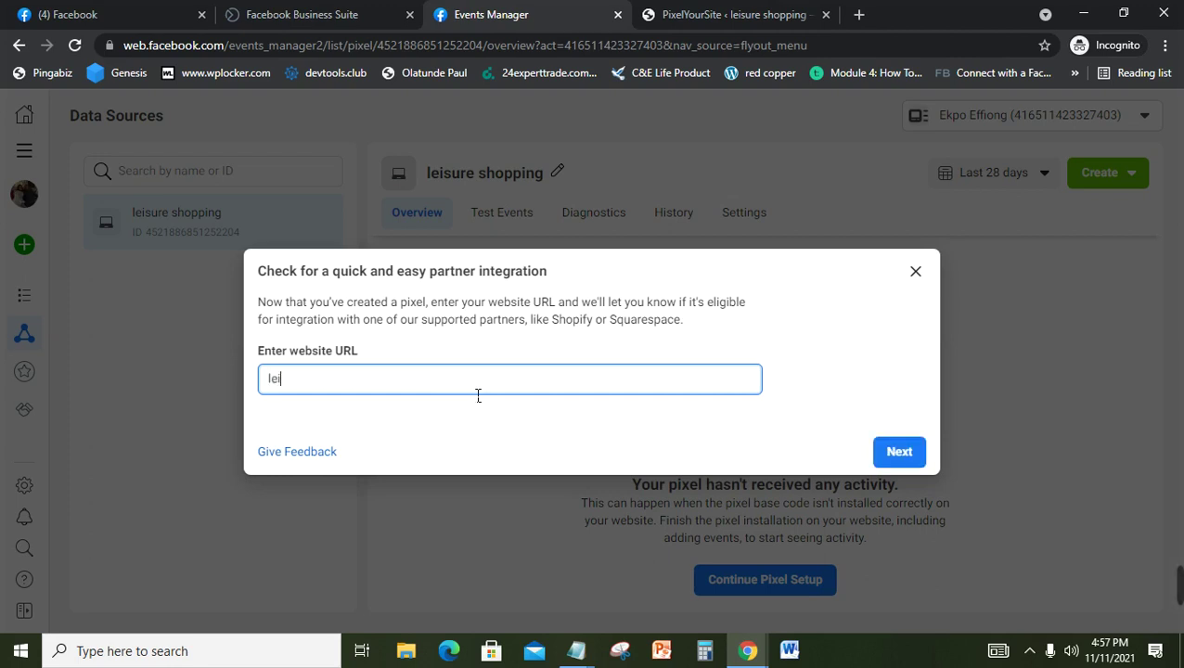
type("sureshopping")
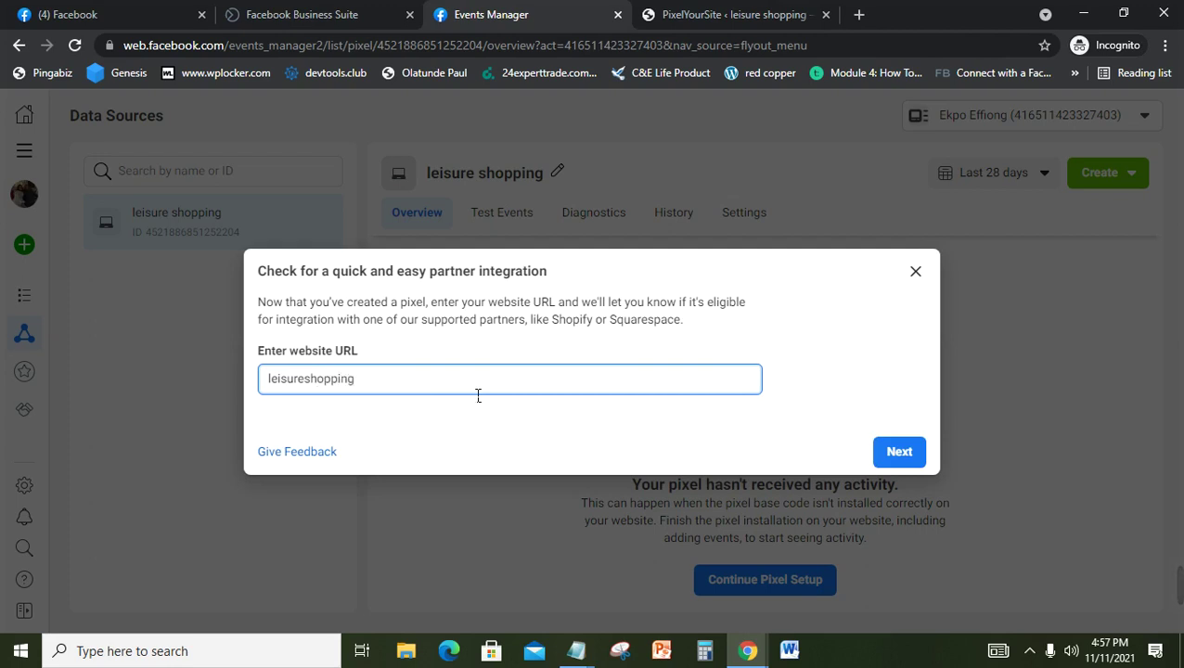
type(".xyz")
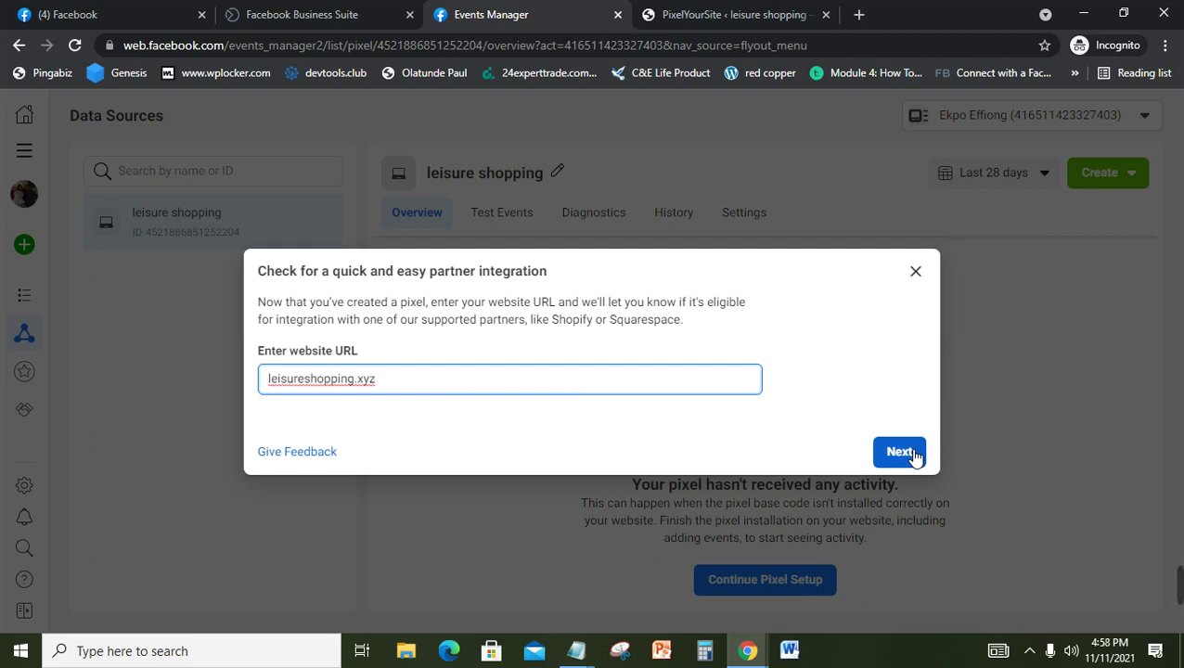
left_click(915, 455)
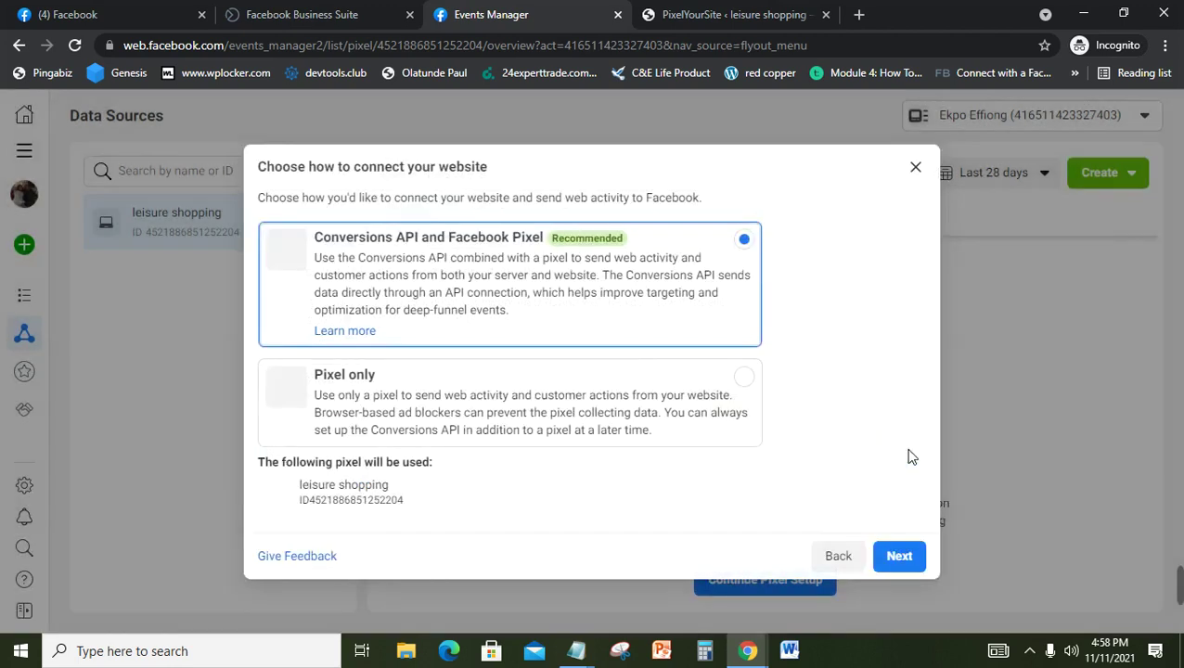
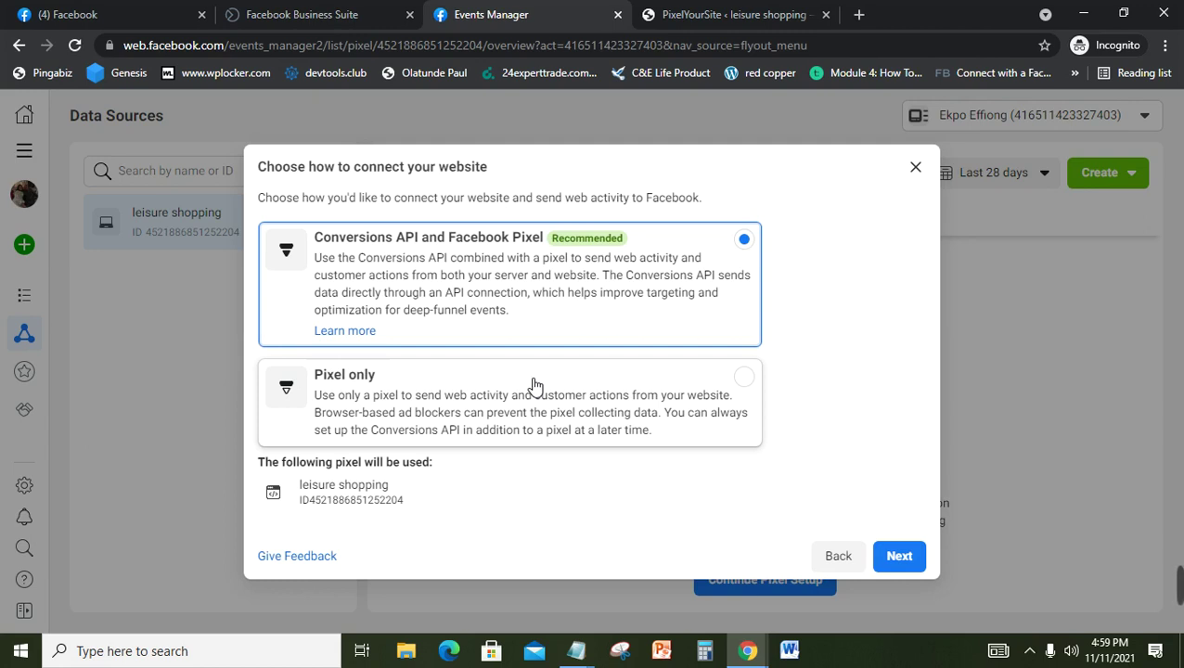
Step: Dismiss the website-connection and partner-integration dialogs to reach the leisure shopping pixel Overview
left_click(902, 561)
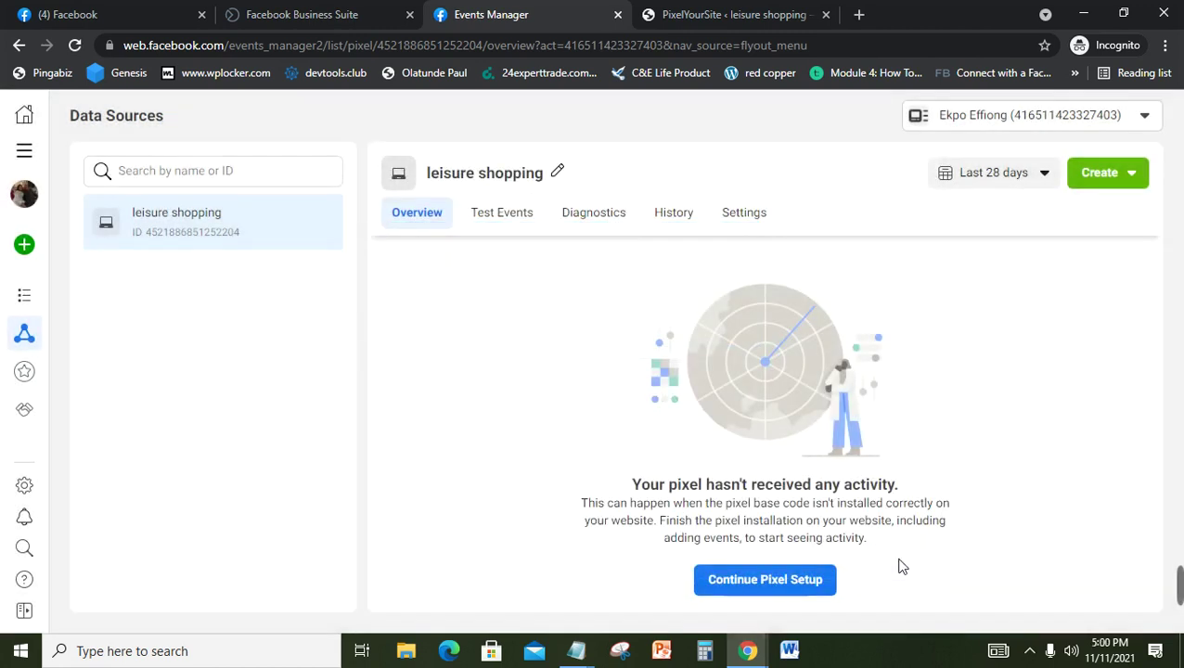
double_click(795, 582)
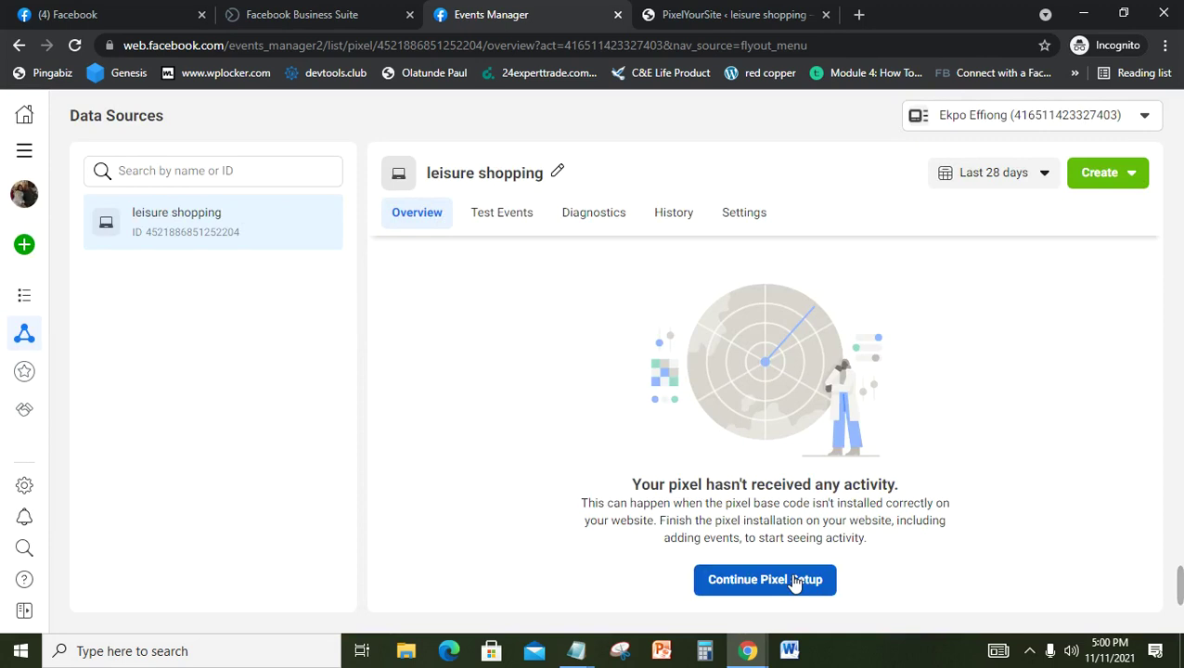
left_click(795, 582)
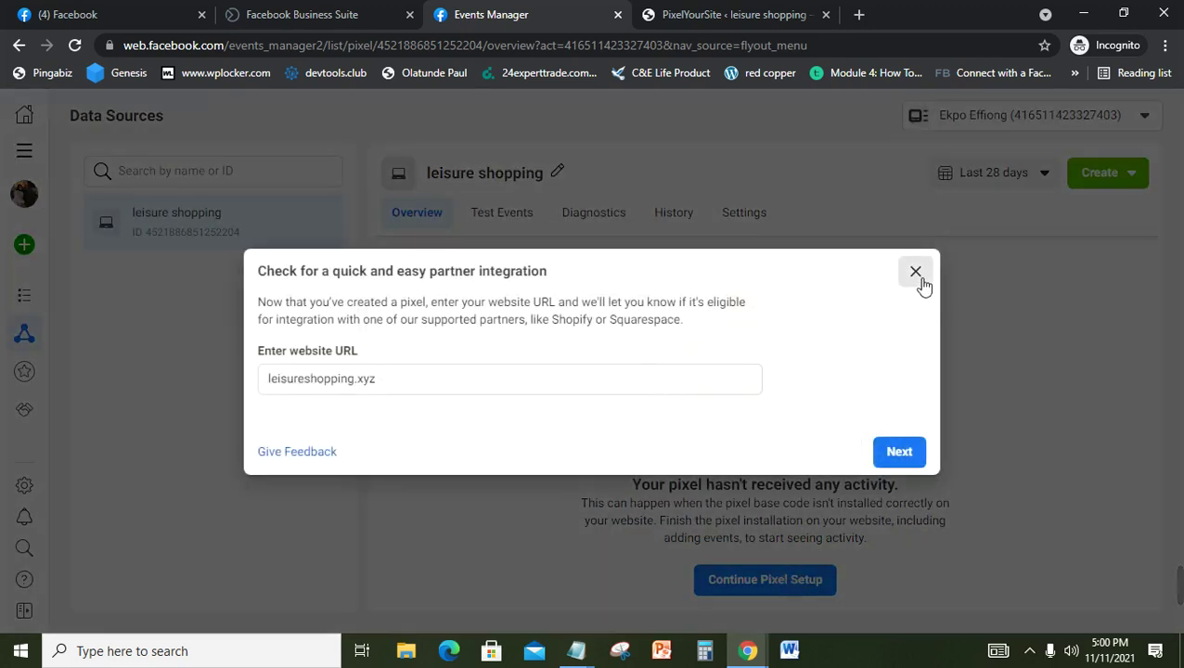
left_click(915, 272)
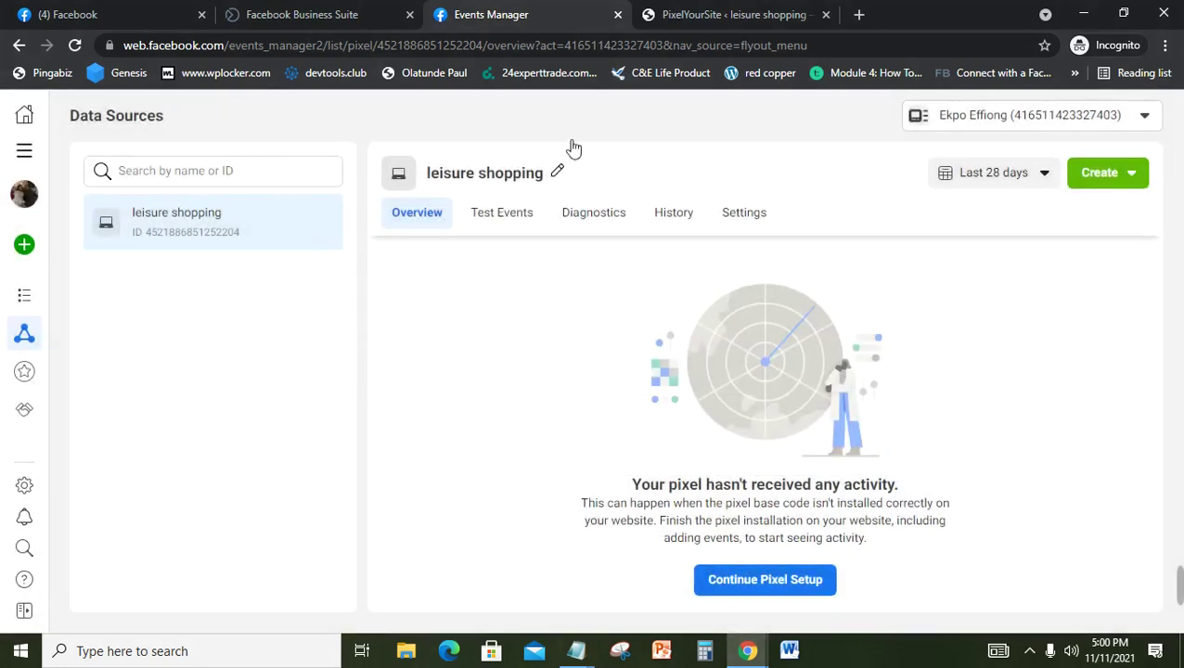
Step: Reload Events Manager, choose Use a partner, and scroll the partner list down to WordPress
left_click(78, 46)
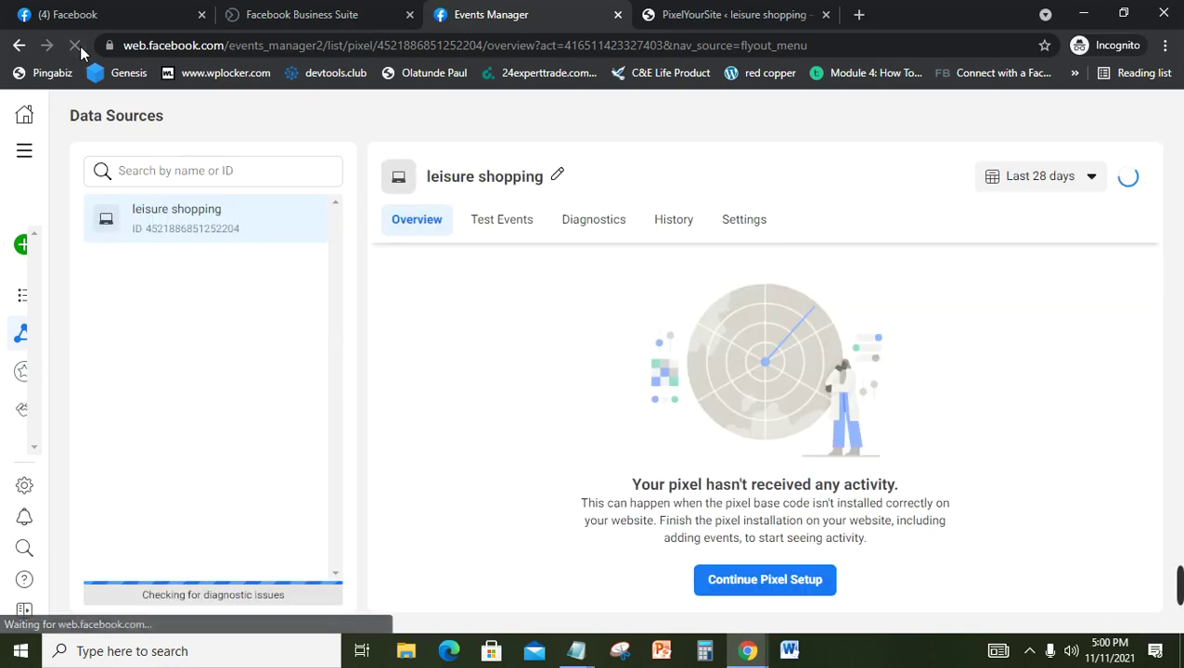
left_click(800, 590)
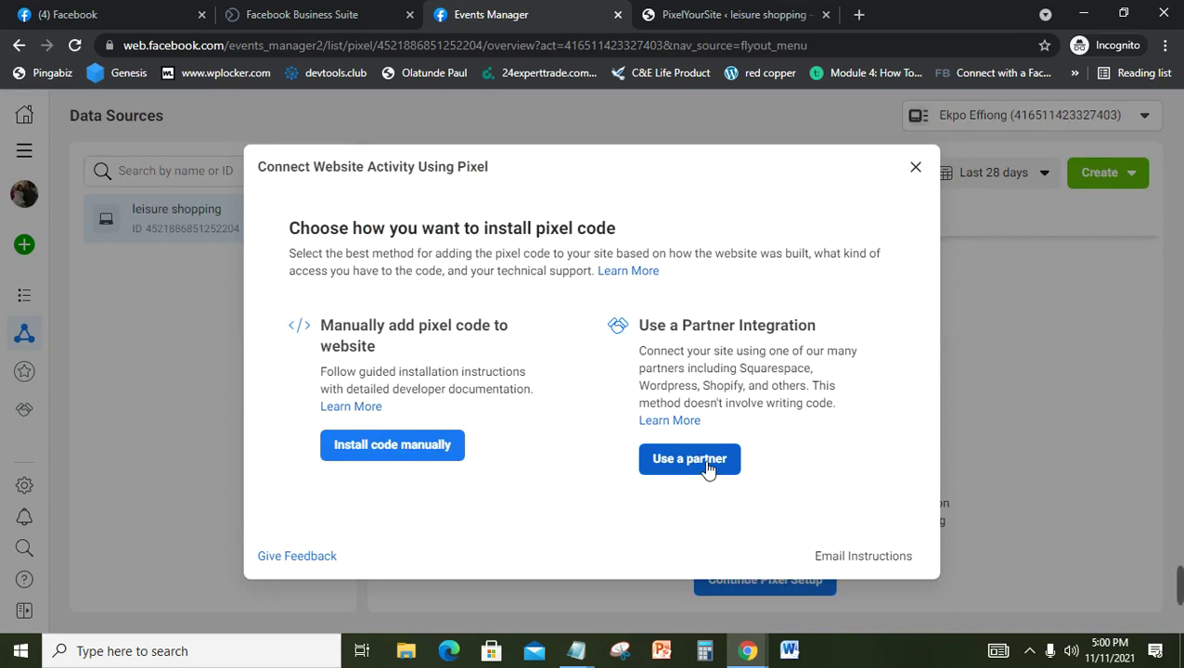
left_click(706, 465)
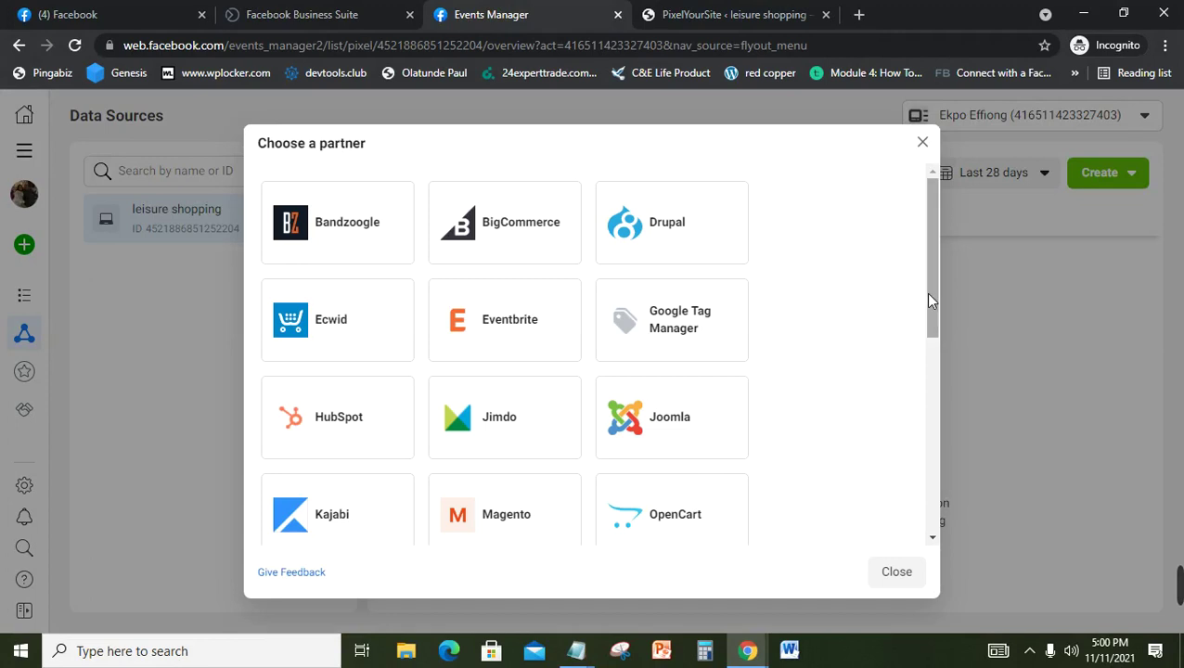
left_click_drag(929, 299, 928, 478)
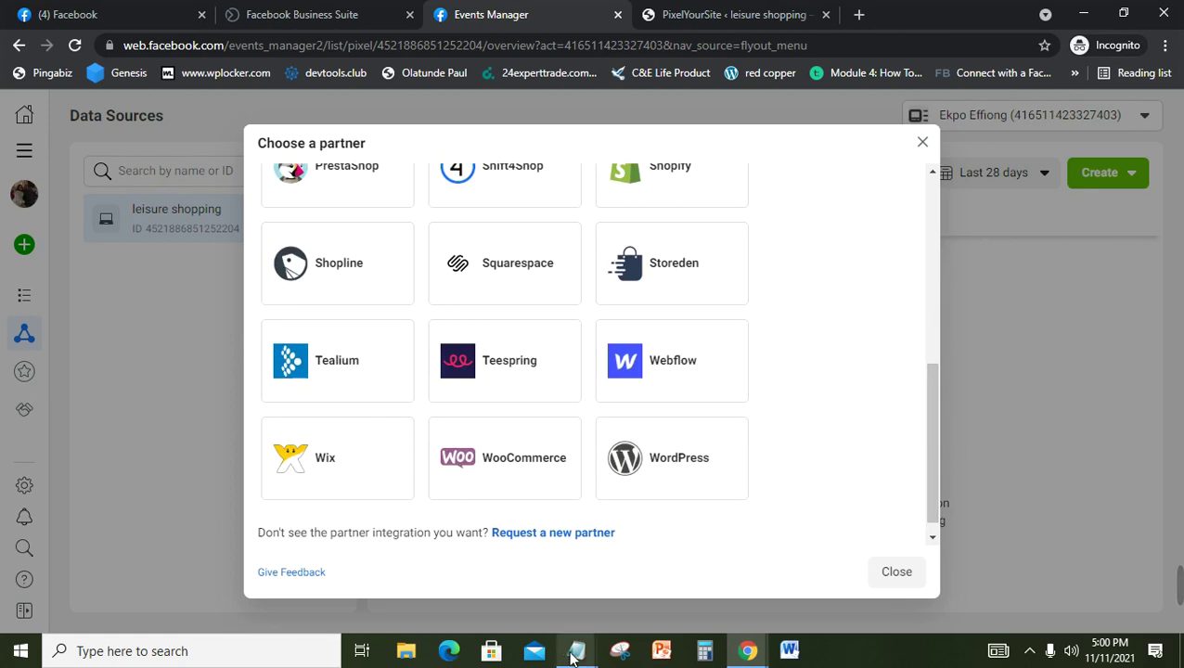
Step: Read the Notepad setup notes down to the police check point line, then minimize them
mouse_move(574, 656)
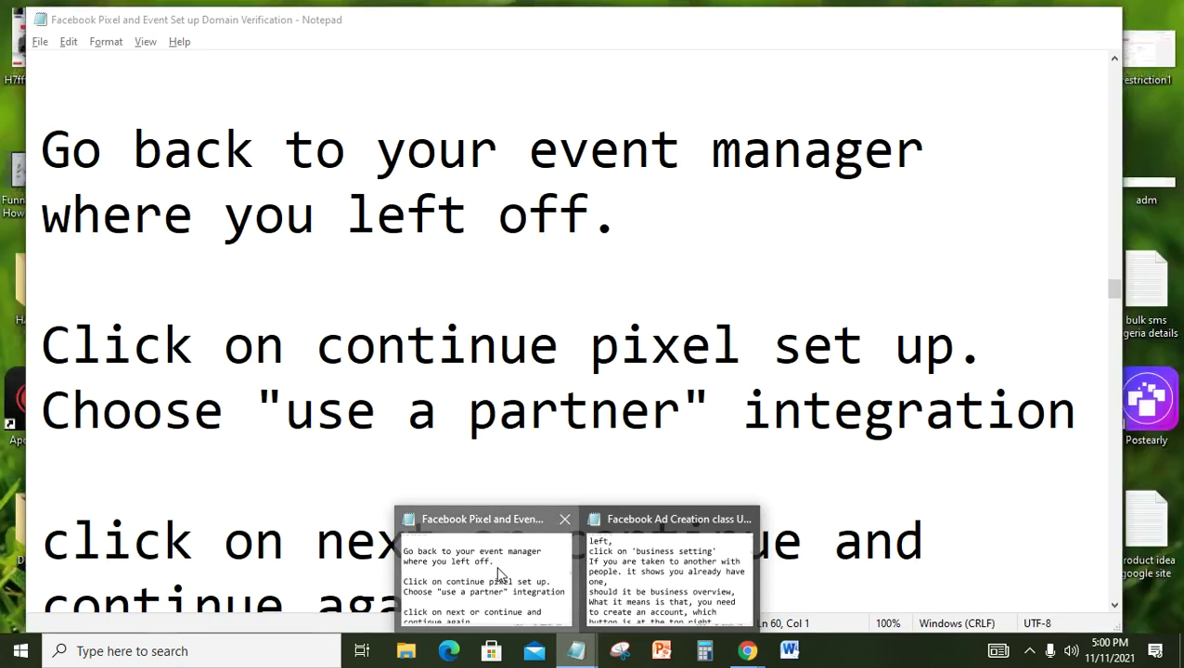
left_click(499, 566)
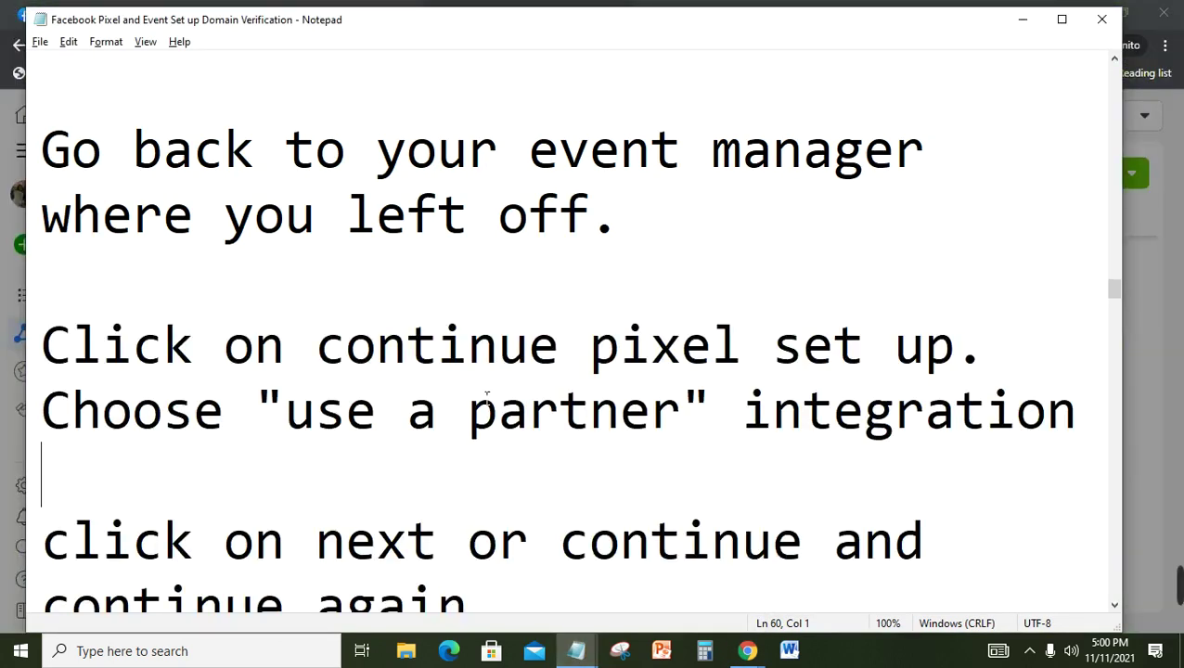
left_click(482, 409)
key("Down")
key("Down")
key("Down")
key("Down")
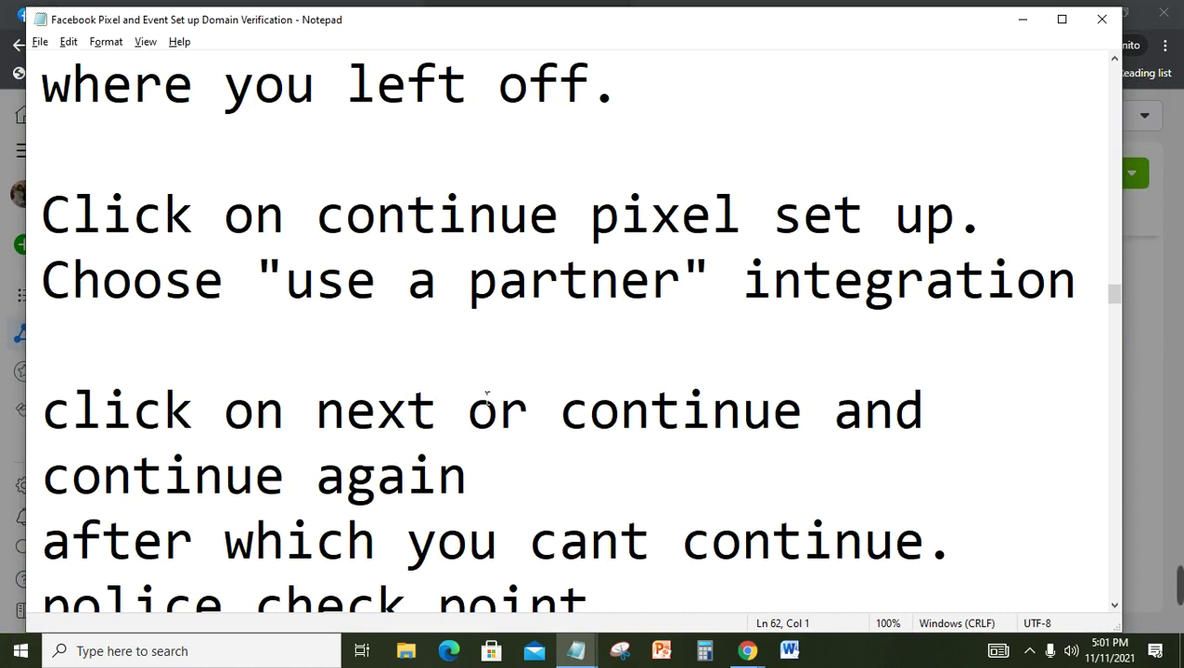
key("Down")
key("Down")
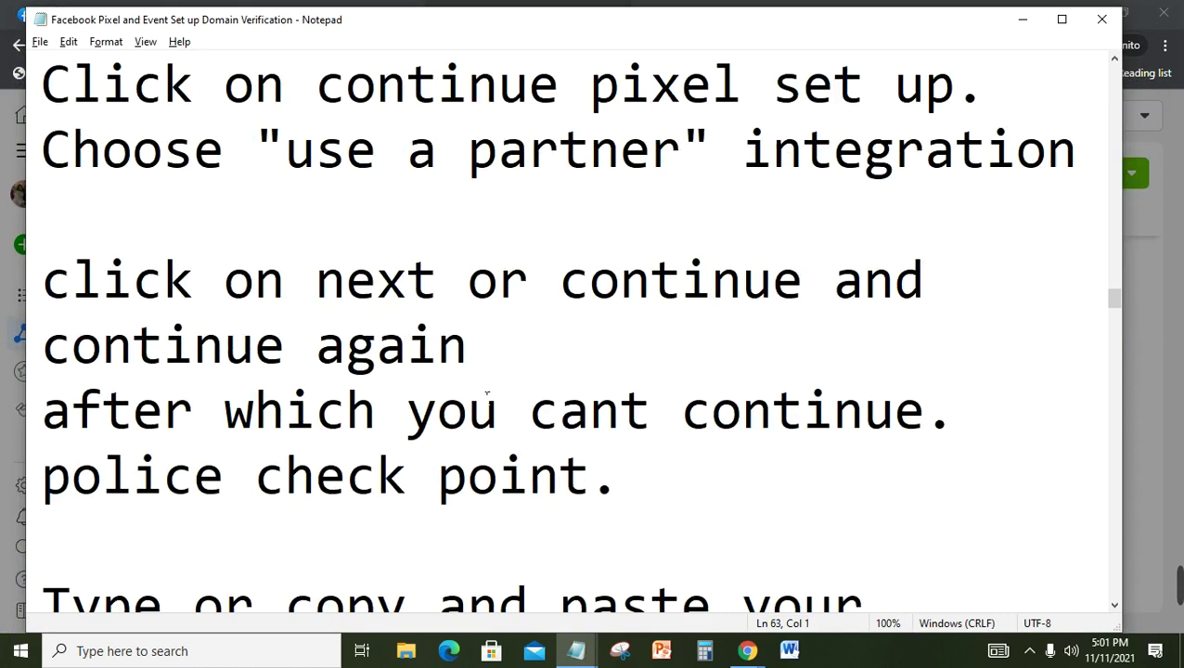
left_click(1023, 20)
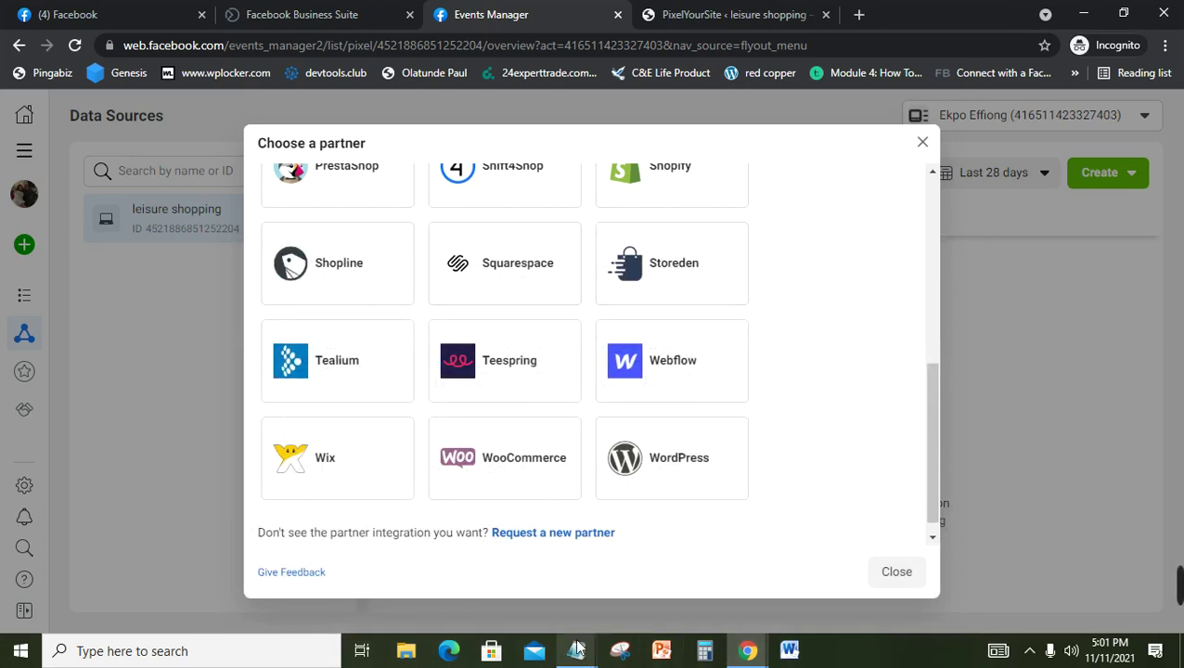
Step: Glance at the notes again, then return to the Events Manager pixel overview in Chrome
mouse_move(577, 650)
mouse_move(518, 589)
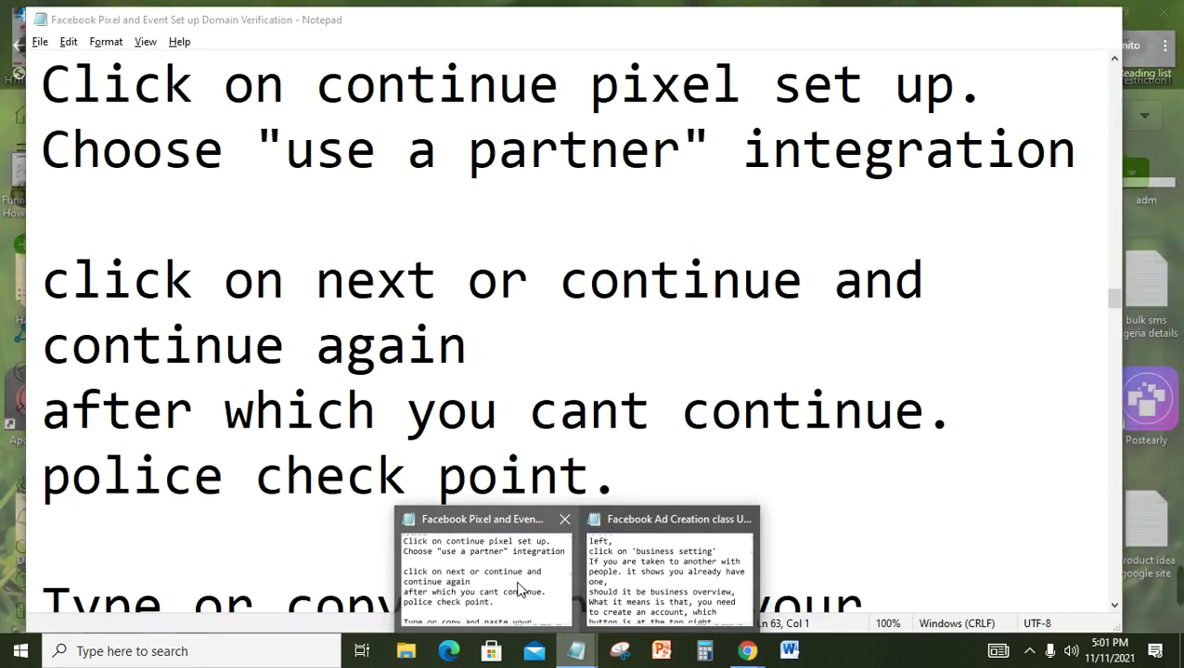
left_click(461, 562)
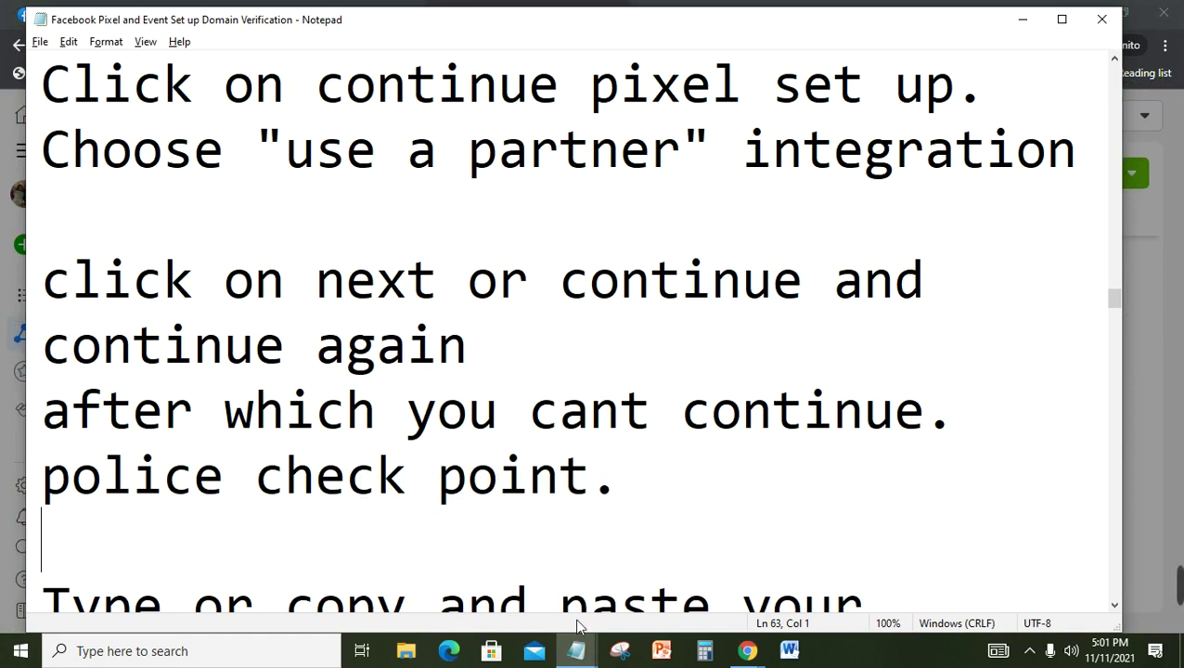
mouse_move(576, 652)
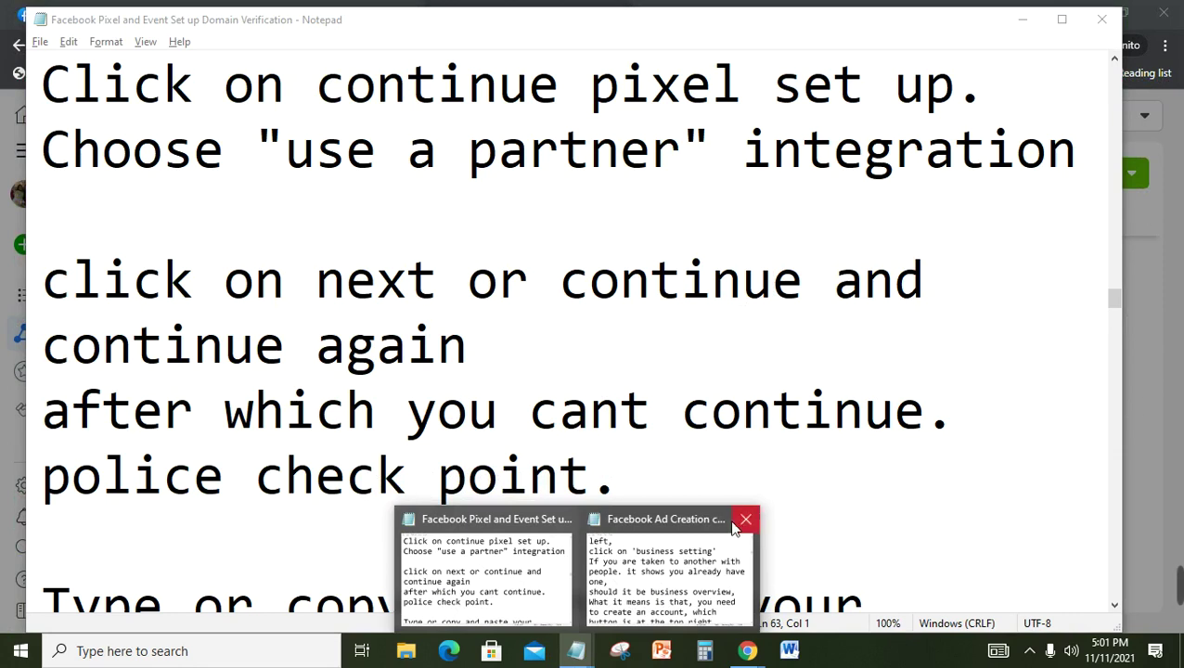
left_click(1168, 438)
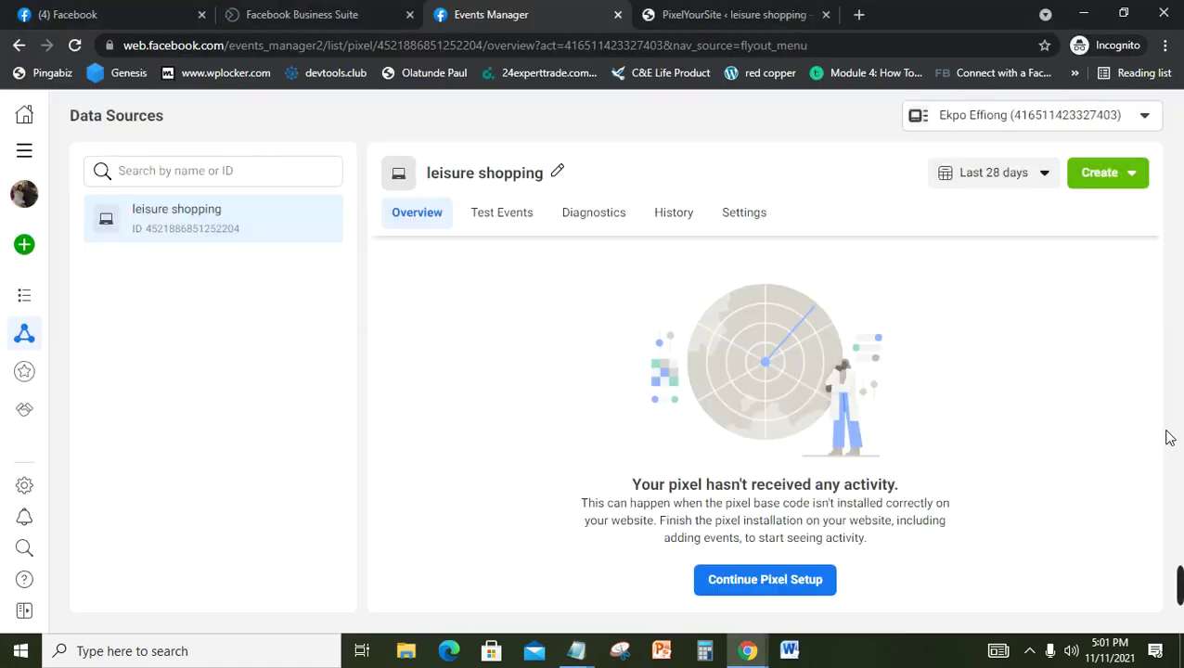
Step: Restart pixel setup via Use a partner and pick WordPress as the integration
left_click(794, 579)
left_click(691, 460)
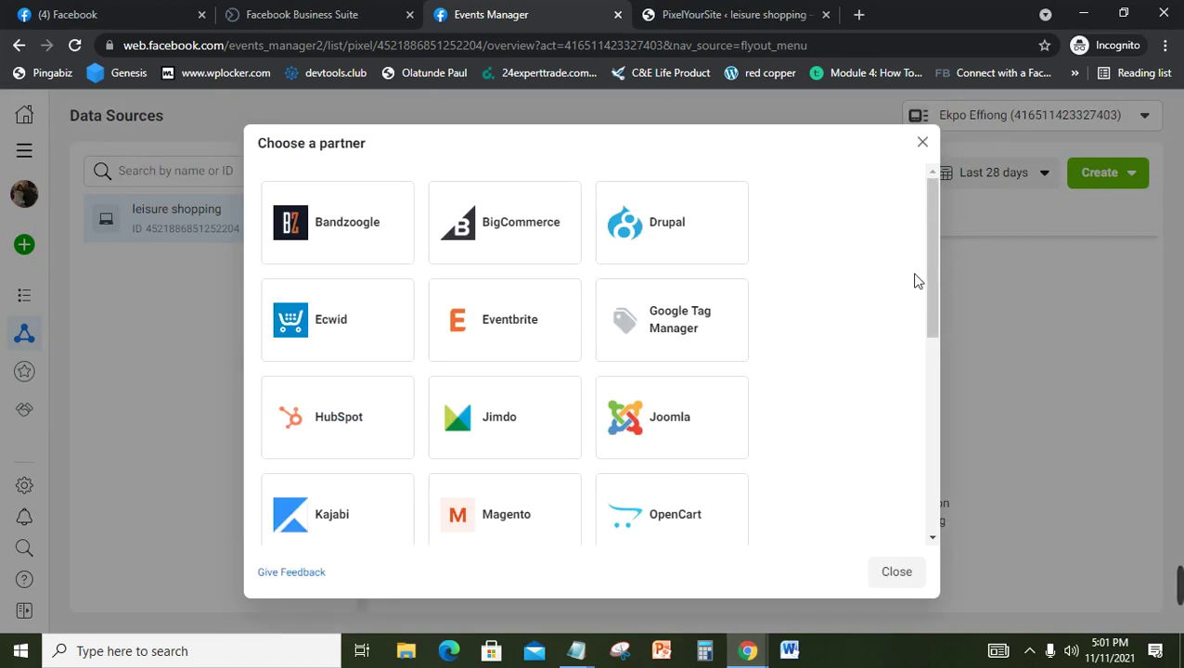
left_click_drag(932, 290, 930, 520)
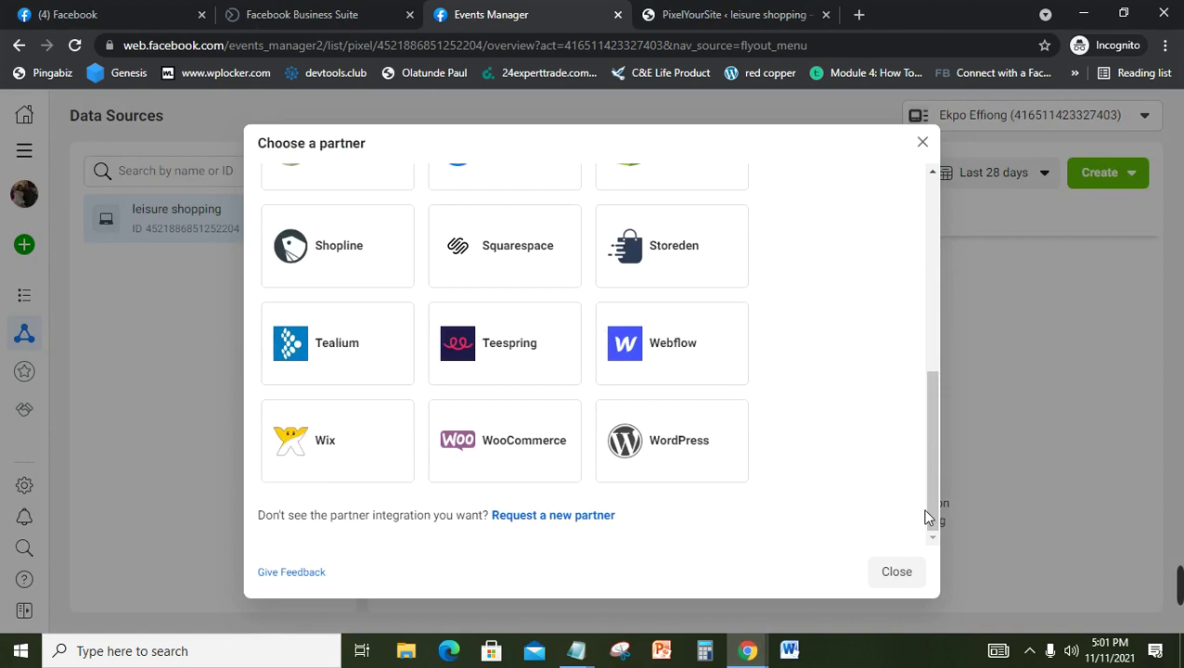
left_click(673, 452)
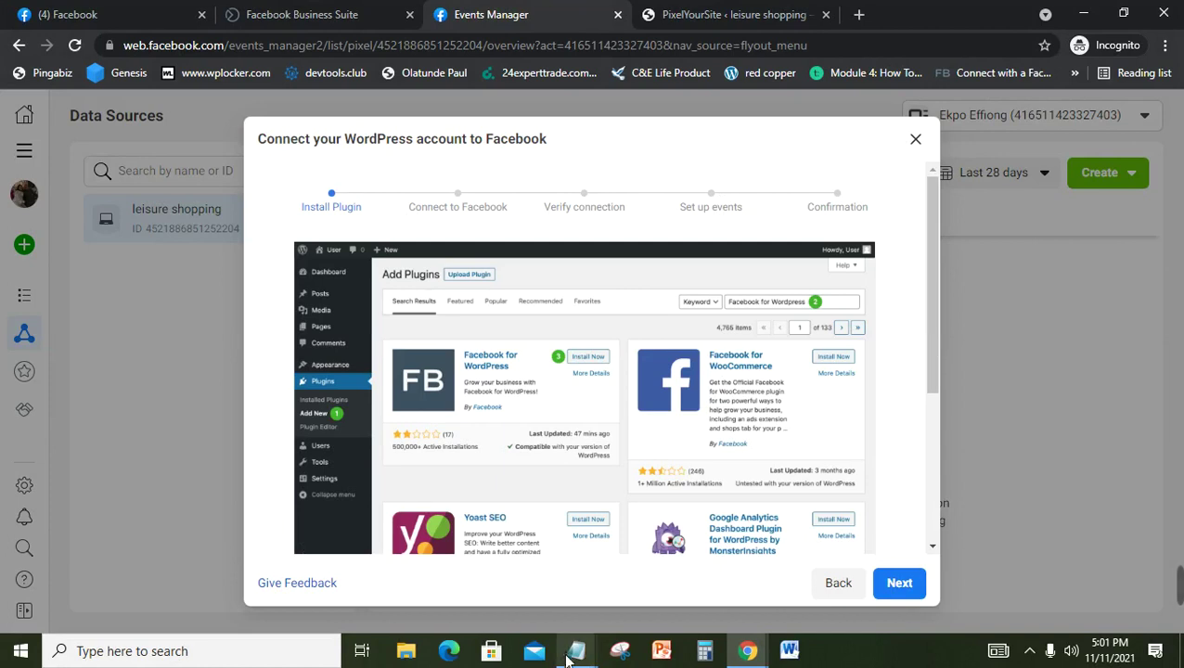
Step: Check the notes, then advance the WordPress setup past Install Plugin to Verify connection
mouse_move(576, 647)
left_click(524, 586)
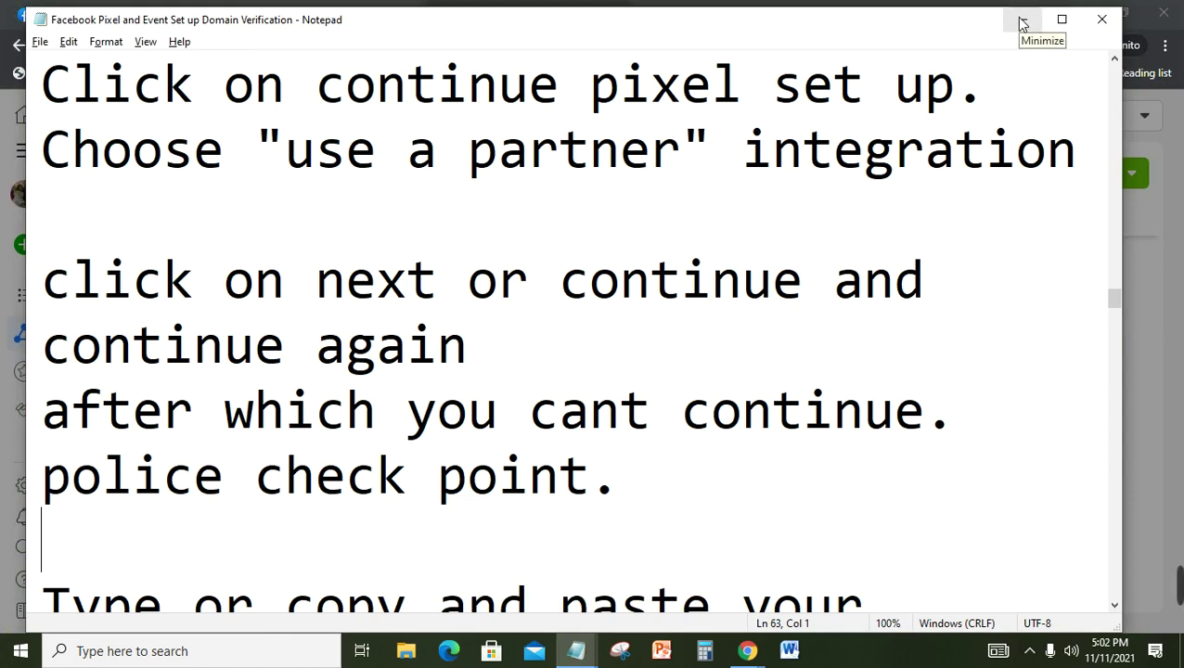
left_click(1022, 23)
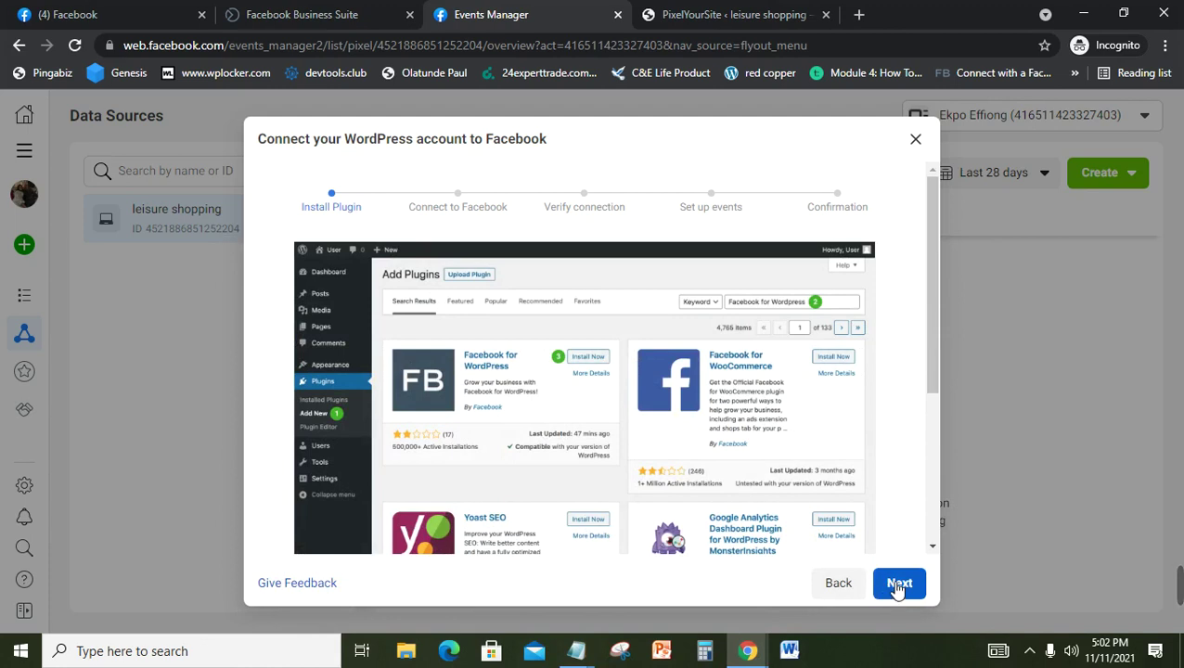
left_click(891, 587)
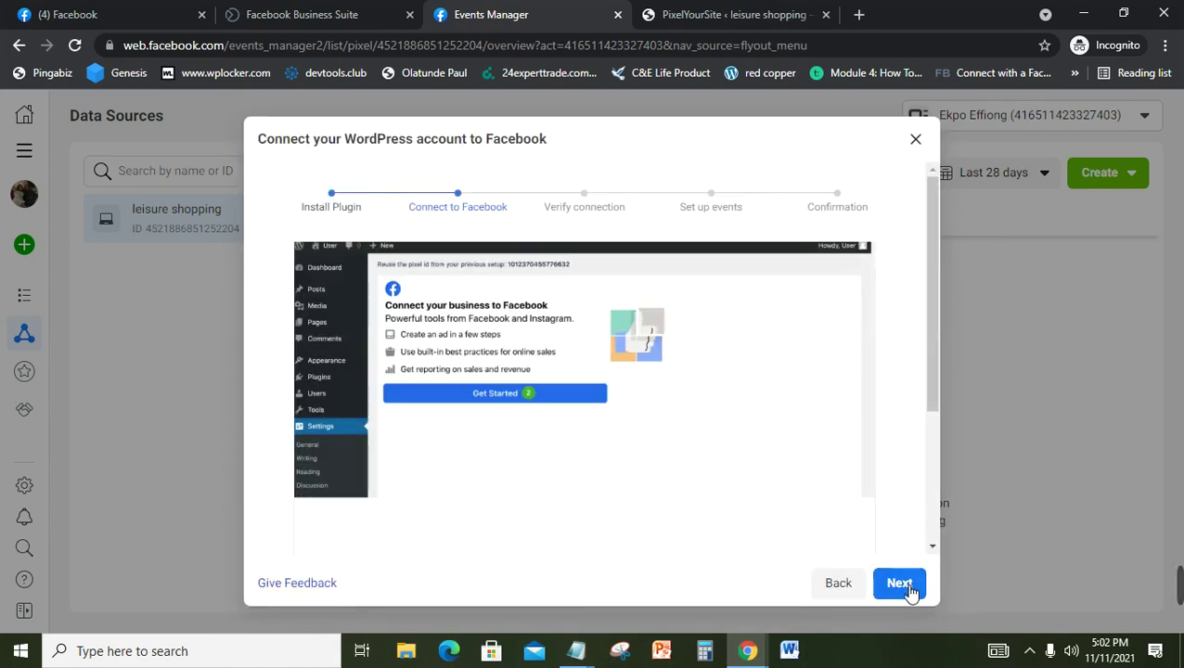
left_click(899, 585)
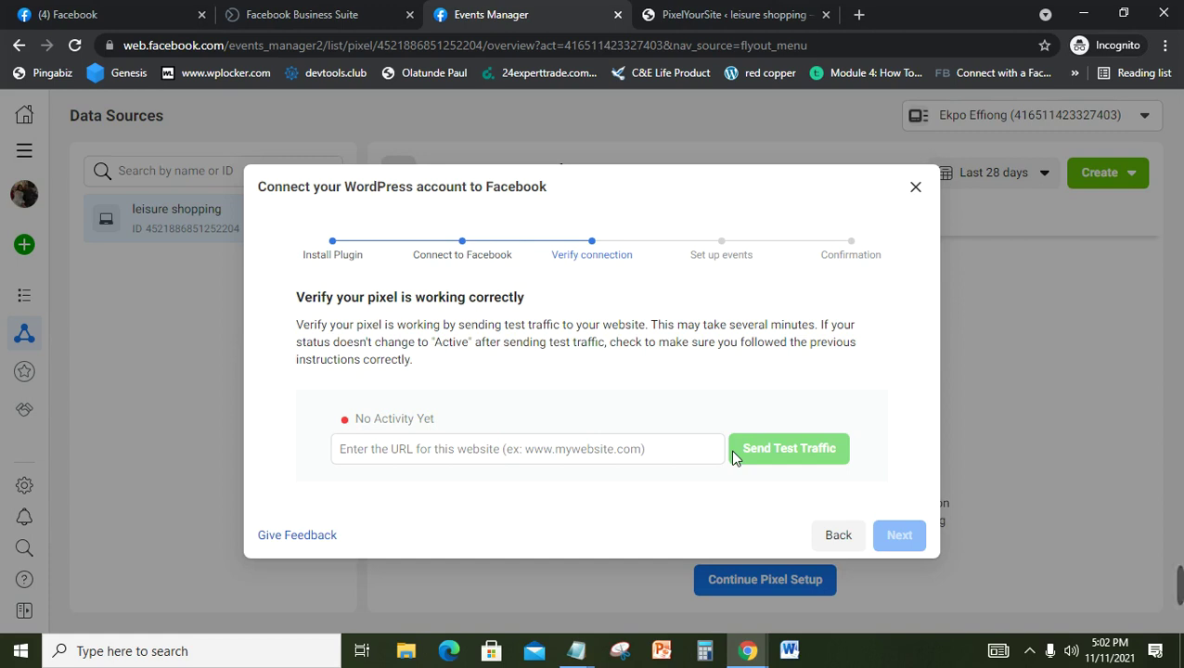
left_click(581, 652)
Step: Read the notes' SEND TEST TRAFFIC instruction, then return to Events Manager
left_click(508, 608)
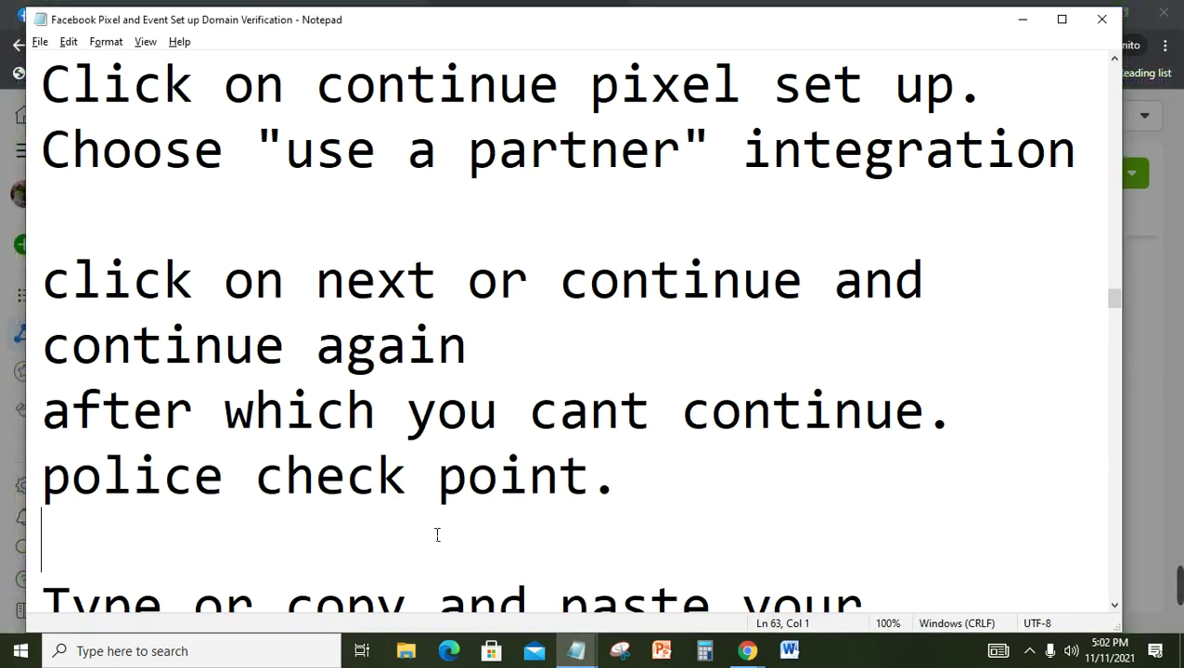
key("Down")
key("Down")
key("Down")
key("Down")
key("Down")
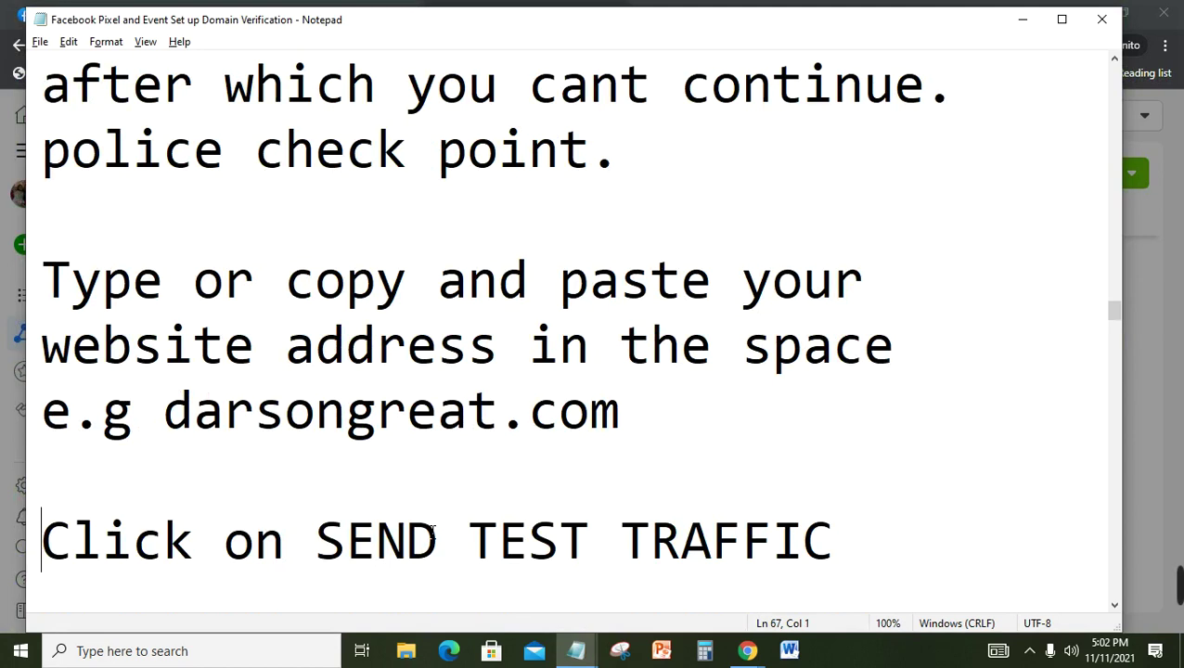
left_click(1169, 478)
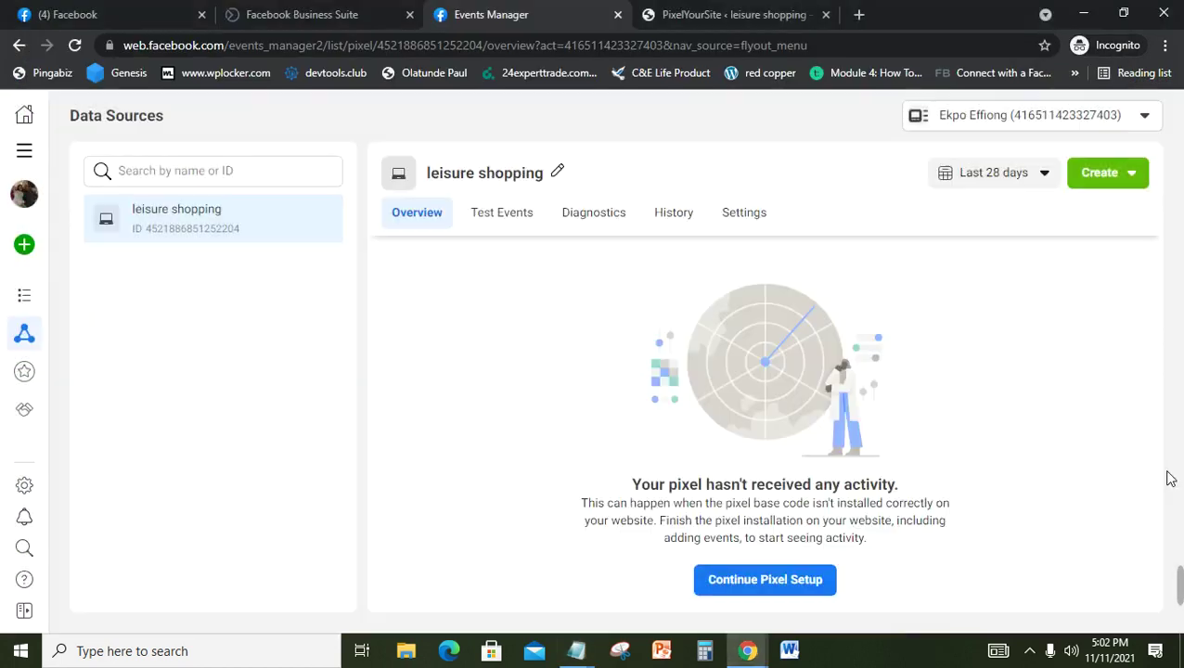
Step: Reopen the WordPress partner setup and enter leisureshopping.xyz as the verification website address
left_click(785, 582)
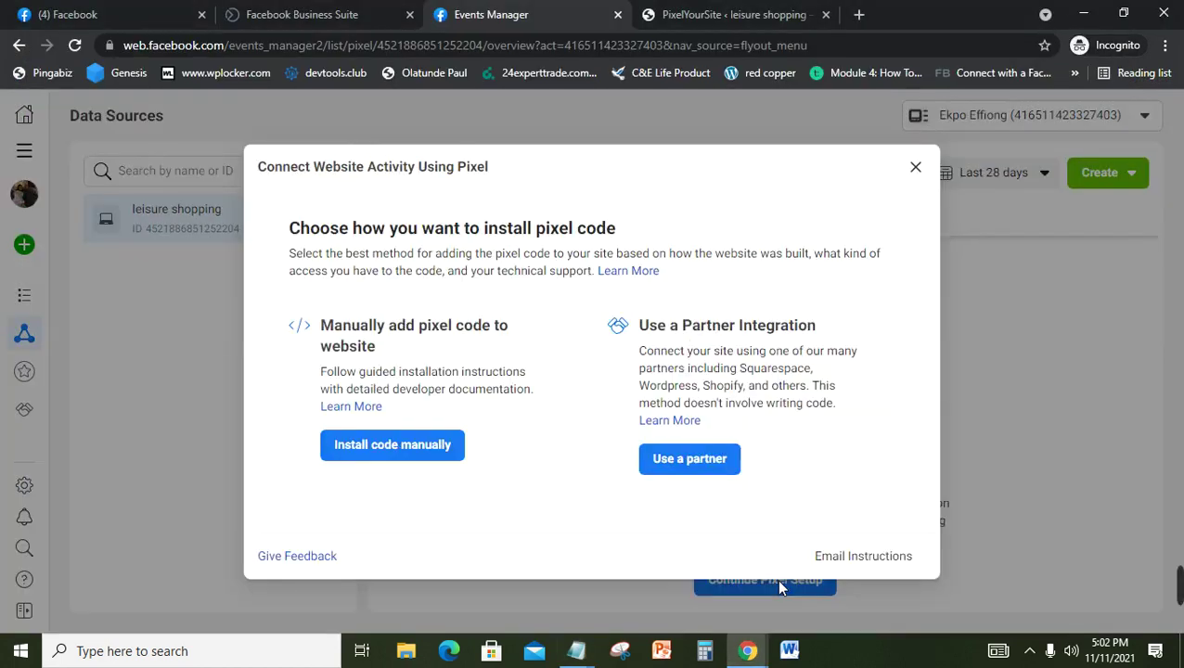
left_click(690, 458)
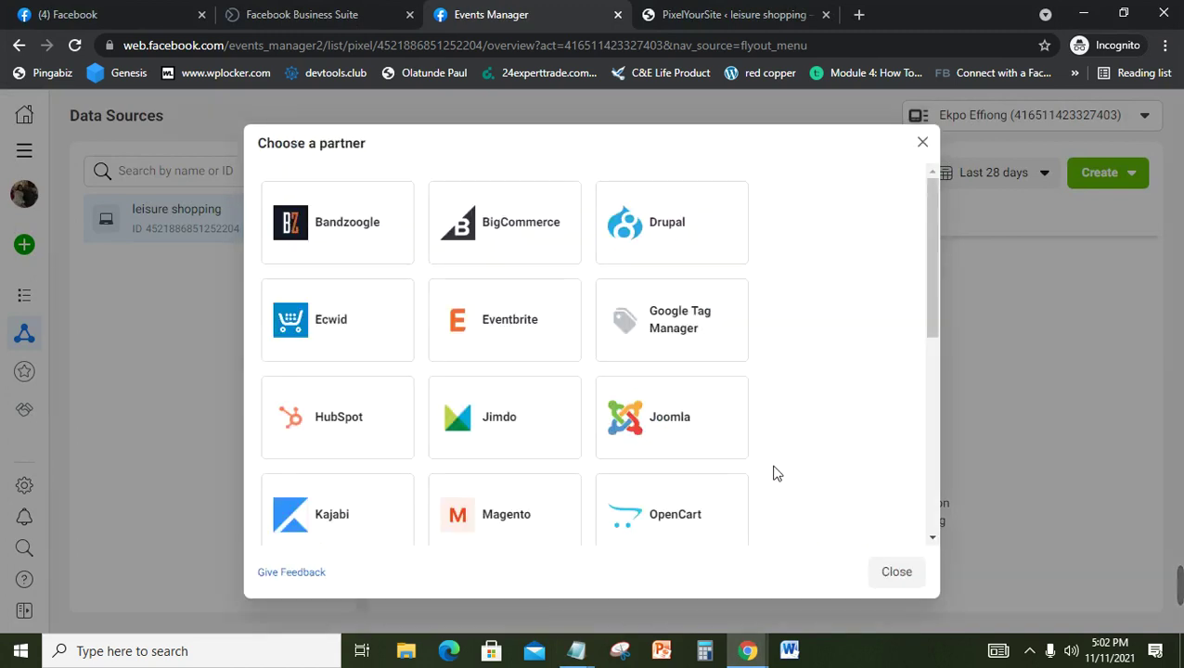
left_click_drag(933, 316, 910, 527)
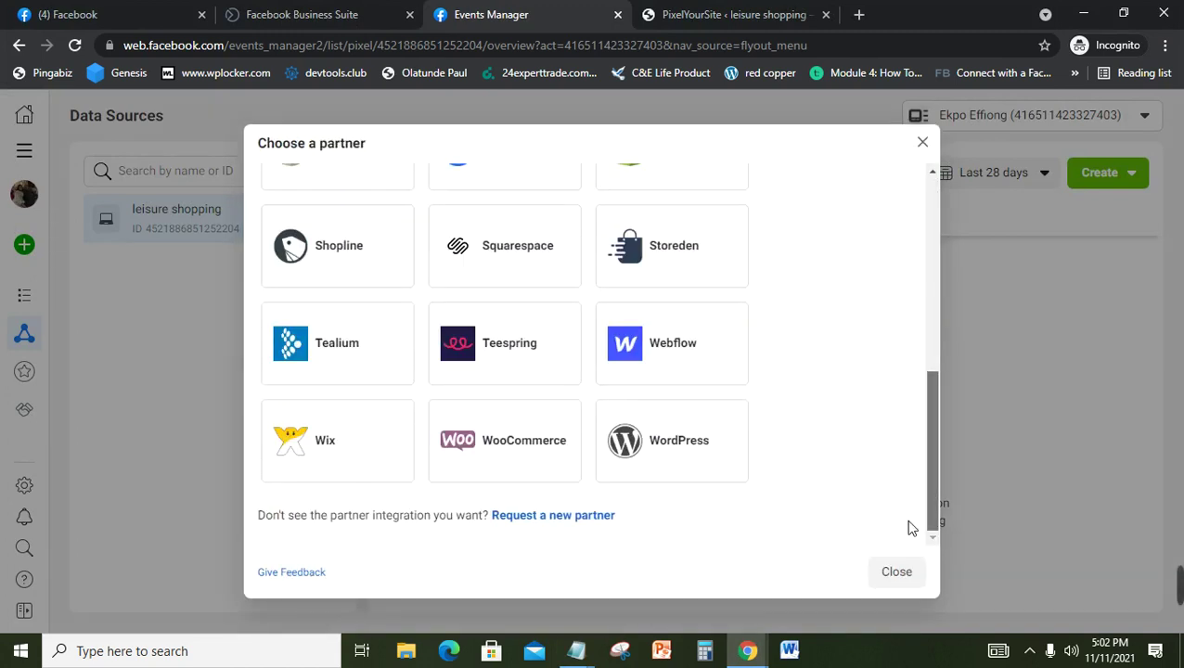
left_click(667, 476)
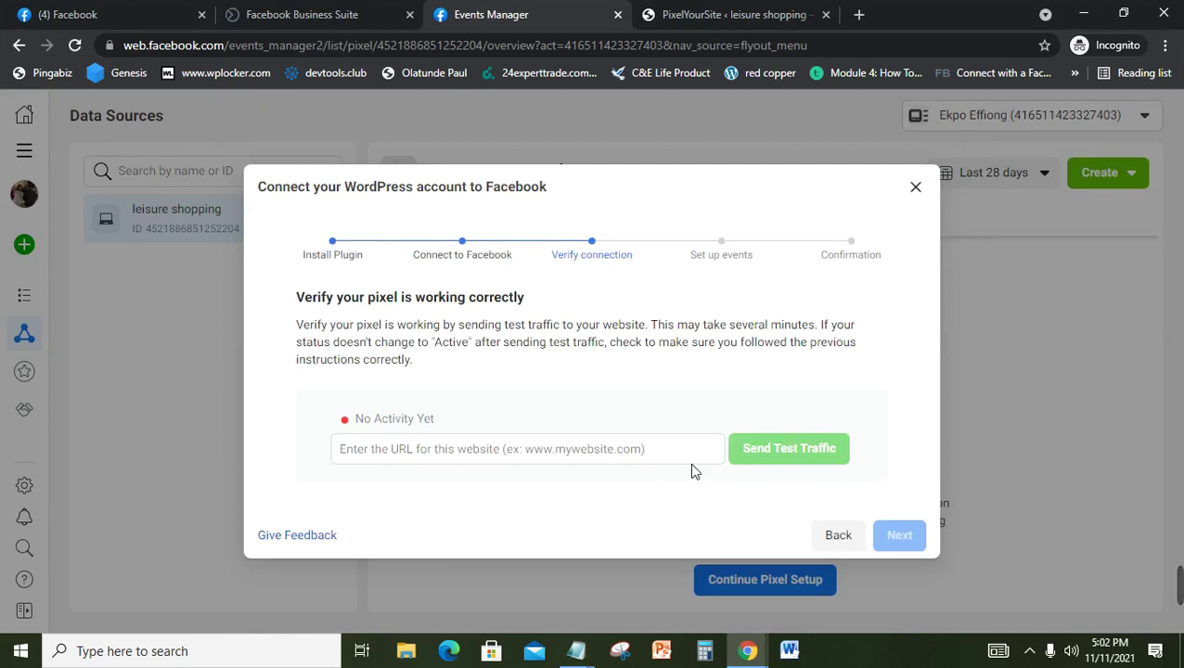
left_click(463, 455)
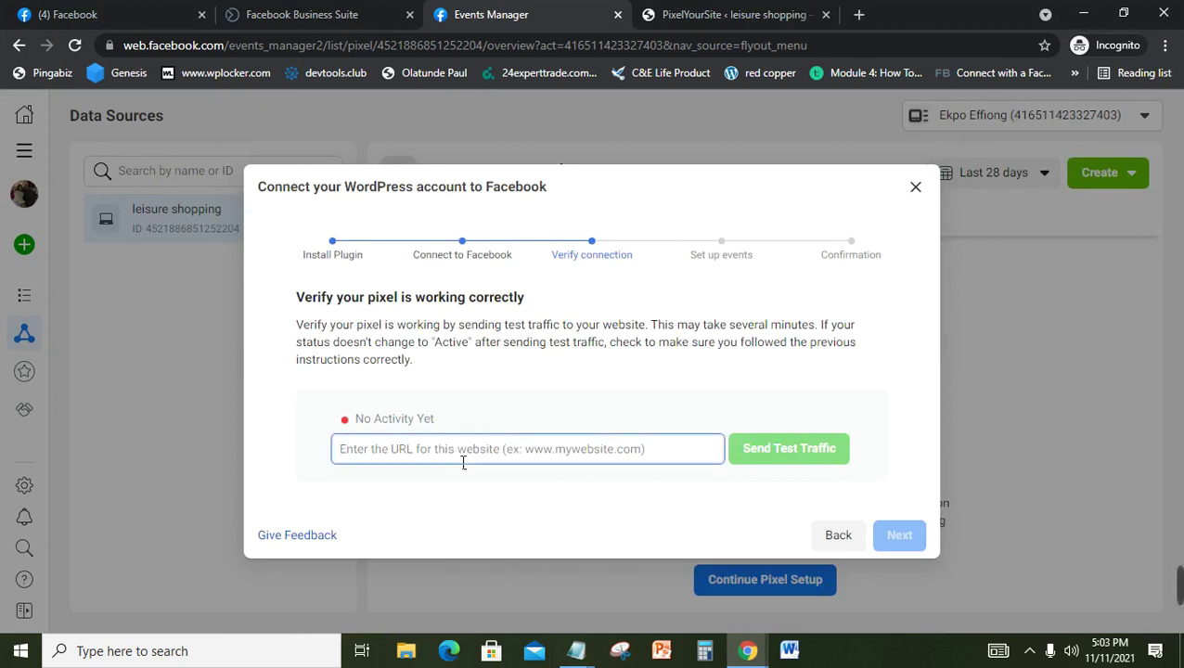
type("lei")
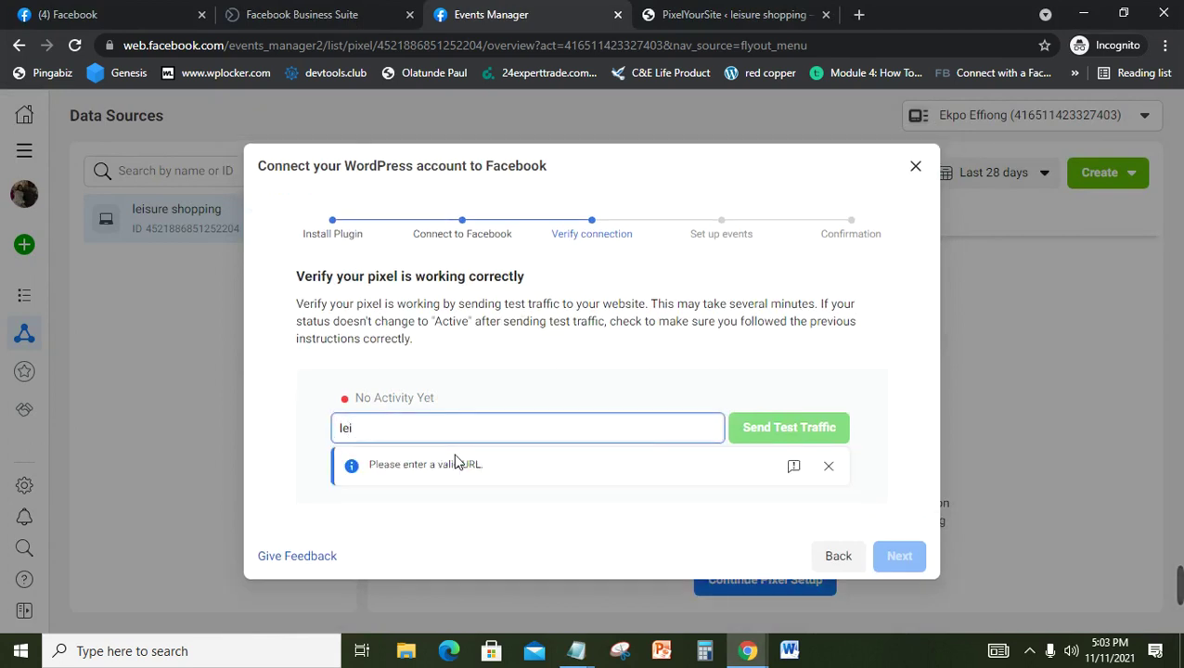
type("sureshopping")
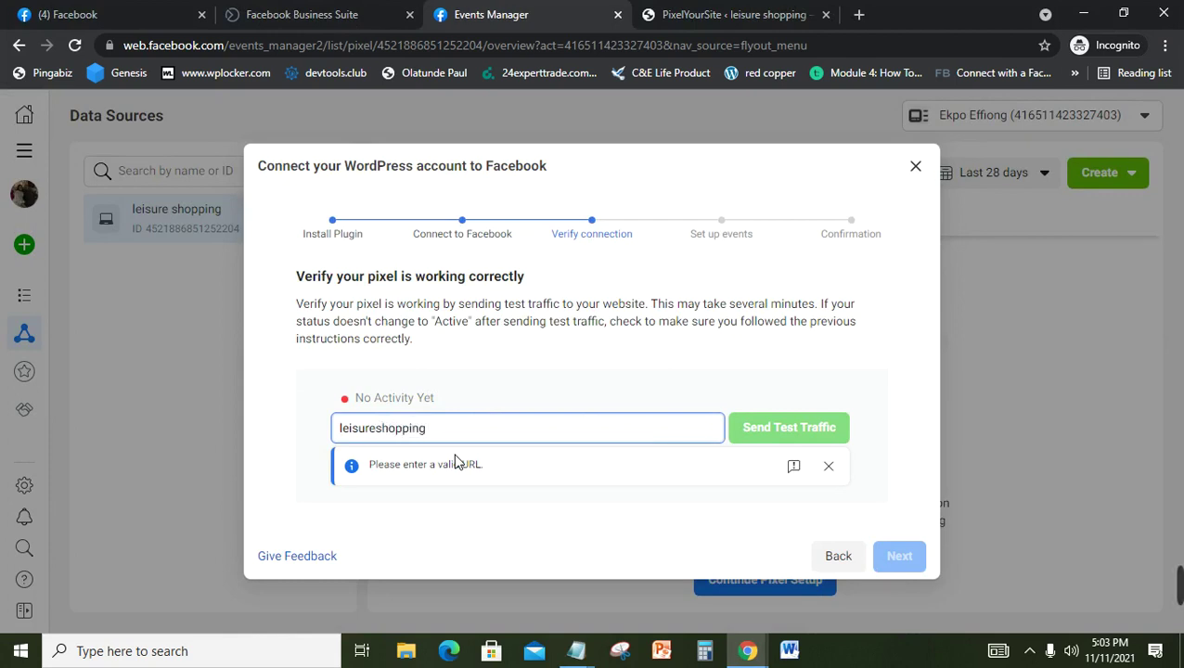
type(".xyz")
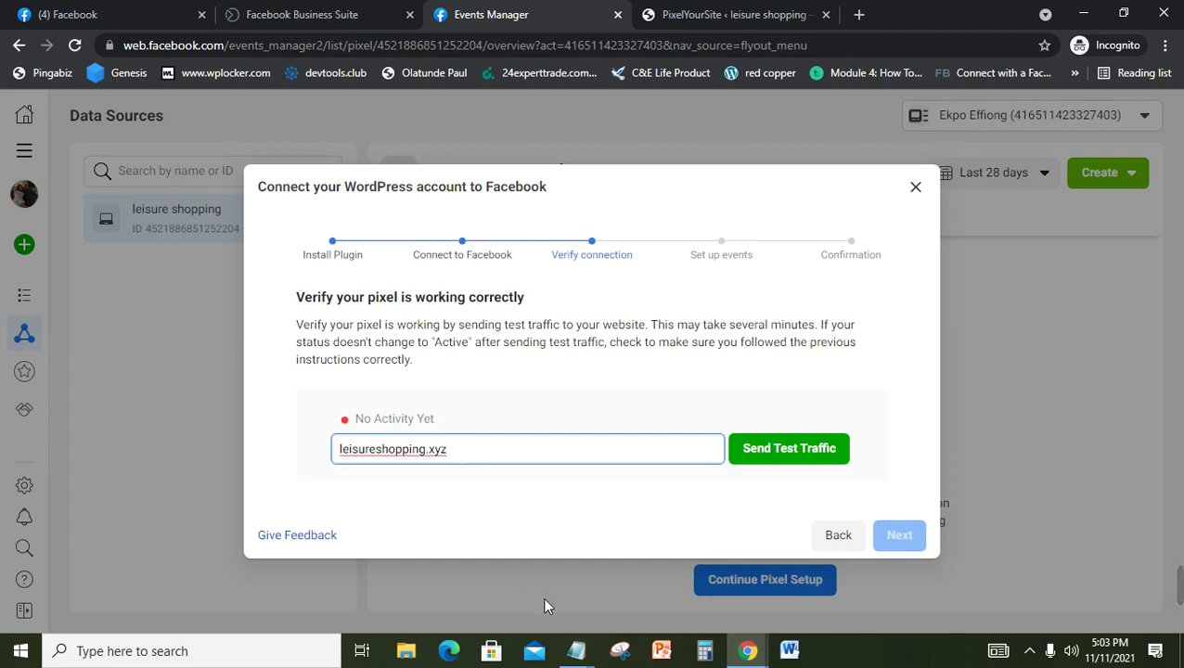
Step: Read the notes ahead to the event setup heading, then minimize Notepad
mouse_move(576, 647)
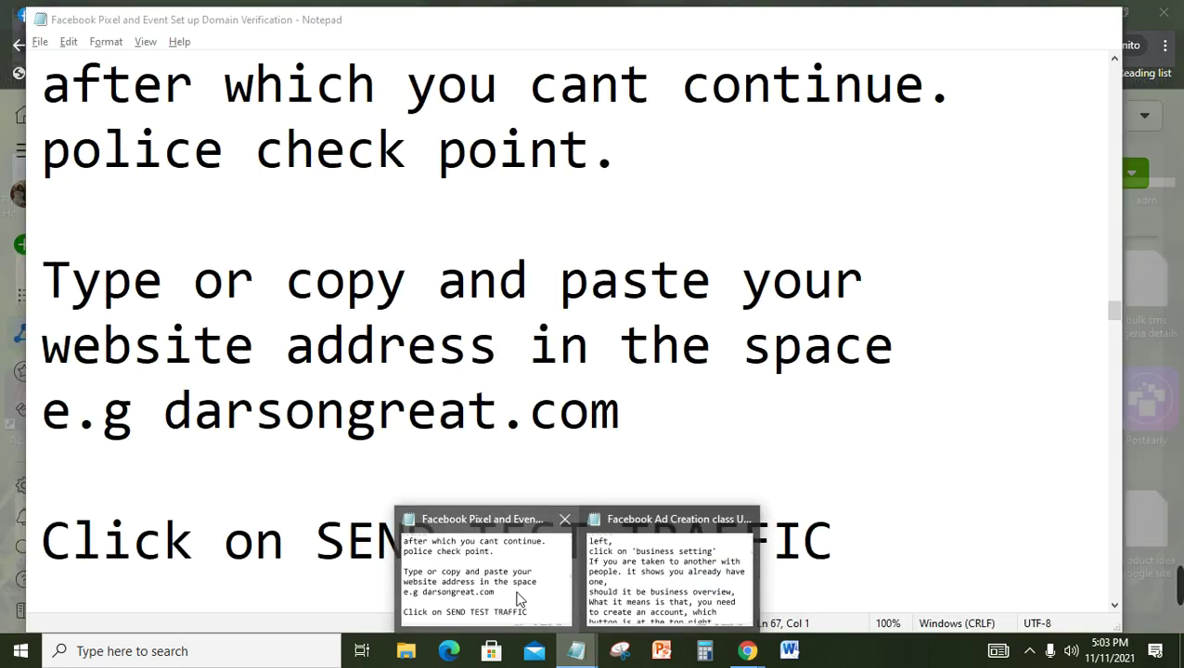
left_click(518, 599)
left_click(426, 390)
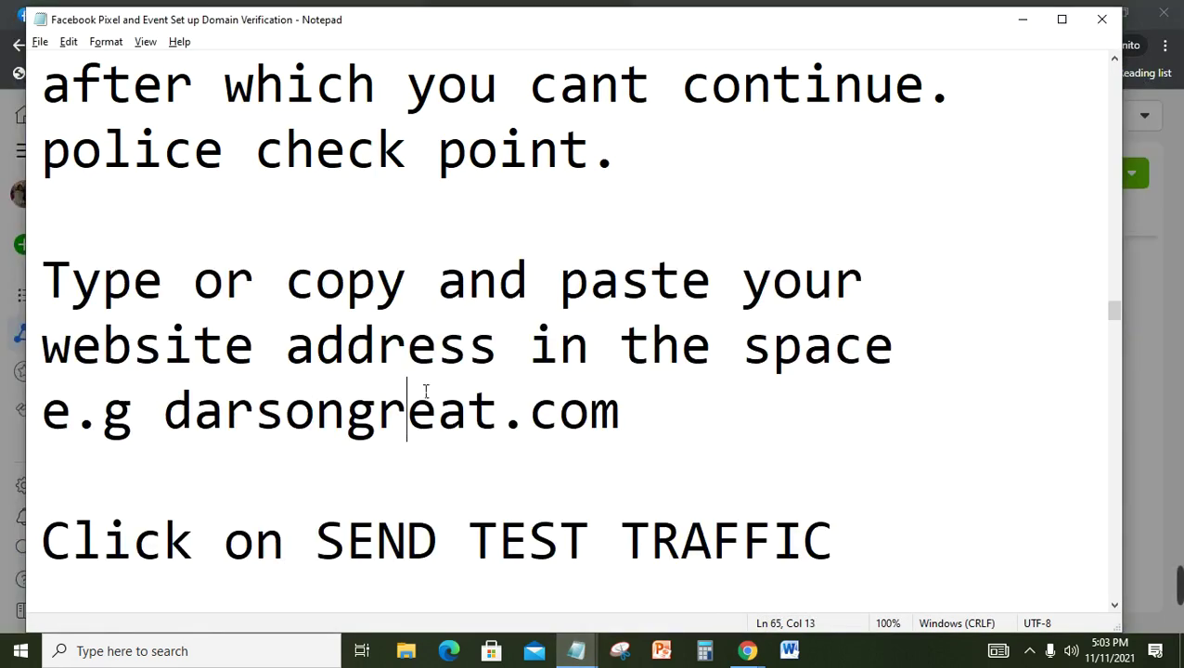
key("Down")
key("Down")
key("Down")
key("Down")
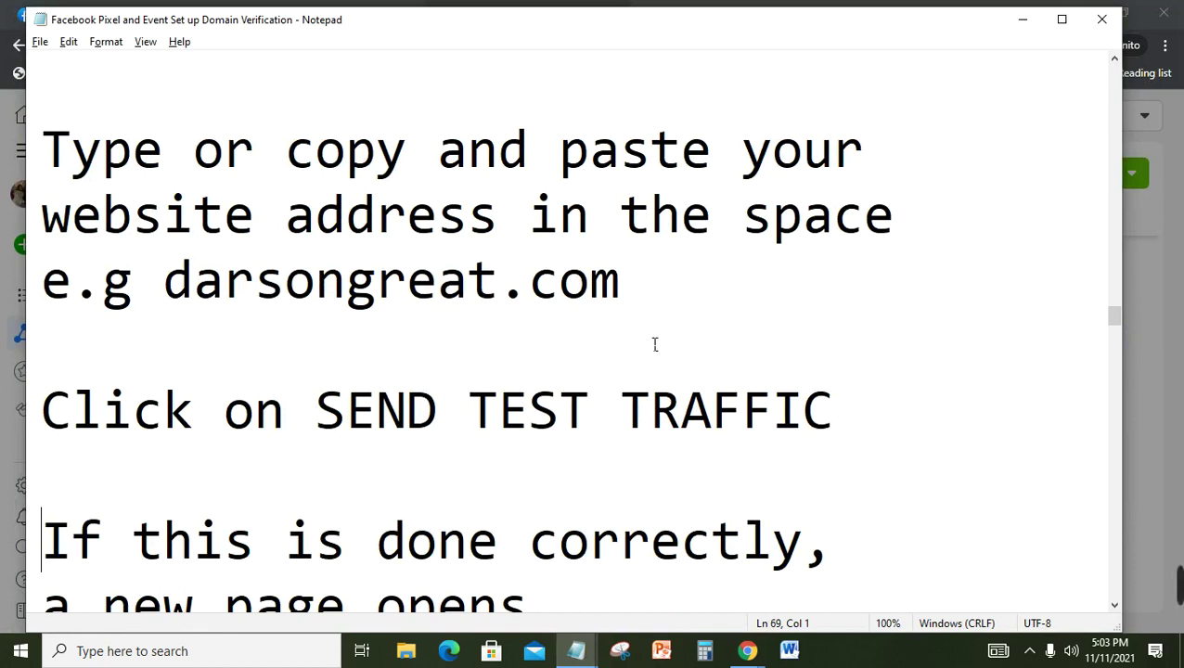
key("Down")
key("Down")
key("Down")
key("Down")
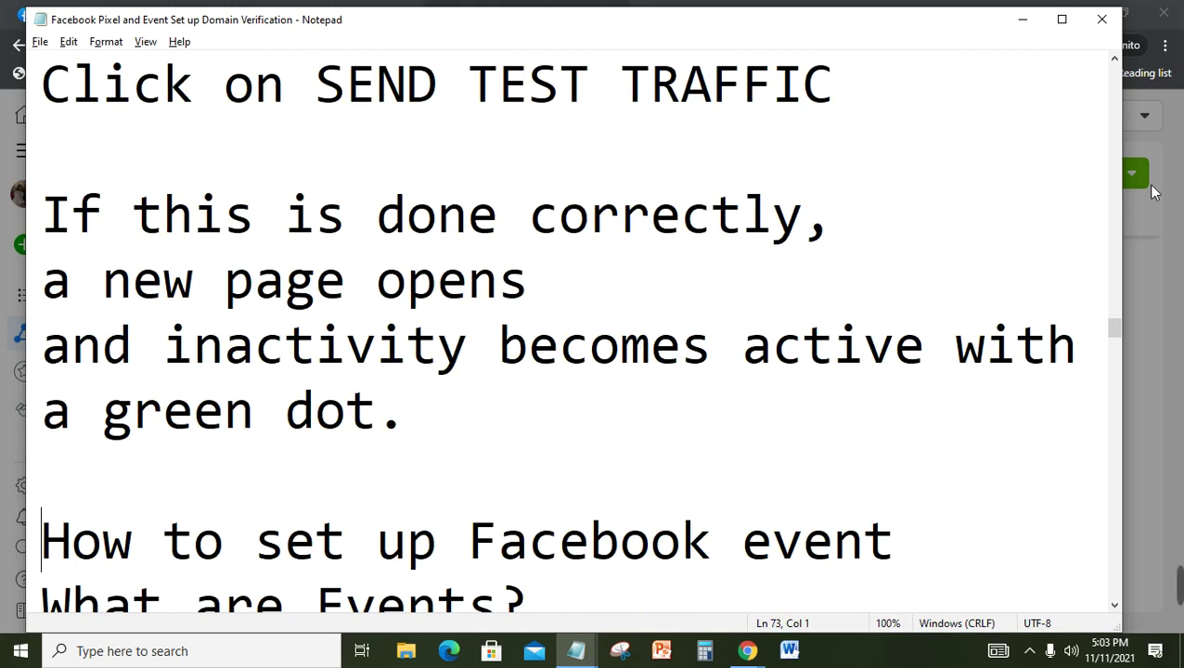
left_click(1029, 28)
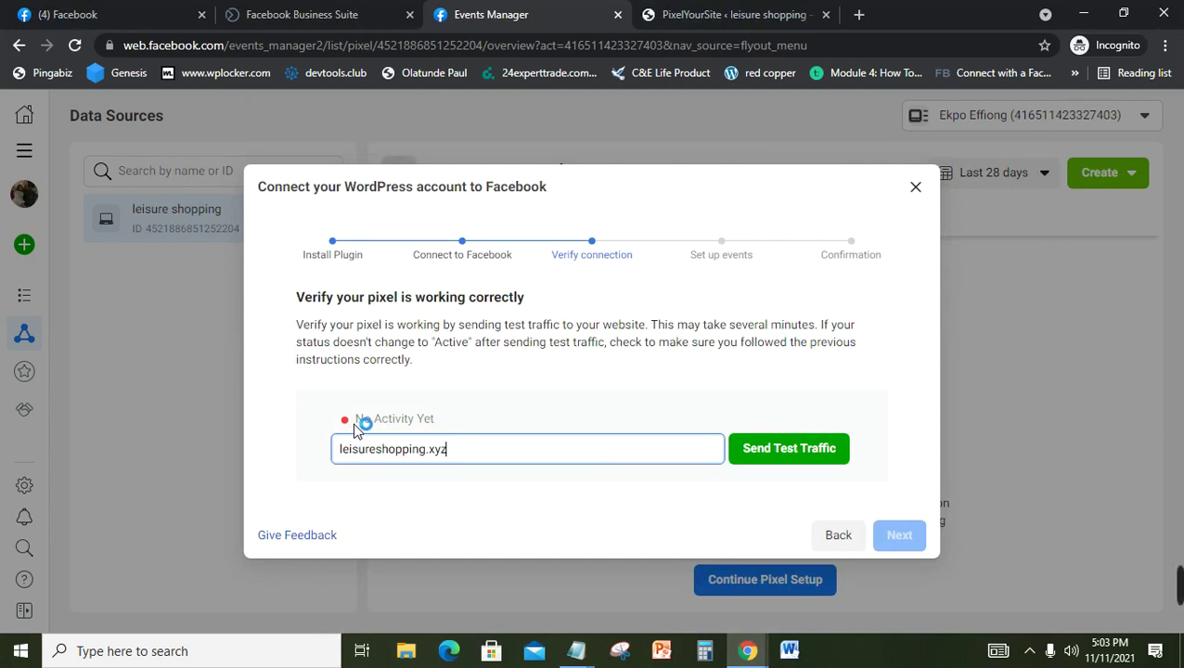
Step: Send test traffic to leisureshopping.xyz until the pixel shows Active, then continue to Set up events
left_click(790, 449)
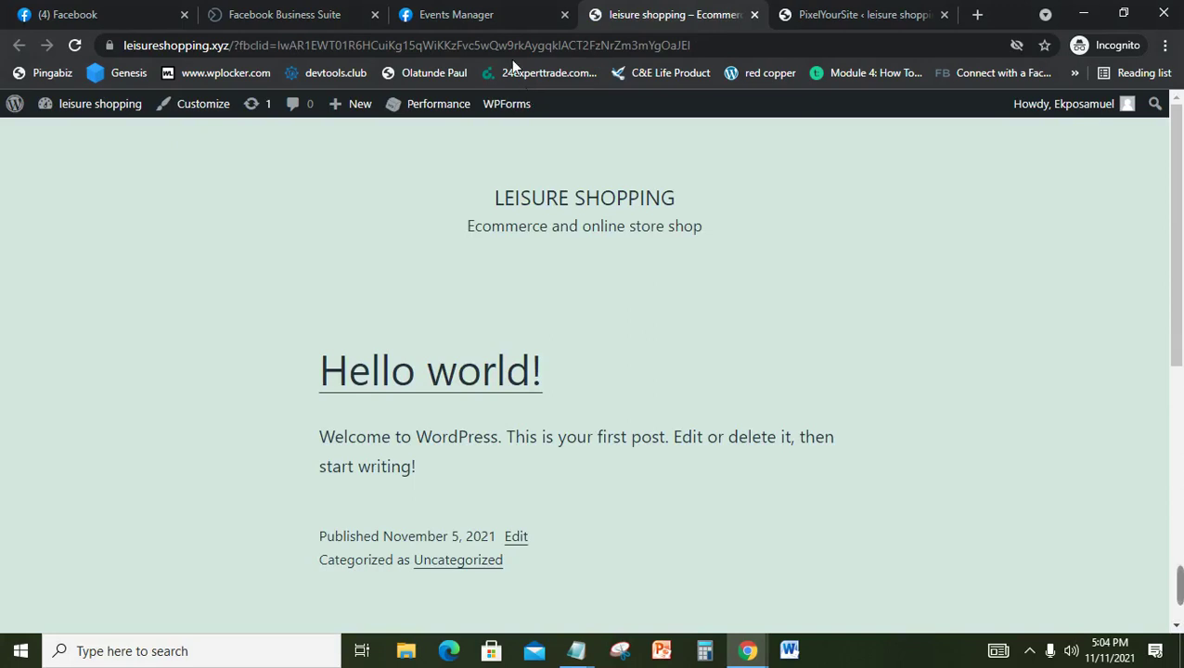
left_click(490, 11)
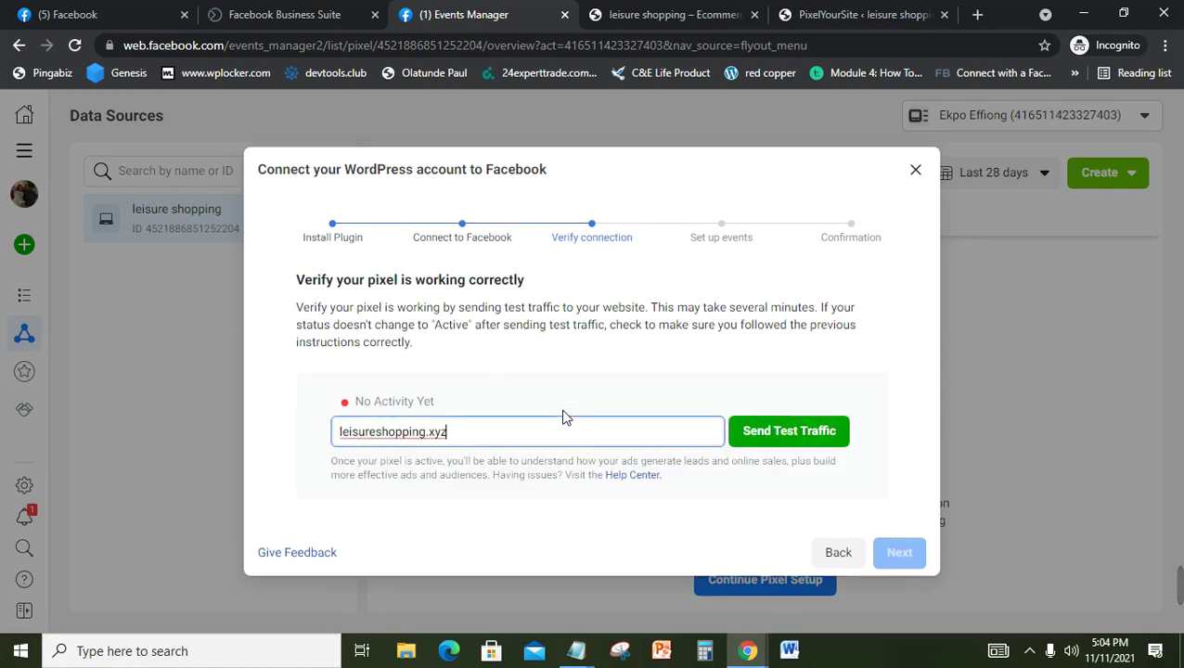
left_click(769, 437)
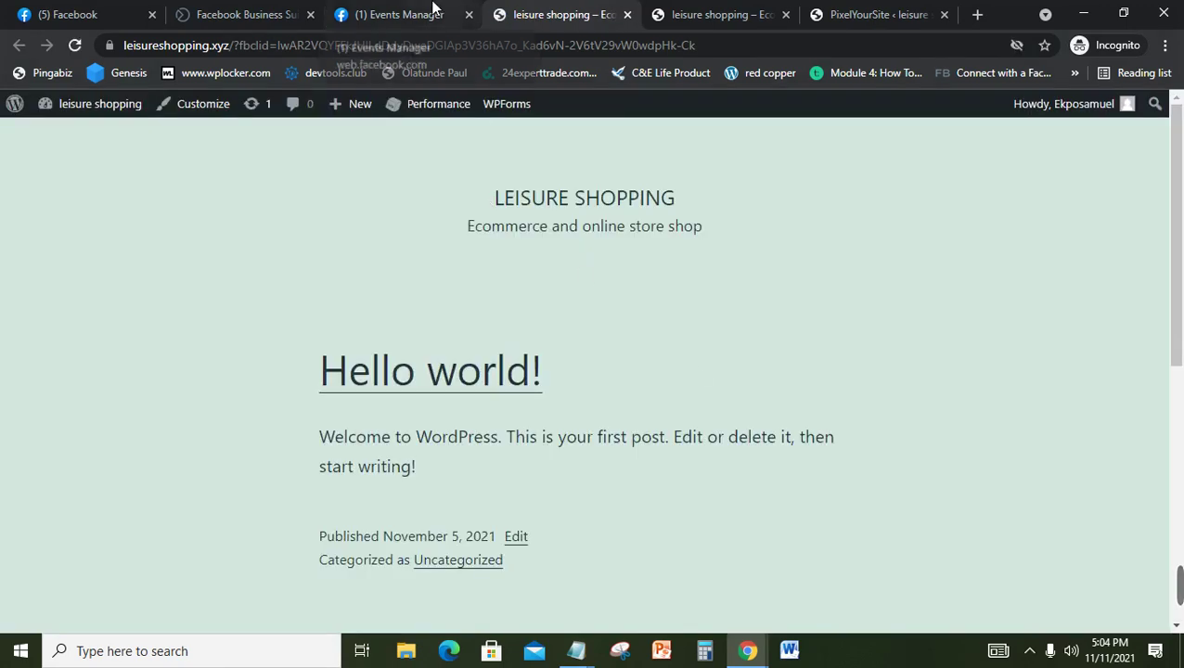
left_click(432, 11)
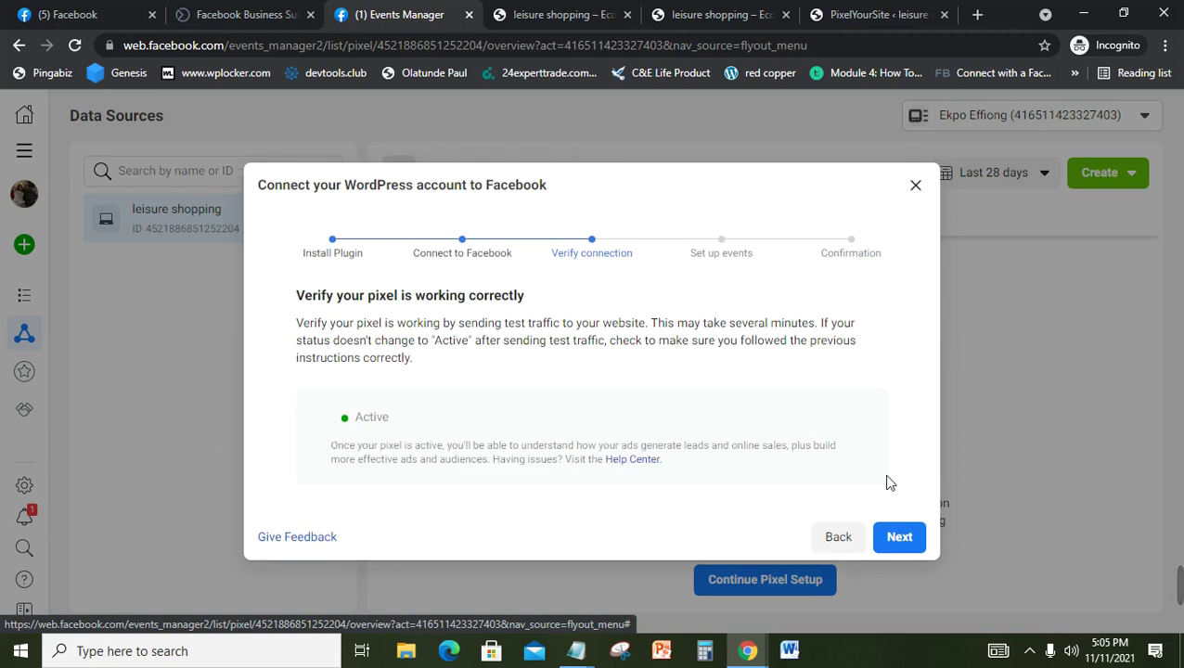
left_click(898, 538)
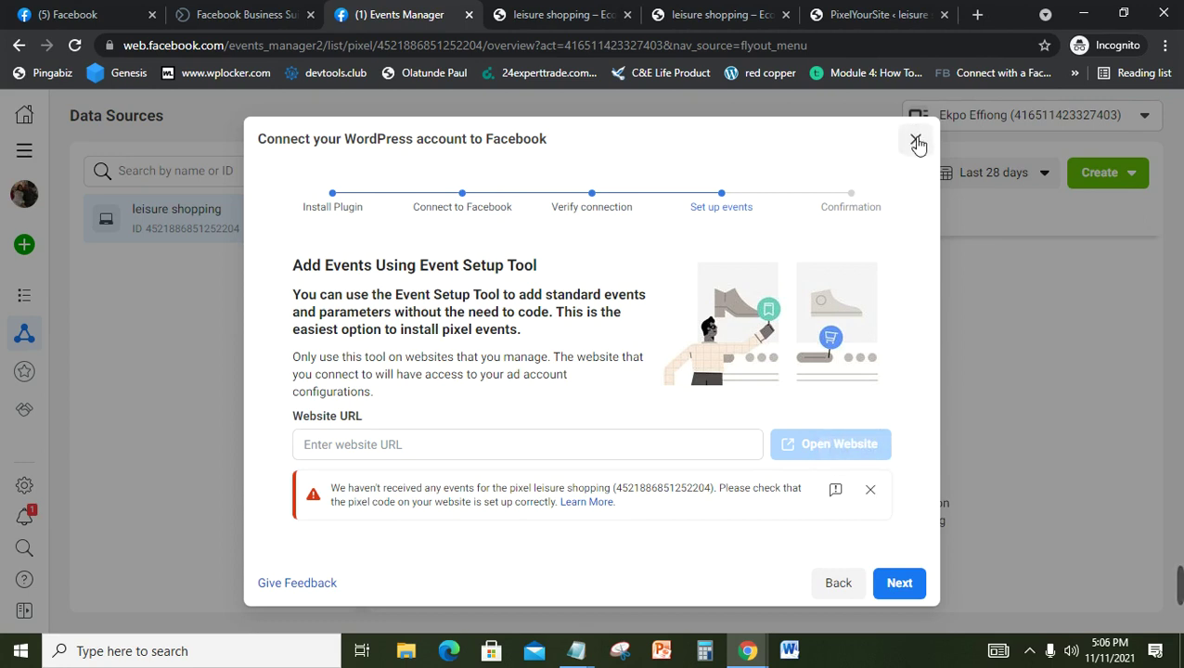
Step: Close the wizard, reload, dismiss the Aggregated Event Measurement popup, and open the pixel's Settings tab
left_click(917, 143)
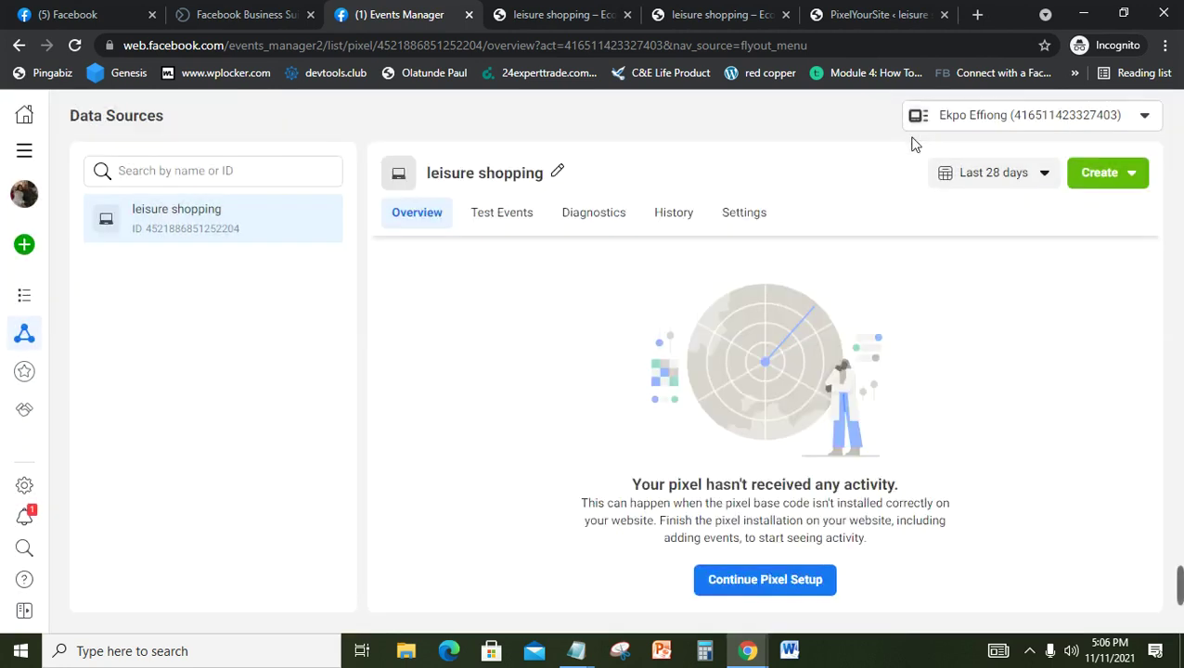
left_click(76, 46)
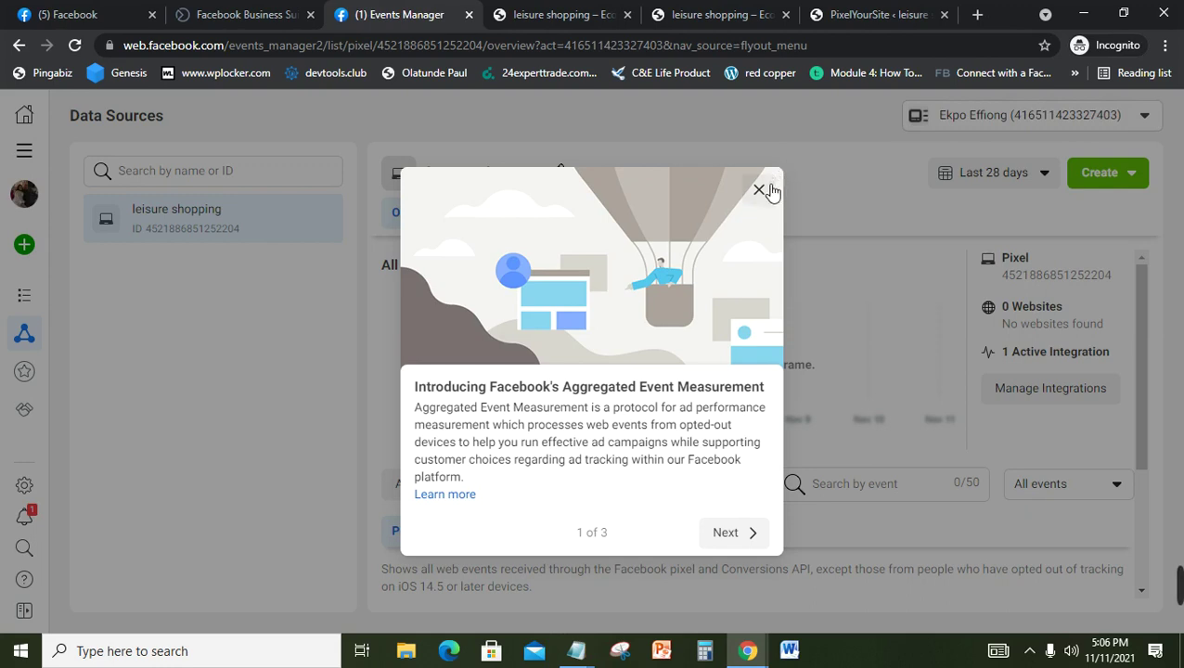
left_click(759, 190)
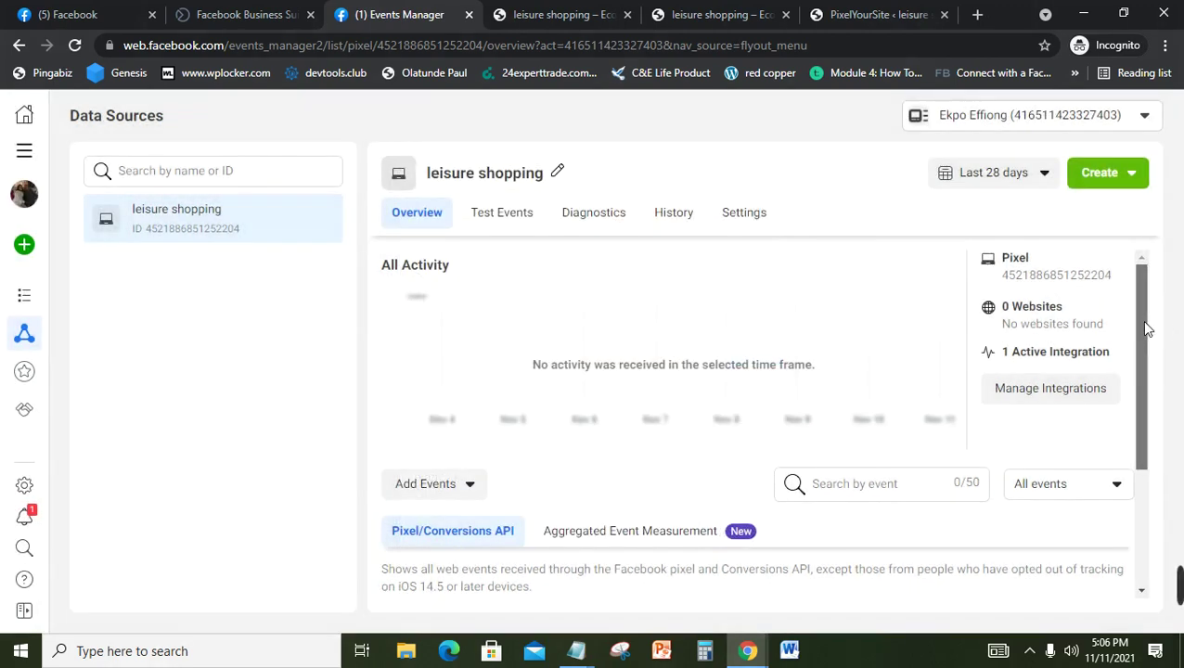
left_click_drag(1141, 320, 1147, 362)
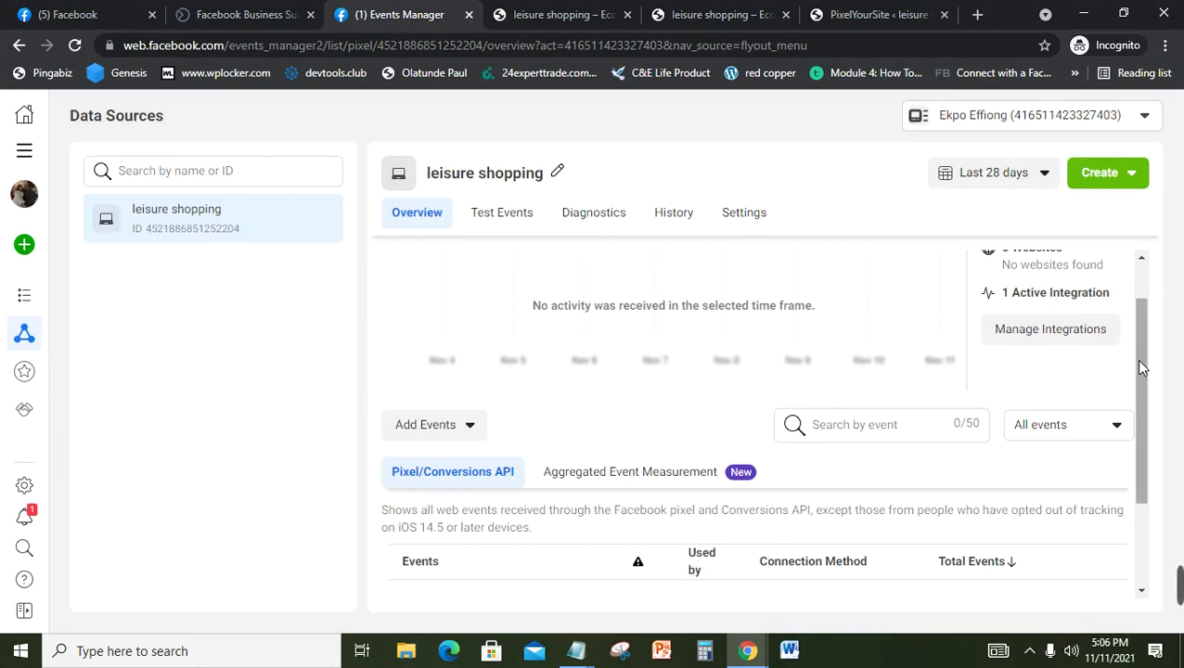
left_click_drag(1135, 359, 1153, 256)
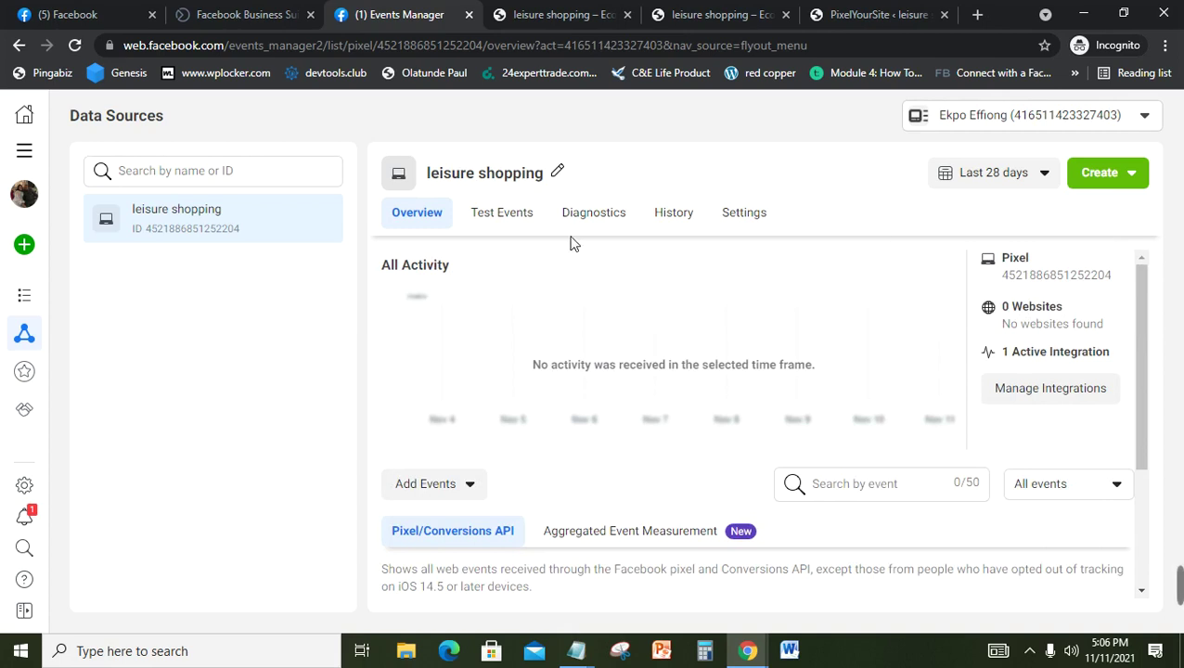
left_click(762, 219)
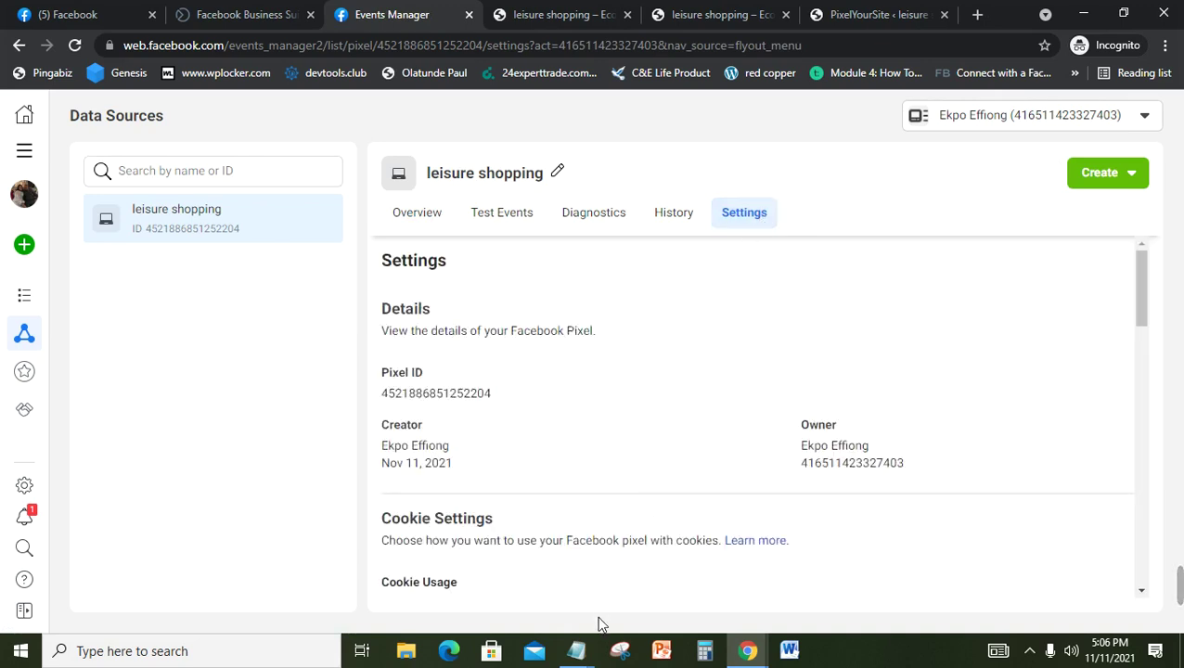
Step: Scroll the Notepad notes through the event setup steps to the website admin instructions
left_click(585, 652)
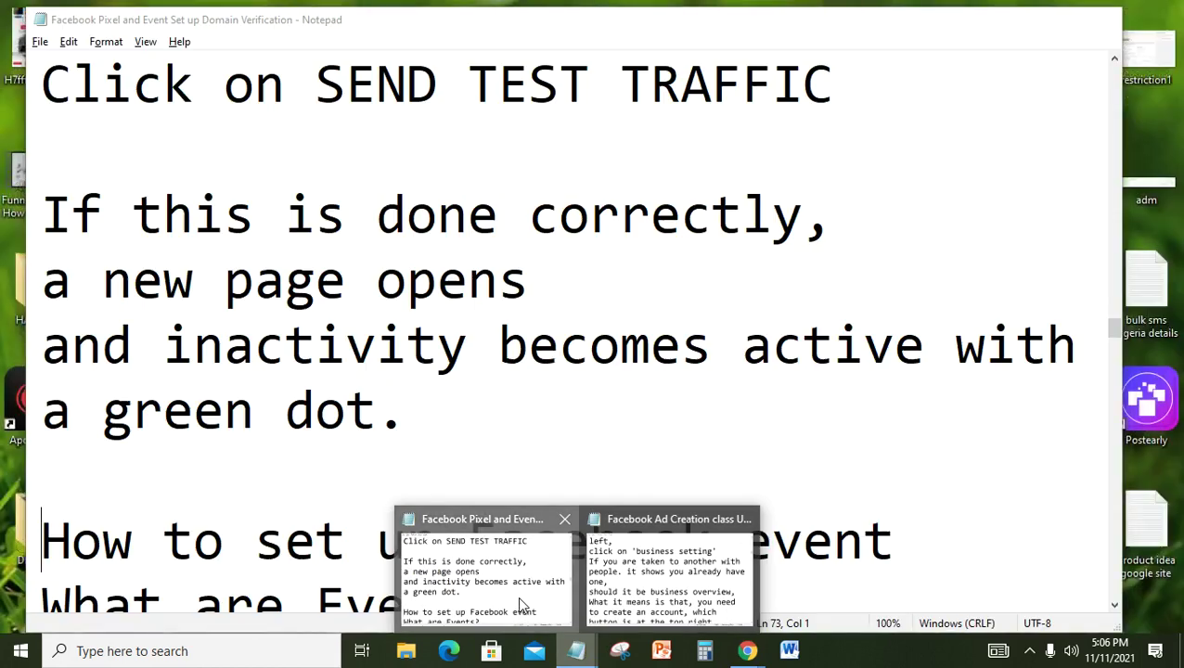
left_click(518, 596)
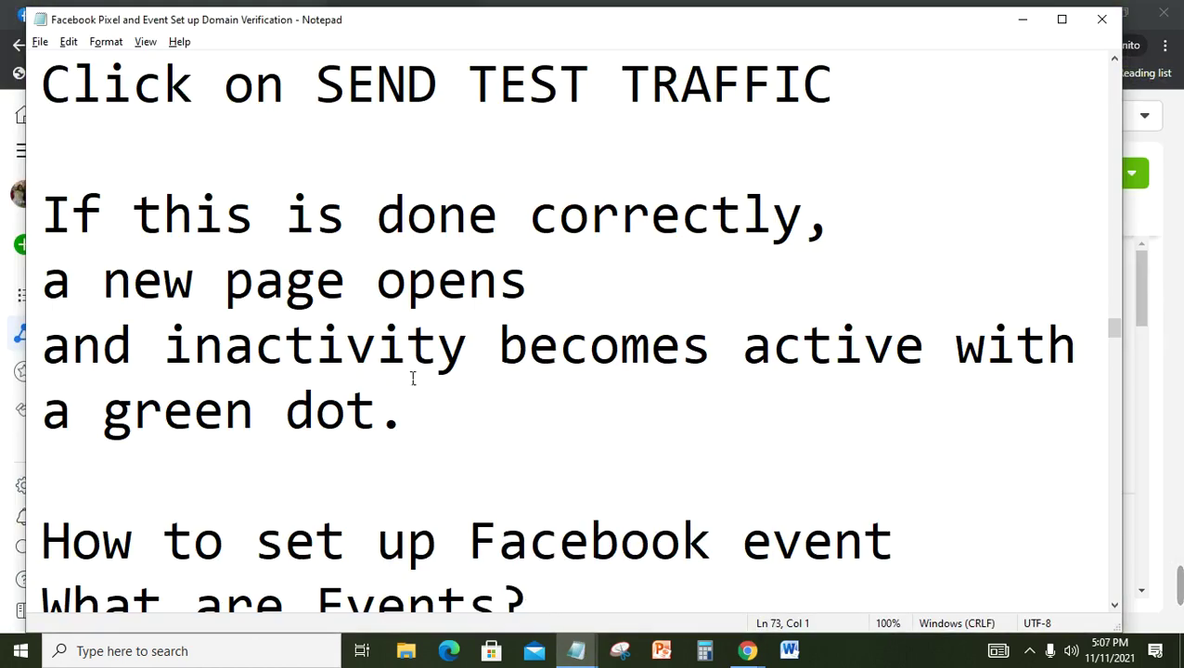
key("Down")
key("Down")
key("Down")
key("Down")
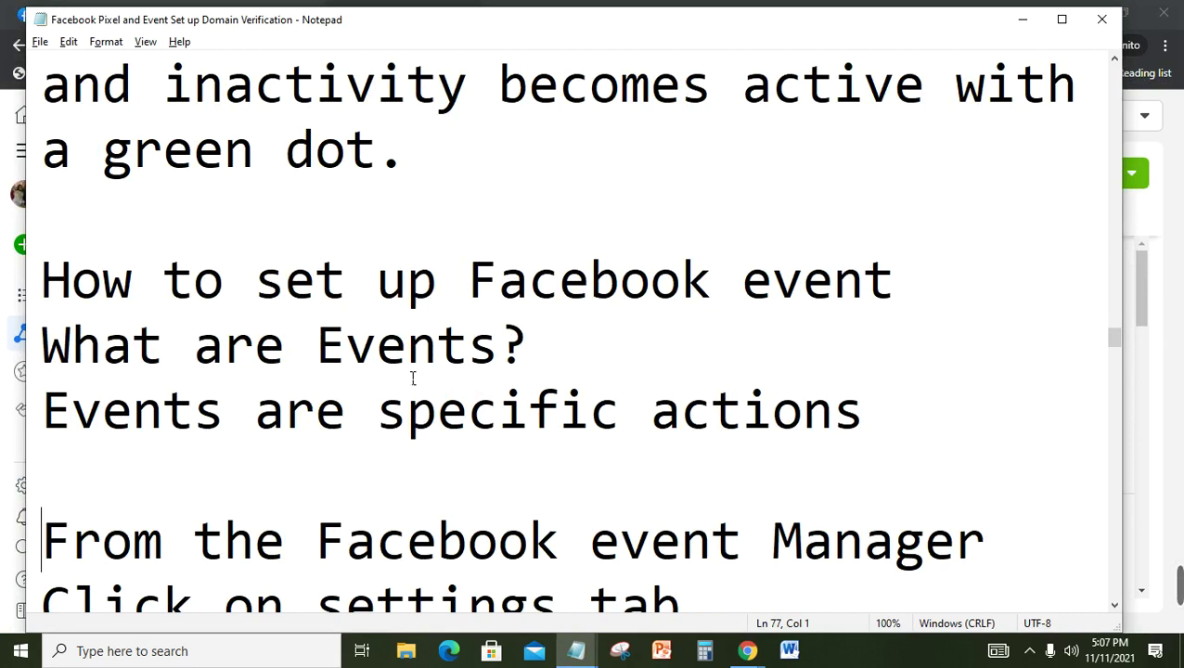
key("Down")
key("Down")
key("Down")
key("Down")
key("Down")
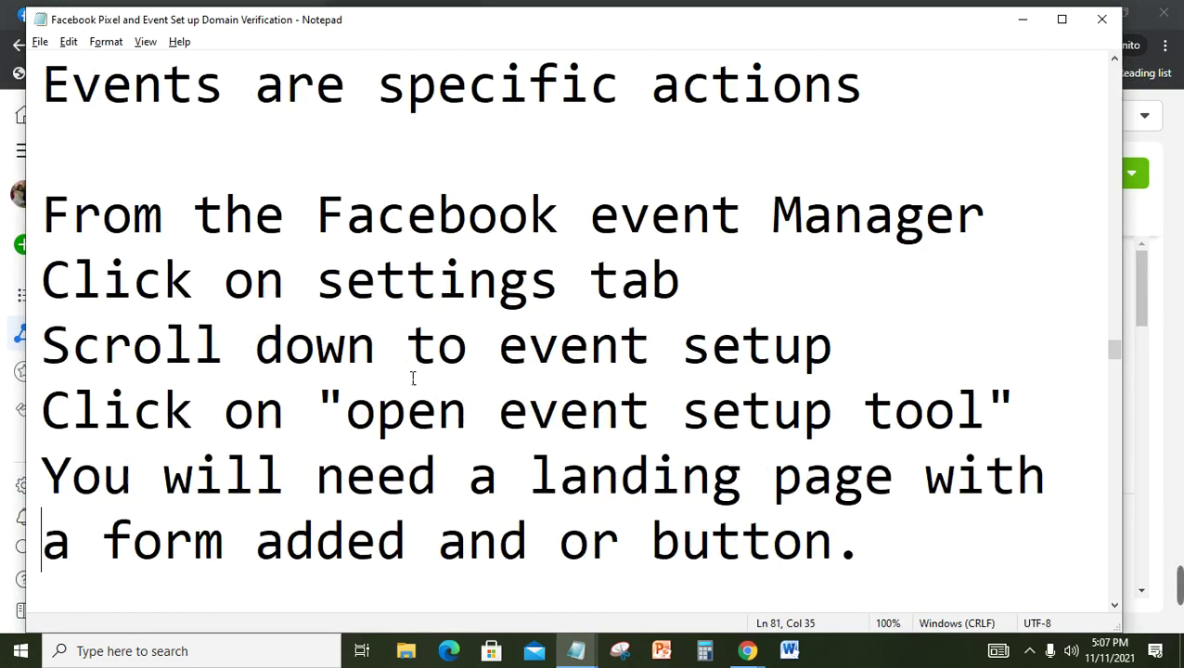
key("Down")
key("Down")
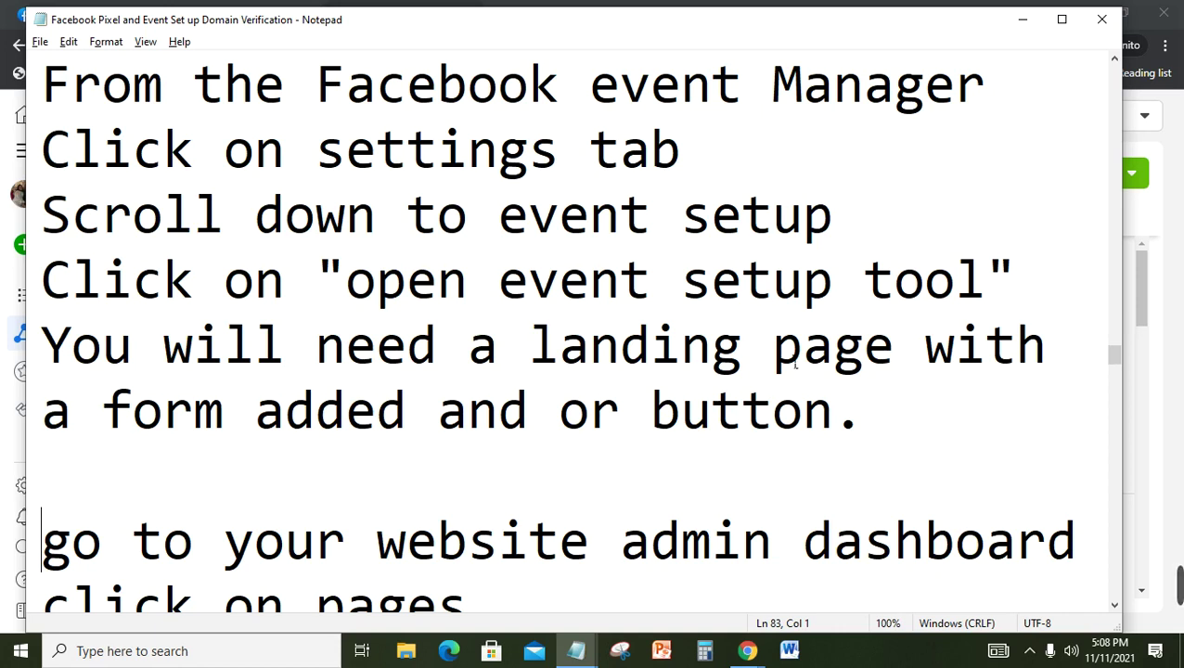
left_click(1022, 19)
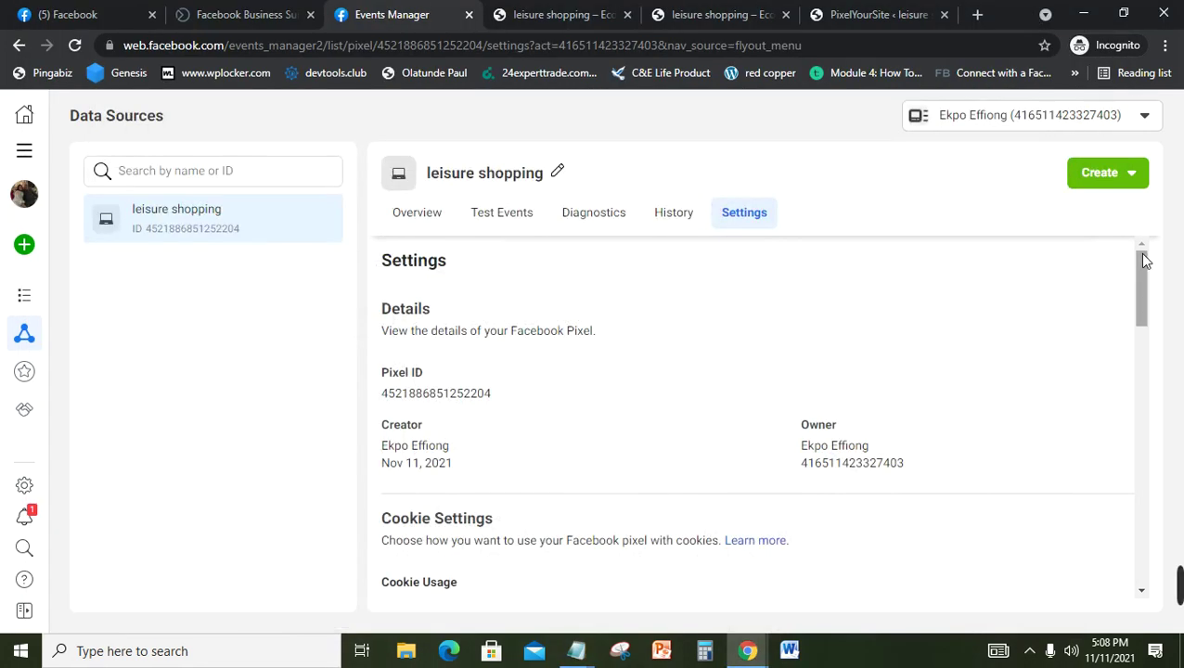
left_click_drag(1141, 252, 1147, 384)
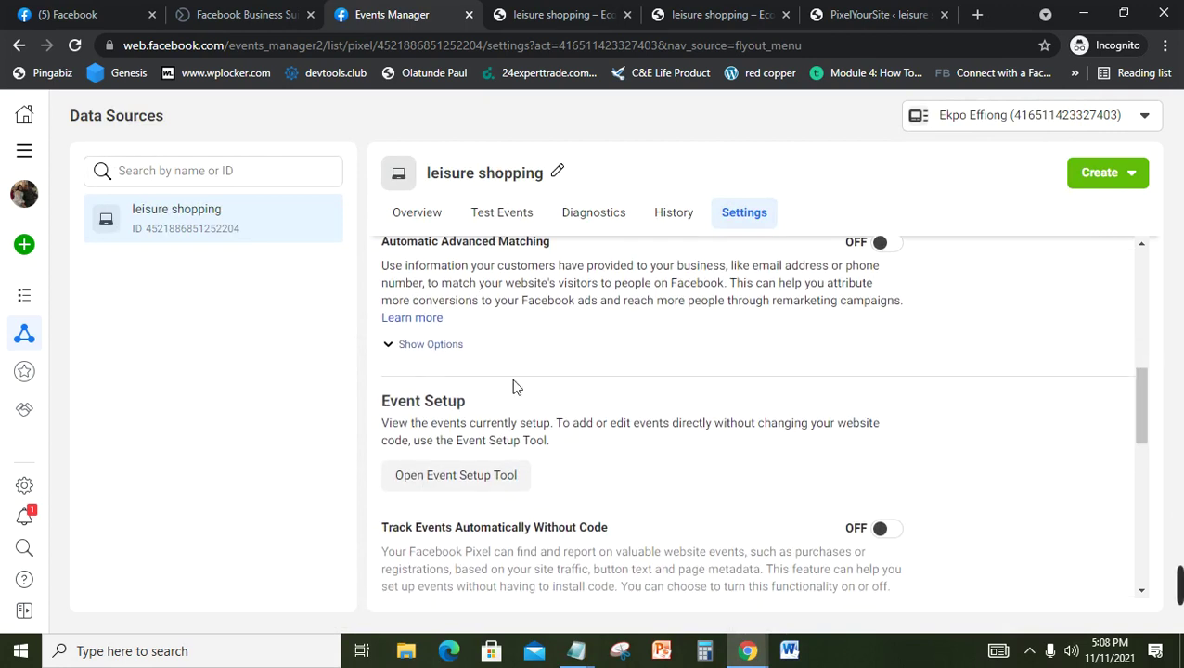
left_click(477, 477)
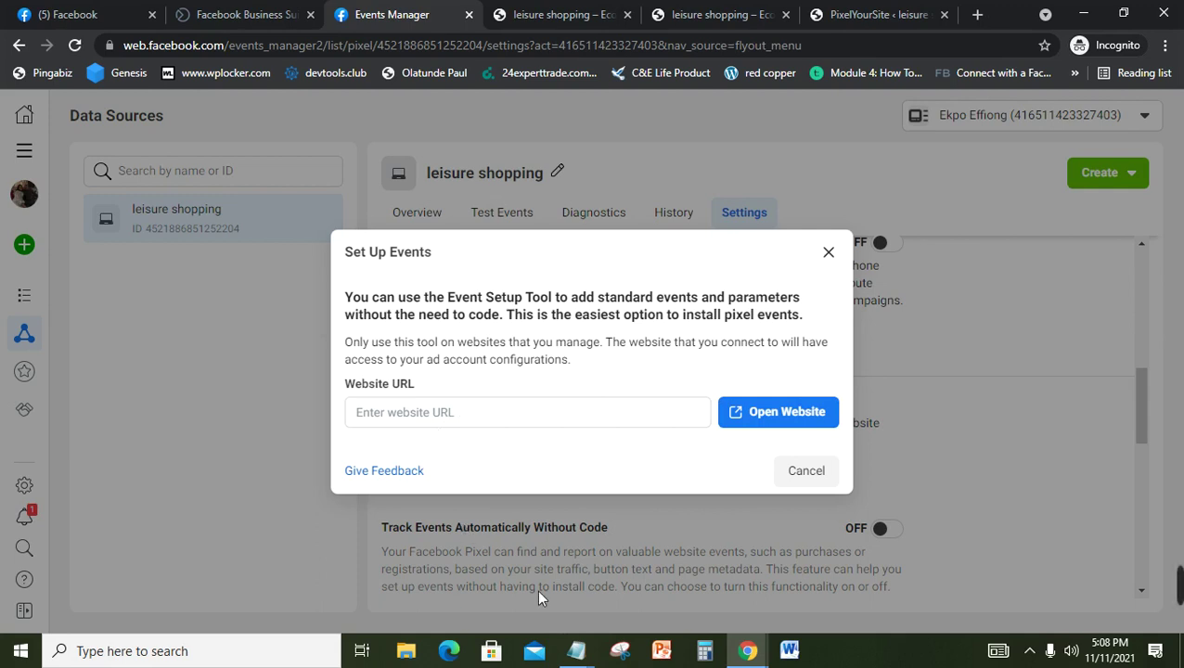
left_click(581, 654)
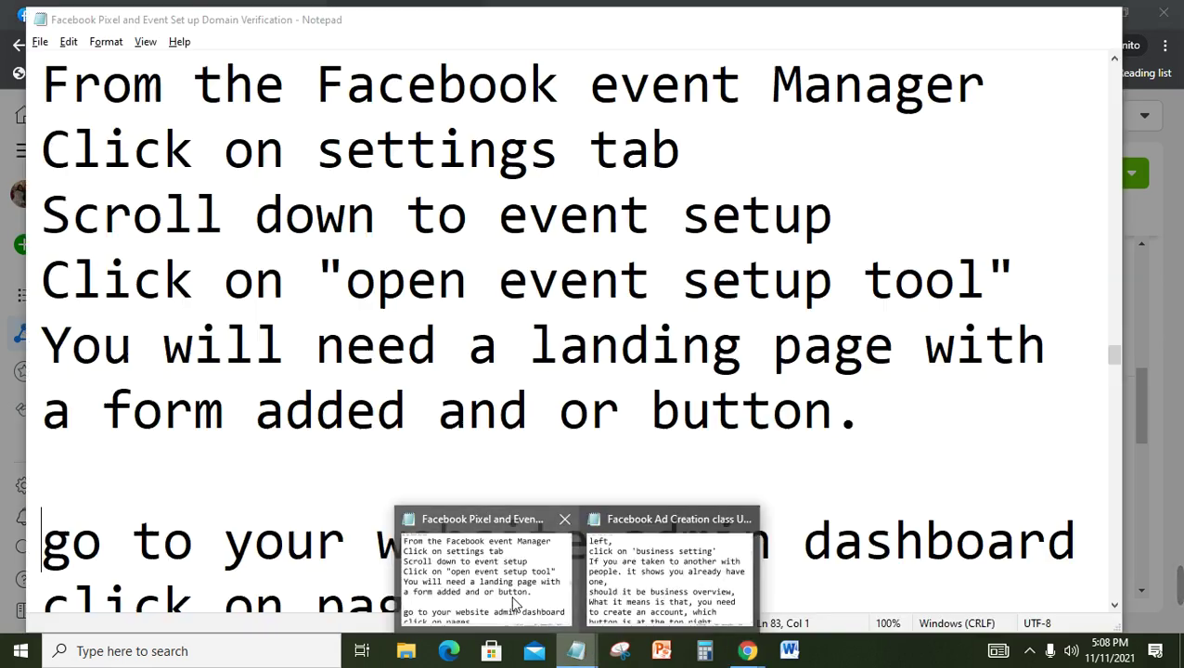
left_click(520, 599)
key("Down")
key("Down")
key("Down")
key("Down")
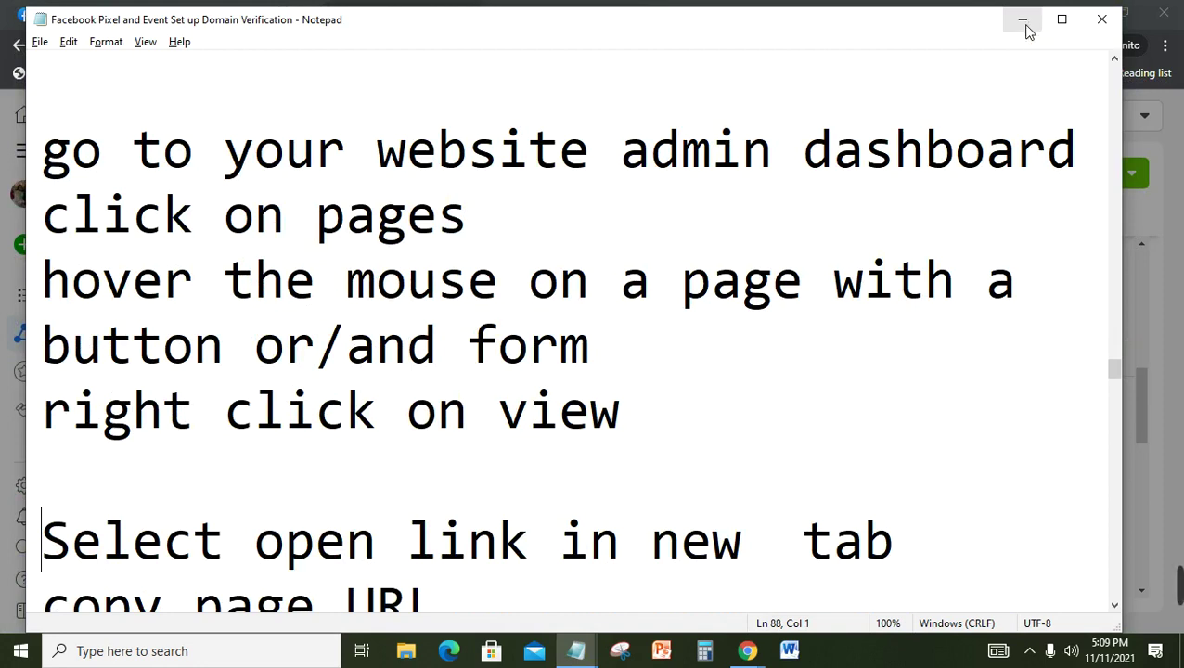
left_click(1023, 24)
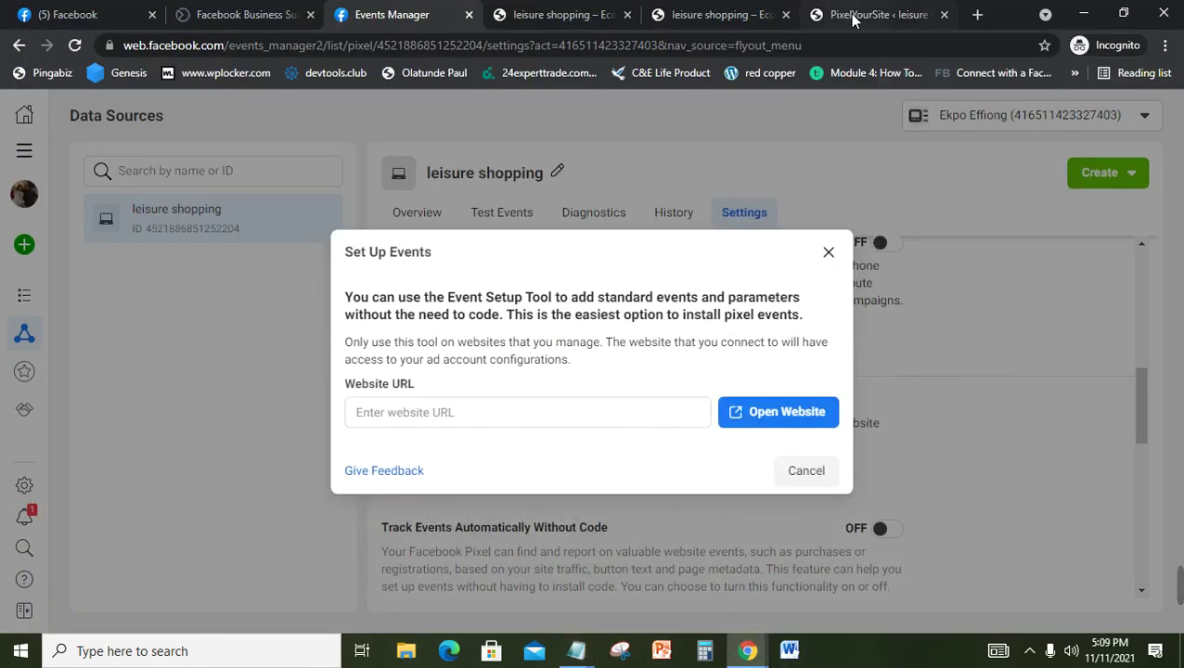
Step: From WordPress All Pages, open the T68 smart watch page in a new tab and view it
left_click(854, 15)
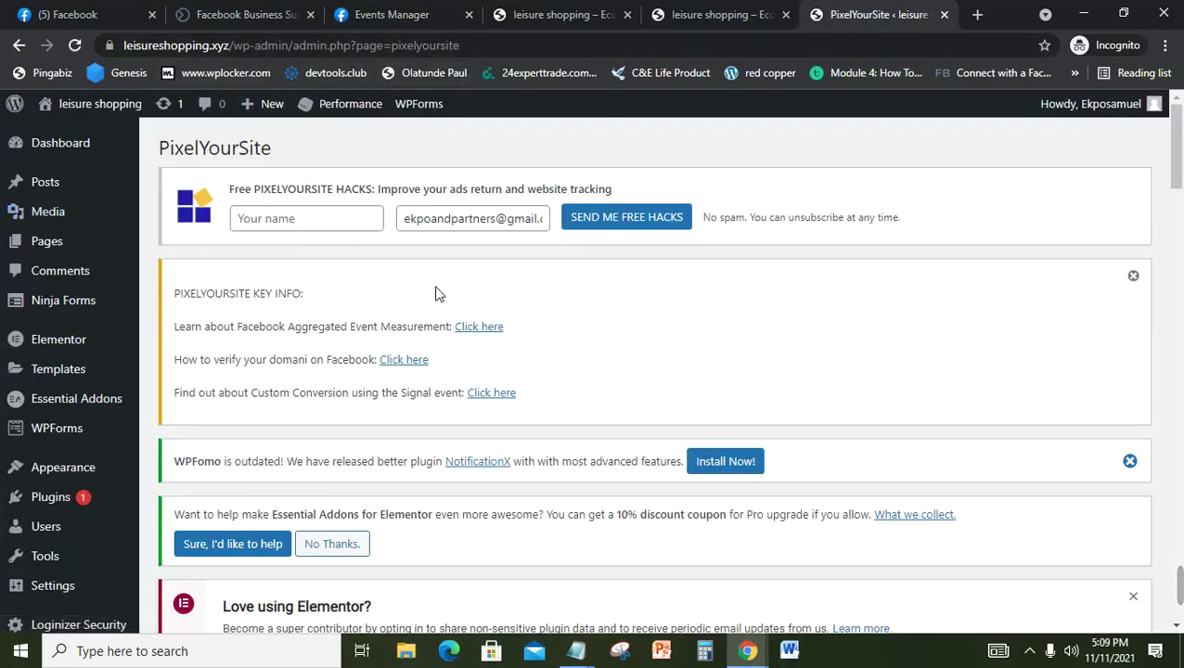
mouse_move(24, 251)
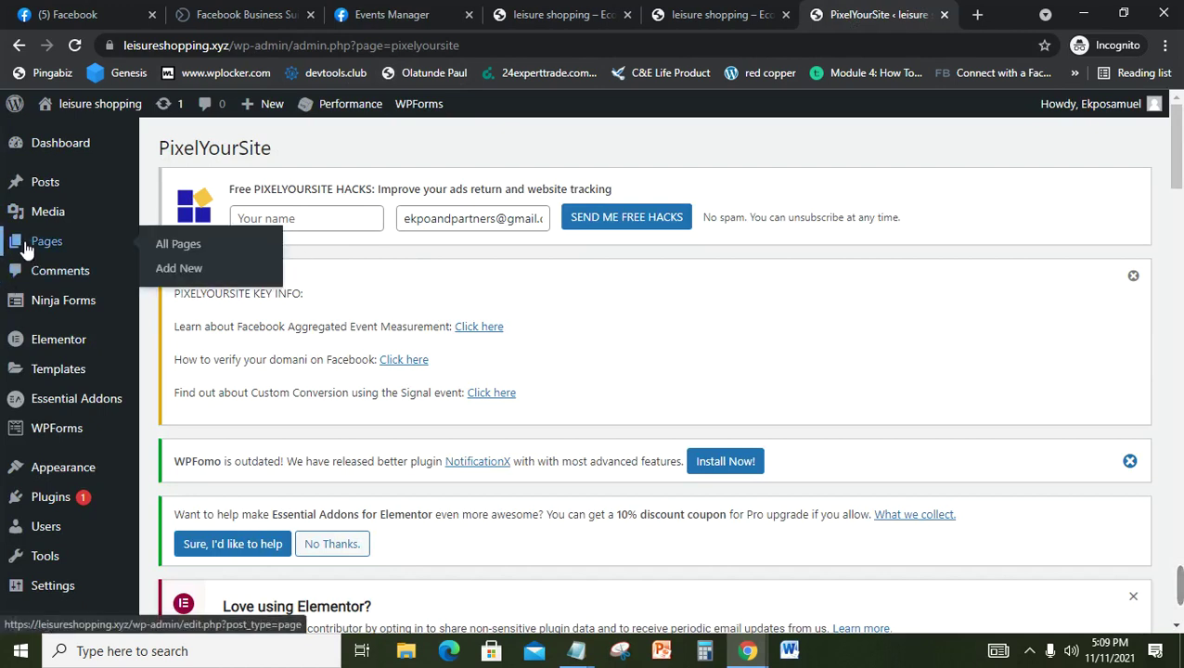
left_click(24, 251)
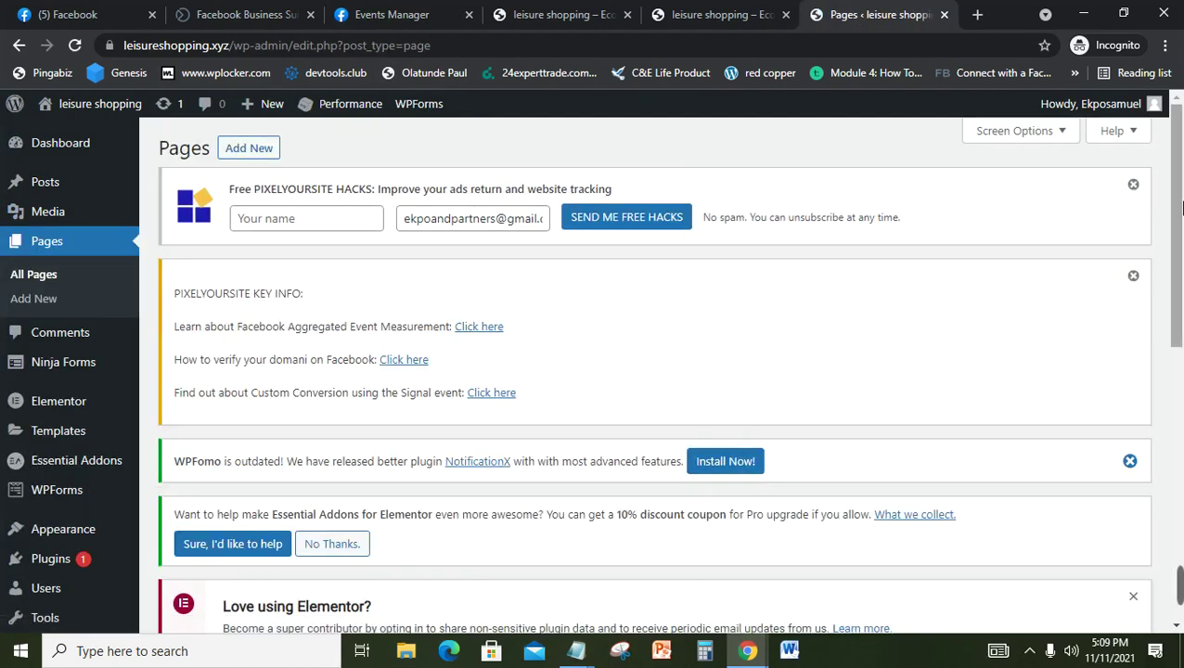
left_click_drag(1177, 243, 1182, 464)
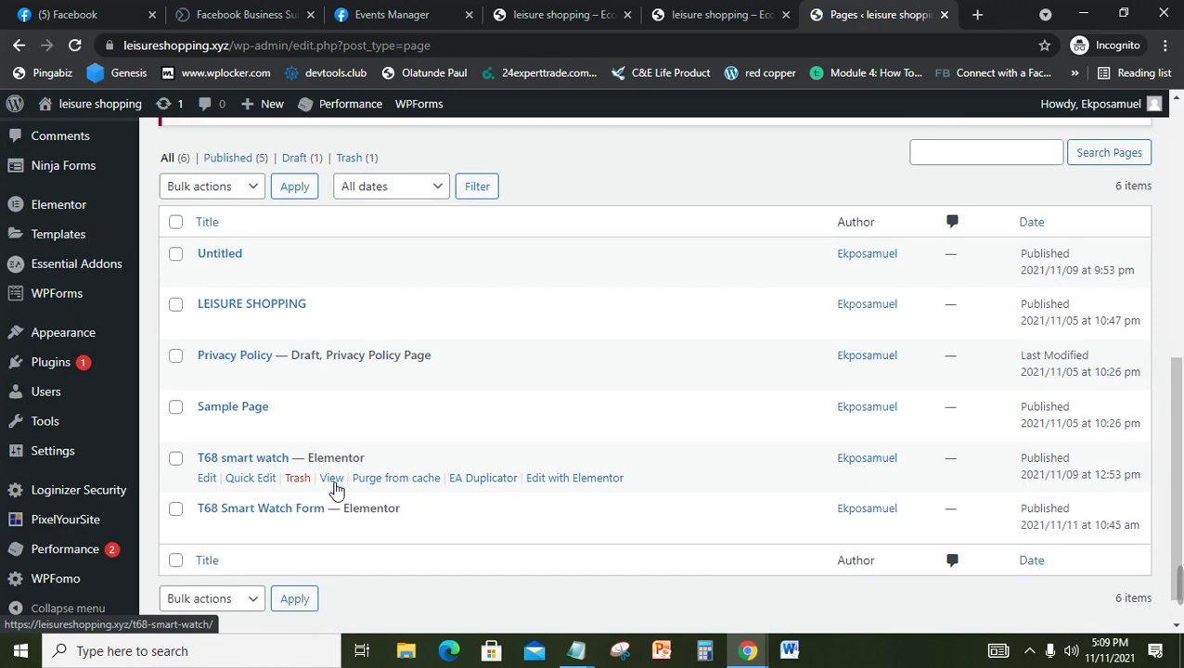
right_click(332, 481)
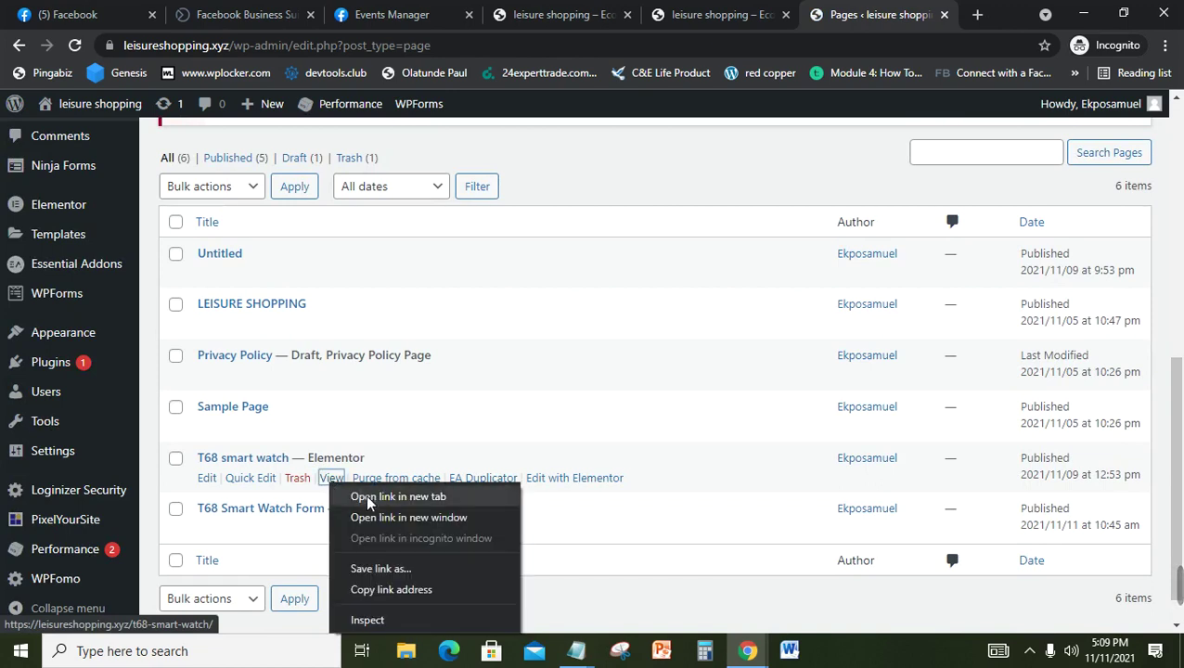
left_click(397, 497)
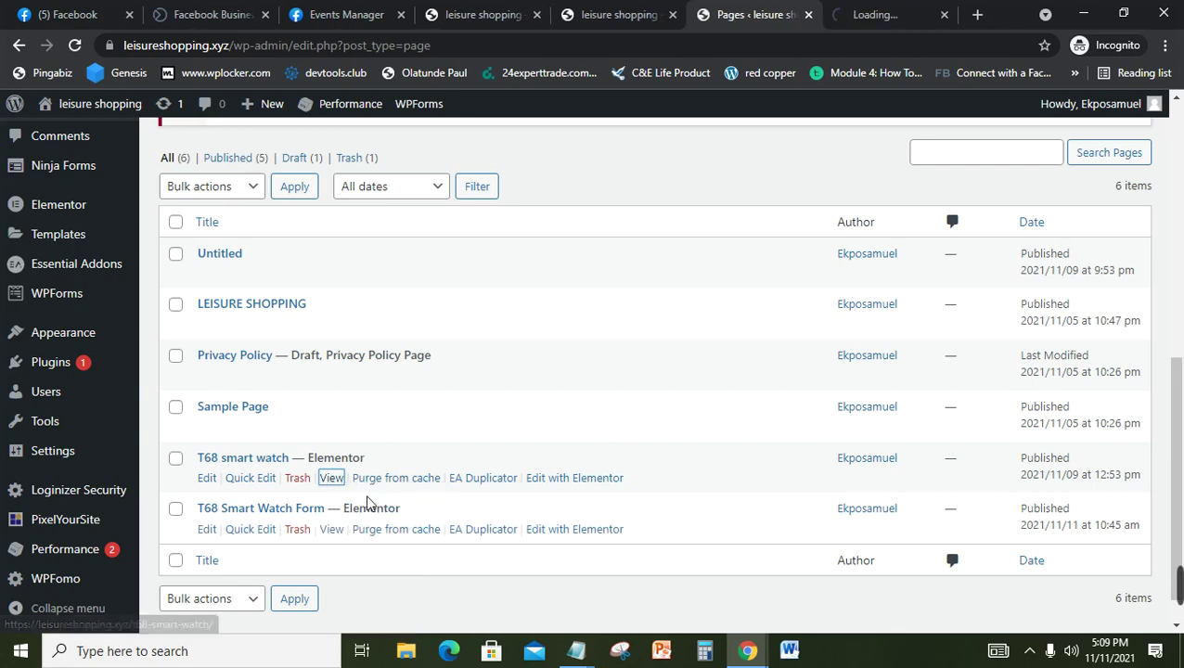
left_click(858, 19)
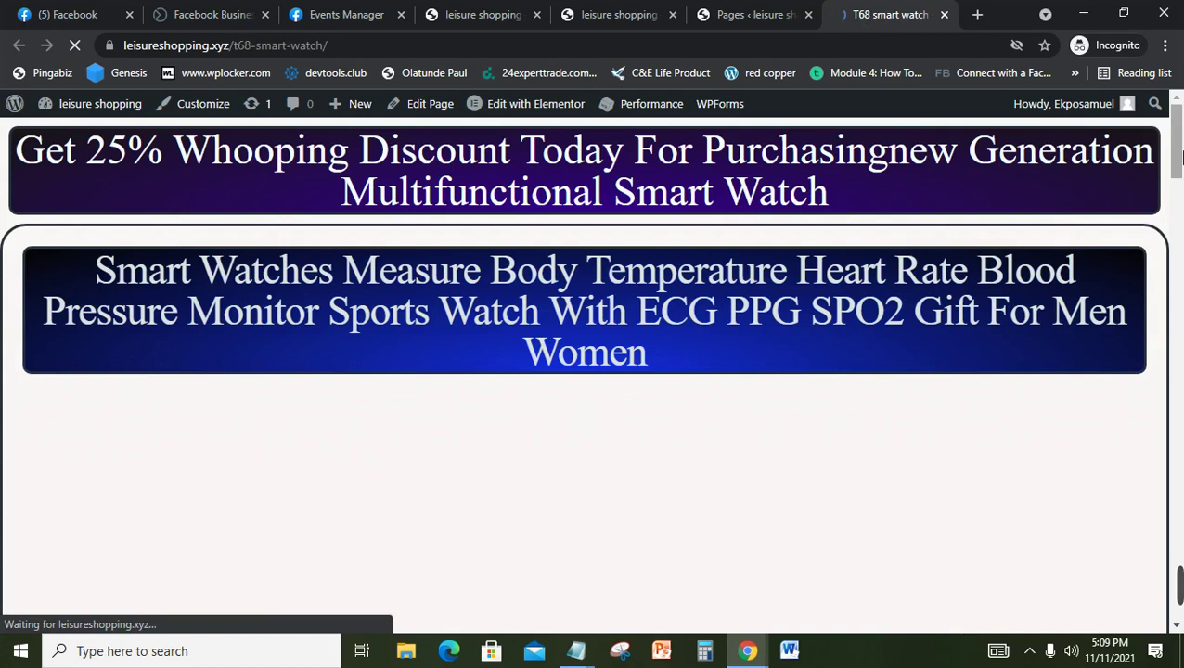
Step: Select and copy the full address of the T68 smart watch page from the address bar
left_click_drag(1180, 158, 1181, 425)
scroll(1180, 424, "down", 12)
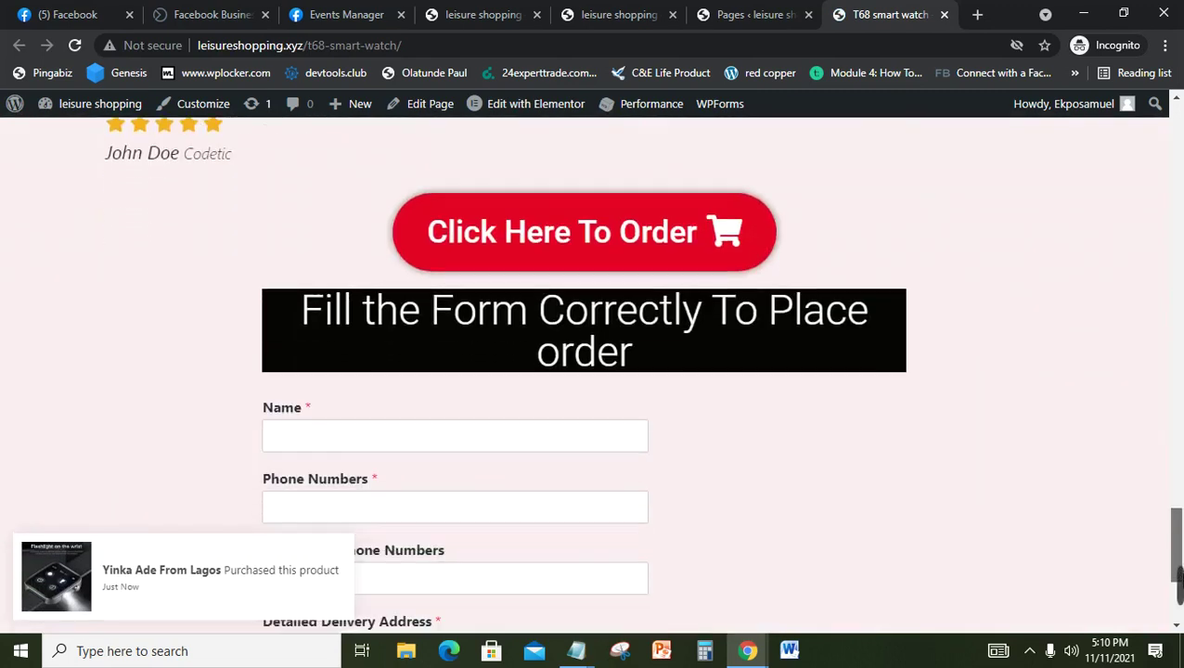
left_click_drag(1183, 482, 1160, 192)
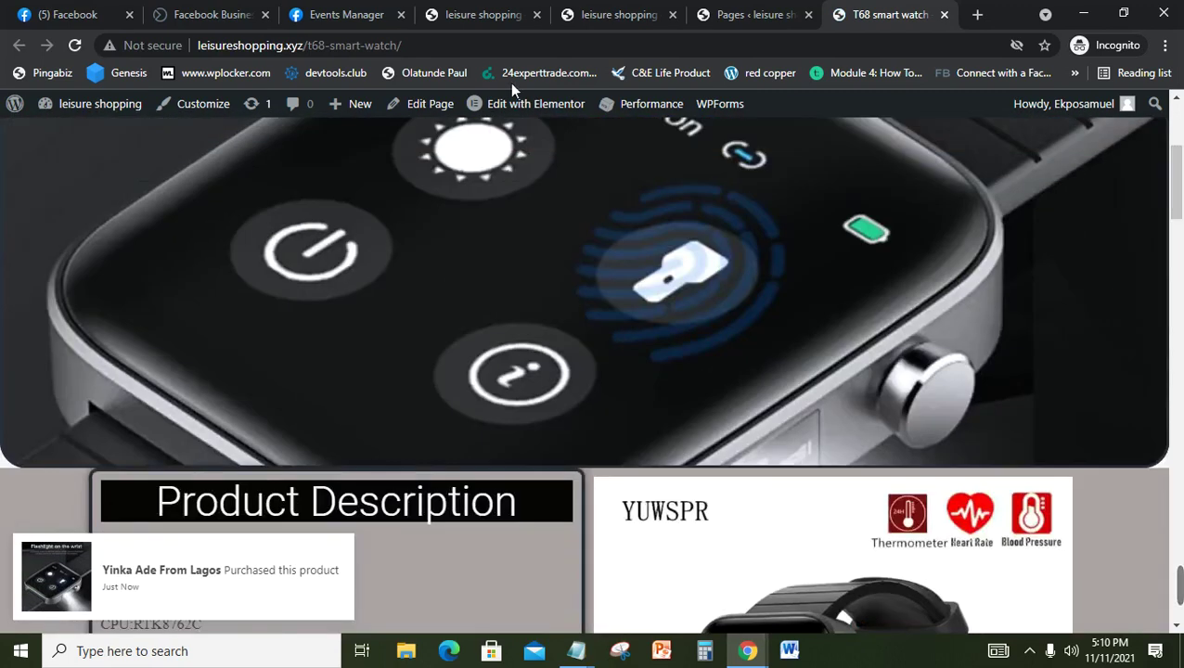
left_click(426, 58)
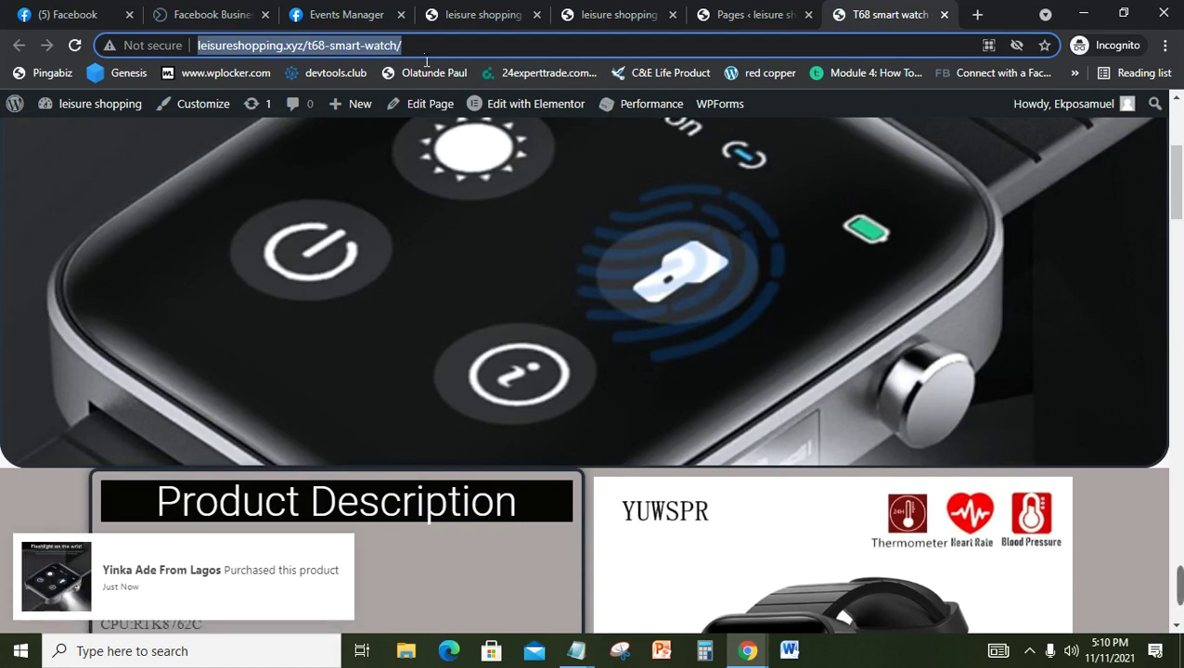
double_click(426, 51)
triple_click(426, 51)
double_click(426, 51)
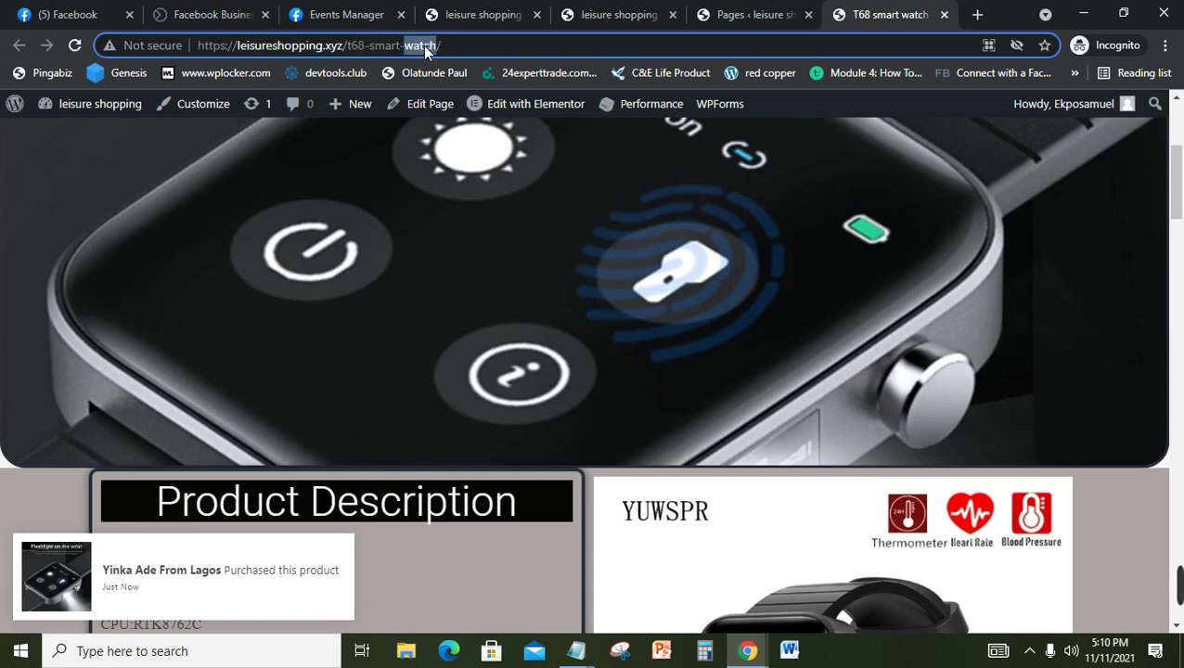
double_click(480, 63)
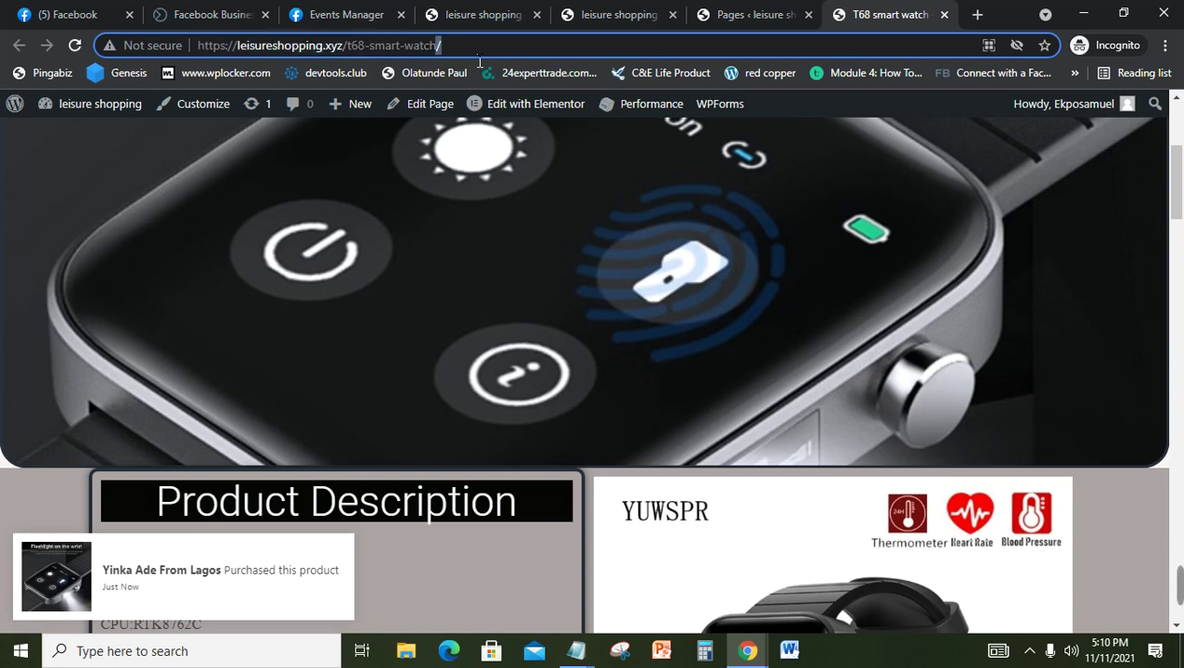
triple_click(480, 64)
key("ctrl+c")
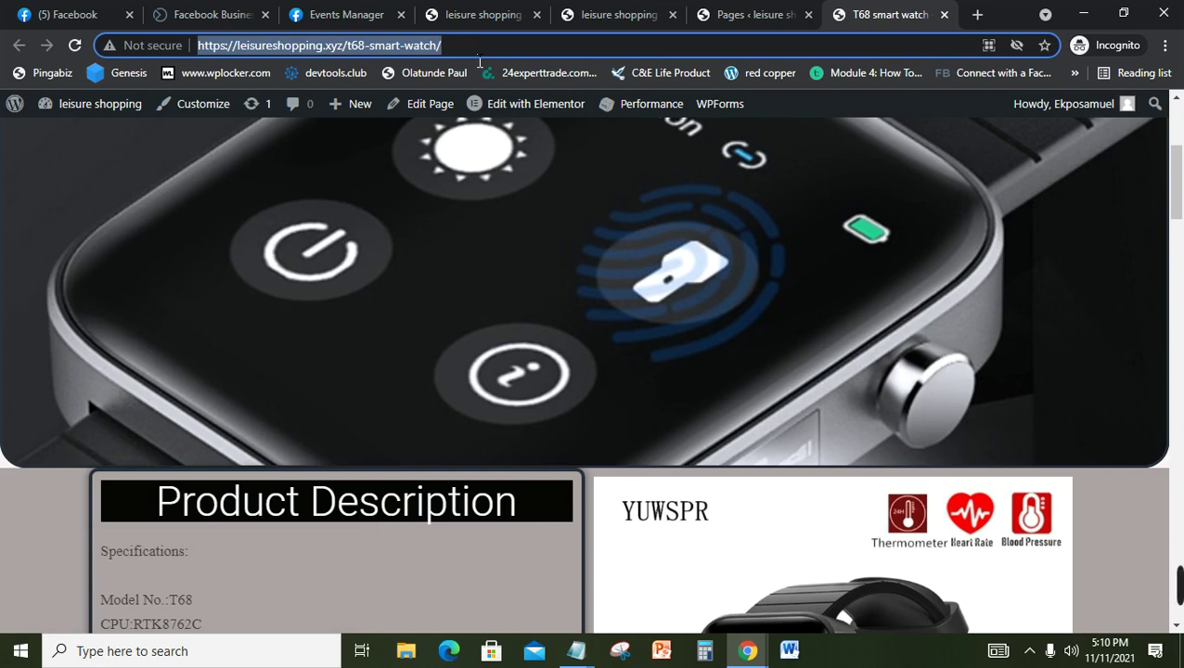
Step: Read the next lines of the pixel setup notes in Notepad, then minimize it
left_click(581, 647)
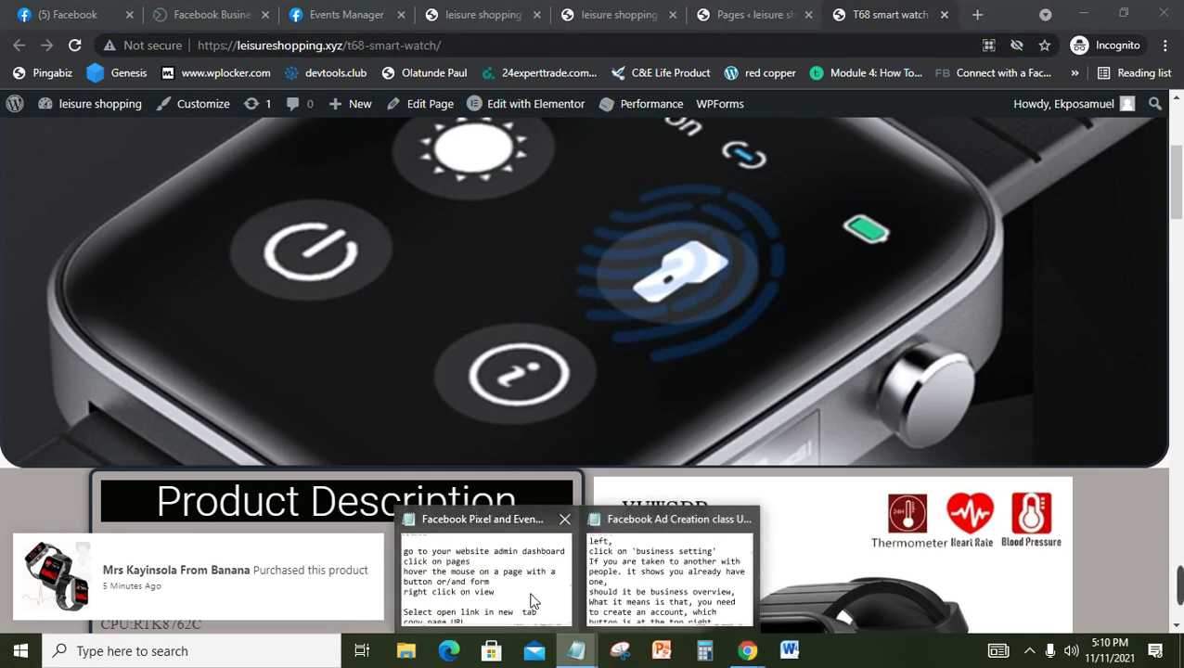
left_click(535, 601)
key("Down")
key("Down")
key("Down")
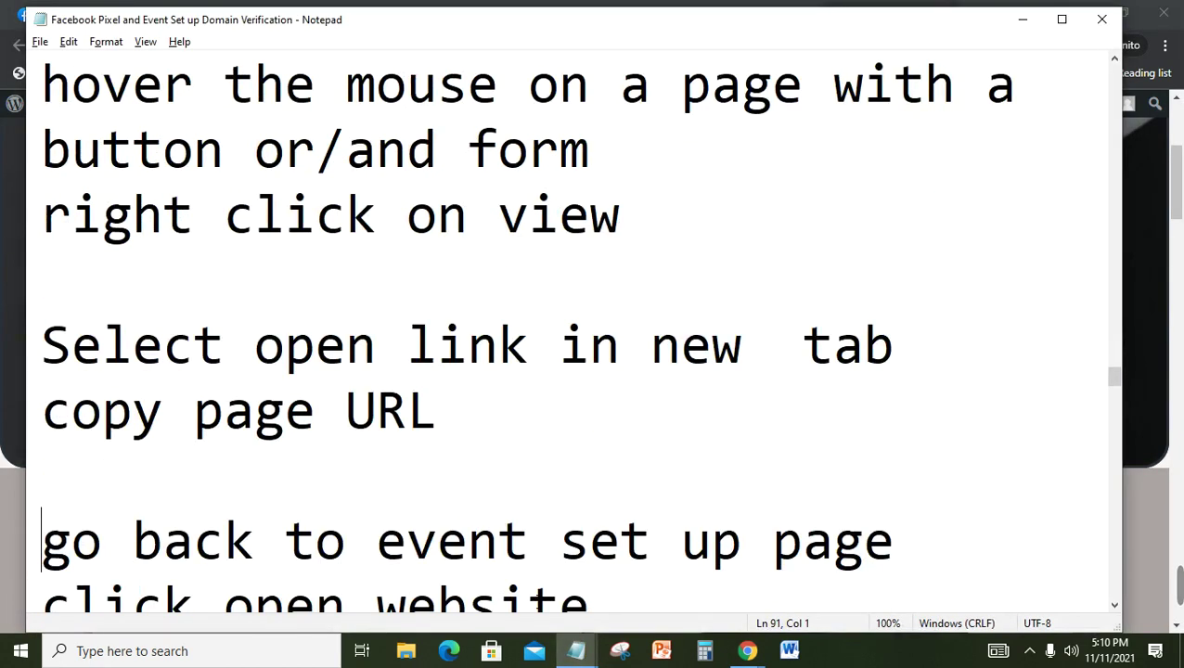
key("Down")
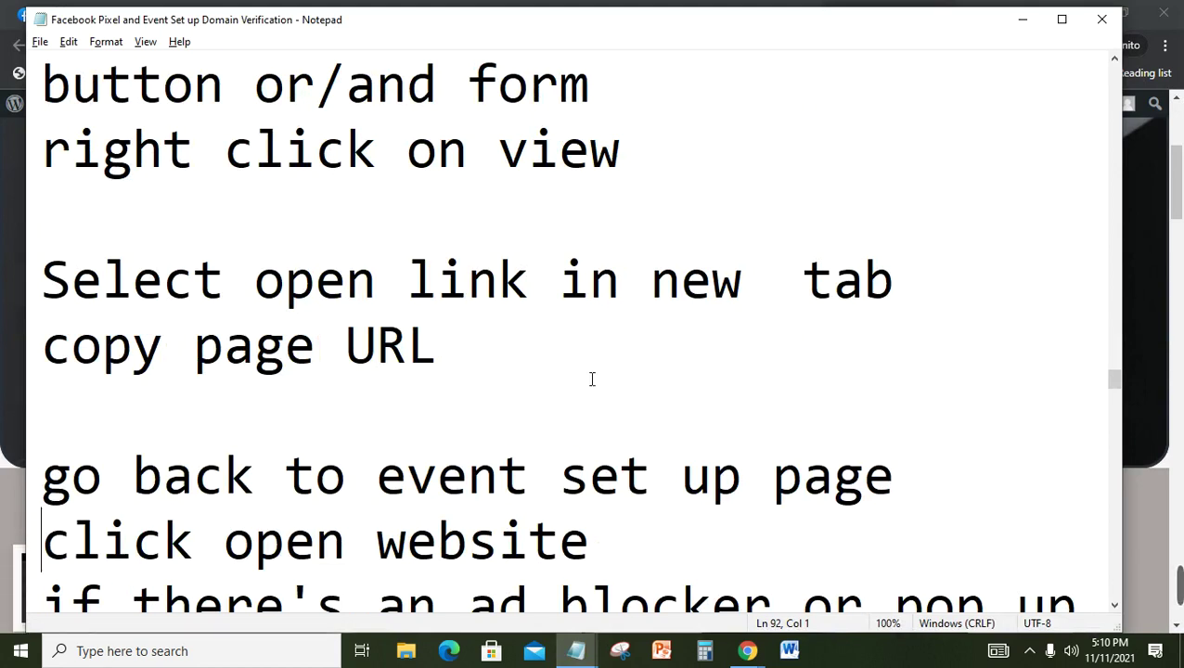
key("Down")
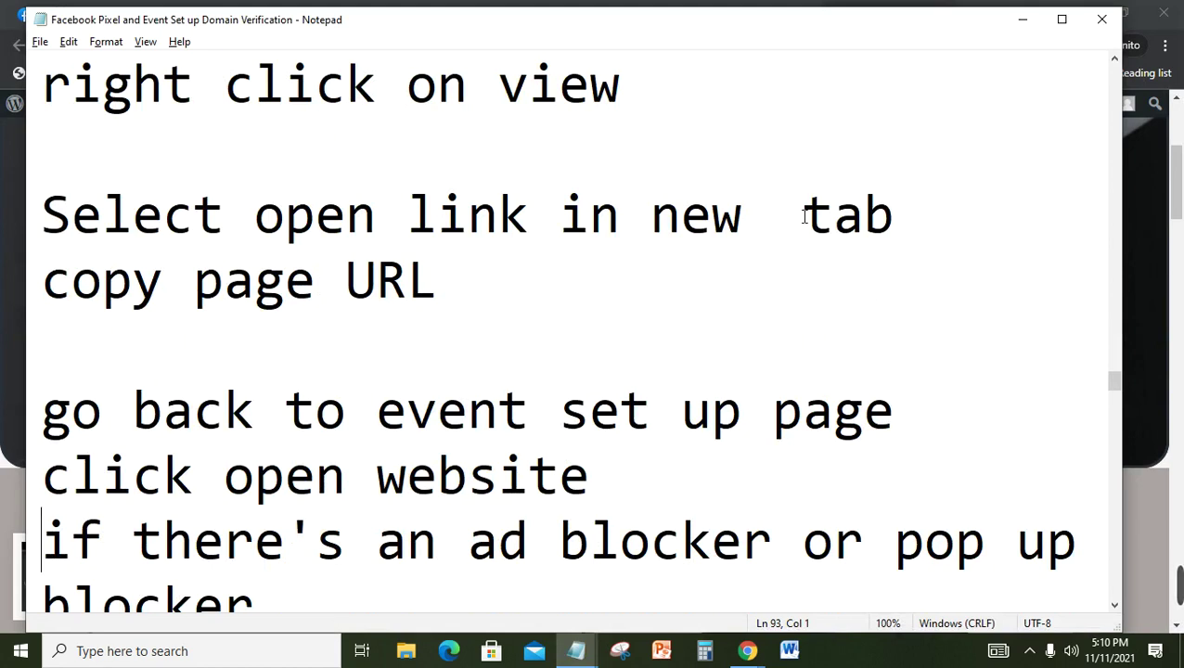
left_click(1021, 23)
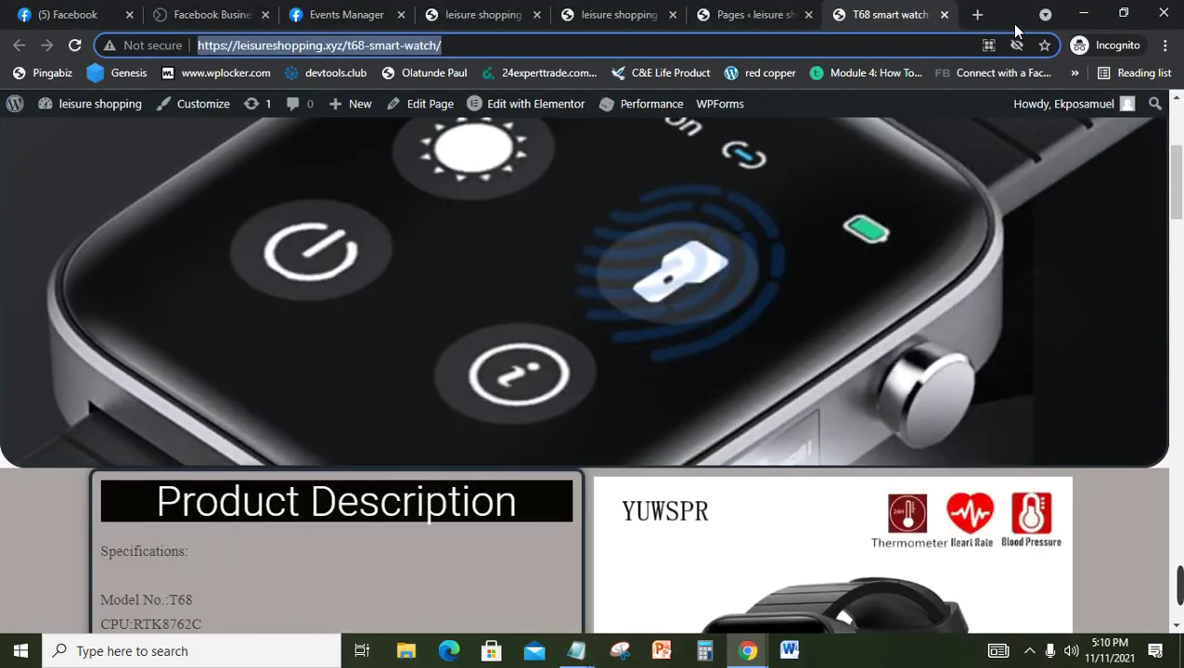
Step: Paste the T68 smart watch page address into the Website URL field and recall the setup notes
left_click(340, 11)
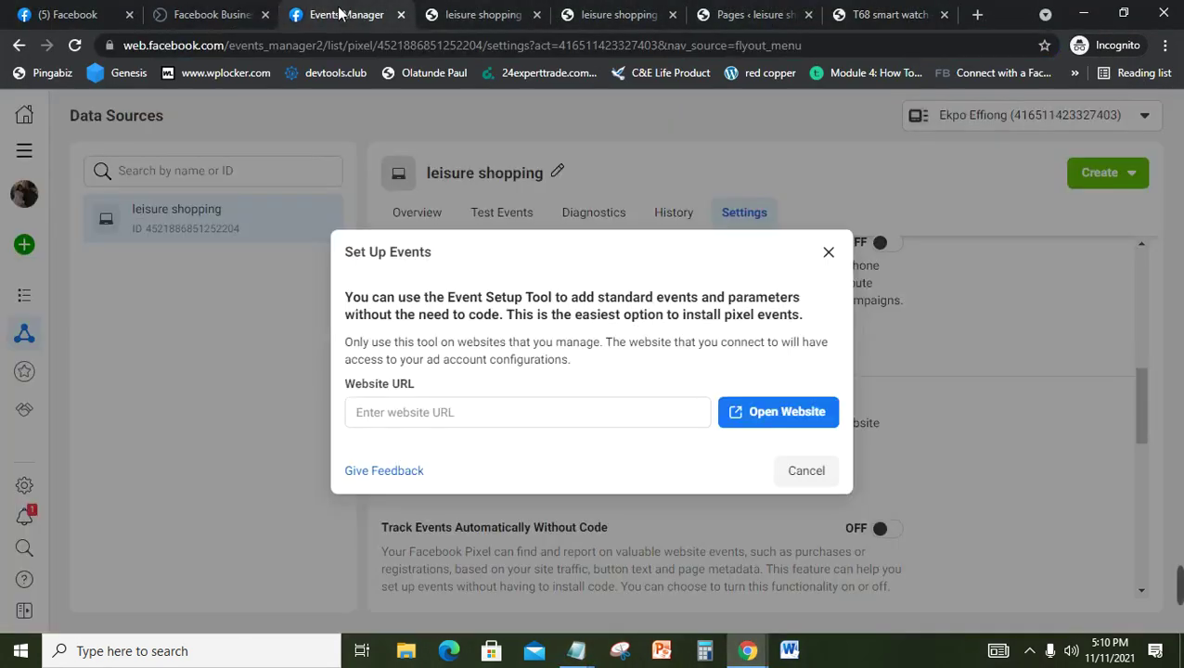
left_click(537, 416)
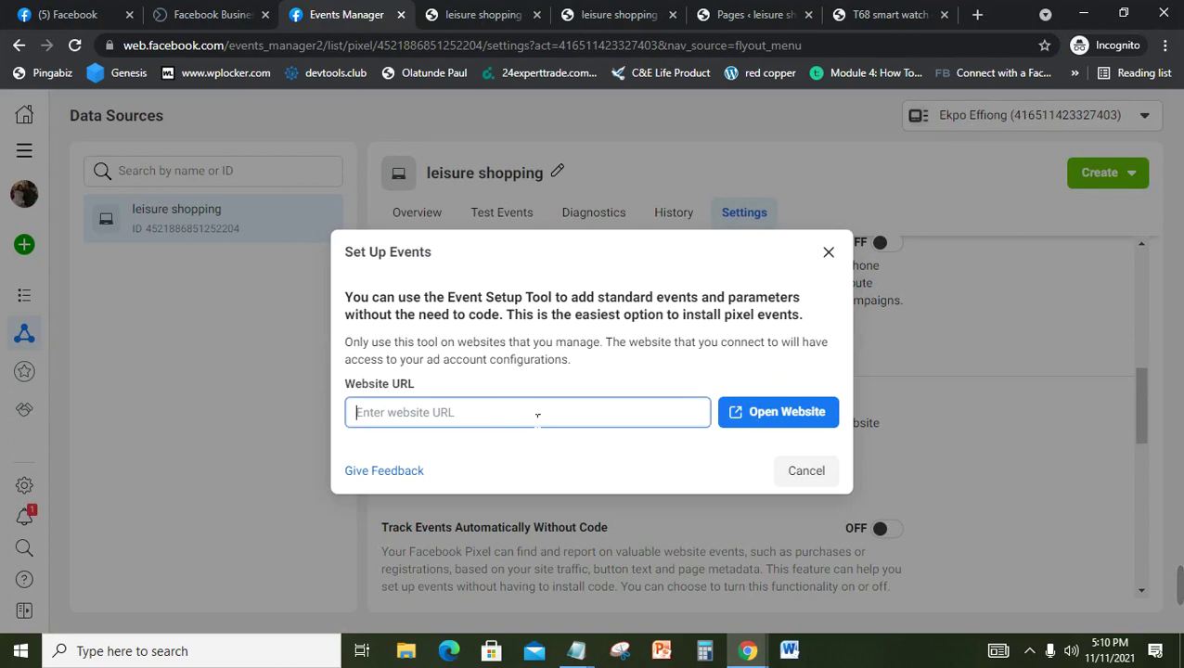
key("ctrl+v")
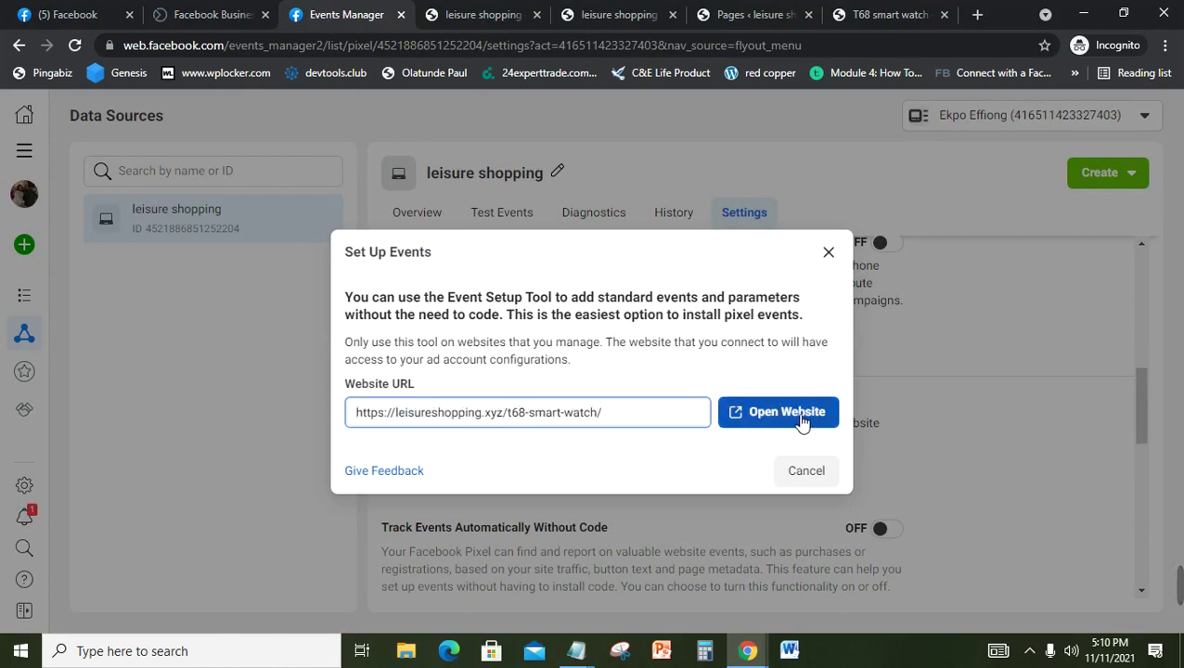
left_click(576, 653)
left_click(537, 594)
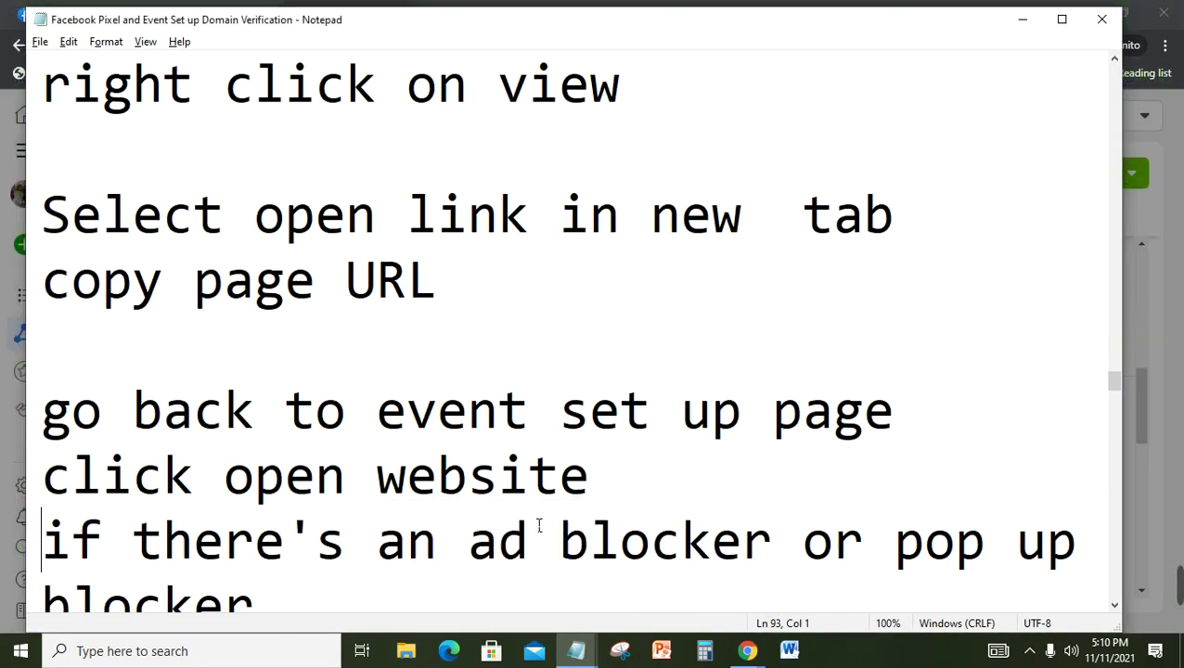
Step: Read the notes on opening the website and on pop-up blockers, then minimize Notepad
left_click(538, 508)
key("Down")
key("Down")
key("Down")
key("Down")
key("Down")
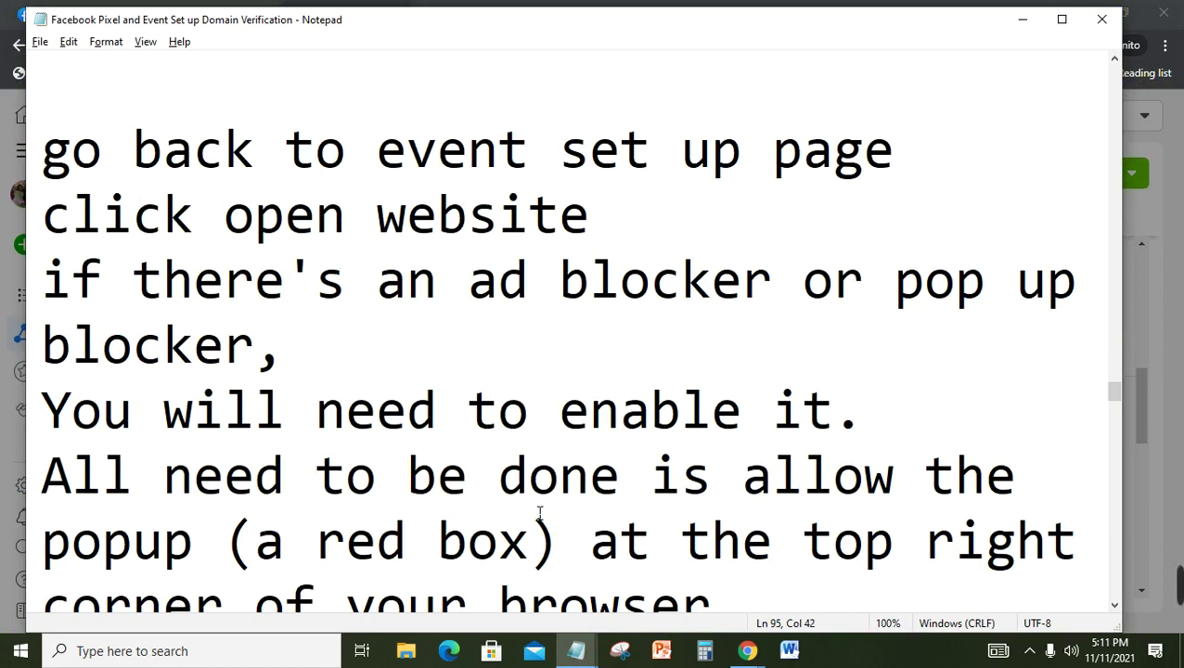
left_click(1015, 33)
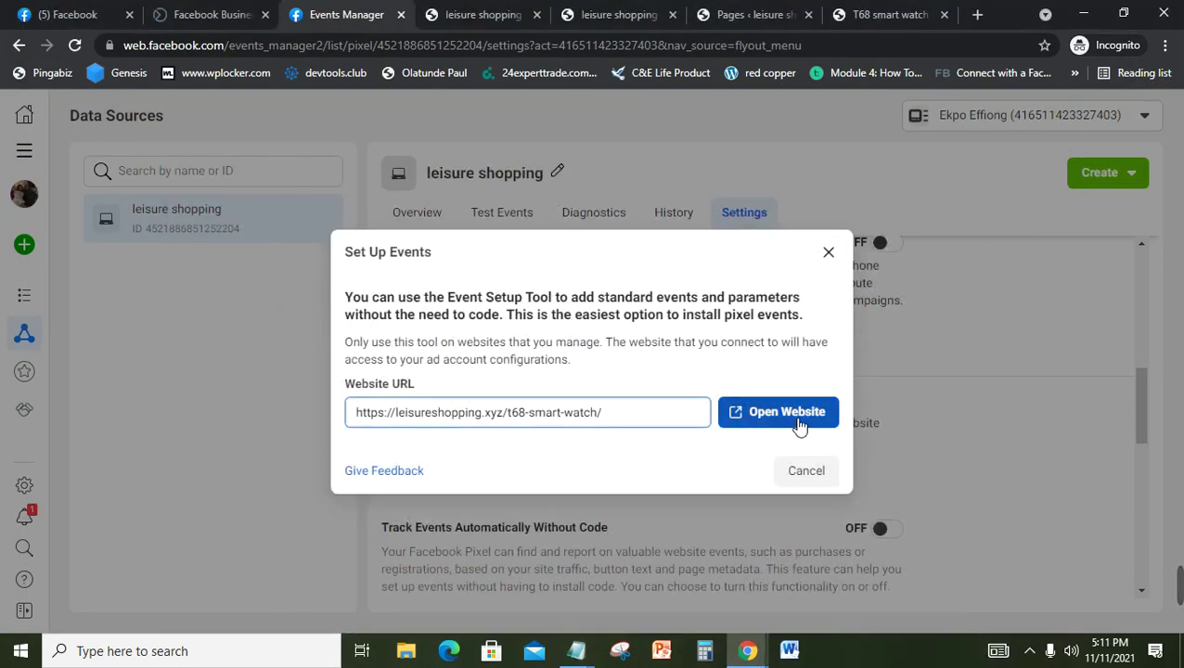
left_click(796, 420)
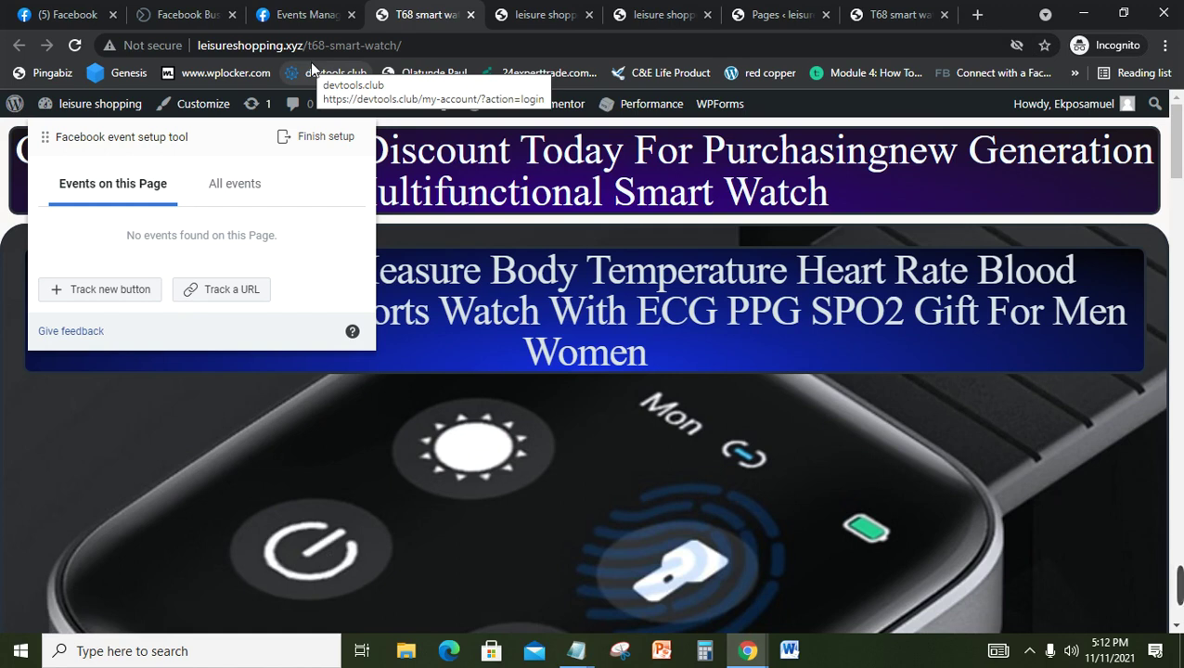
Step: Choose Track new button, scroll down to the order form, and pick its Submit button
left_click_drag(1177, 163, 1177, 297)
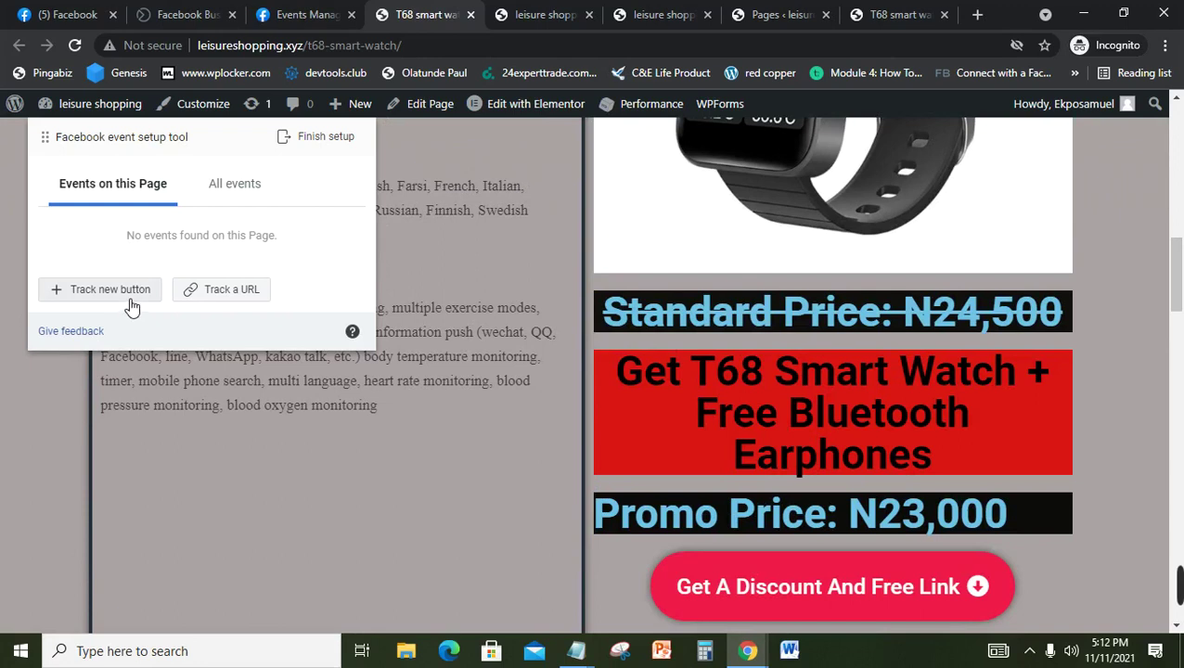
left_click_drag(1181, 284, 1181, 233)
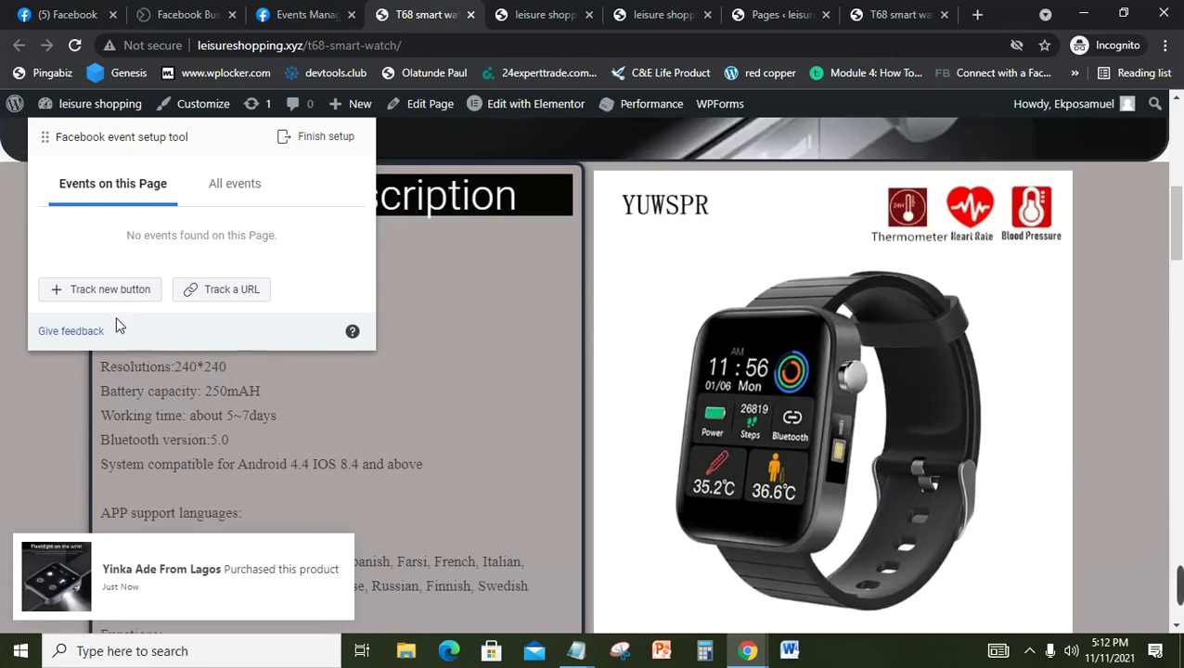
left_click(111, 291)
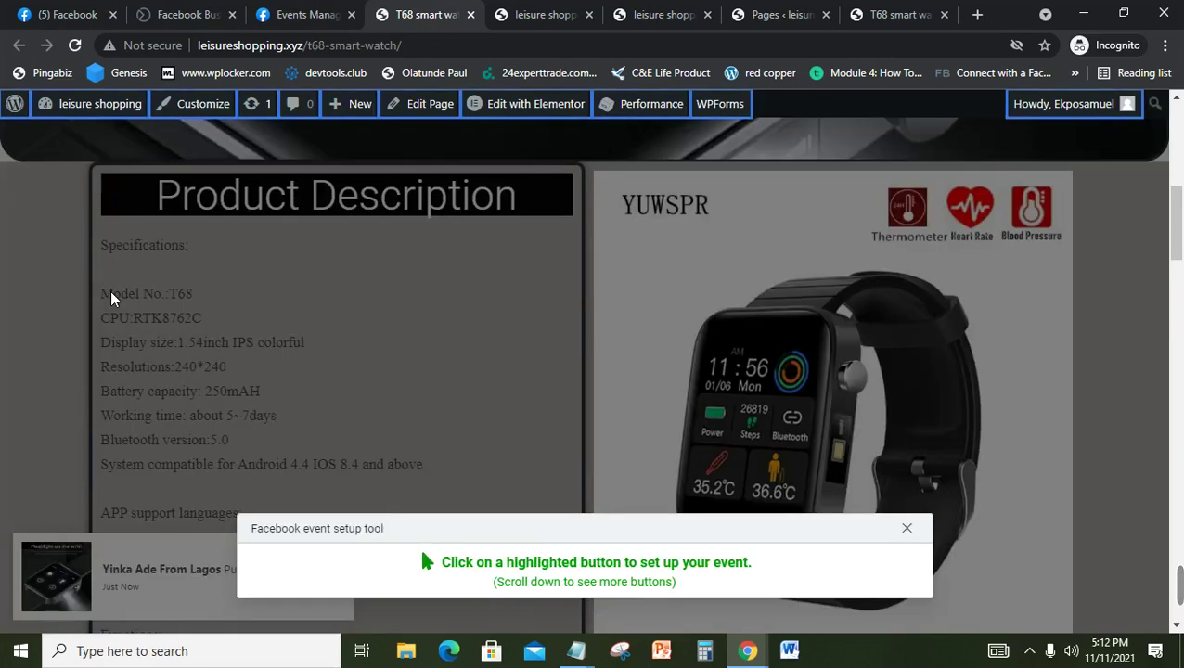
left_click(1181, 288)
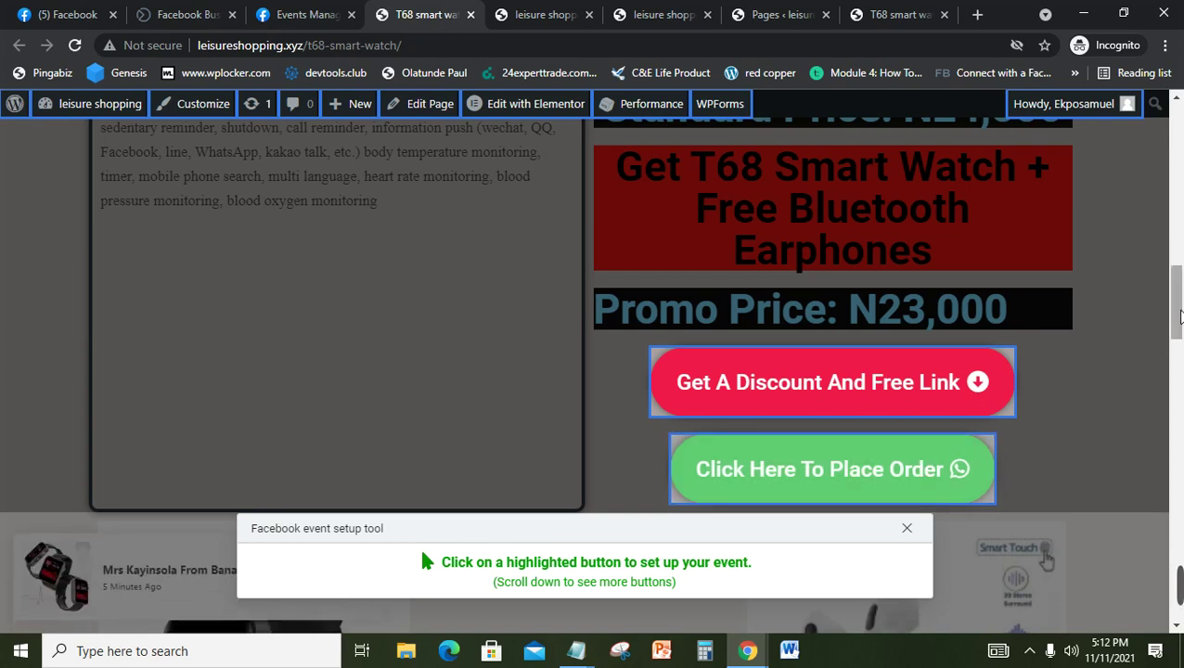
left_click_drag(1180, 318, 1162, 599)
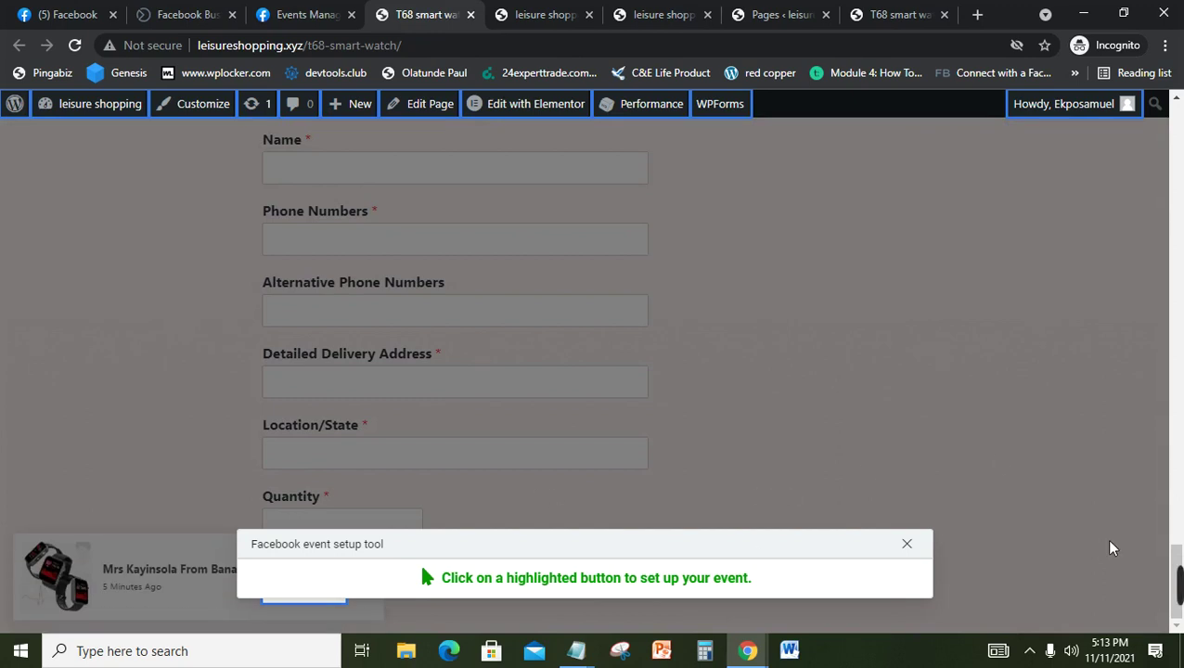
left_click(1179, 549)
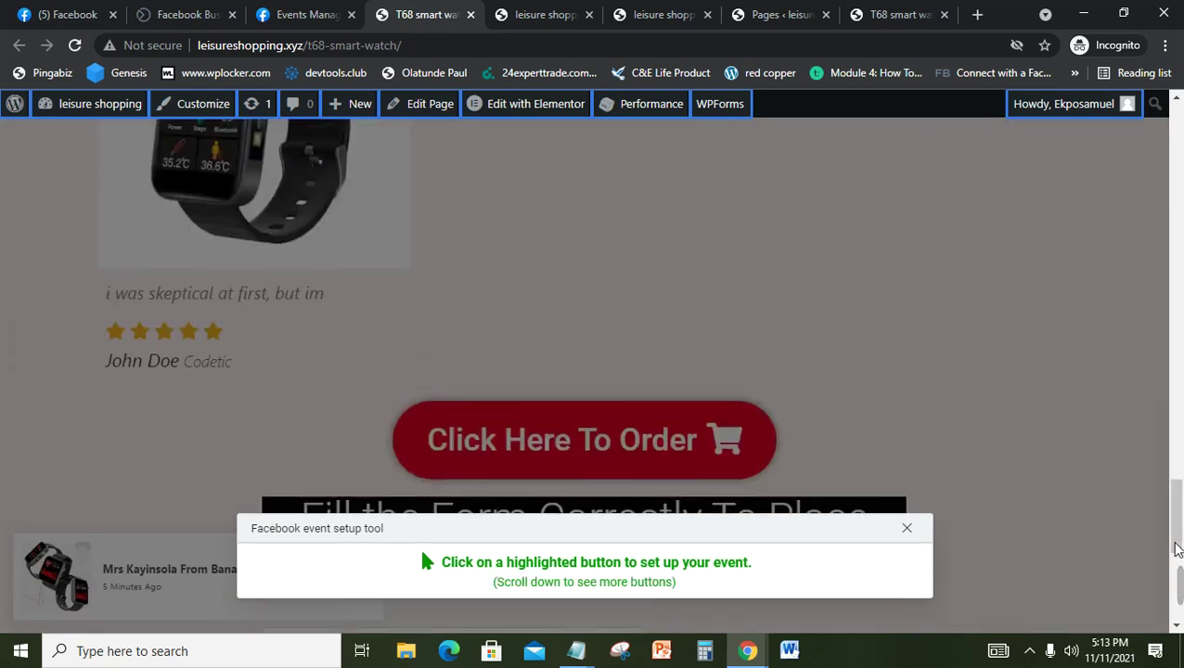
left_click_drag(1177, 546, 1182, 589)
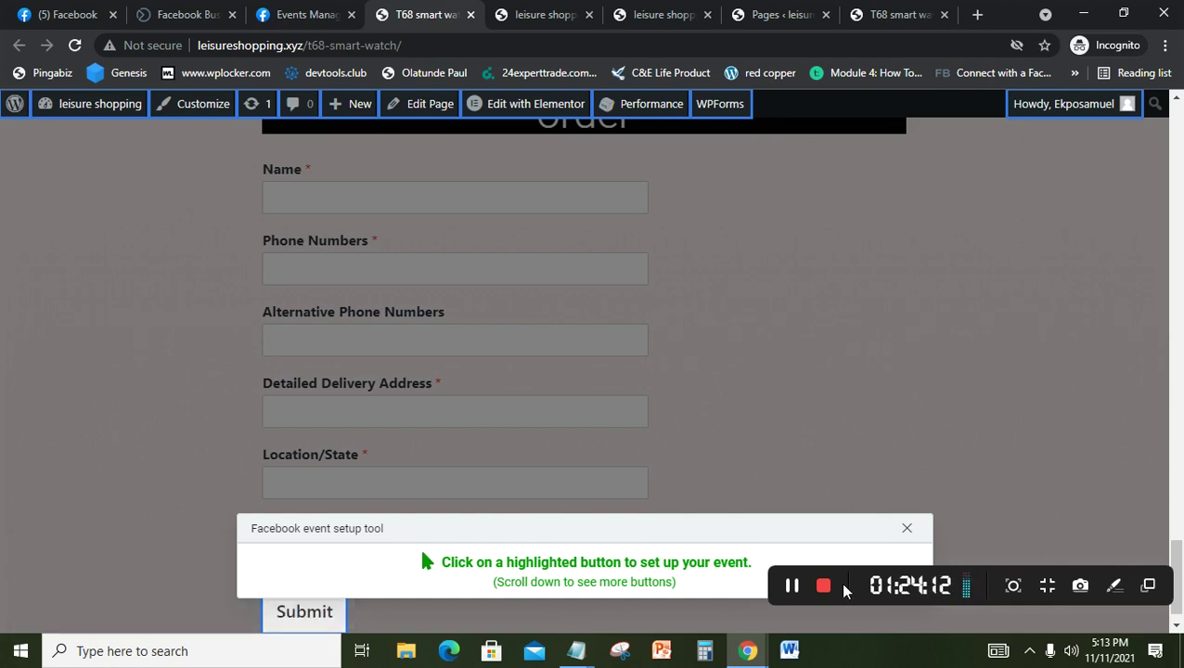
left_click(331, 620)
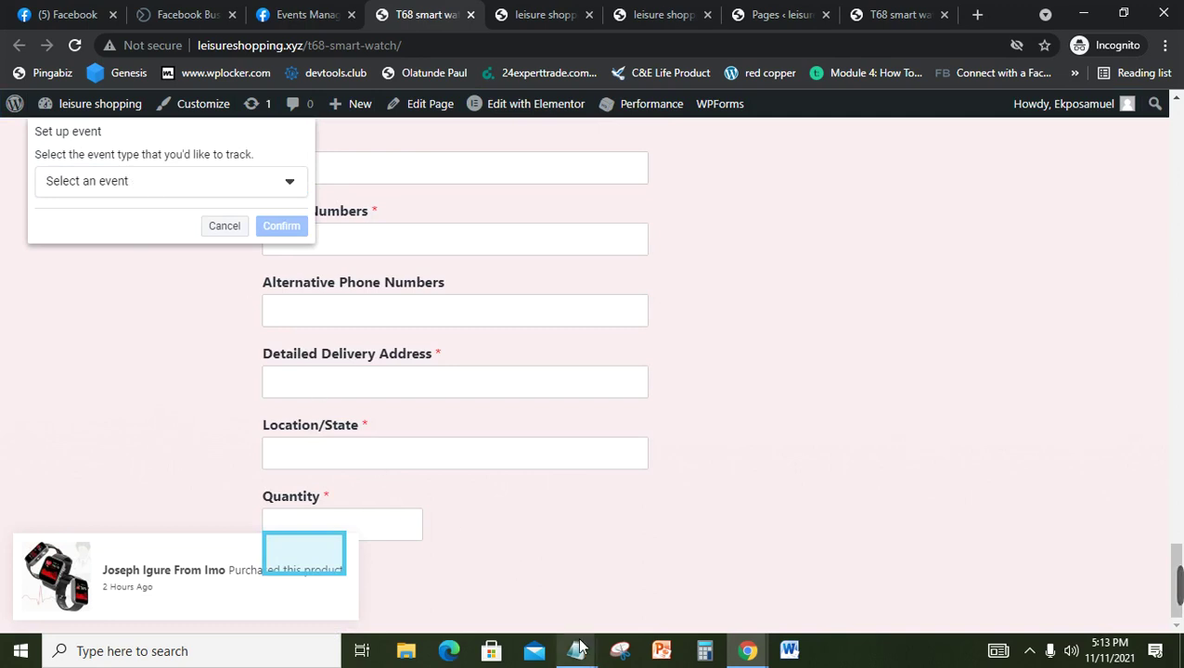
mouse_move(576, 650)
left_click(517, 553)
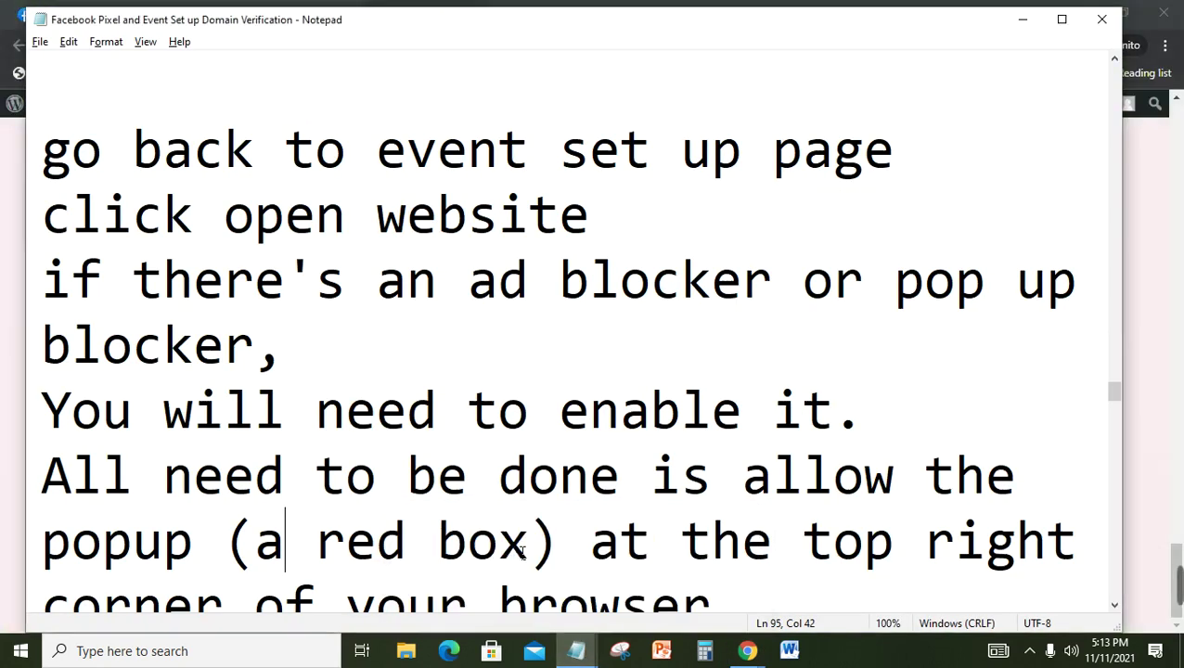
left_click(445, 340)
key("Down")
key("Down")
key("Down")
key("Down")
key("Down")
key("Down")
key("Down")
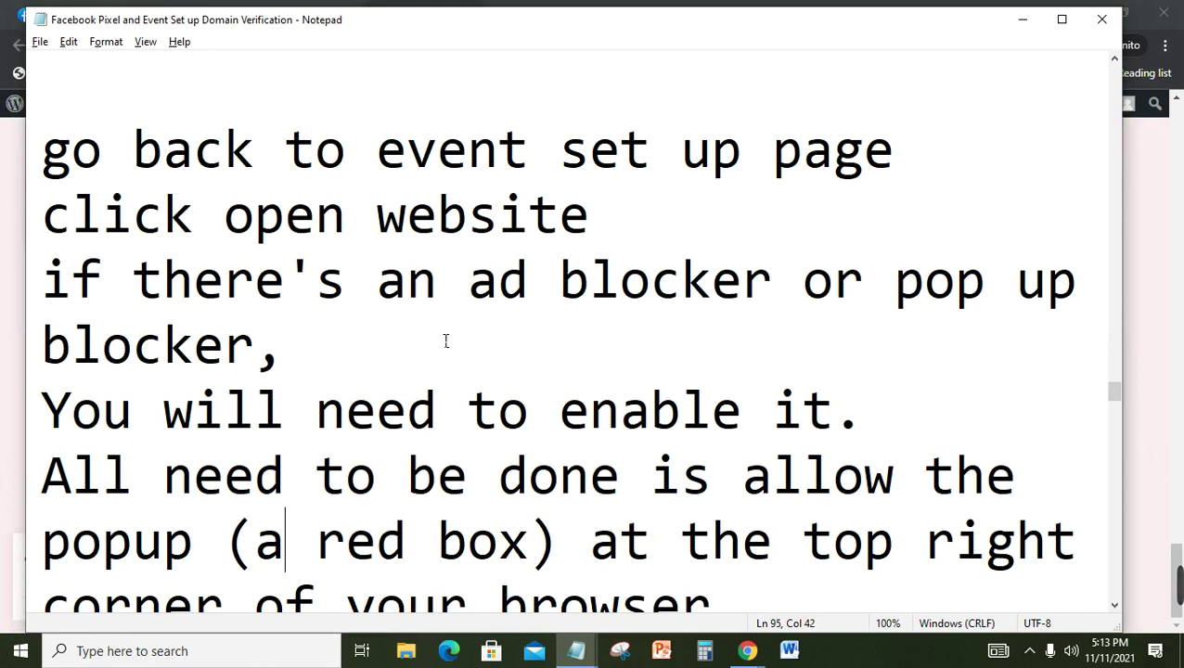
key("Down")
key("Down")
key("Down")
key("Down")
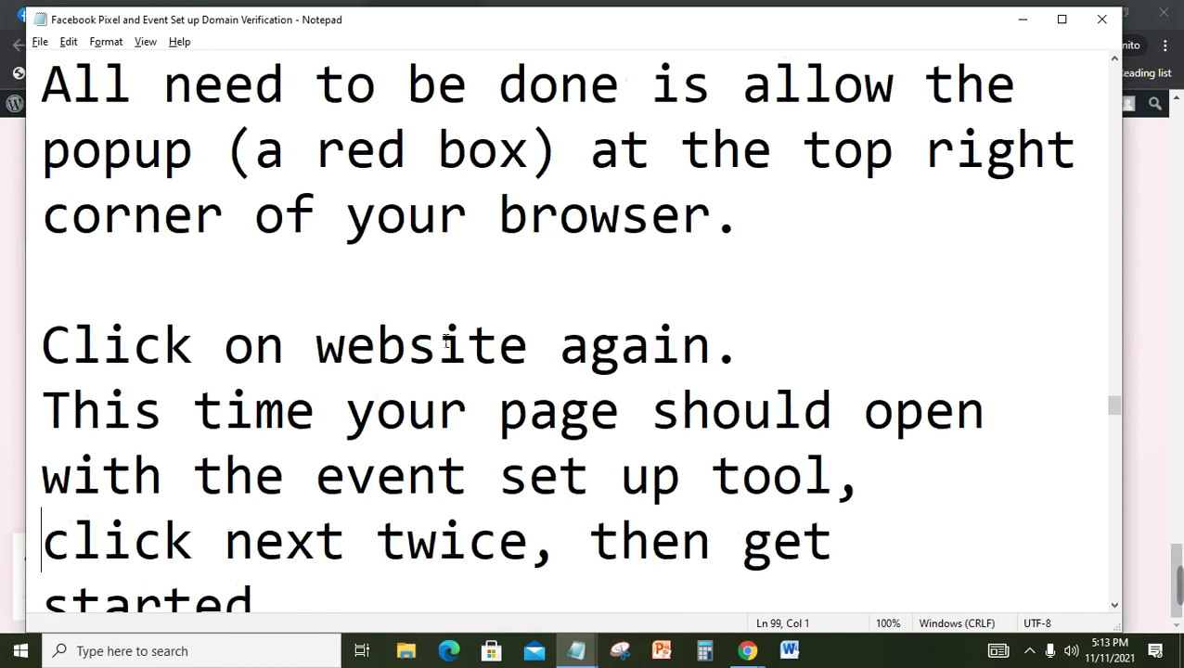
key("Down")
key("Down")
key("Down")
key("Down")
key("Down")
key("Down")
key("Down")
key("Down")
key("Down")
key("Down")
key("Down")
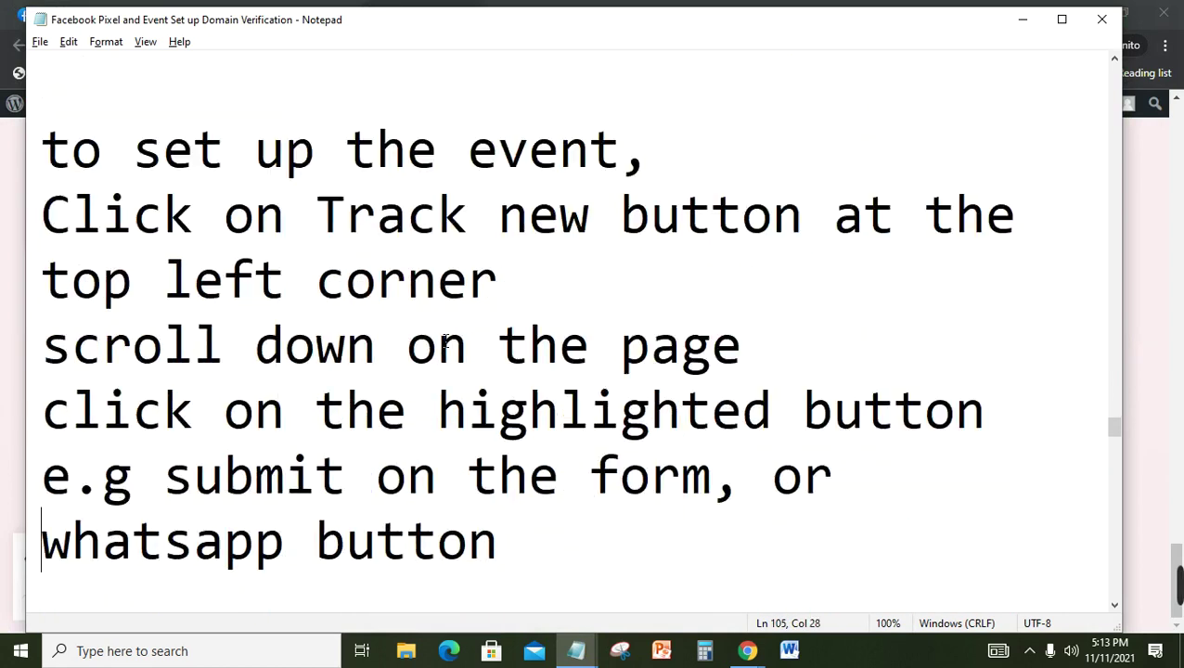
key("Down")
key("Down")
key("Down")
key("Down")
key("Down")
key("Down")
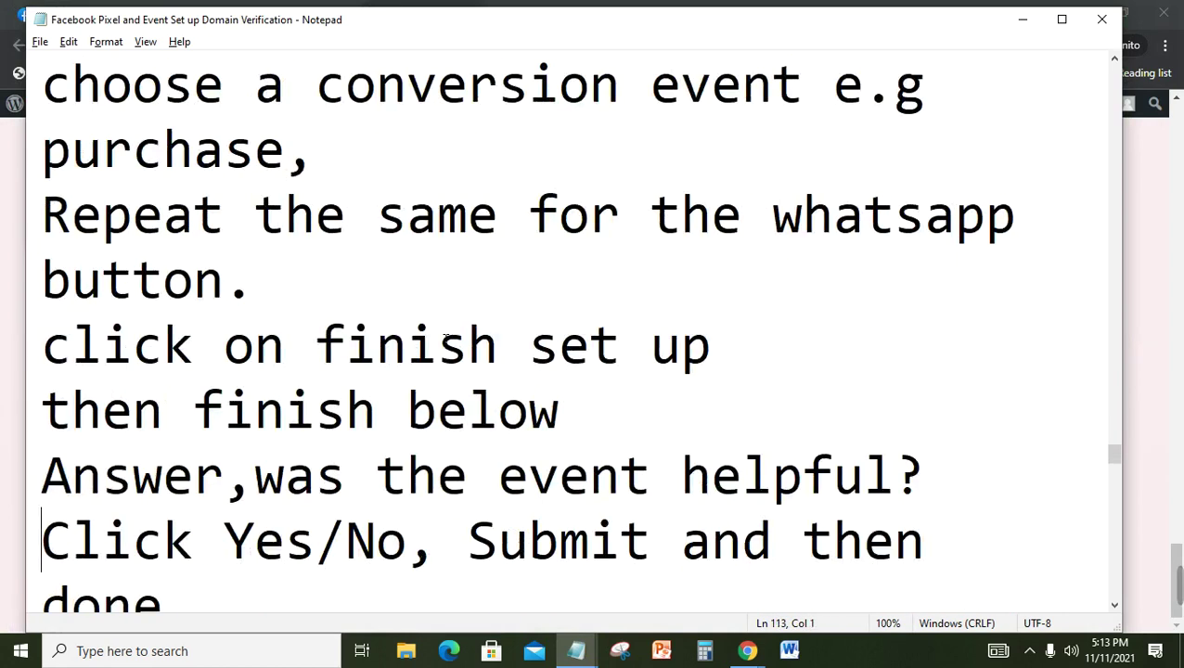
key("Down")
key("Down")
key("Down")
key("Down")
key("Down")
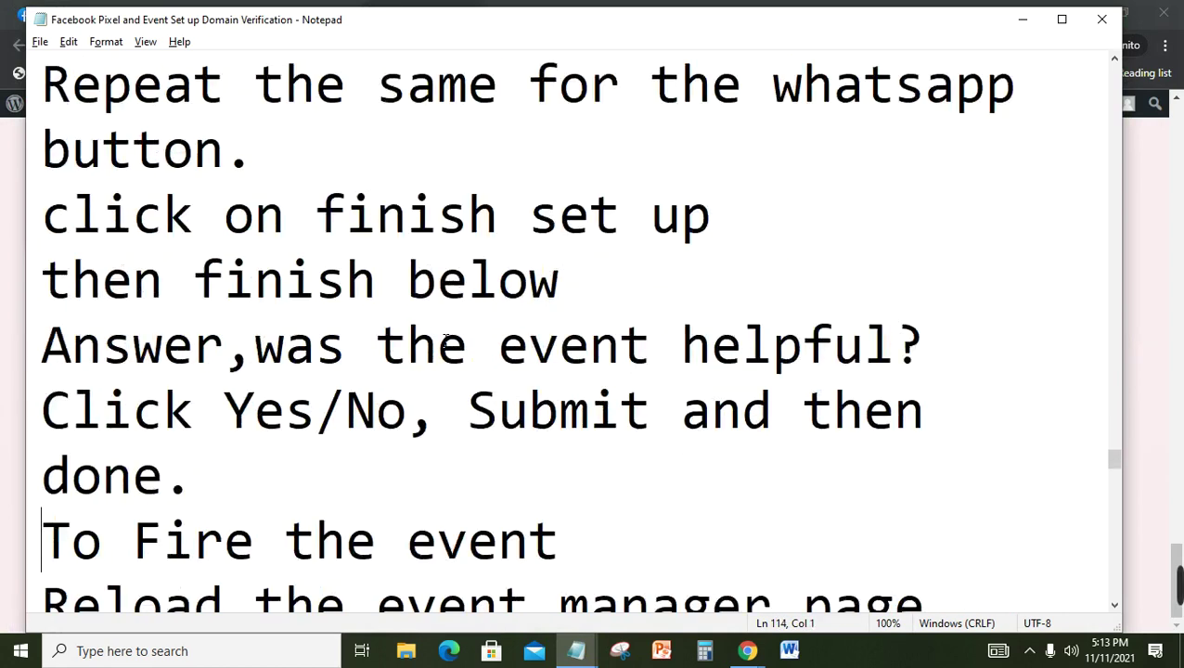
key("Down")
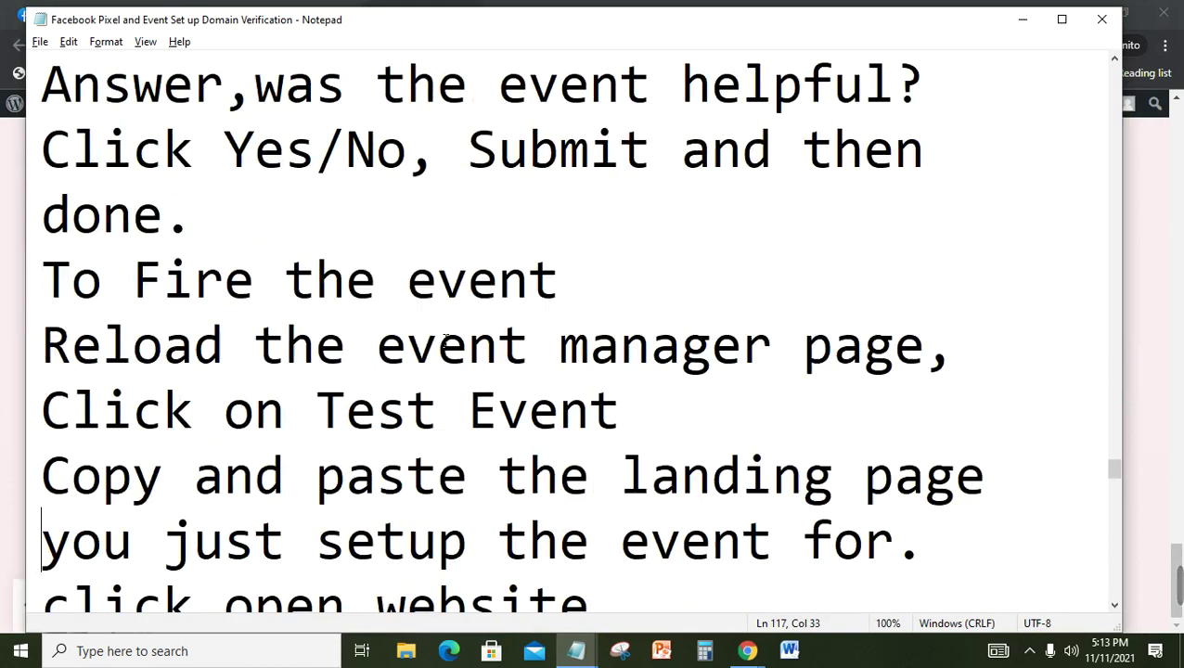
key("Up")
key("Up")
key("Up")
key("Up")
key("Up")
key("Up")
key("Up")
key("Up")
key("Up")
key("Up")
key("Up")
key("Up")
key("Up")
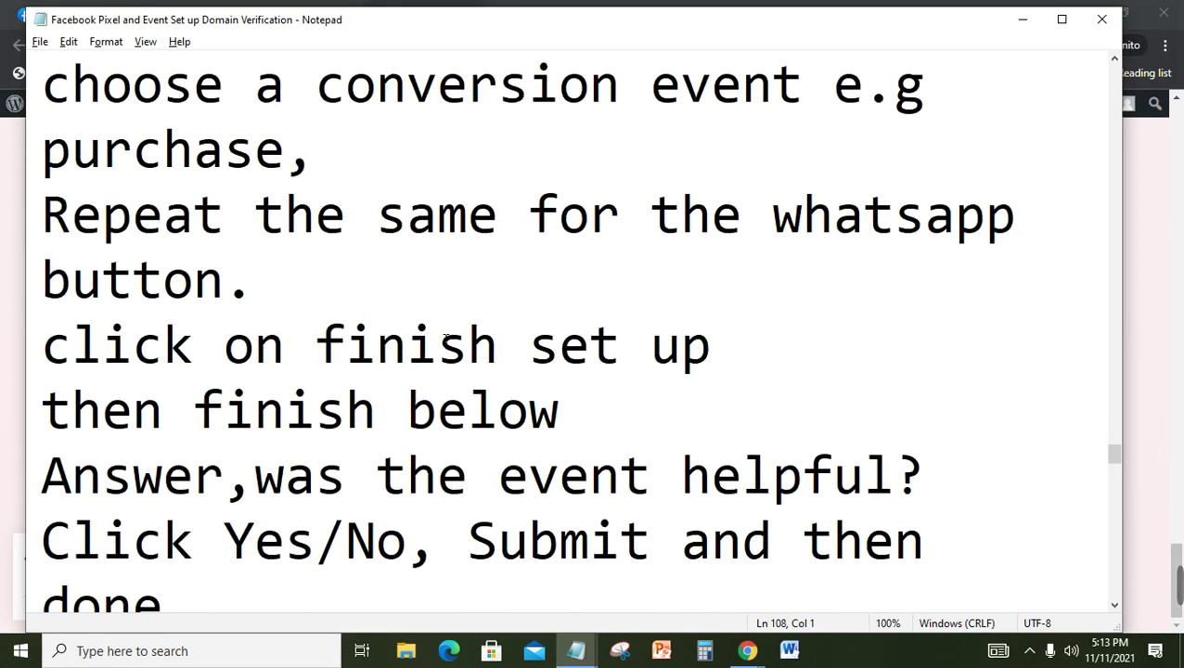
key("Up")
key("Up")
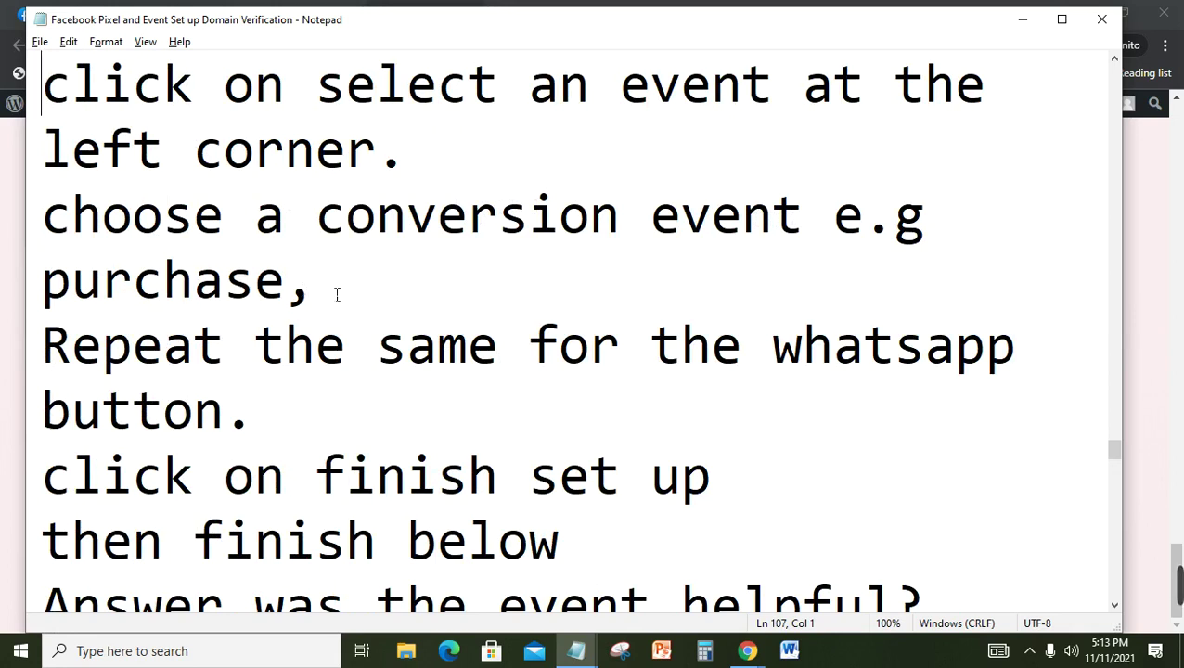
left_click(1019, 16)
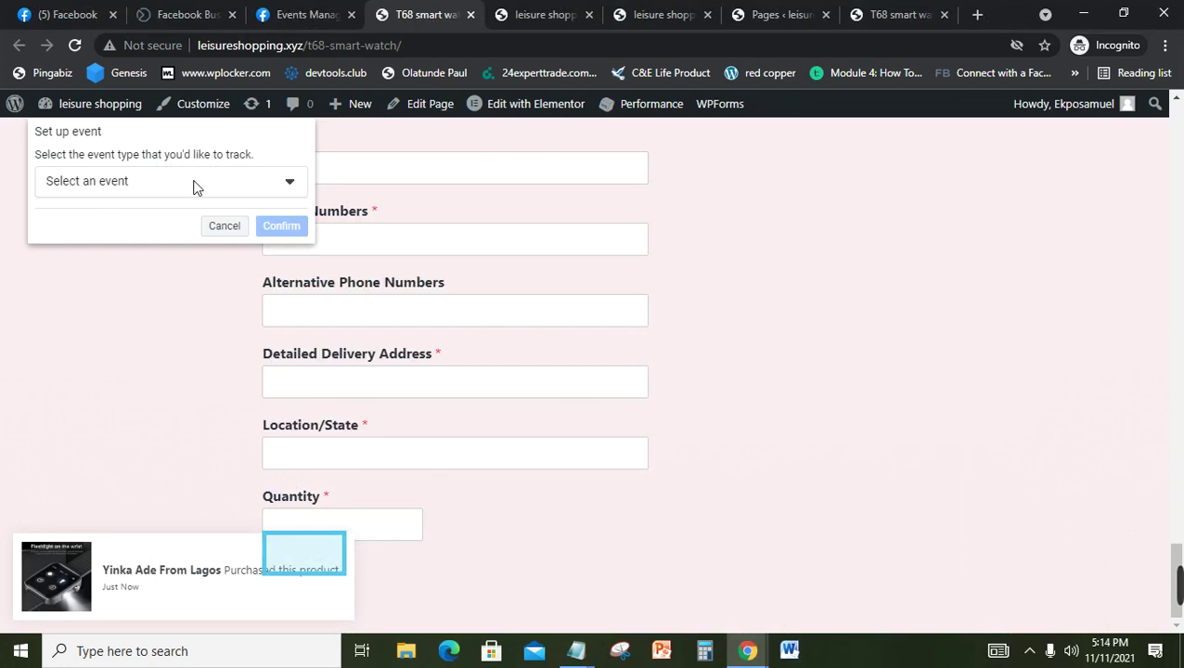
Step: Assign the Purchase event to the order form's Submit button and confirm it
left_click(195, 184)
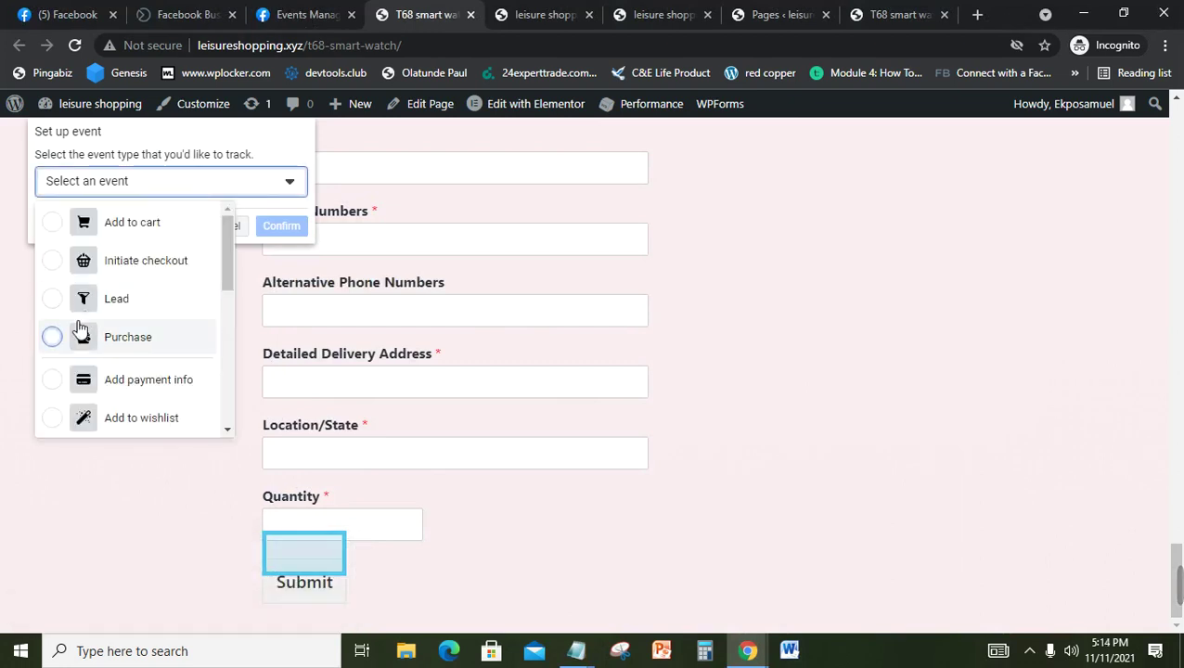
left_click(63, 340)
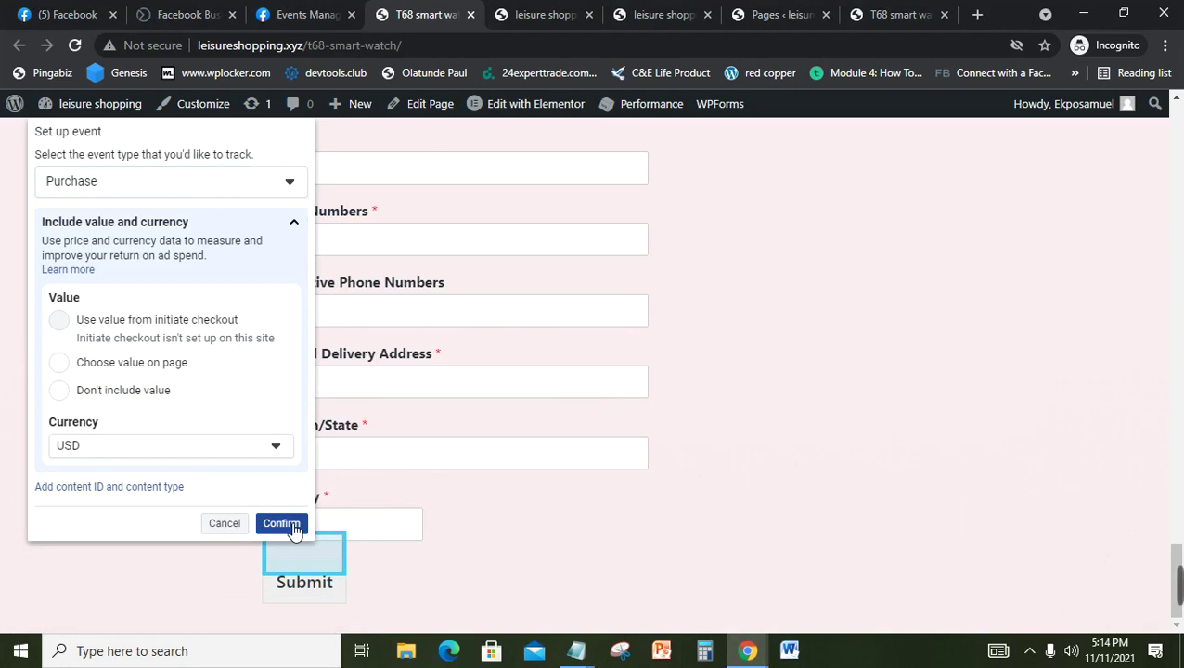
left_click(283, 524)
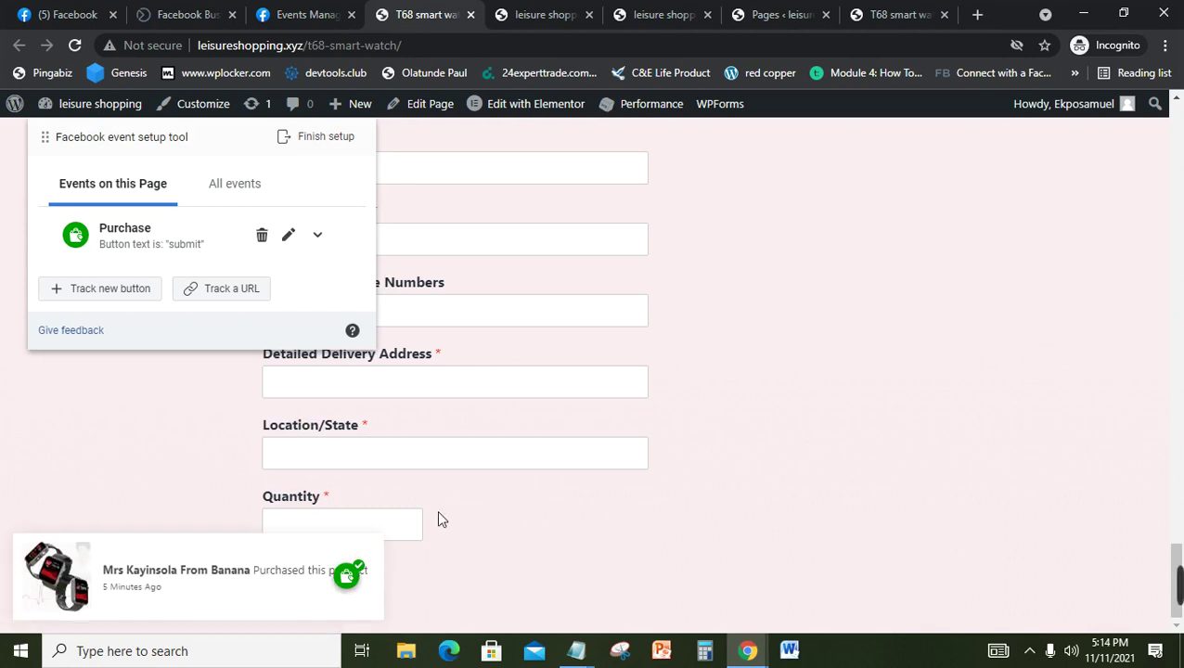
left_click(104, 297)
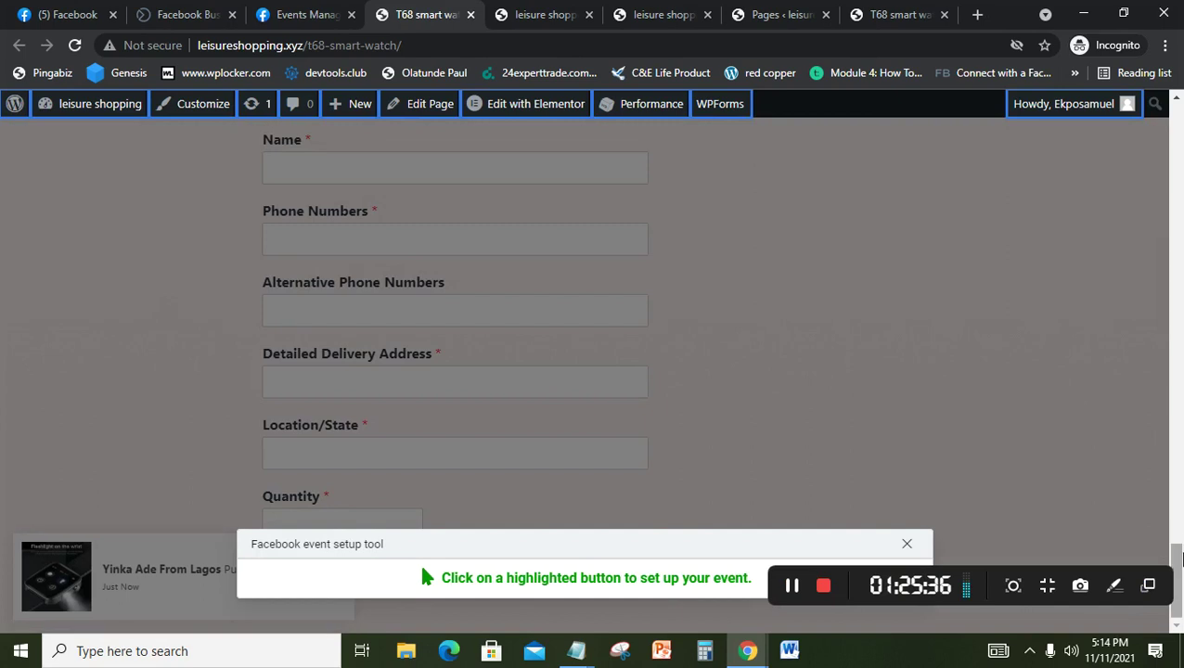
Step: Track the green 'Click Here To Place Order' WhatsApp button as a Lead event
left_click_drag(1179, 562, 1181, 314)
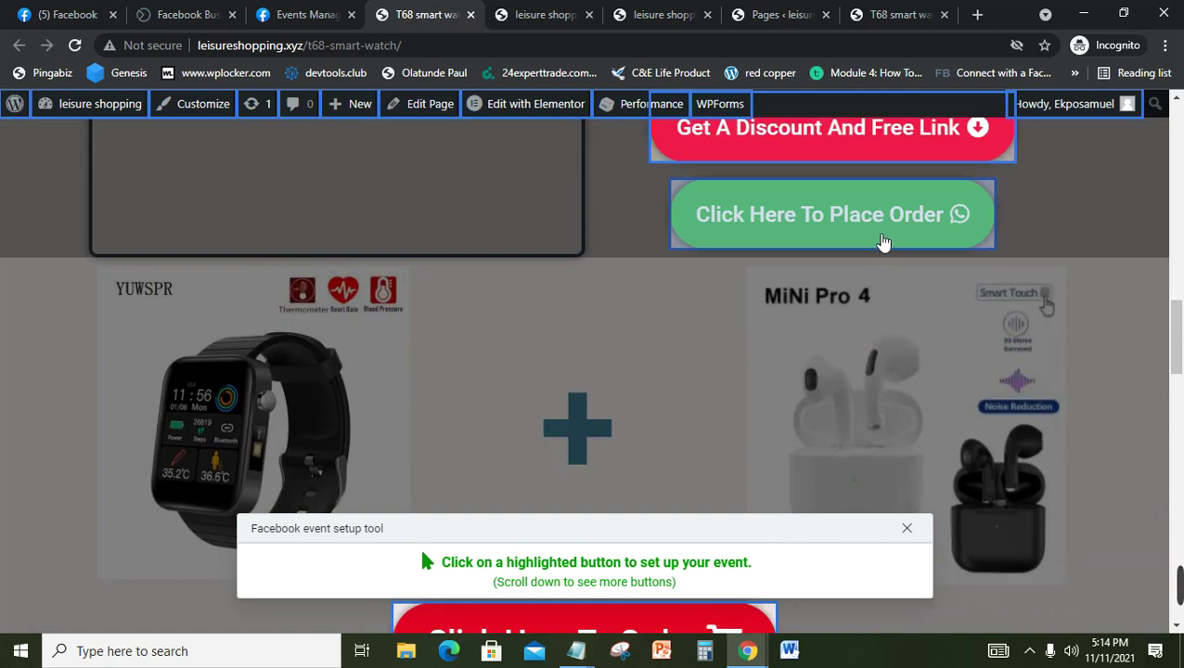
left_click(883, 242)
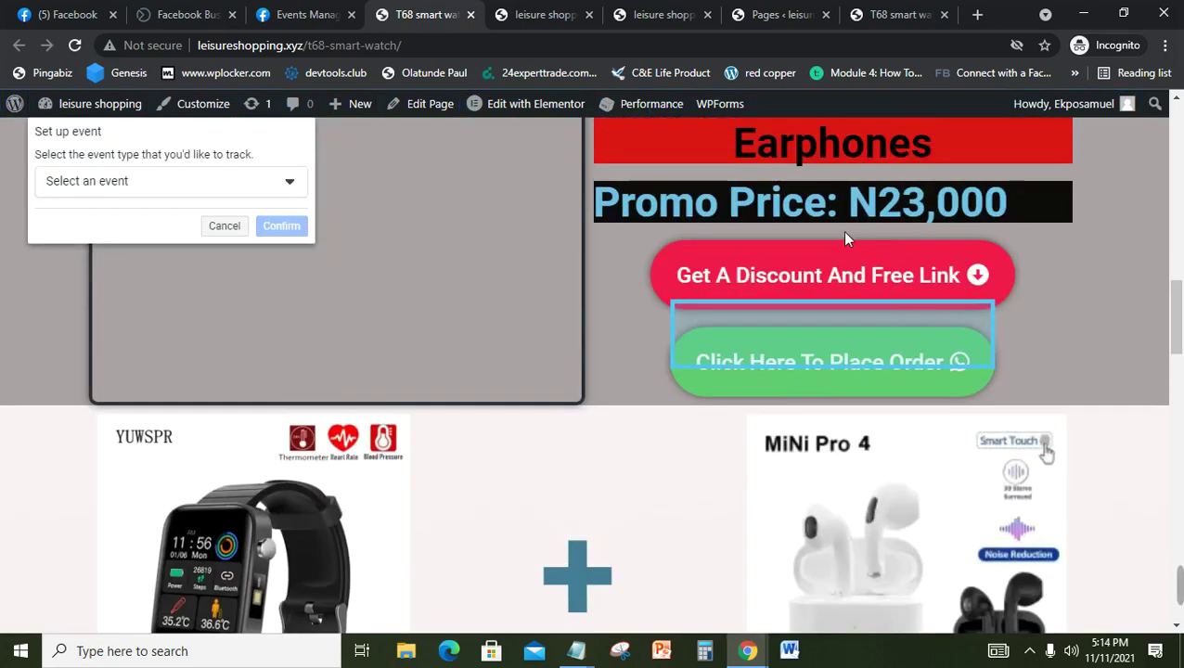
left_click(260, 186)
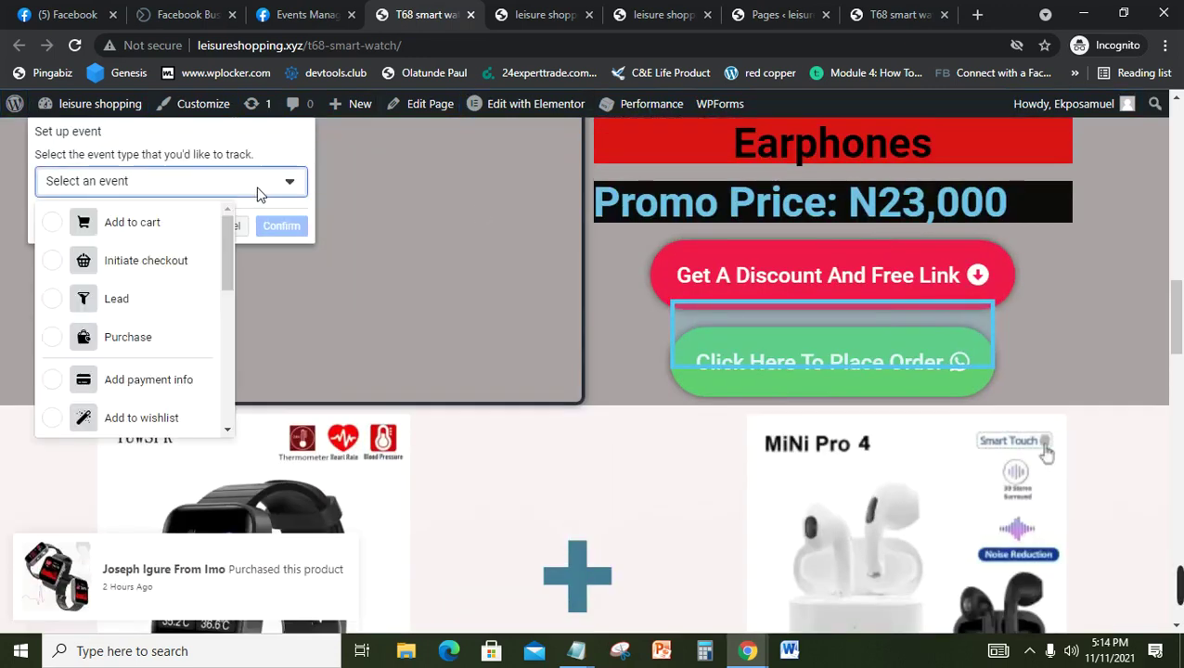
left_click(61, 299)
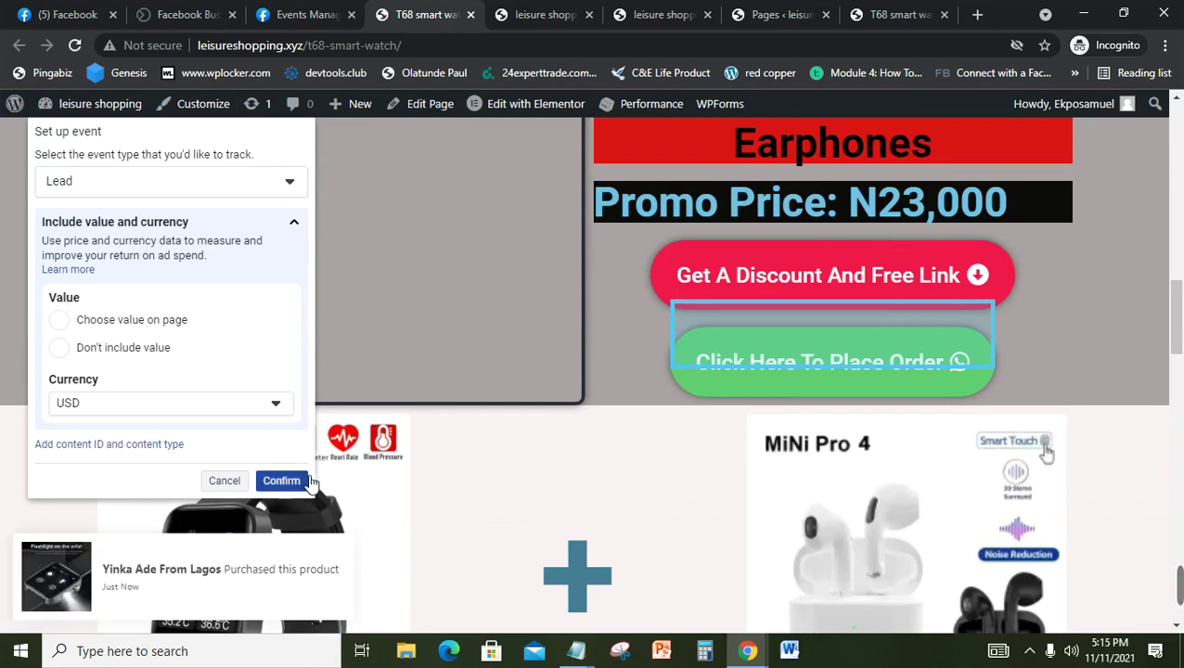
left_click(281, 481)
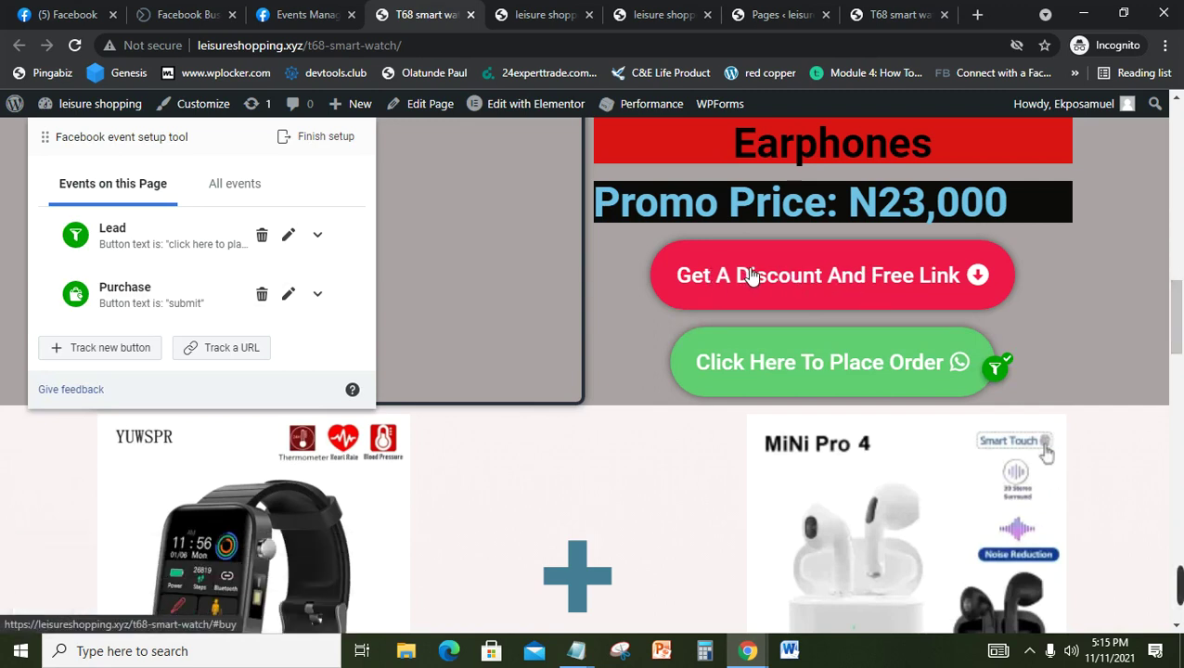
left_click(99, 351)
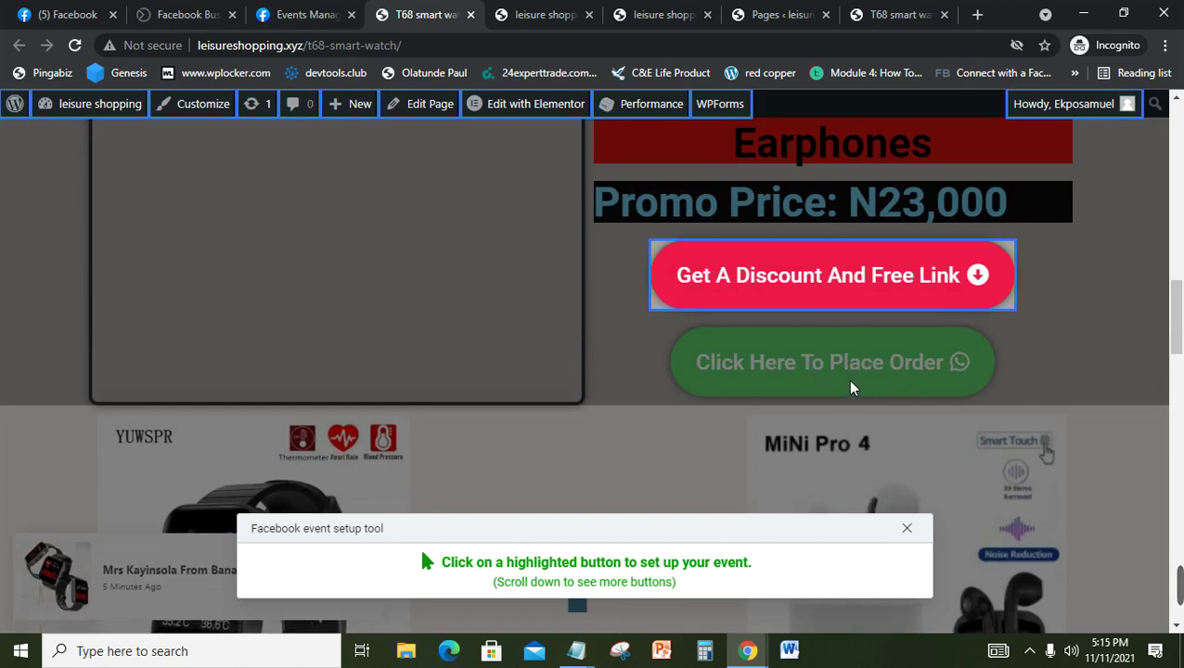
Step: Select the 'Get A Discount And Free Link' button and choose Add to cart as its event
left_click(811, 263)
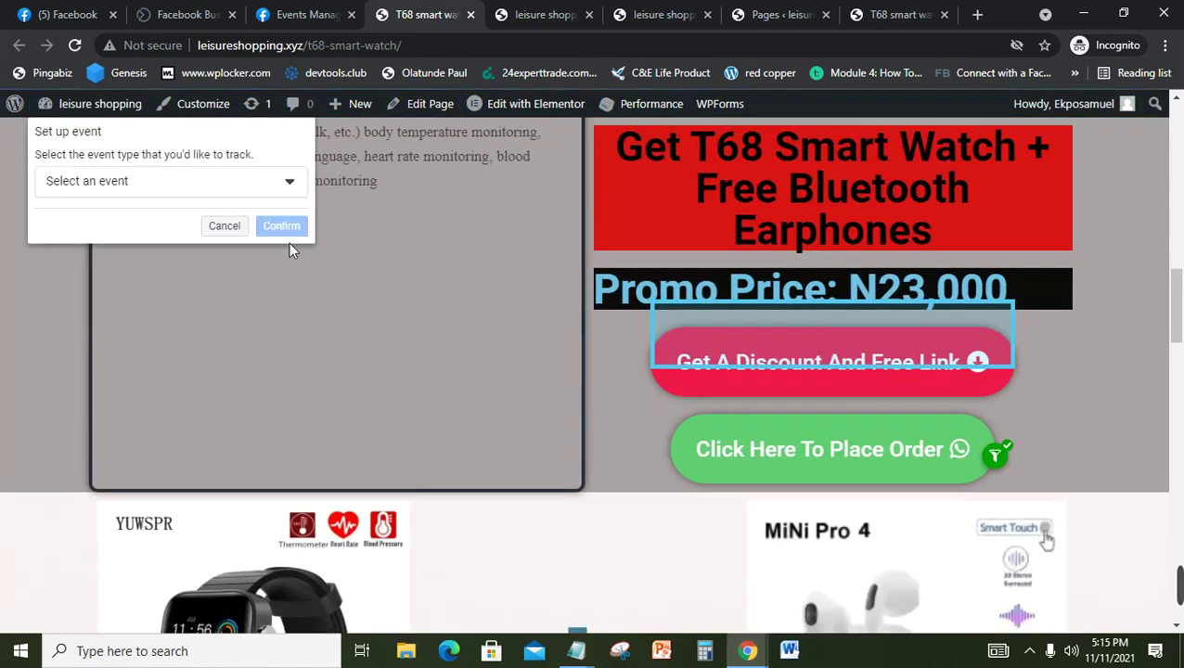
left_click(185, 190)
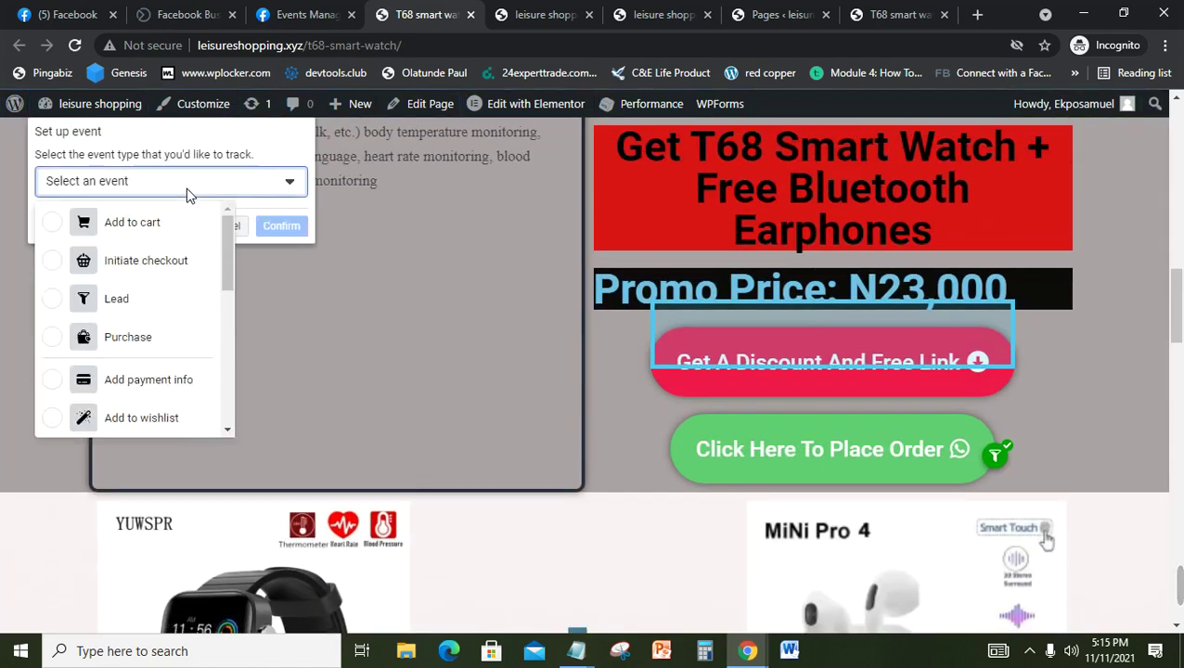
left_click(73, 221)
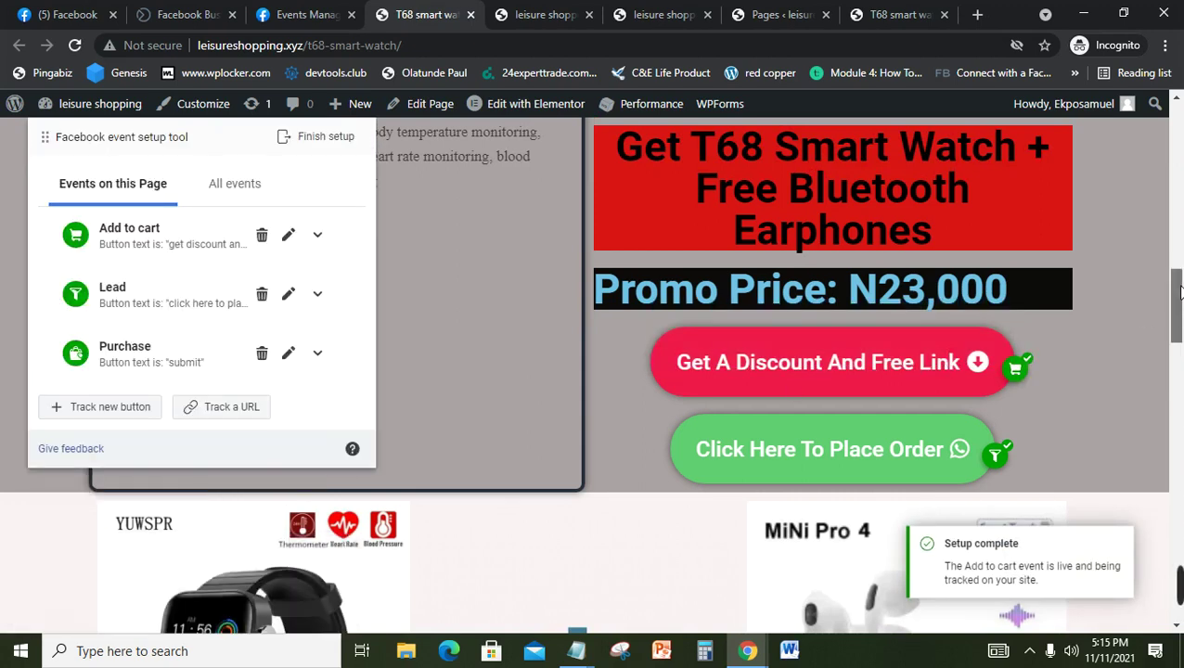
left_click_drag(1181, 292, 1181, 381)
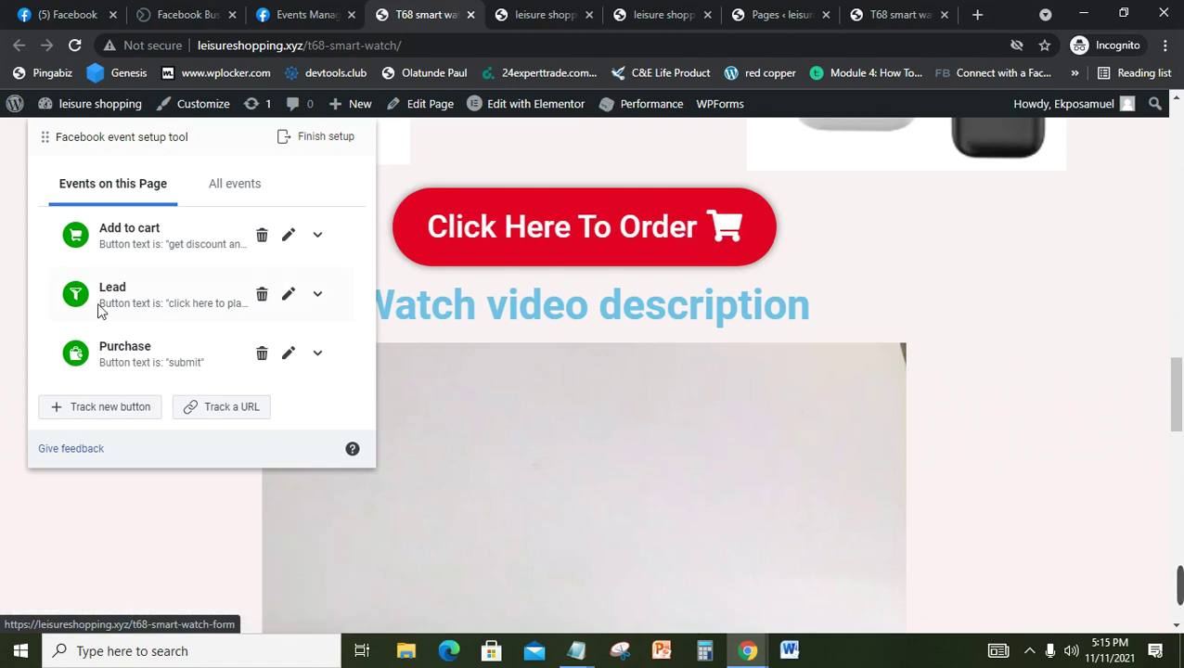
Step: Track the 'Click Here To Order' button with a second Add to cart event
left_click(110, 410)
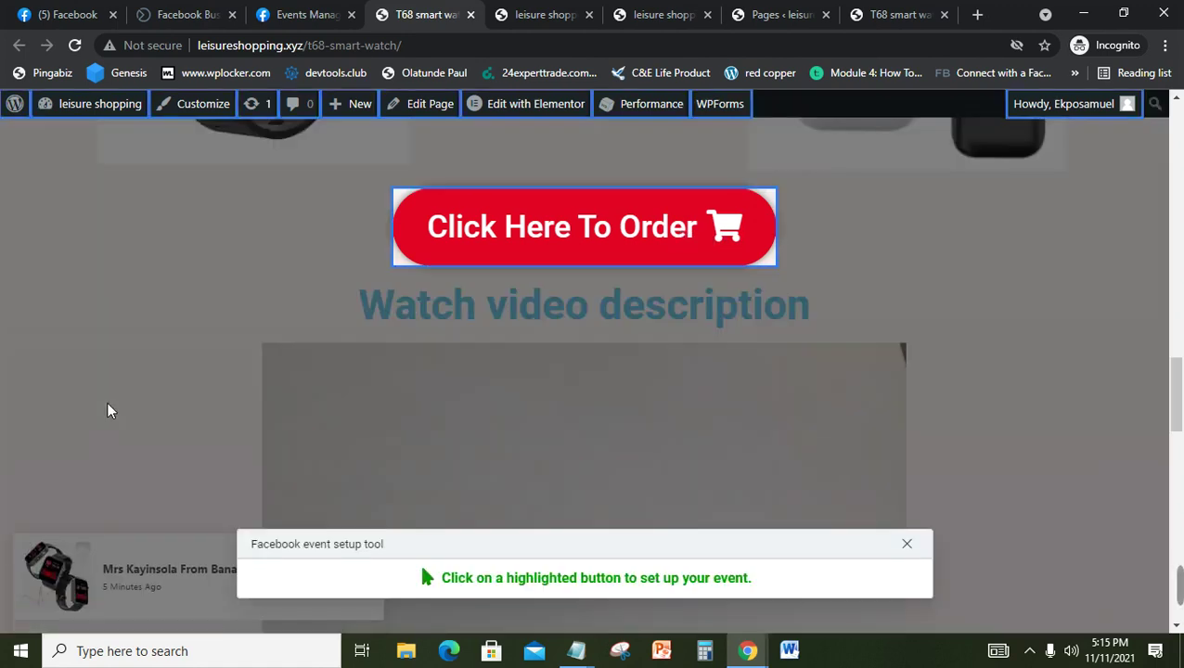
left_click(548, 244)
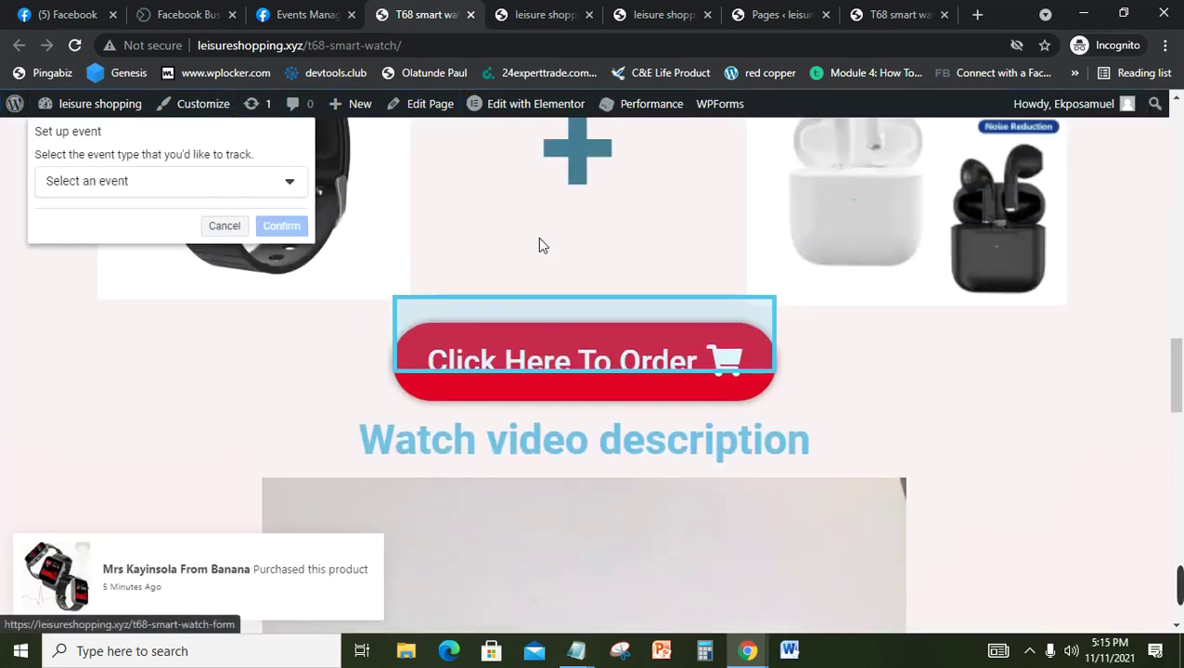
left_click(141, 183)
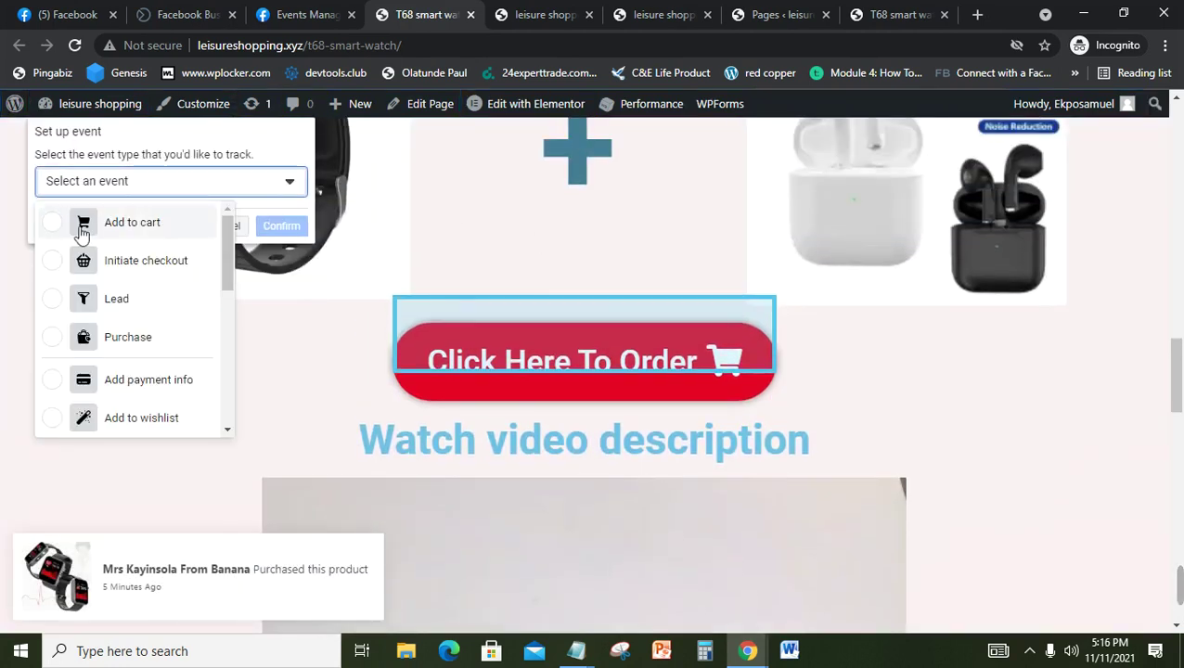
left_click(54, 232)
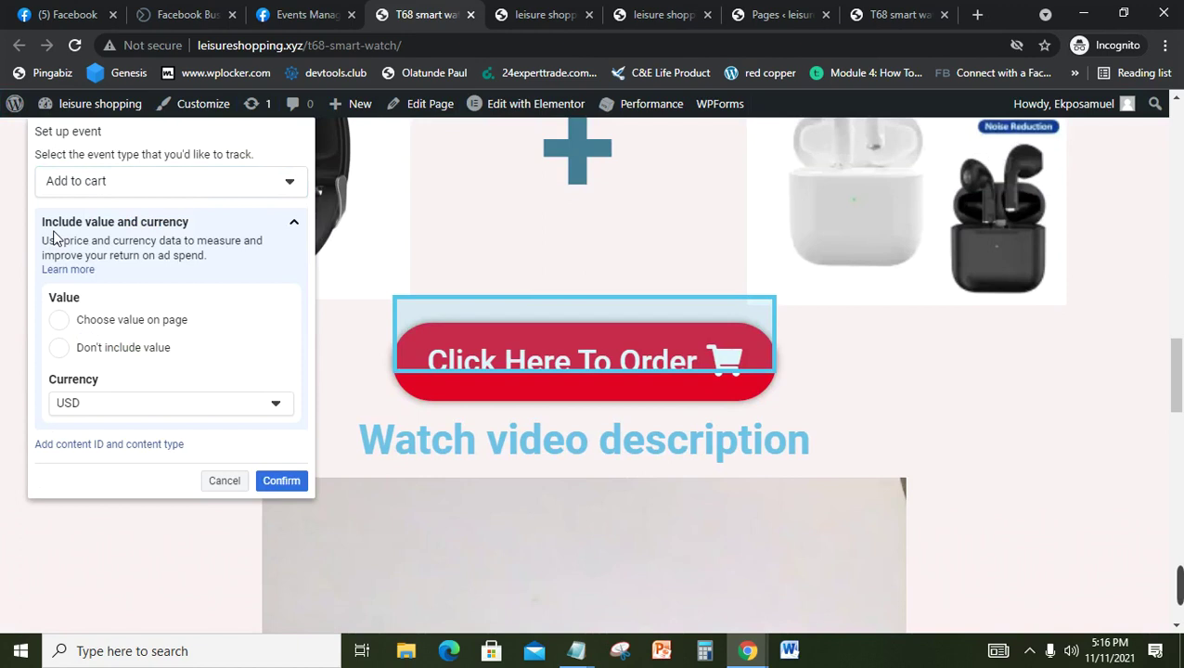
left_click(288, 484)
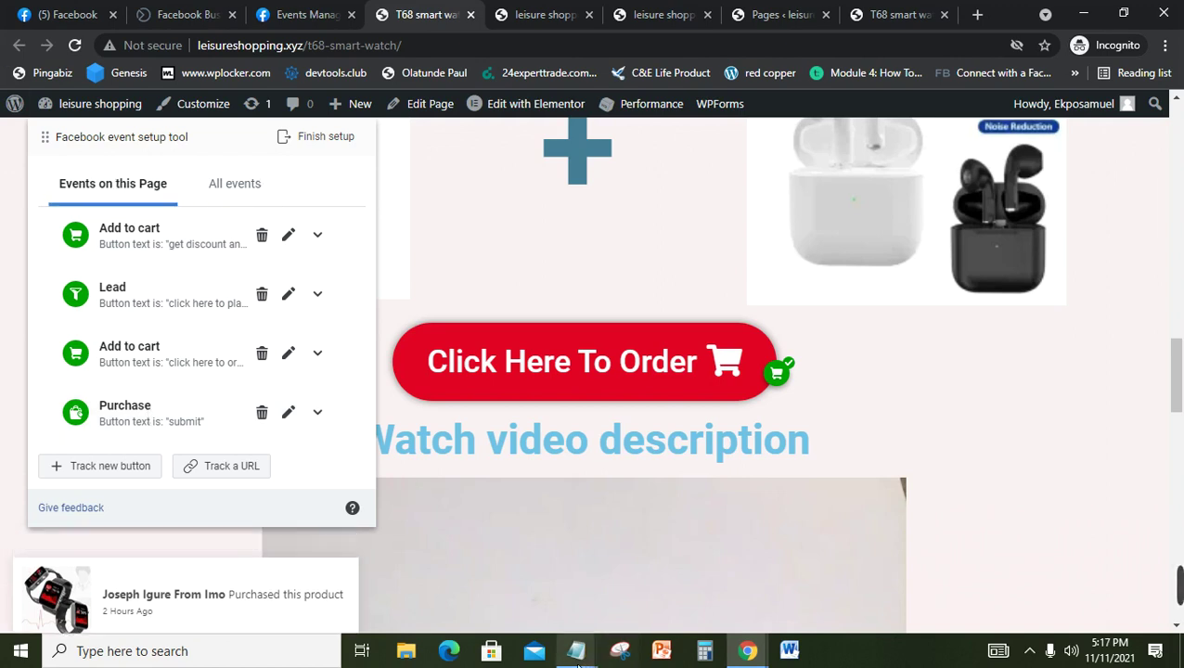
mouse_move(575, 653)
left_click(487, 570)
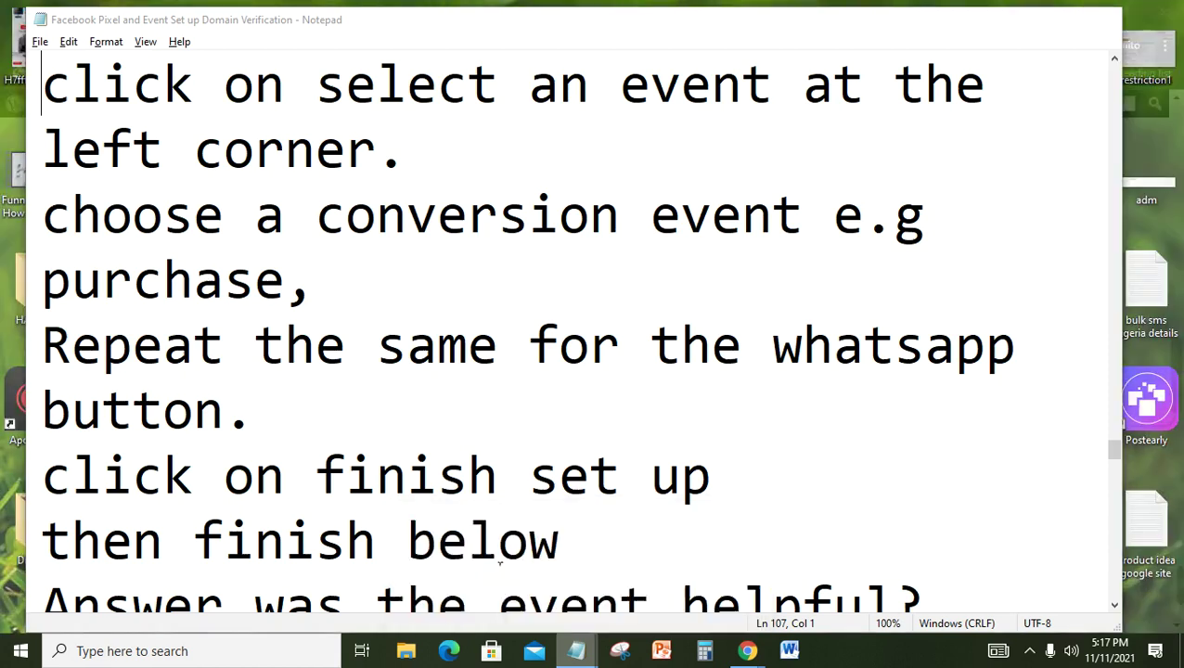
left_click(420, 479)
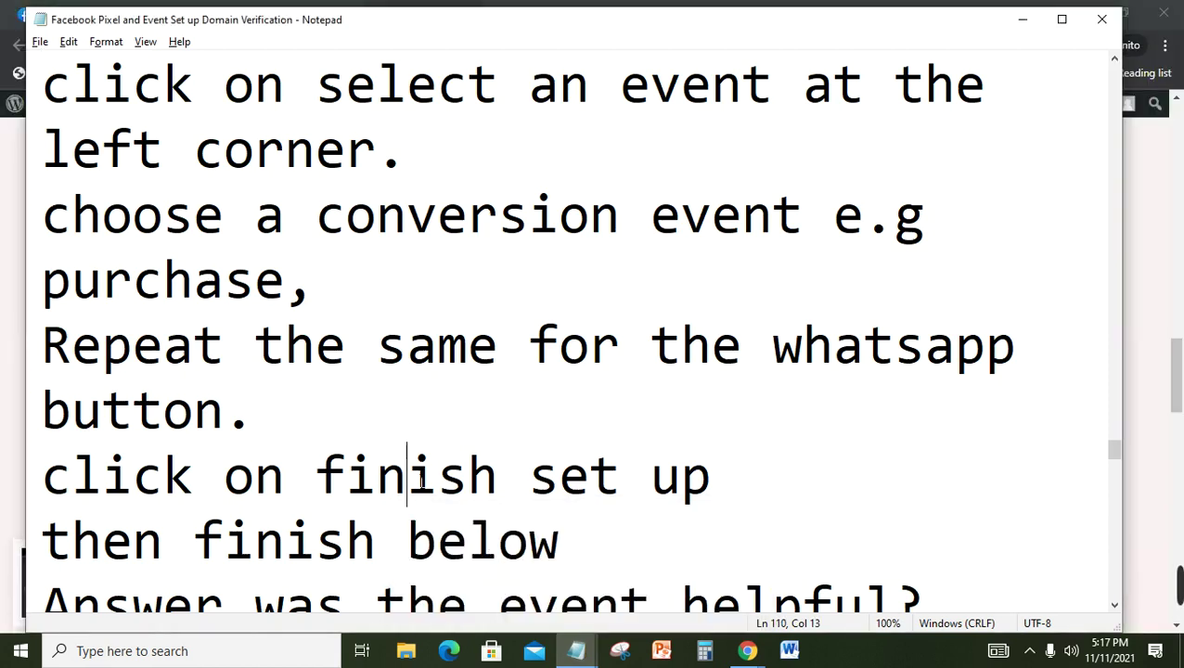
key("Down")
key("Down")
key("Down")
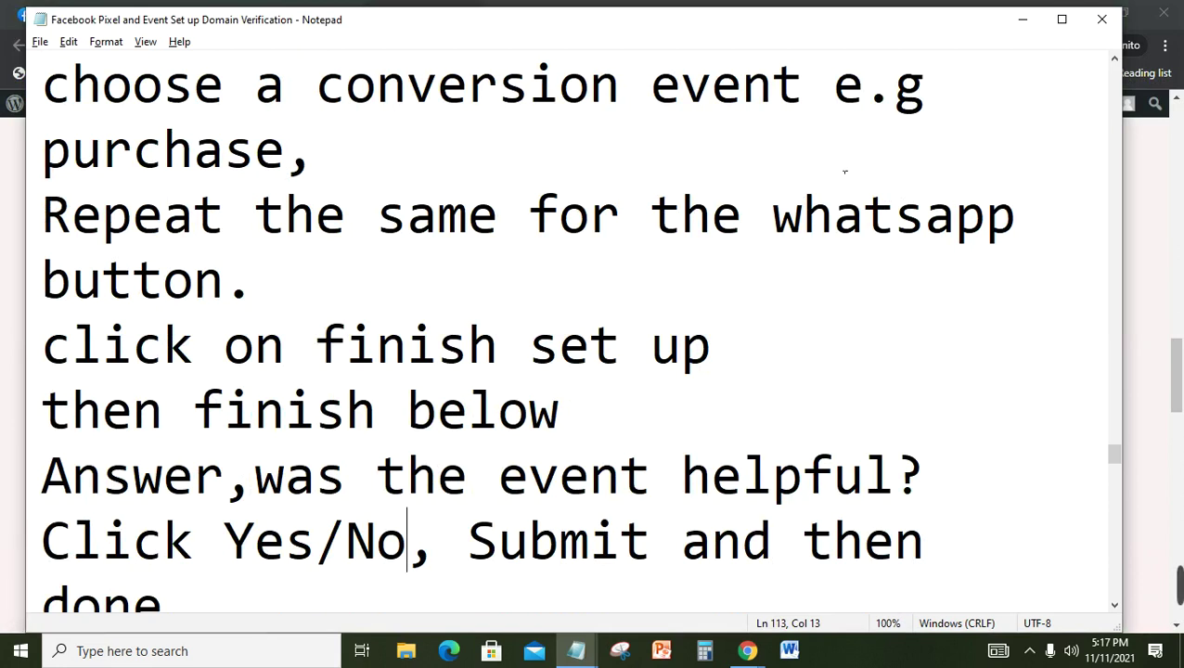
left_click(1022, 19)
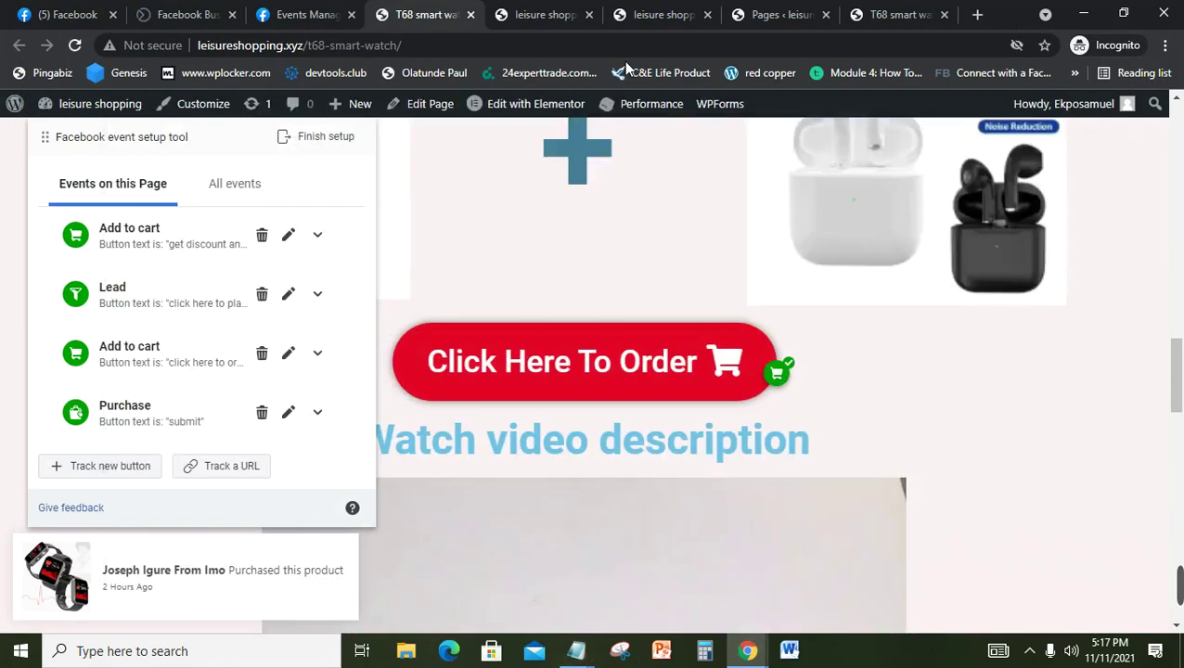
Step: Finish the four-event setup, submit 'Yes, helpful' feedback, and close the remaining dialogs
left_click(360, 142)
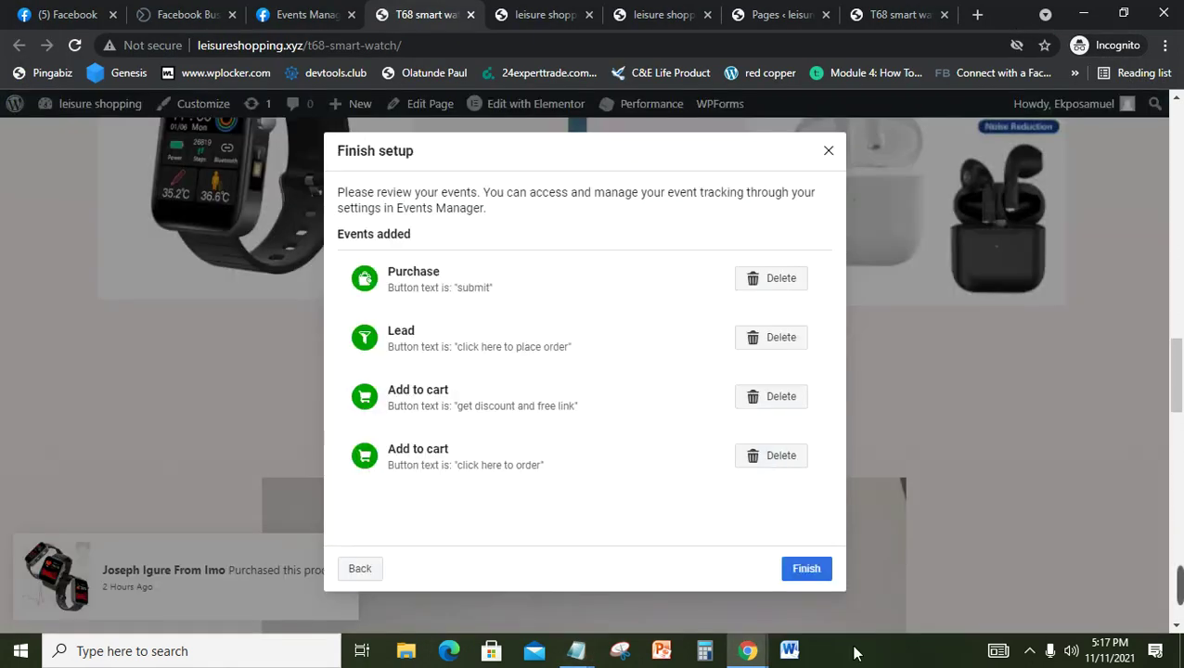
left_click(804, 572)
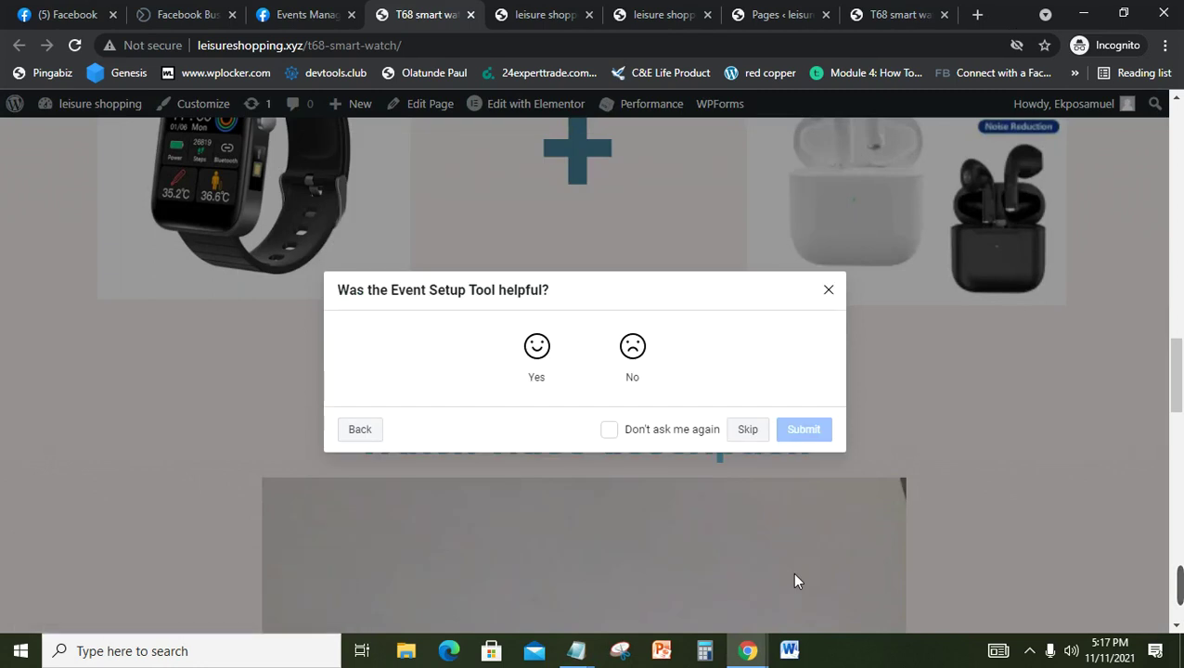
left_click(538, 349)
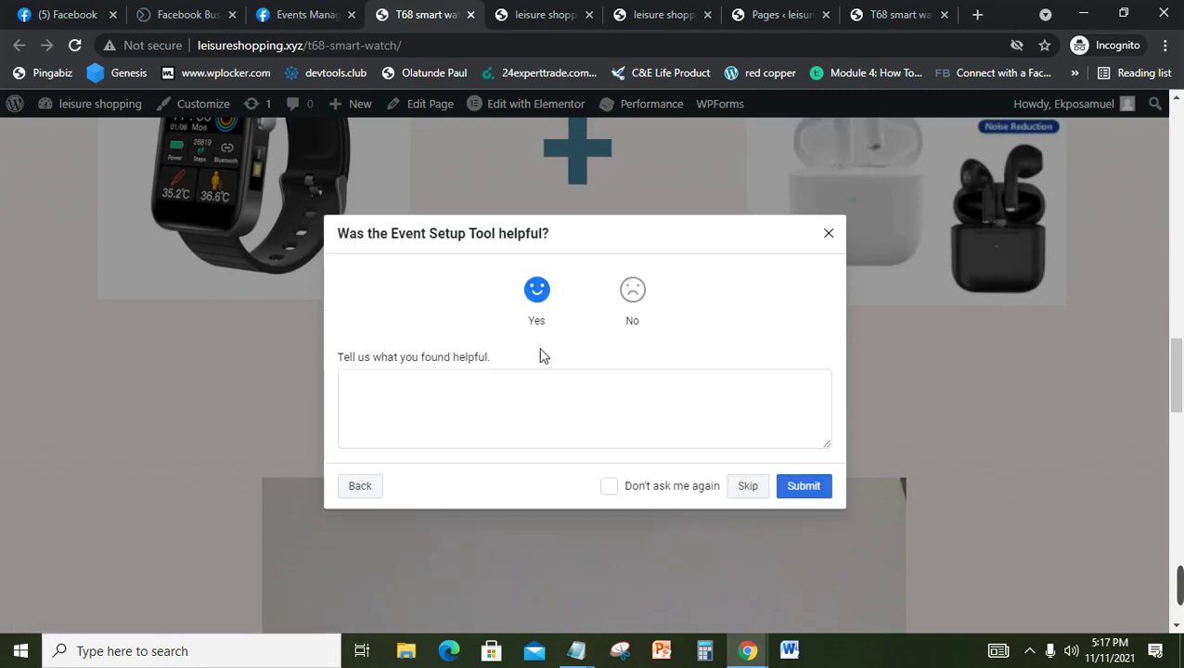
left_click(804, 486)
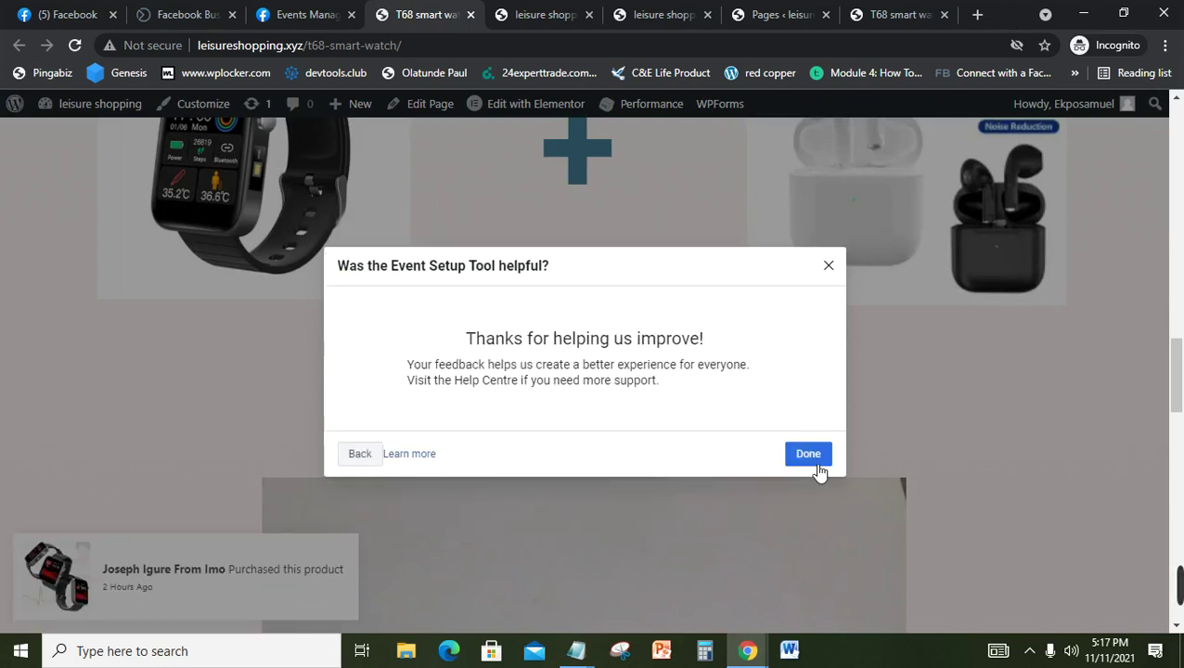
left_click(809, 454)
left_click(807, 461)
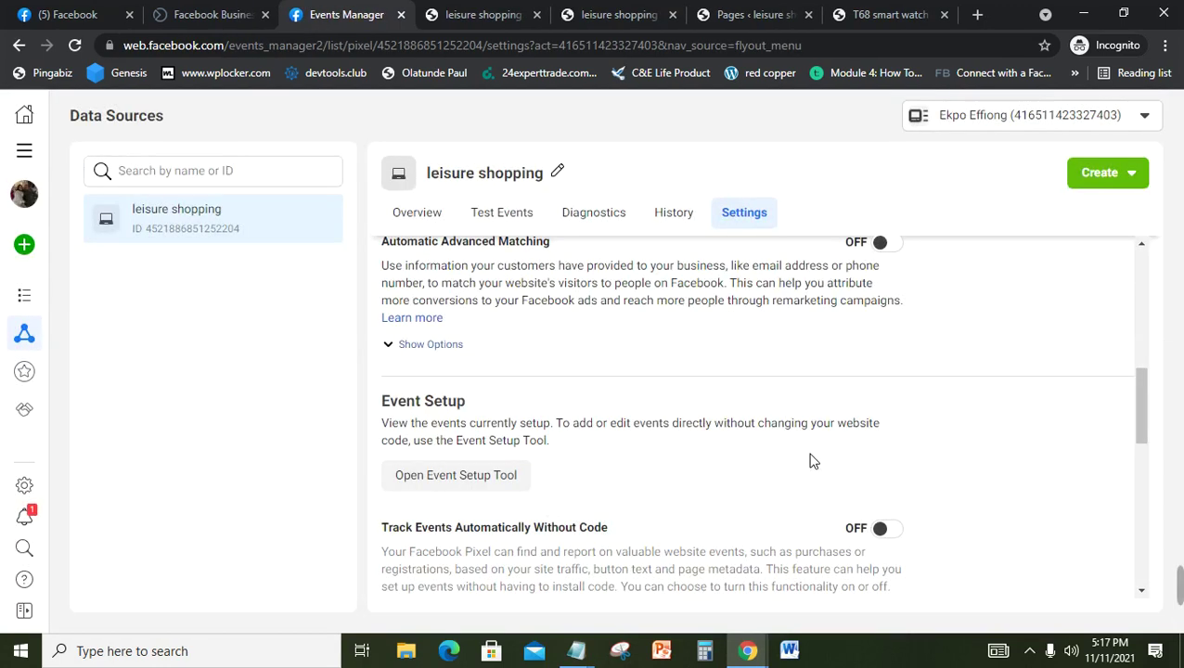
Step: Refresh the pixel Overview and scroll to the Events table showing Add to Cart, Lead and Purchase as Active
left_click(444, 227)
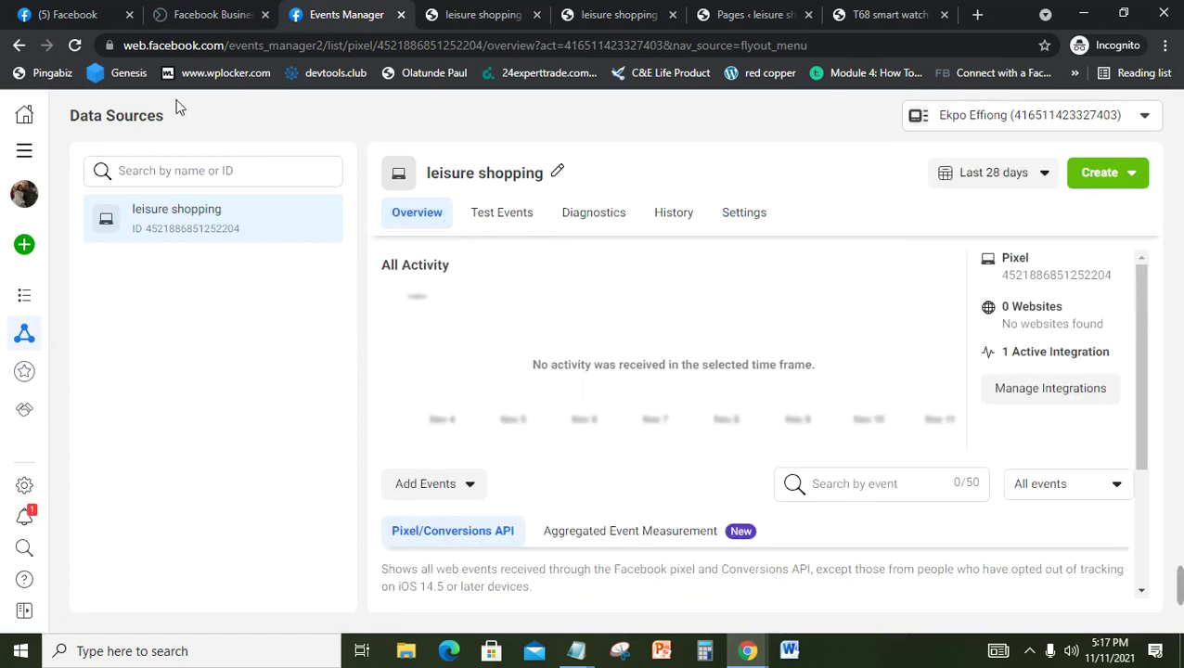
left_click(78, 48)
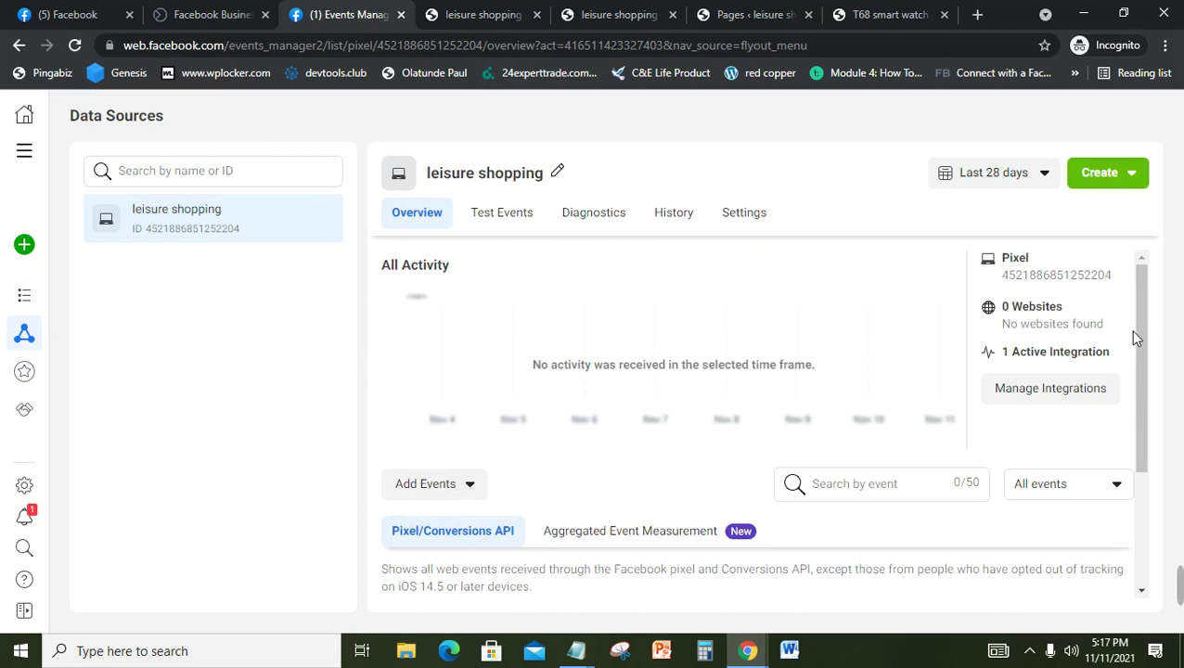
left_click_drag(1140, 336, 1139, 474)
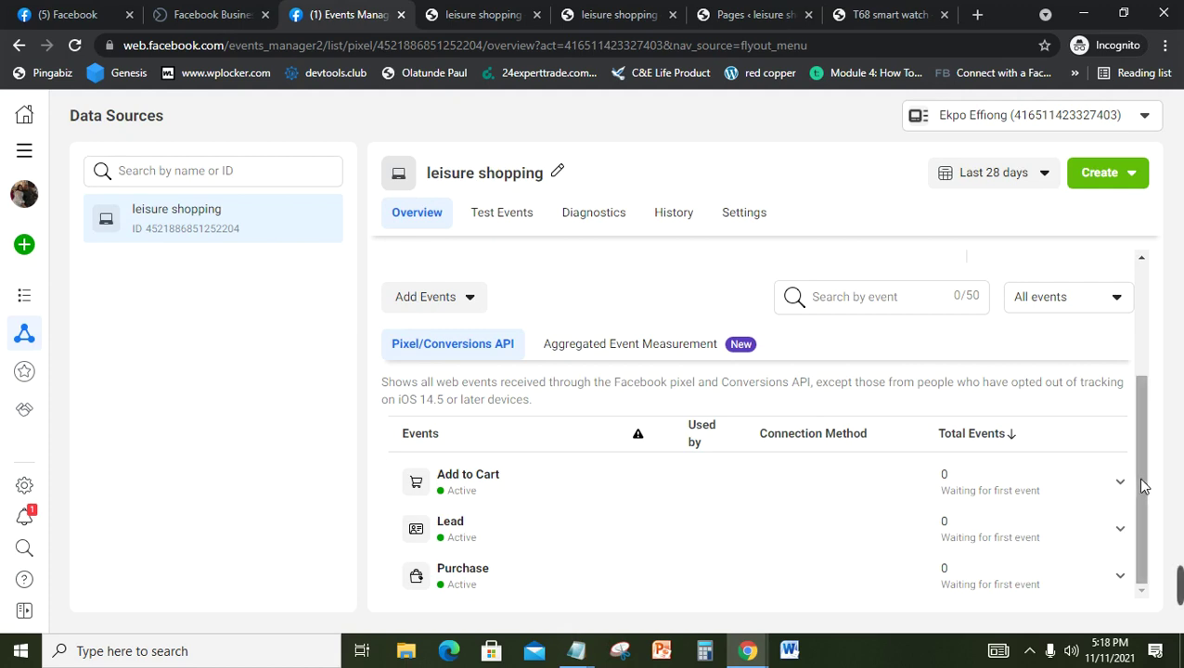
left_click_drag(1137, 477, 1139, 436)
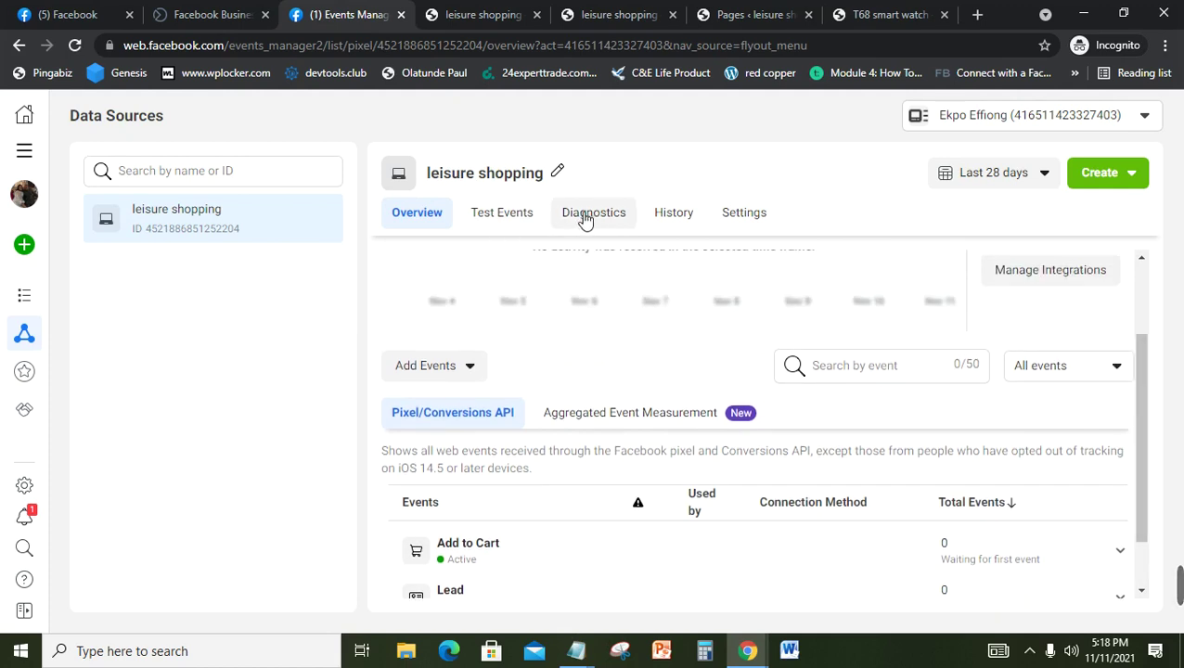
left_click(495, 225)
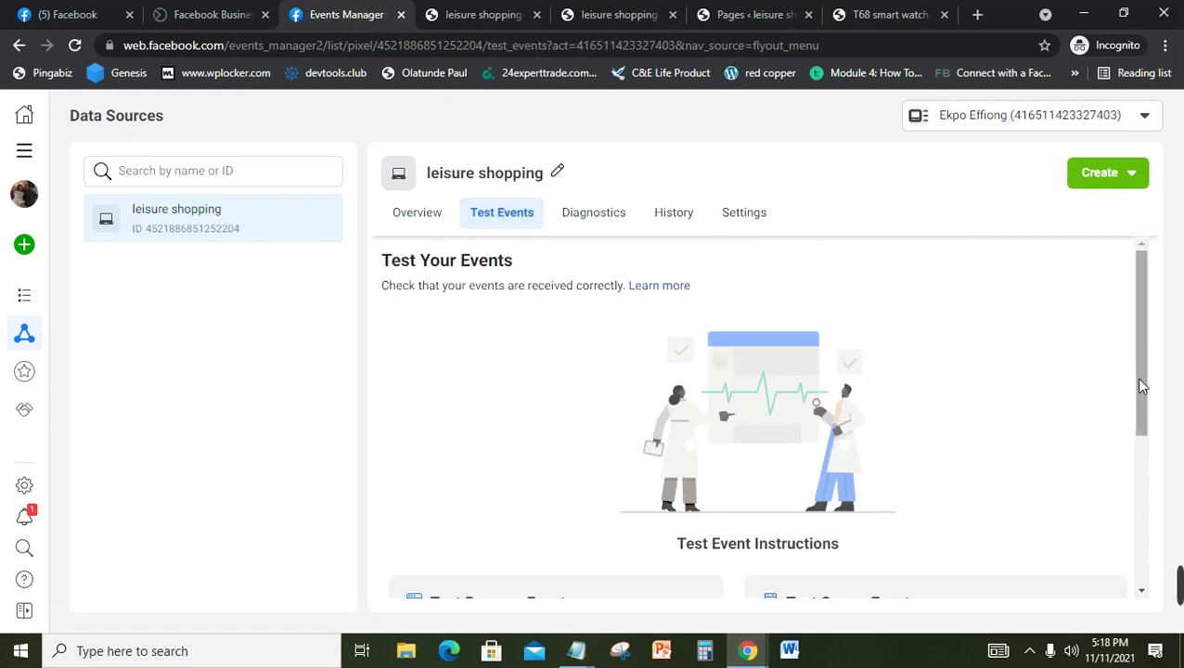
left_click_drag(1141, 381, 1140, 481)
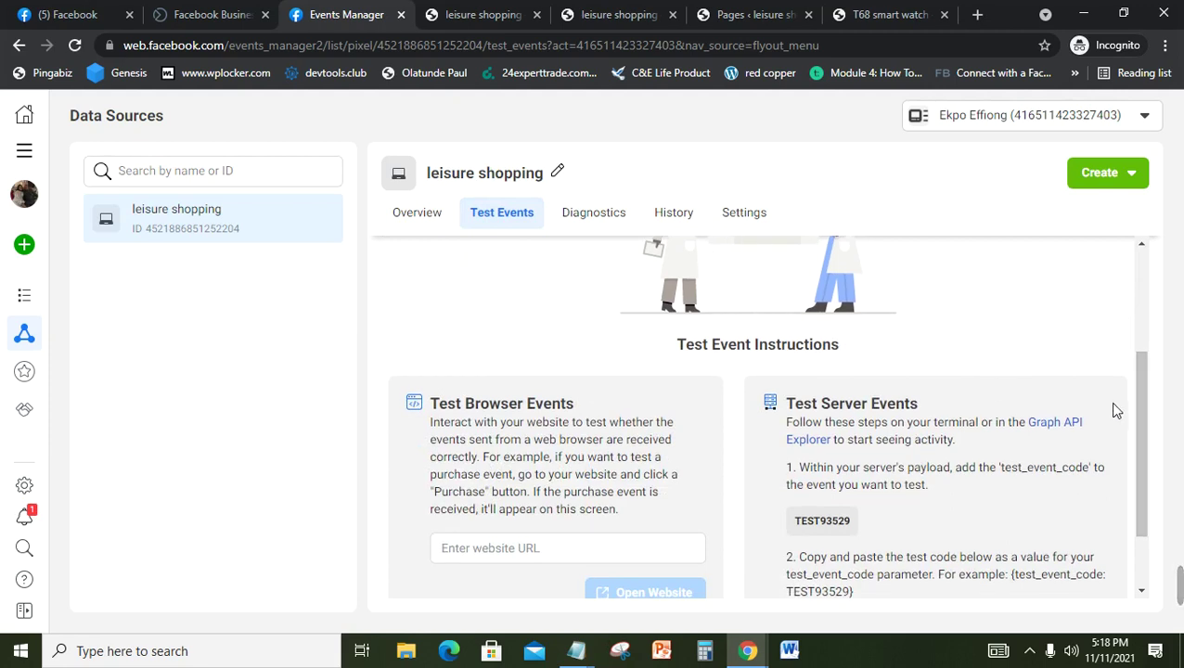
scroll(1138, 468, "down", 1)
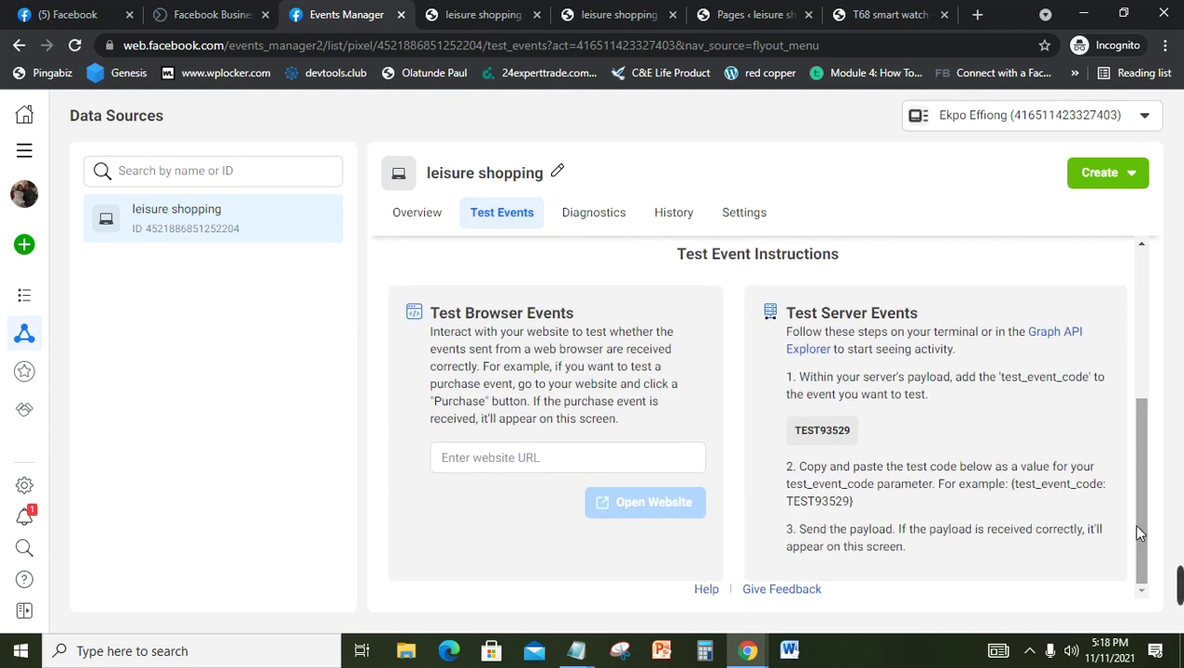
left_click(525, 473)
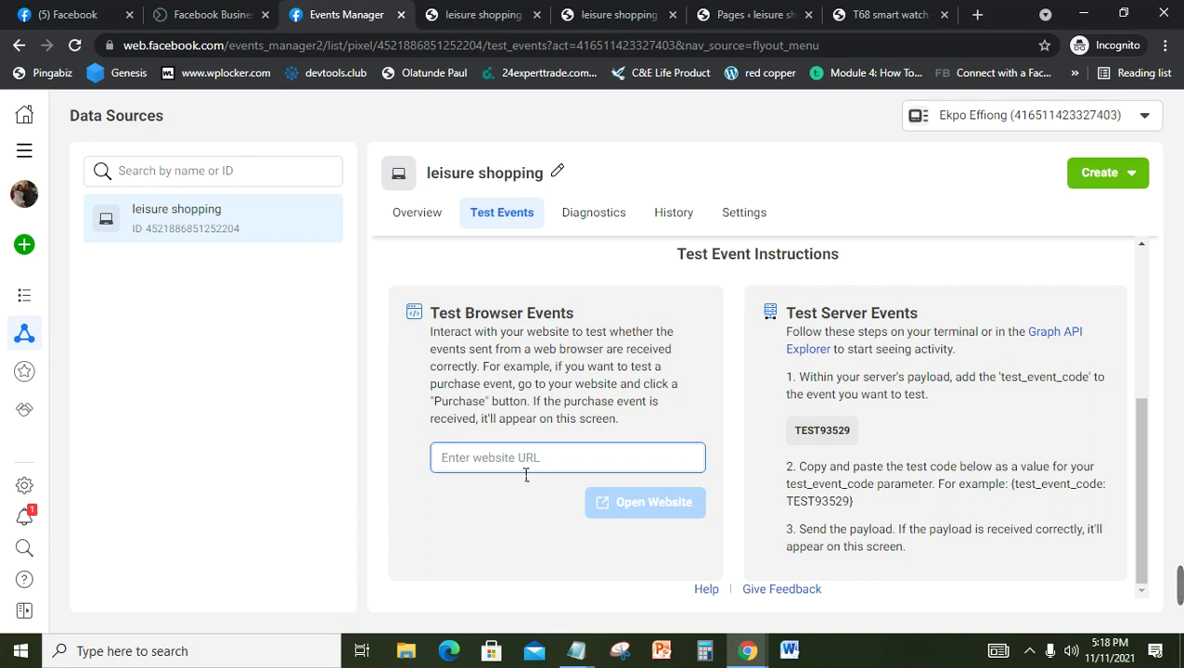
type("https://leisureshopping.xyz/t68-smart-watch/")
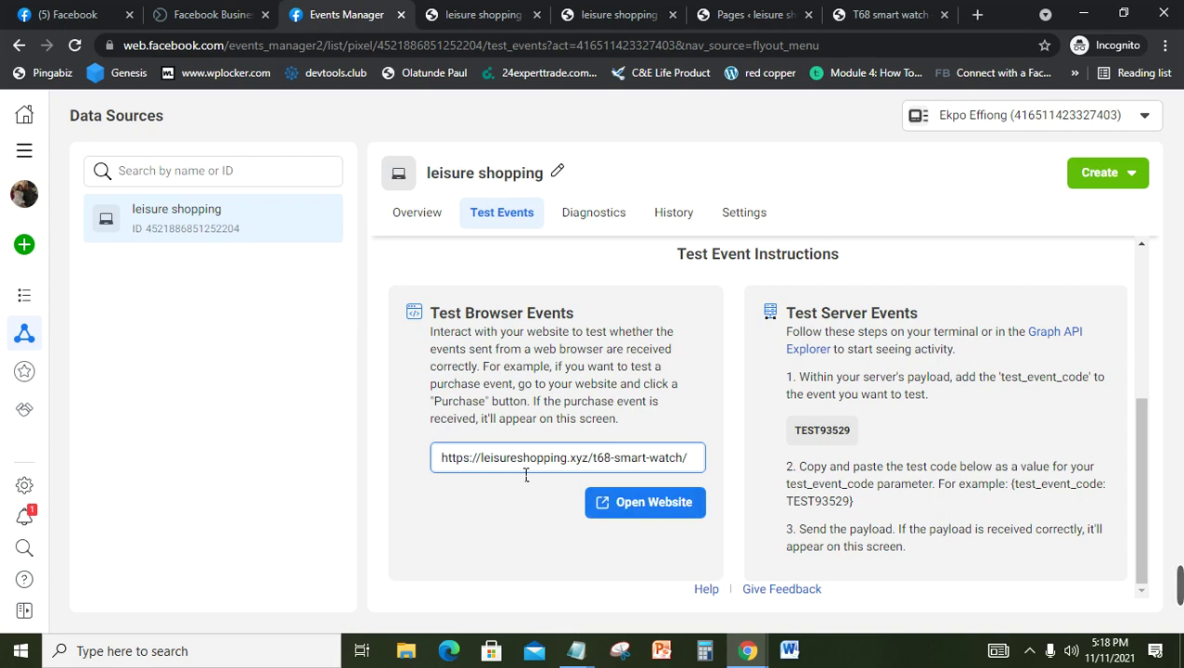
left_click(670, 506)
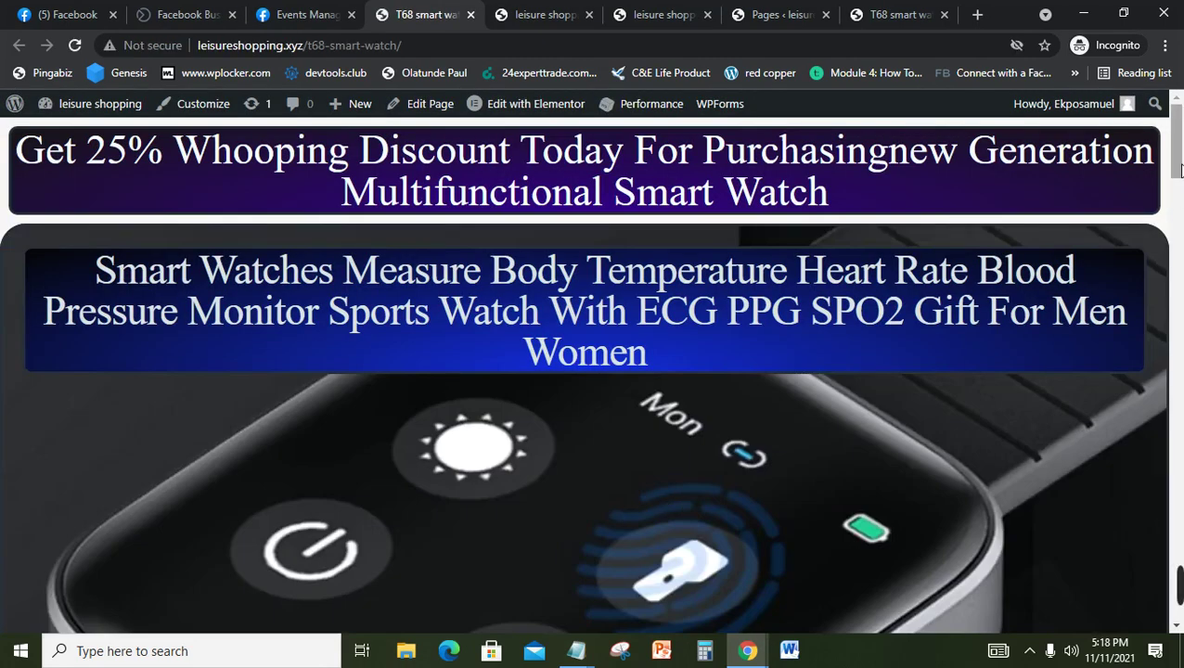
left_click_drag(1181, 198, 1182, 566)
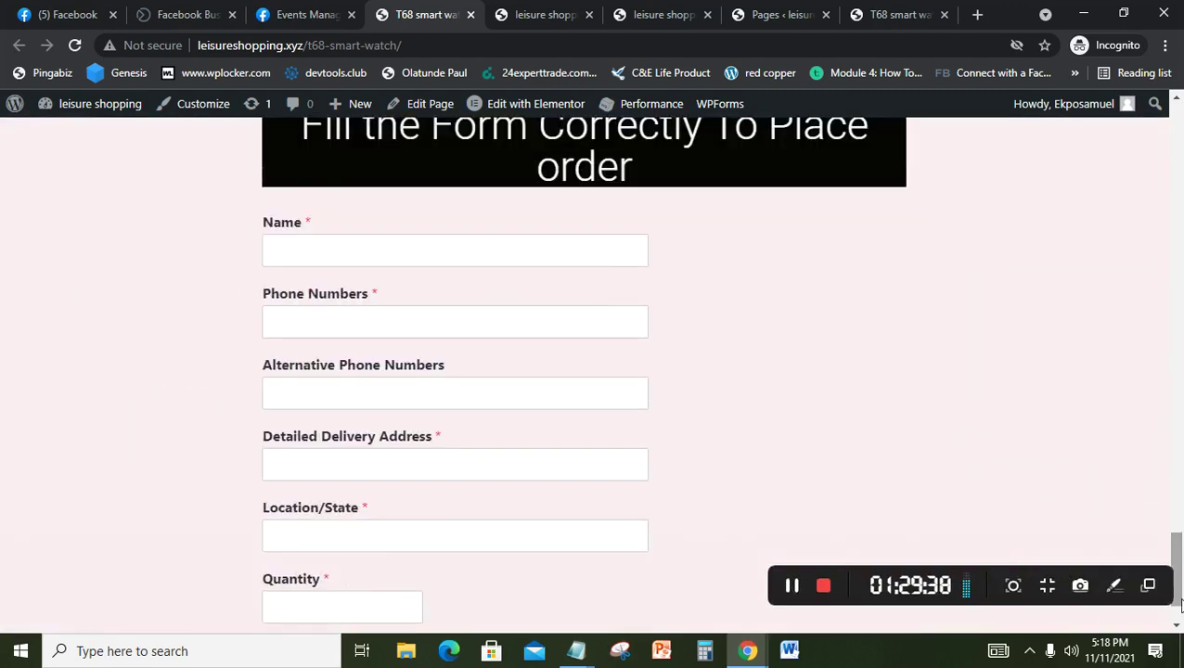
left_click(426, 244)
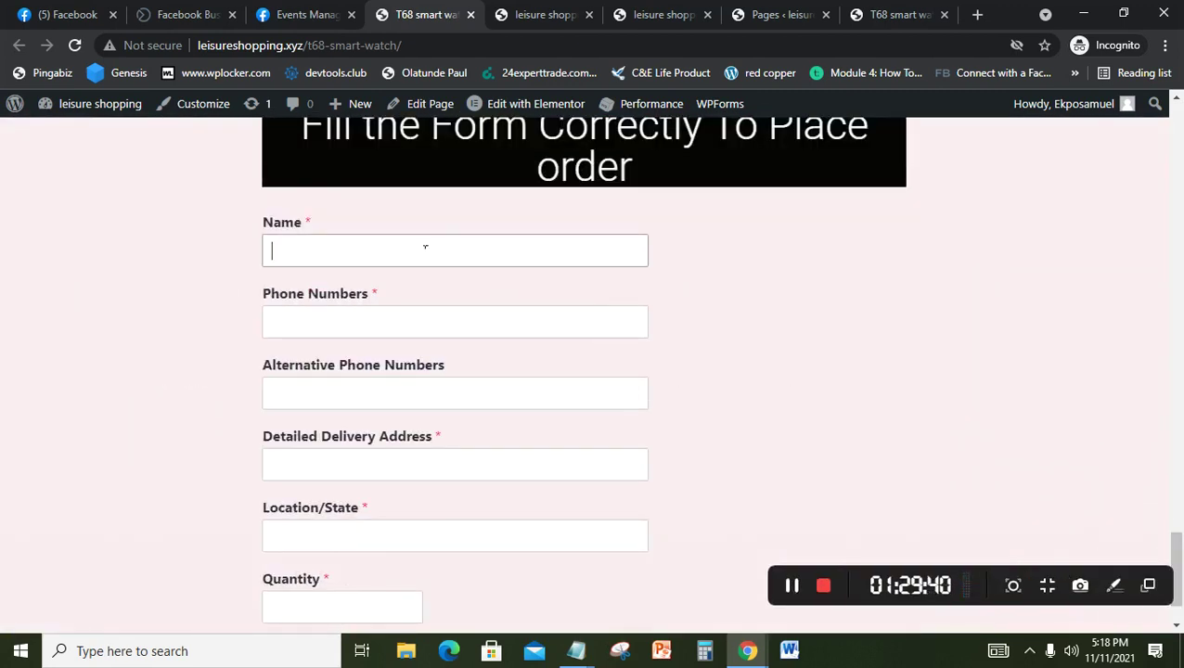
type("test")
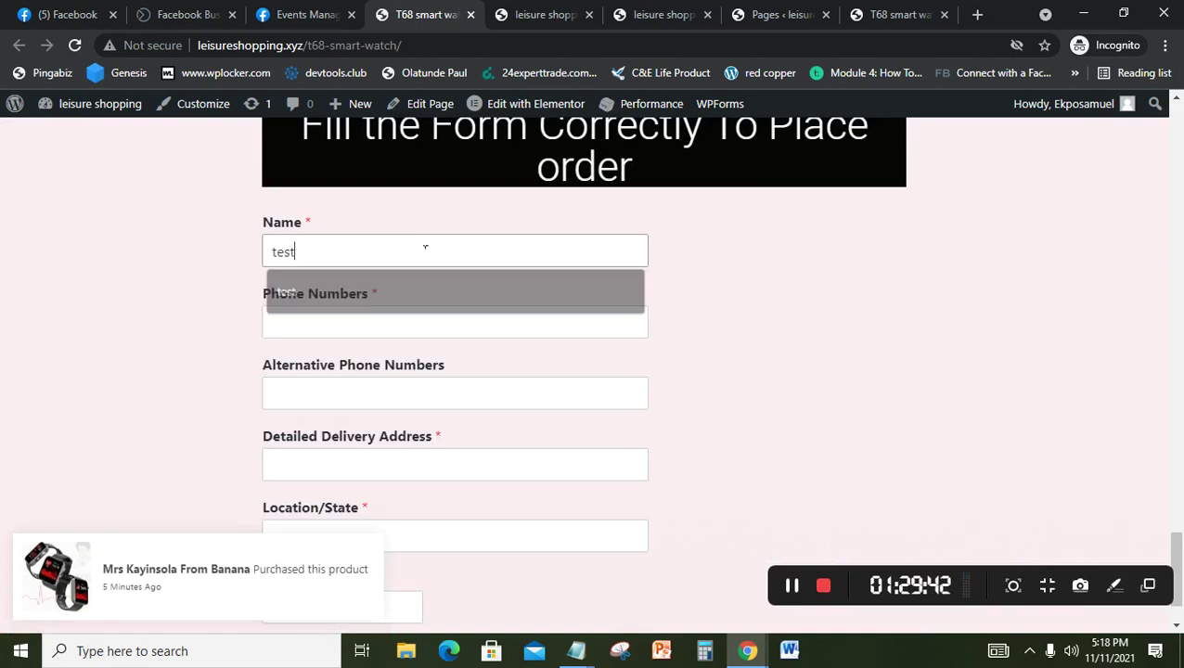
key("Tab")
type("0909099509509")
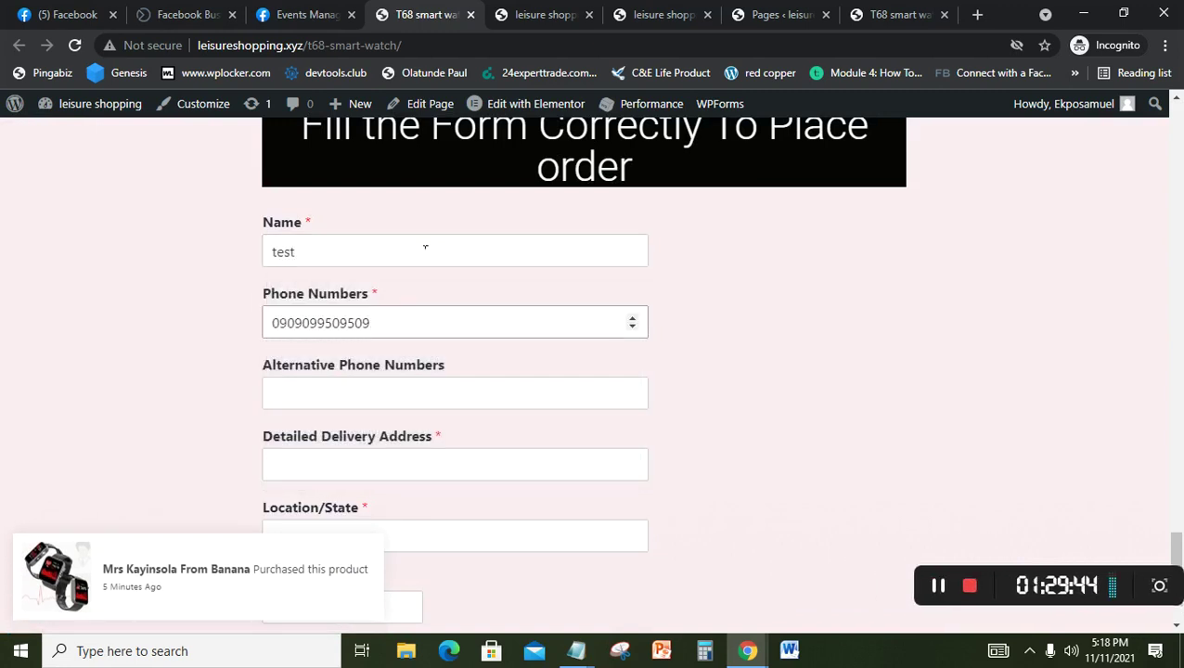
key("Tab")
Step: Fill the delivery address 'test', 4254 and Location/State 'test', then submit the order form
key("Tab")
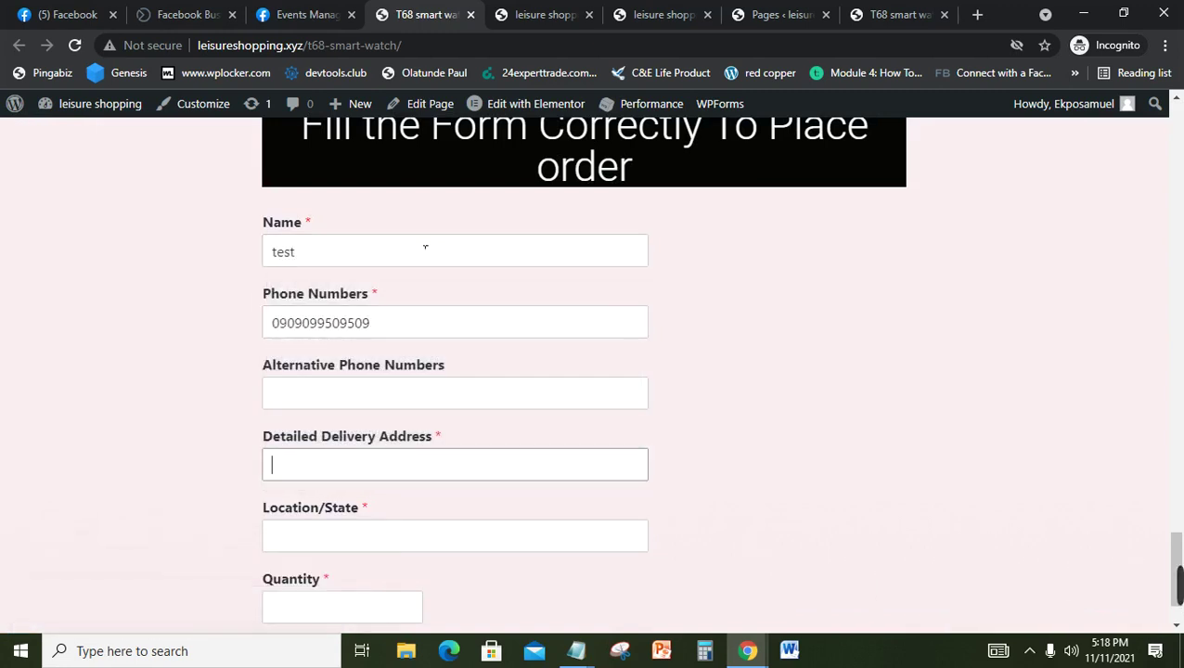
type("test")
key("Tab")
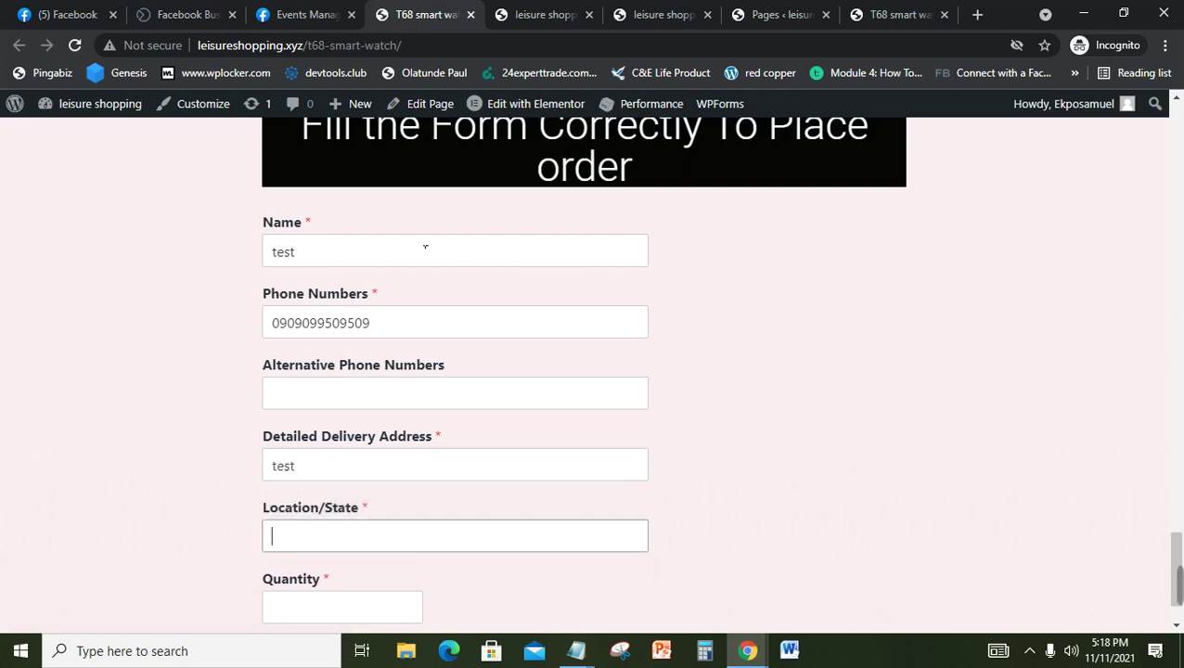
type("test")
key("Tab")
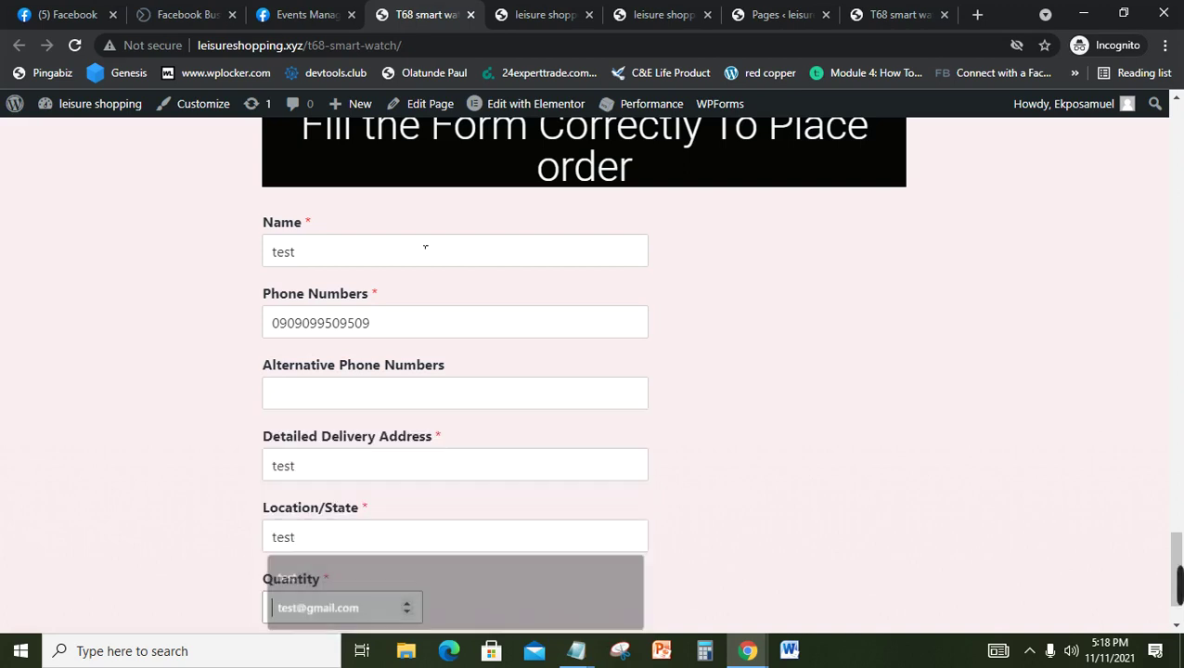
type("4254")
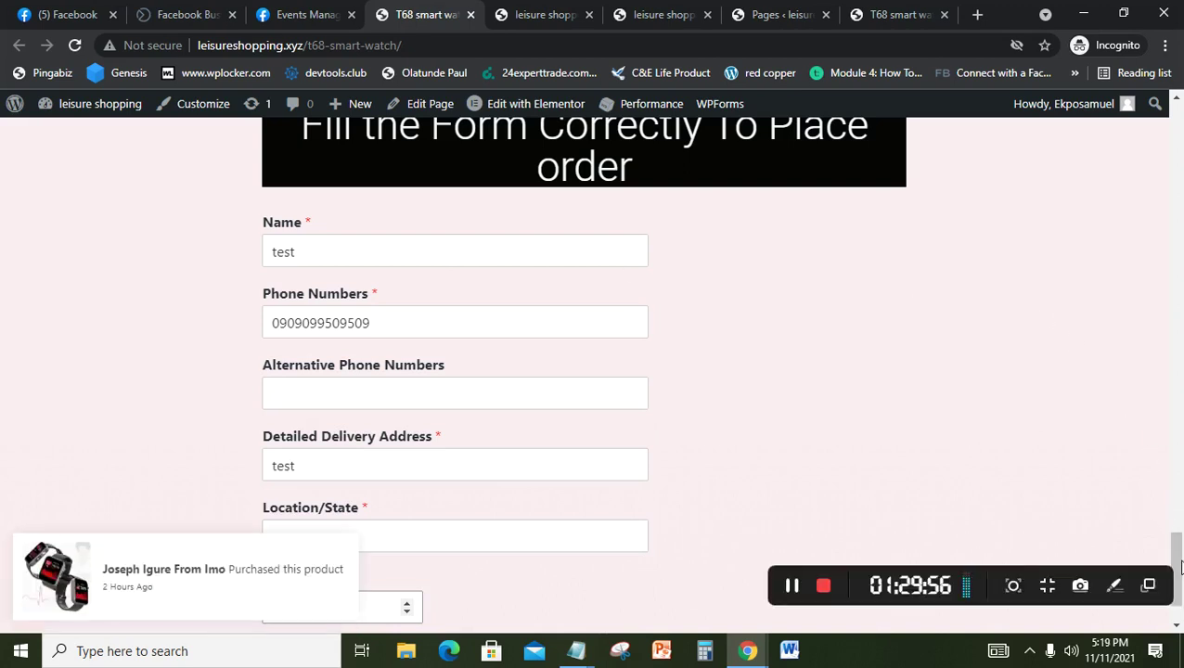
left_click(502, 547)
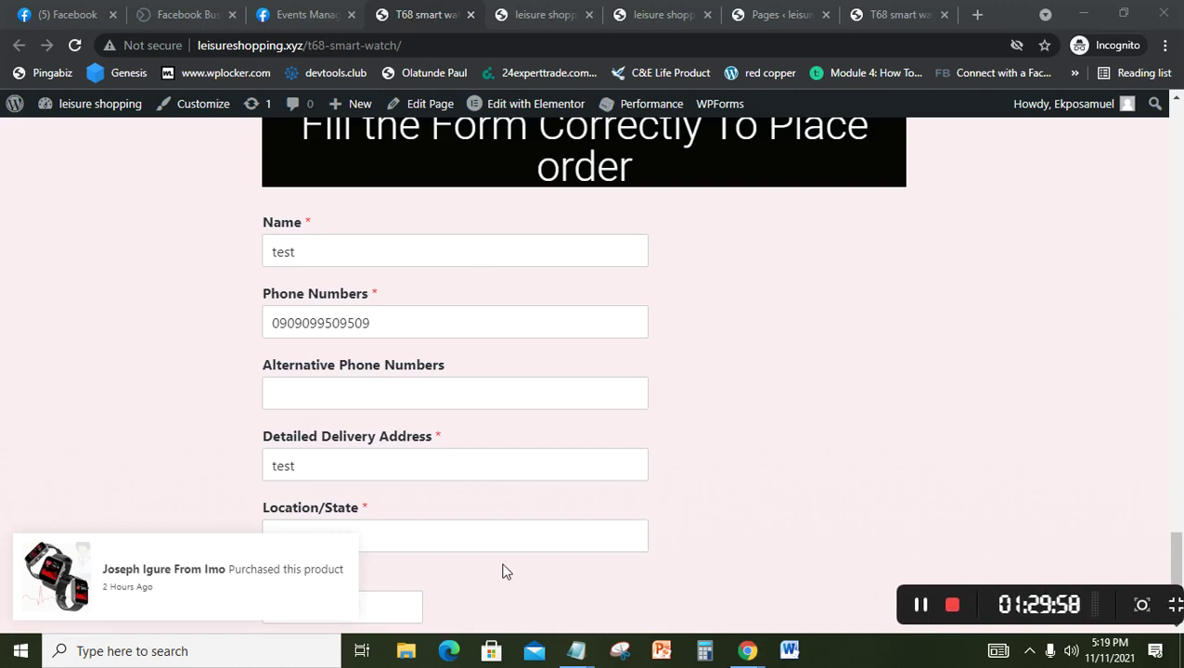
type("test")
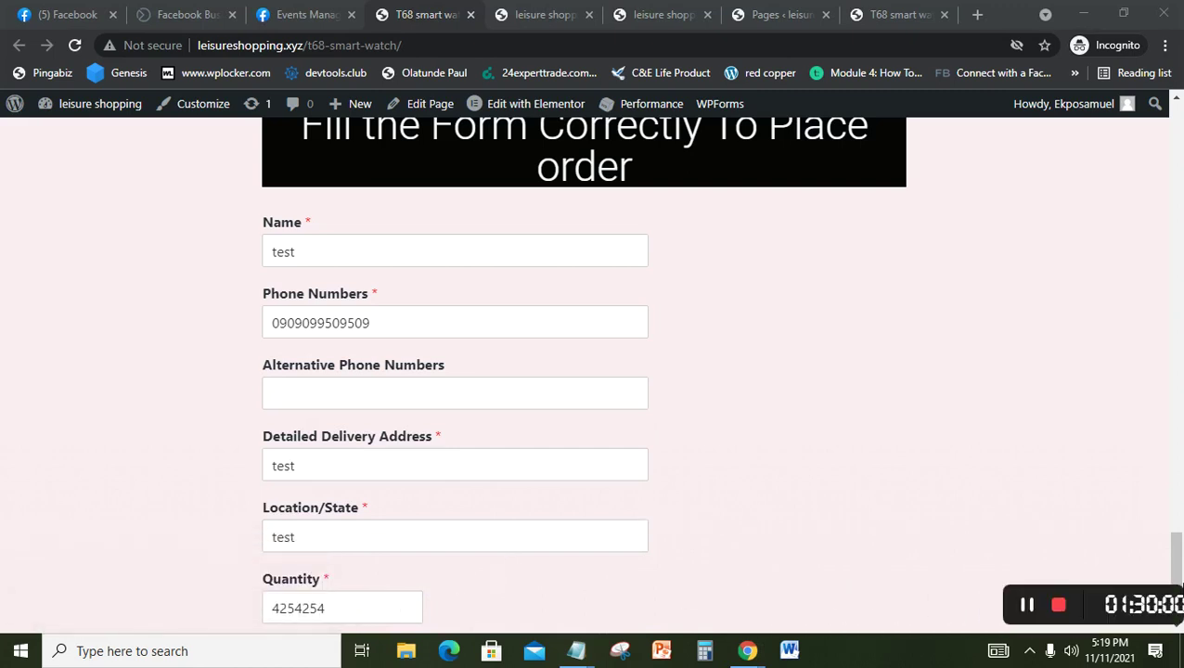
scroll(965, 571, "down", 1)
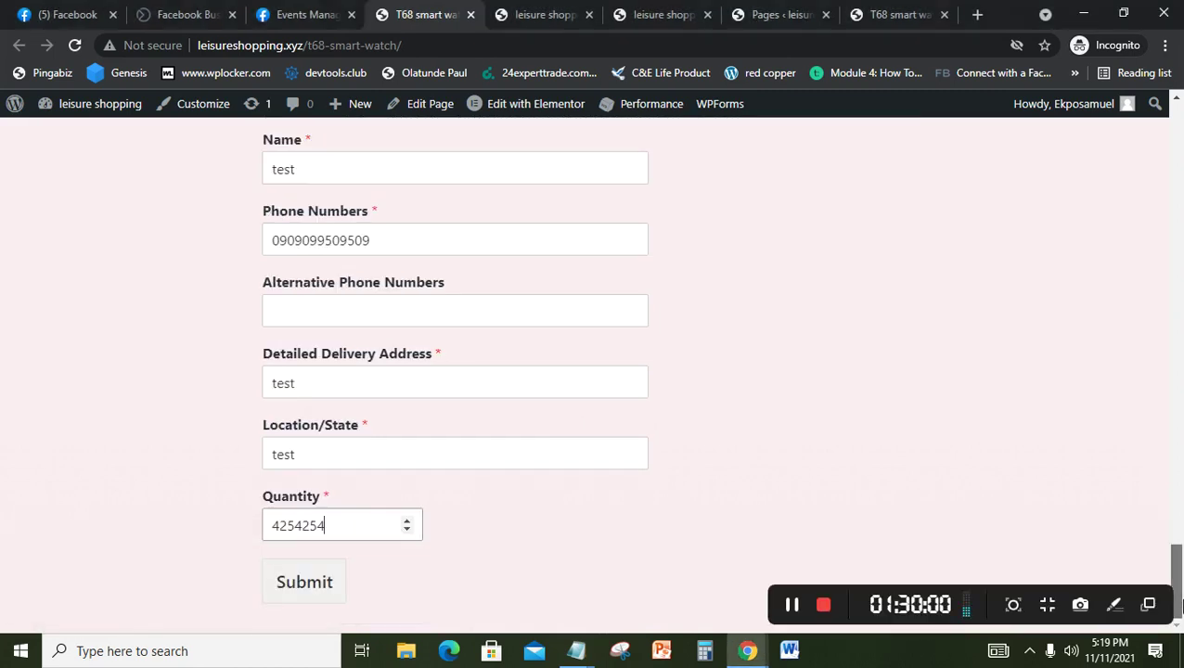
left_click(320, 580)
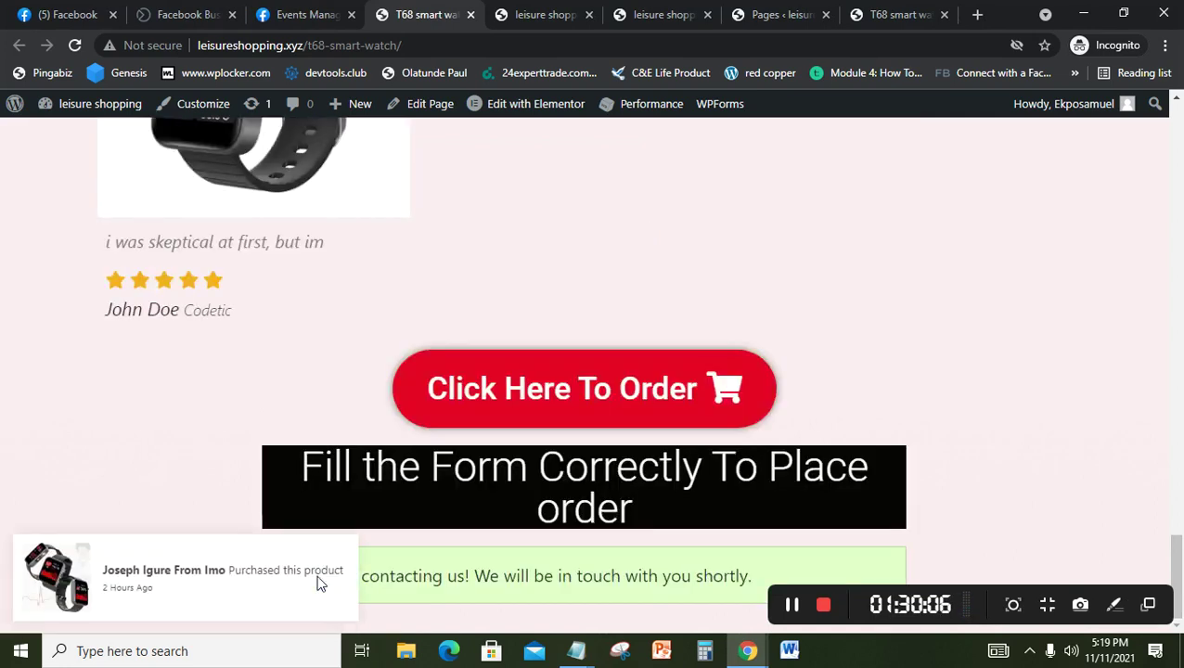
left_click(442, 48)
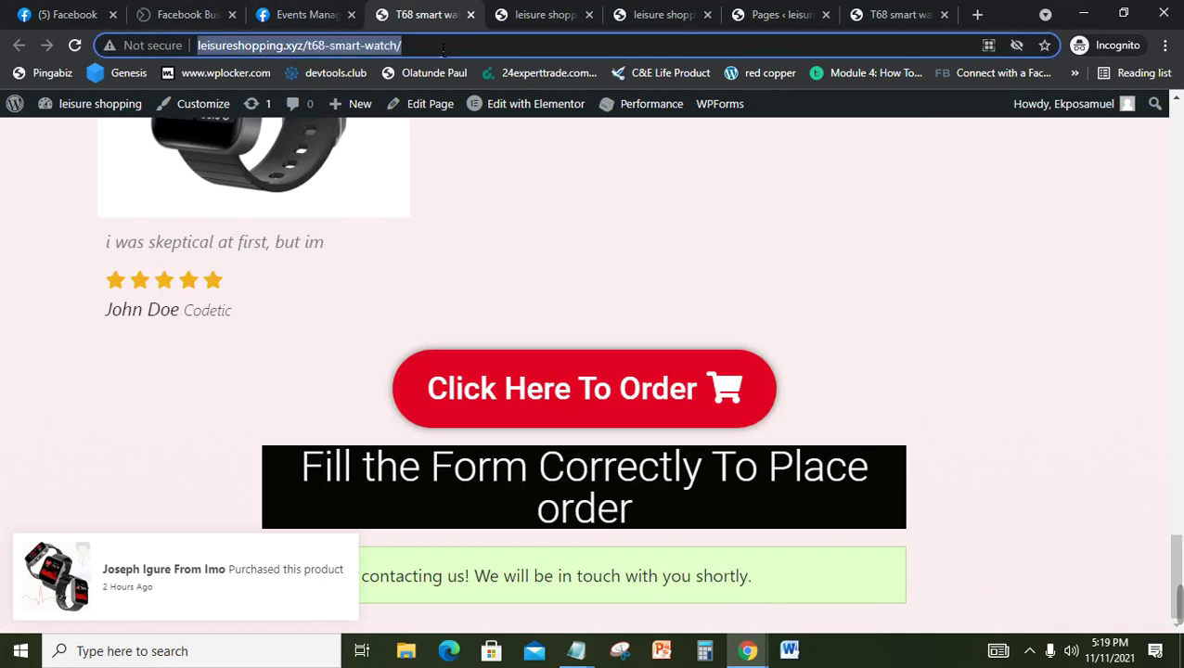
key("Return")
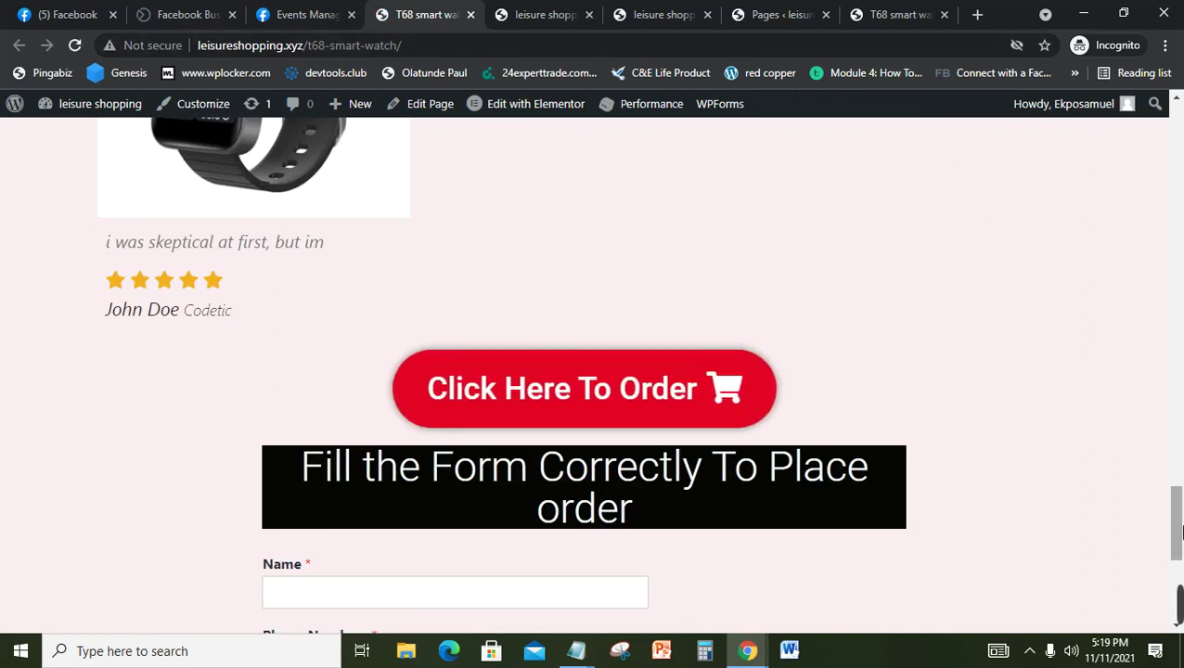
left_click_drag(1181, 525, 1179, 568)
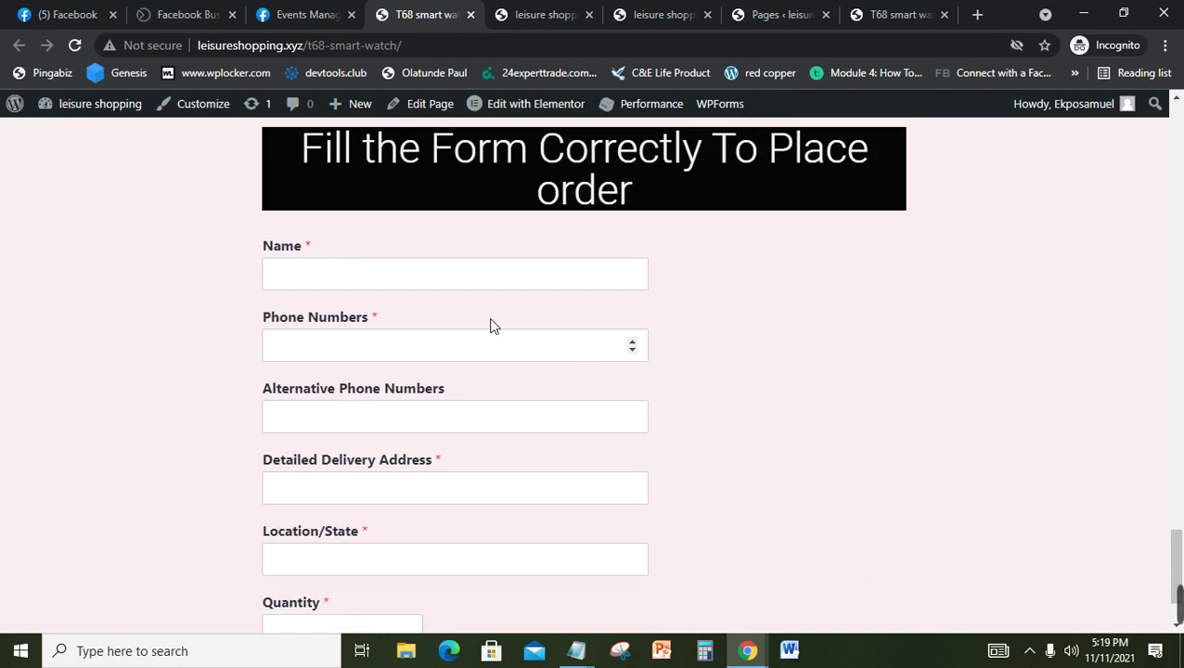
left_click(386, 283)
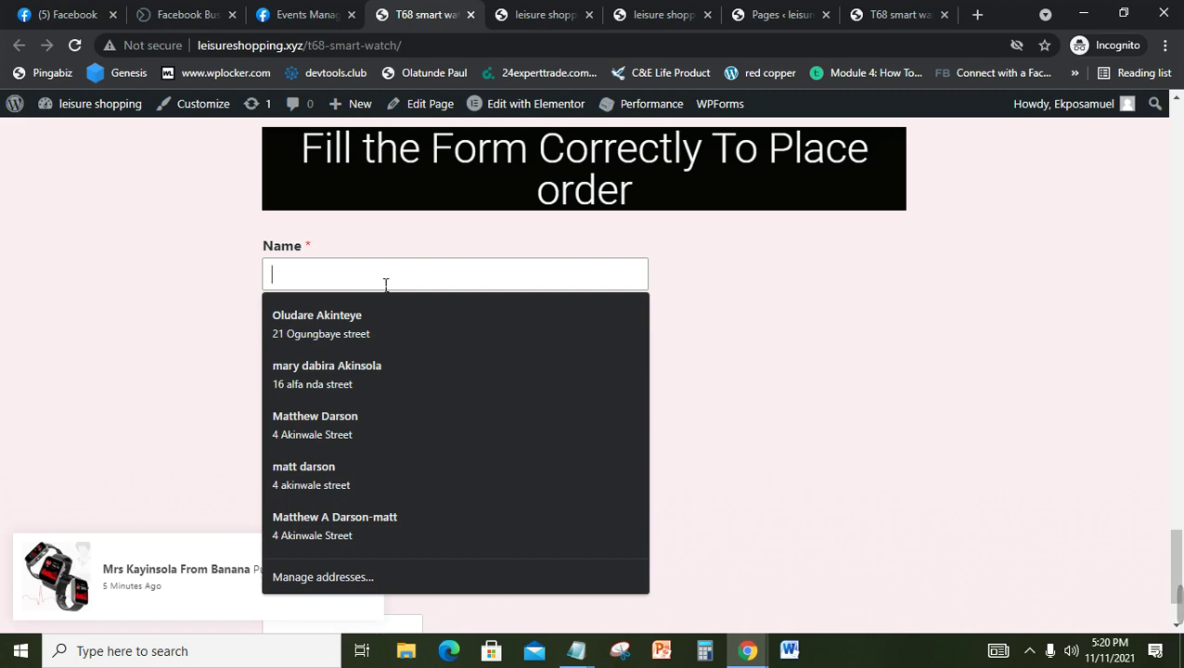
type("test")
key("Tab")
type("8954")
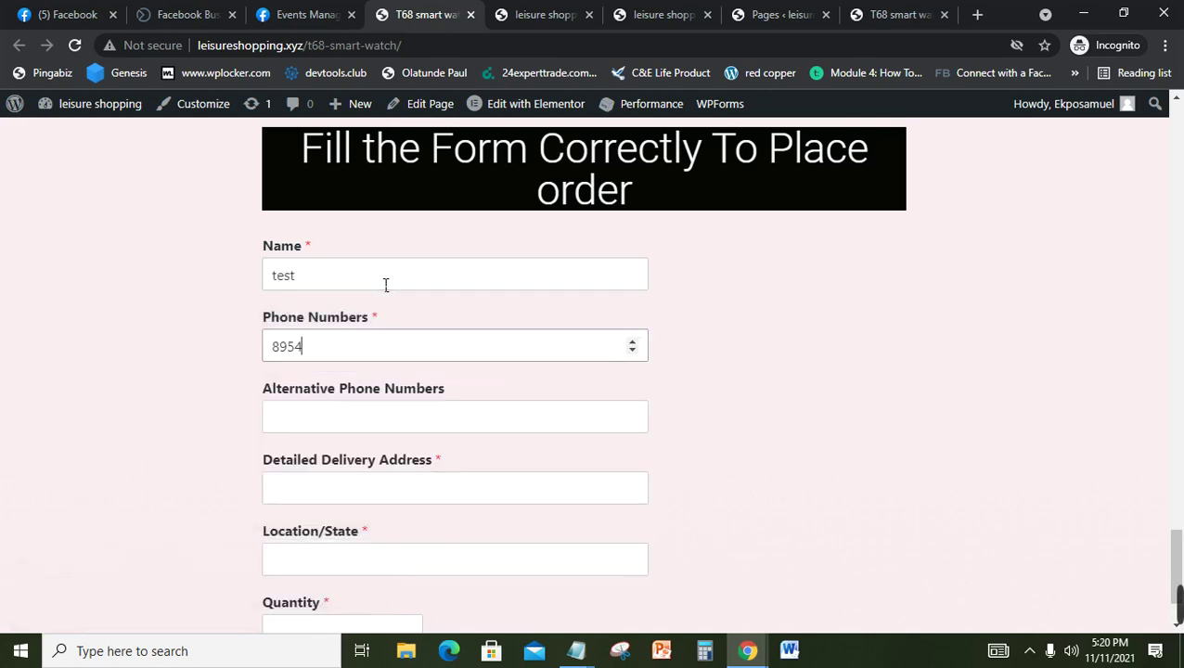
type("09509")
key("Tab")
key("Tab")
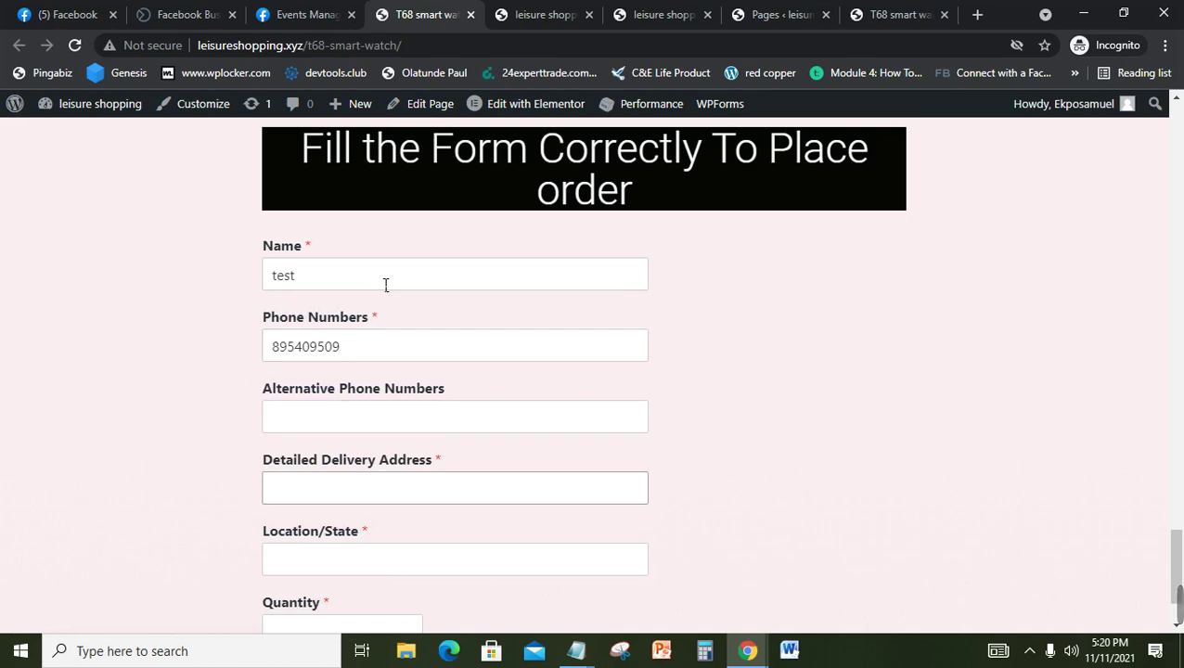
type("test")
Step: Set Location/State to 'test' and Quantity to 654, then submit the test order
key("Tab")
key("Down")
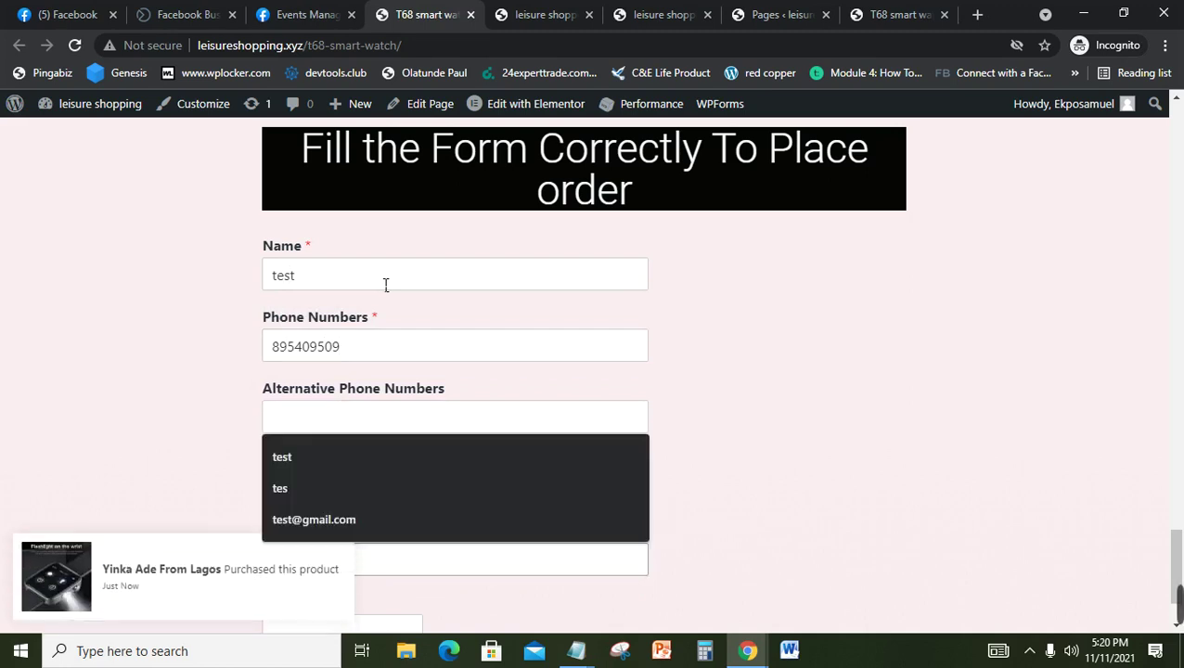
type("test")
key("Tab")
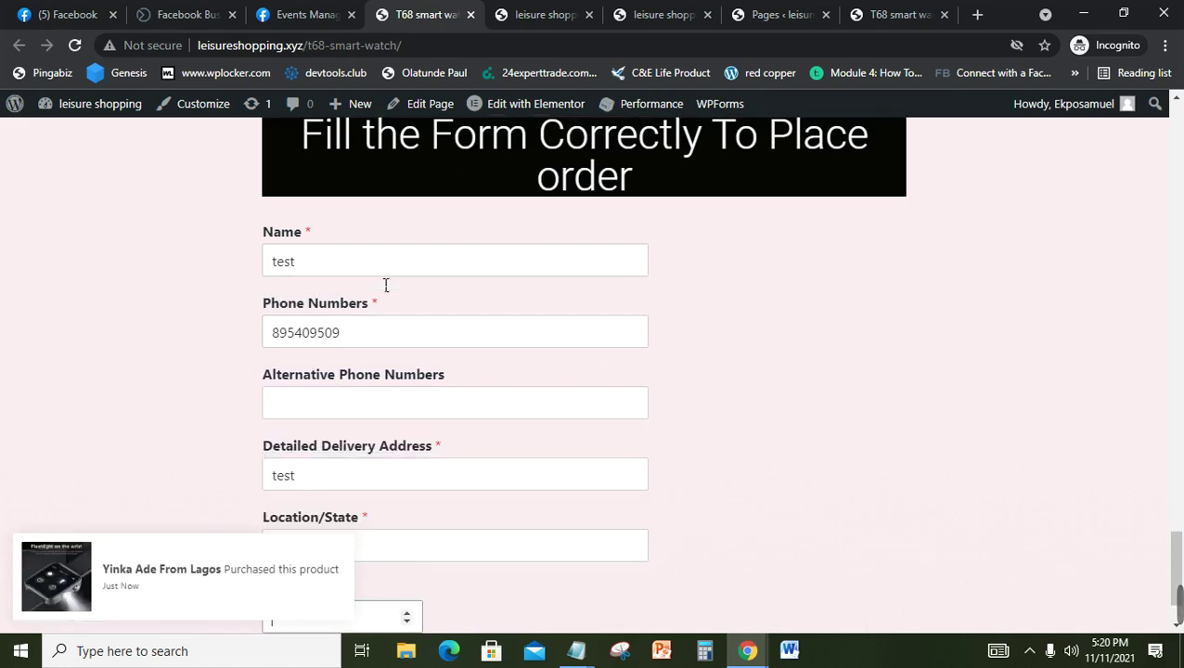
scroll(387, 285, "down", 1)
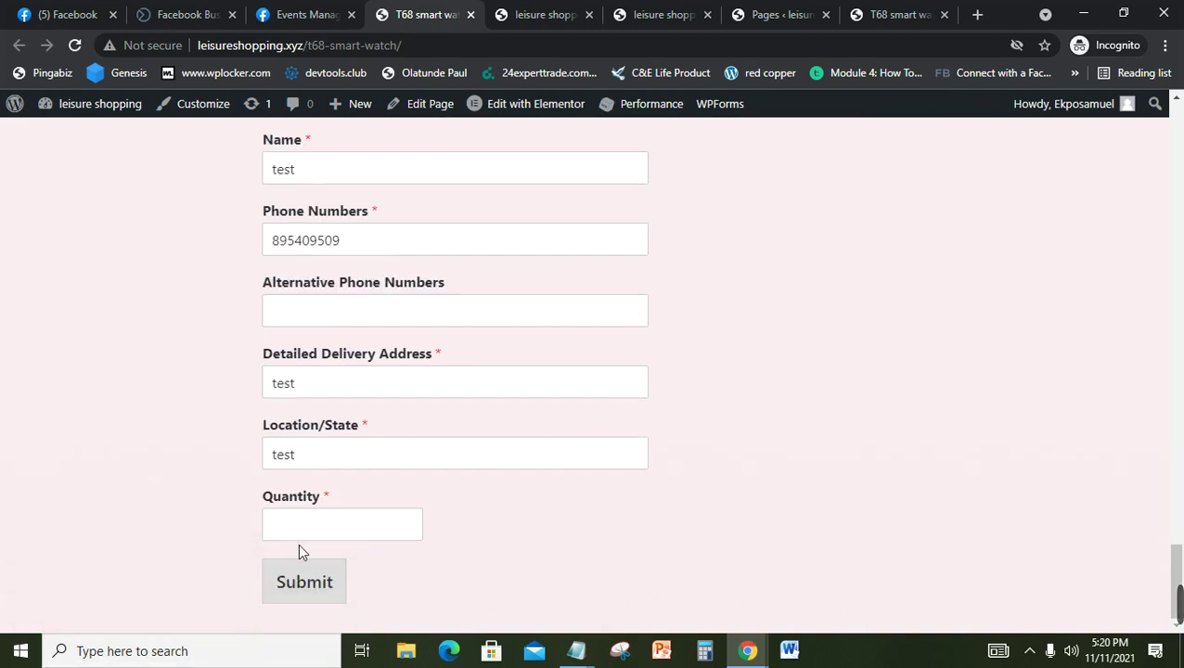
left_click(311, 537)
type("654")
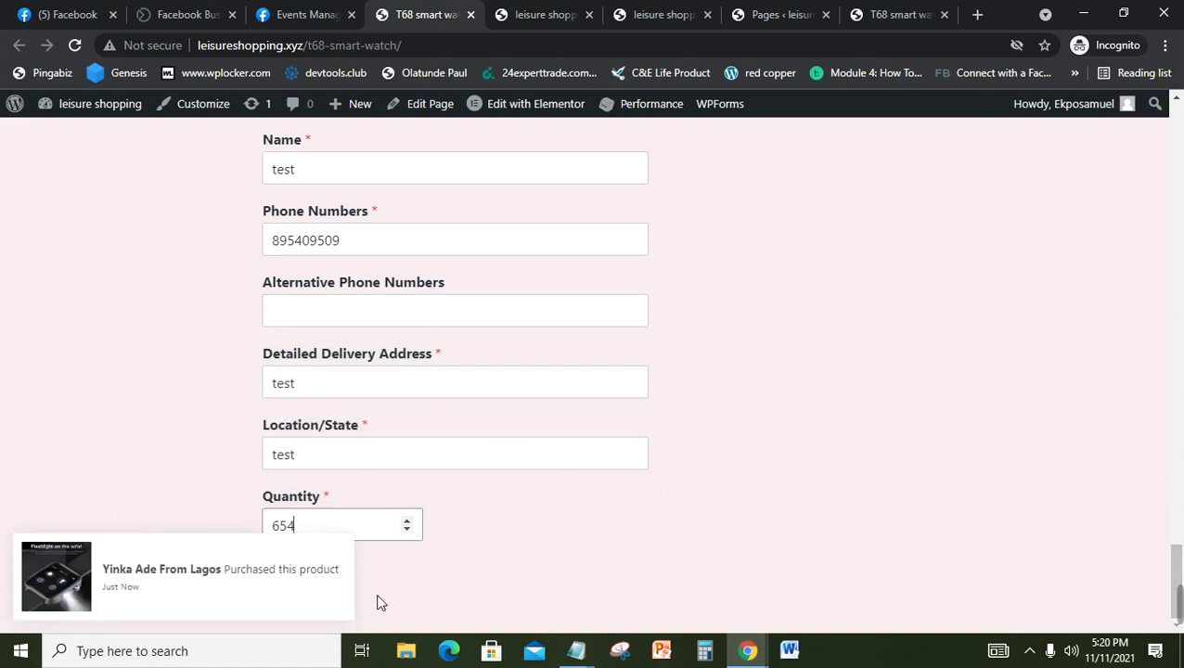
left_click(332, 579)
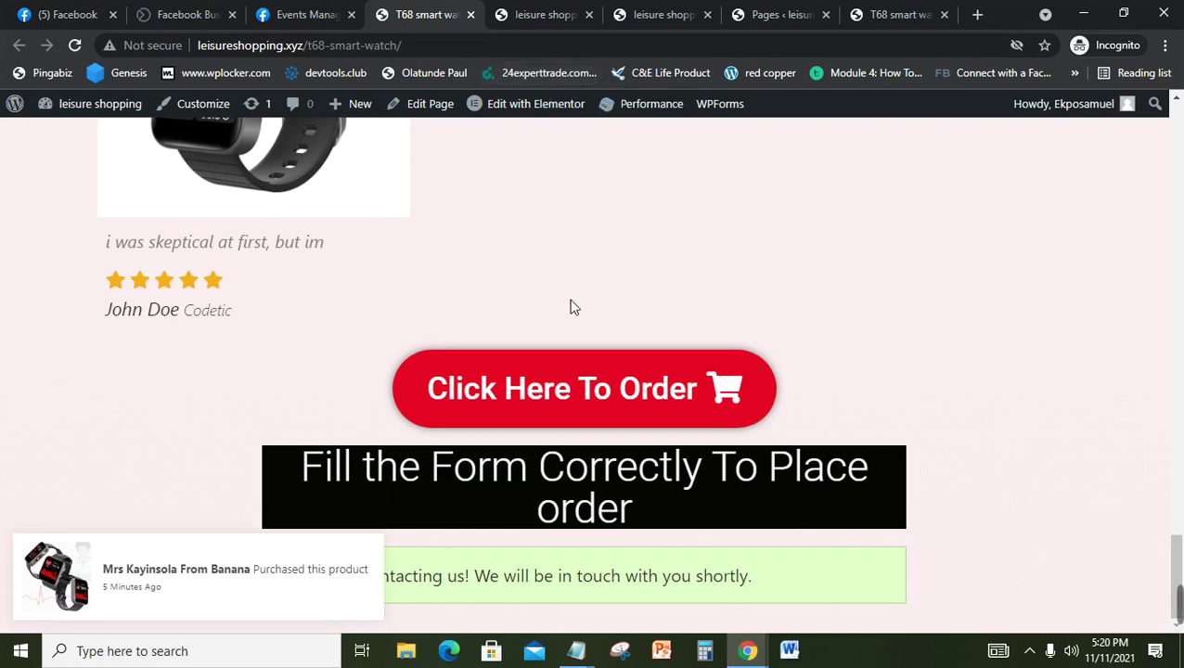
Step: Check the order call-to-action, go back, and confirm Get A Discount And Free Link jumps to the order form
left_click(681, 389)
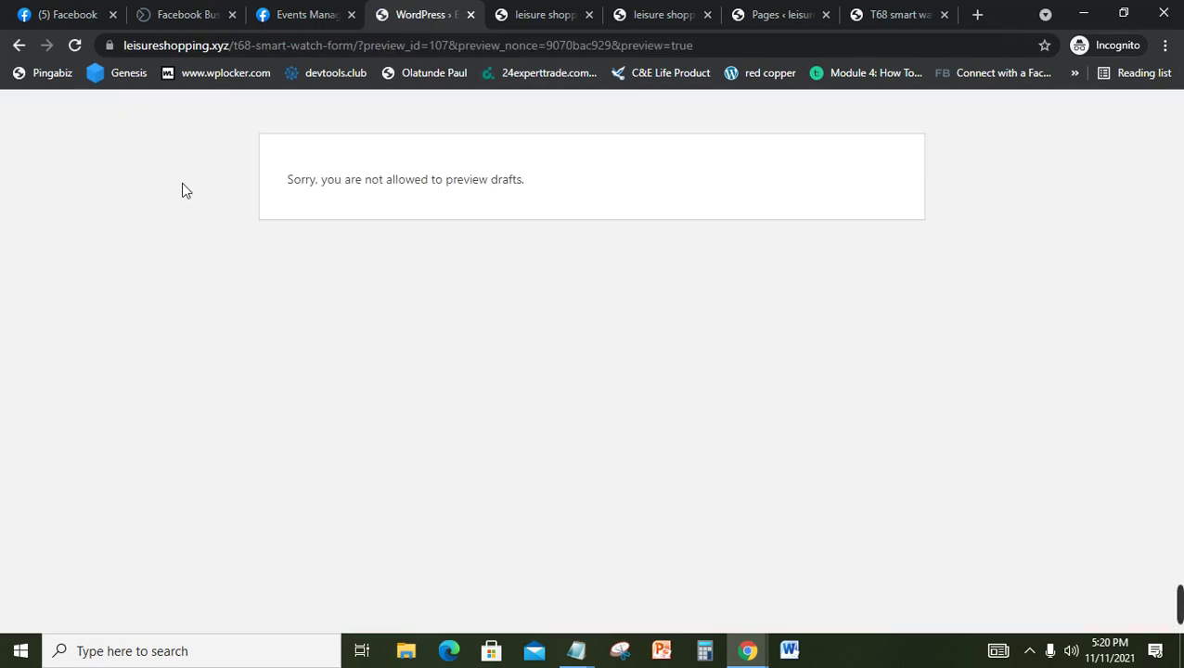
left_click(17, 46)
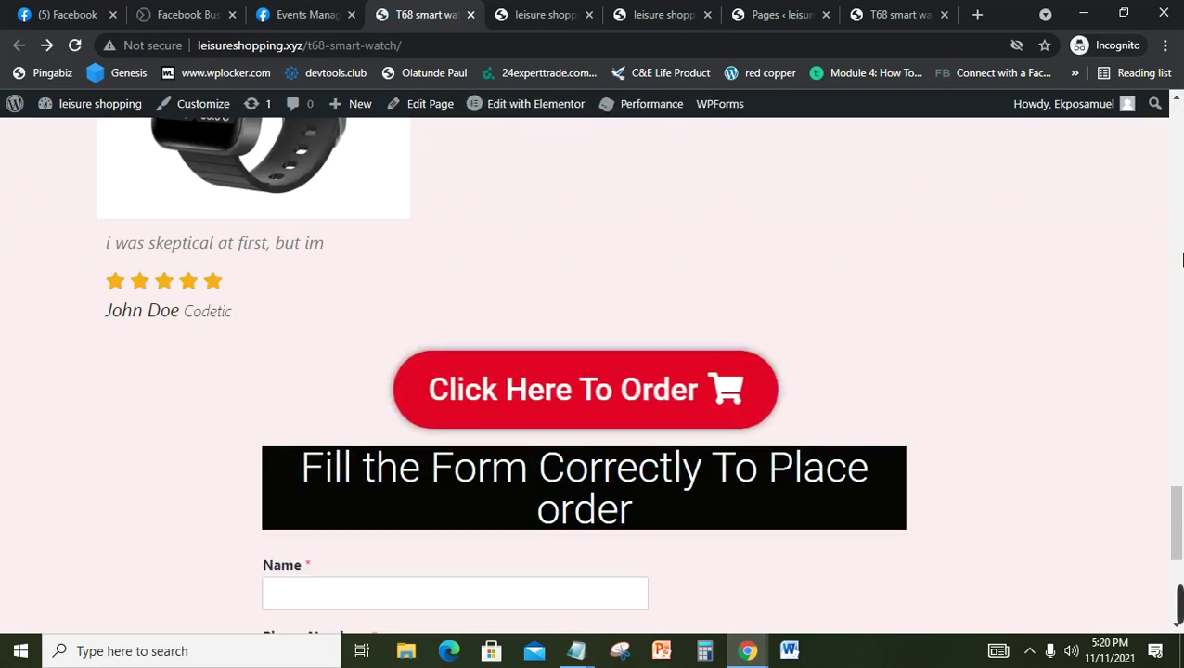
left_click(1181, 320)
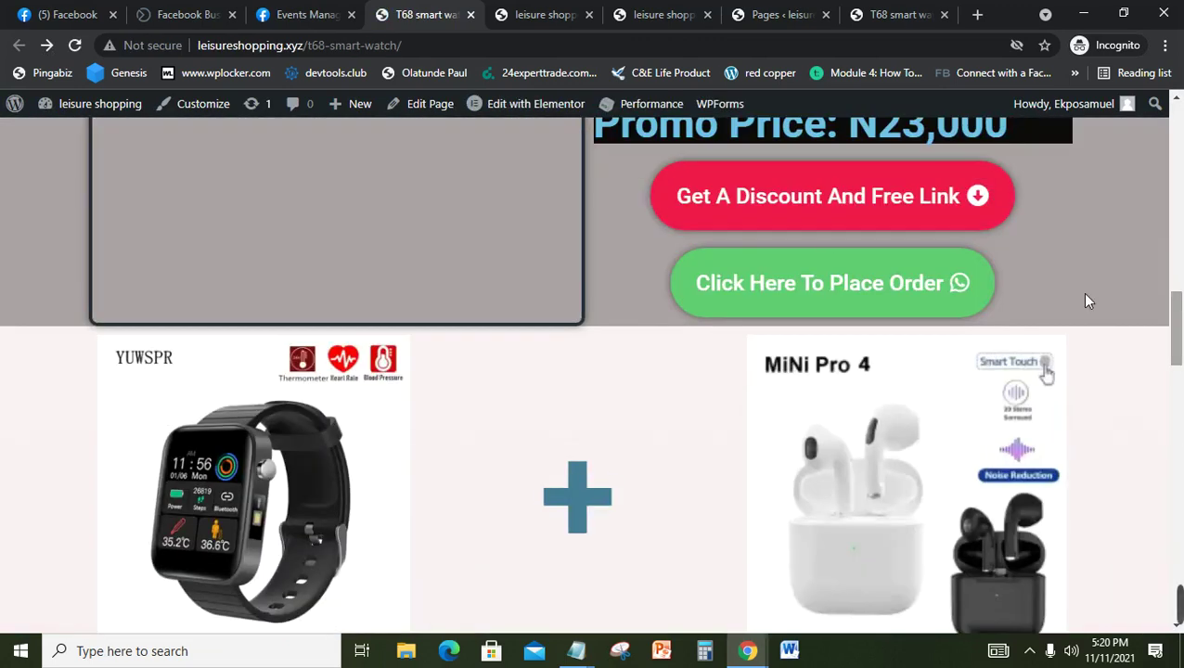
left_click(823, 219)
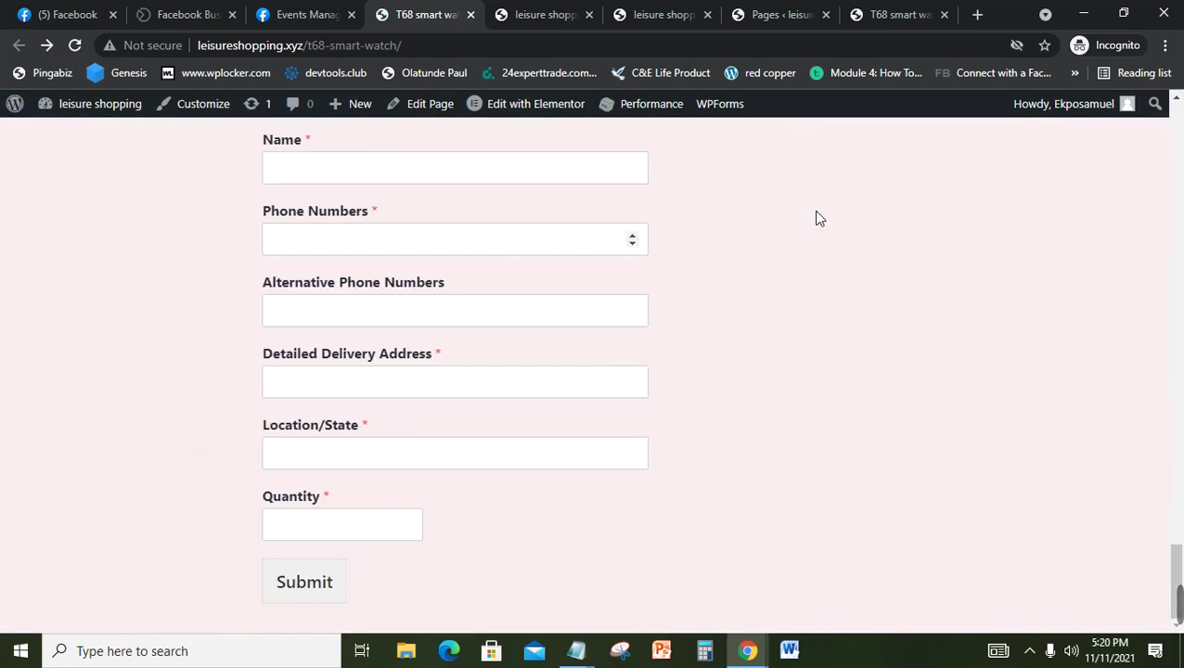
left_click(1179, 376)
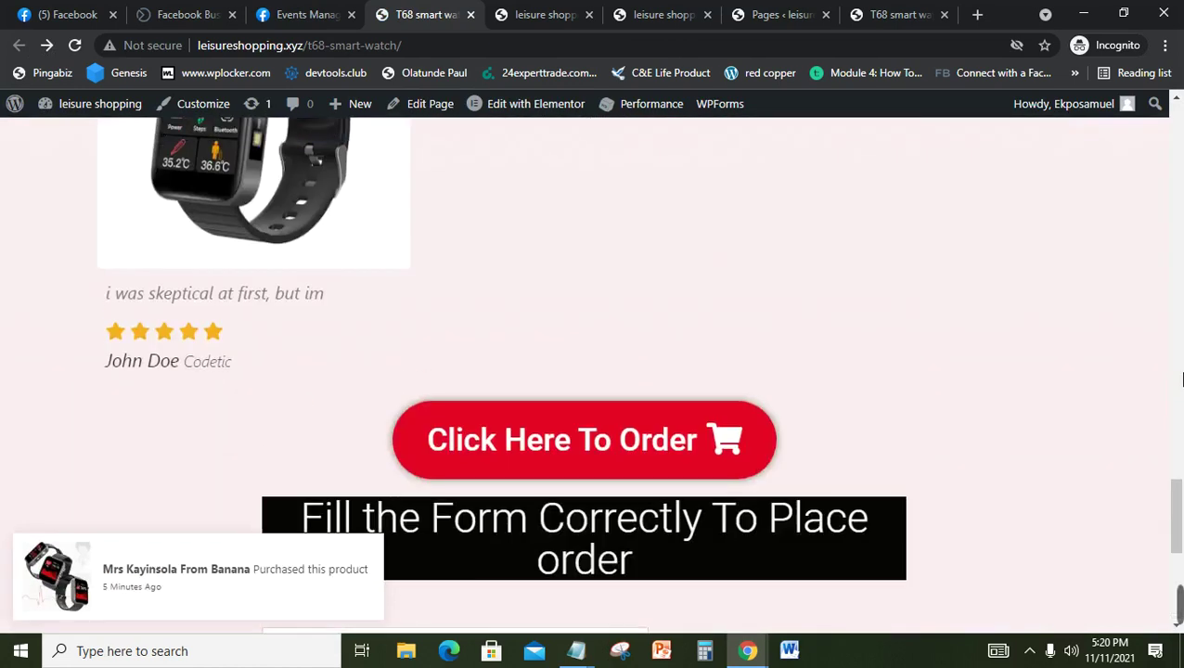
left_click_drag(1175, 336, 1175, 269)
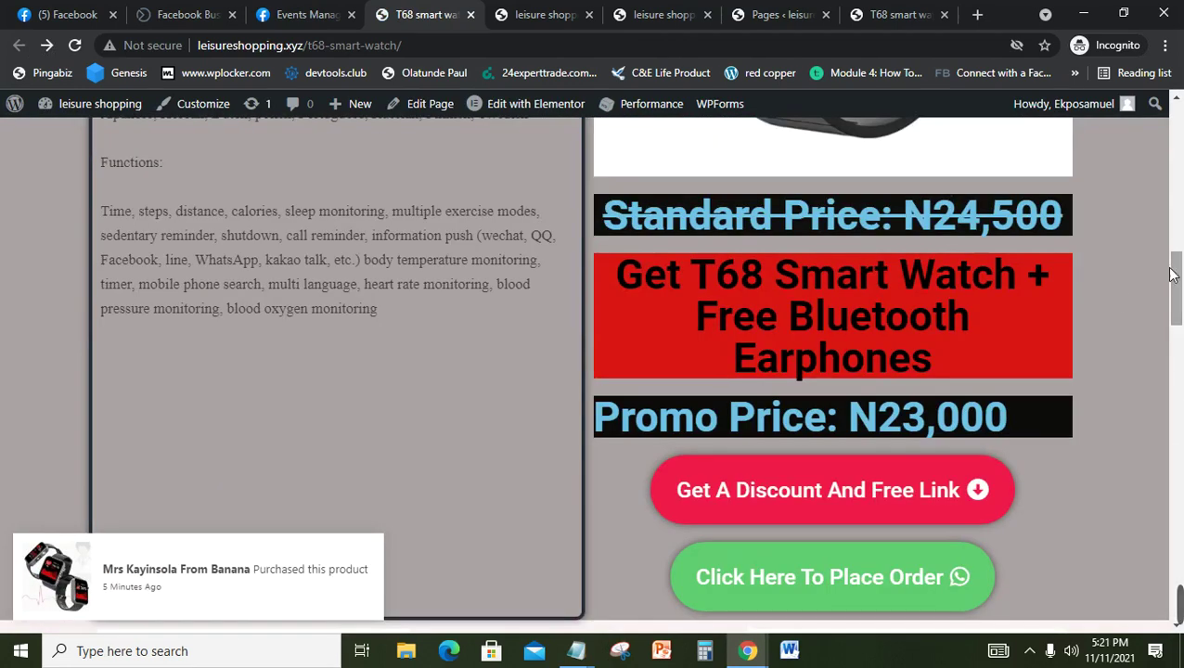
left_click(881, 508)
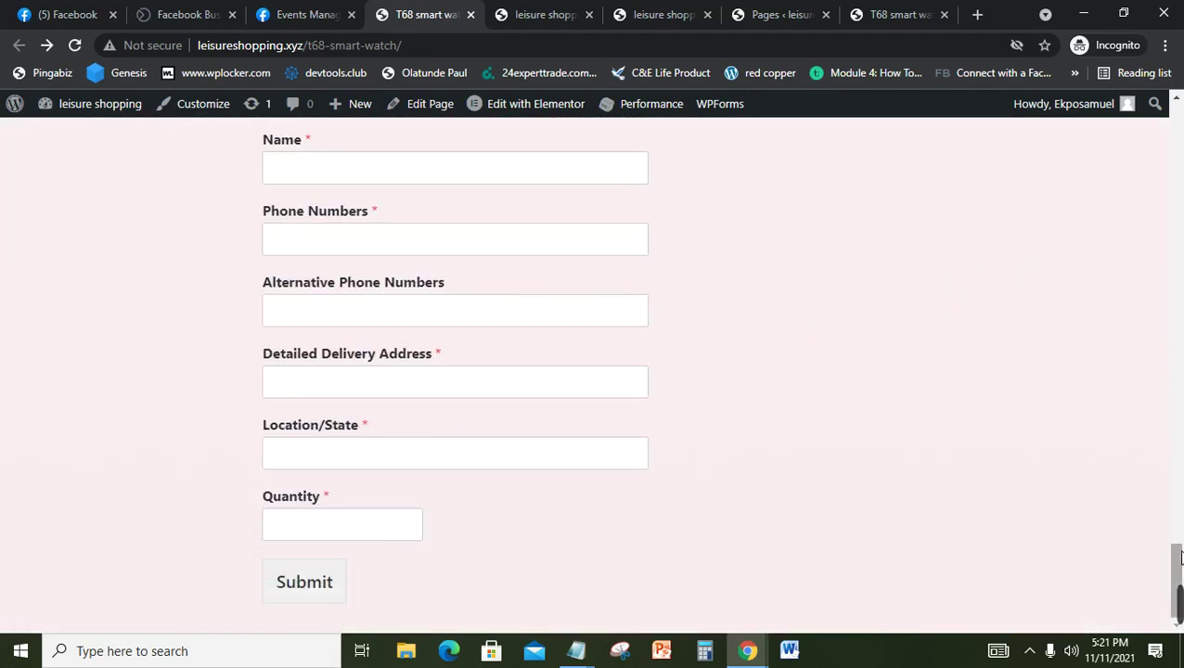
left_click_drag(1182, 546, 1180, 282)
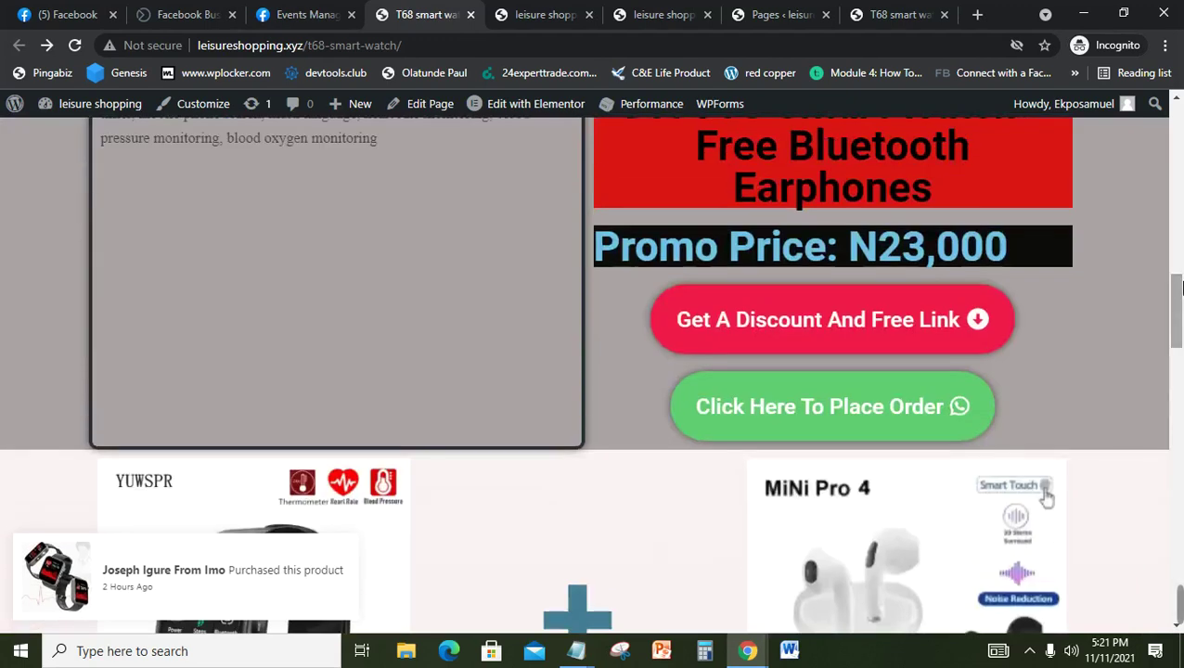
left_click(893, 411)
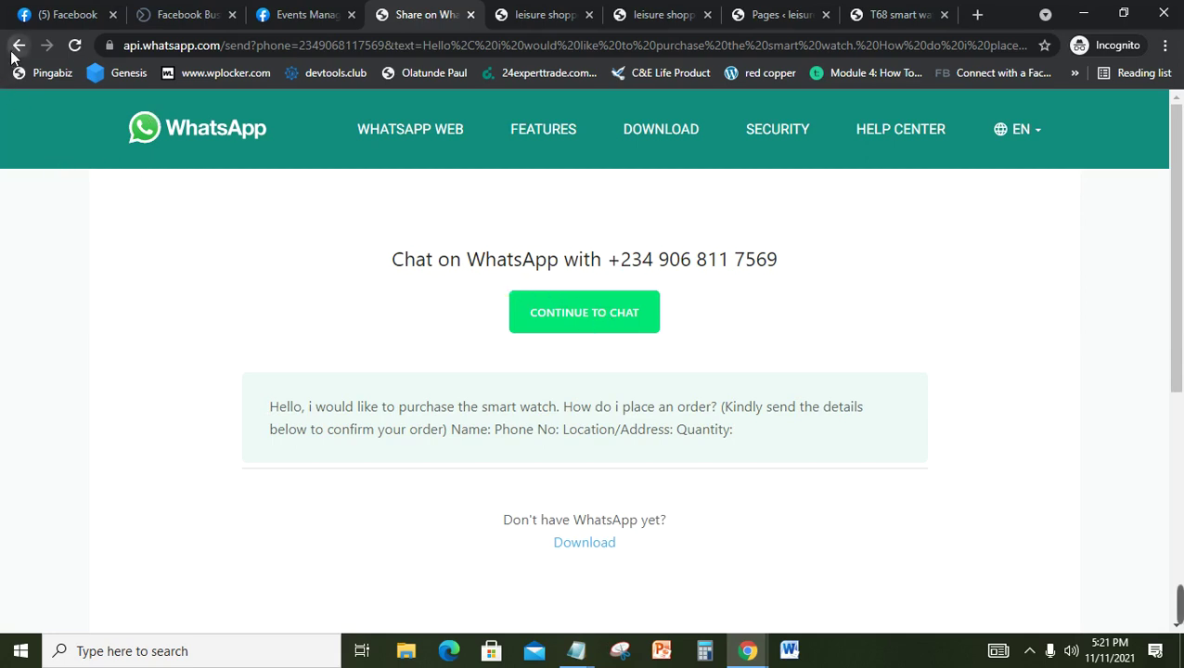
left_click(15, 46)
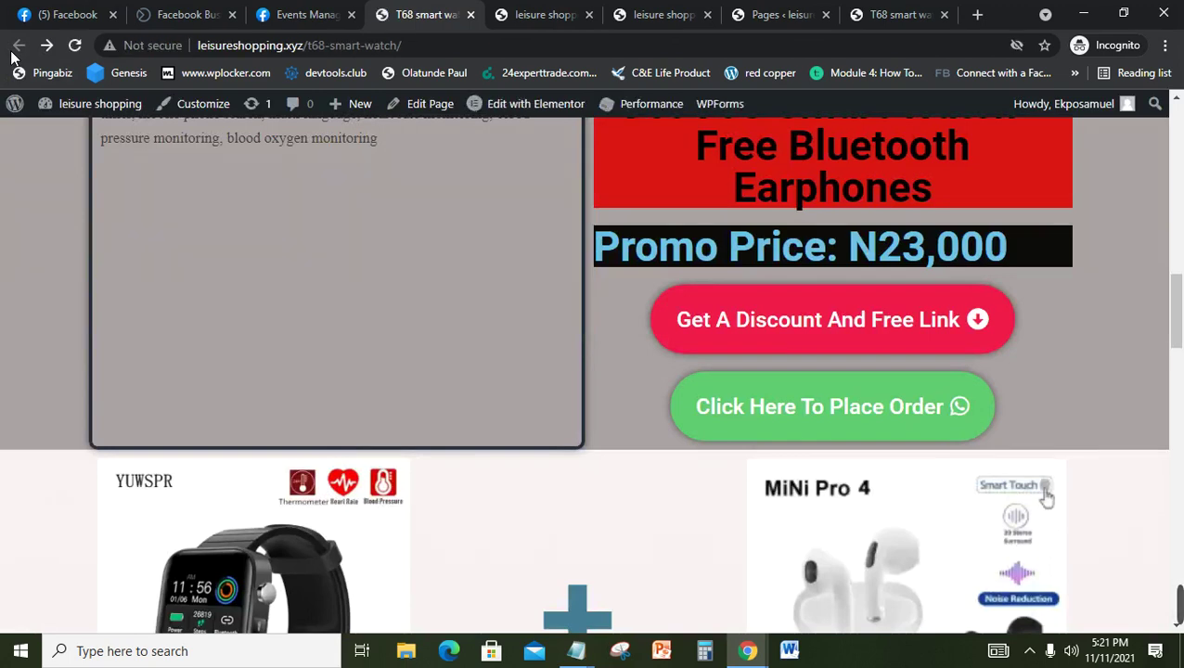
left_click(888, 421)
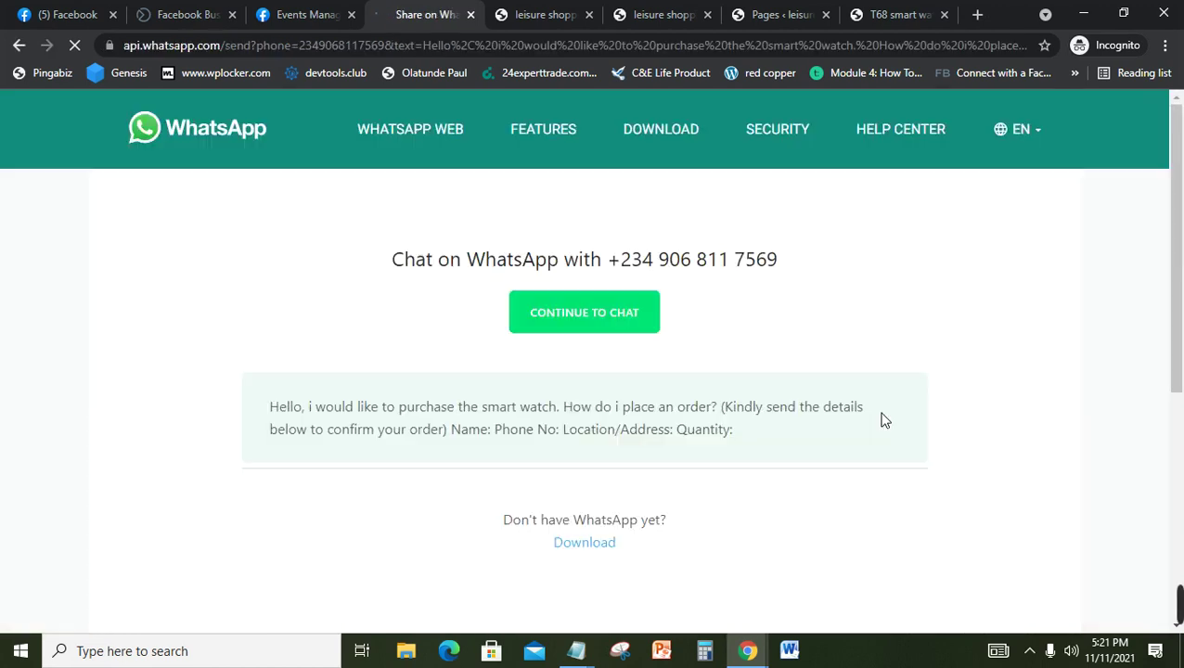
left_click(15, 48)
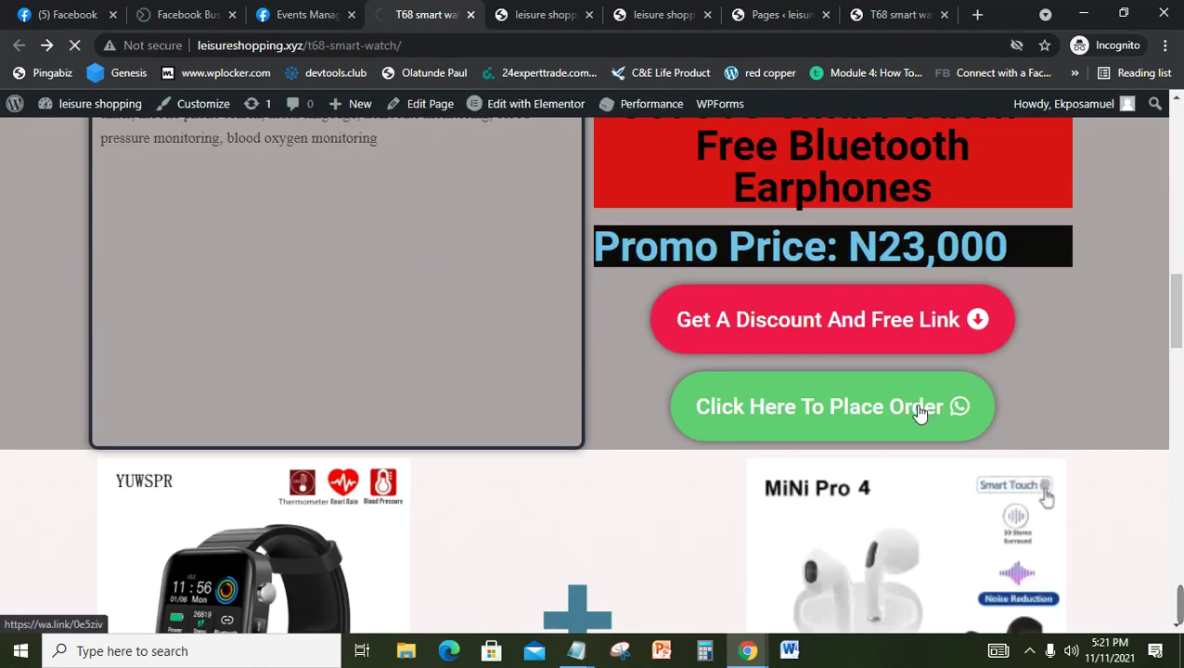
left_click(919, 412)
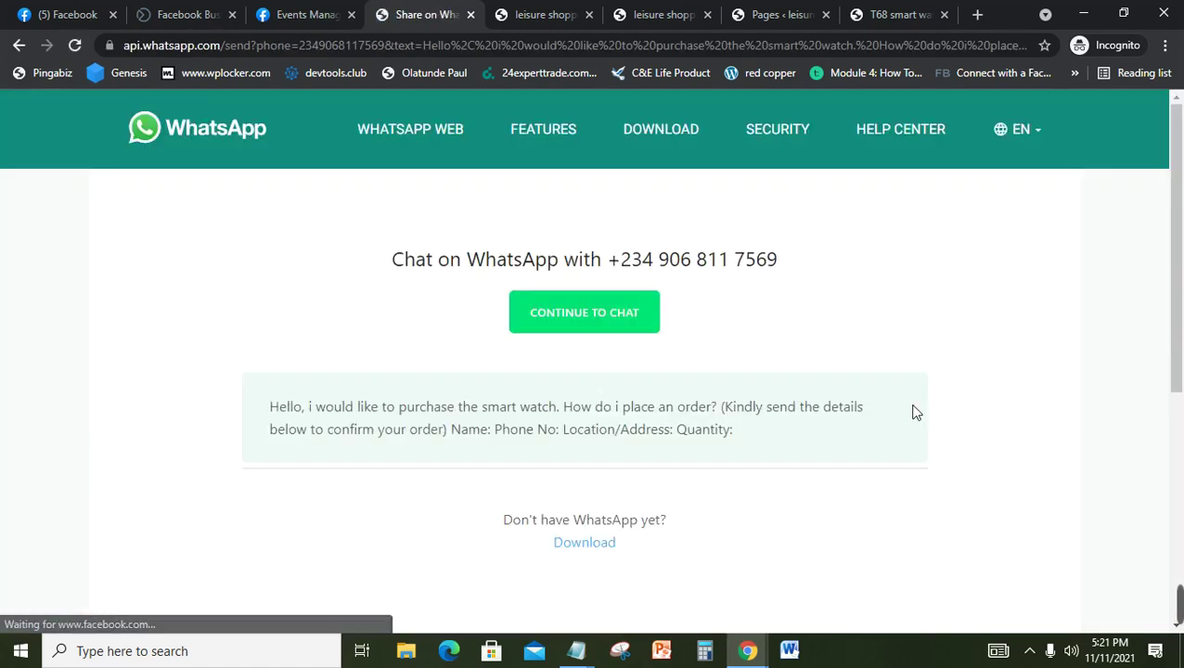
left_click(19, 46)
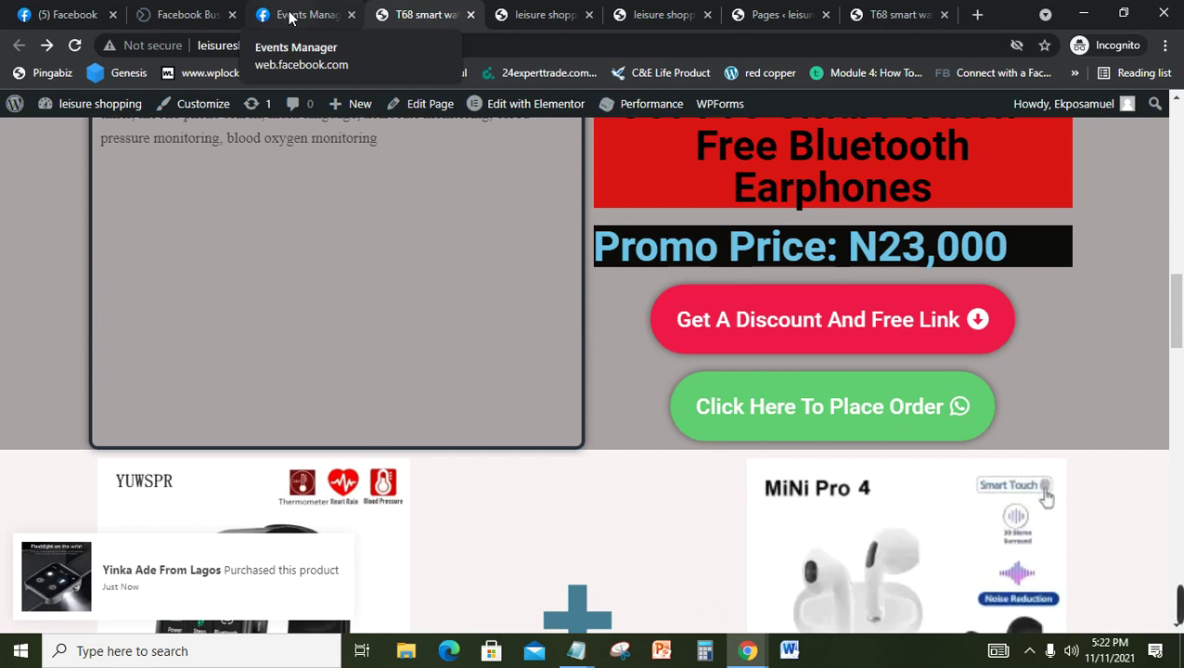
left_click(291, 17)
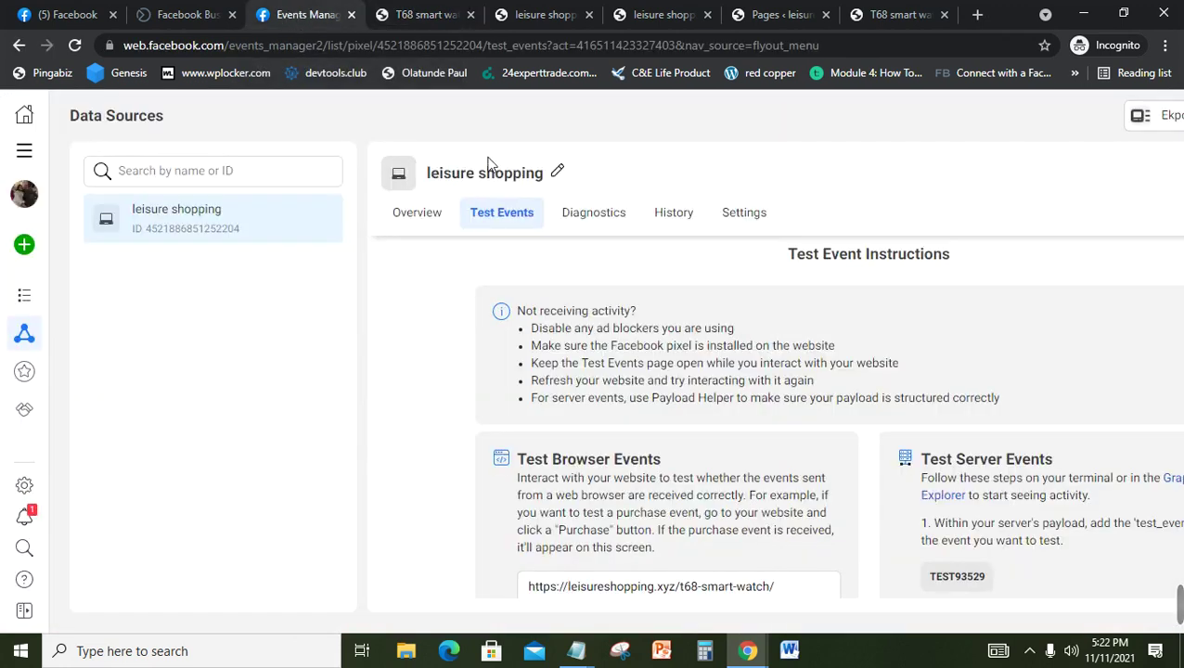
left_click(424, 221)
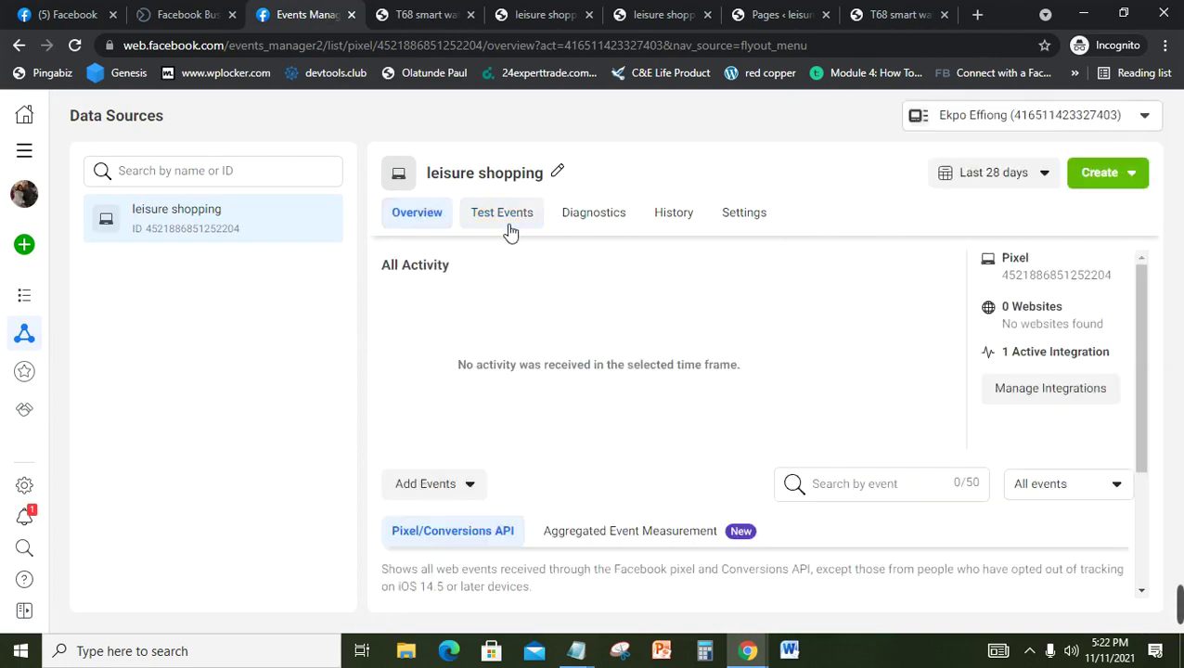
left_click(758, 222)
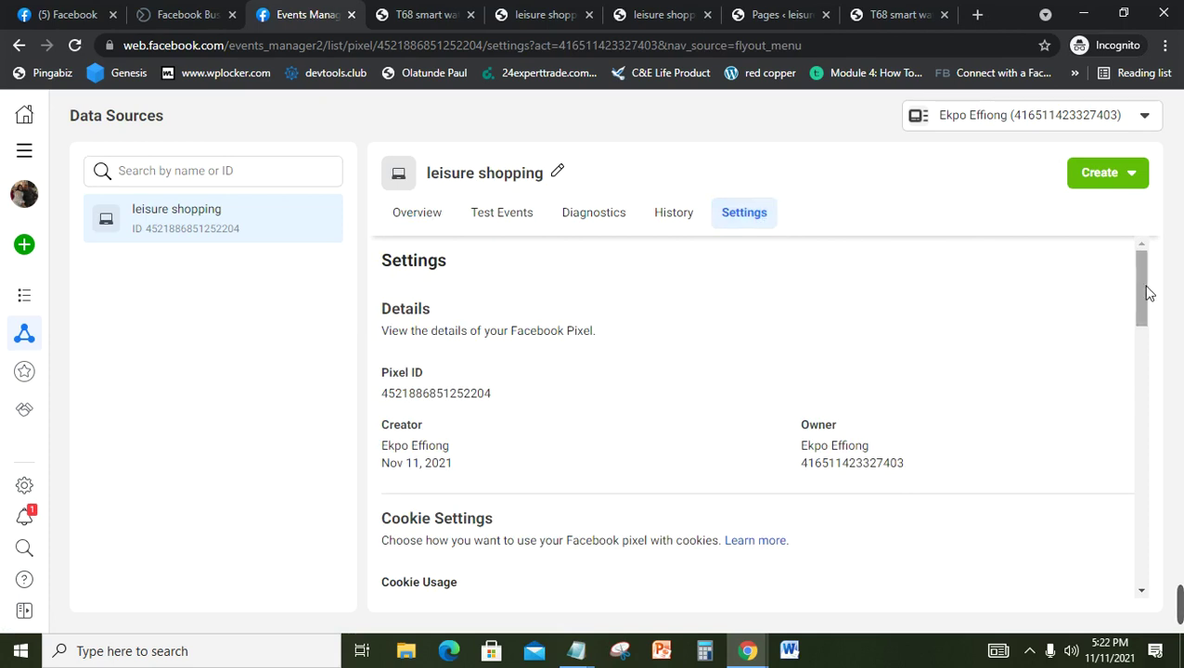
scroll(1151, 362, "down", 1)
scroll(1151, 362, "down", 5)
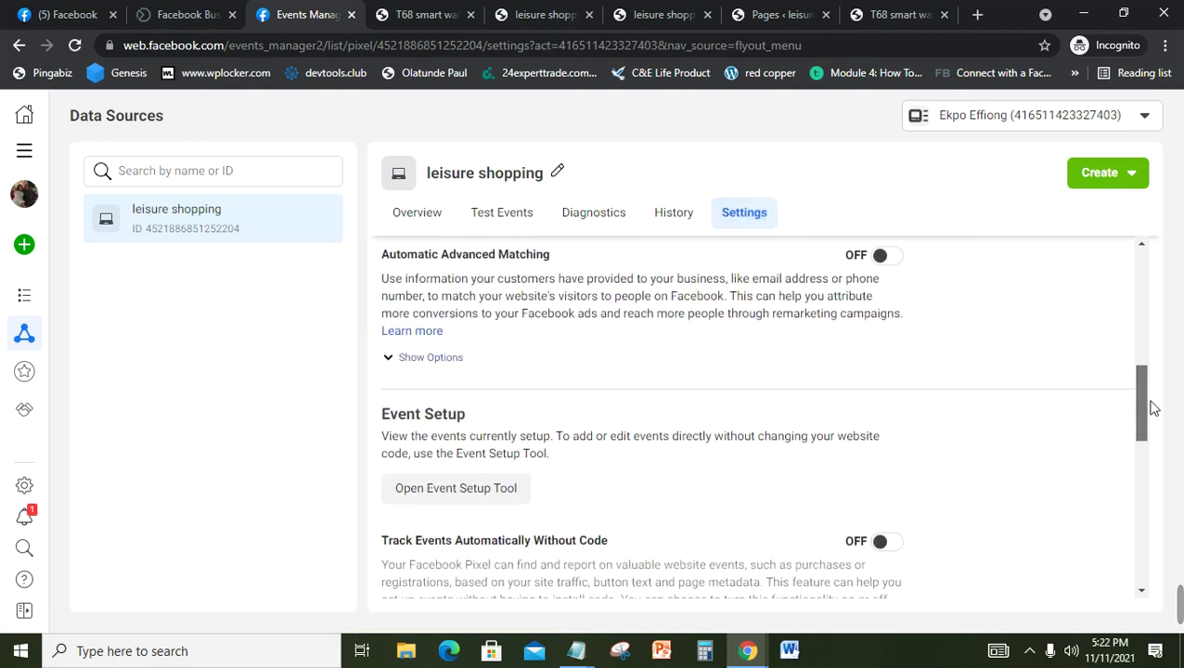
left_click(464, 497)
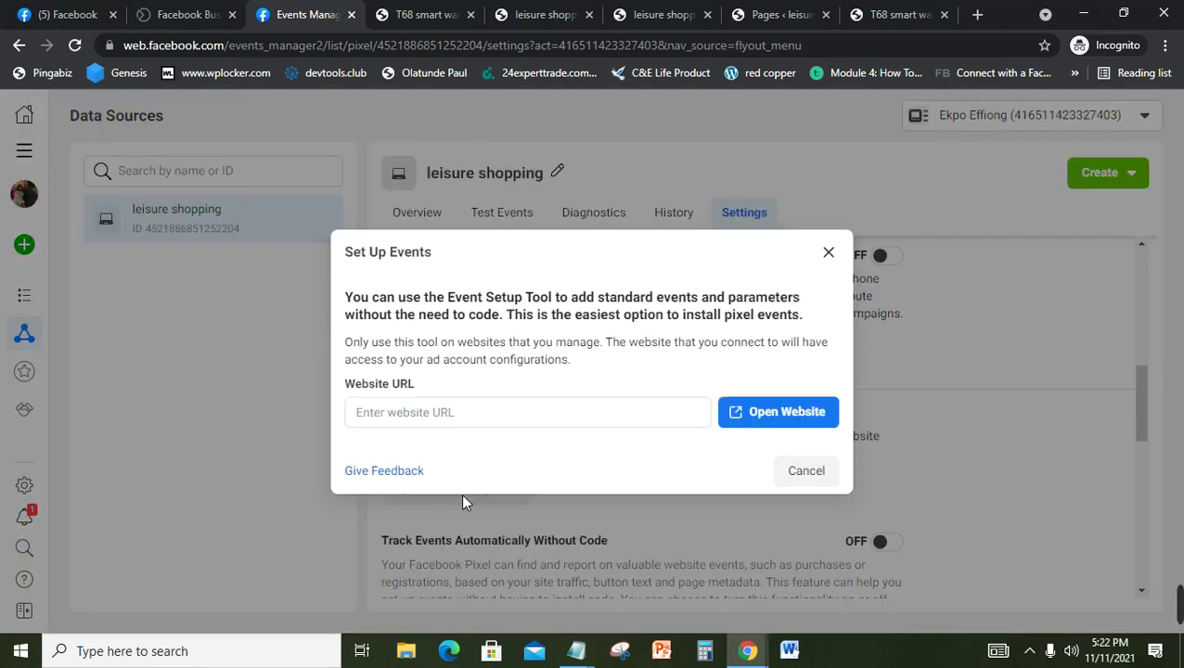
left_click(465, 420)
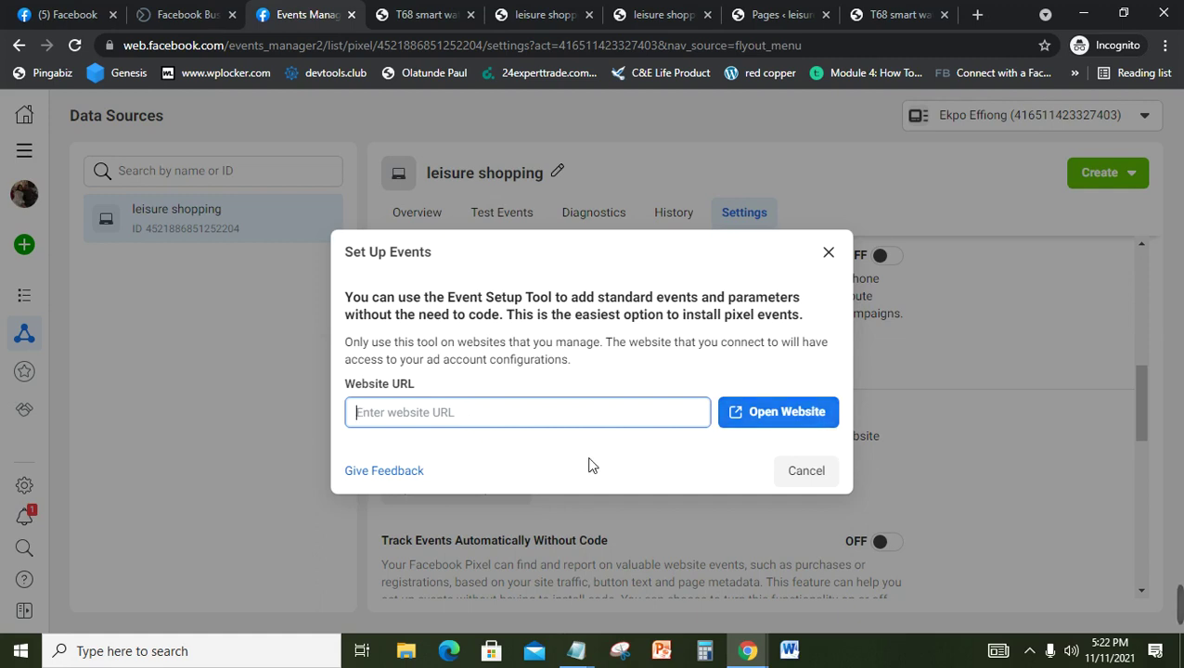
type("https://leisureshopping.xyz/t68-smart-watch/")
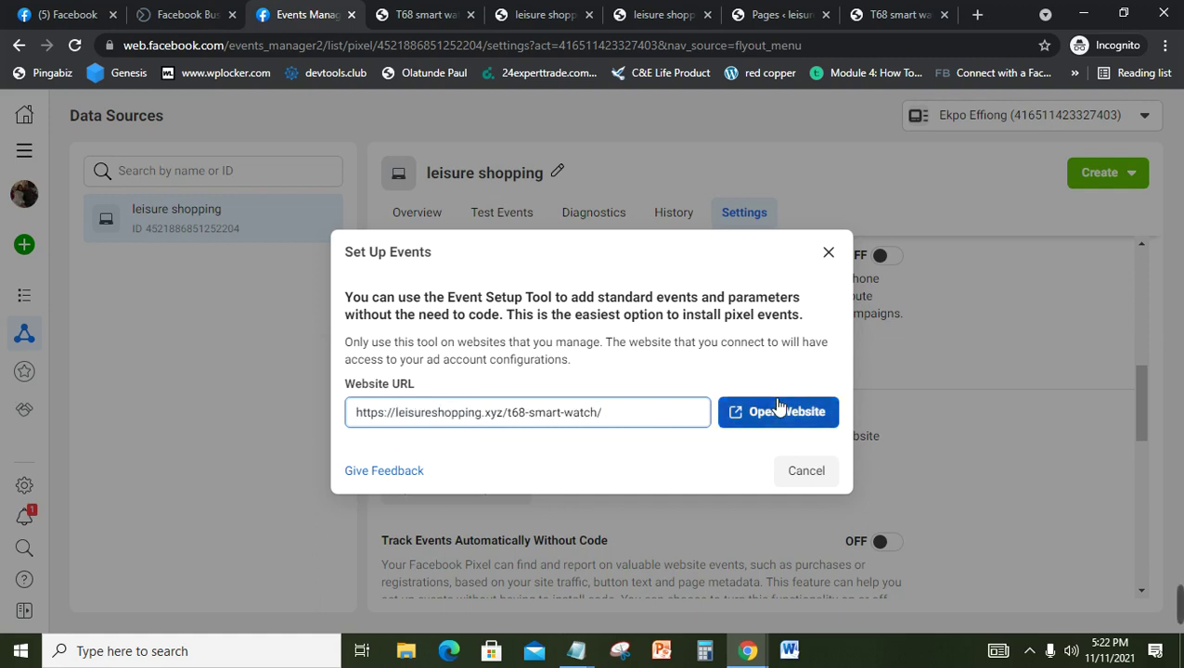
Step: Open the landing page through the event setup tool and scroll down to the order form
left_click(768, 412)
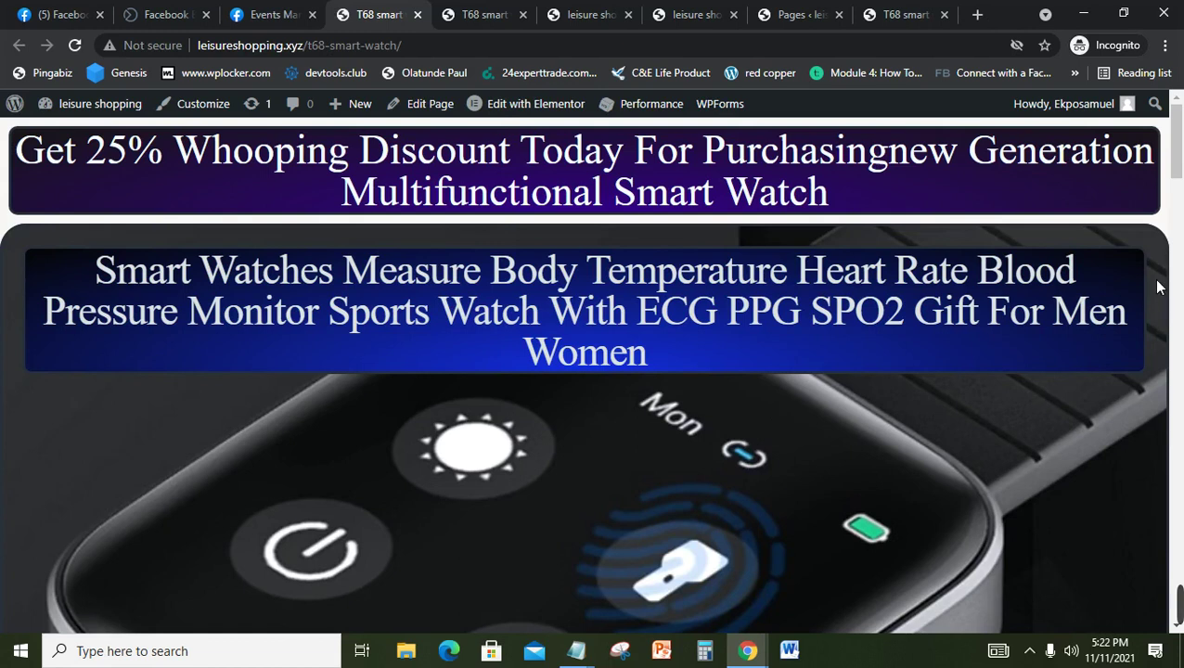
left_click_drag(1177, 156, 1181, 392)
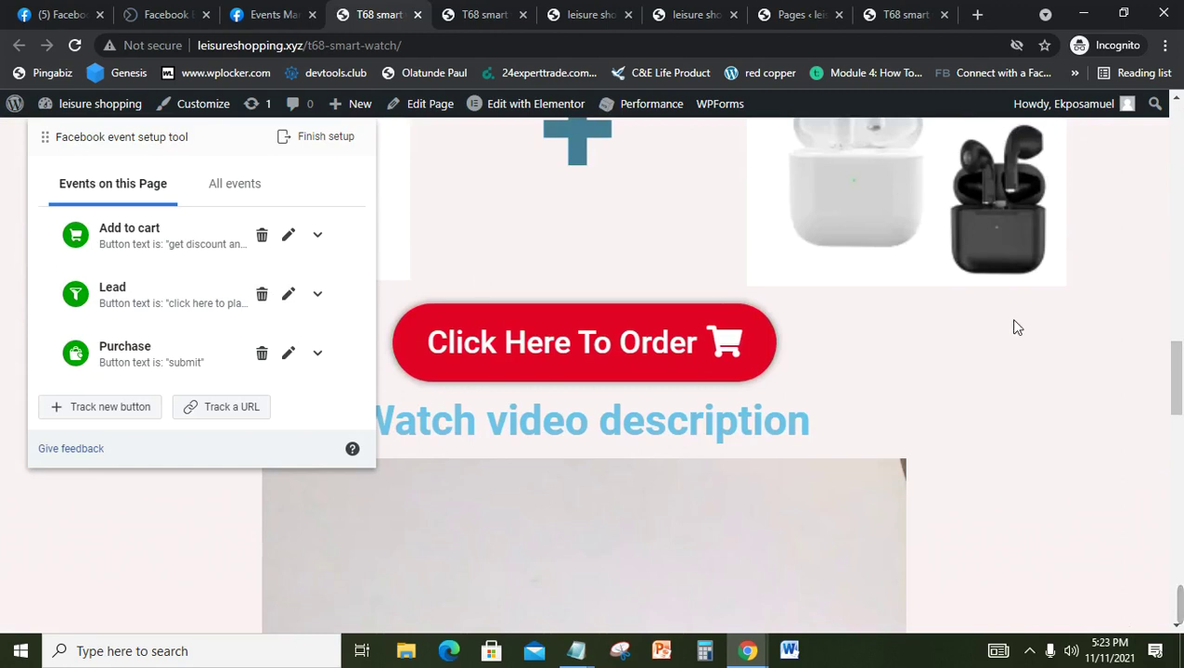
left_click_drag(1178, 381, 1180, 541)
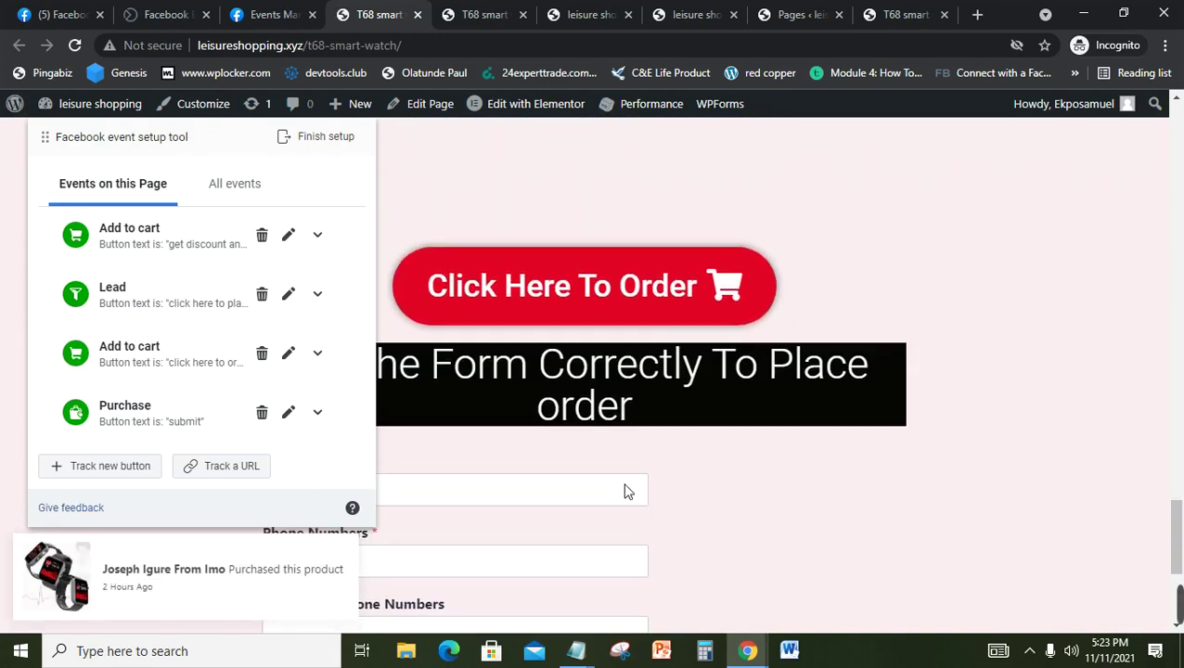
left_click(624, 498)
left_click(624, 499)
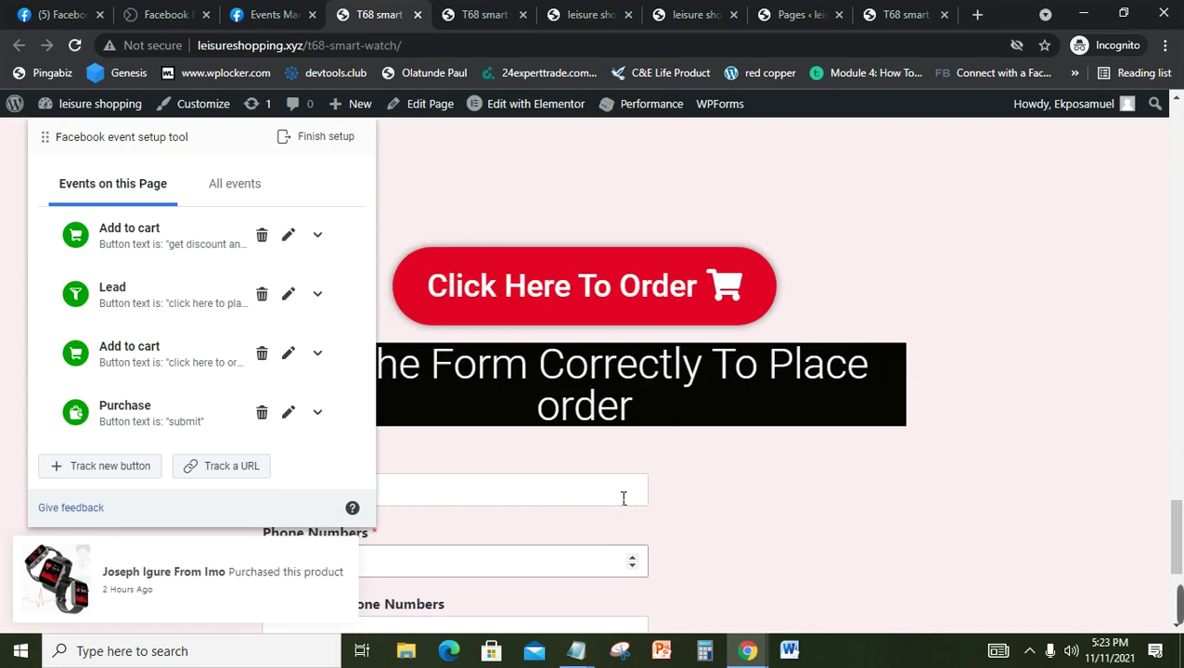
key("Tab")
type("9809090909")
scroll(622, 499, "down", 3)
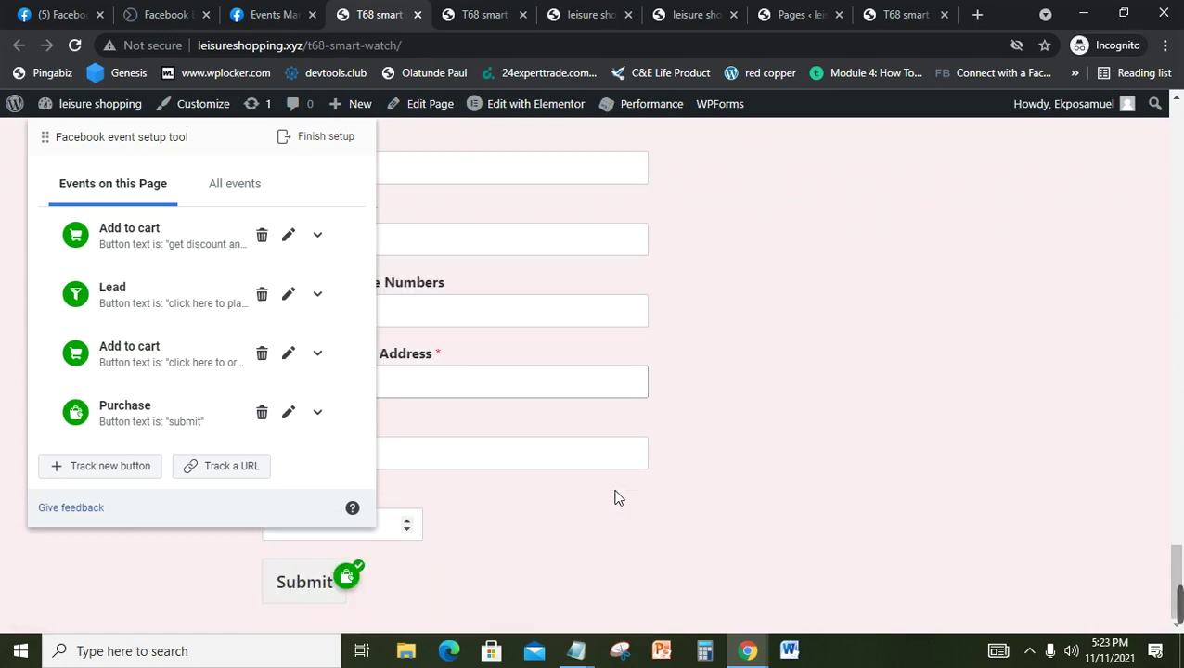
key("shift+Tab")
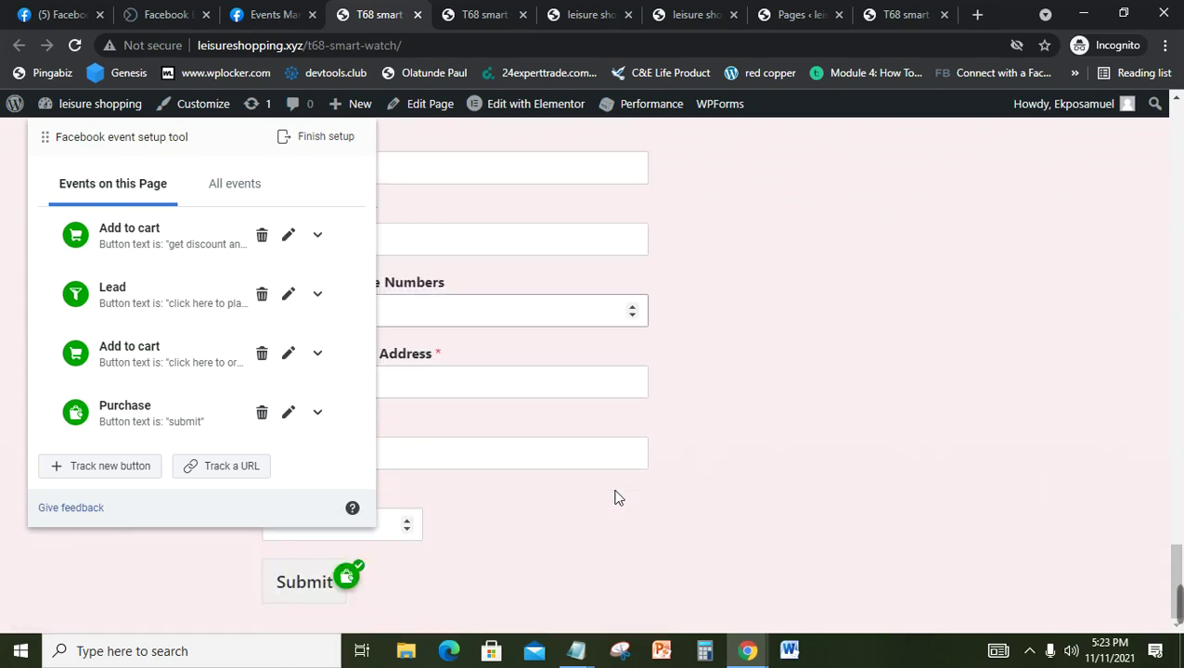
key("Tab")
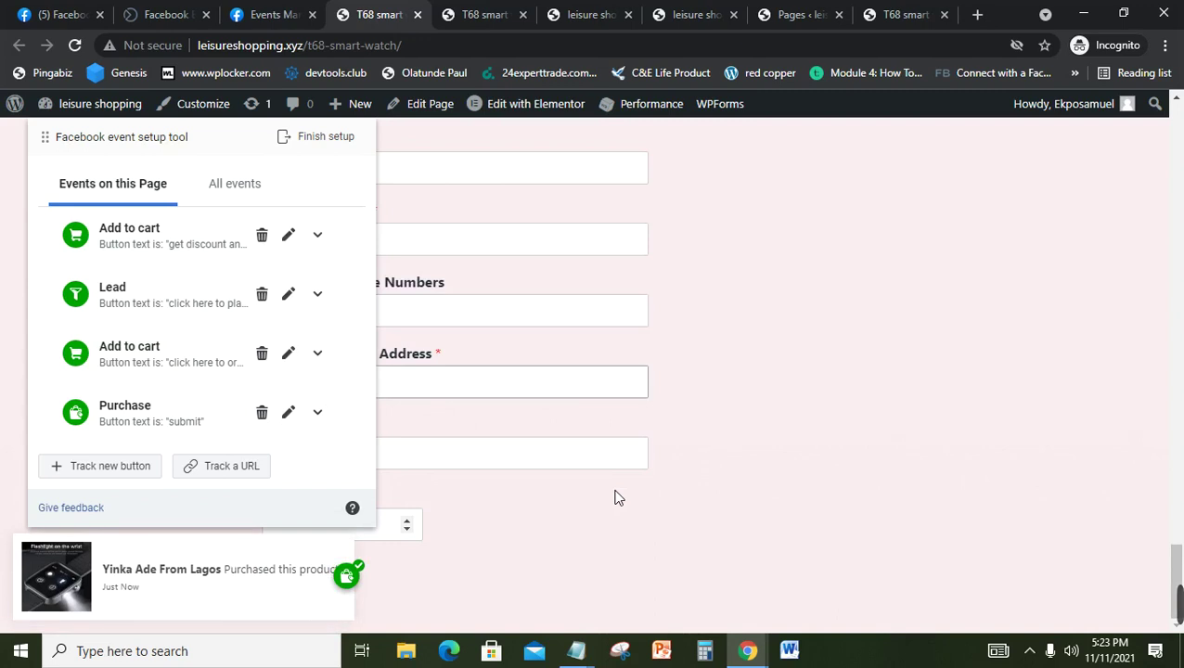
key("Tab")
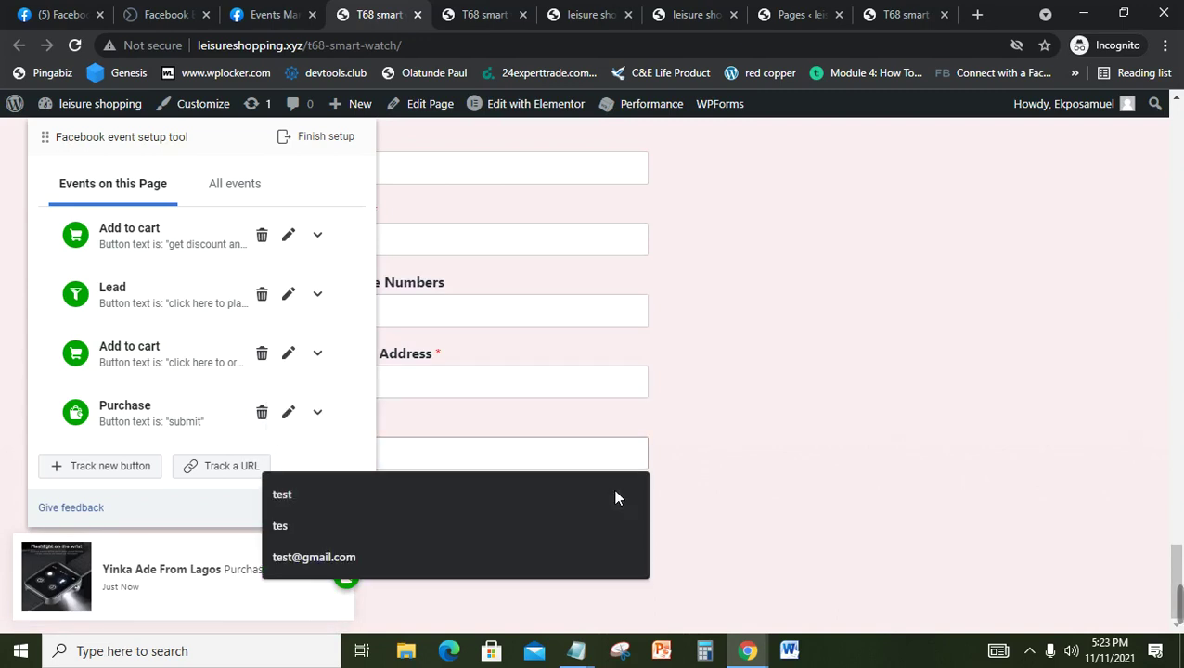
left_click(615, 492)
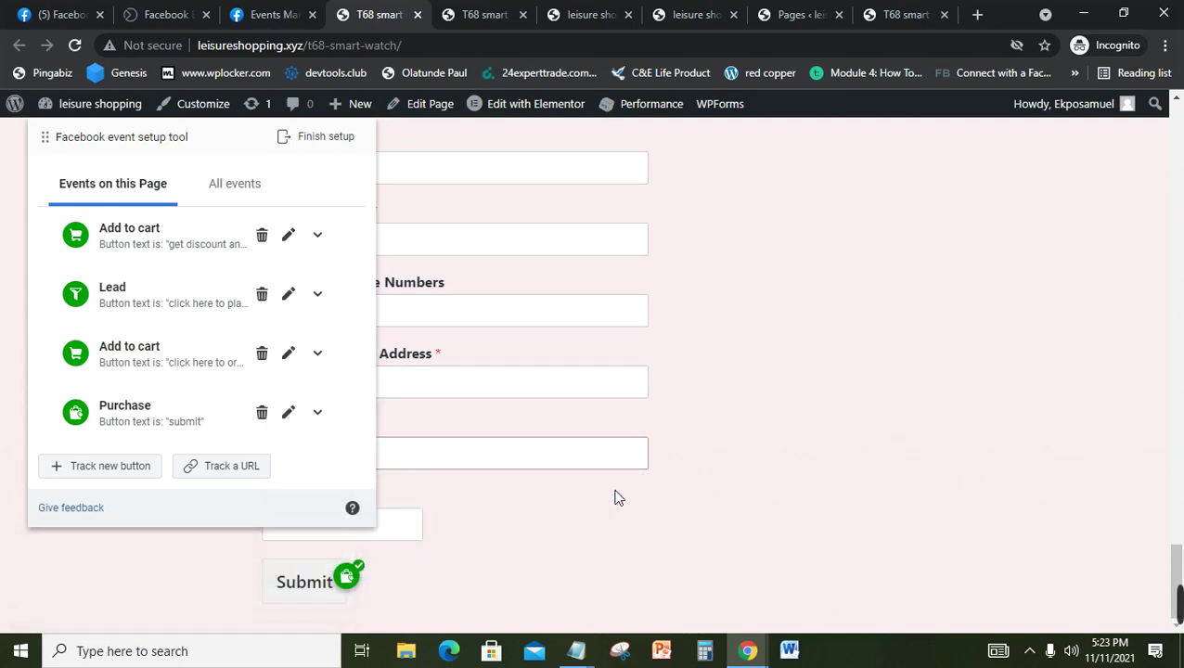
key("Tab")
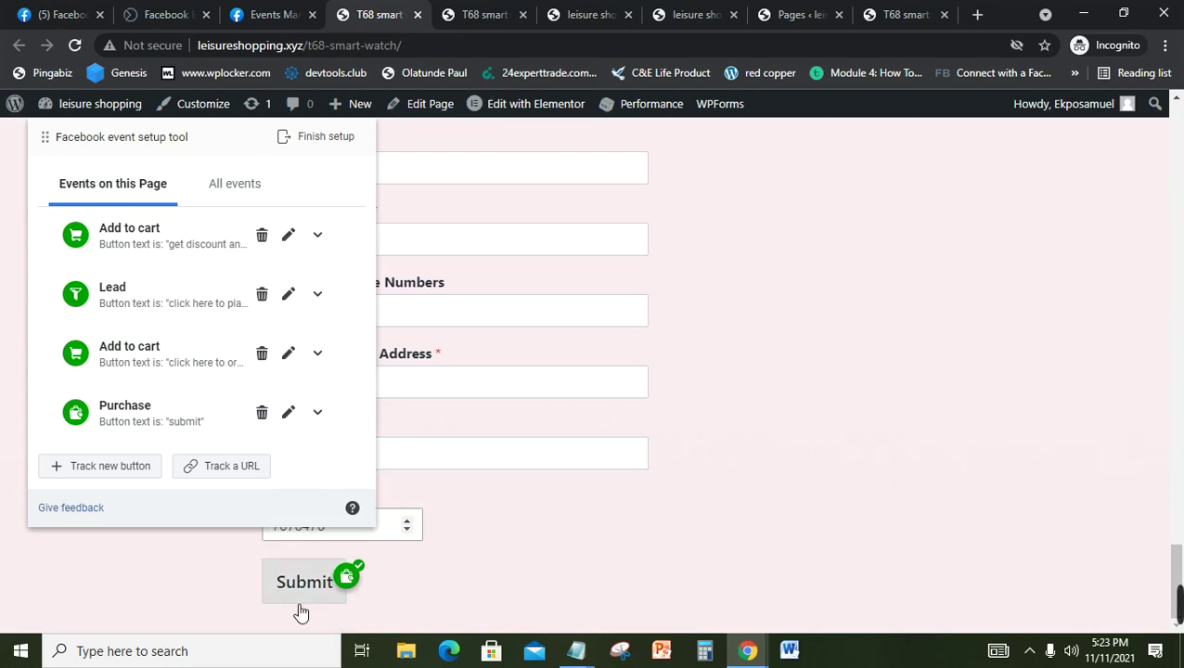
left_click(332, 582)
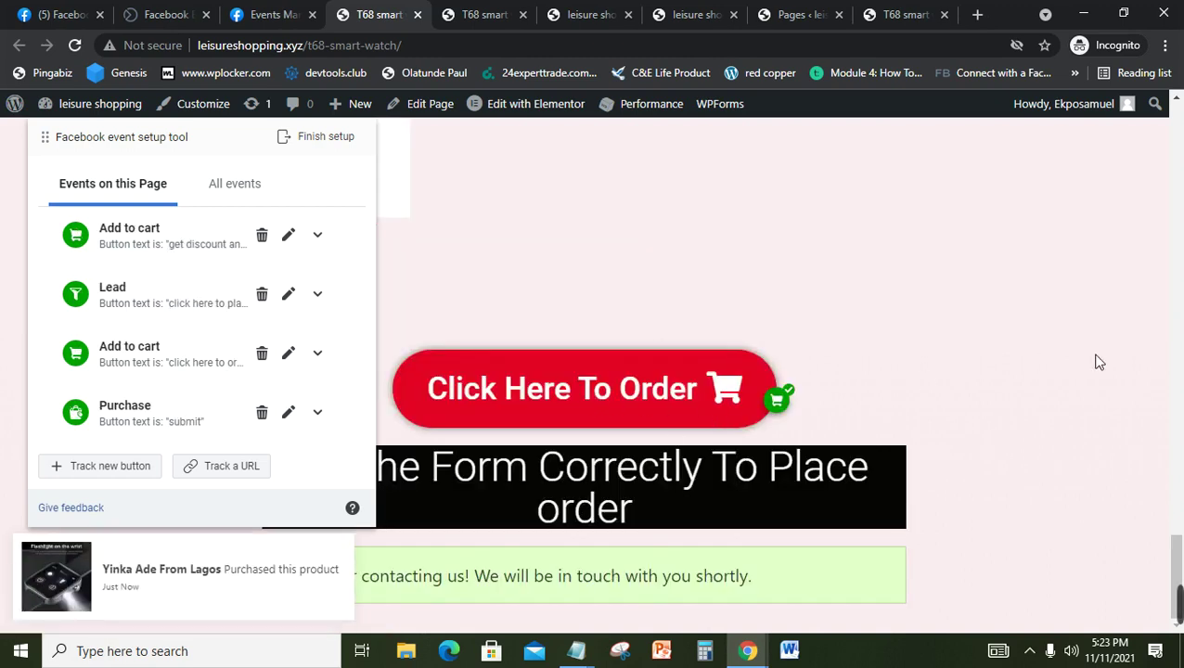
Step: Trigger the green place-order button twice, returning from the WhatsApp order chat to the landing page each time
left_click(1181, 202)
left_click(1180, 262)
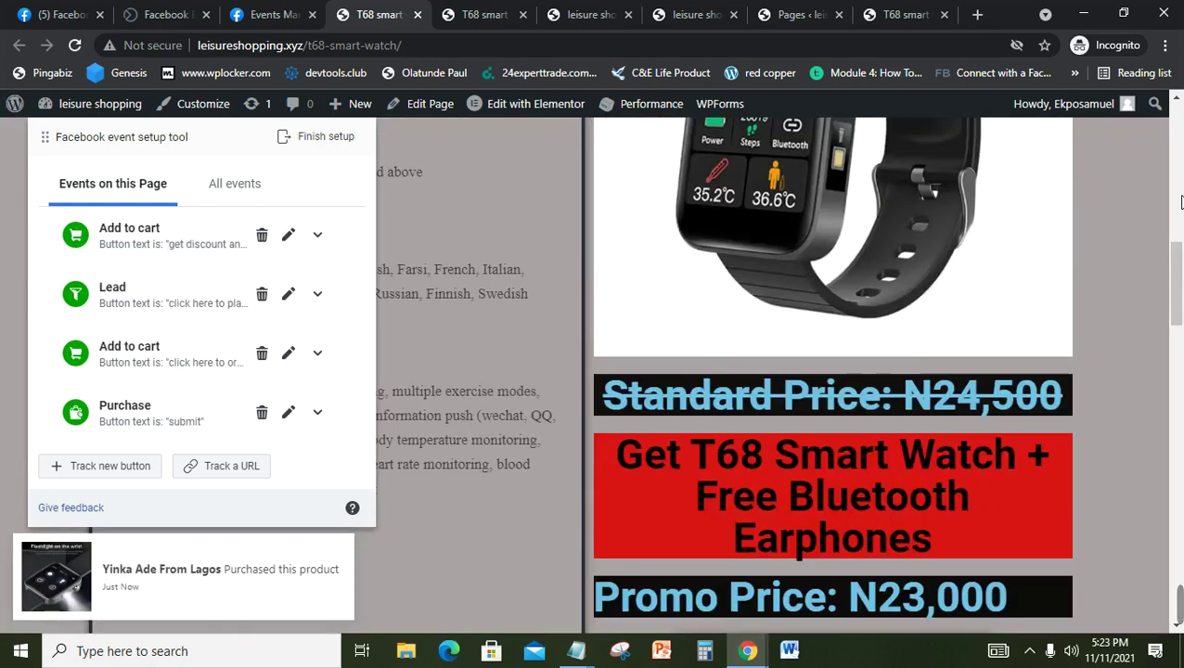
scroll(1181, 263, "down", 4)
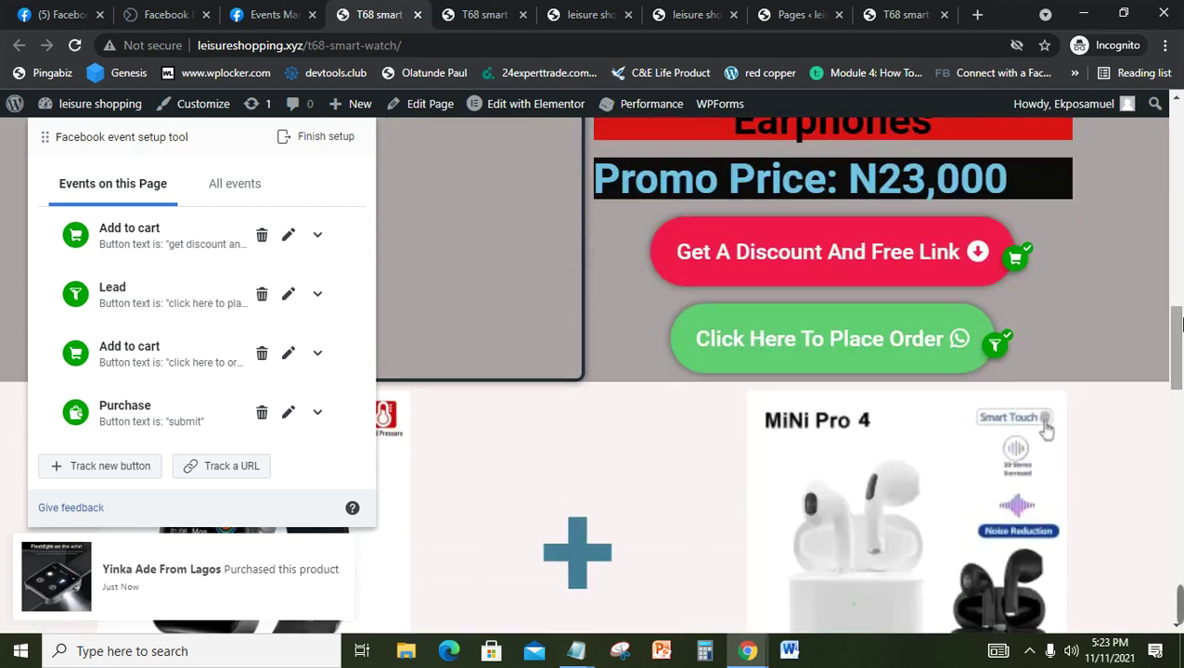
left_click(831, 340)
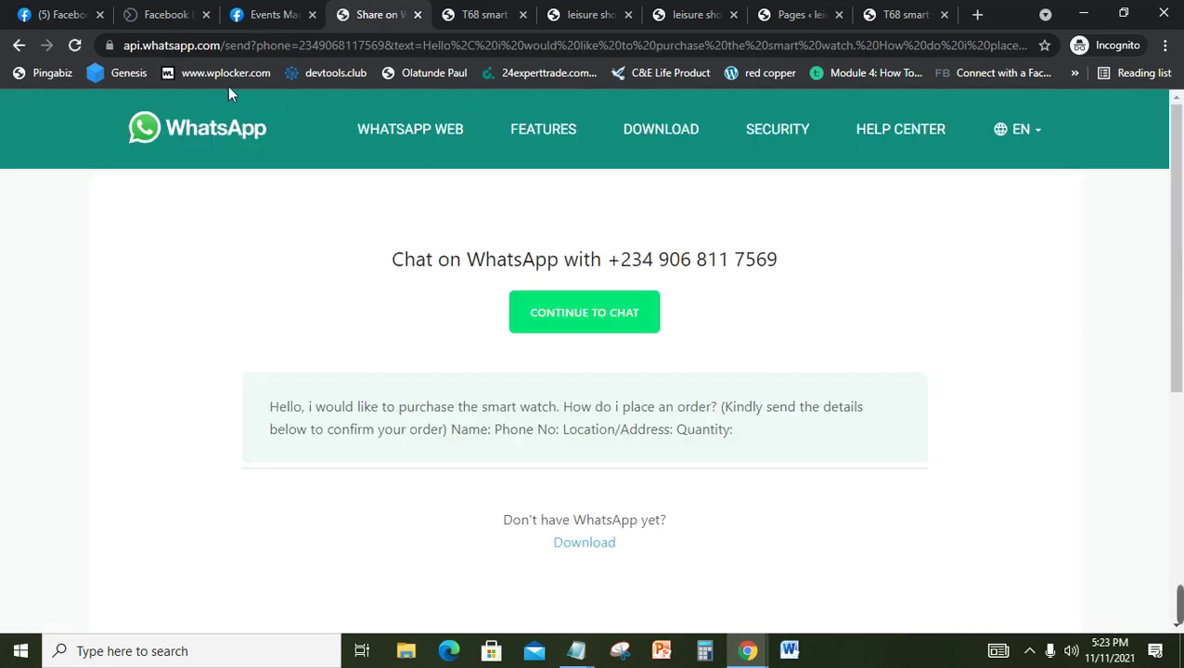
left_click(18, 46)
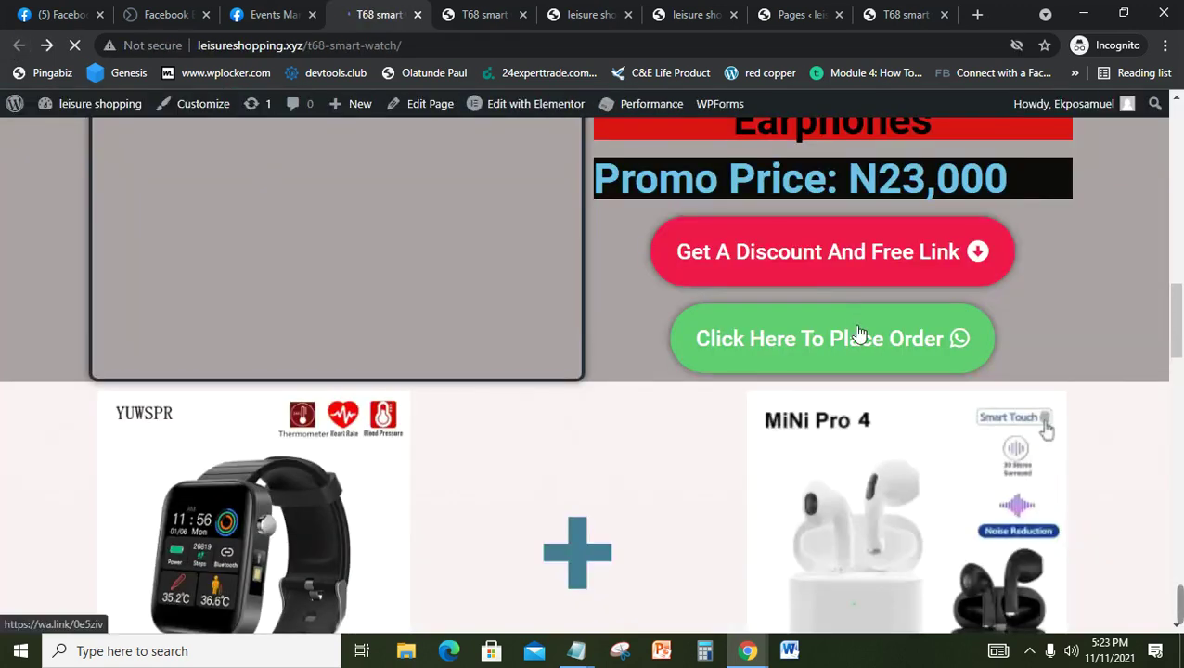
left_click(859, 334)
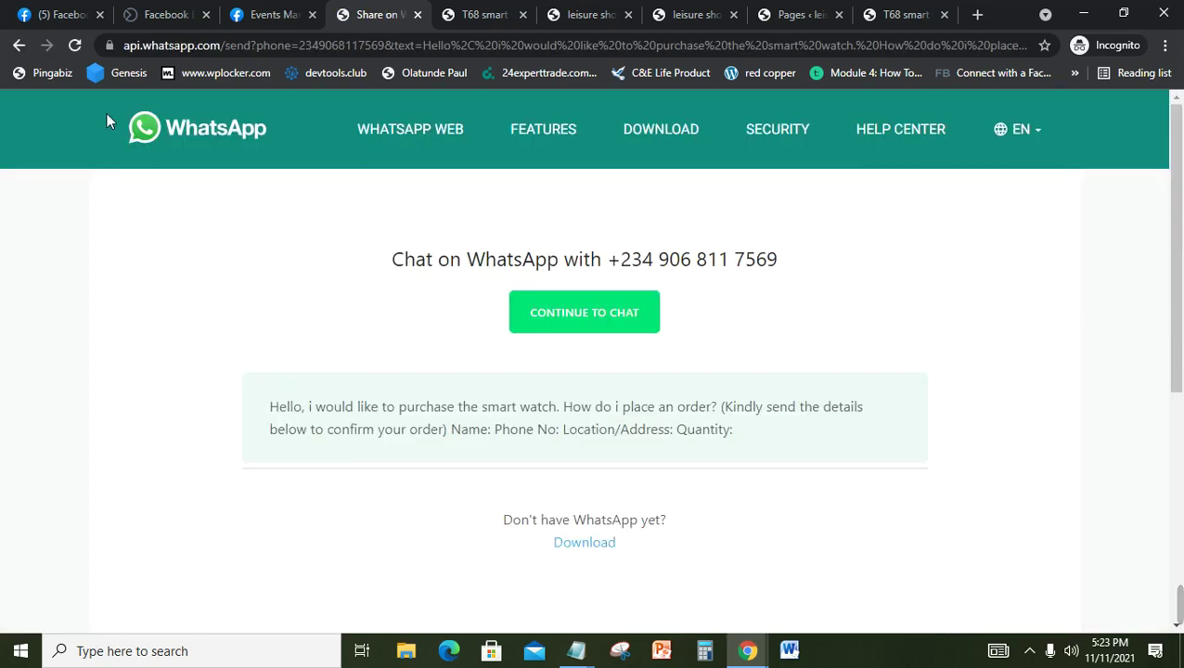
left_click(18, 47)
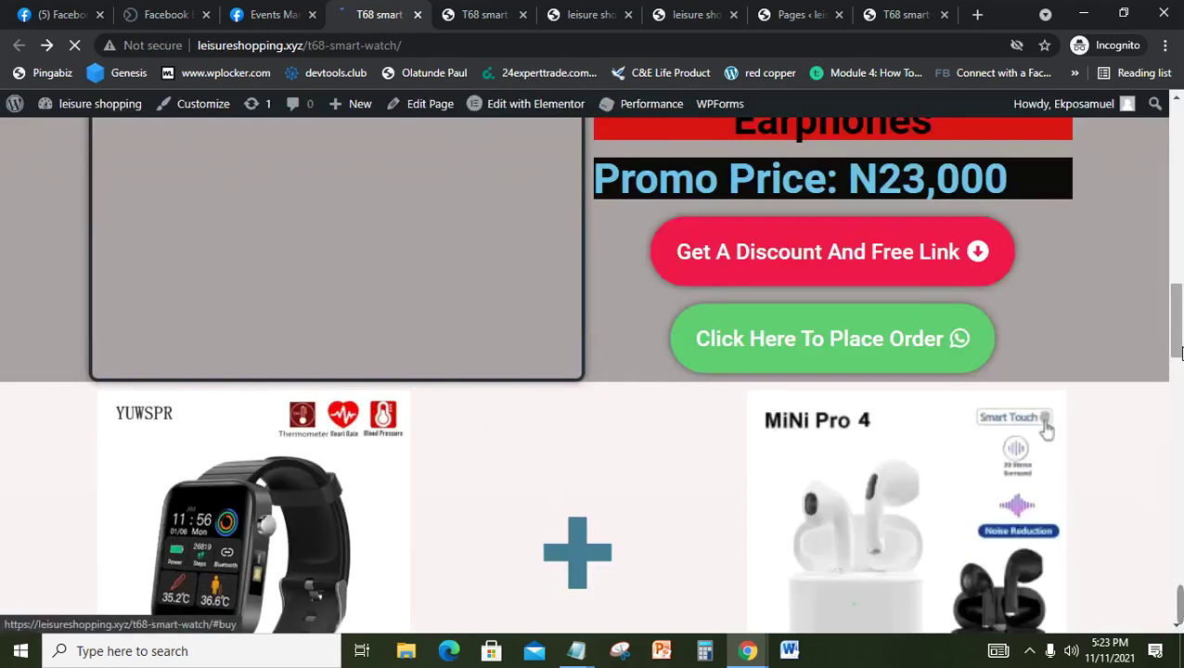
left_click_drag(1177, 351, 1181, 557)
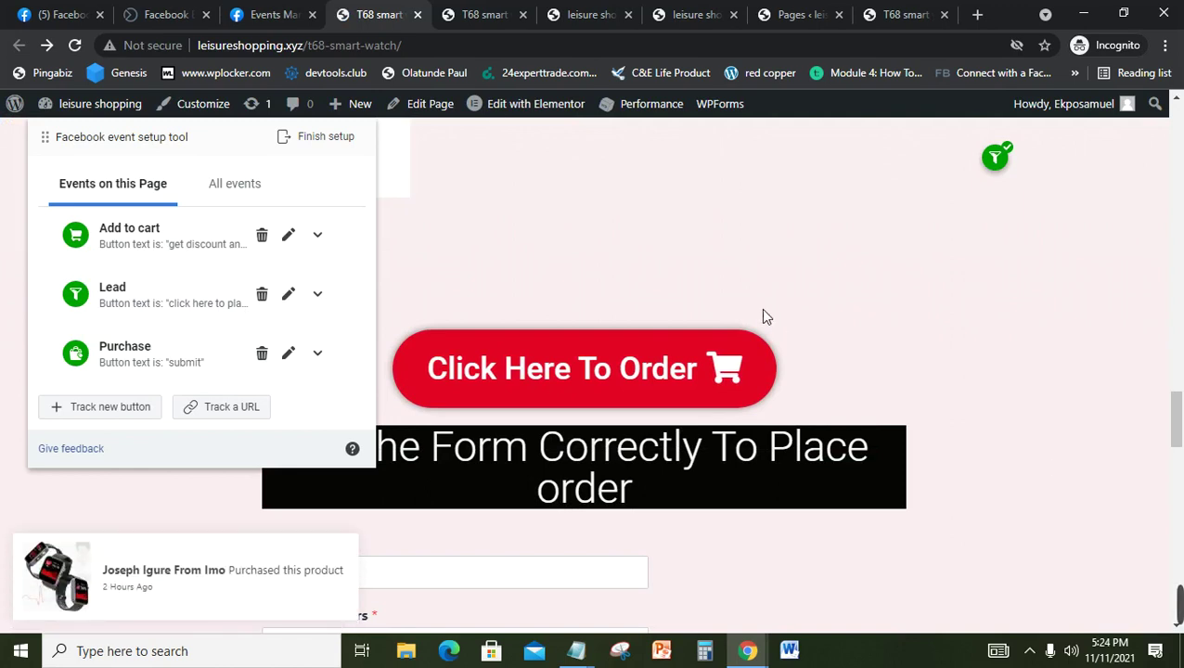
Step: In Events Manager, dismiss the Set Up Events dialog and reload the leisure shopping pixel's Overview
left_click(269, 13)
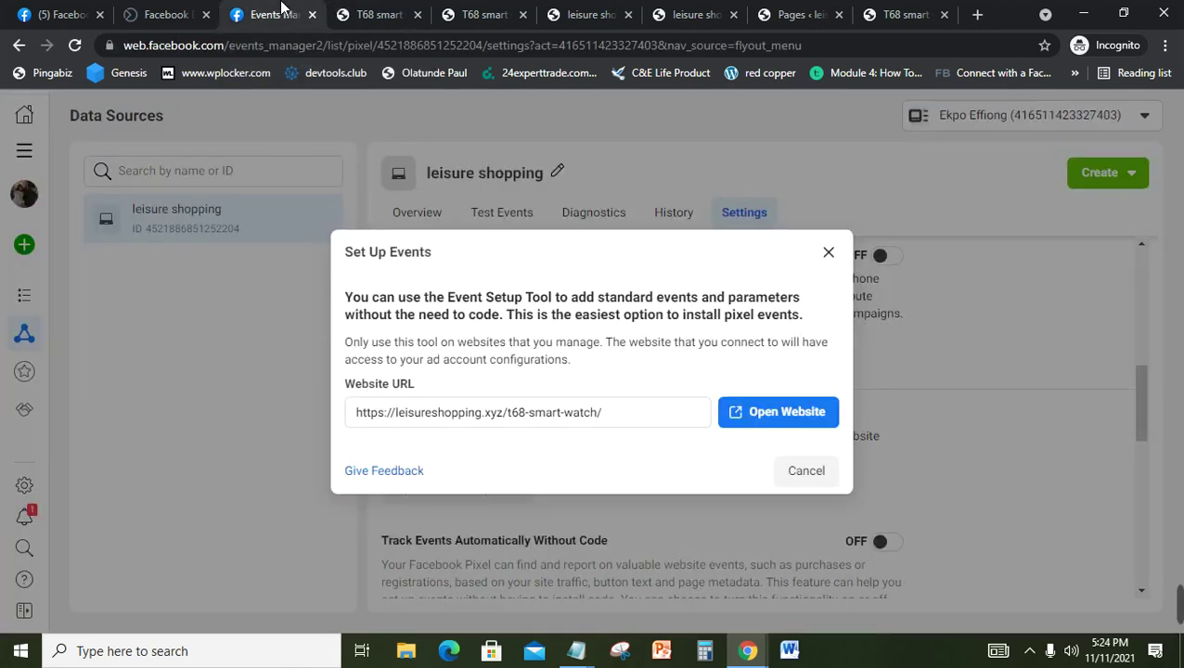
left_click(829, 249)
left_click(406, 214)
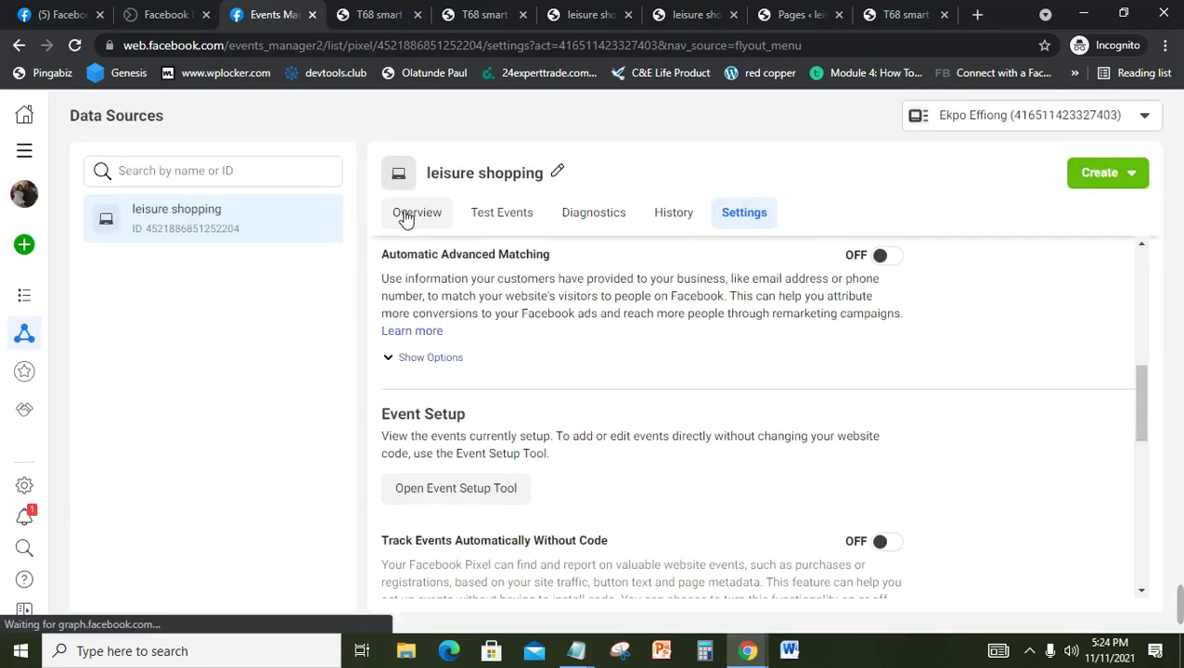
left_click(76, 50)
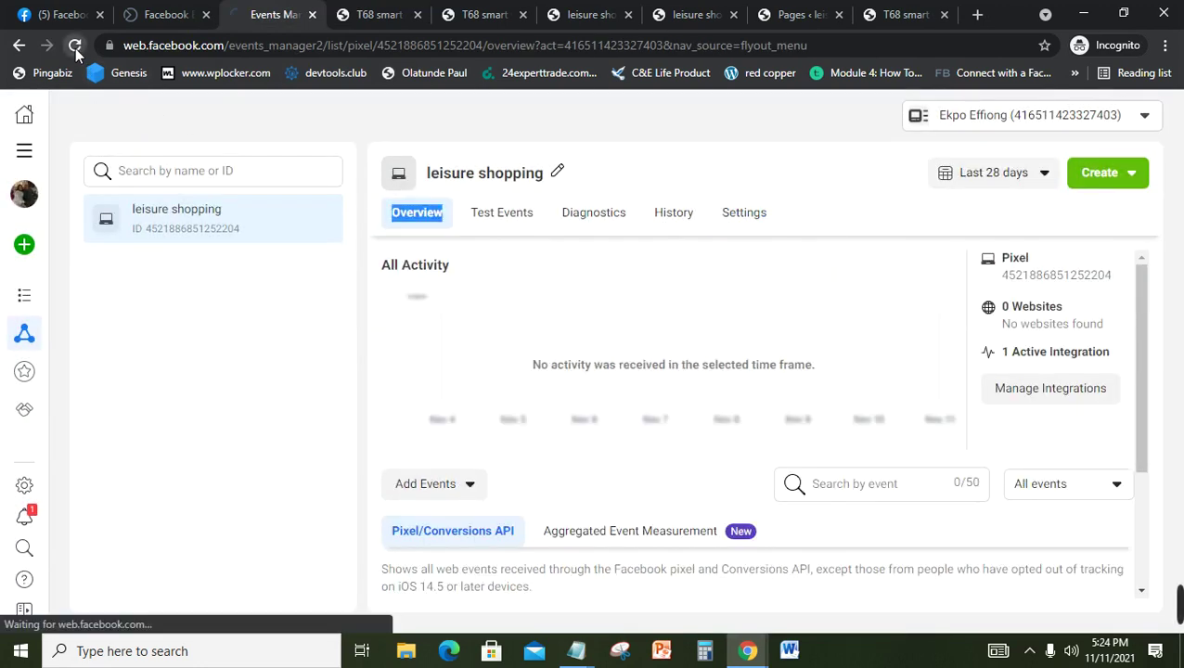